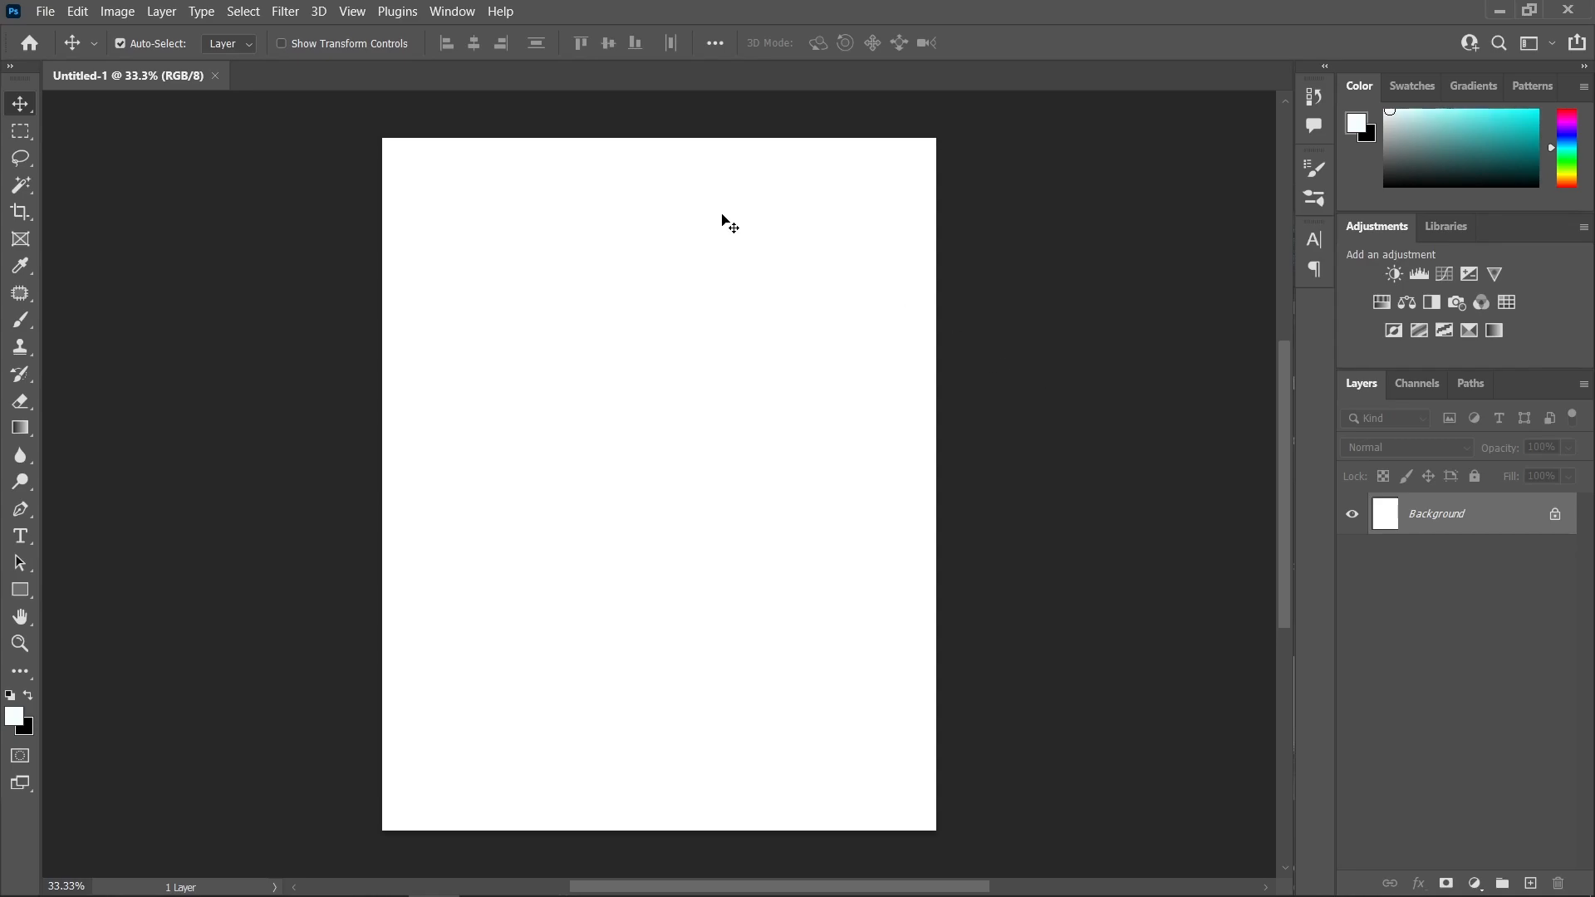
- Add a guide layout dividing the canvas into 3 columns and 3 rows
left_click(350, 12)
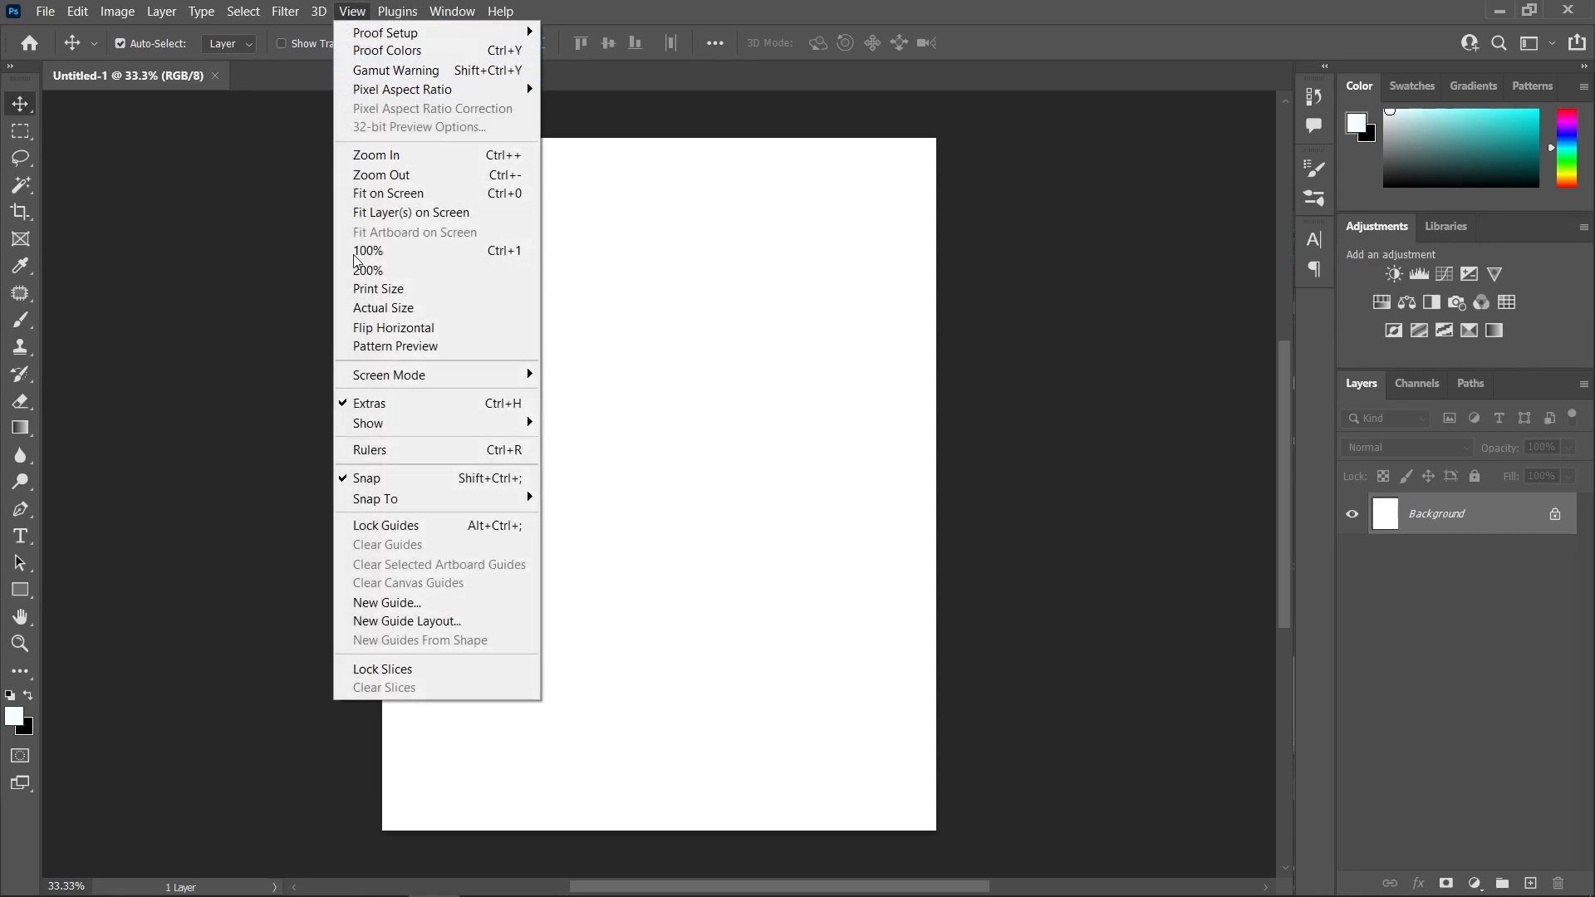
left_click(374, 621)
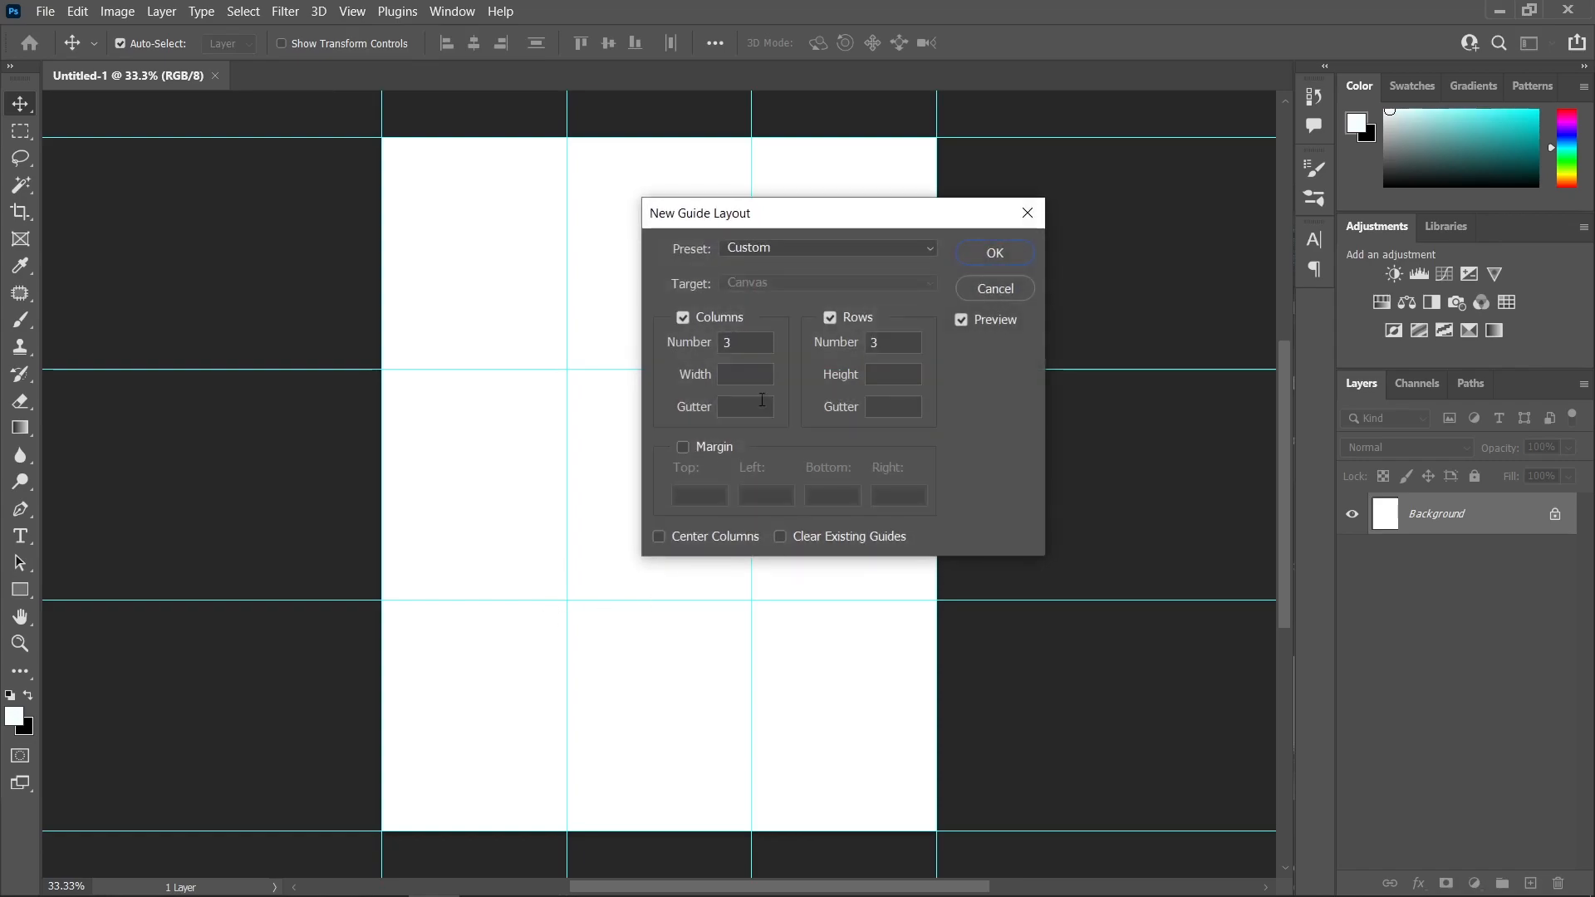
left_click_drag(746, 346, 711, 349)
left_click(996, 254)
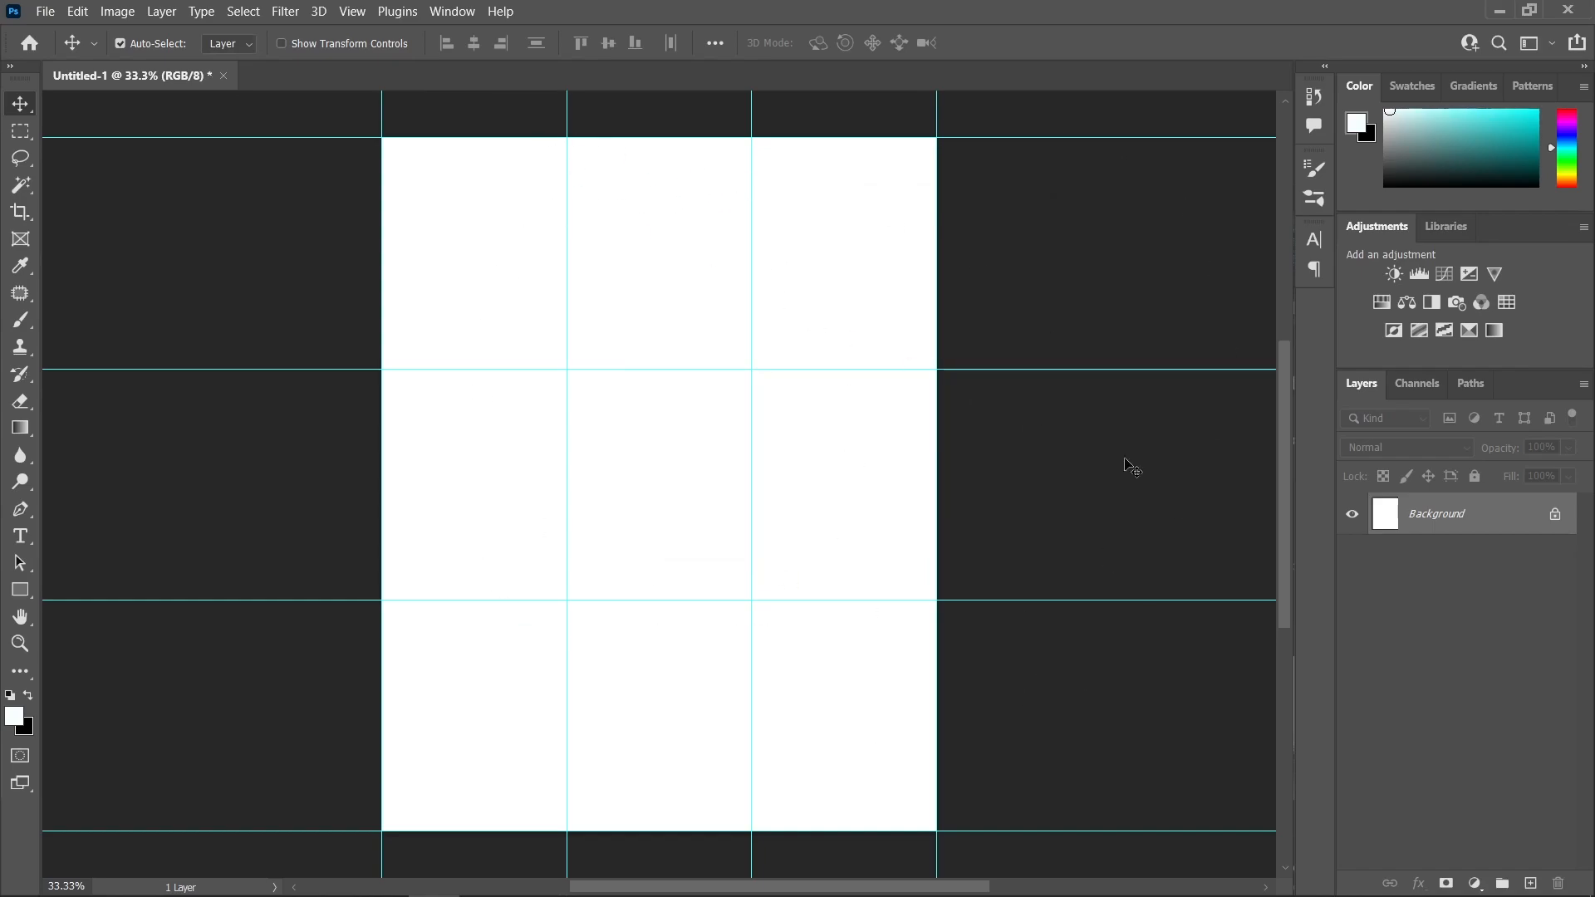
- Lock the canvas guides in place
left_click(355, 13)
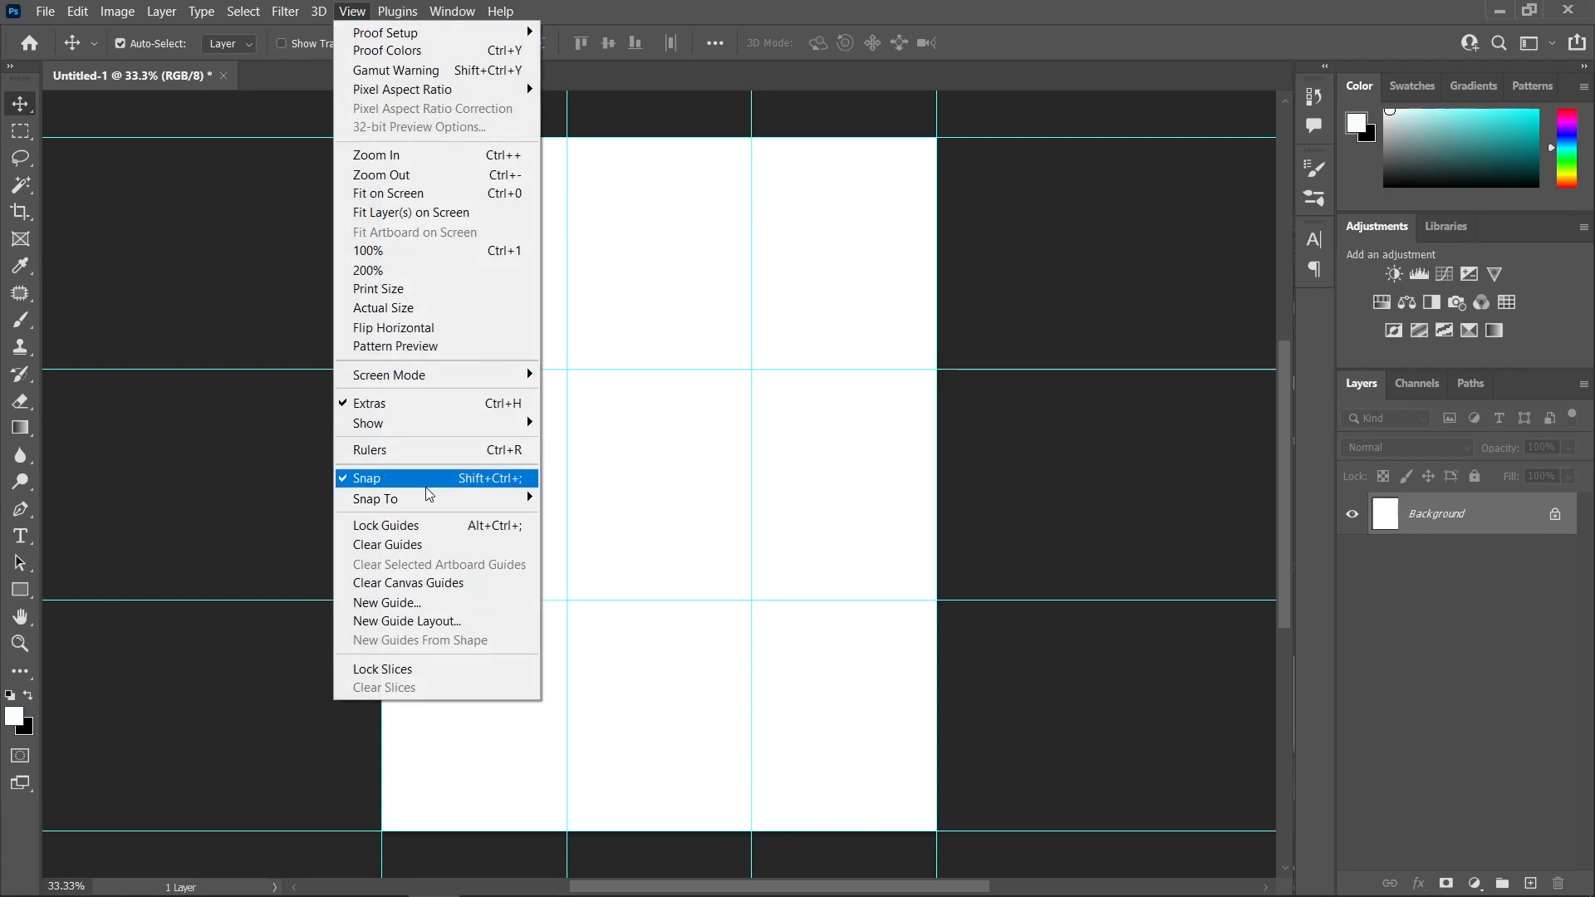
left_click(426, 527)
left_click_drag(1045, 367, 1050, 271)
left_click(1035, 409)
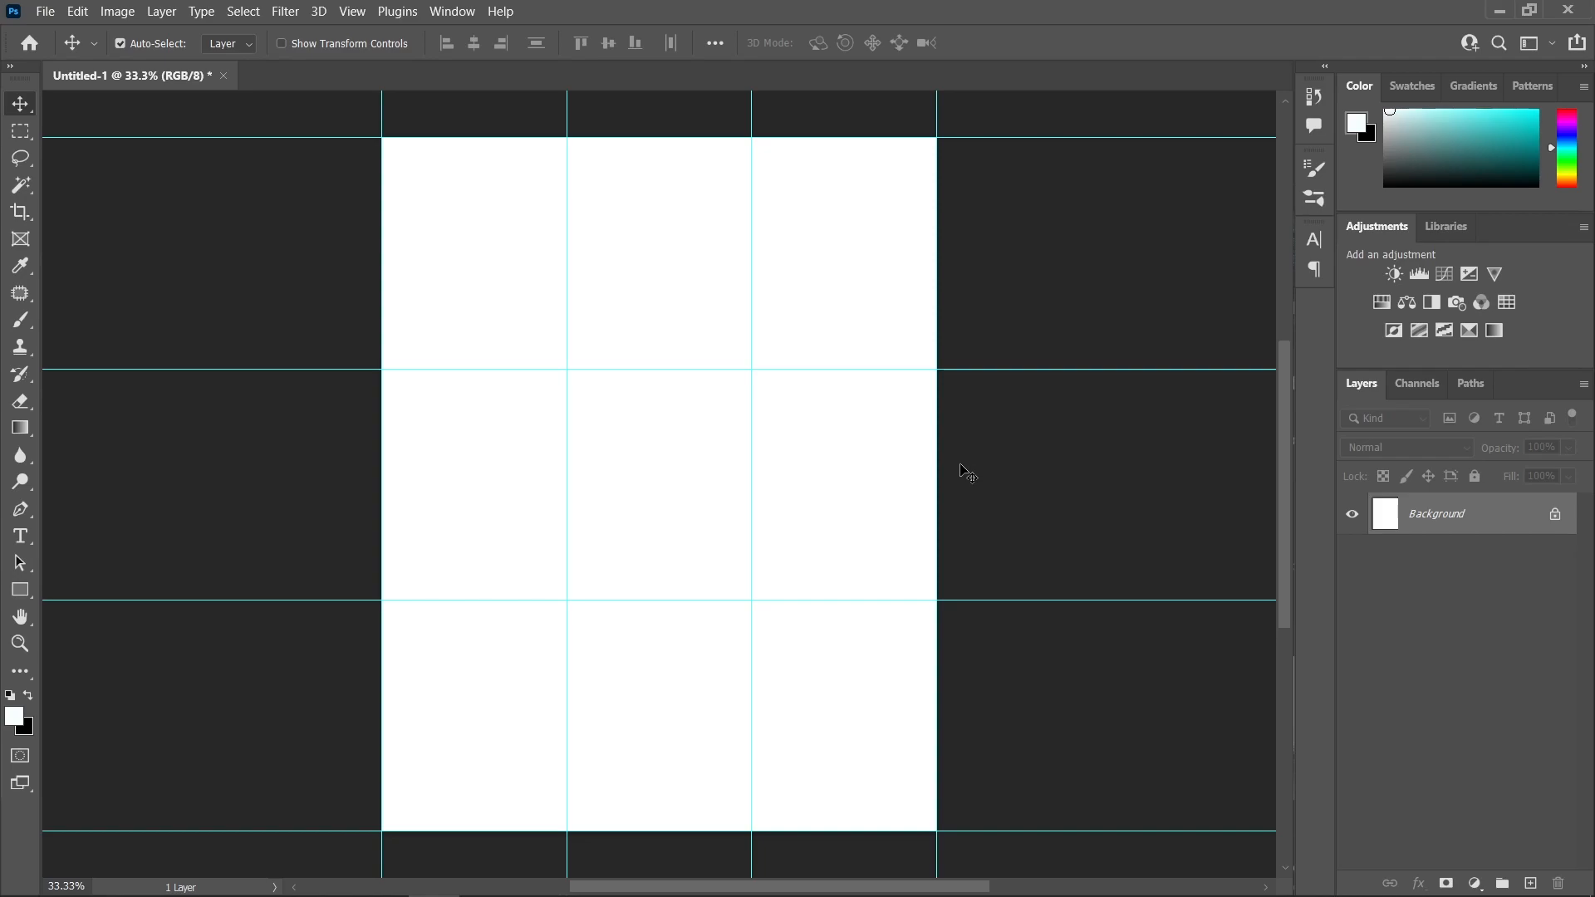
- Place the flower-meadow photo from the Stock Images folder over the canvas and rename its layer Ground
key("alt+Tab")
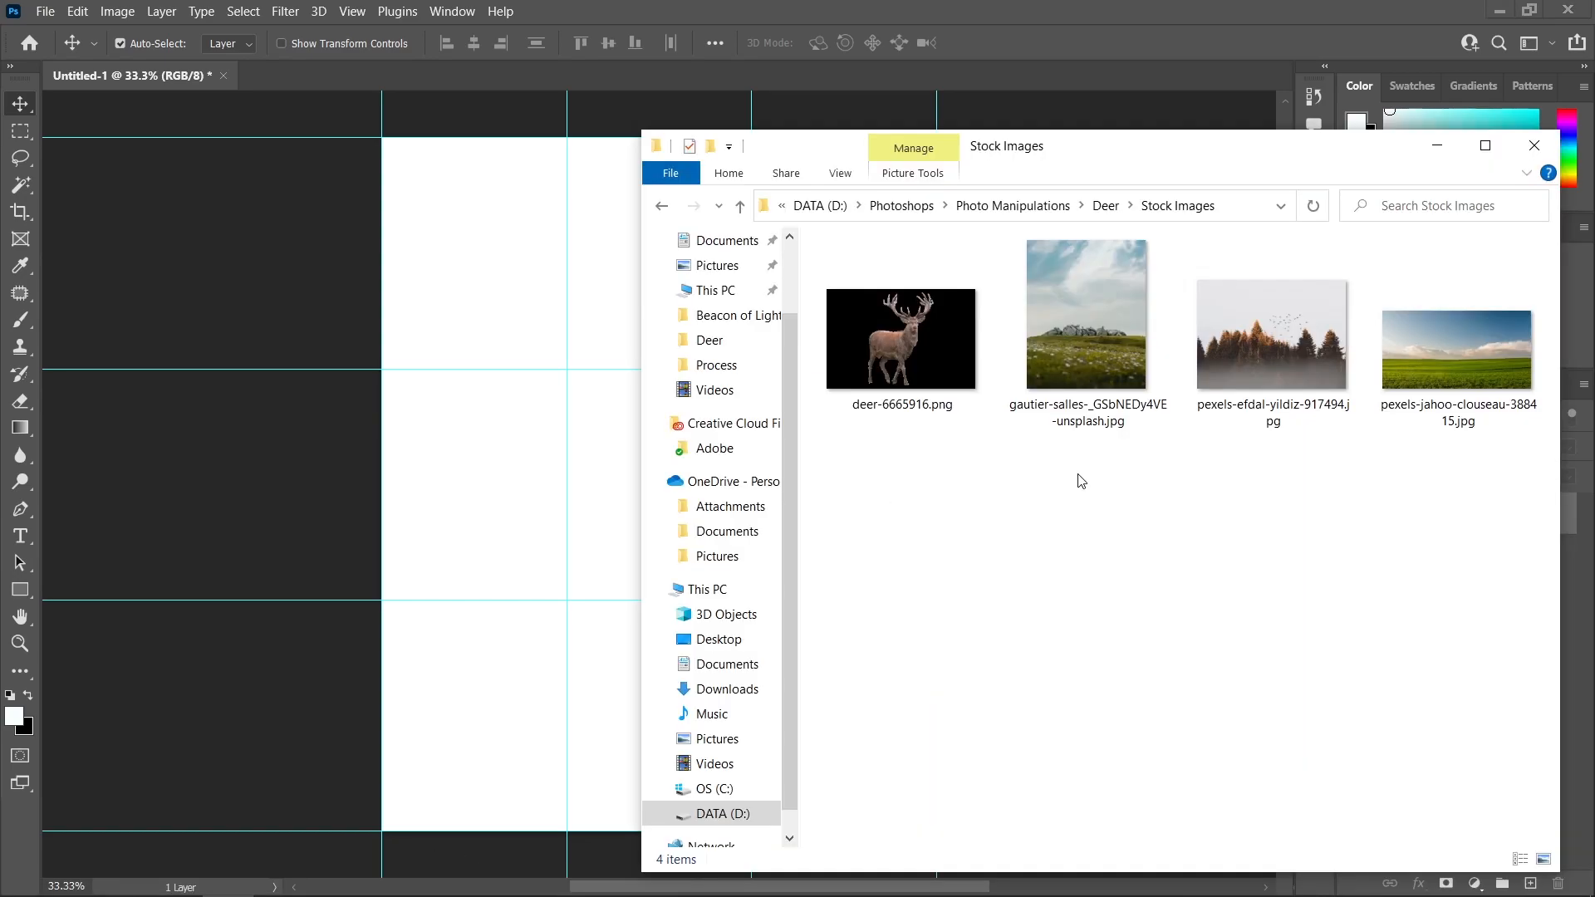
left_click(1103, 357)
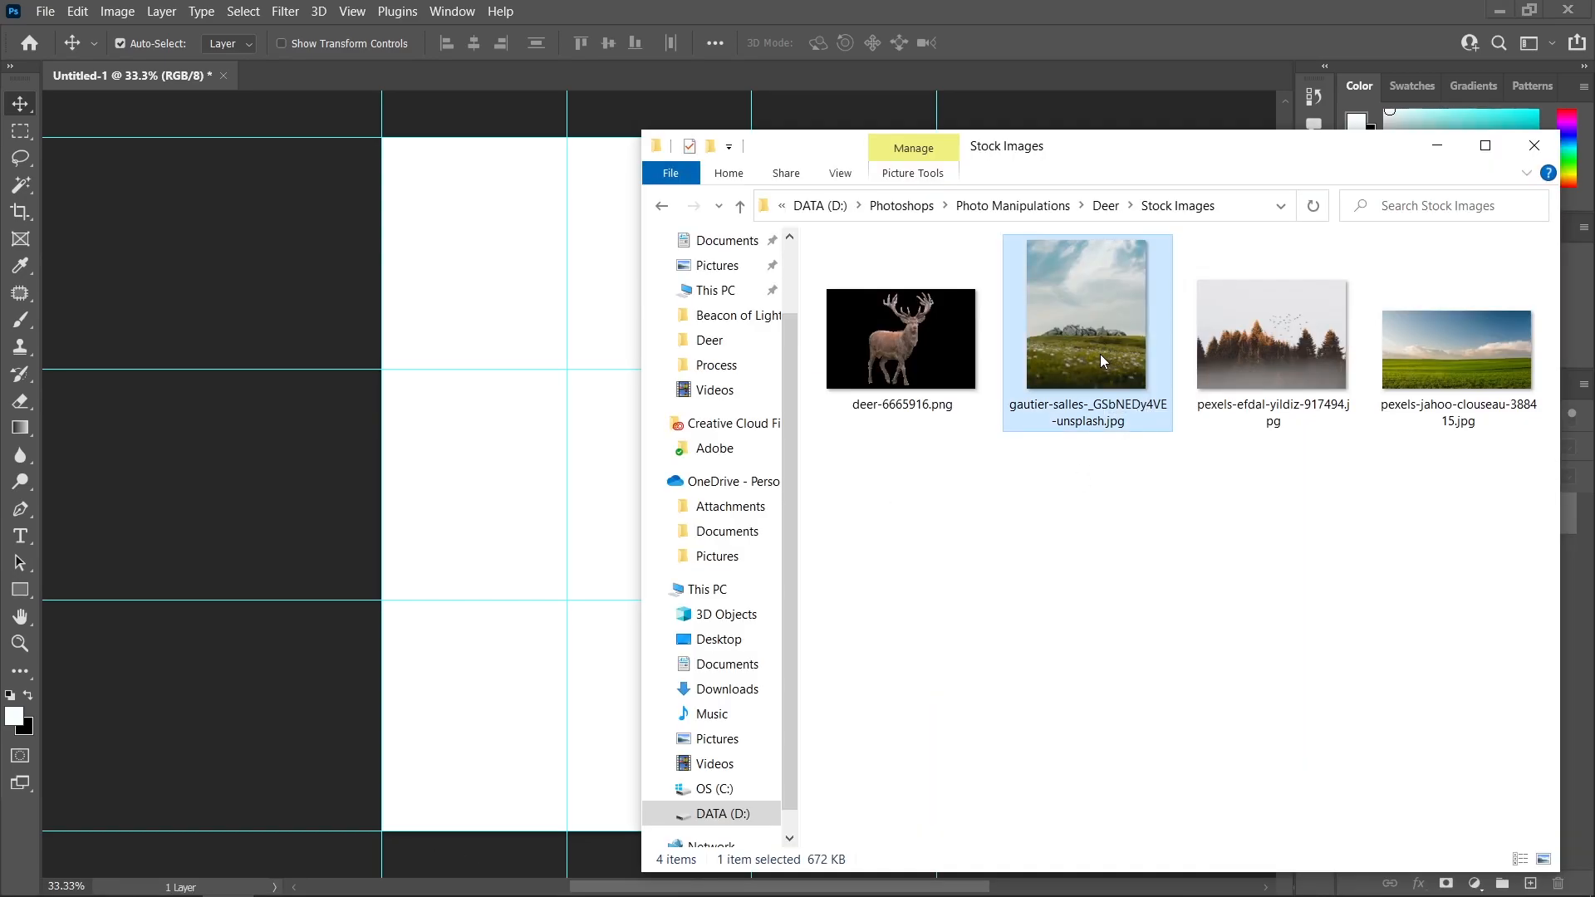
left_click_drag(1081, 323, 534, 452)
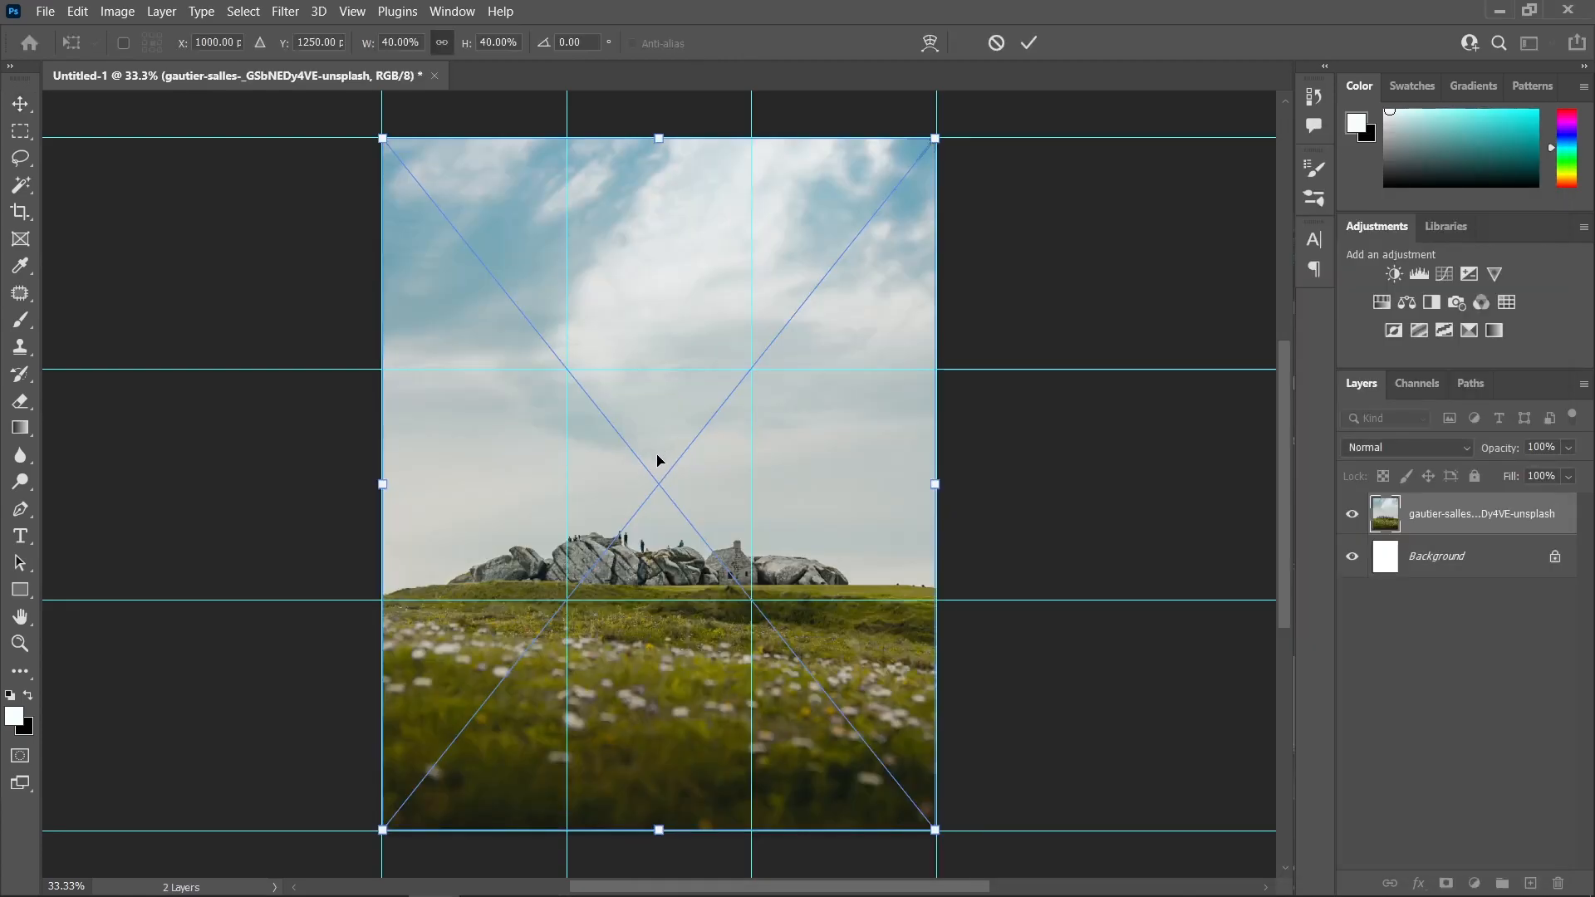
left_click(1029, 42)
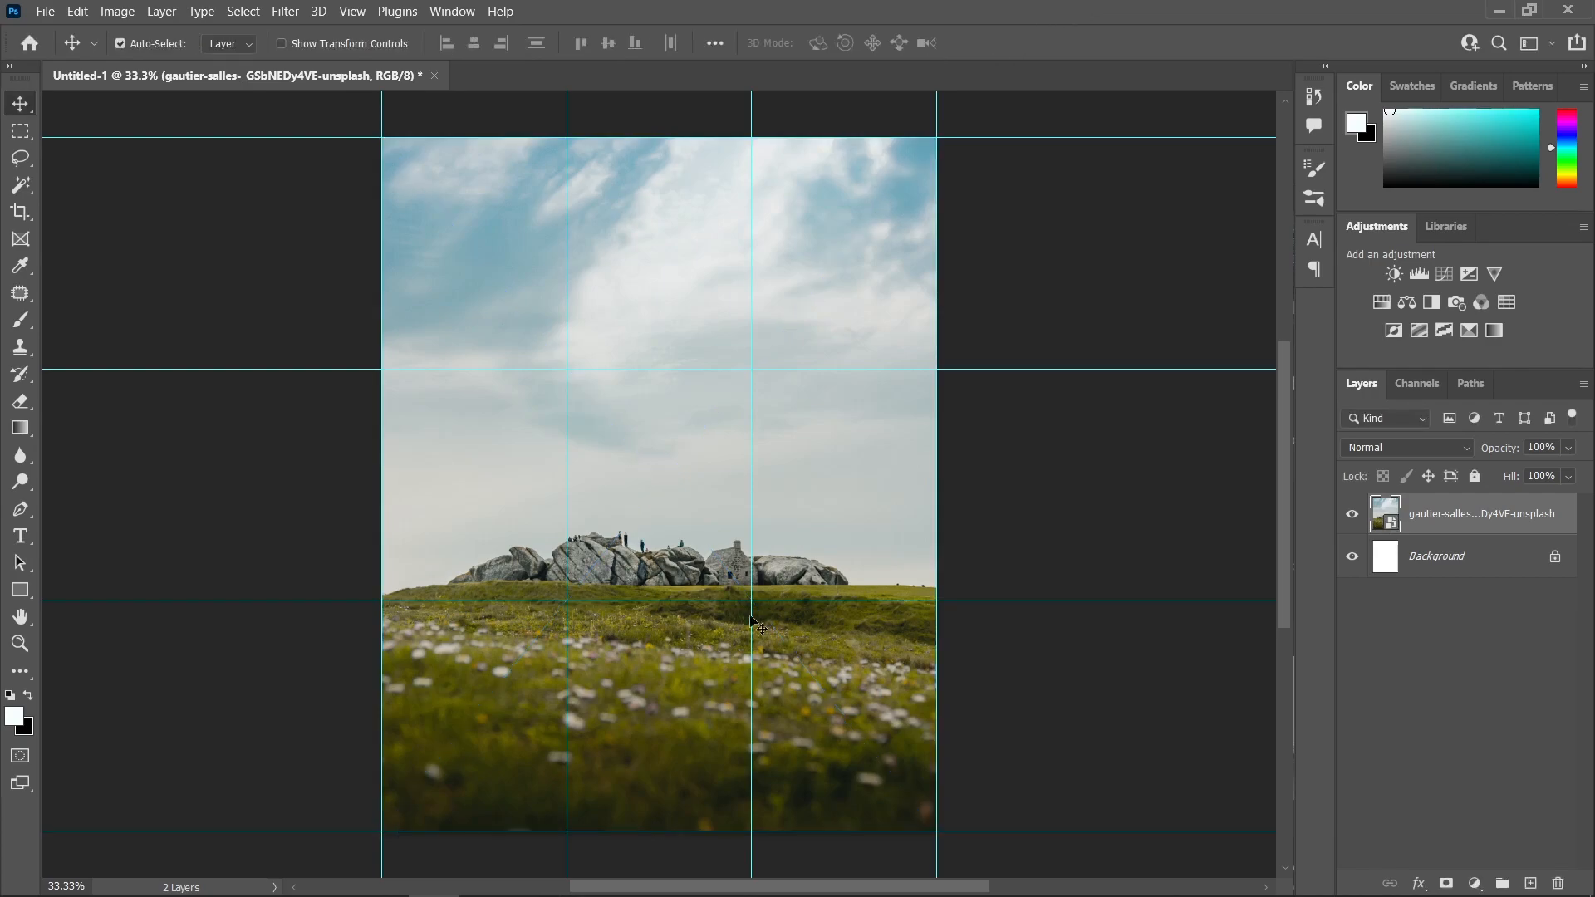
double_click(1440, 515)
type("Ground")
key("Return")
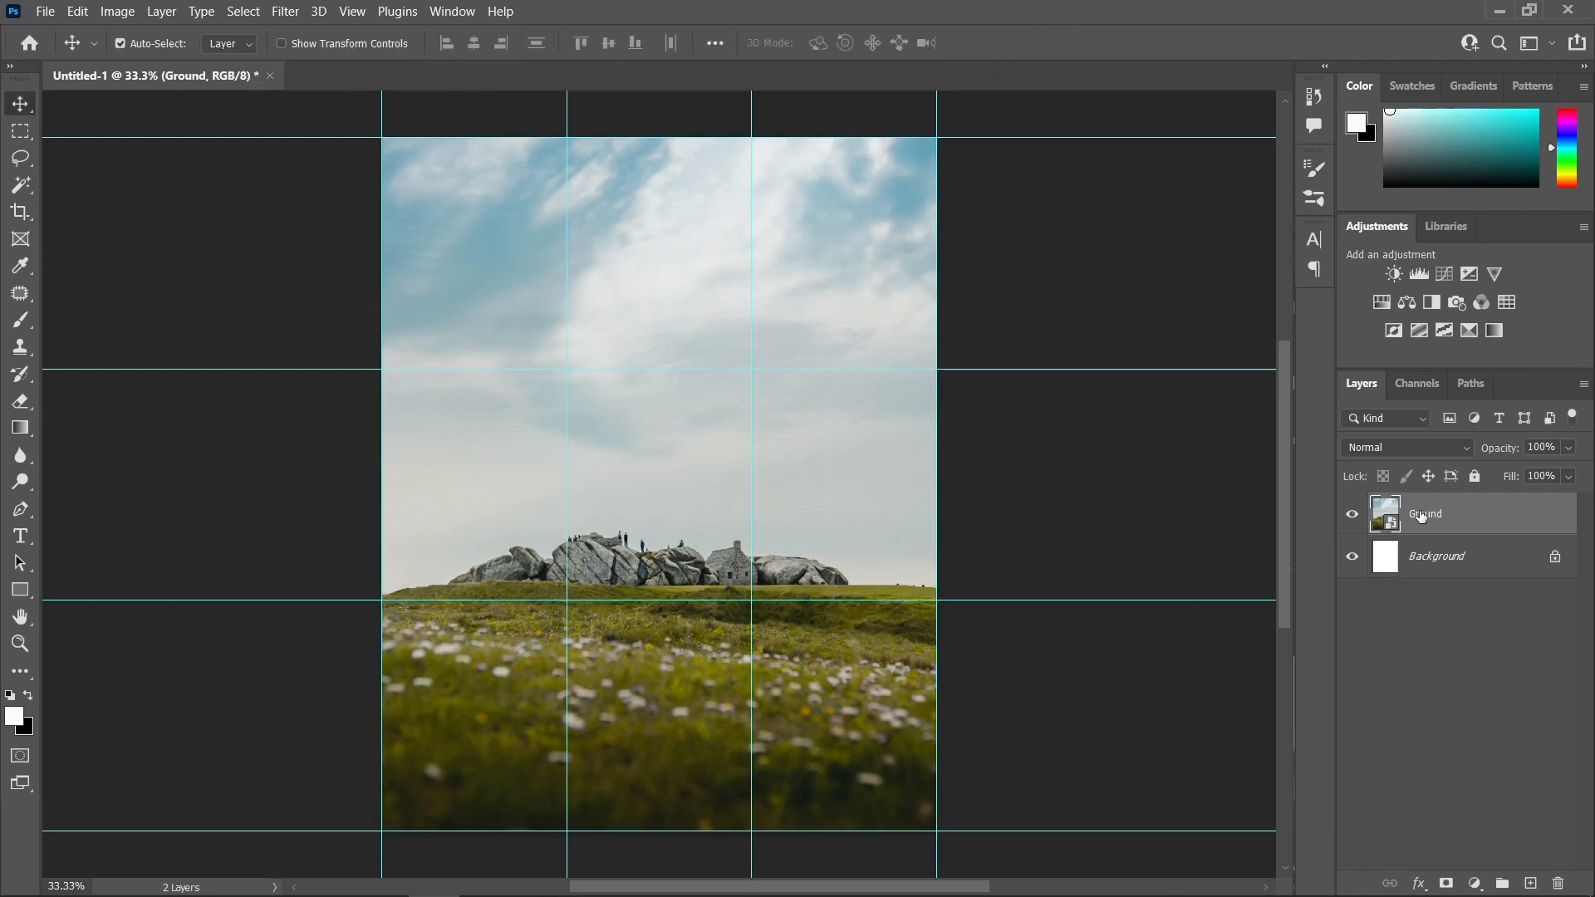
- Add a layer mask to the Ground layer and set up a Soft Round brush with 0% hardness and black foreground colour
left_click(1448, 883)
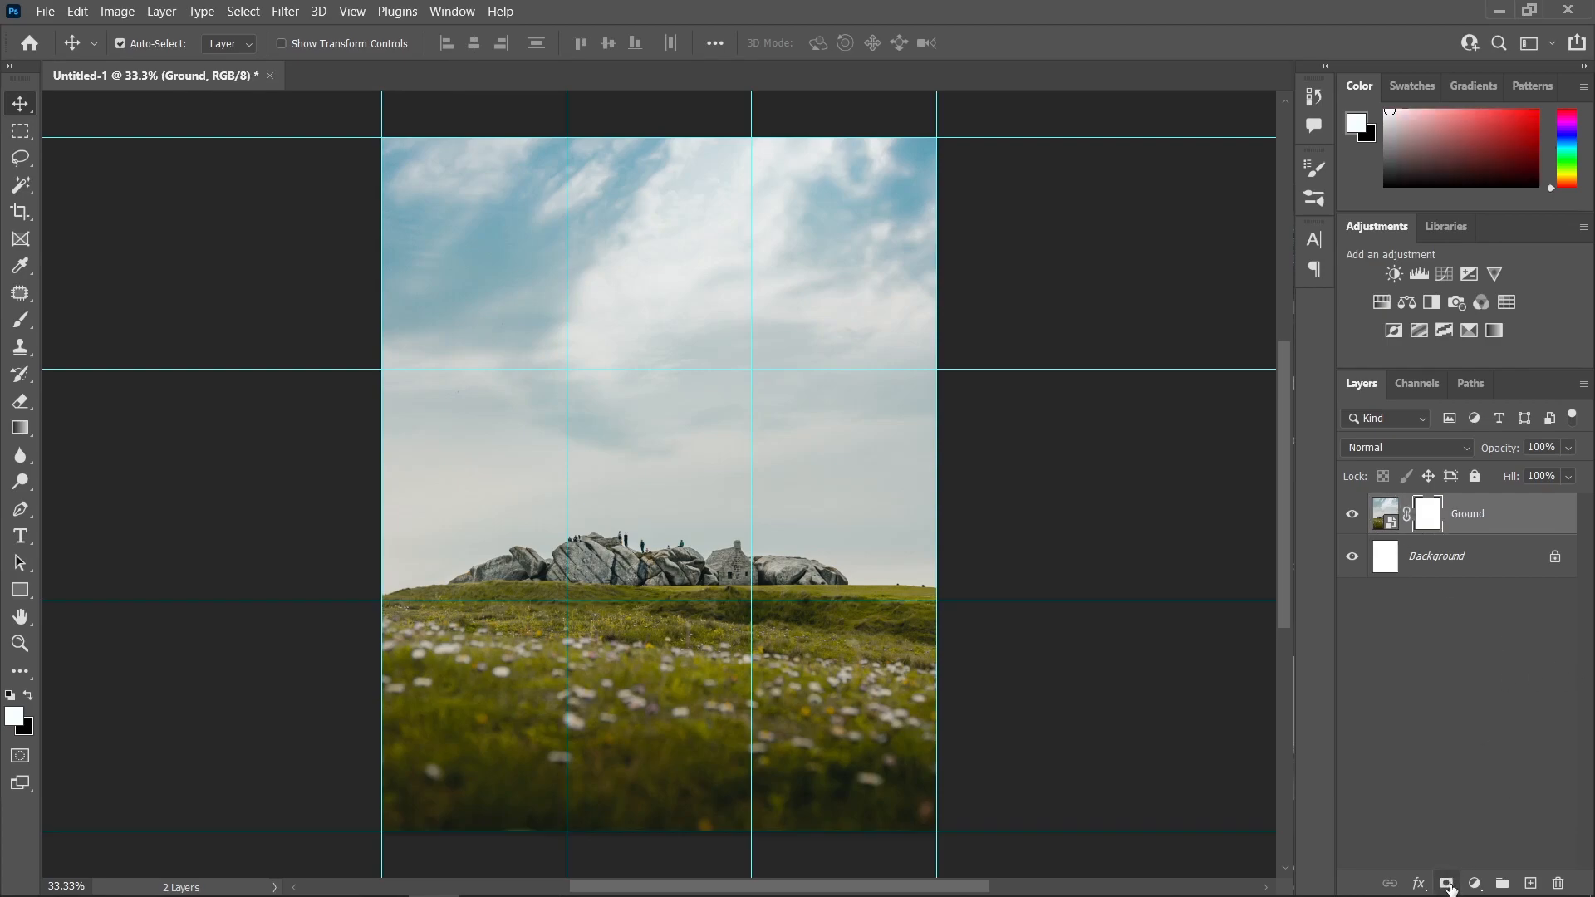
left_click(20, 320)
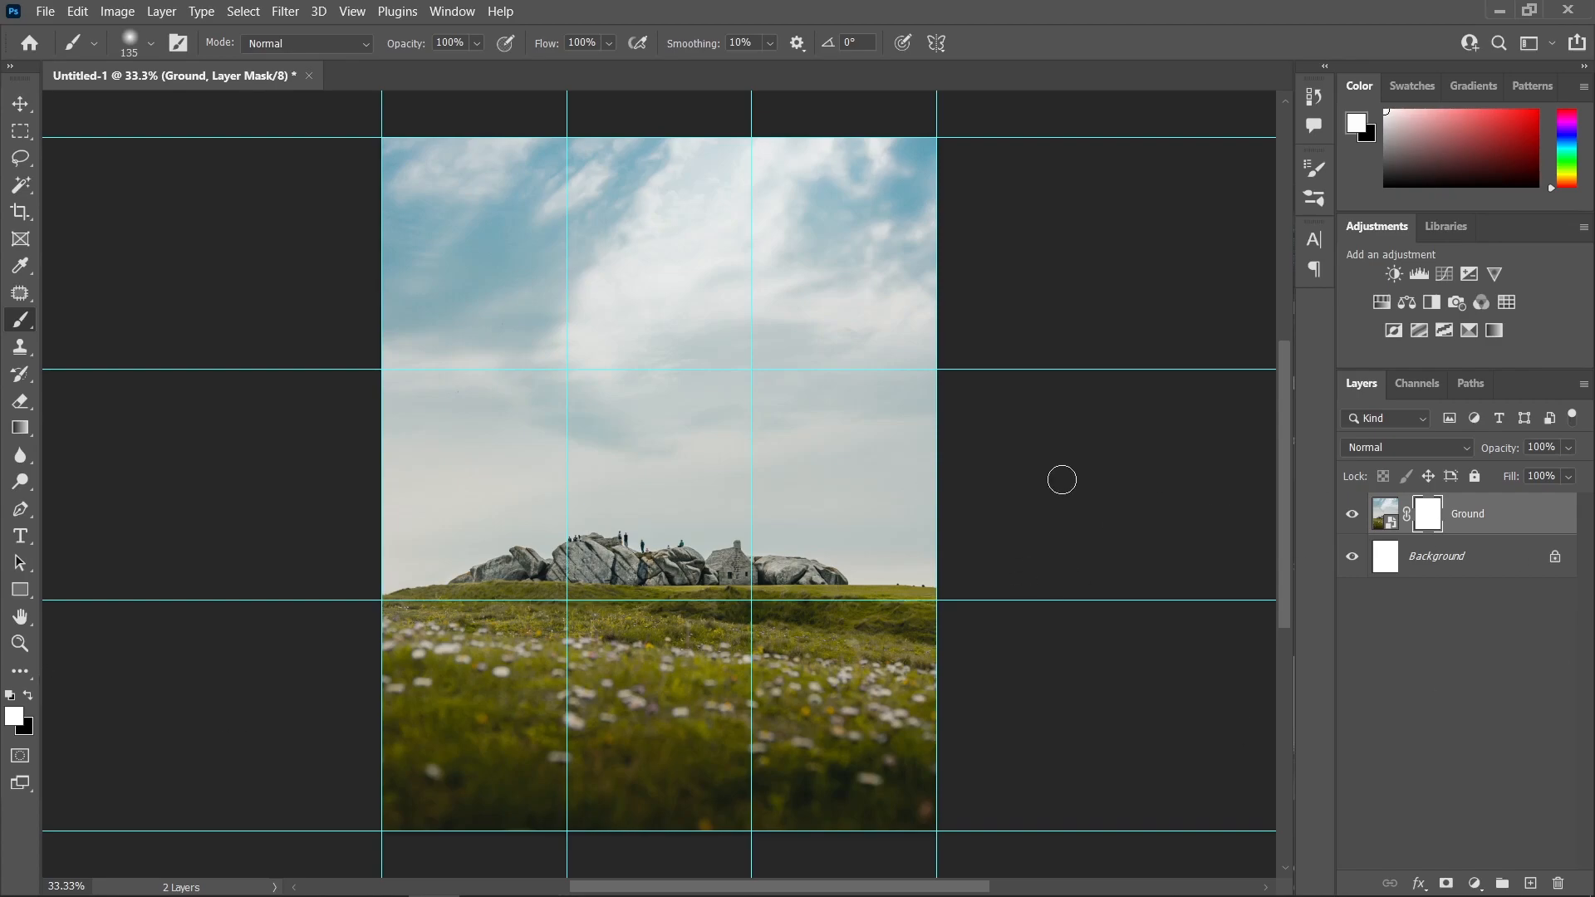
left_click(29, 698)
left_click(28, 698)
left_click(28, 699)
mouse_move(717, 369)
left_mouse_down()
mouse_move(778, 342)
mouse_move(756, 348)
left_mouse_up()
left_click(155, 47)
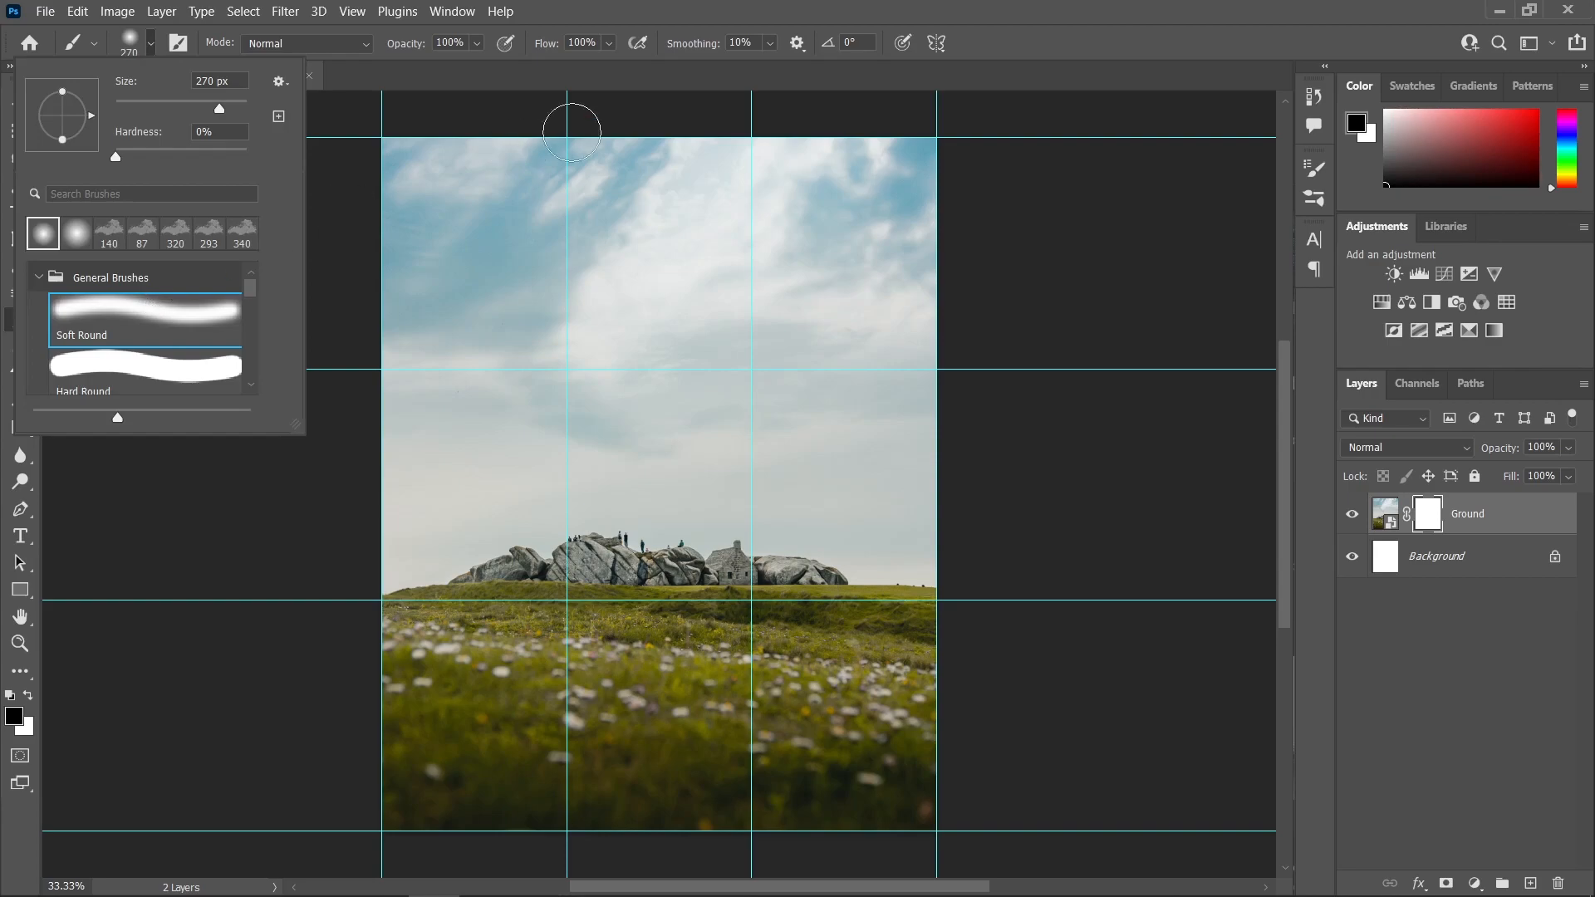
left_click(611, 45)
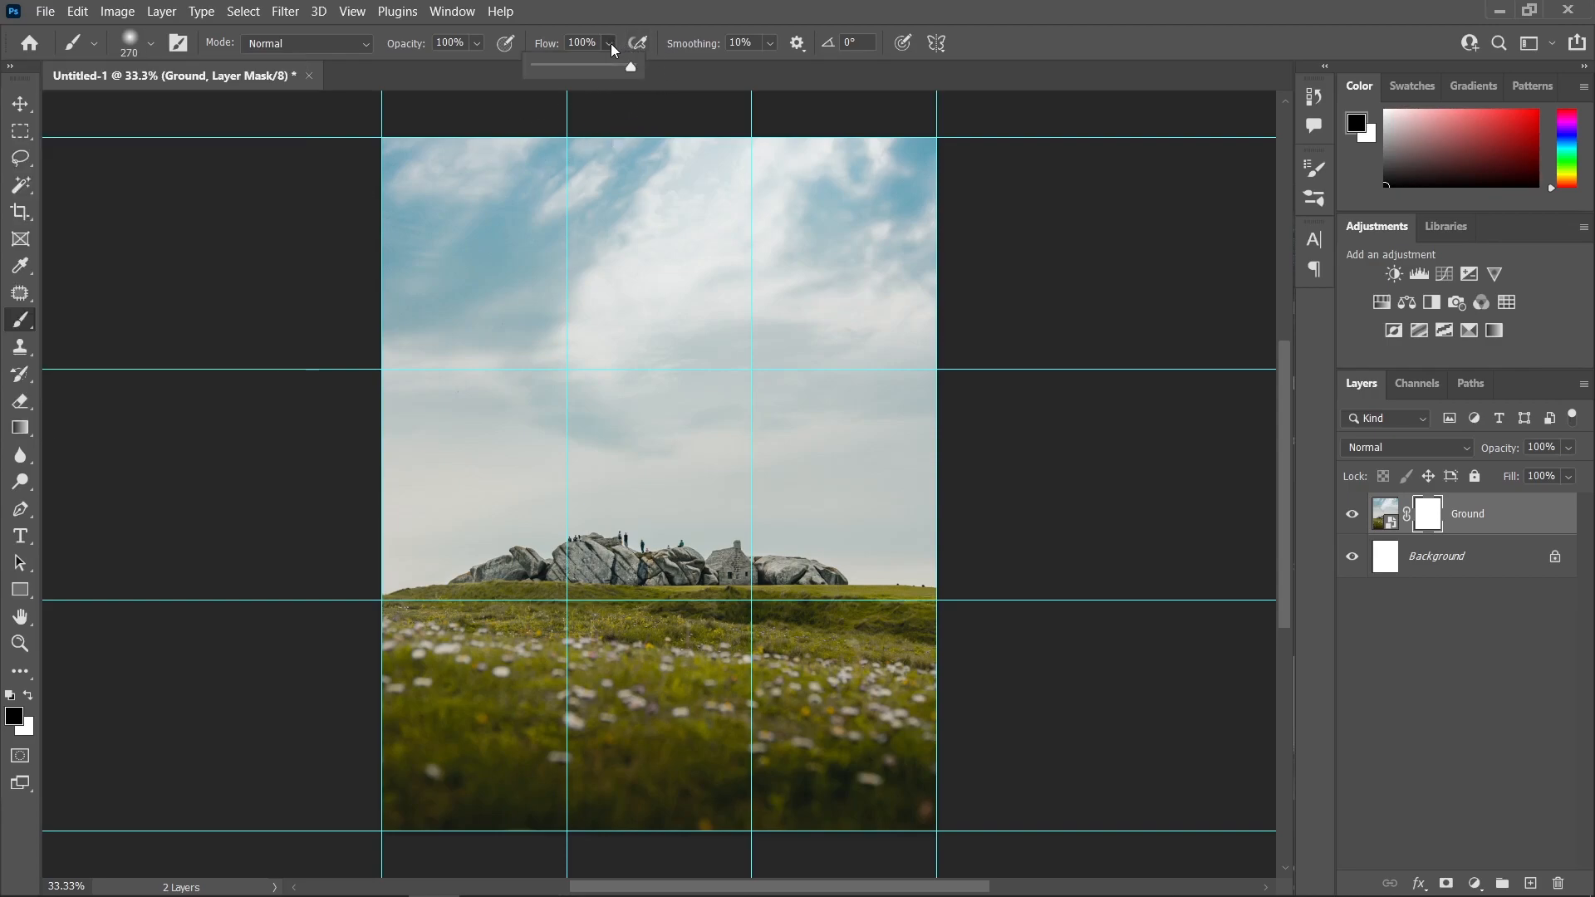
left_click(477, 44)
- Paint black on the Ground layer's mask to hide the sky and rocks above the grass
mouse_move(643, 187)
left_mouse_down()
mouse_move(210, 171)
mouse_move(406, 239)
mouse_move(131, 242)
mouse_move(897, 252)
mouse_move(328, 323)
left_mouse_up()
left_click_drag(328, 322, 929, 276)
left_click_drag(349, 415, 914, 424)
scroll(827, 448, "up", 1)
mouse_move(598, 557)
left_mouse_down()
mouse_move(388, 566)
mouse_move(977, 584)
mouse_move(801, 556)
mouse_move(848, 555)
left_mouse_up()
mouse_move(856, 555)
left_mouse_down()
mouse_move(236, 550)
mouse_move(582, 547)
left_mouse_up()
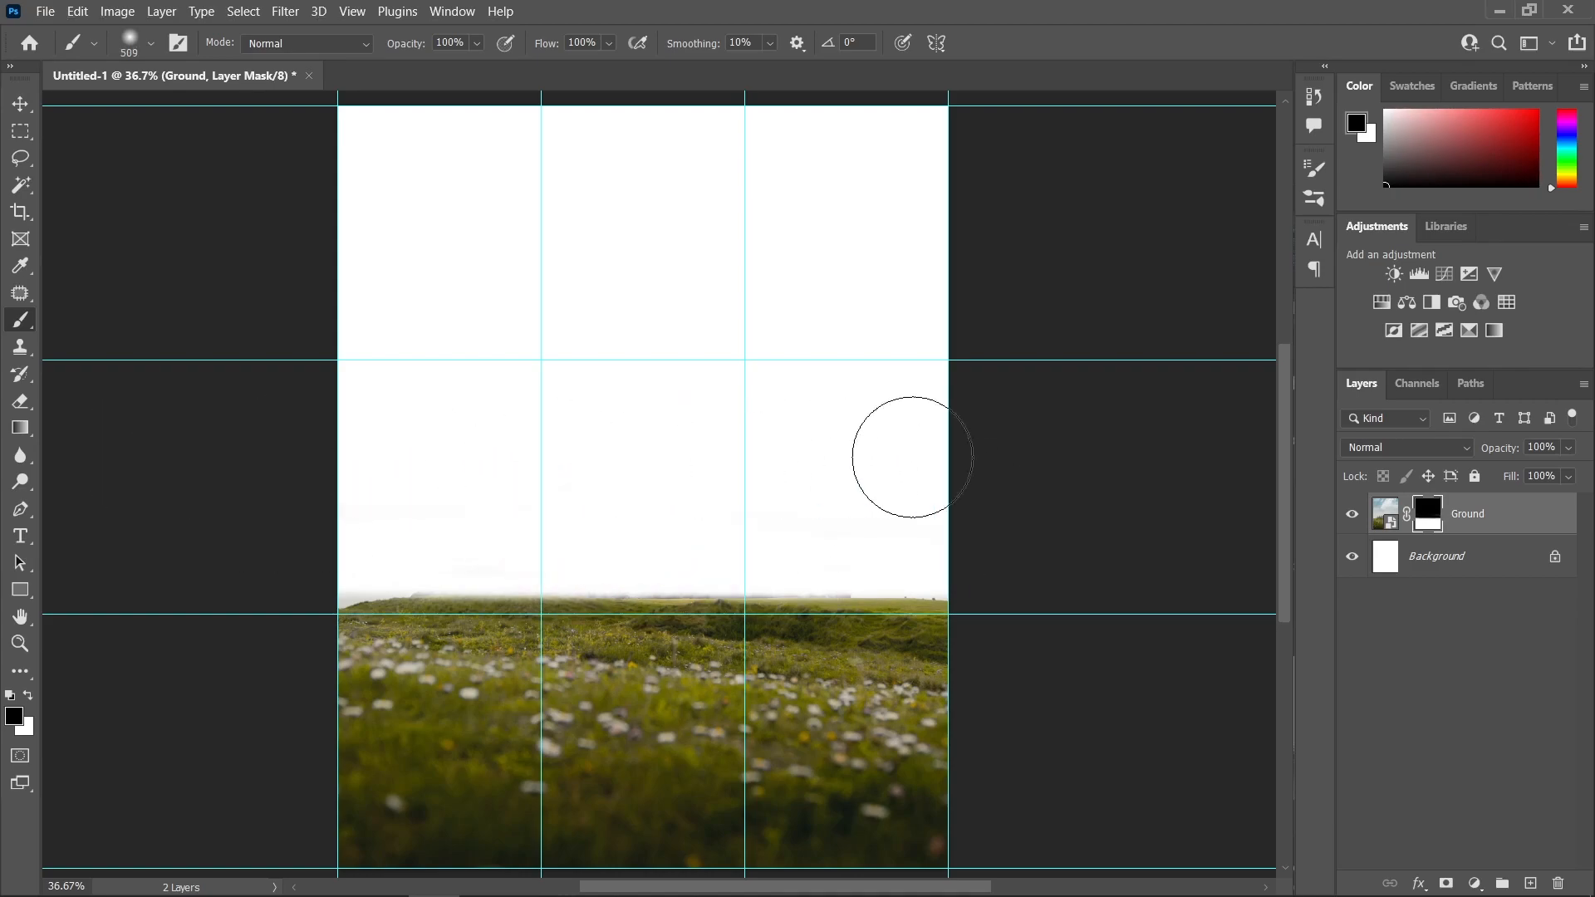
key("v")
key("ctrl+minus")
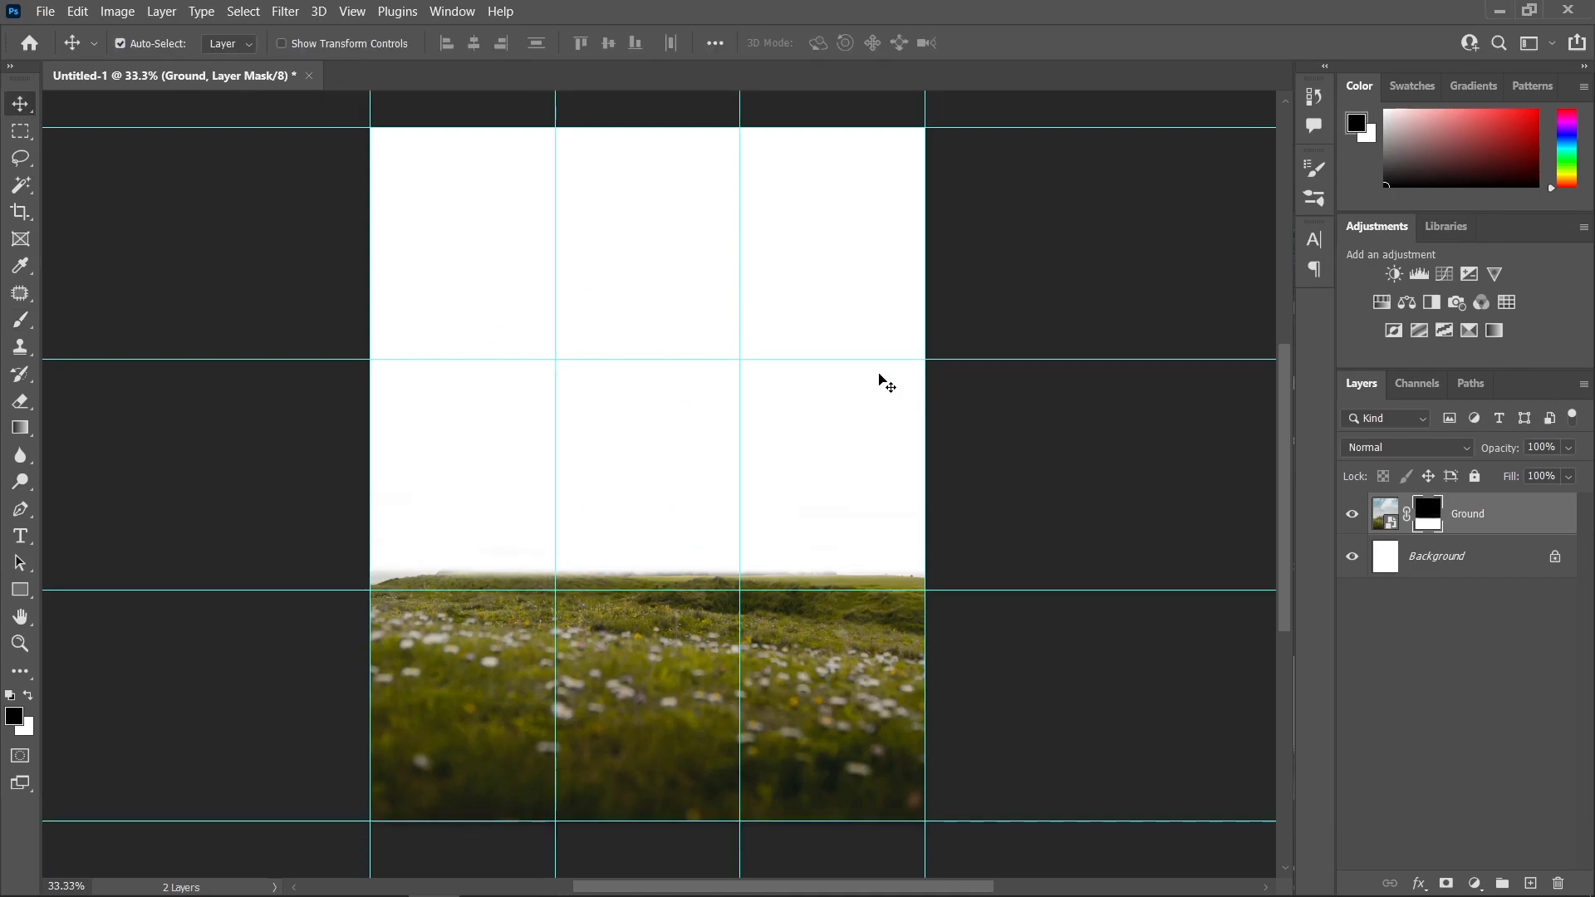
- Place the green-field photo from the Stock Images folder, order it beneath the Ground layer and rename it Sky
left_click(228, 879)
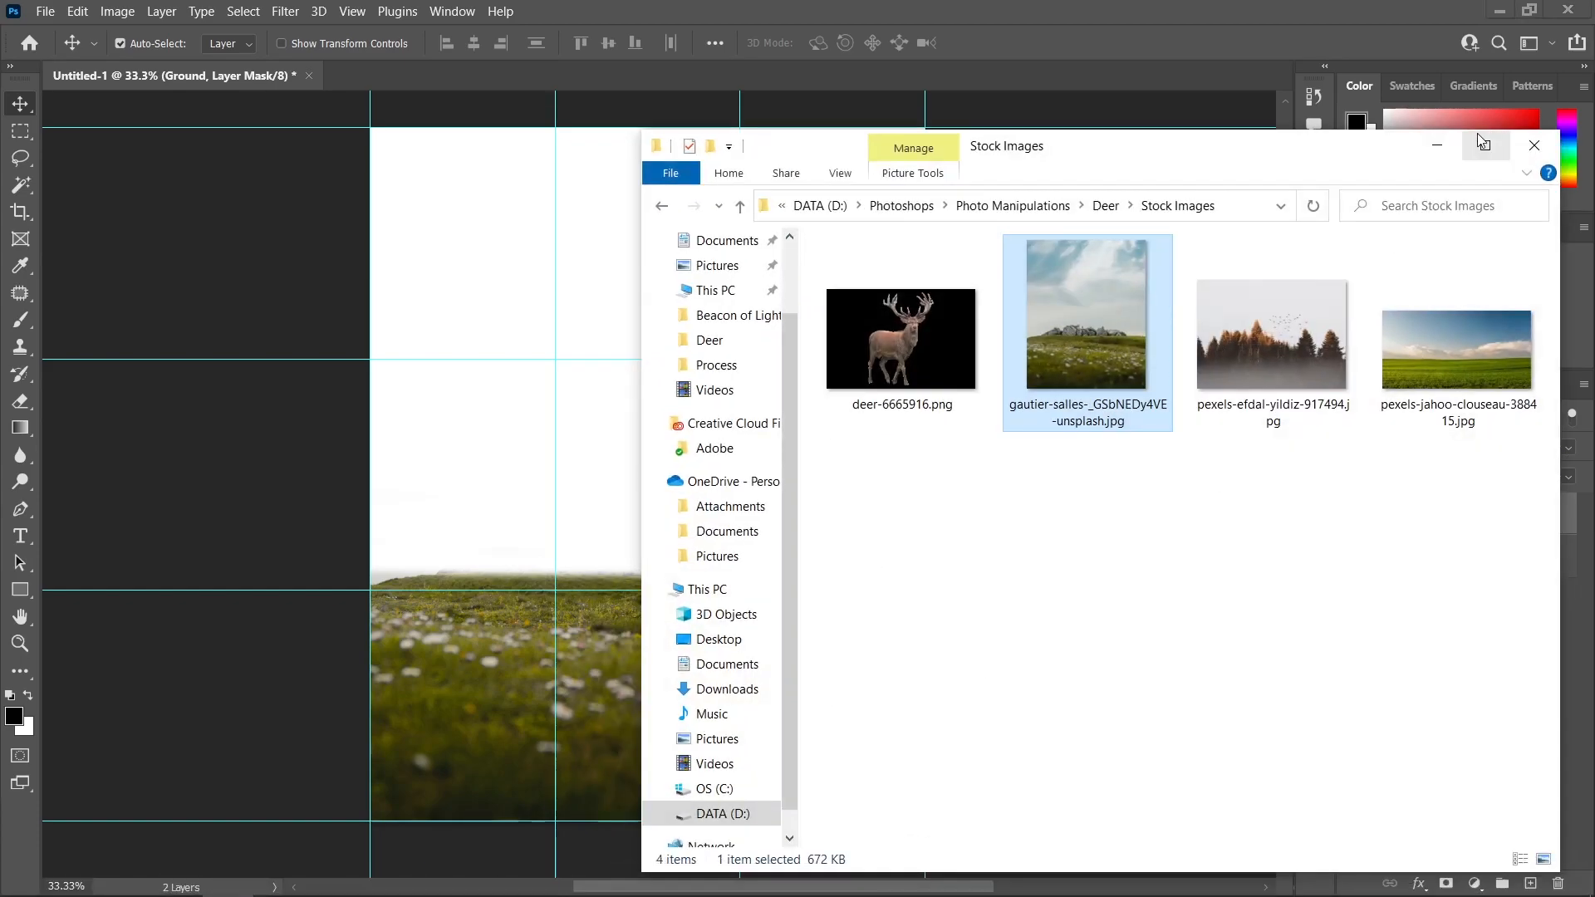
left_click_drag(1475, 366, 516, 358)
key("Return")
left_click_drag(1487, 525, 1478, 578)
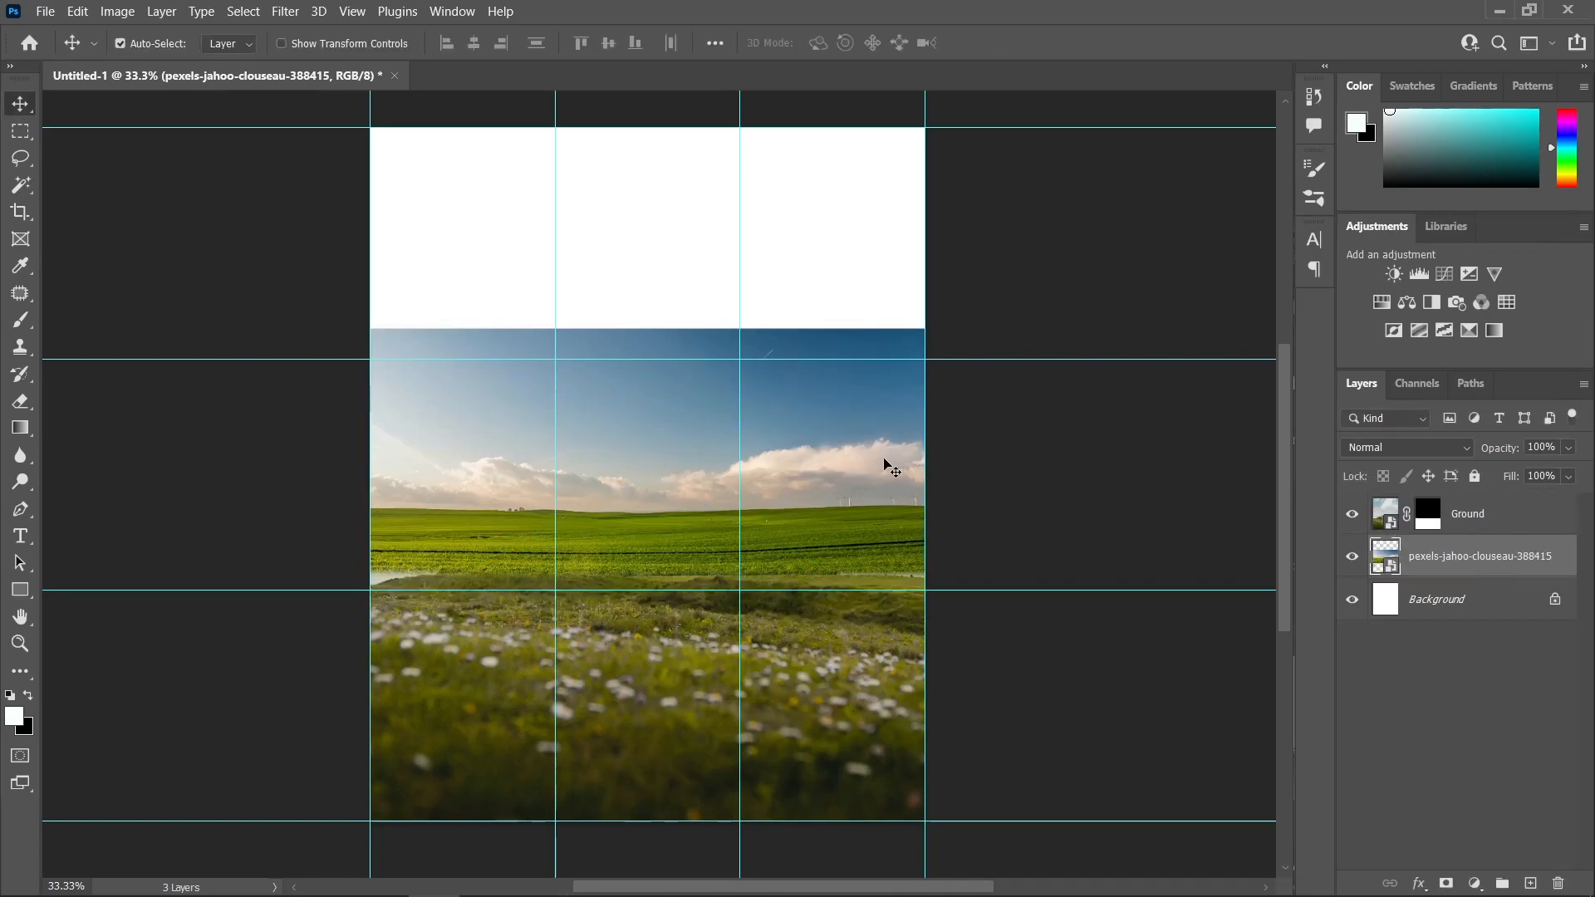
double_click(1467, 557)
type("Sky")
key("Return")
- Scale up and reposition the Sky layer so its blue sky fills the canvas above the ground
scroll(889, 561, "down", 2)
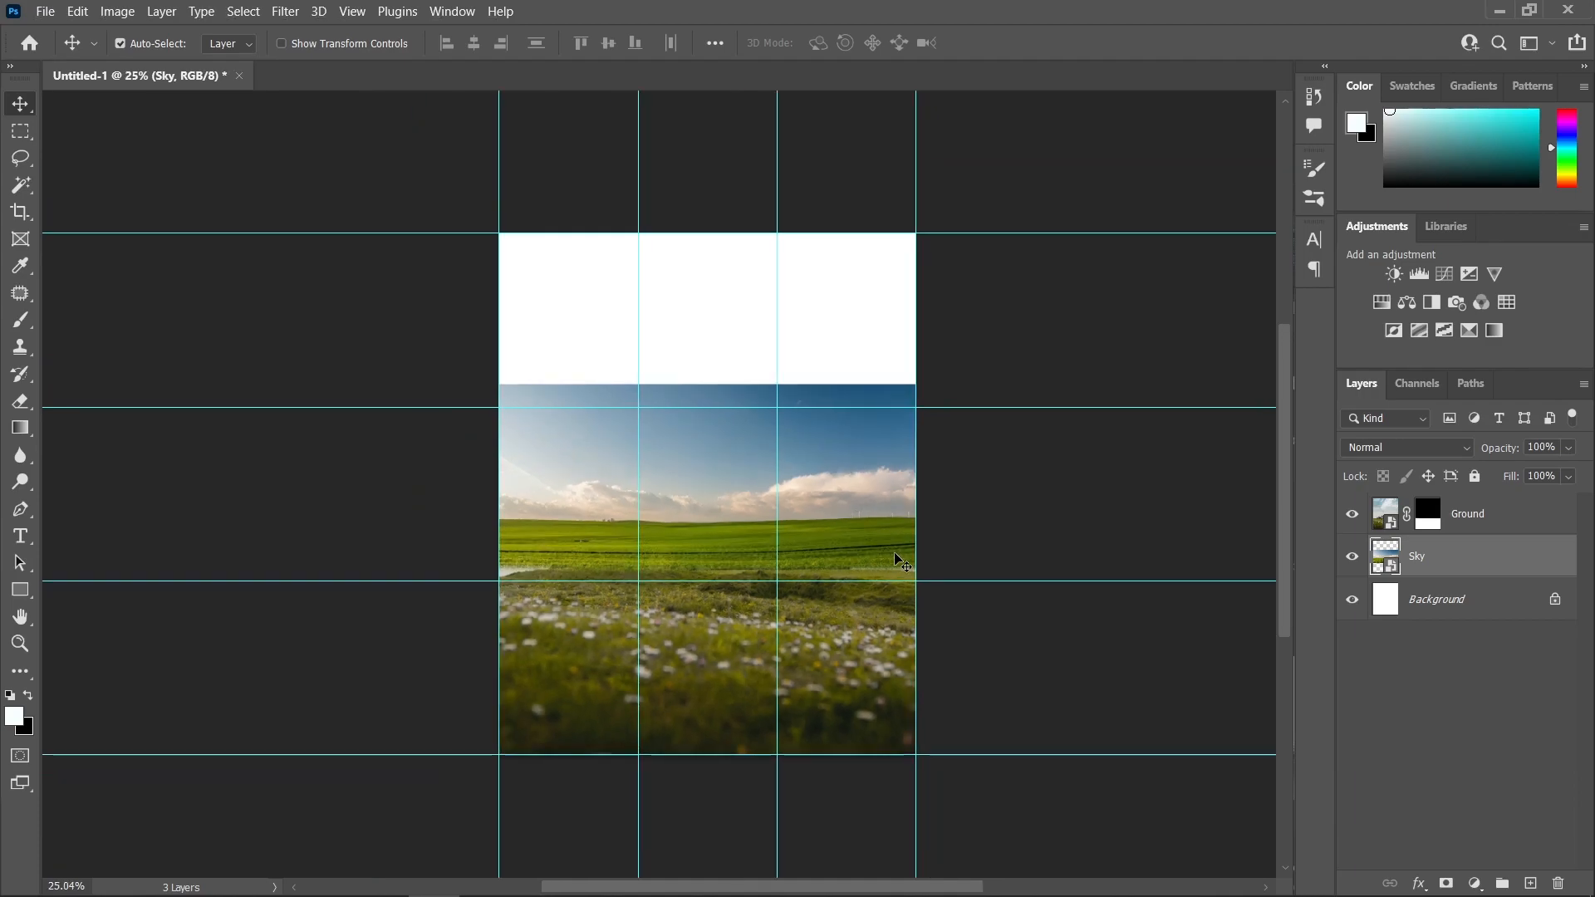
key("ctrl+t")
scroll(744, 421, "down", 1)
left_click_drag(713, 570, 713, 872)
scroll(694, 623, "down", 1)
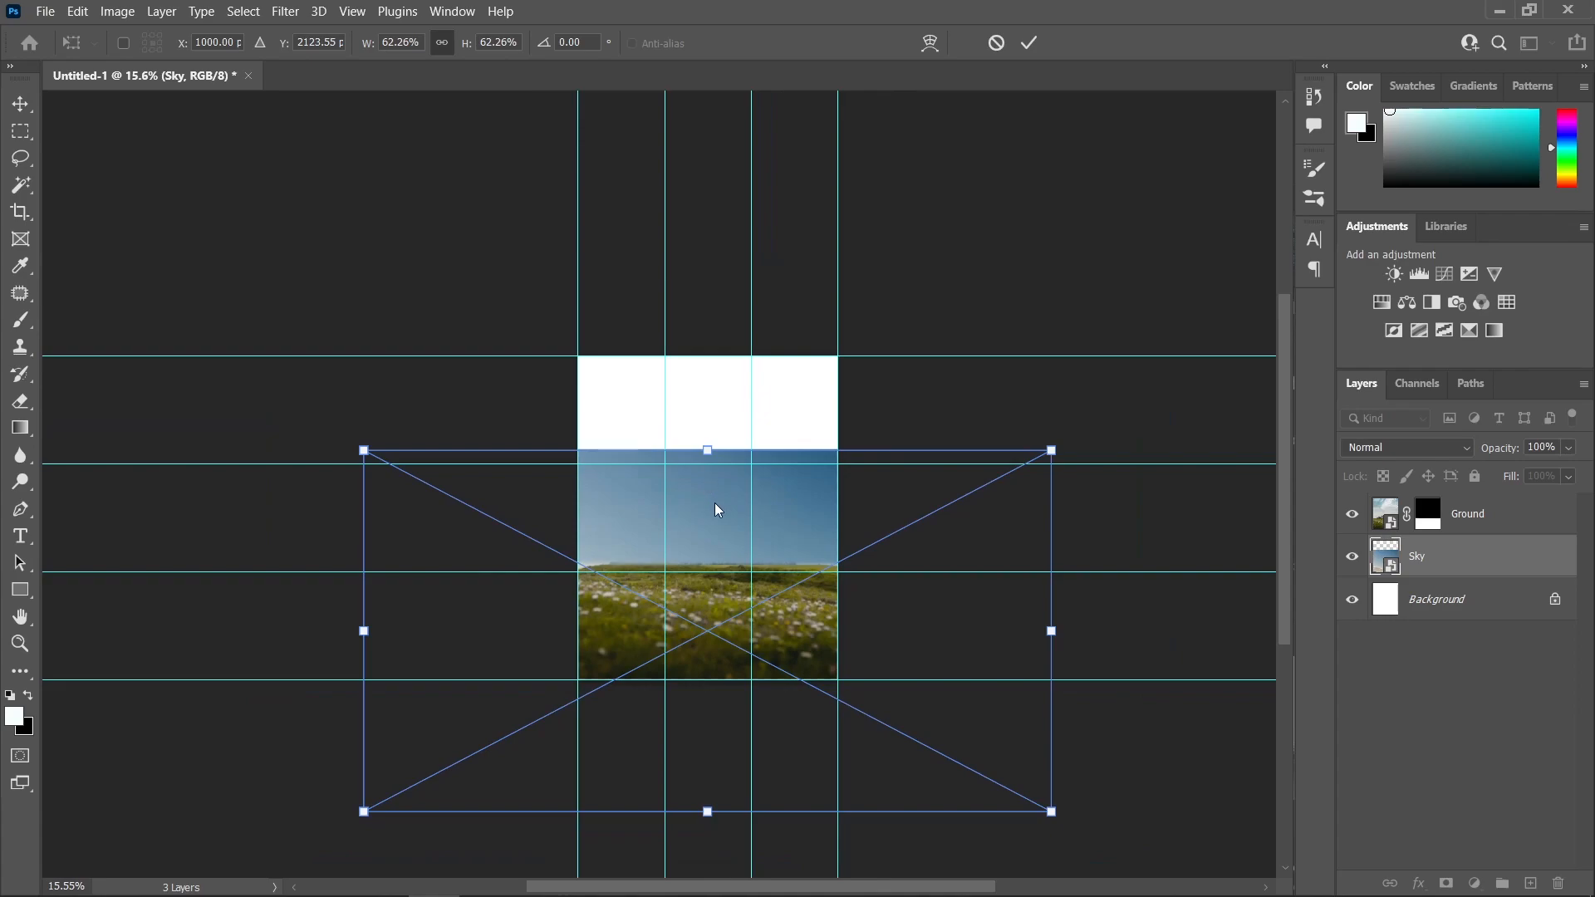
left_click_drag(720, 509, 721, 415)
left_click_drag(707, 715, 722, 809)
left_click(24, 114)
scroll(917, 507, "up", 3)
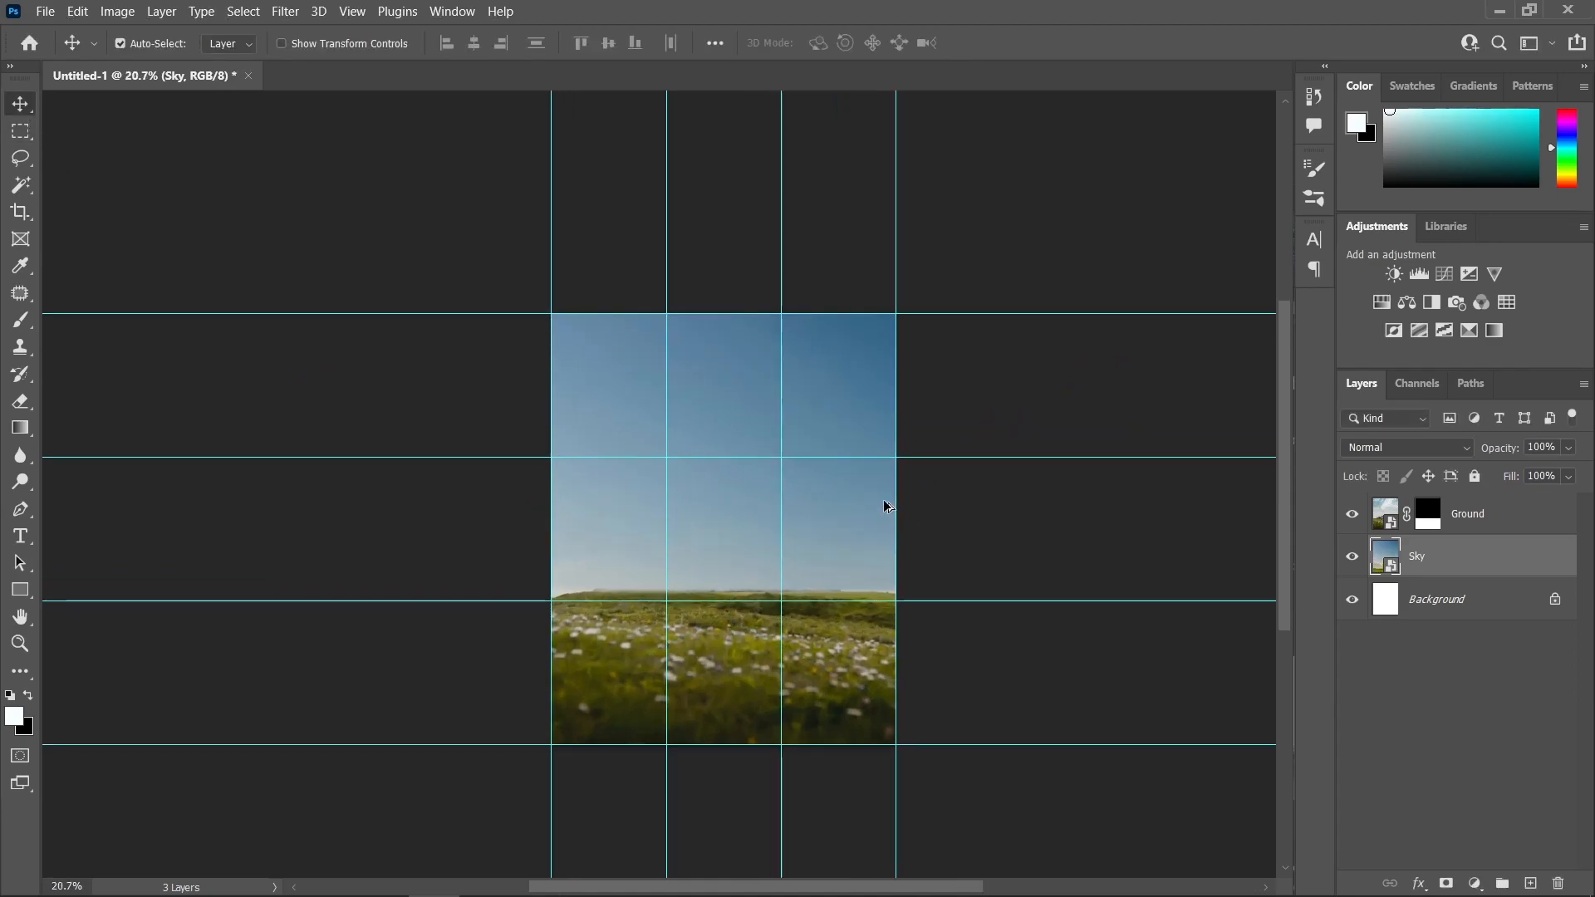
left_click_drag(887, 506, 826, 409)
scroll(534, 448, "up", 1)
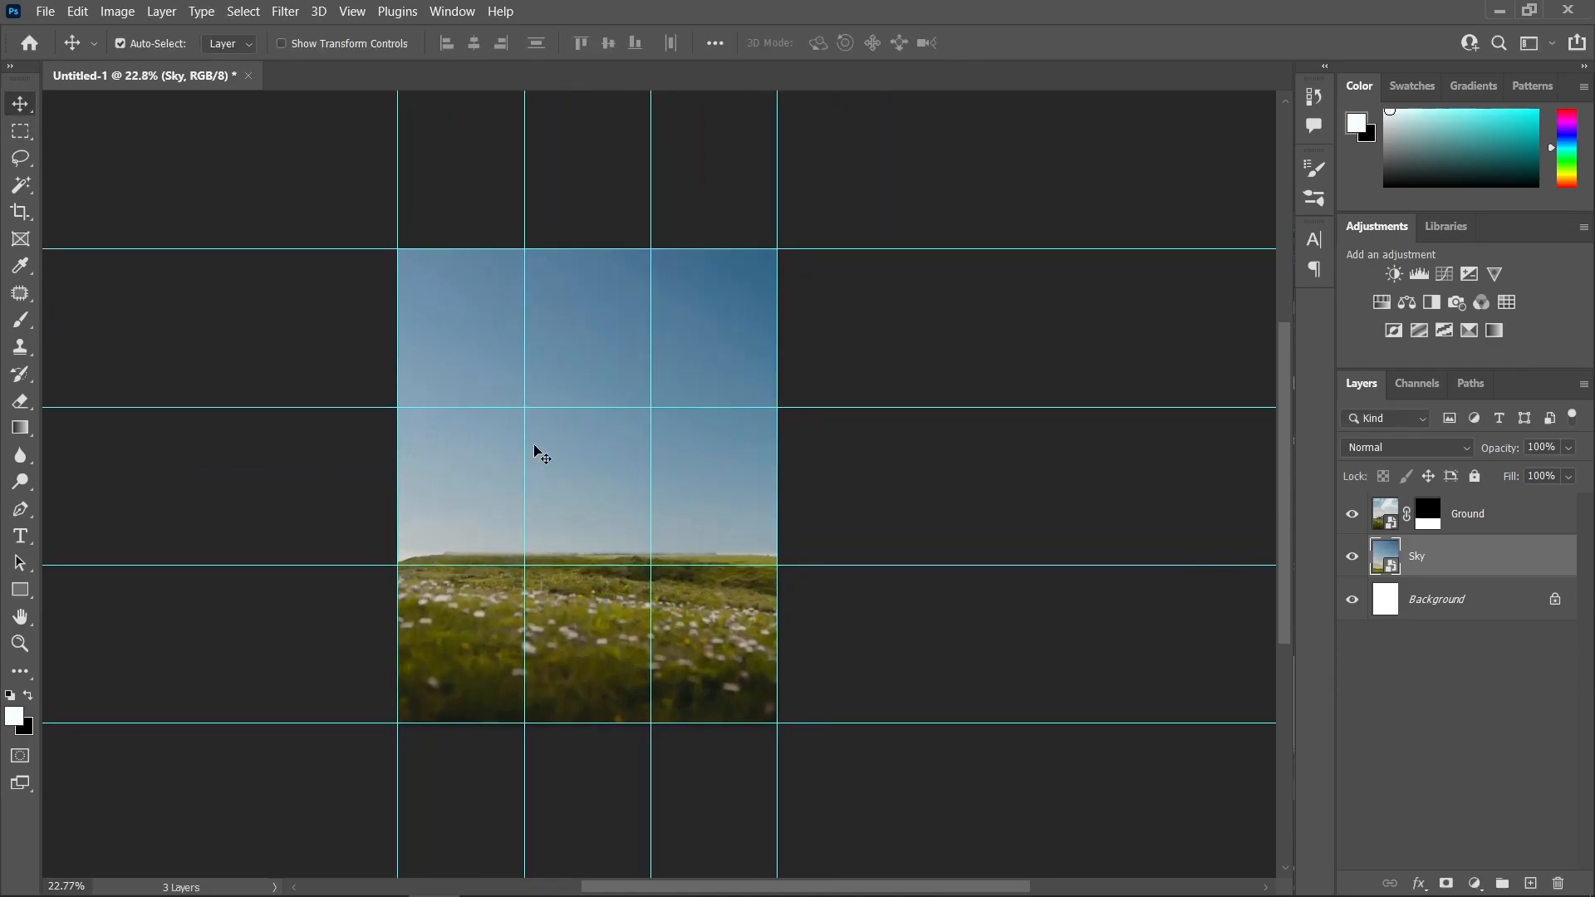
- Place the autumn-trees photo from the Stock Images folder above the Sky layer and rename it Tree
left_click(227, 876)
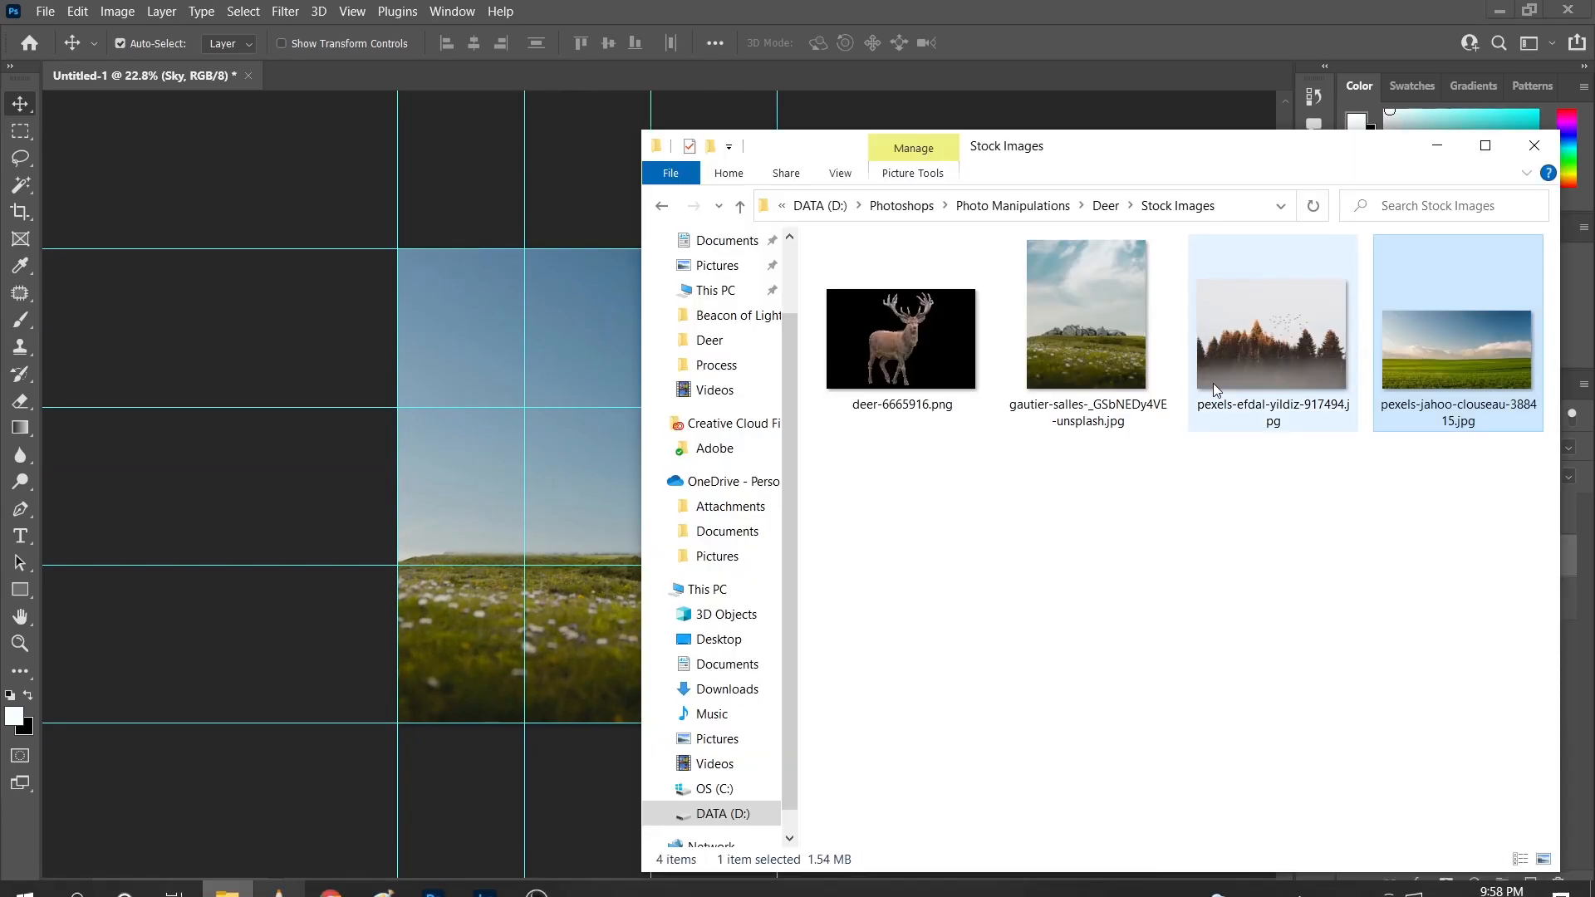
left_click_drag(1261, 350, 485, 406)
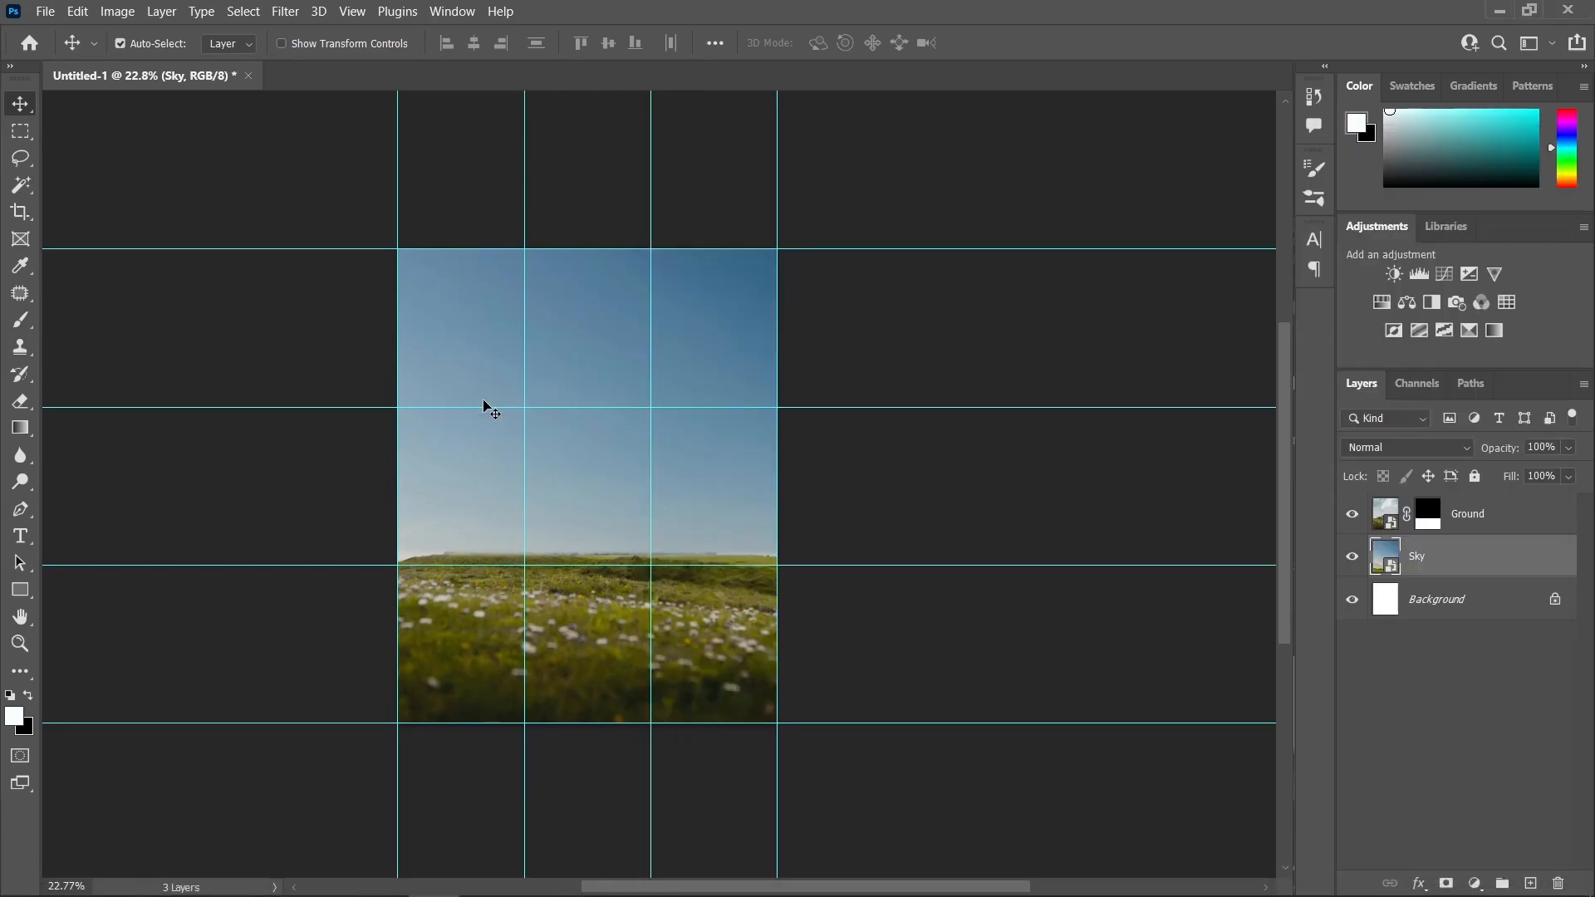
scroll(434, 420, "up", 2)
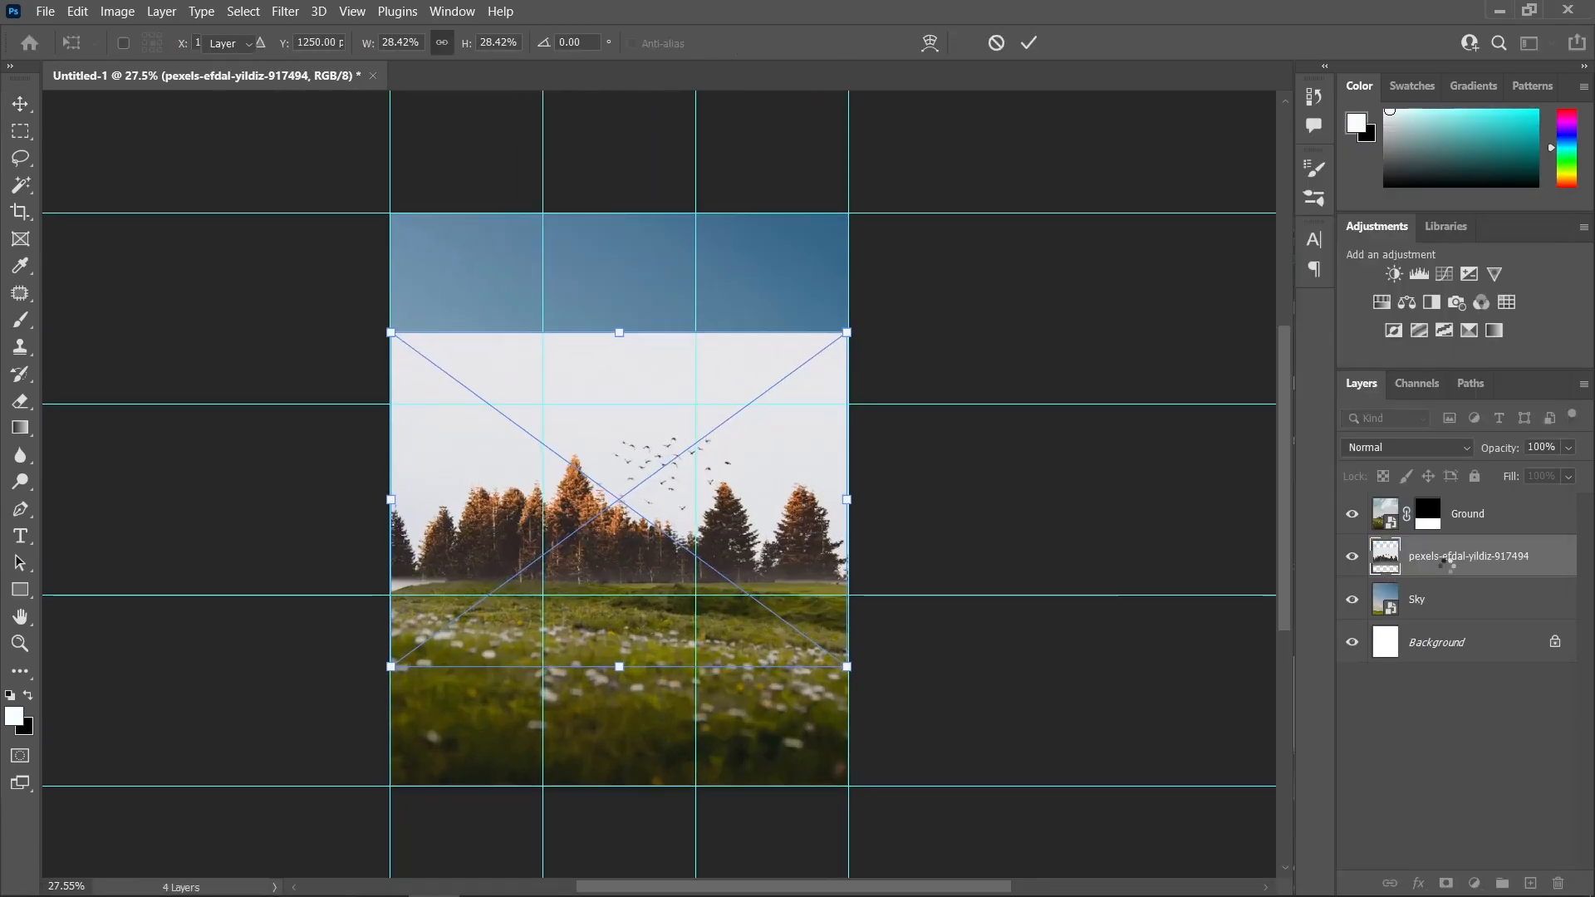
double_click(1443, 572)
type("Tree")
key("Return")
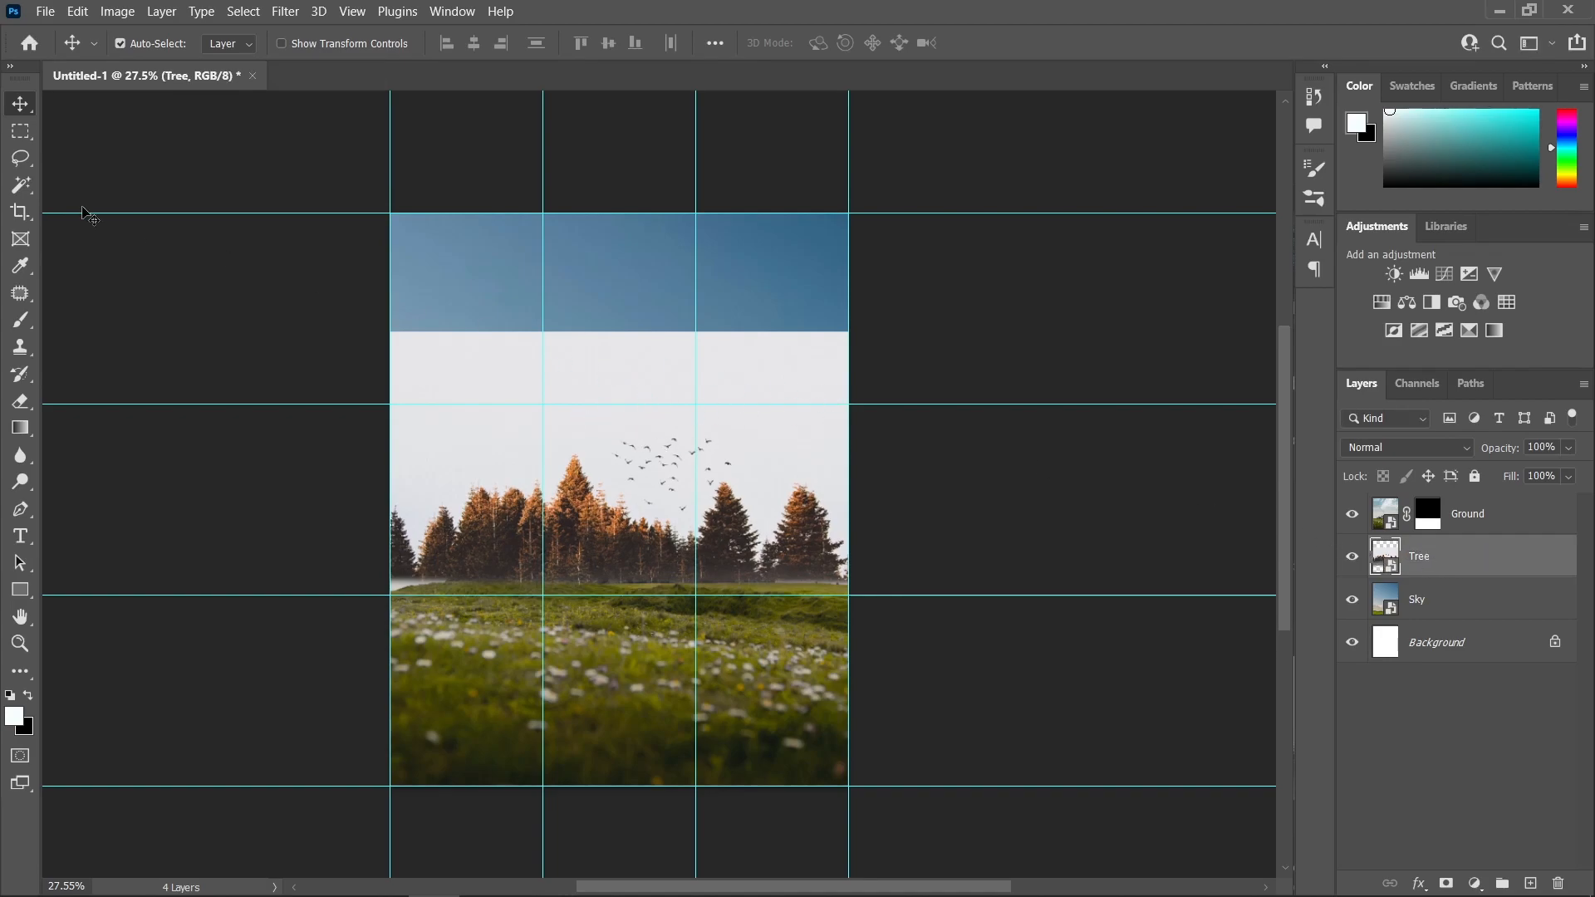
- Select the pale sky behind the trees with the Magic Wand, rasterize the Tree layer, and delete the selected area
left_click(21, 184)
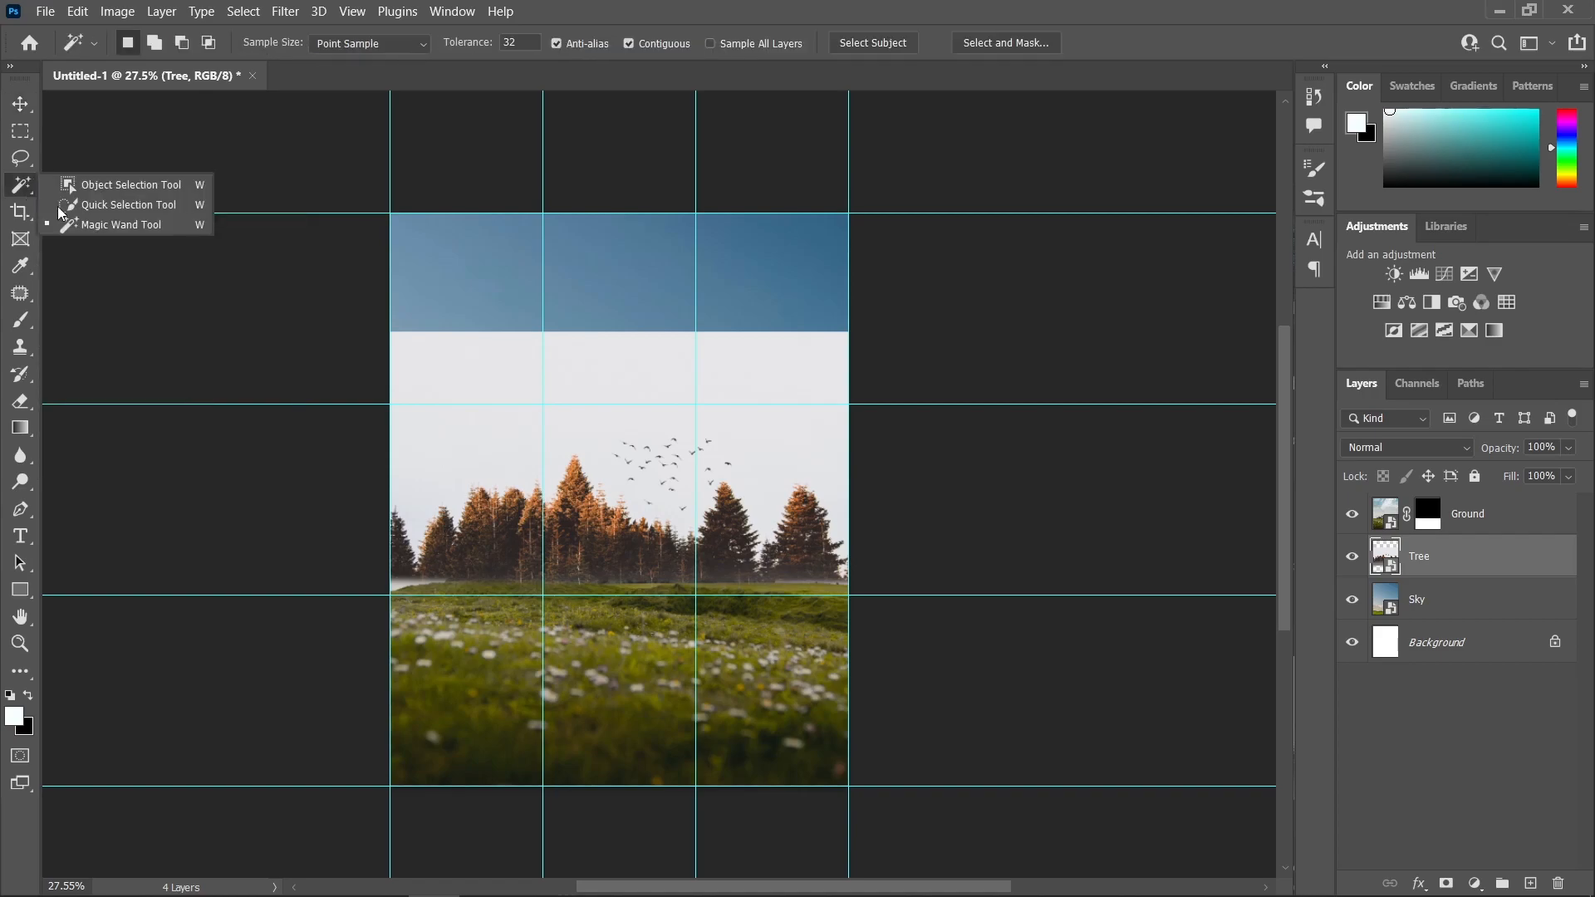
left_click(121, 225)
scroll(620, 356, "up", 3)
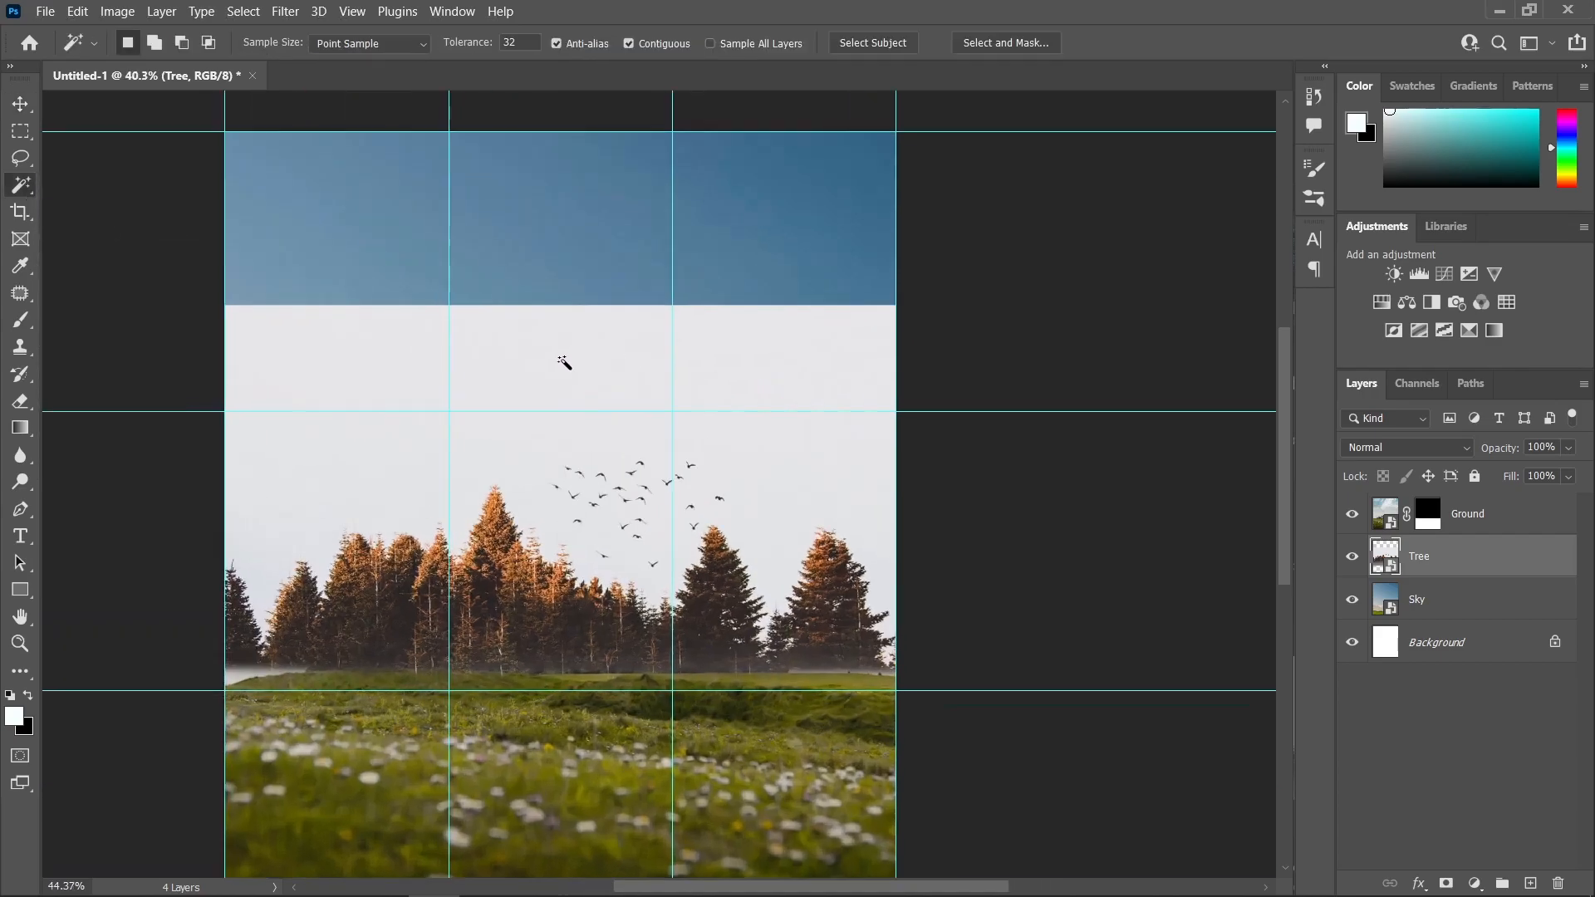
scroll(565, 363, "up", 1)
left_click(577, 372)
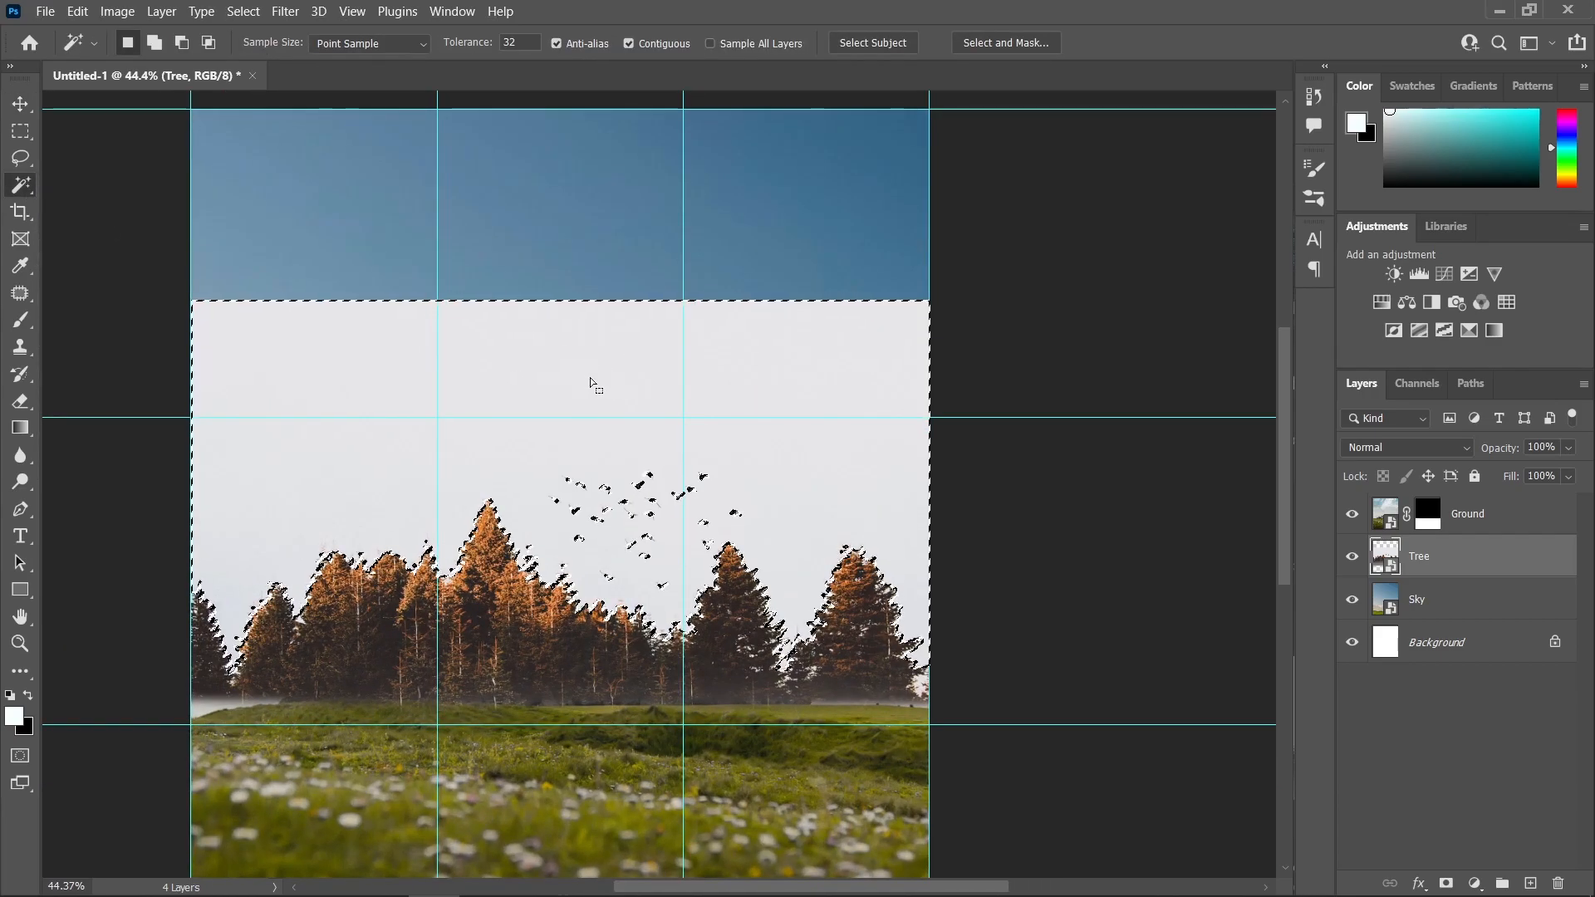
right_click(1453, 565)
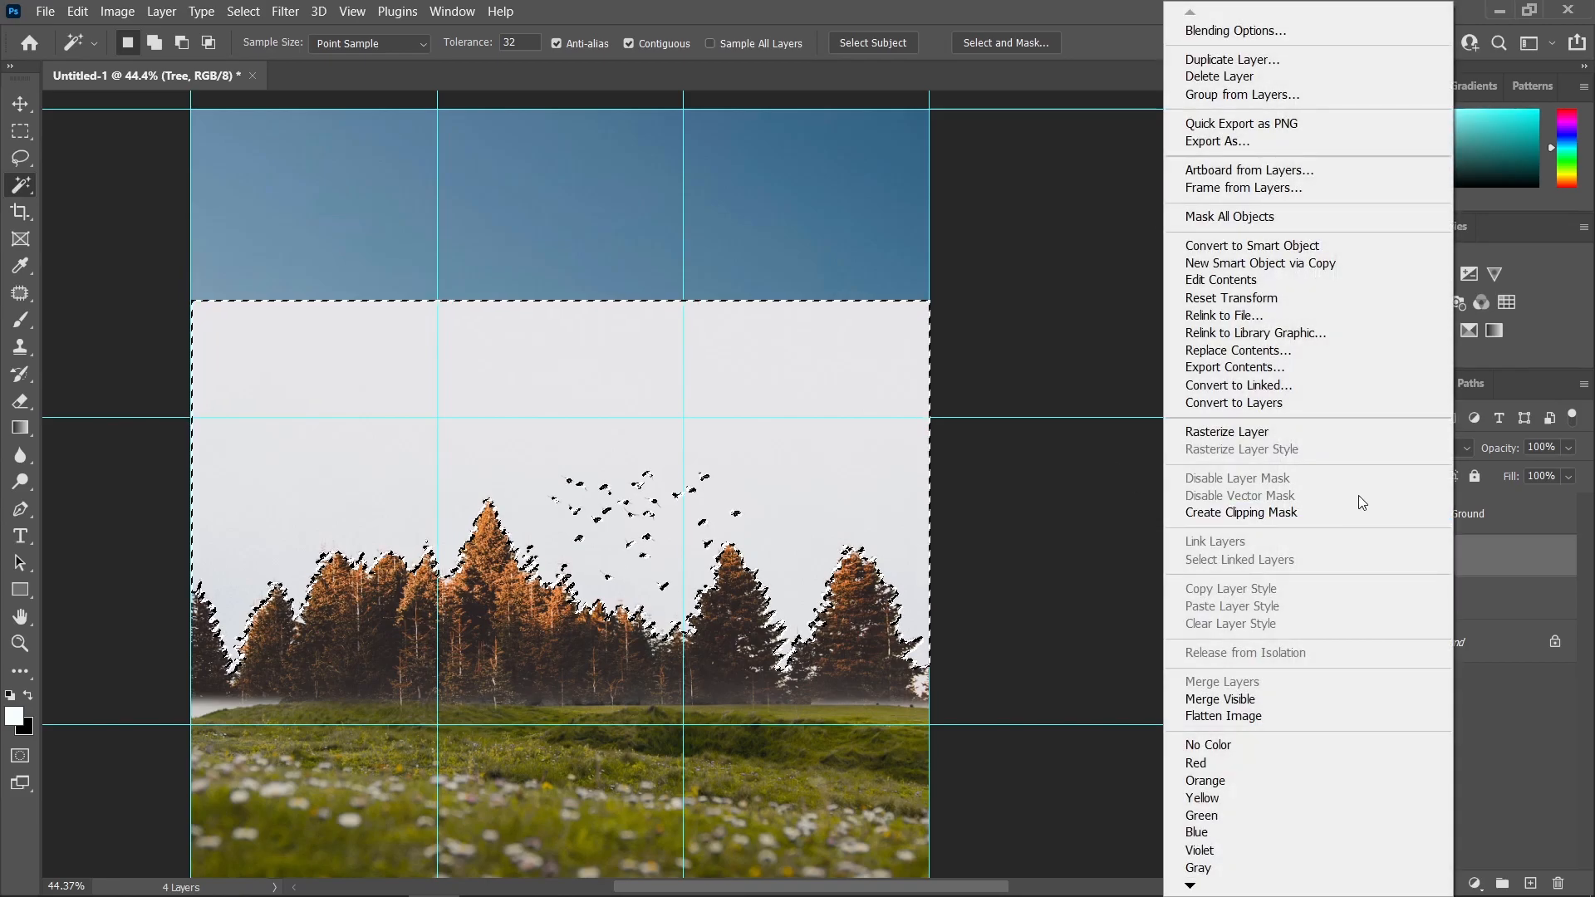
left_click(1283, 432)
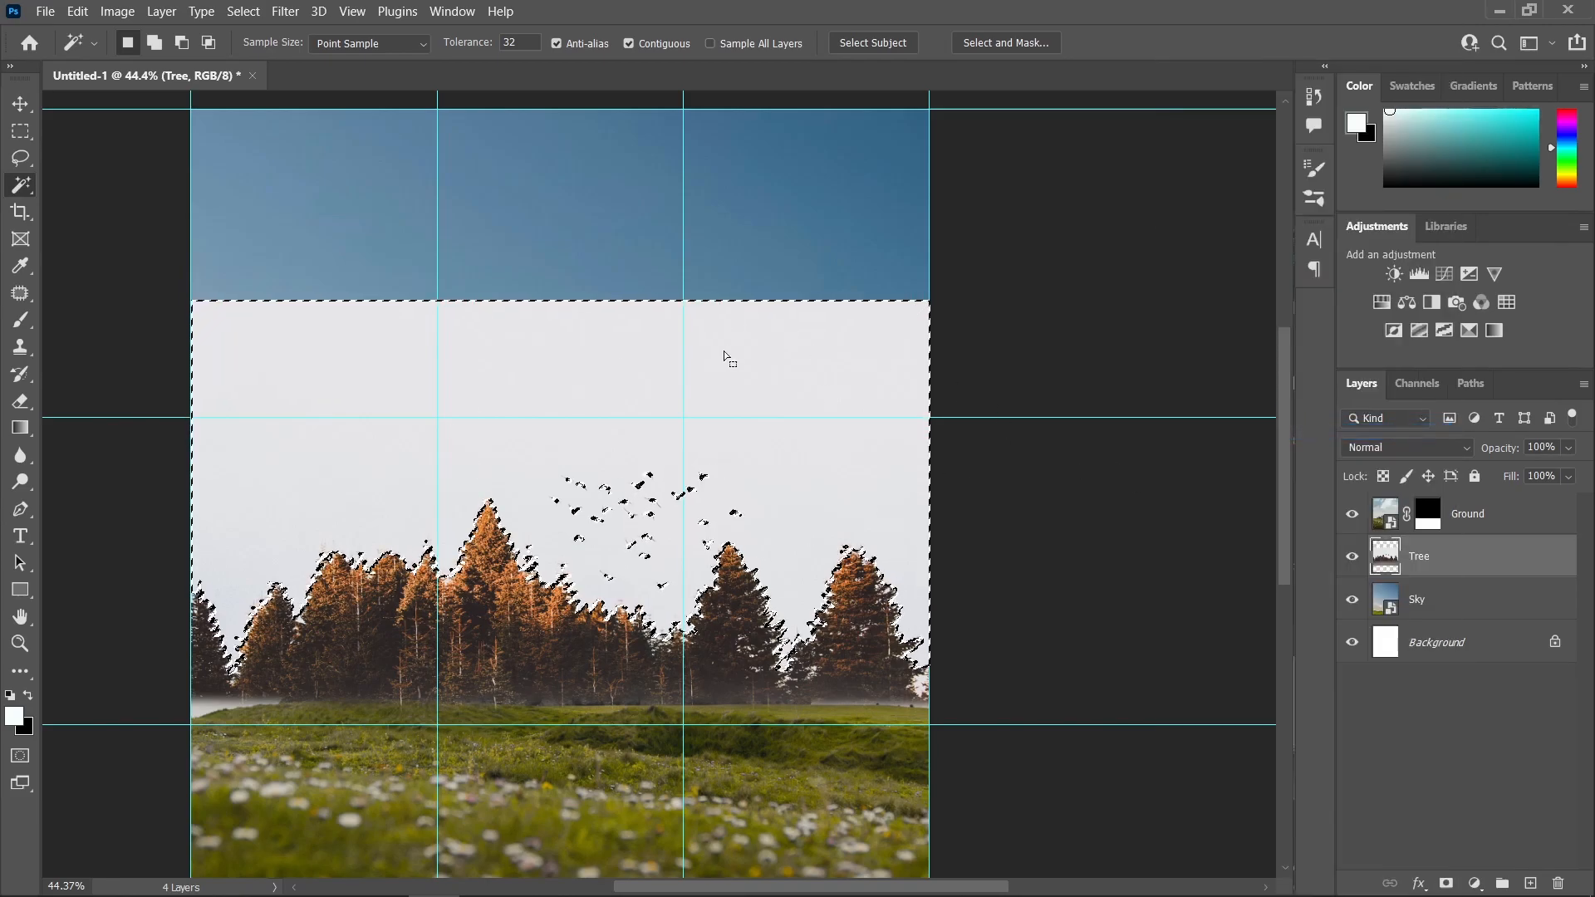
key("Delete")
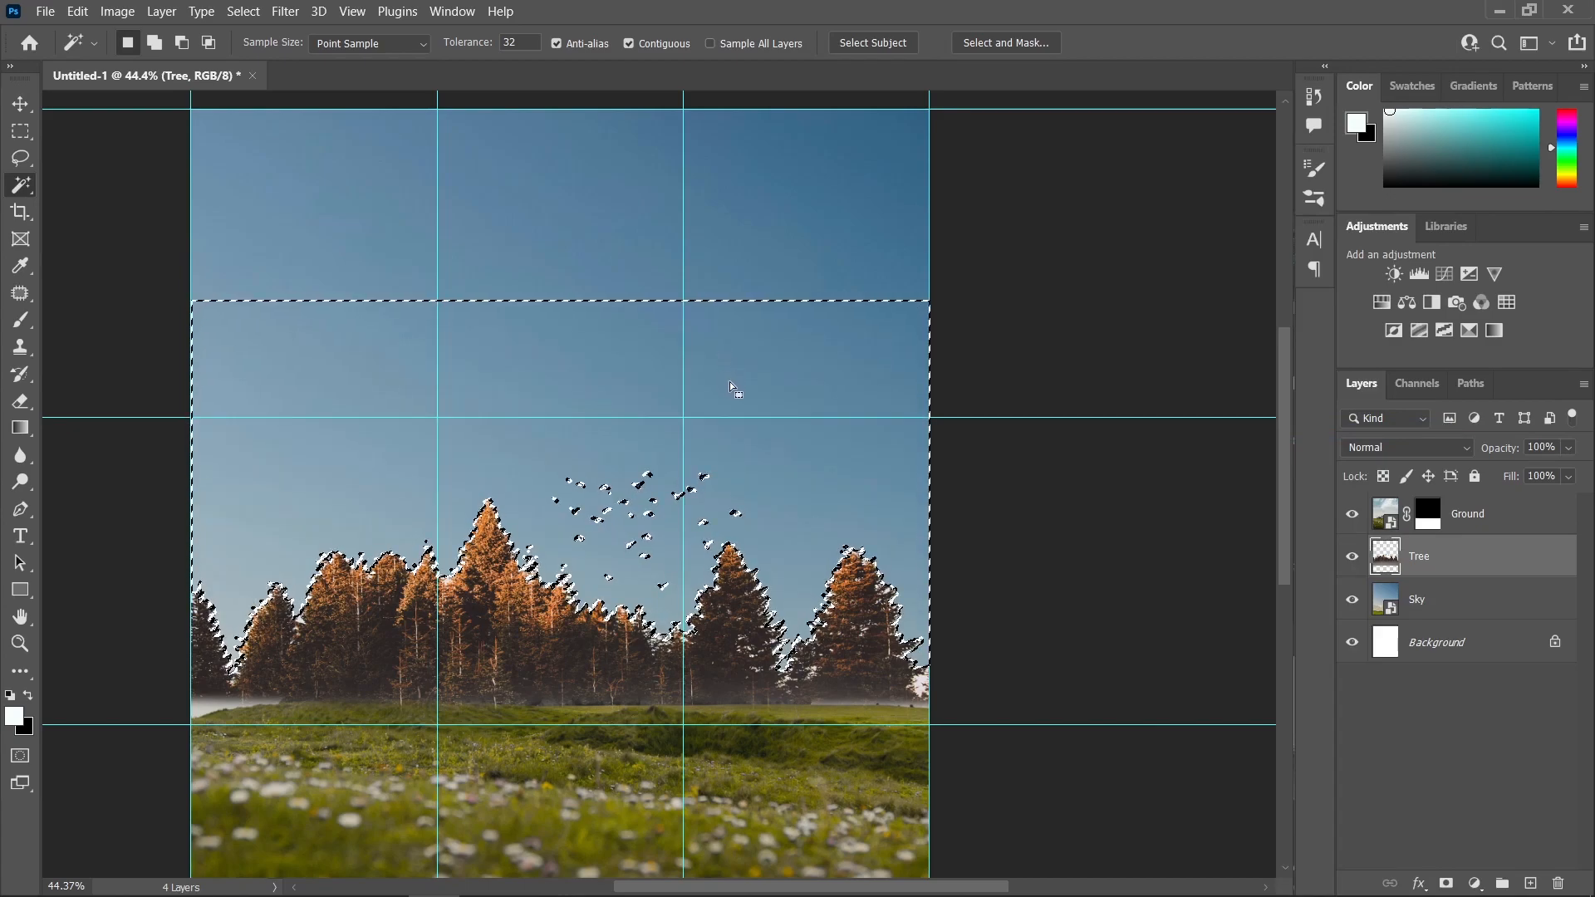
key("ctrl+d")
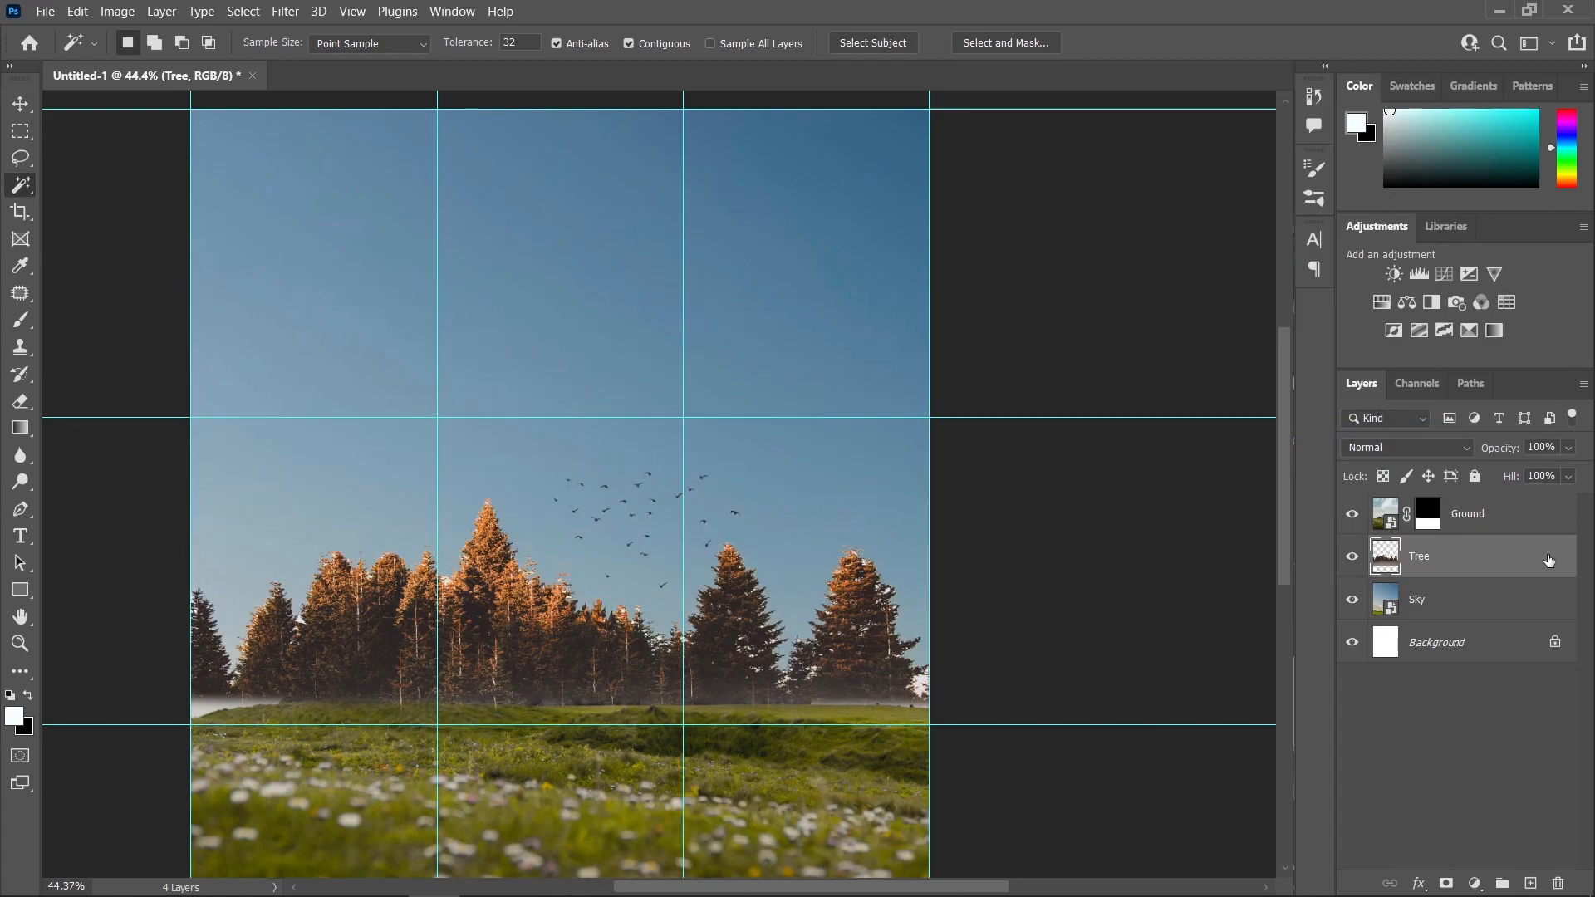
- Convert the Tree layer to a smart object
right_click(1449, 560)
left_click(1275, 311)
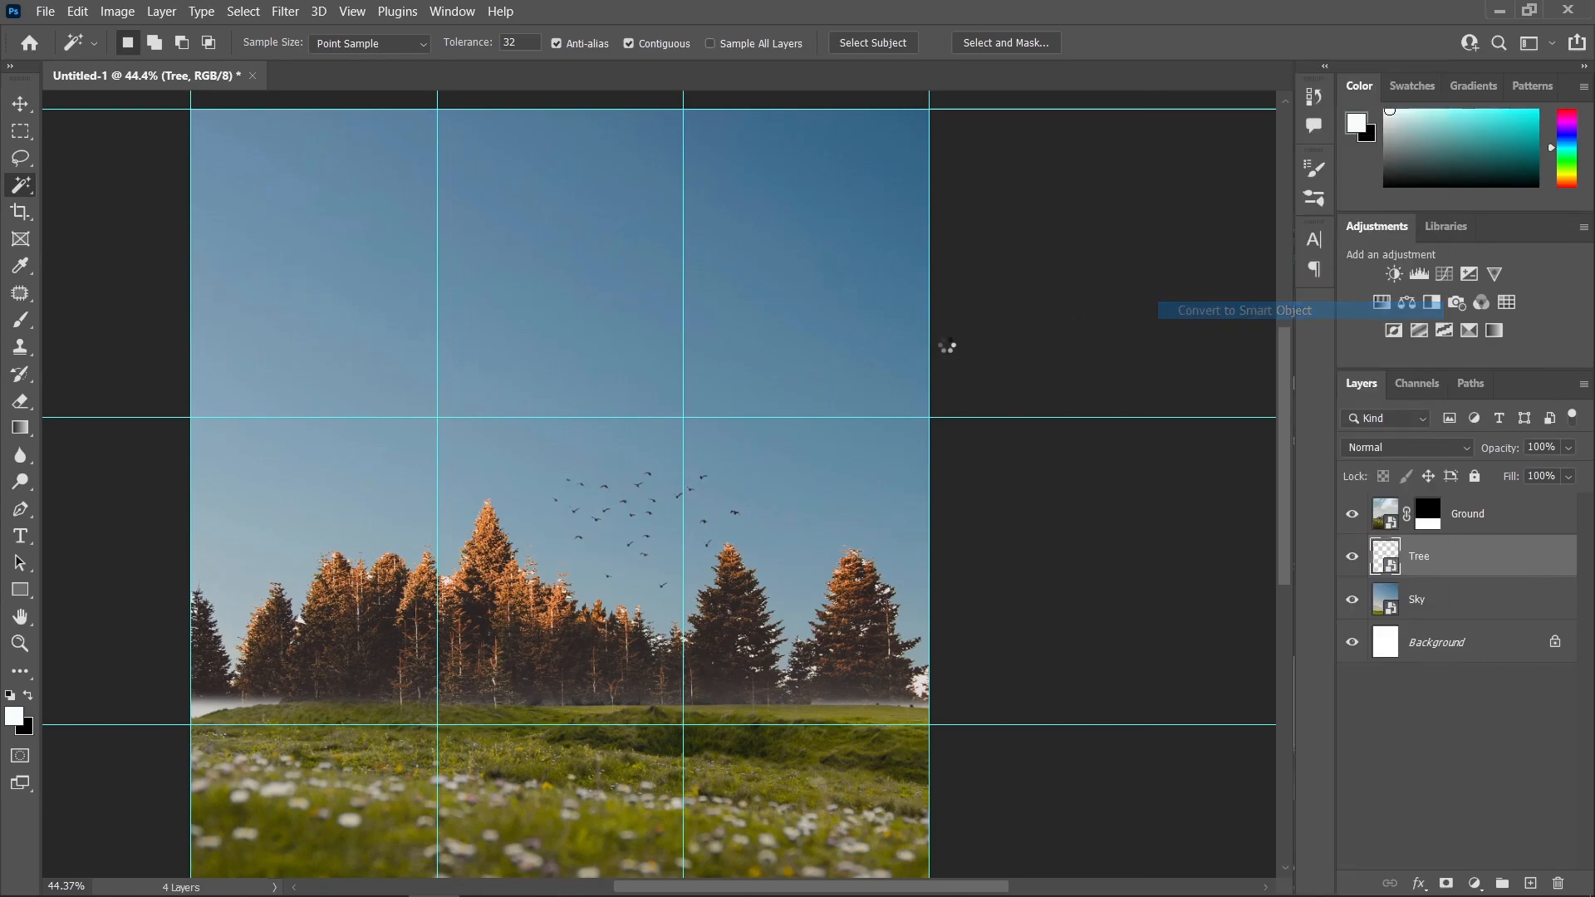
scroll(625, 474, "down", 1)
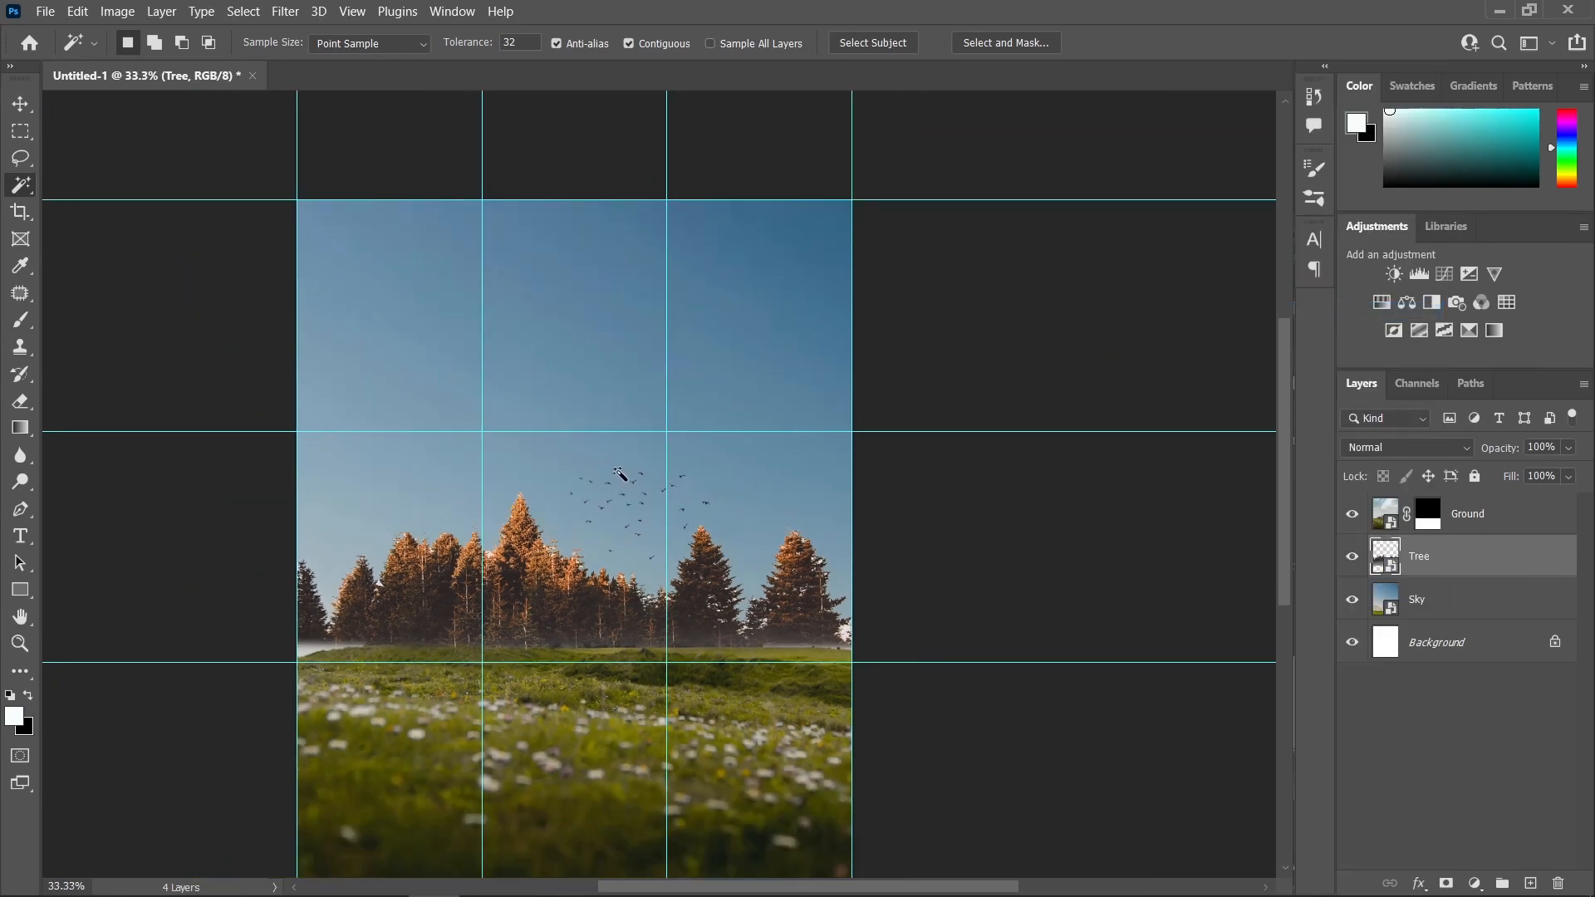
- Scale the Tree layer up to about 140% and shift it left so its tallest tree stands in the left third
key("ctrl+t")
left_click_drag(574, 466, 574, 362)
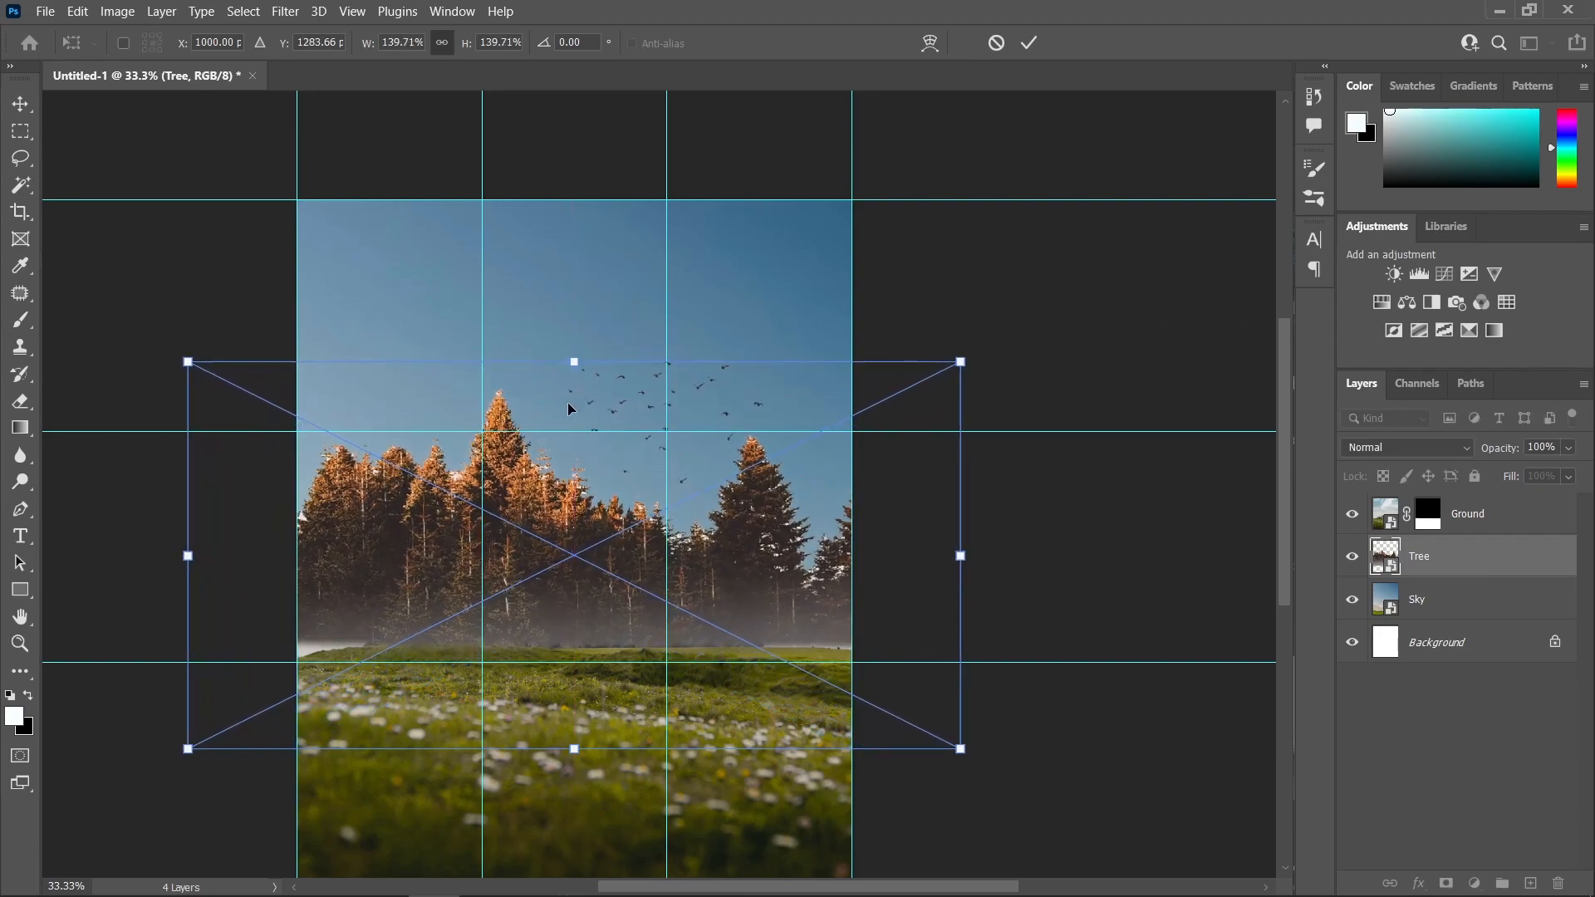
left_click_drag(533, 539, 445, 522)
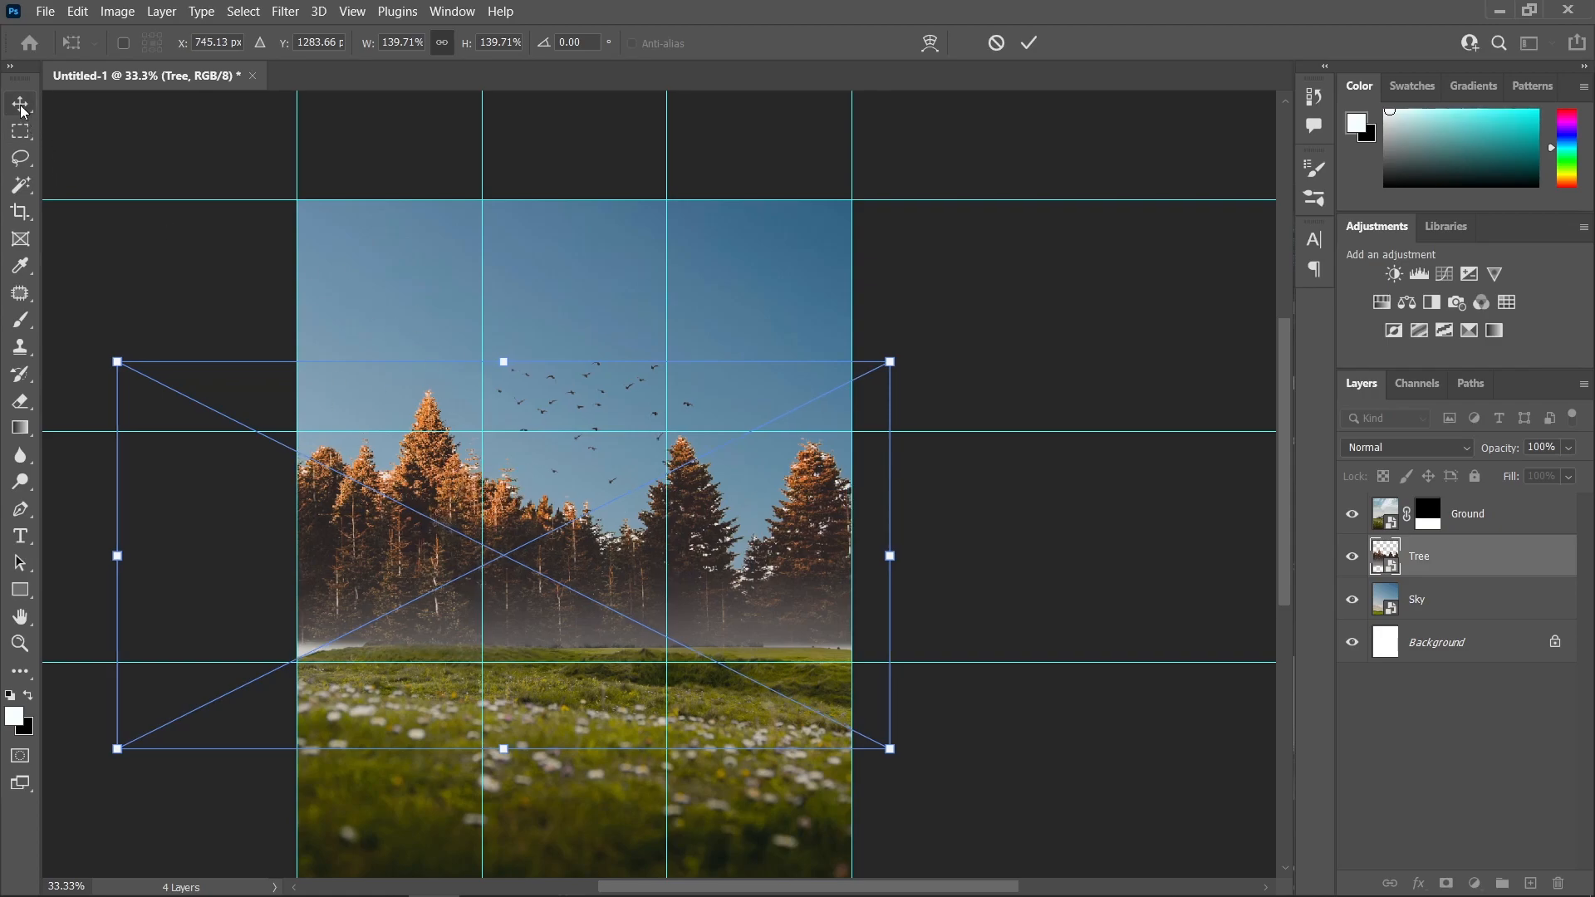
key("Return")
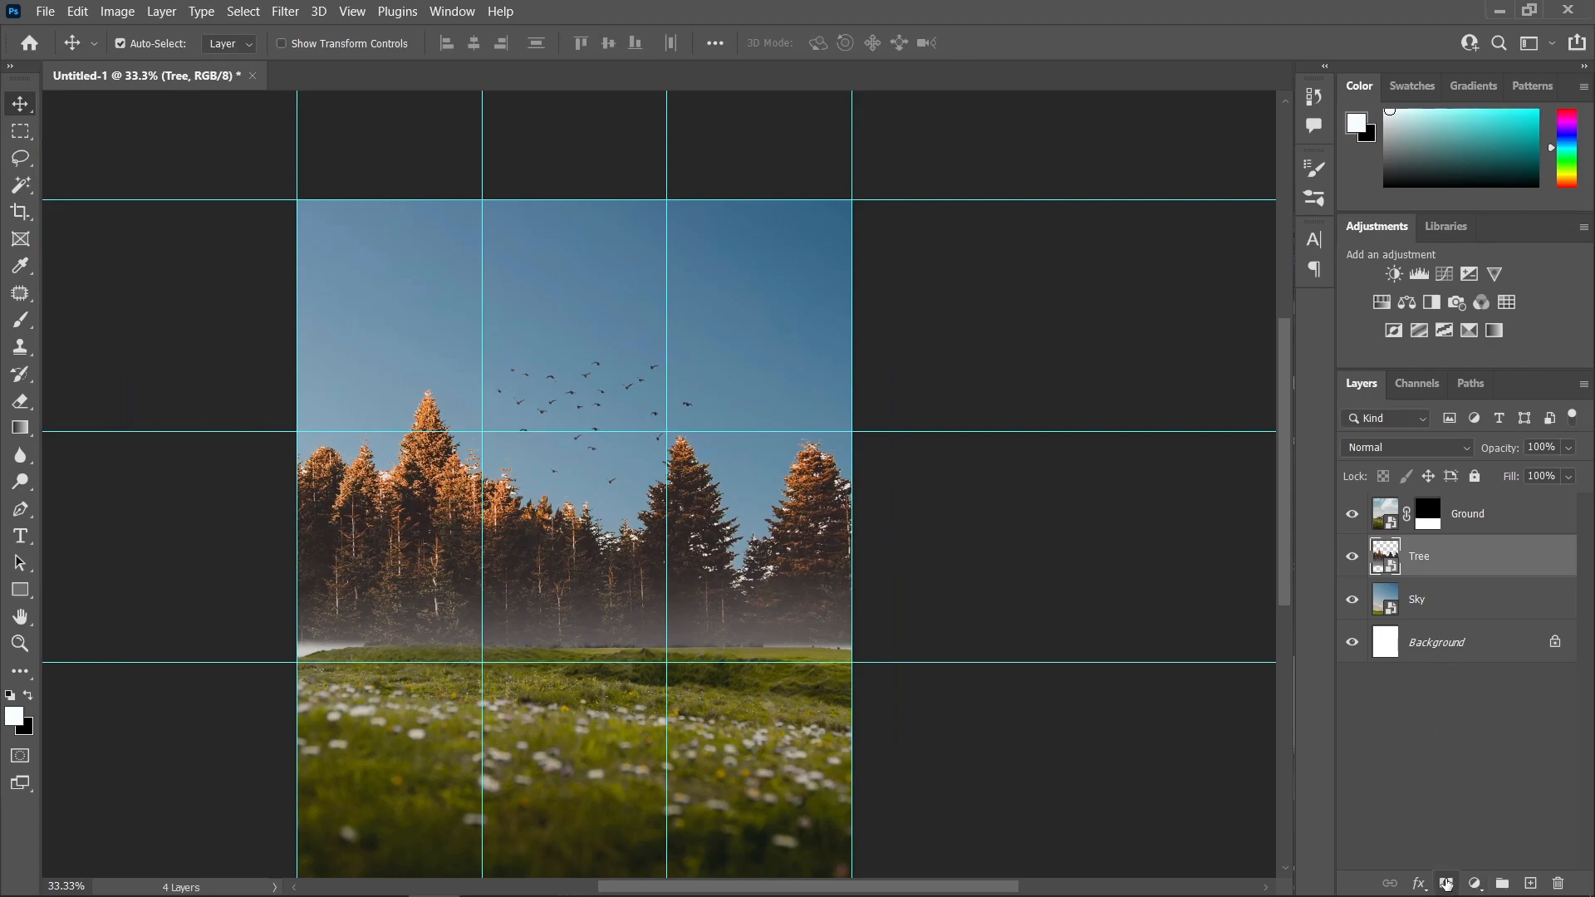
- Add a layer mask to the Tree layer and paint out the birds and the middle and right-hand trees with a black brush
left_click(1447, 884)
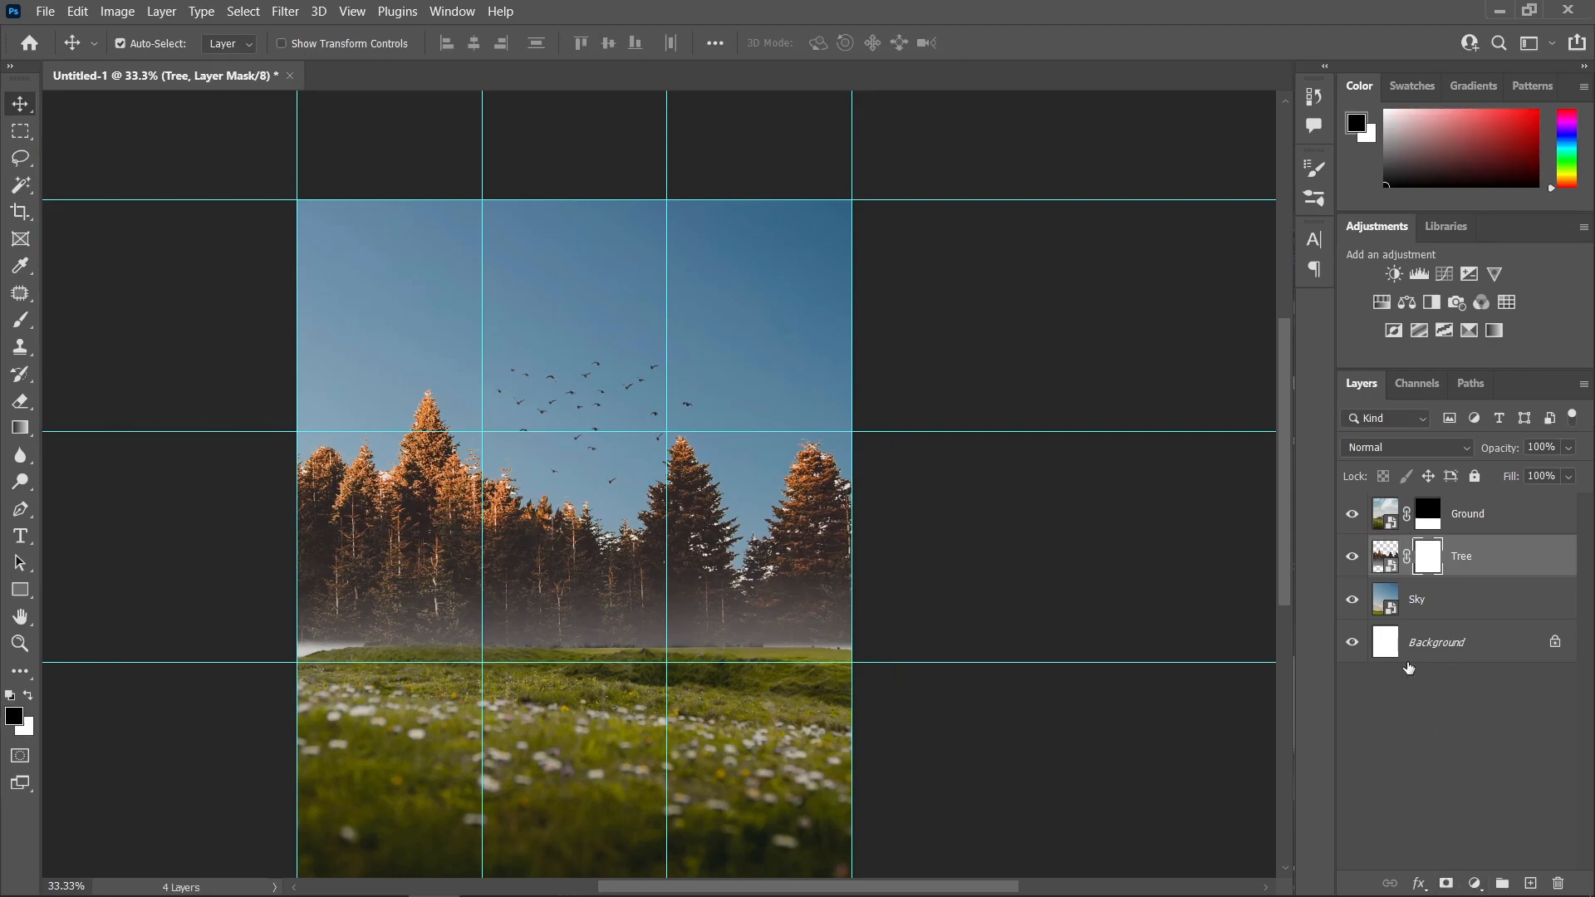
left_click(20, 320)
scroll(598, 484, "up", 1)
mouse_move(536, 321)
left_mouse_down()
mouse_move(520, 378)
mouse_move(570, 420)
mouse_move(526, 372)
mouse_move(552, 427)
left_mouse_up()
mouse_move(584, 524)
left_mouse_down()
mouse_move(658, 521)
mouse_move(741, 643)
mouse_move(765, 647)
mouse_move(865, 501)
mouse_move(864, 392)
mouse_move(755, 683)
mouse_move(694, 619)
mouse_move(612, 585)
mouse_move(603, 458)
mouse_move(580, 691)
mouse_move(569, 441)
mouse_move(570, 703)
mouse_move(563, 473)
mouse_move(569, 725)
mouse_move(639, 650)
mouse_move(817, 568)
mouse_move(826, 662)
left_mouse_up()
scroll(781, 527, "down", 1, "alt")
key("v")
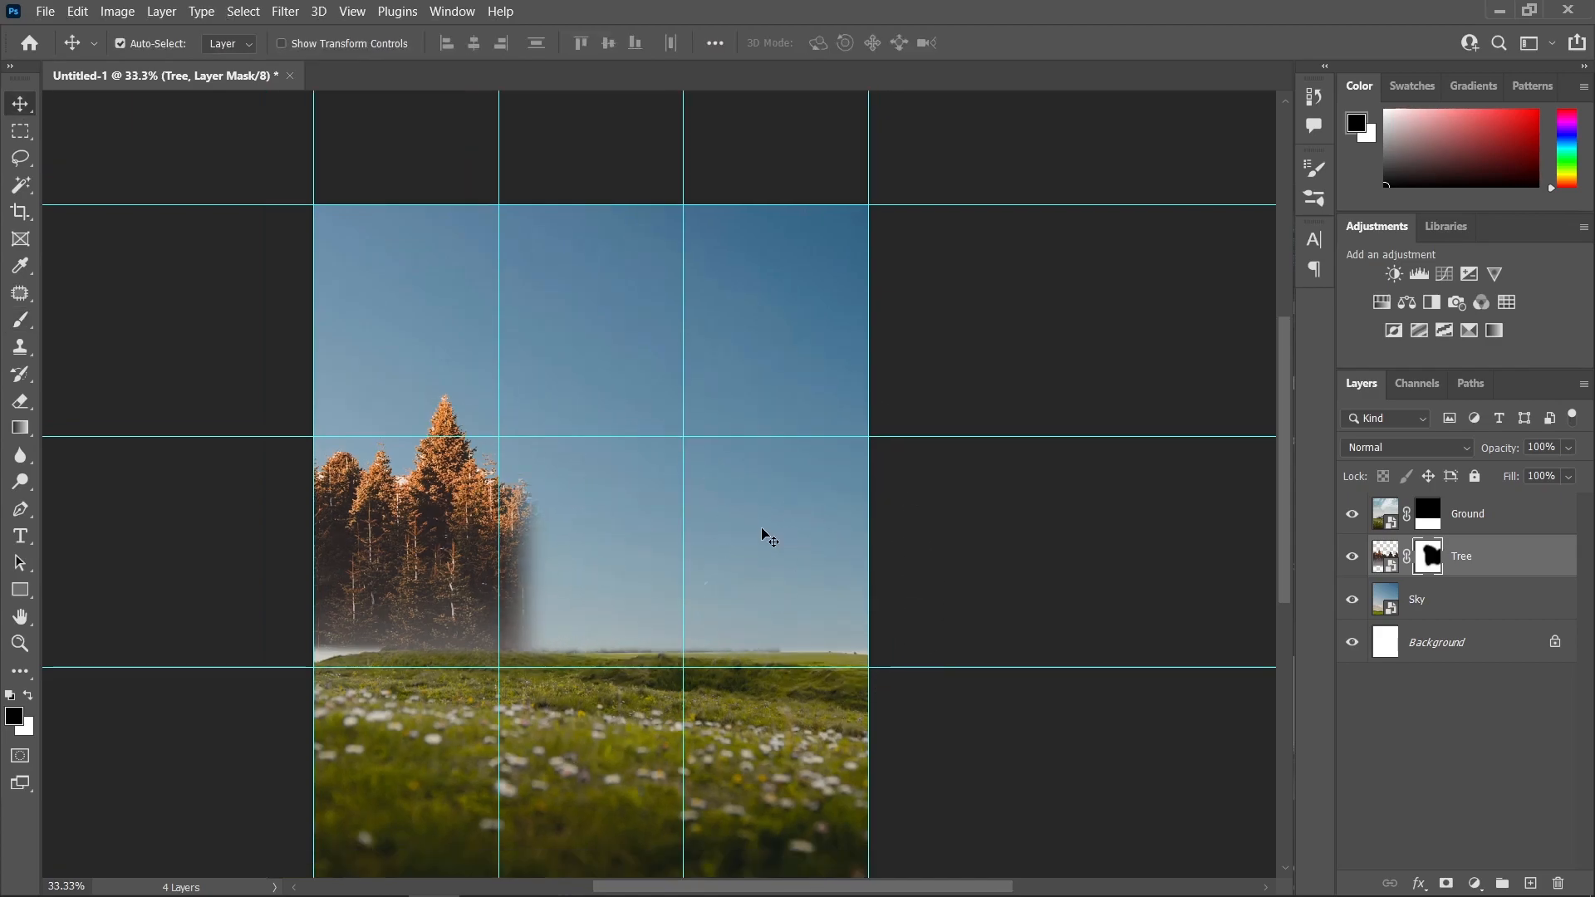
- Place the deer image from the stock images folder above the Ground layer and rename it reindeer
scroll(771, 535, "down", 1)
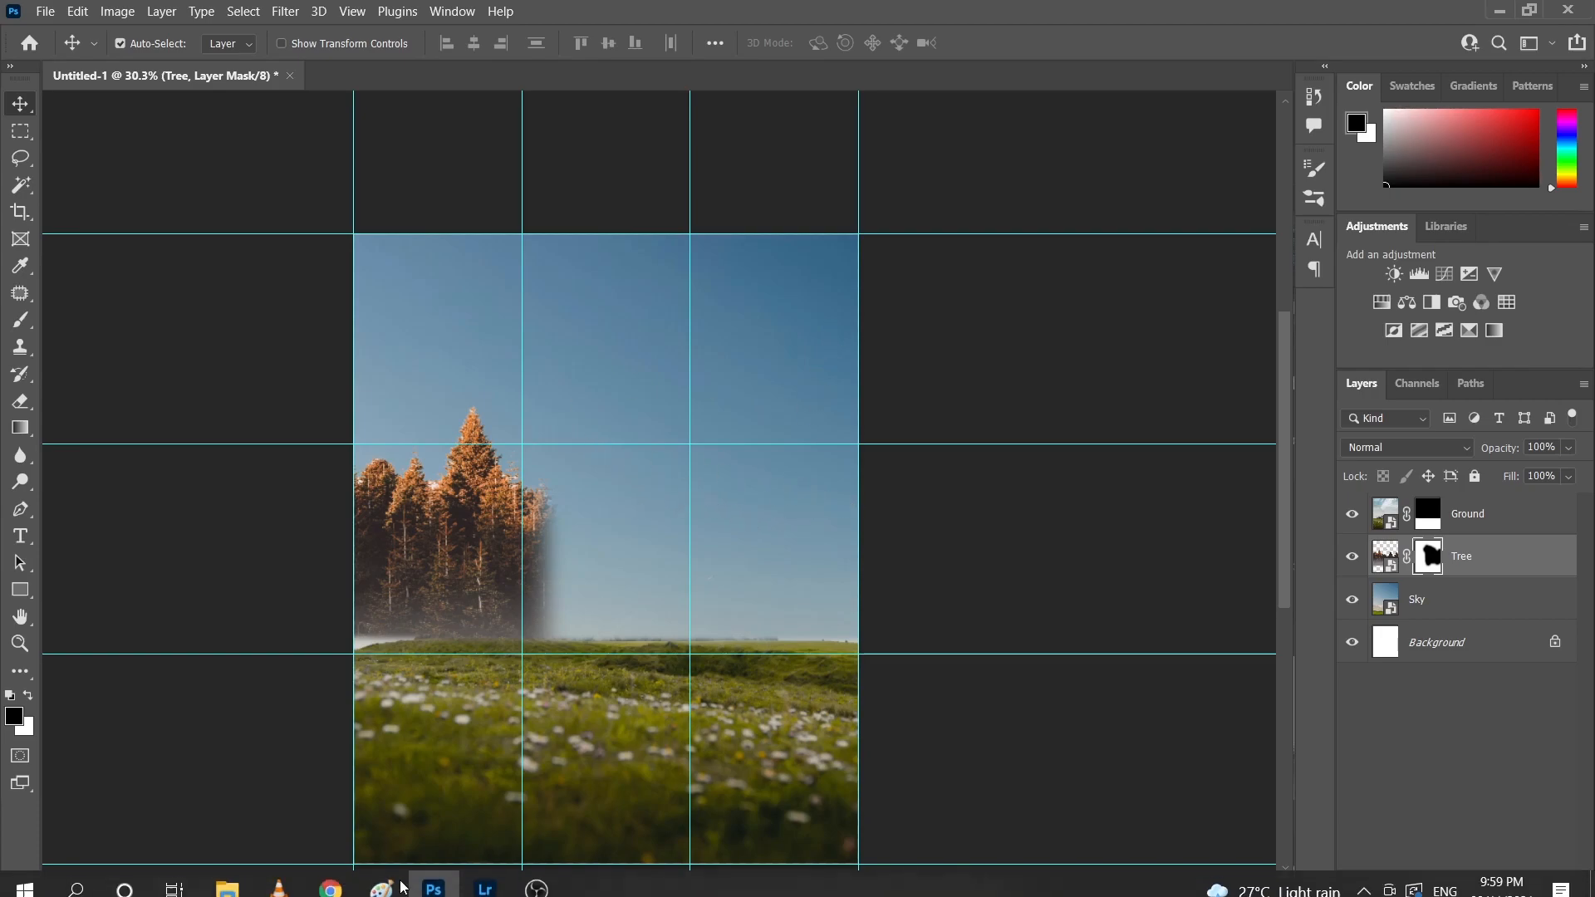
left_click(235, 884)
left_click_drag(901, 339, 495, 471)
left_click_drag(1493, 560, 1496, 501)
double_click(1441, 518)
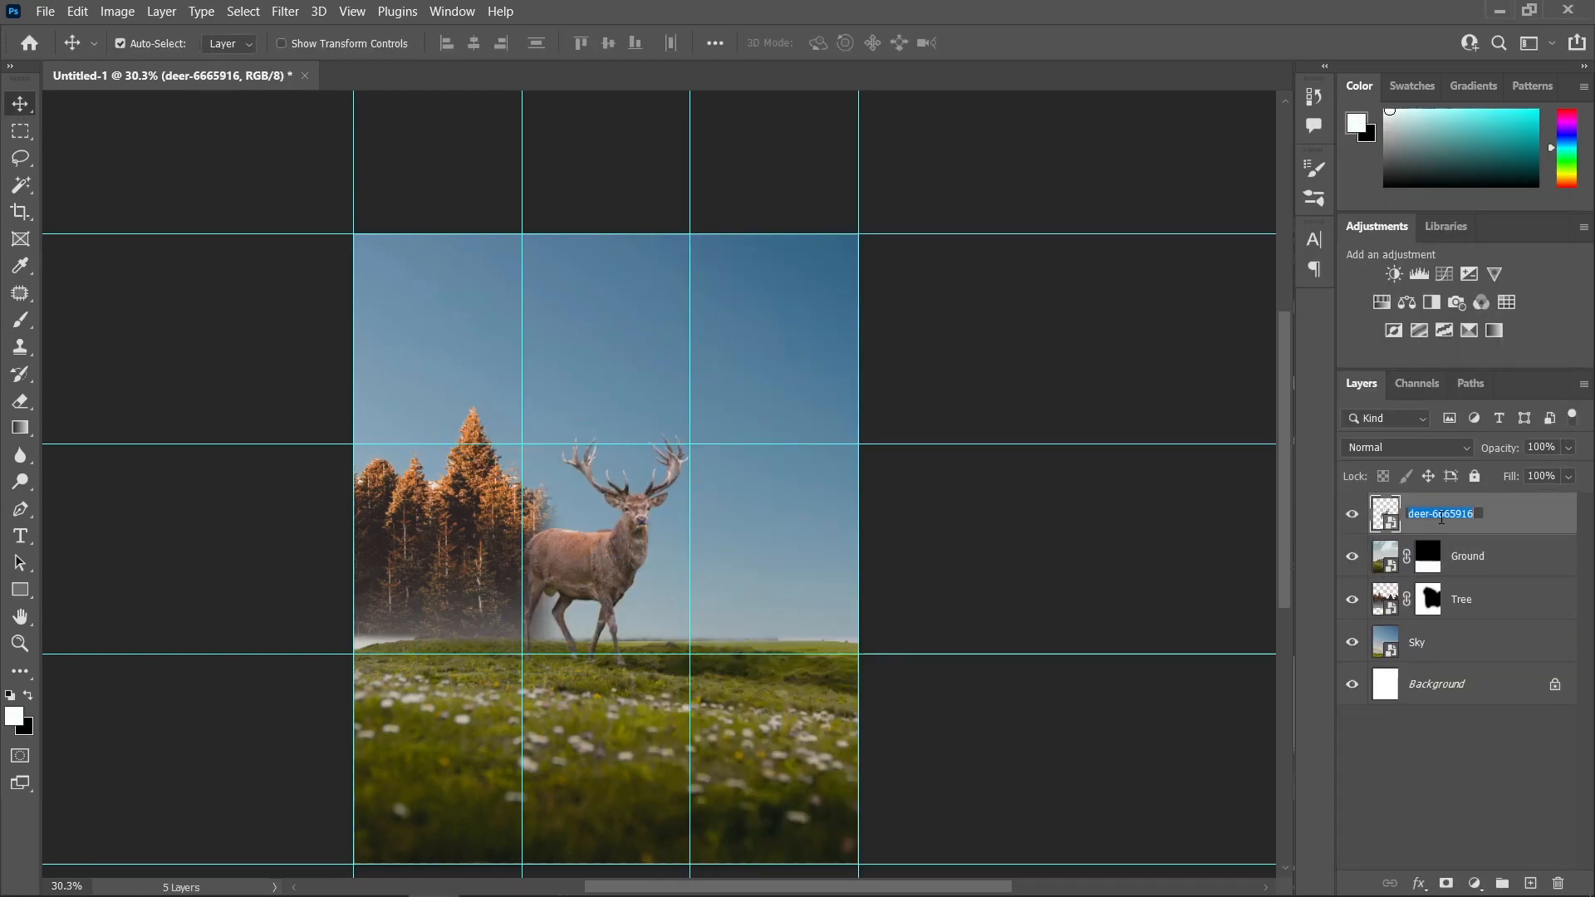
type("Deindeer")
key("Return")
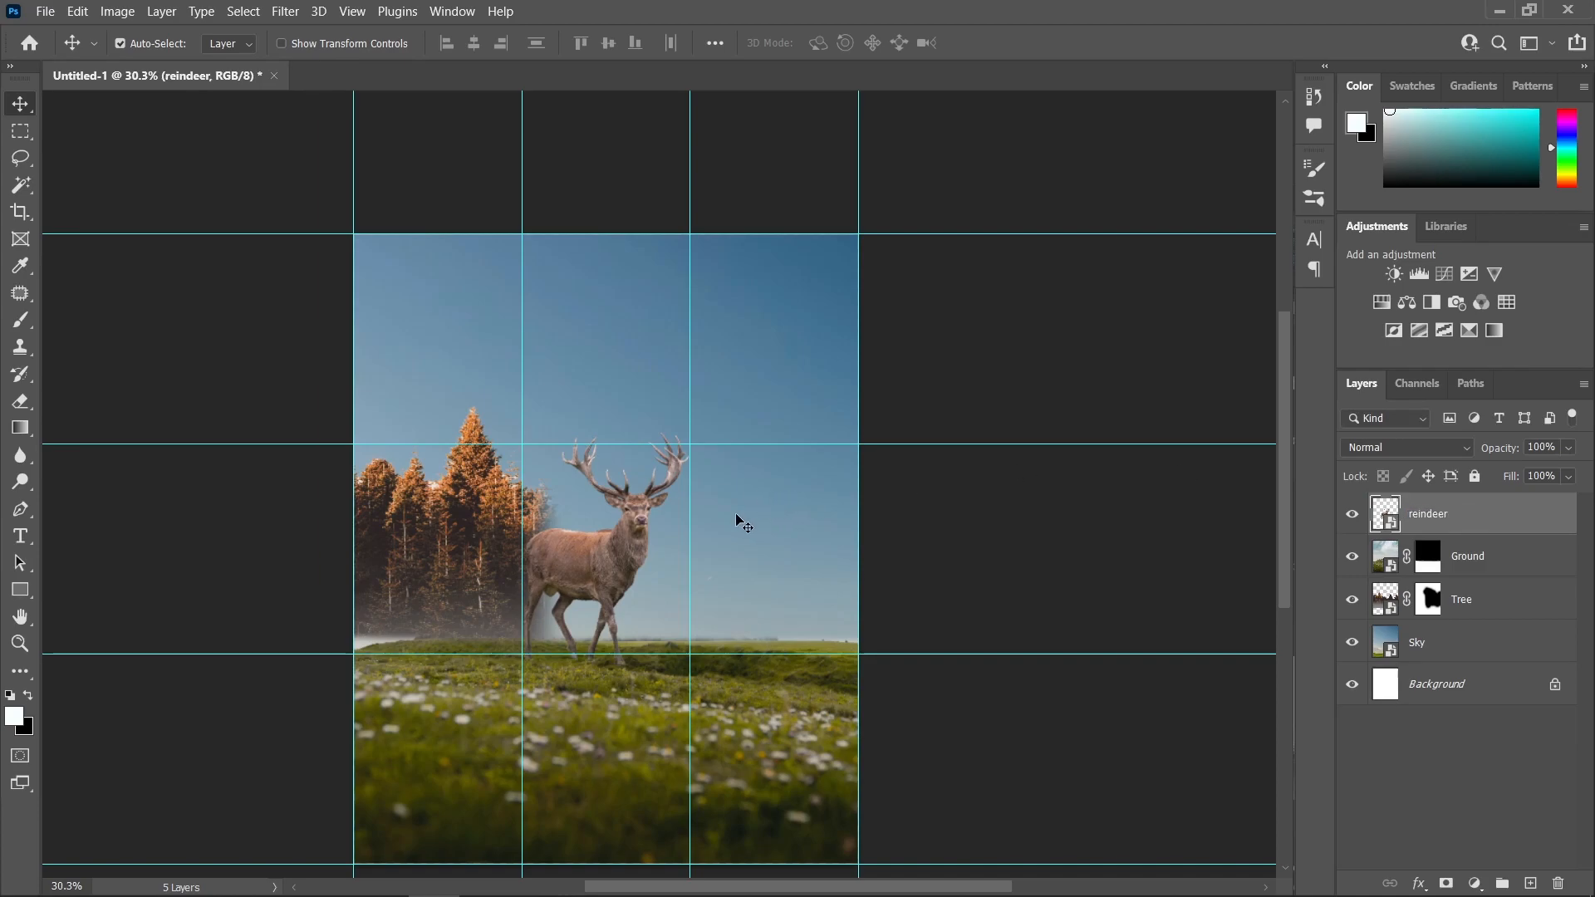
- Scale the reindeer layer up to about 172% and move the deer's face onto the upper-right guide intersection
key("ctrl+t")
left_click_drag(794, 426, 996, 290)
left_click_drag(415, 681, 347, 720)
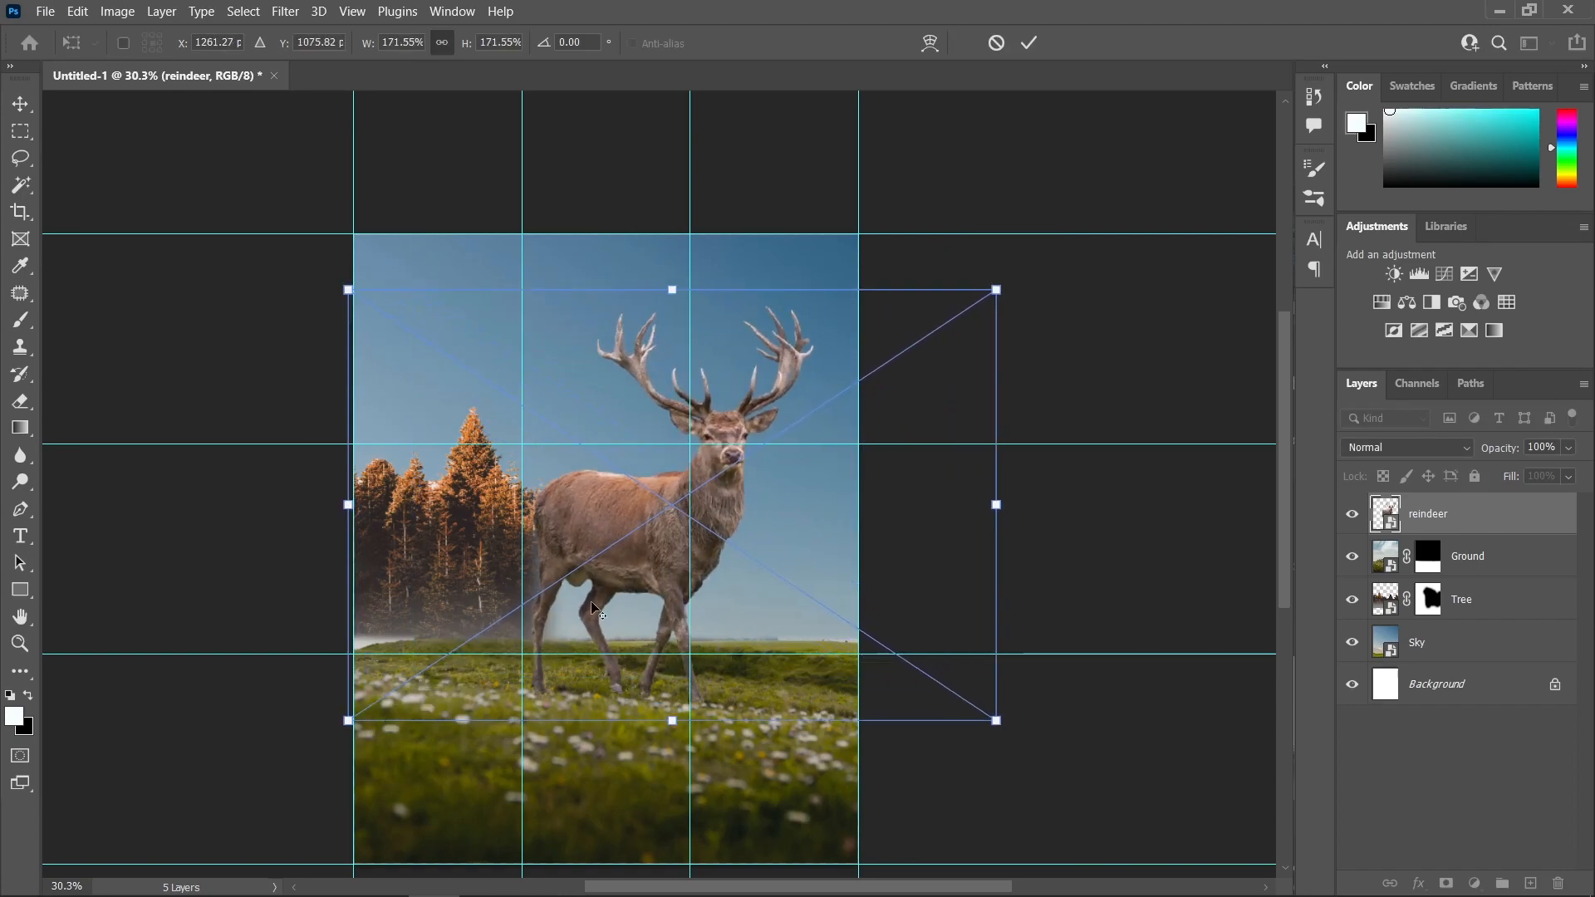
scroll(658, 548, "up", 5)
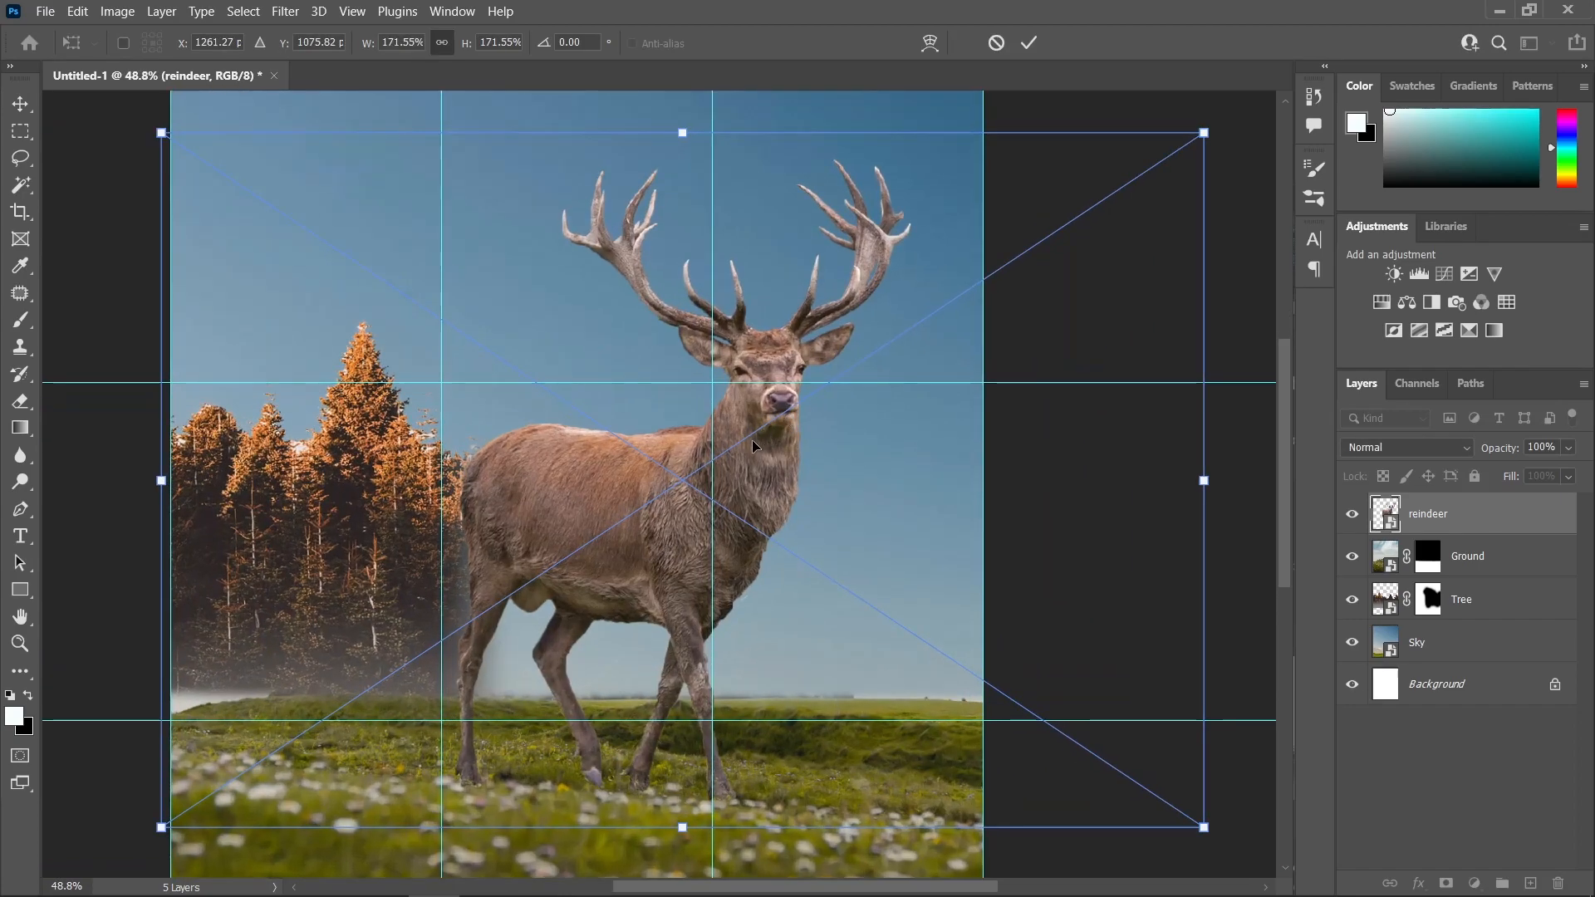
left_click_drag(769, 440, 746, 447)
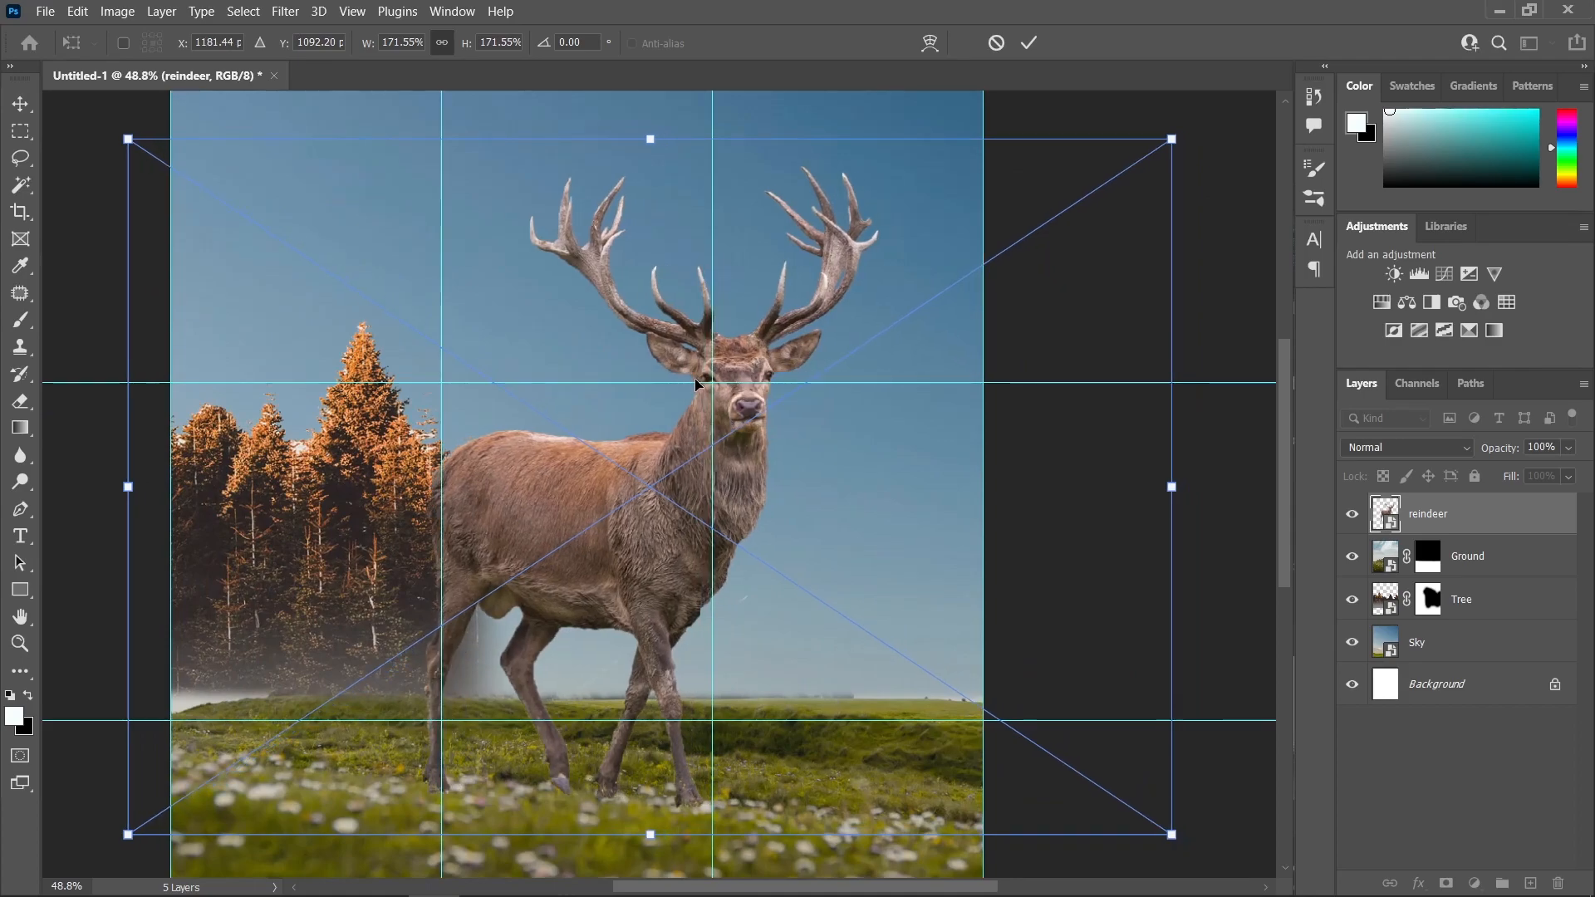
left_click_drag(750, 412, 727, 415)
- Enlarge the reindeer to about 183%, nudge it slightly left with its hooves in the meadow, and apply the transform
scroll(386, 552, "down", 2)
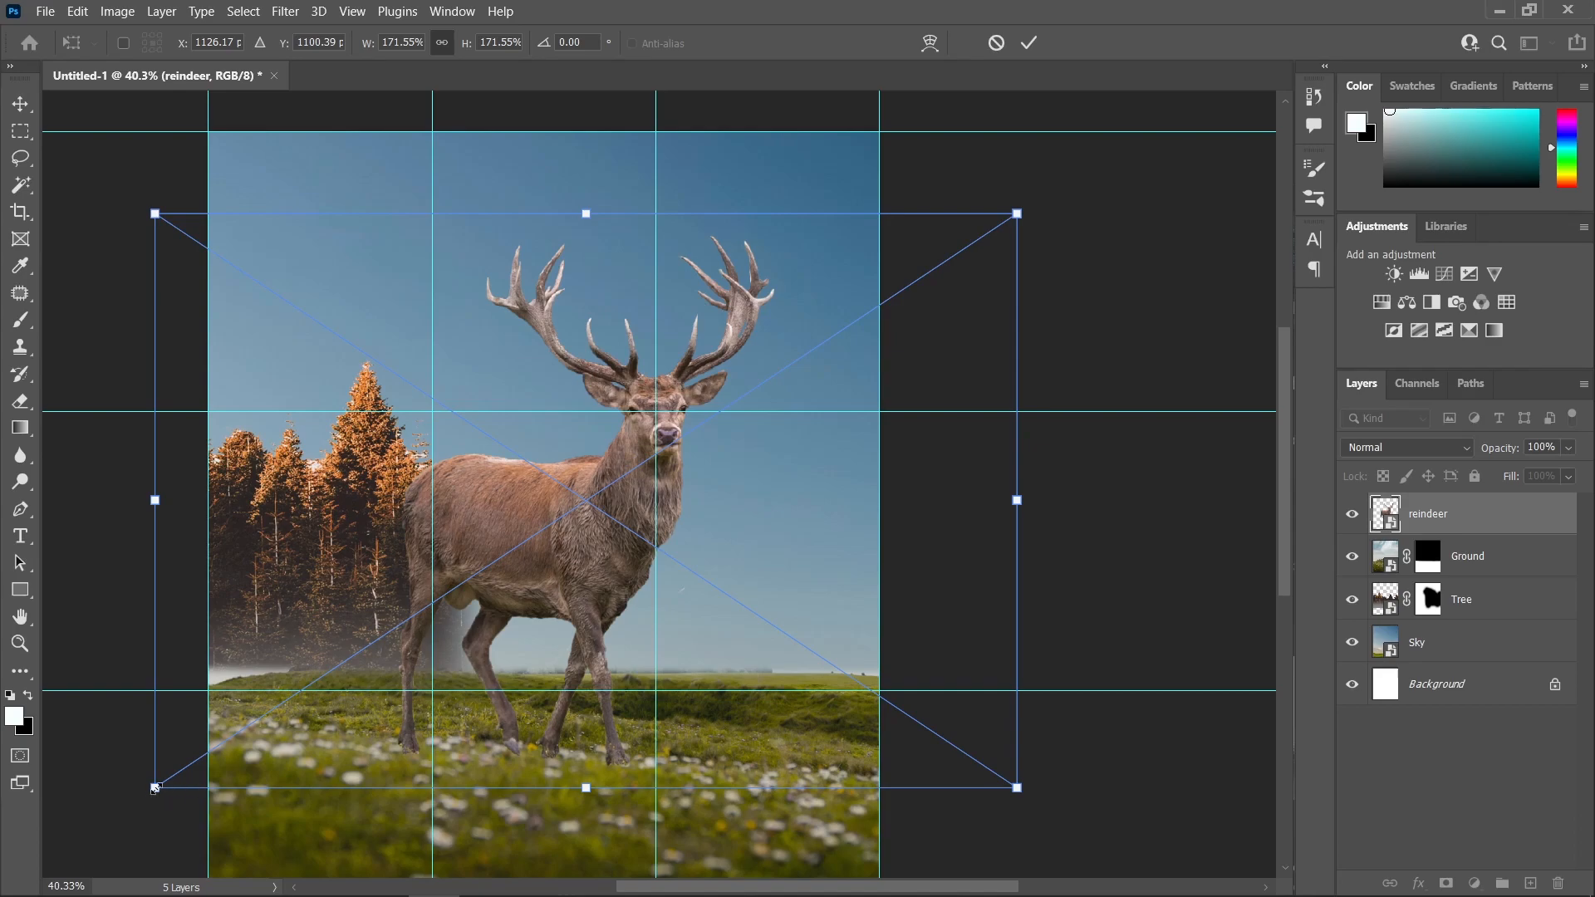
left_click_drag(153, 790, 120, 811)
left_click_drag(505, 630, 499, 630)
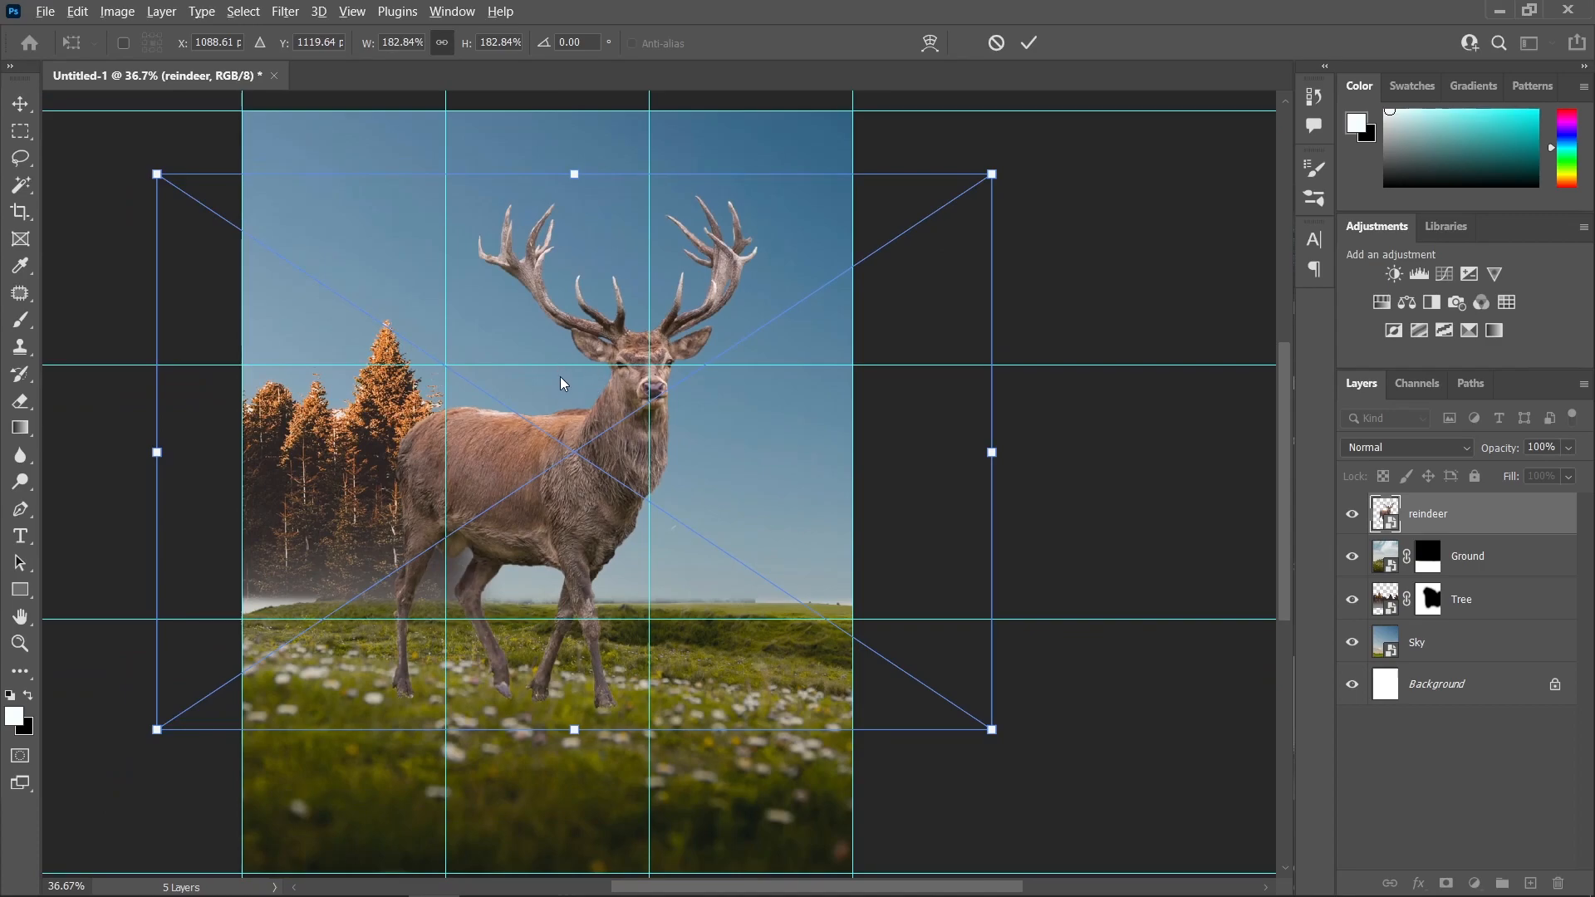
scroll(580, 435, "up", 1)
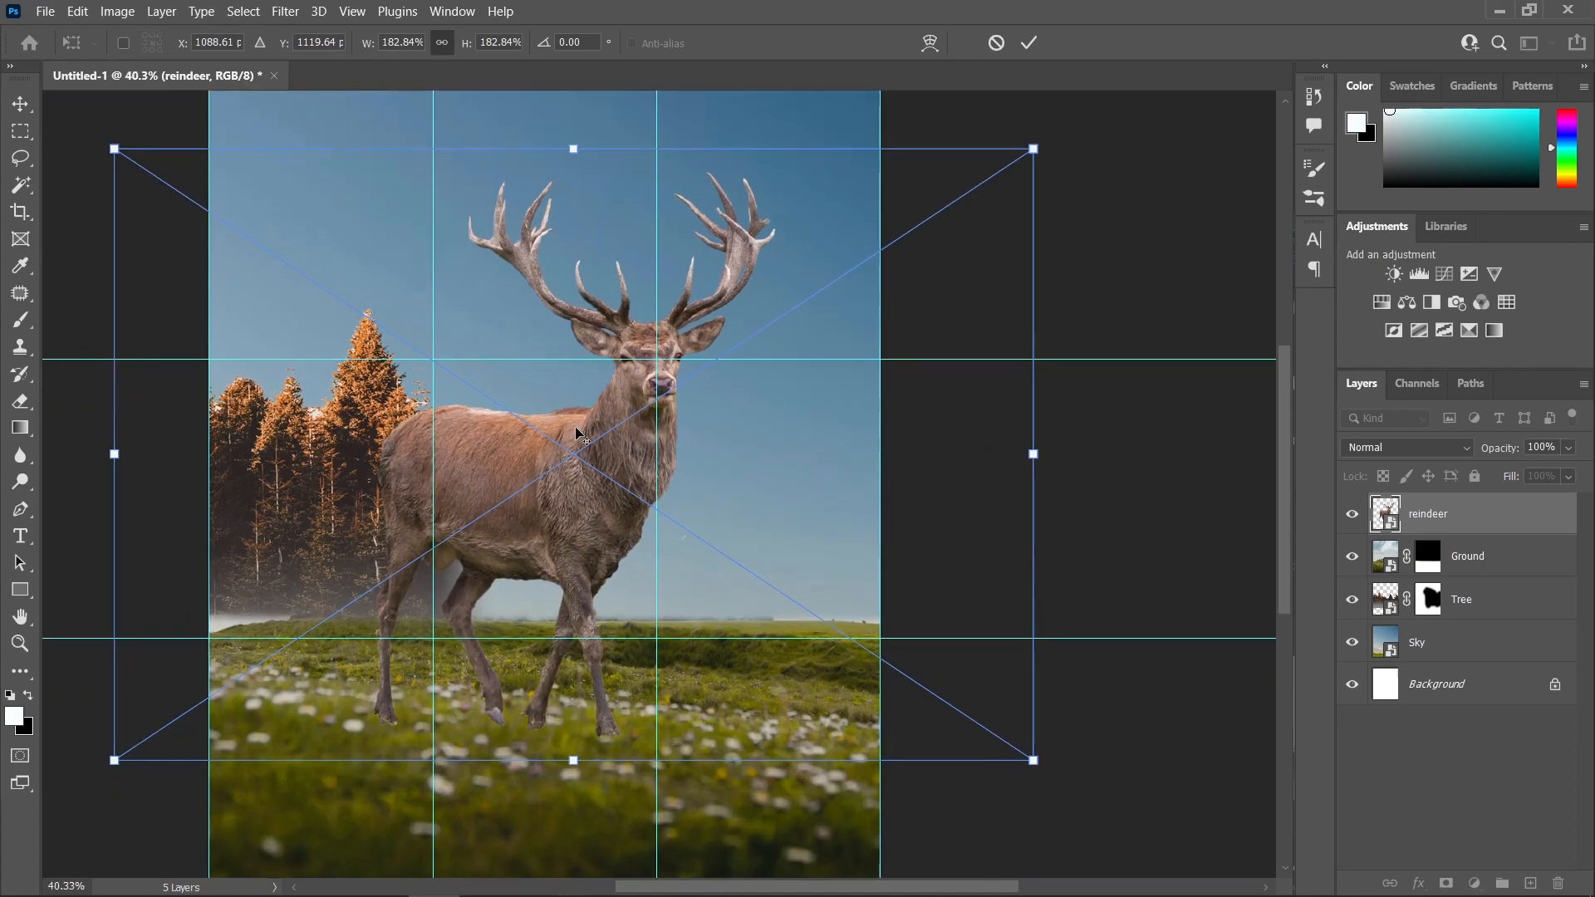
scroll(631, 309, "up", 1)
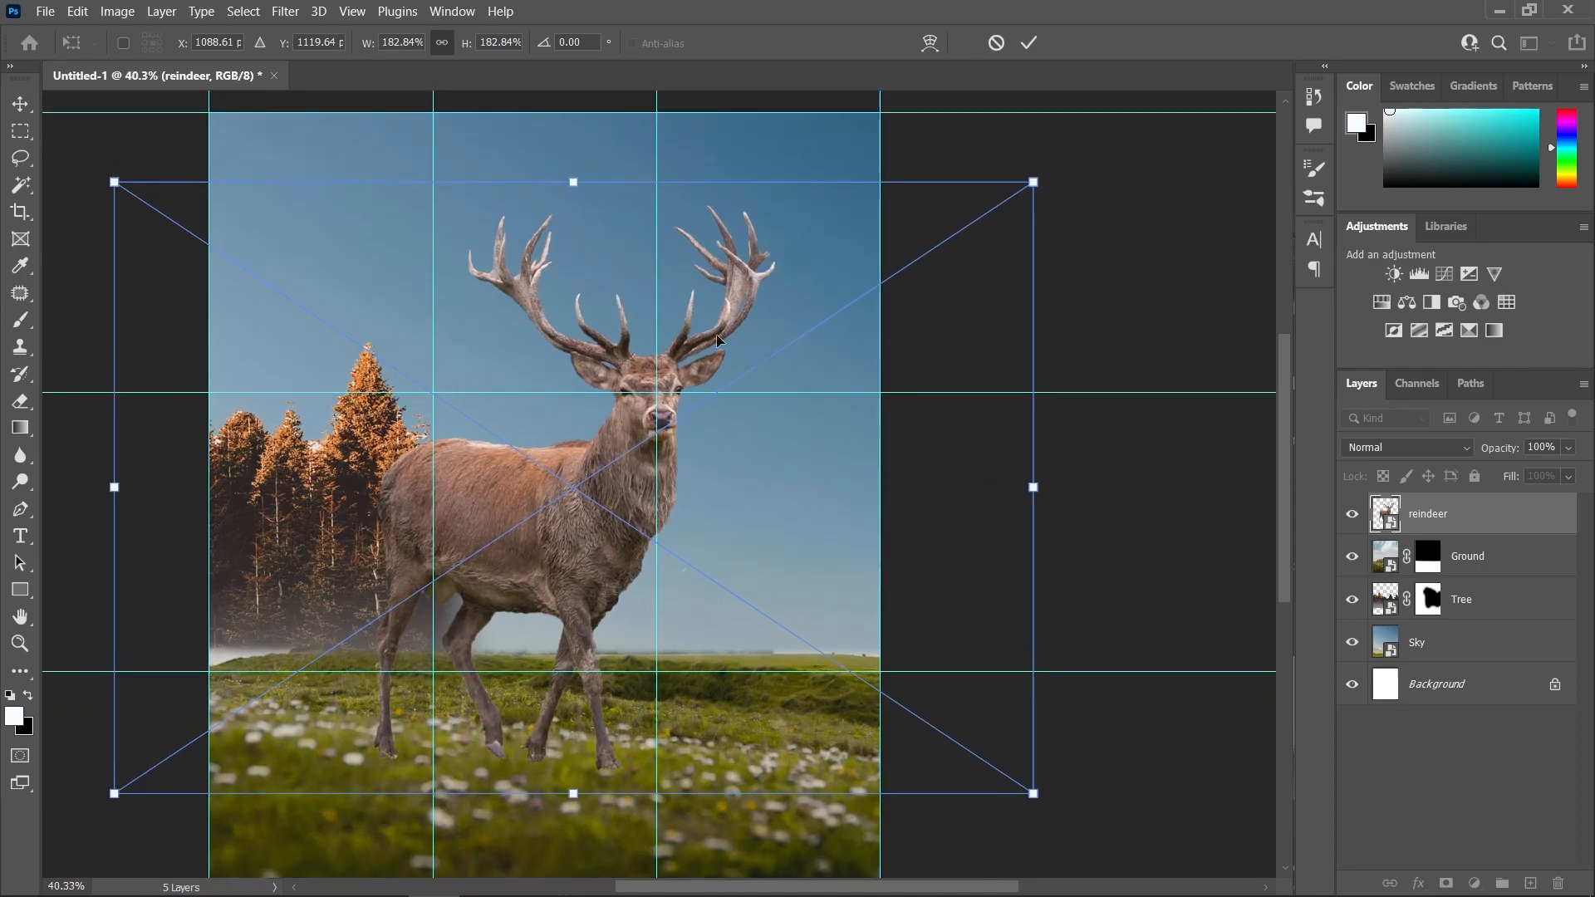
scroll(667, 383, "up", 1)
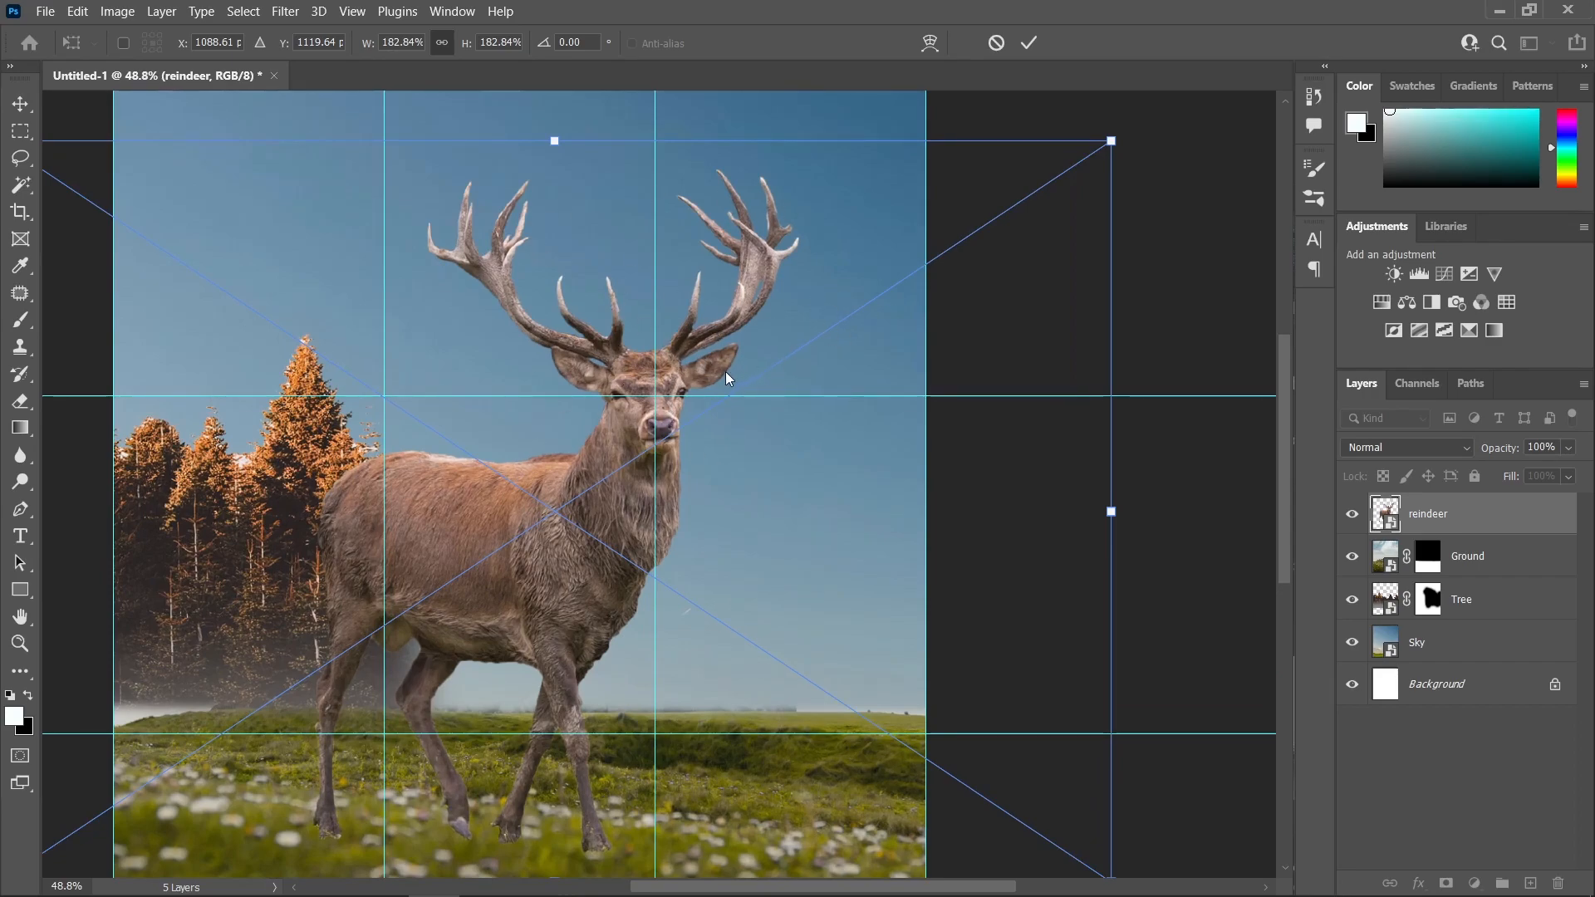
left_click_drag(1287, 441, 1289, 459)
scroll(766, 467, "down", 1)
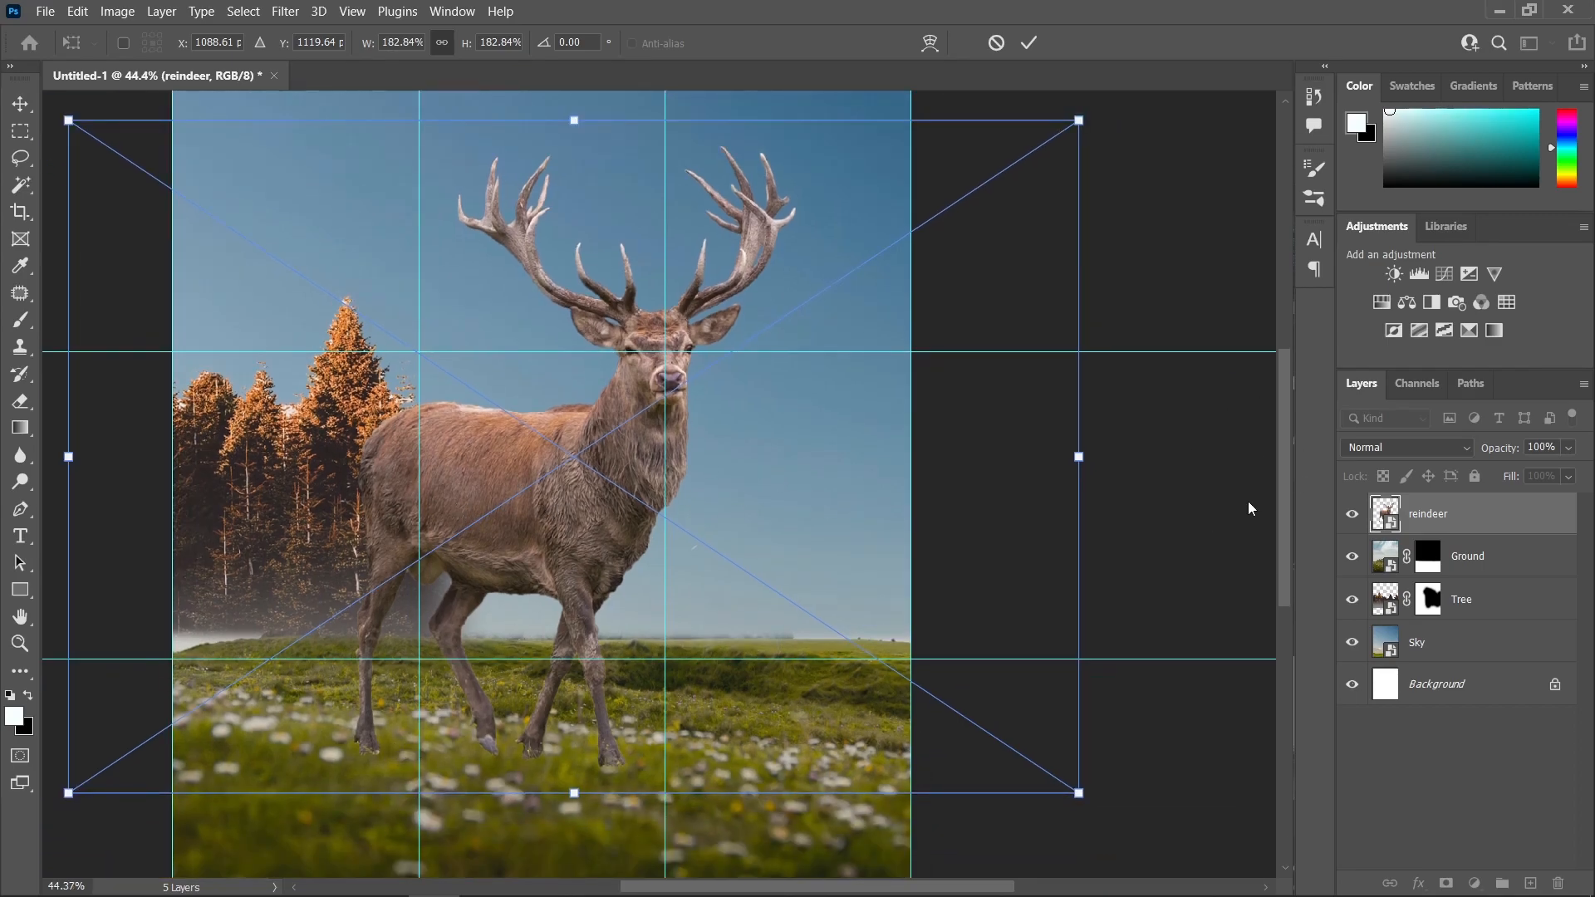
scroll(718, 647, "down", 1)
scroll(718, 648, "down", 1)
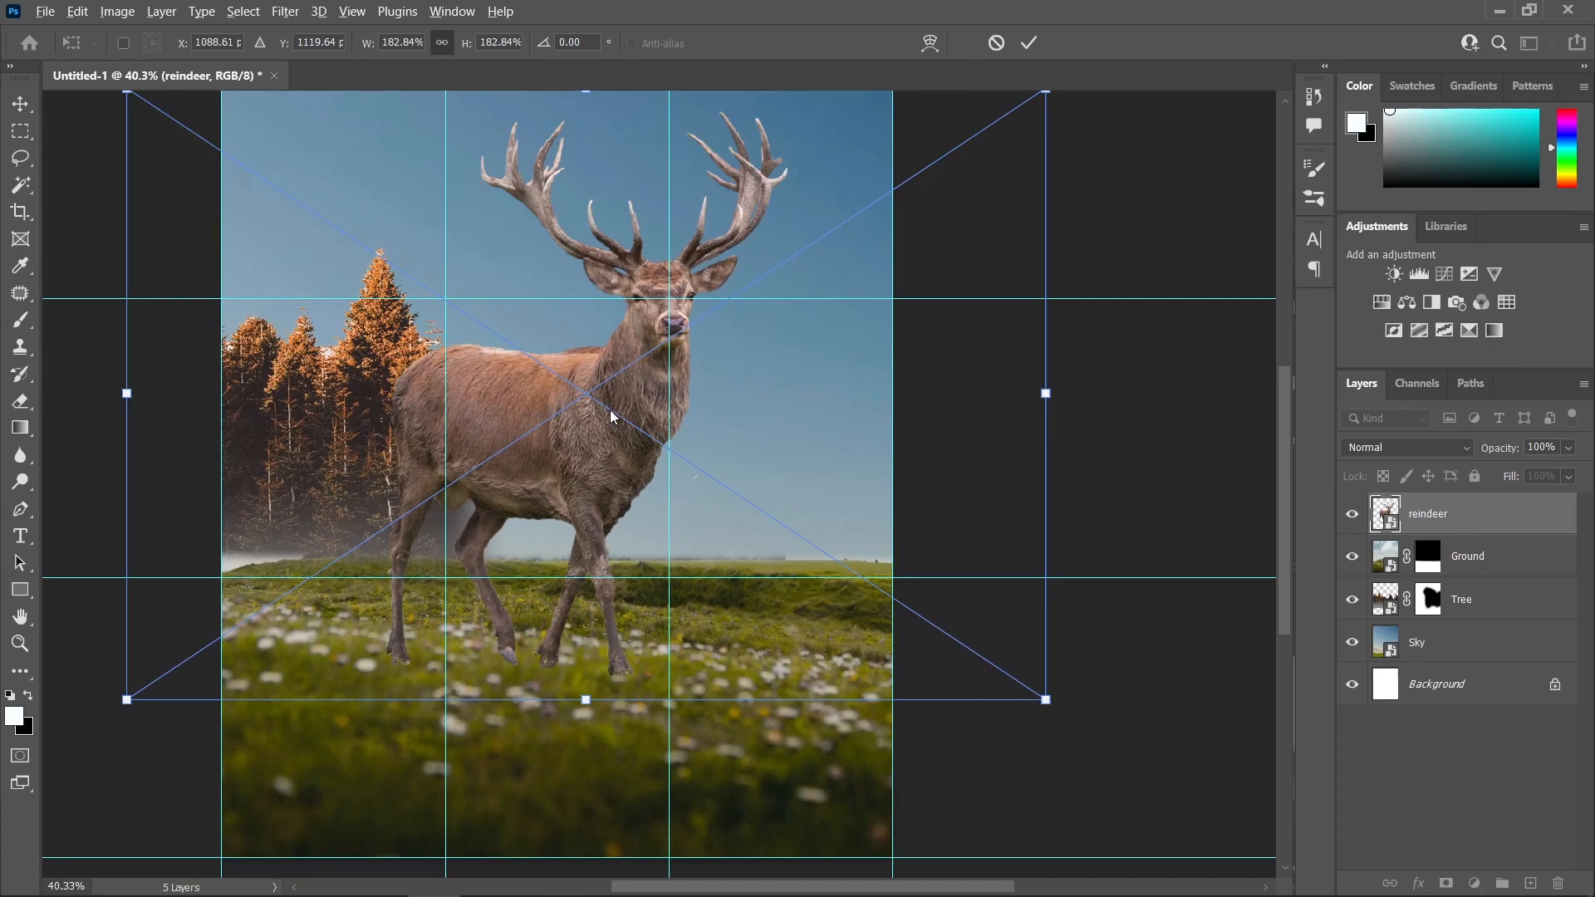
left_click(20, 103)
scroll(756, 452, "down", 3)
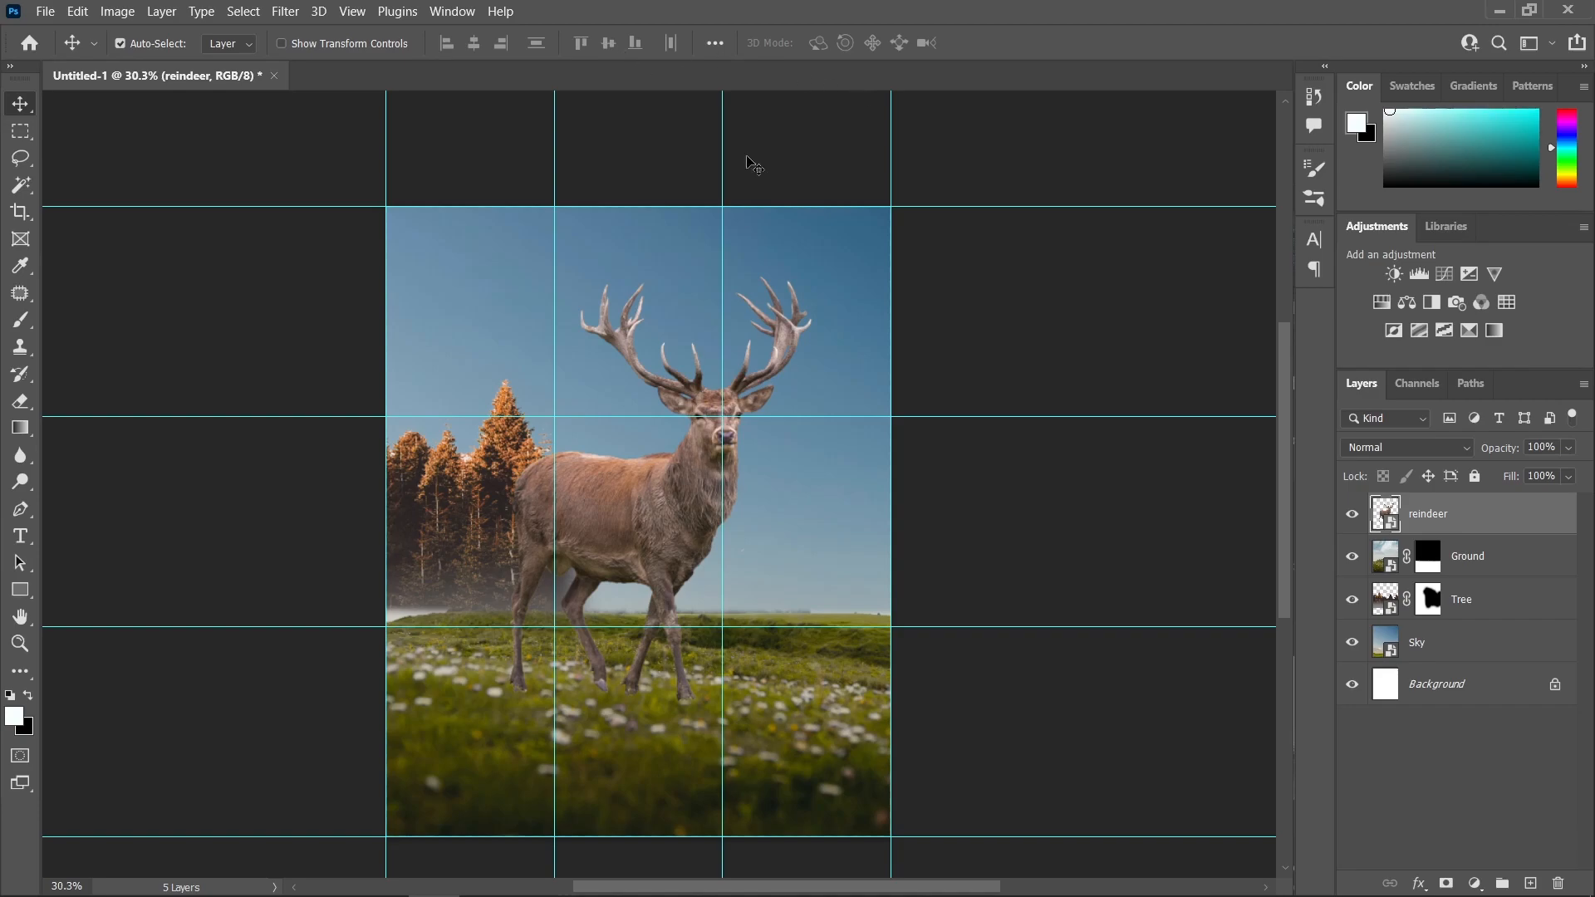
- Unlock the guides and clear them all from the canvas
left_click(352, 12)
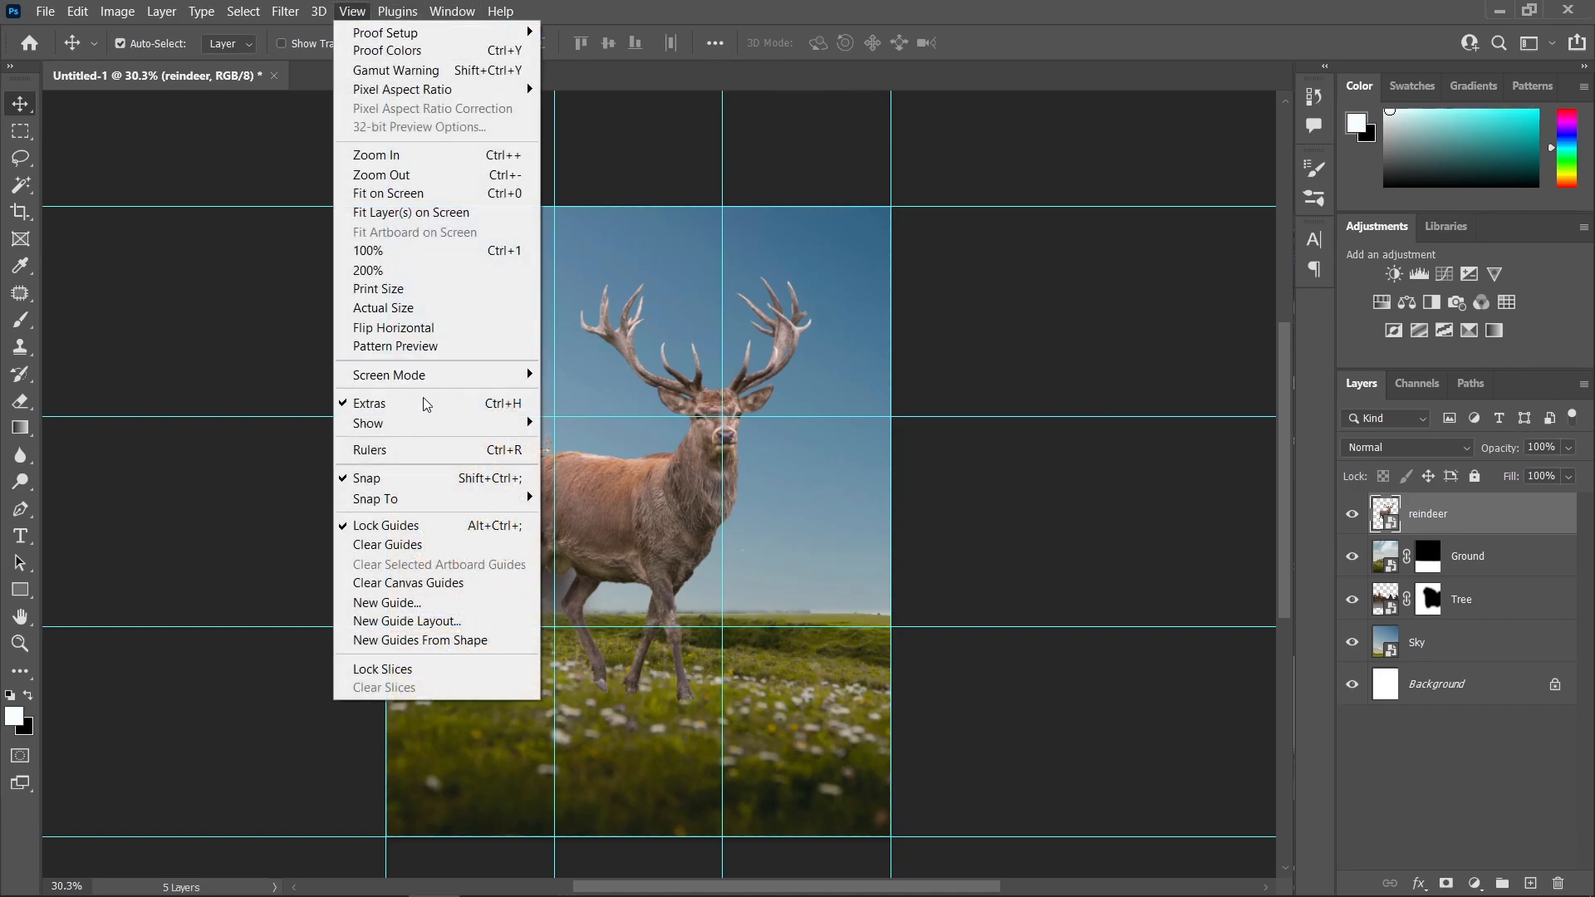
left_click(395, 530)
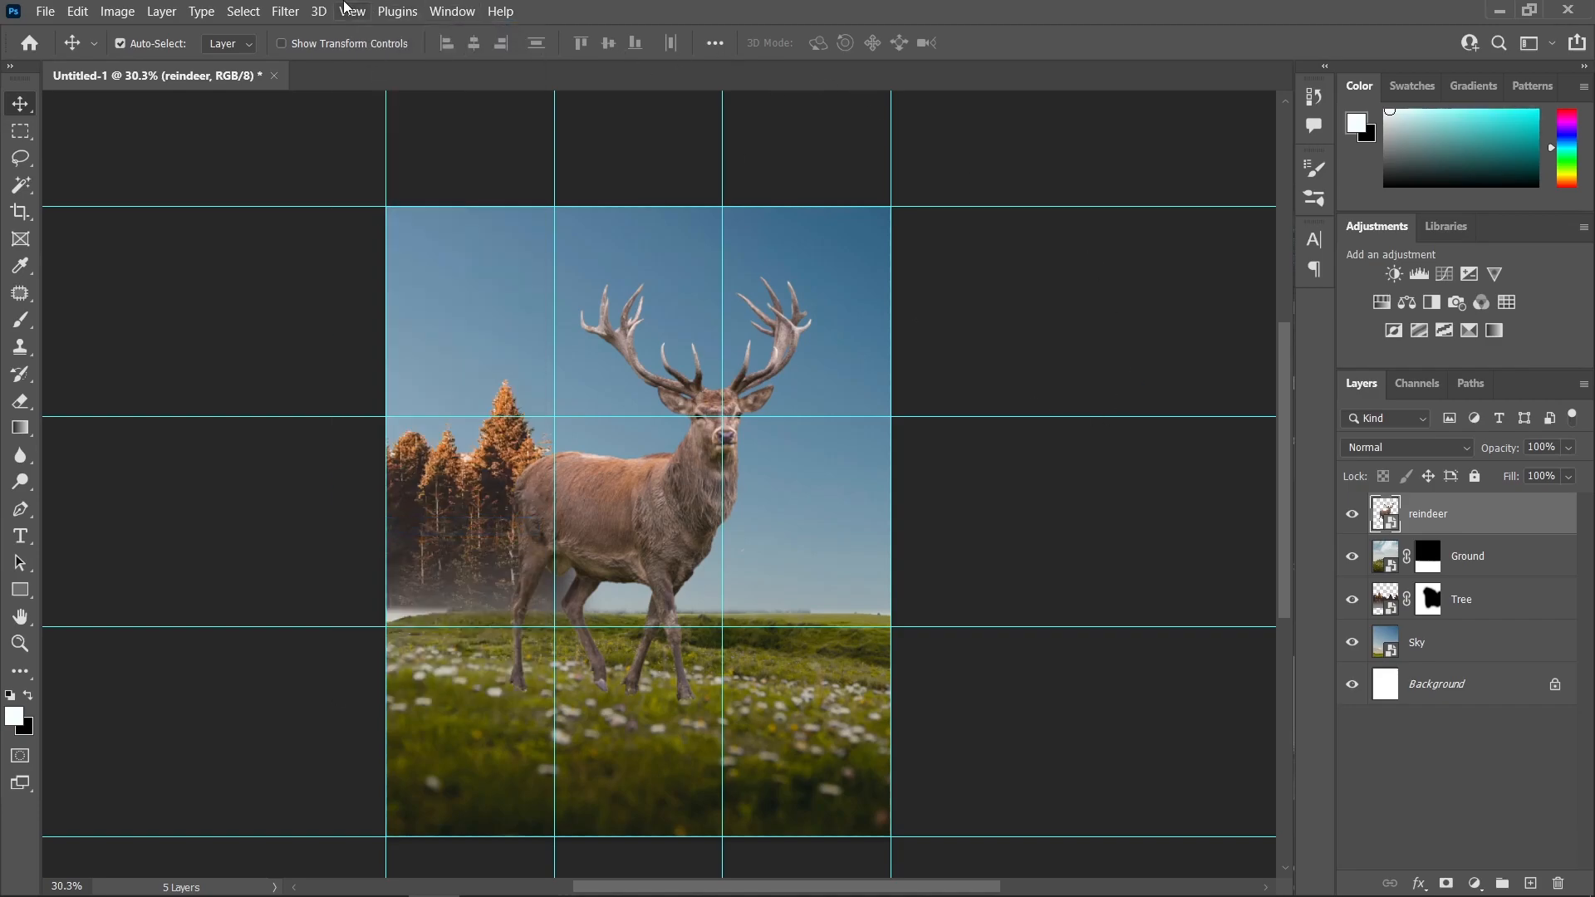
left_click(352, 12)
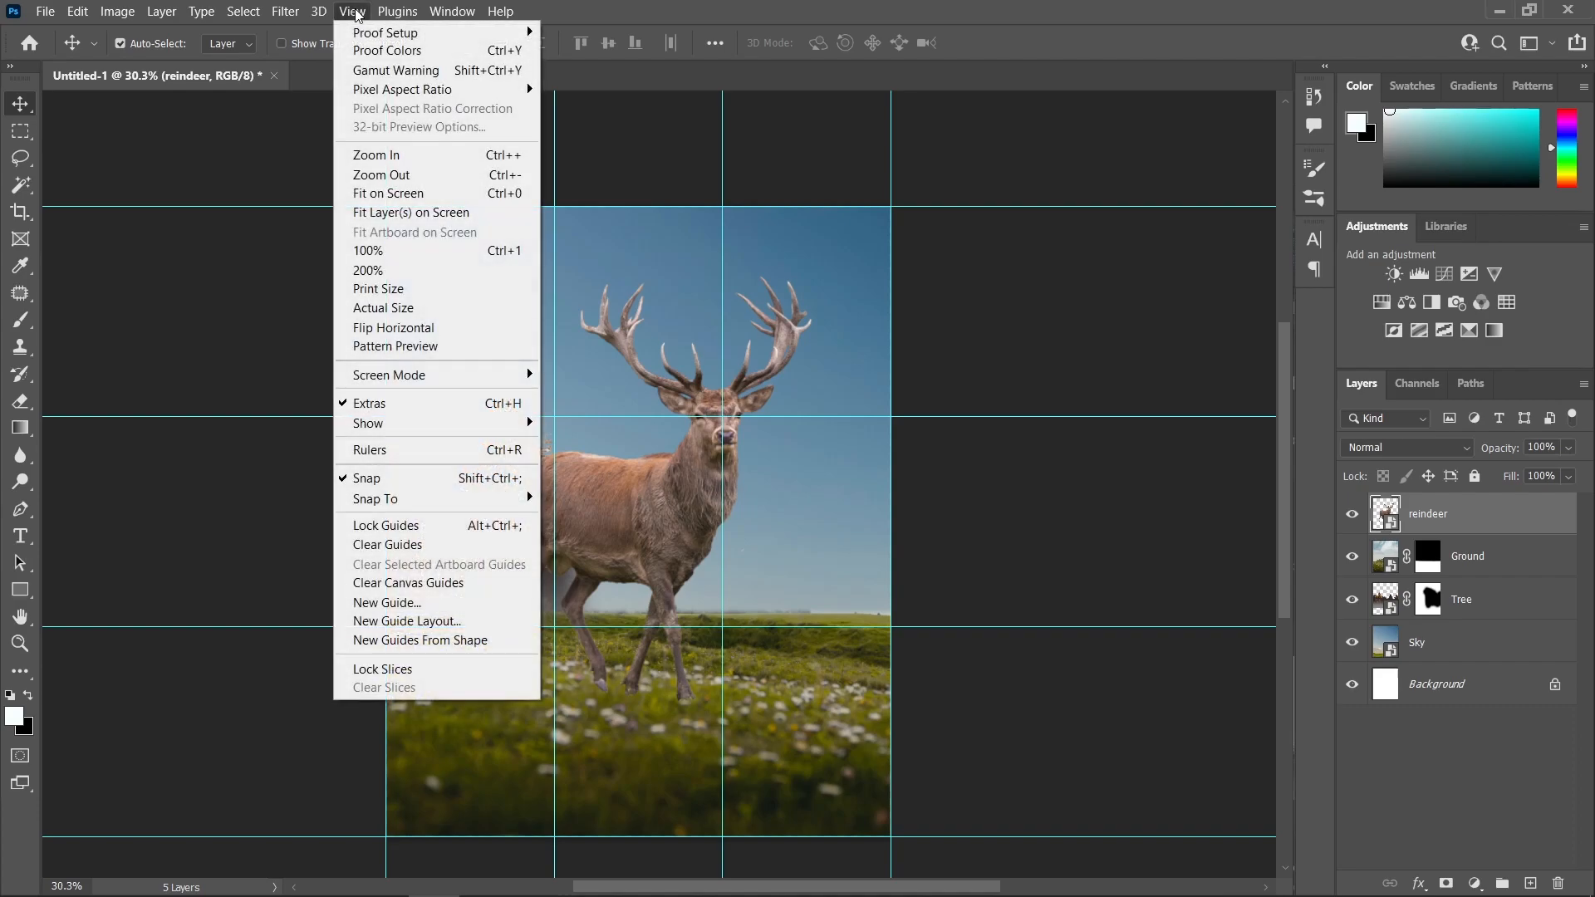
left_click(406, 545)
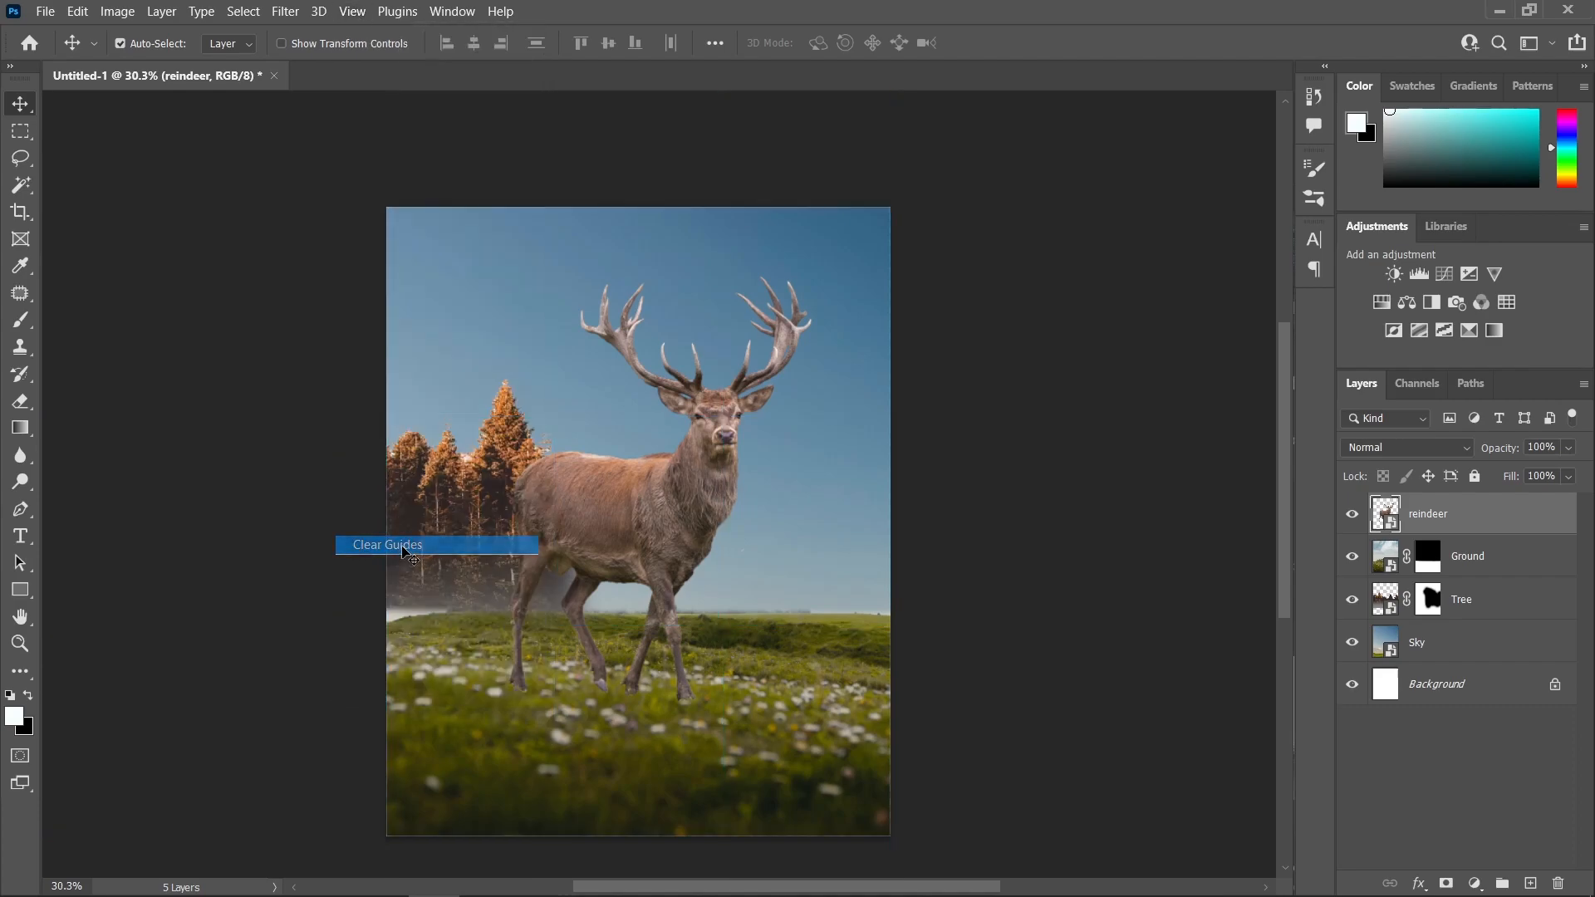
scroll(1038, 409, "down", 1)
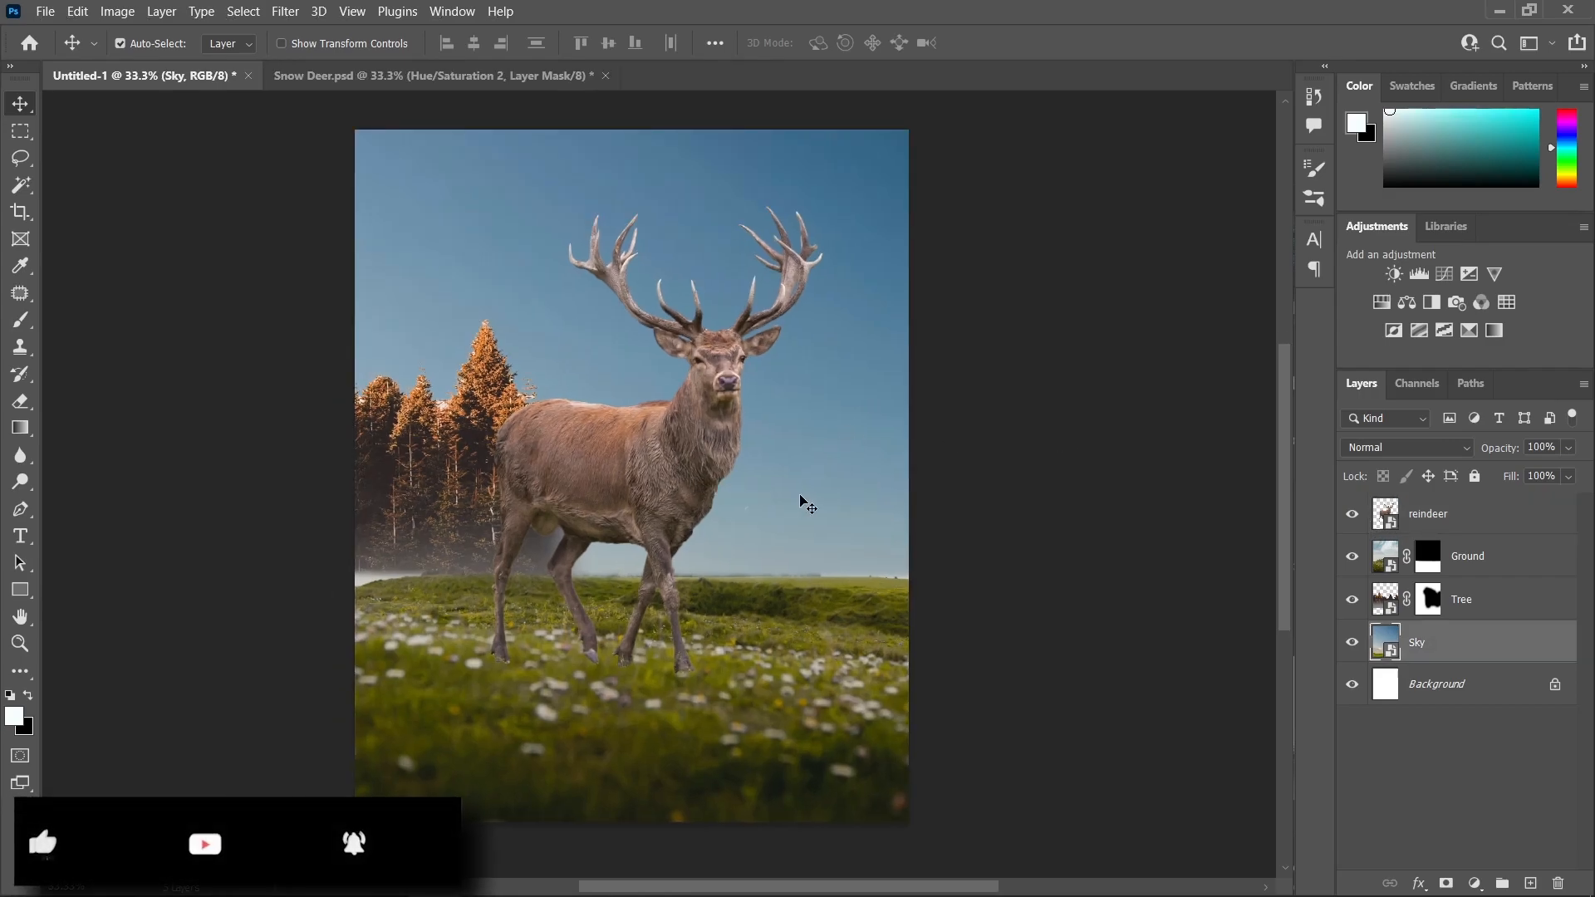
- Add a Hue/Saturation adjustment clipped to the Sky layer with Hue -21 and Saturation +5
left_click(1482, 517)
left_click(1479, 647)
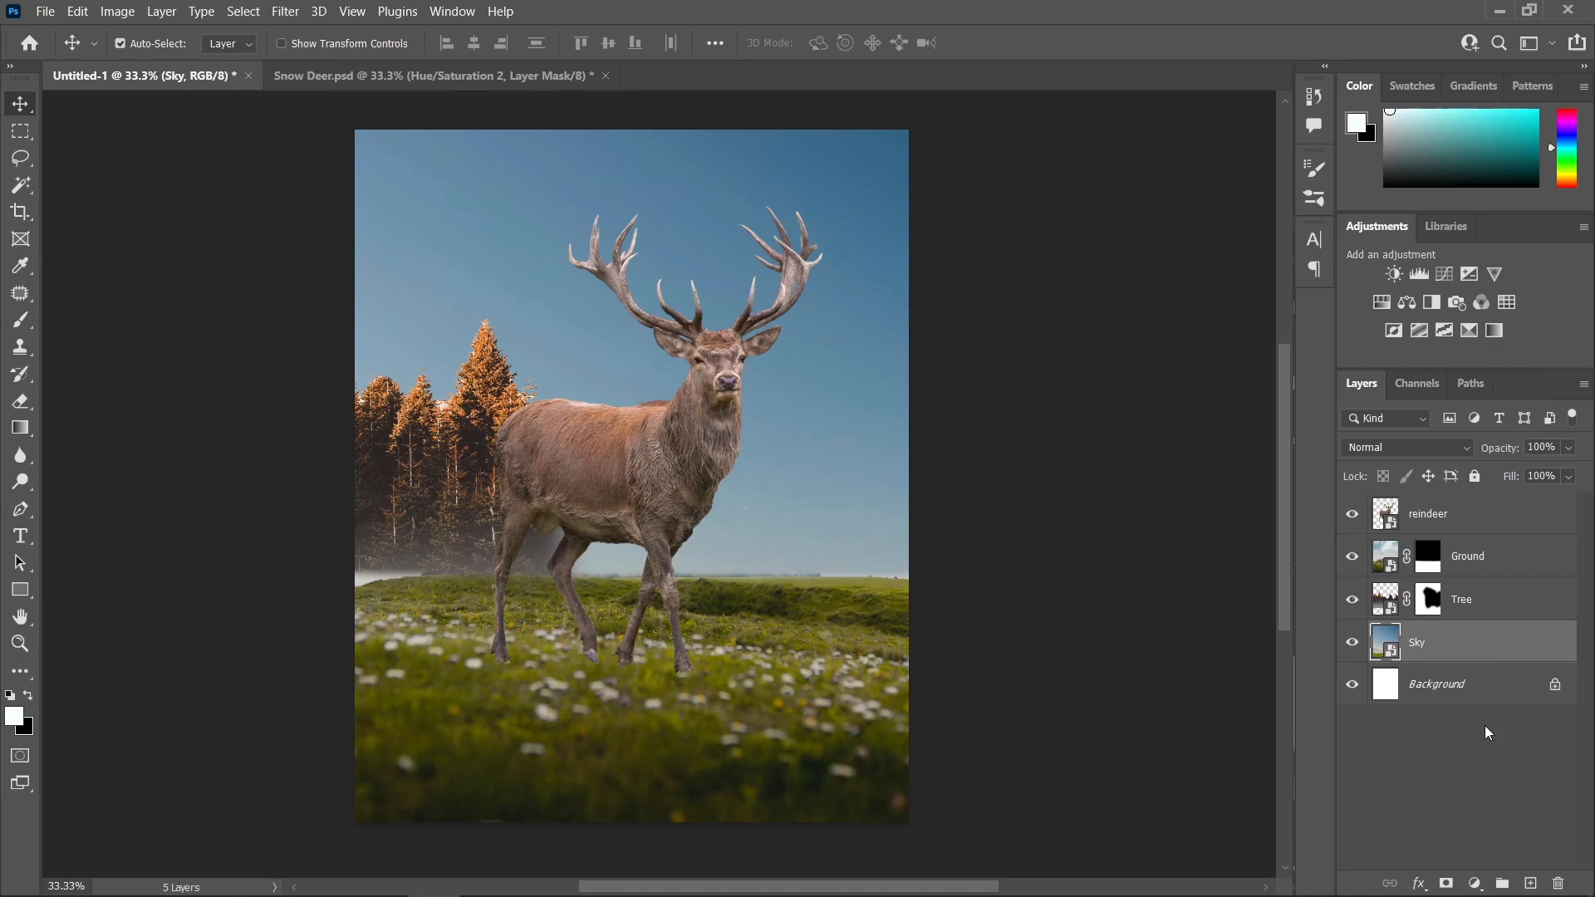
left_click(1476, 883)
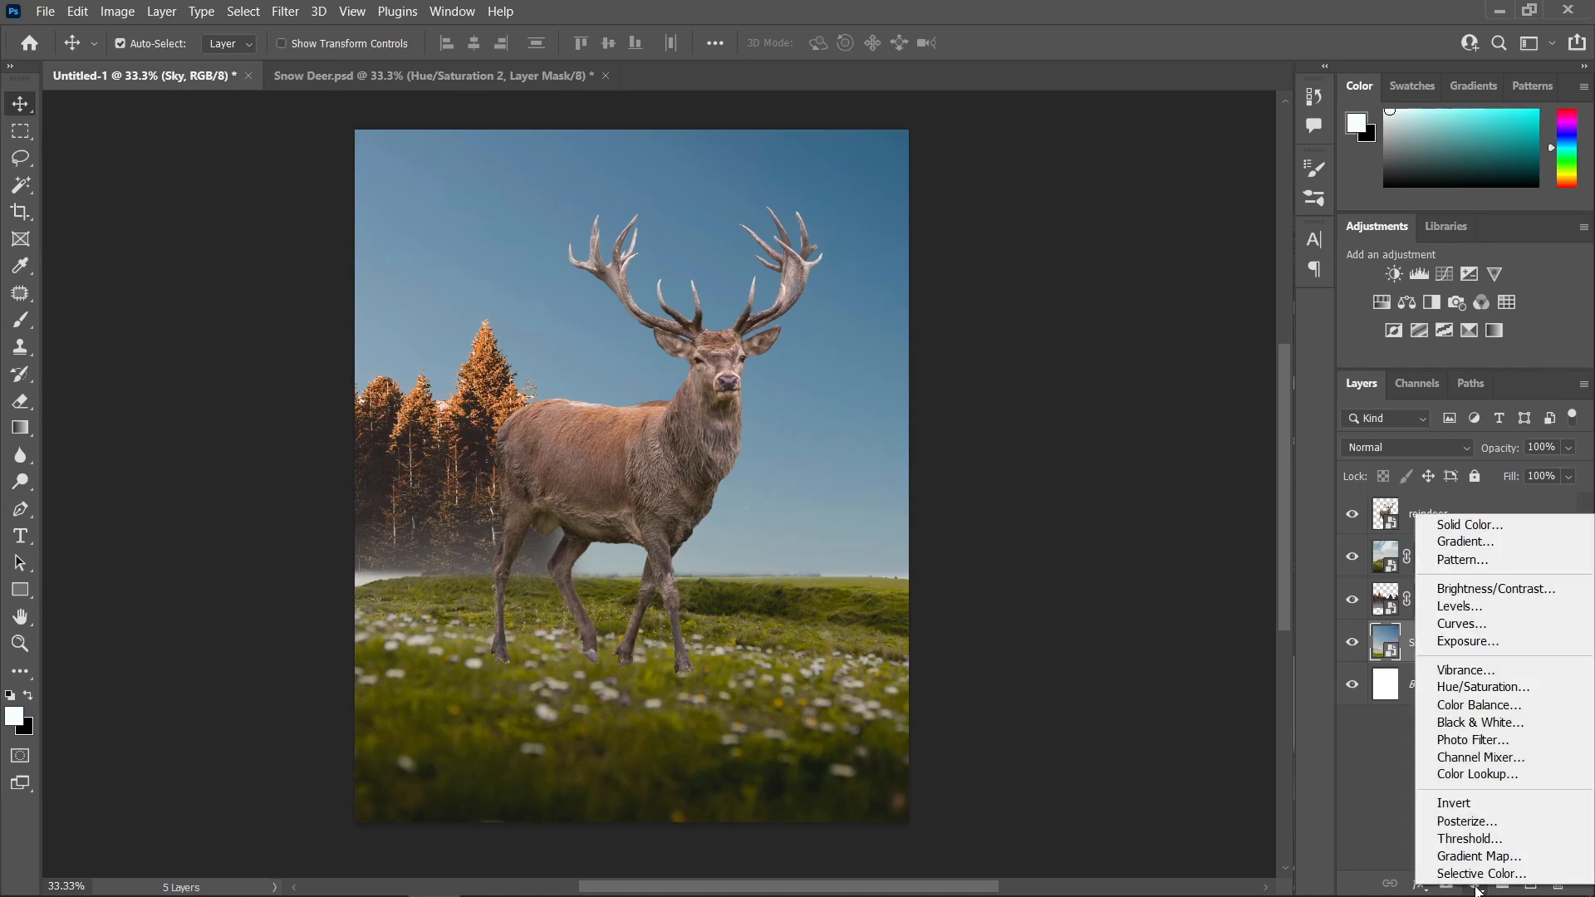
left_click(1483, 687)
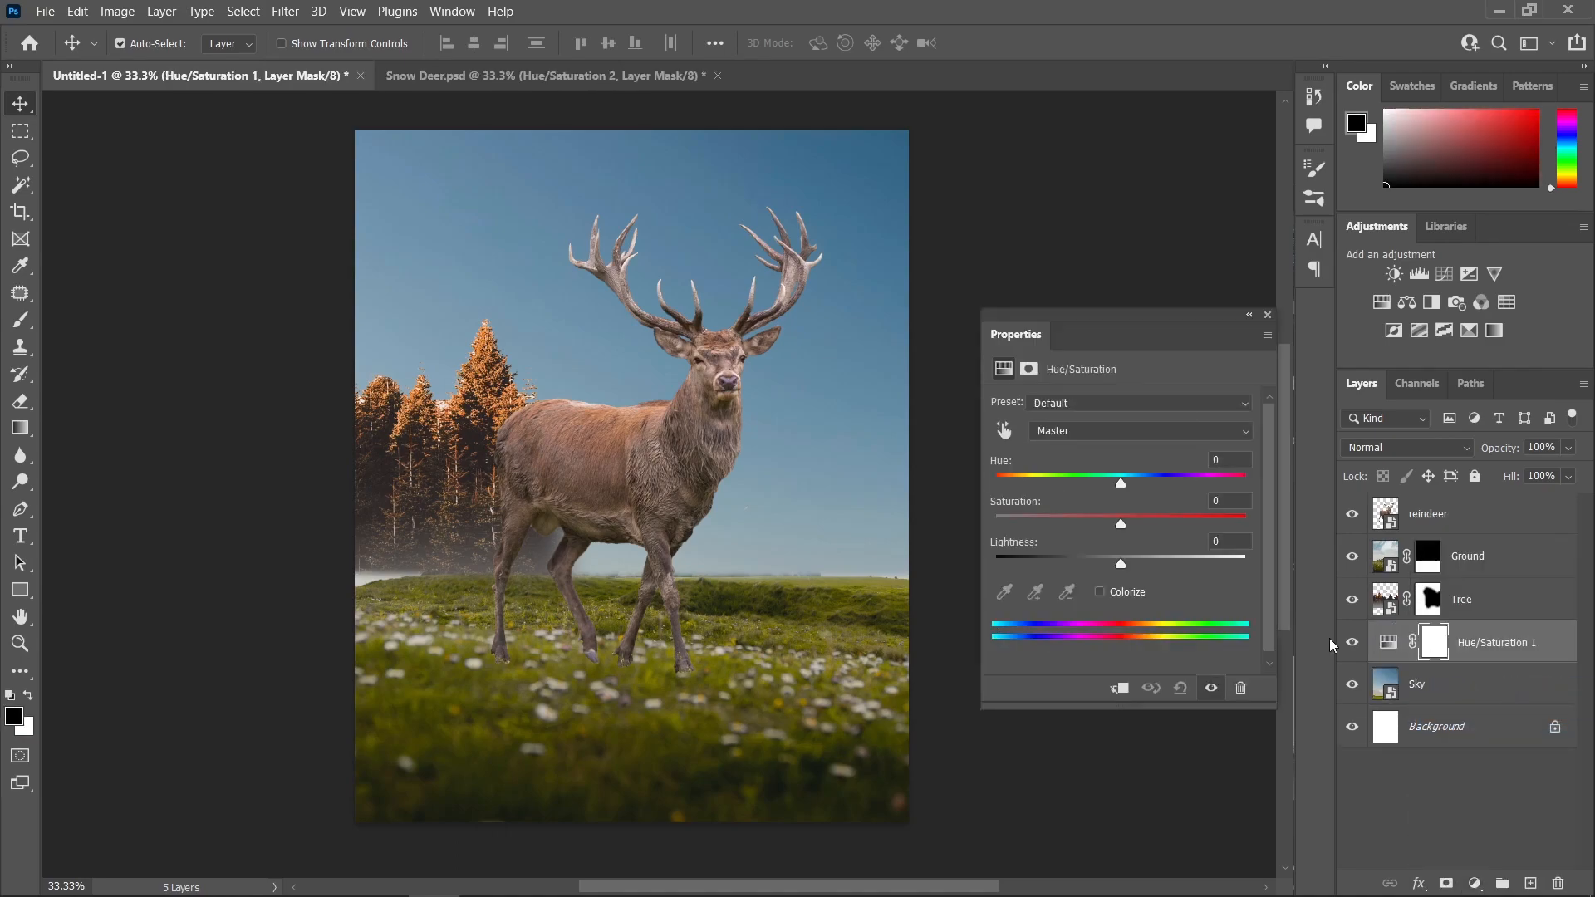
left_click(1118, 686)
left_click_drag(1121, 484, 1112, 485)
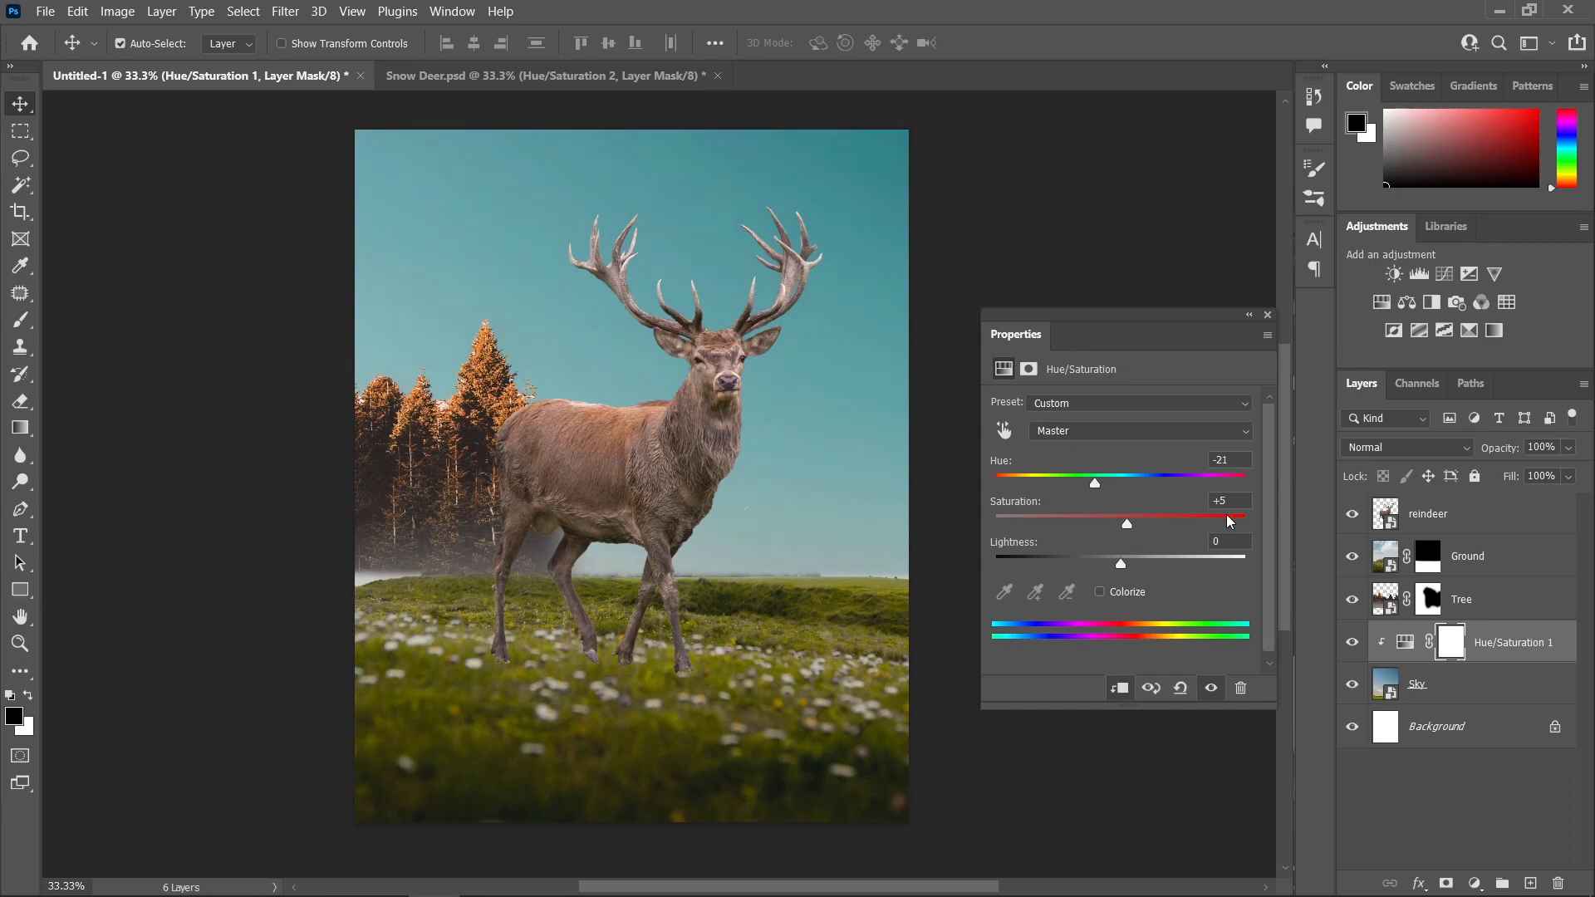
left_click(1268, 316)
- Lower the Tree layer's opacity to 29% so the trees fade into the background
scroll(652, 466, "up", 1)
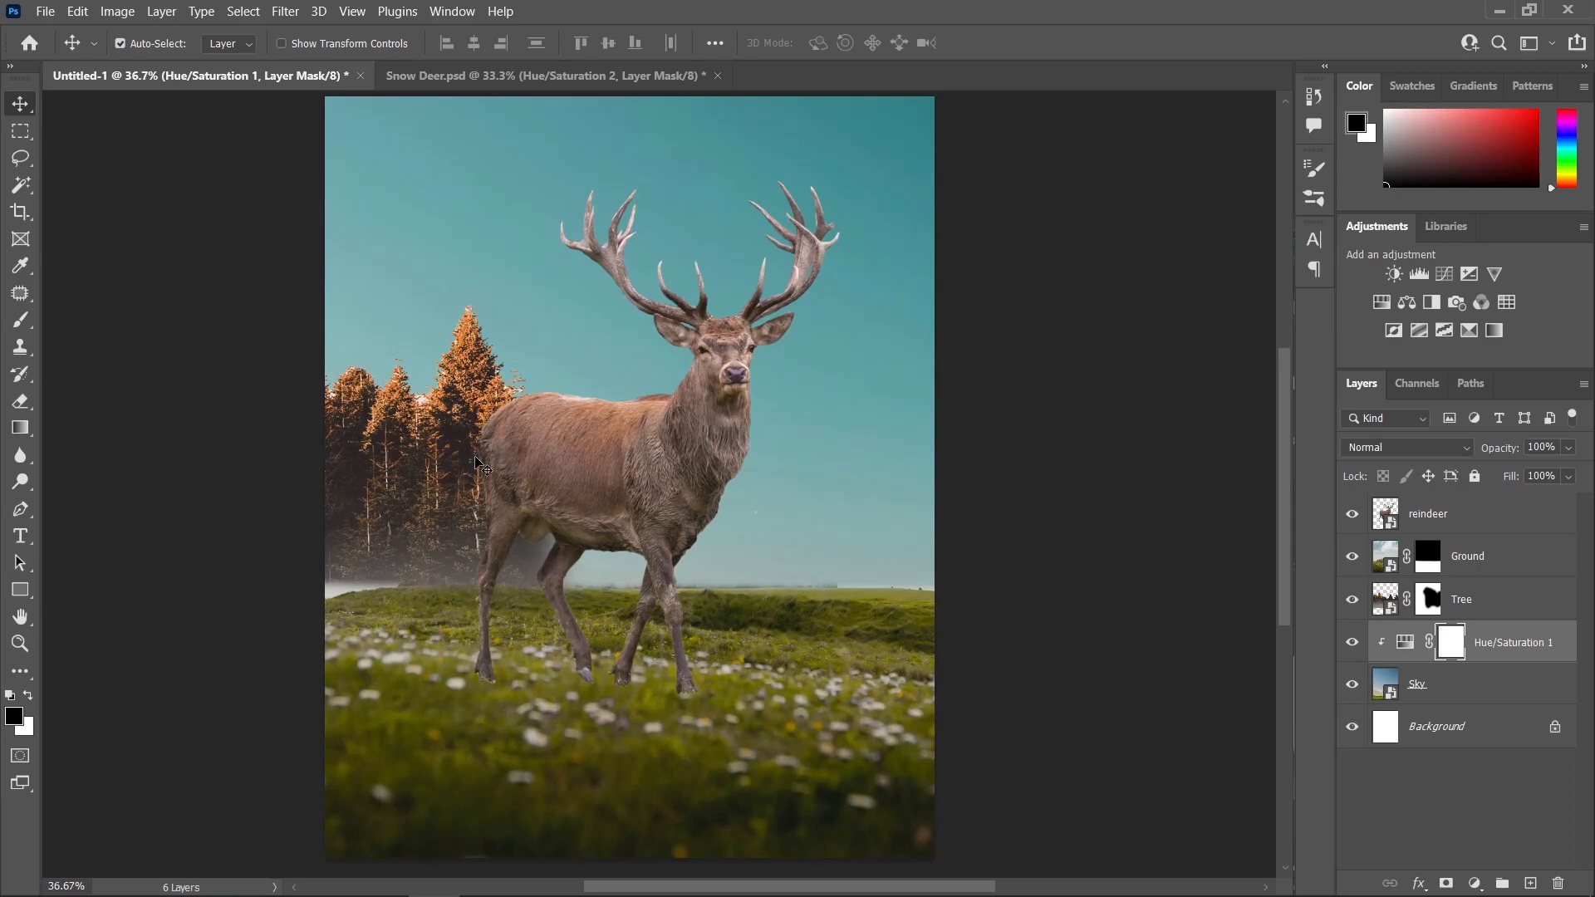
left_click(431, 470)
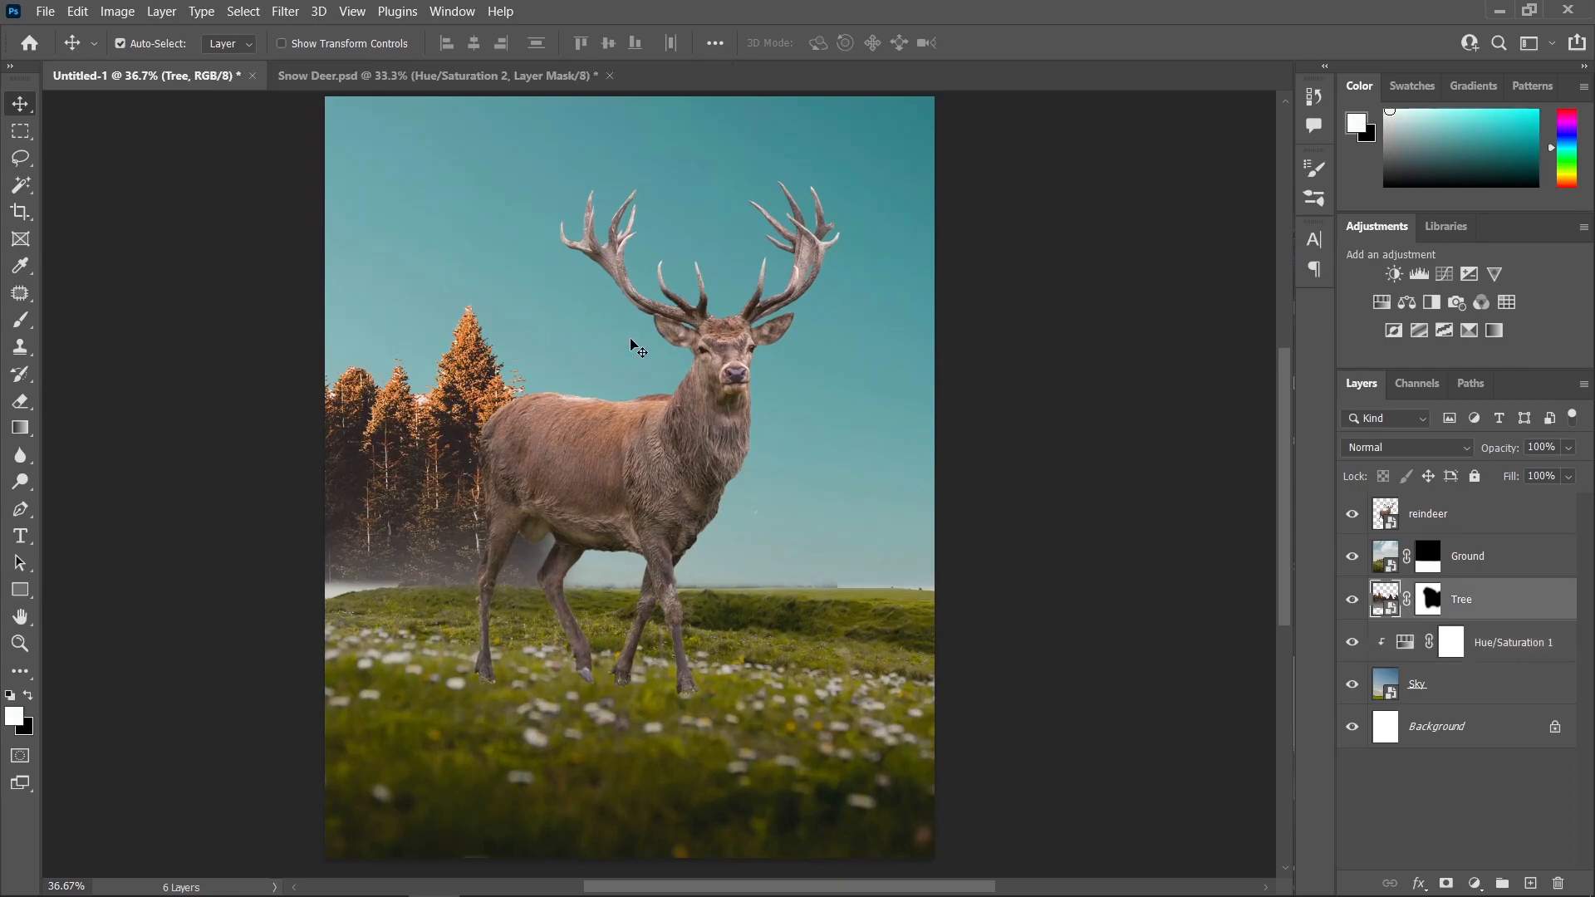
left_click_drag(638, 302, 633, 323)
scroll(647, 344, "down", 1)
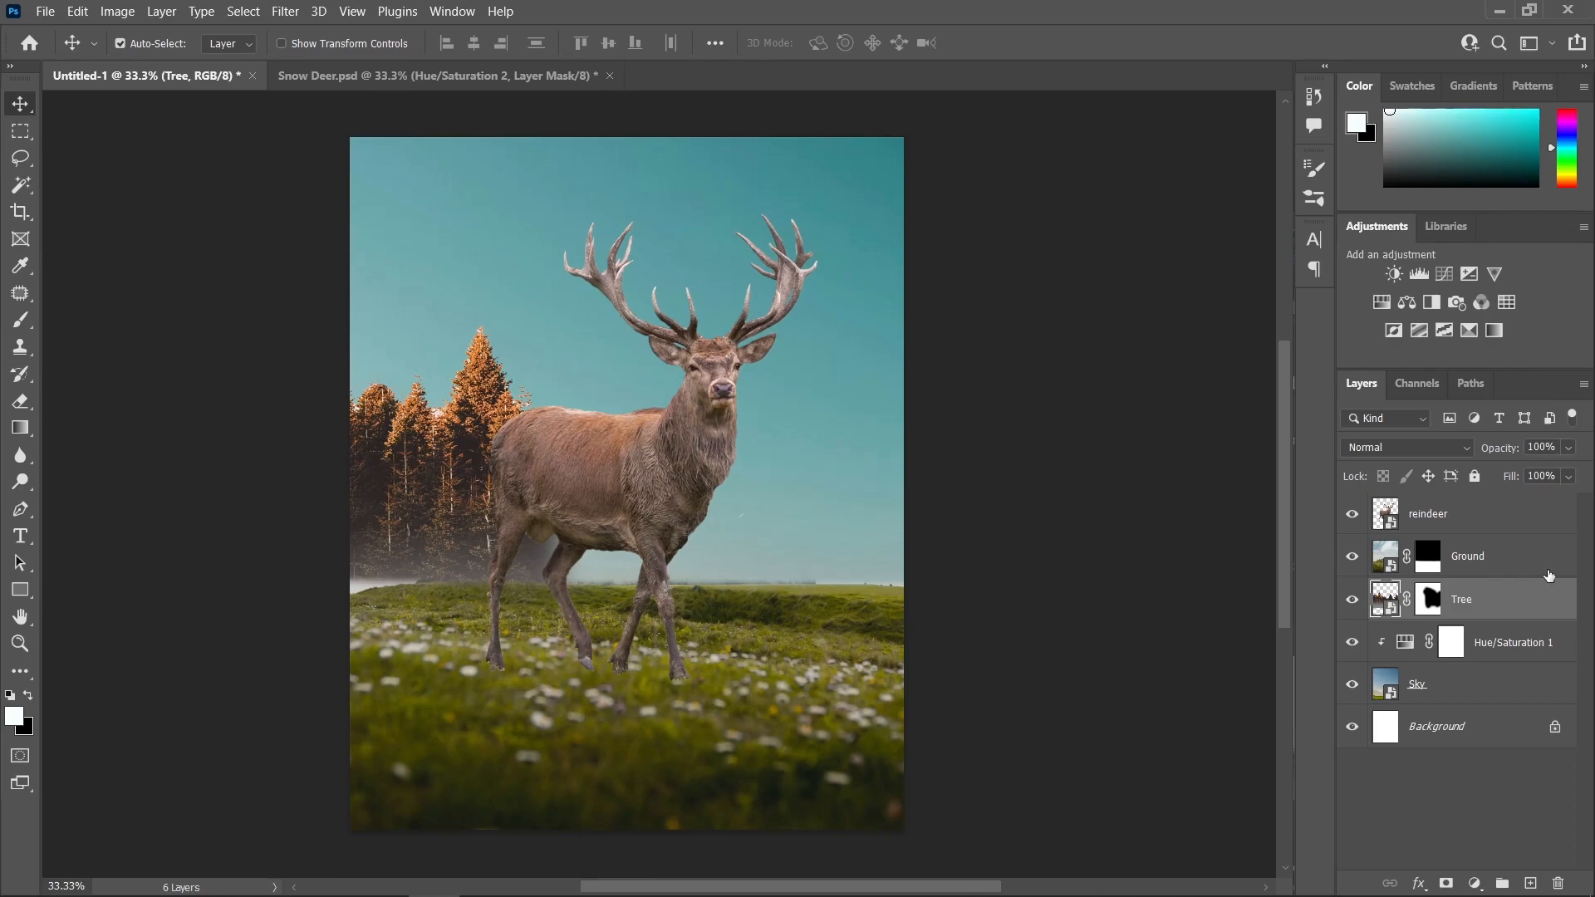
left_click(1569, 449)
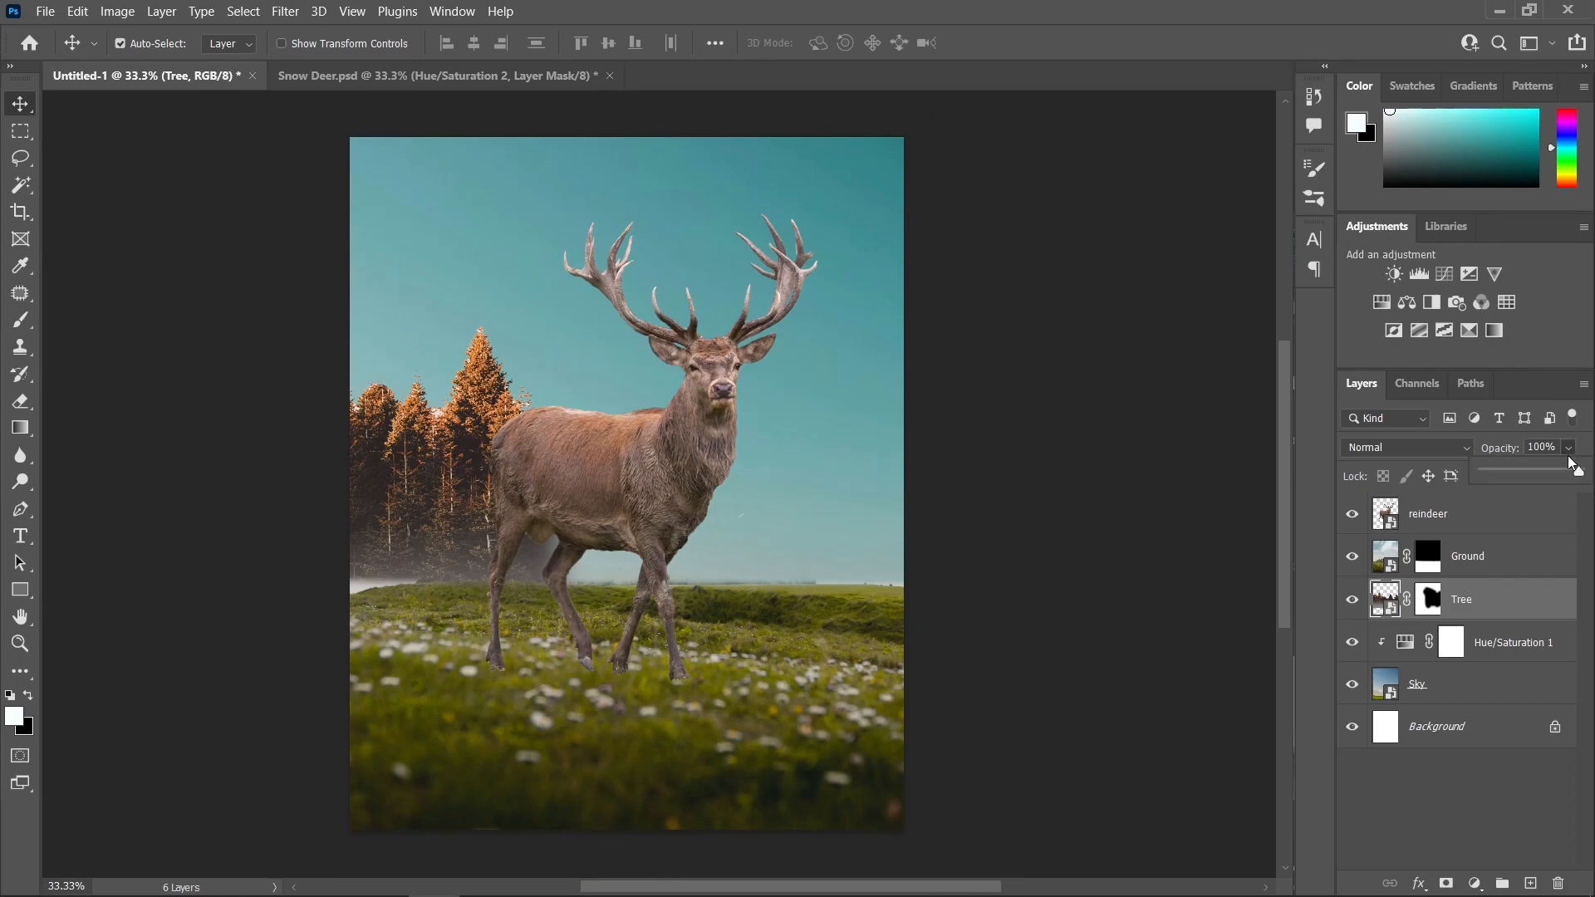
left_click_drag(1579, 474, 1547, 476)
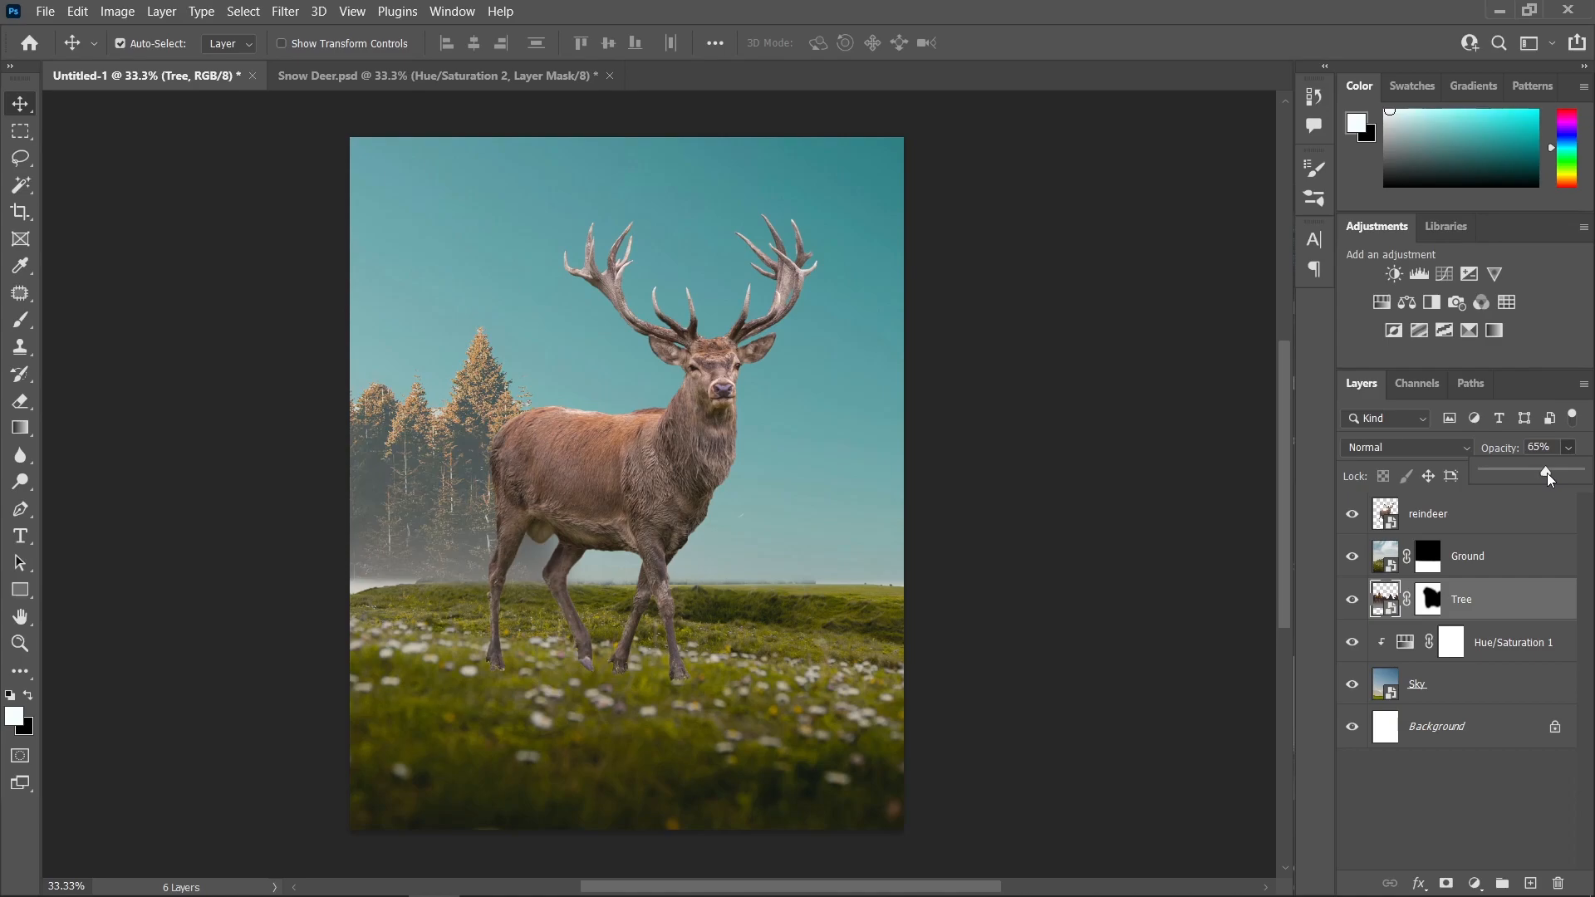
left_click_drag(1549, 476, 1514, 479)
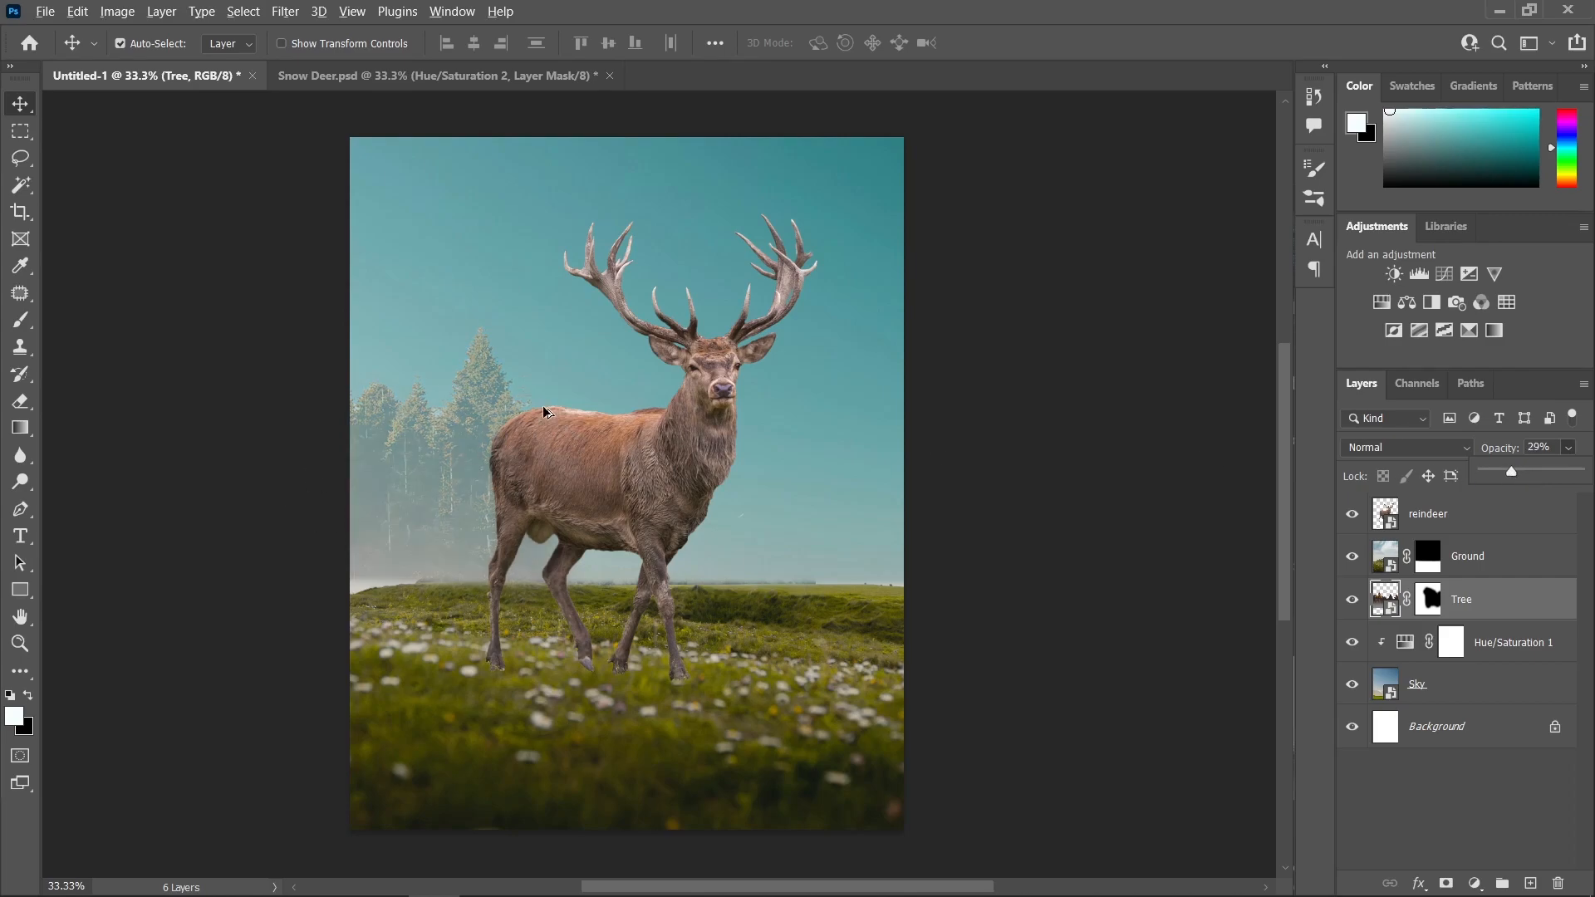
scroll(550, 403, "up", 1)
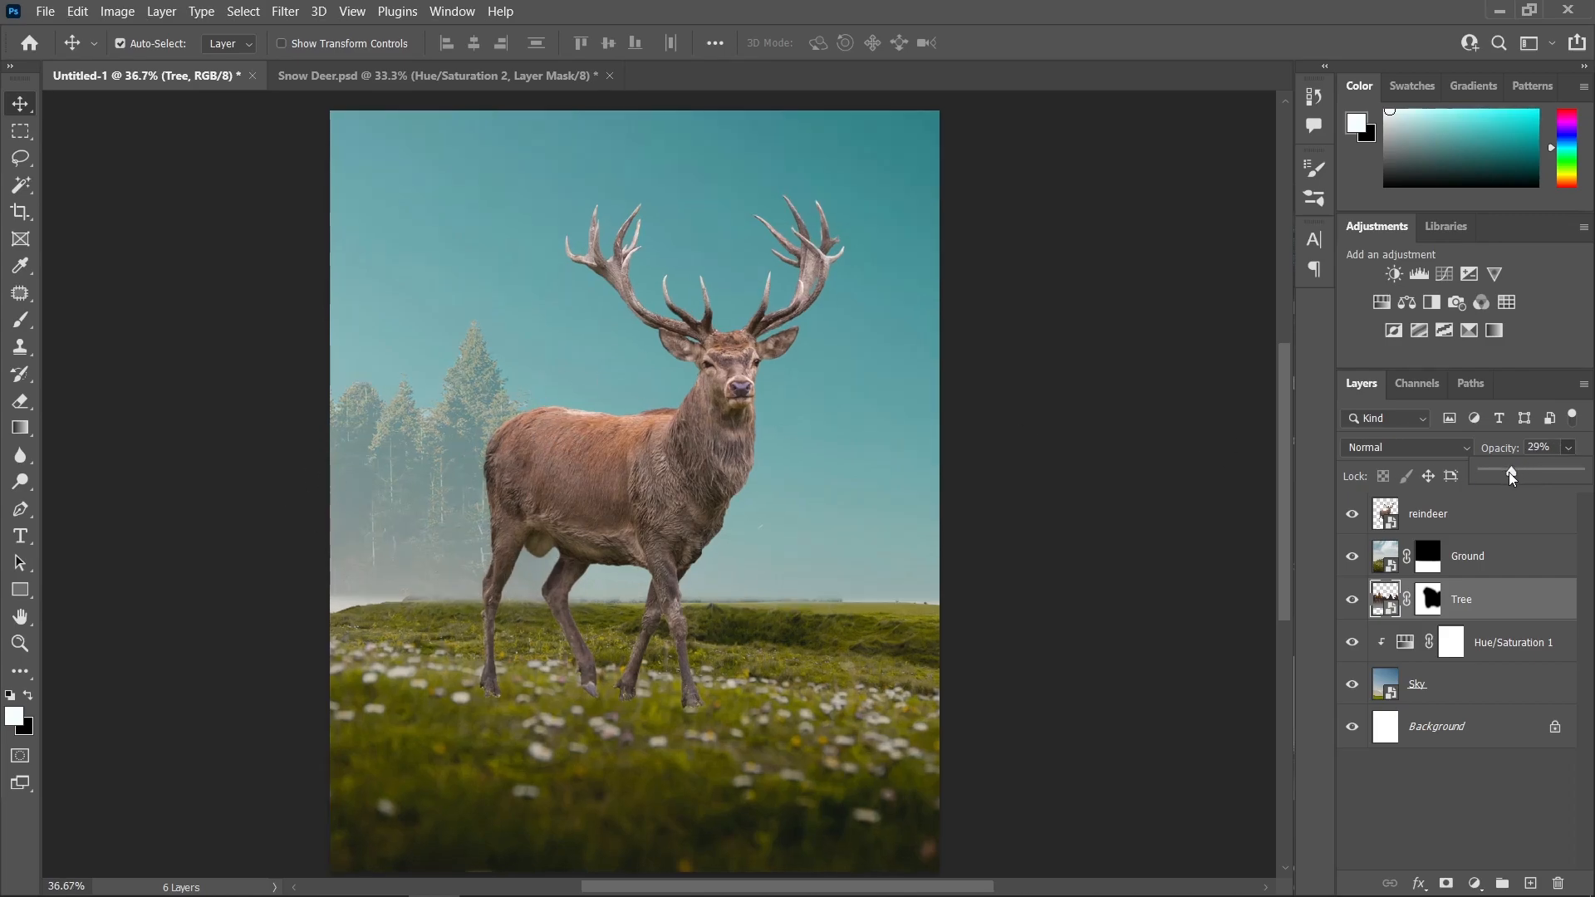
- Lower the Tree layer's opacity further to 20%
scroll(367, 398, "up", 1)
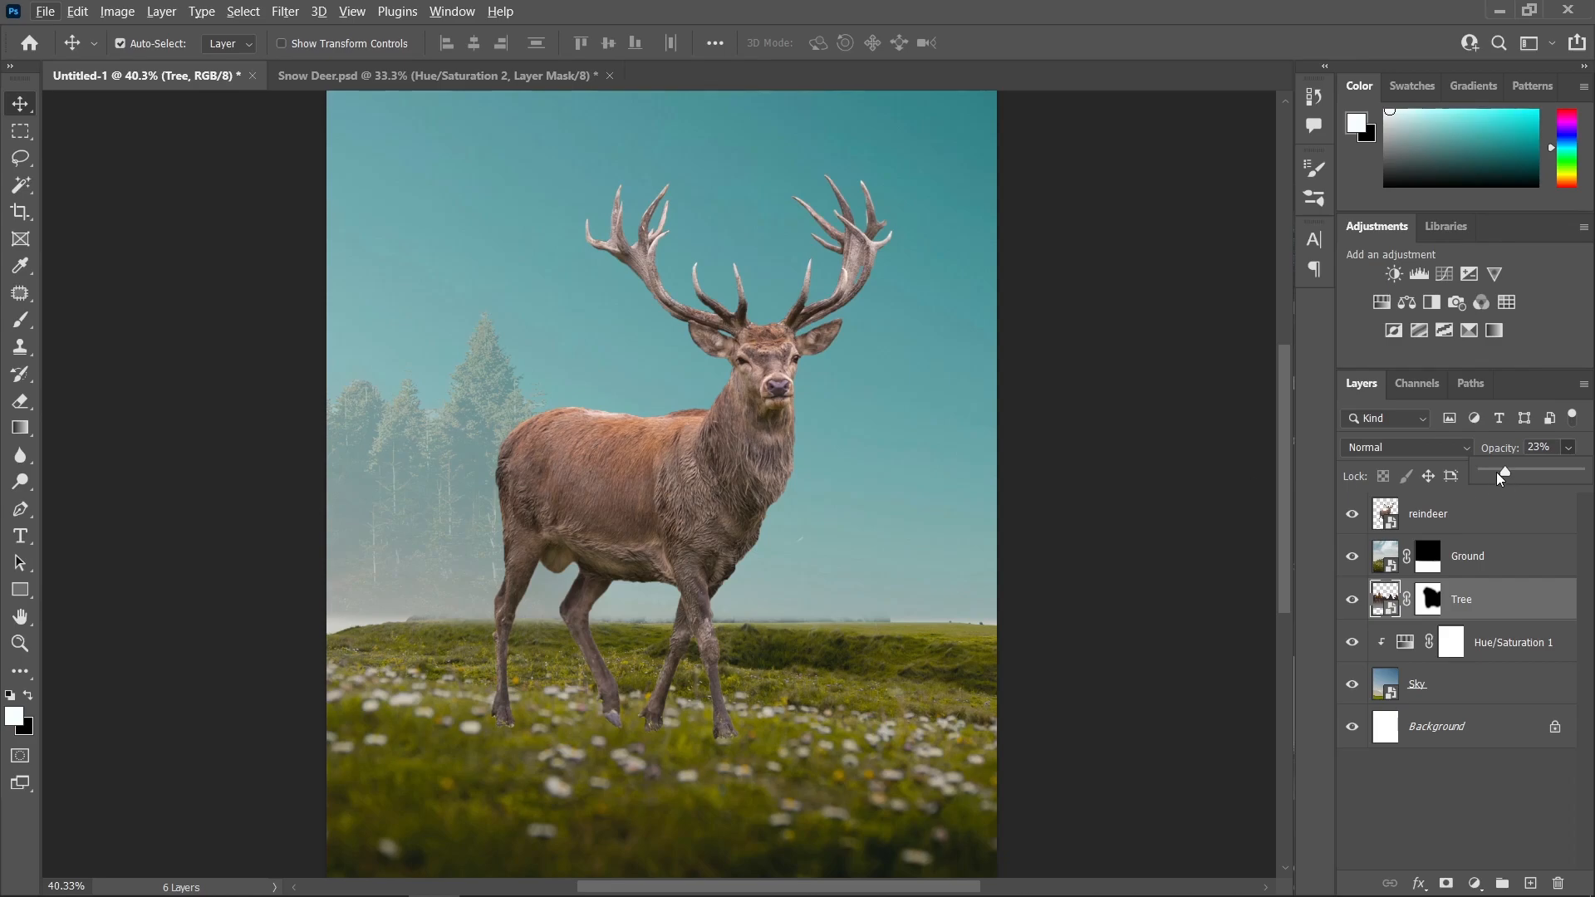
left_click_drag(1506, 475, 1502, 476)
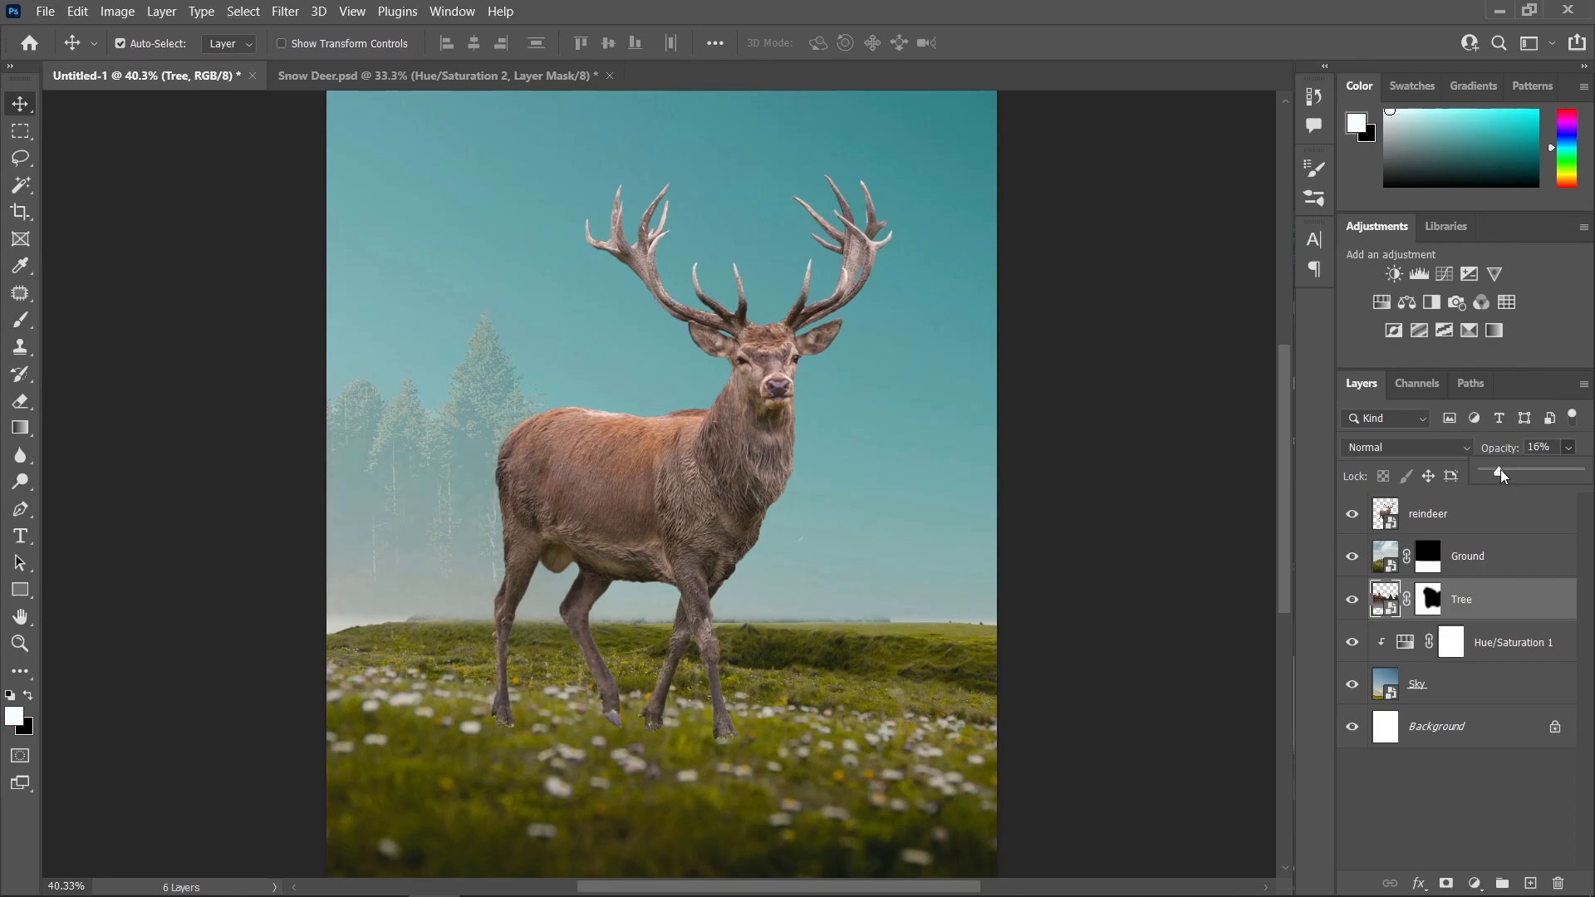
scroll(758, 489, "down", 1)
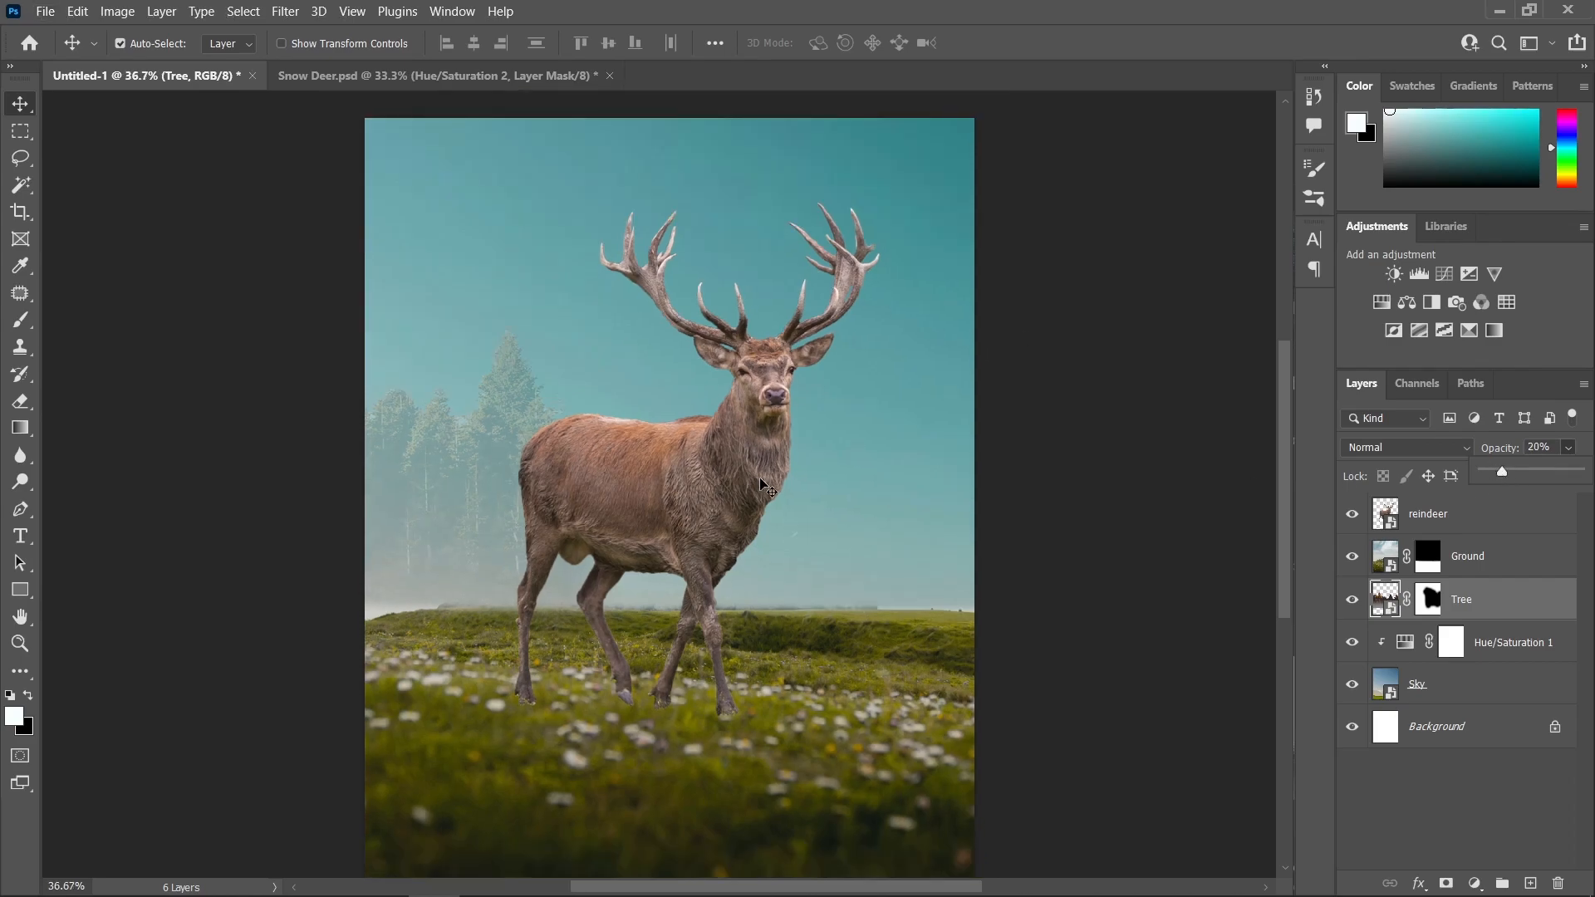
scroll(800, 473, "down", 1)
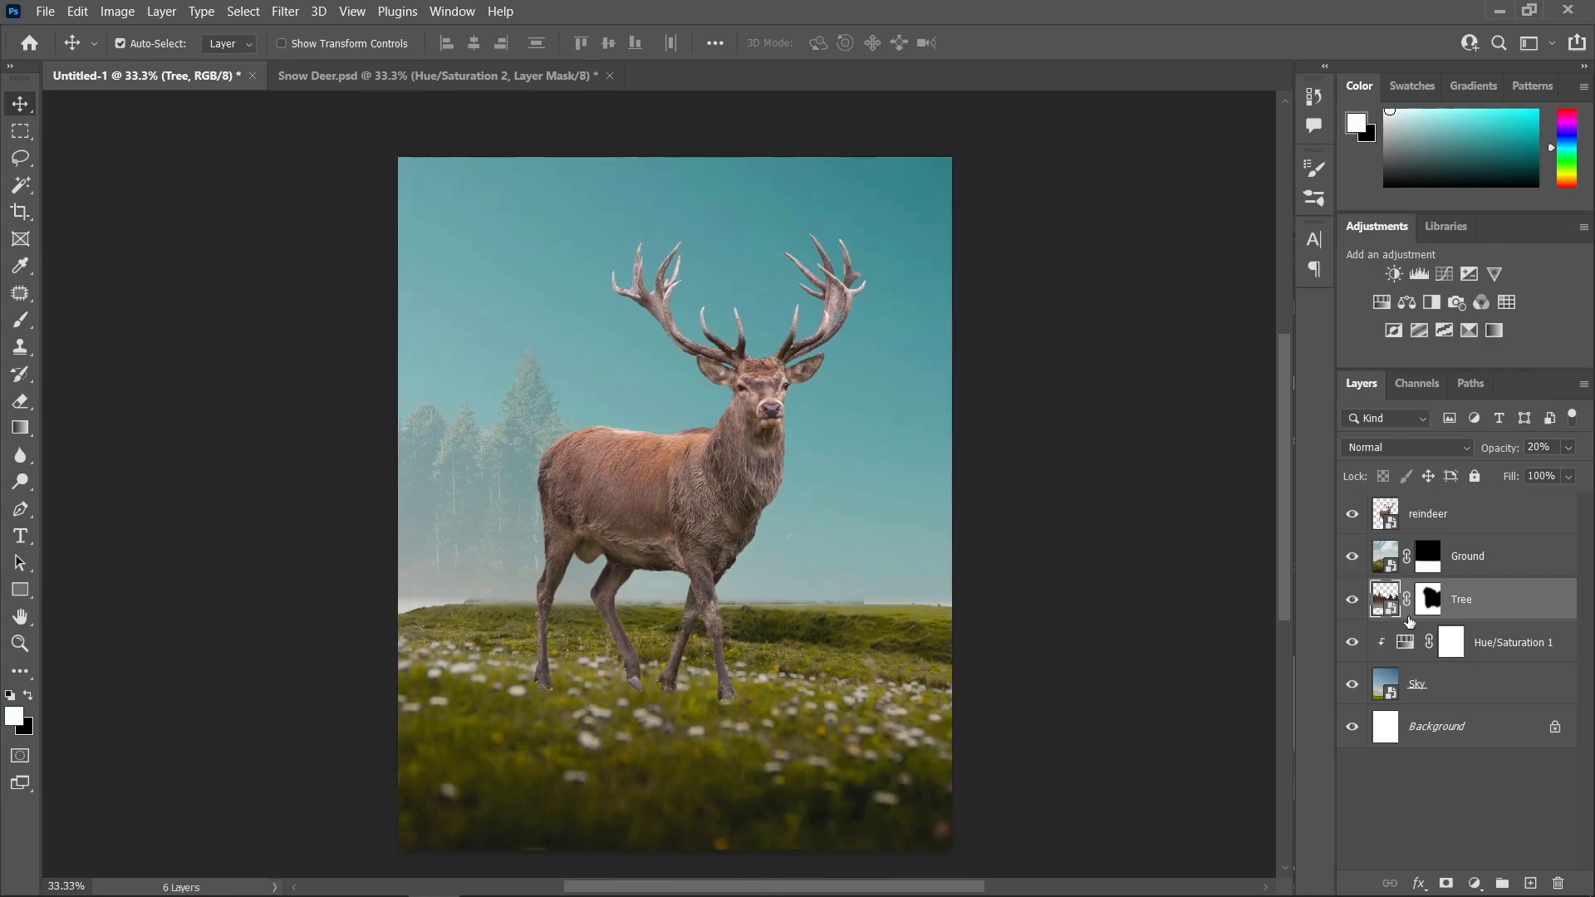
- Create a new layer above the Ground layer and set up a near-white (f5ffff) brush with 30% flow
left_click(1433, 575)
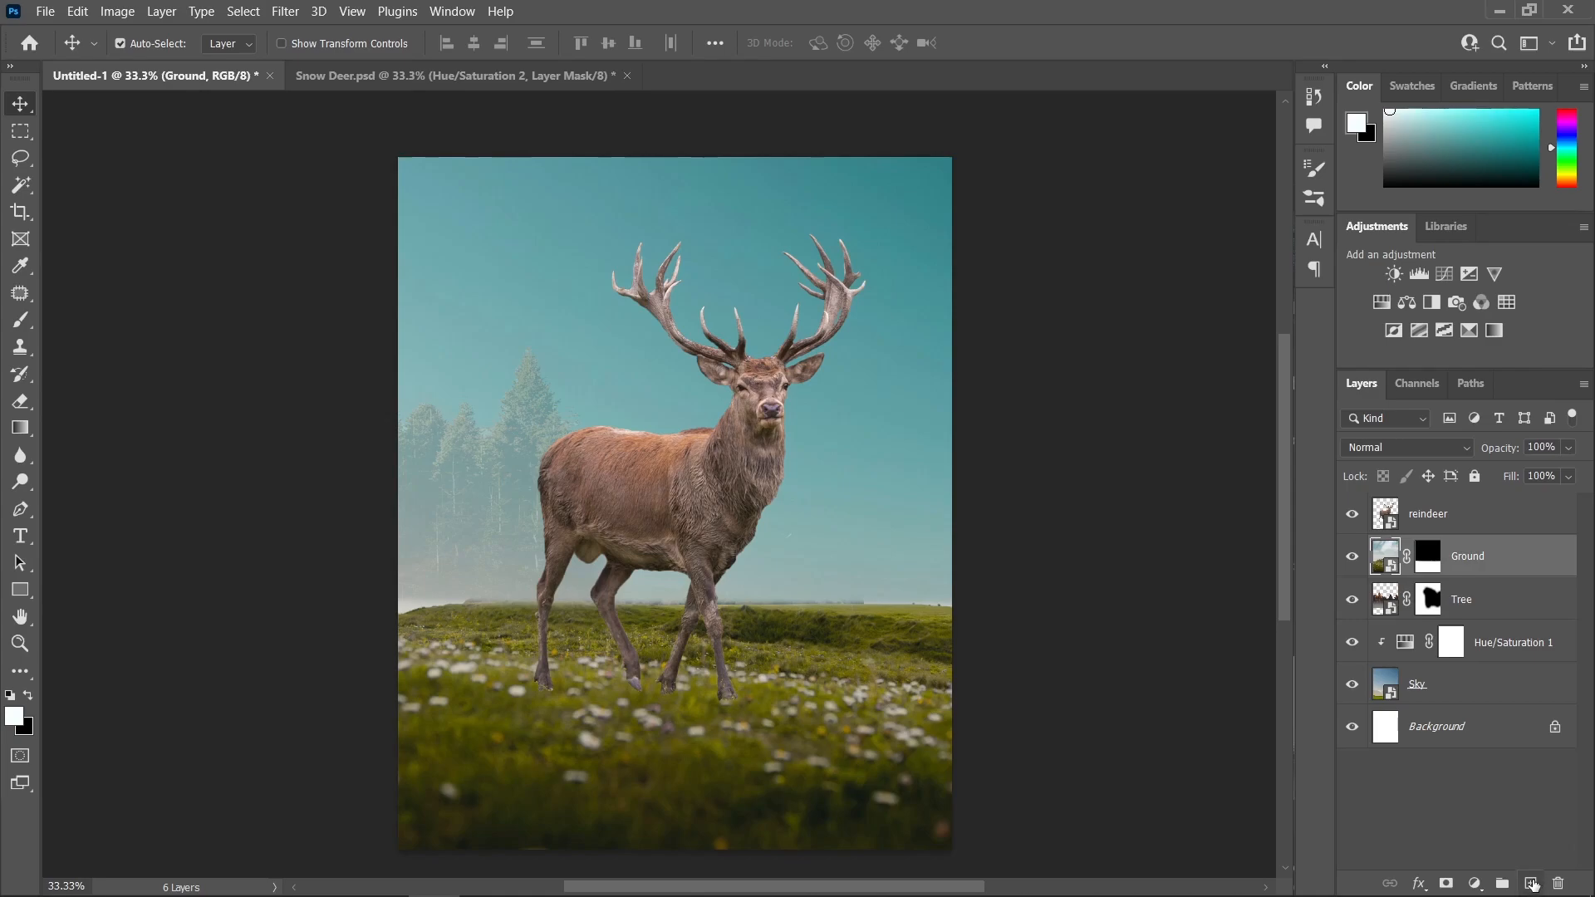
left_click(1531, 883)
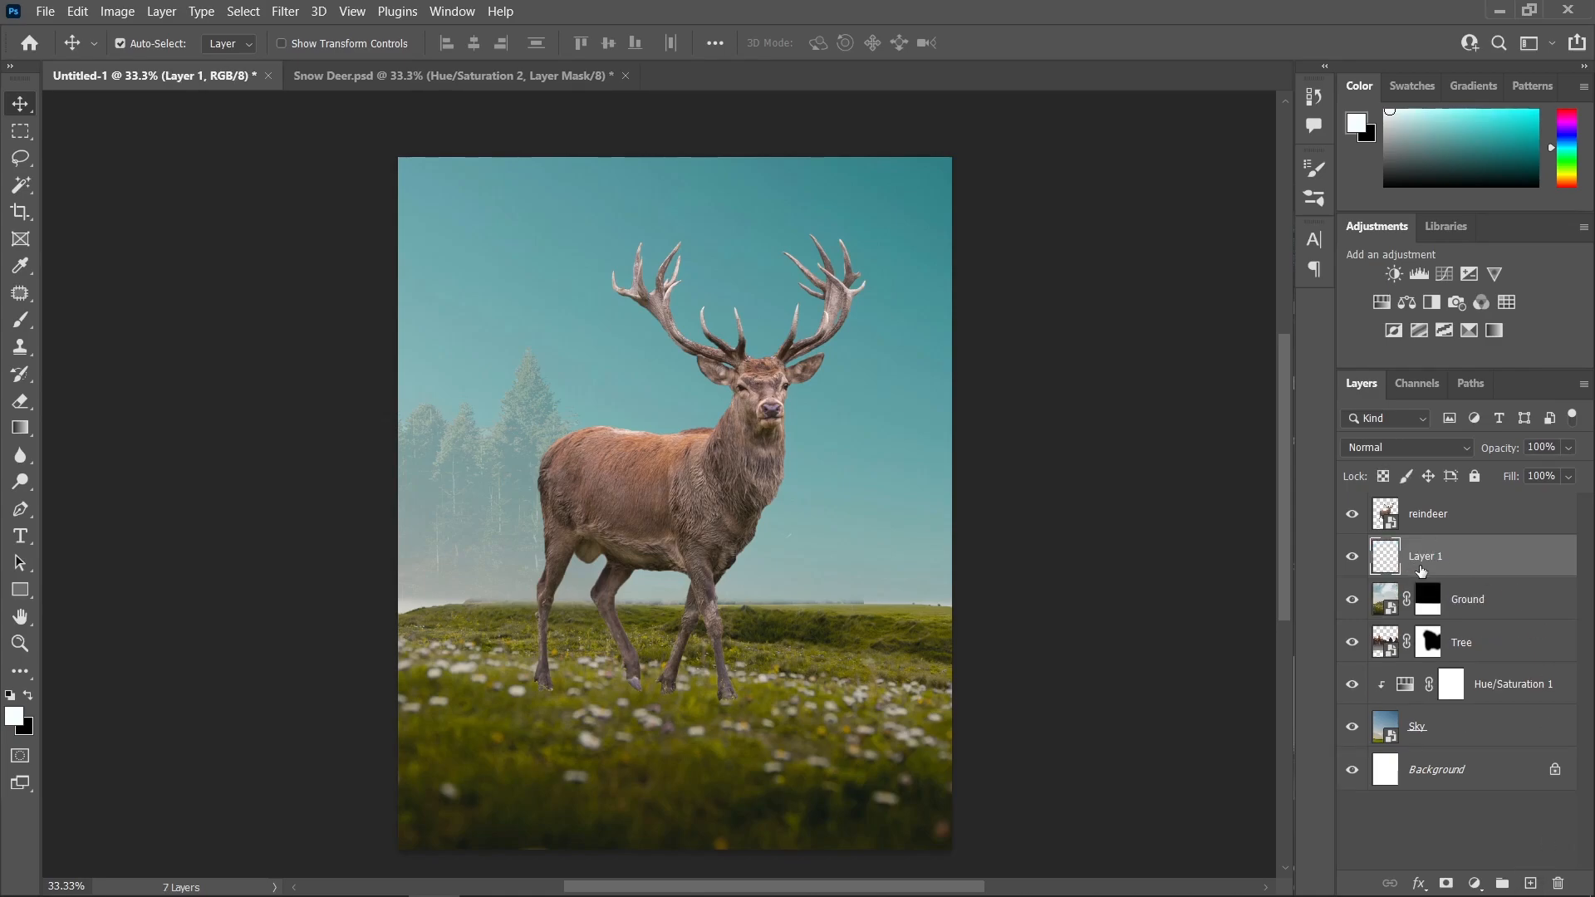
left_click(21, 321)
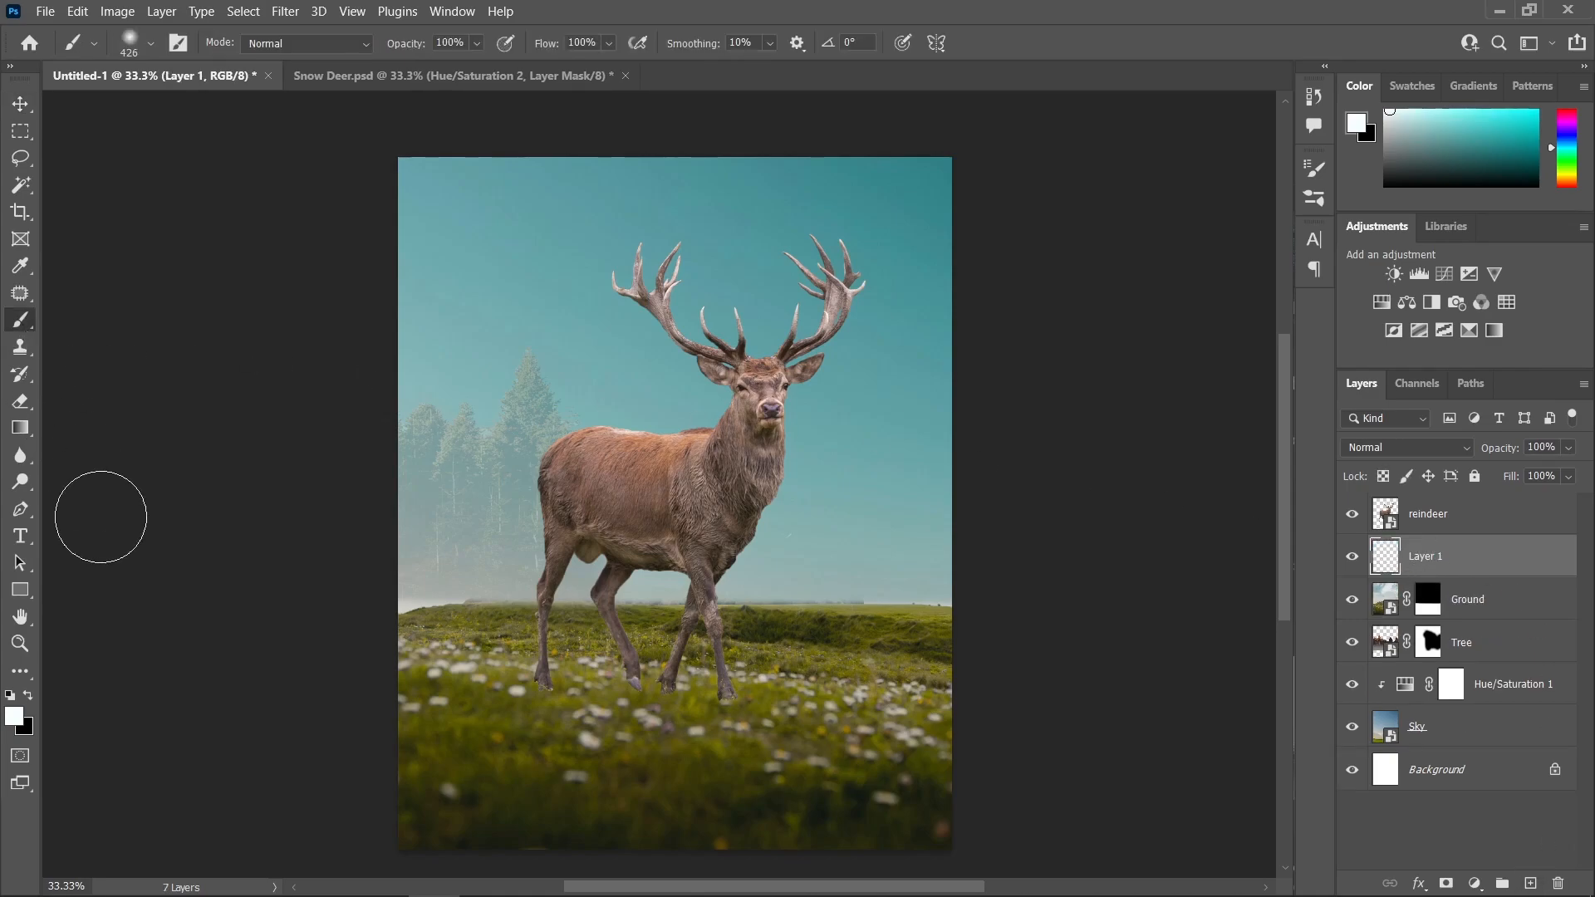
left_click(10, 720)
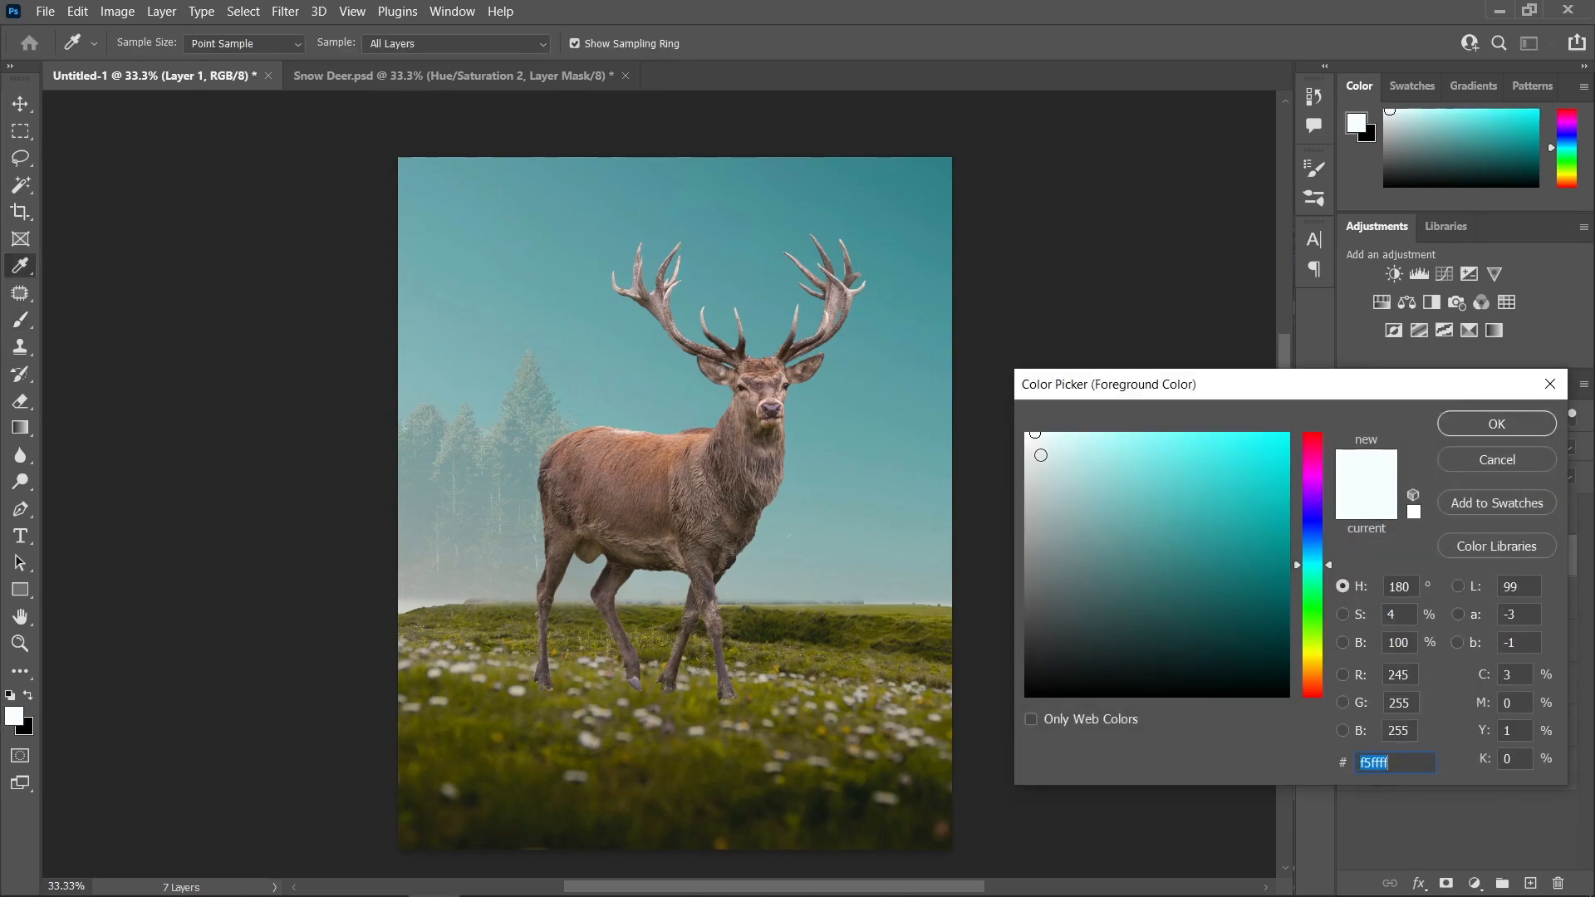
left_click(1452, 430)
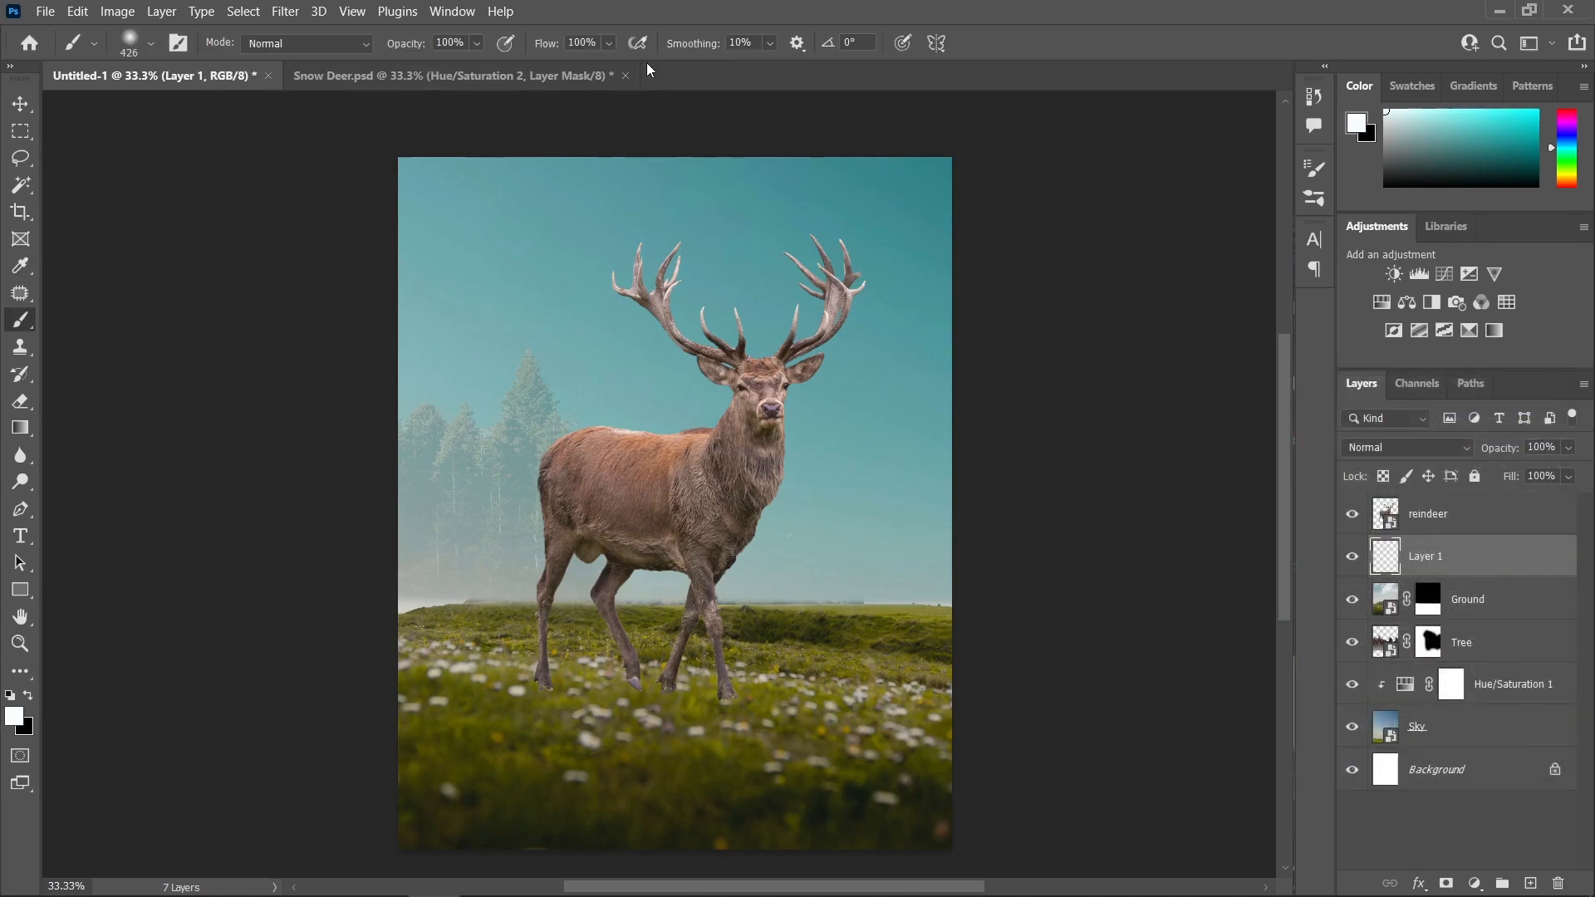
left_click(608, 44)
left_click_drag(563, 74, 573, 72)
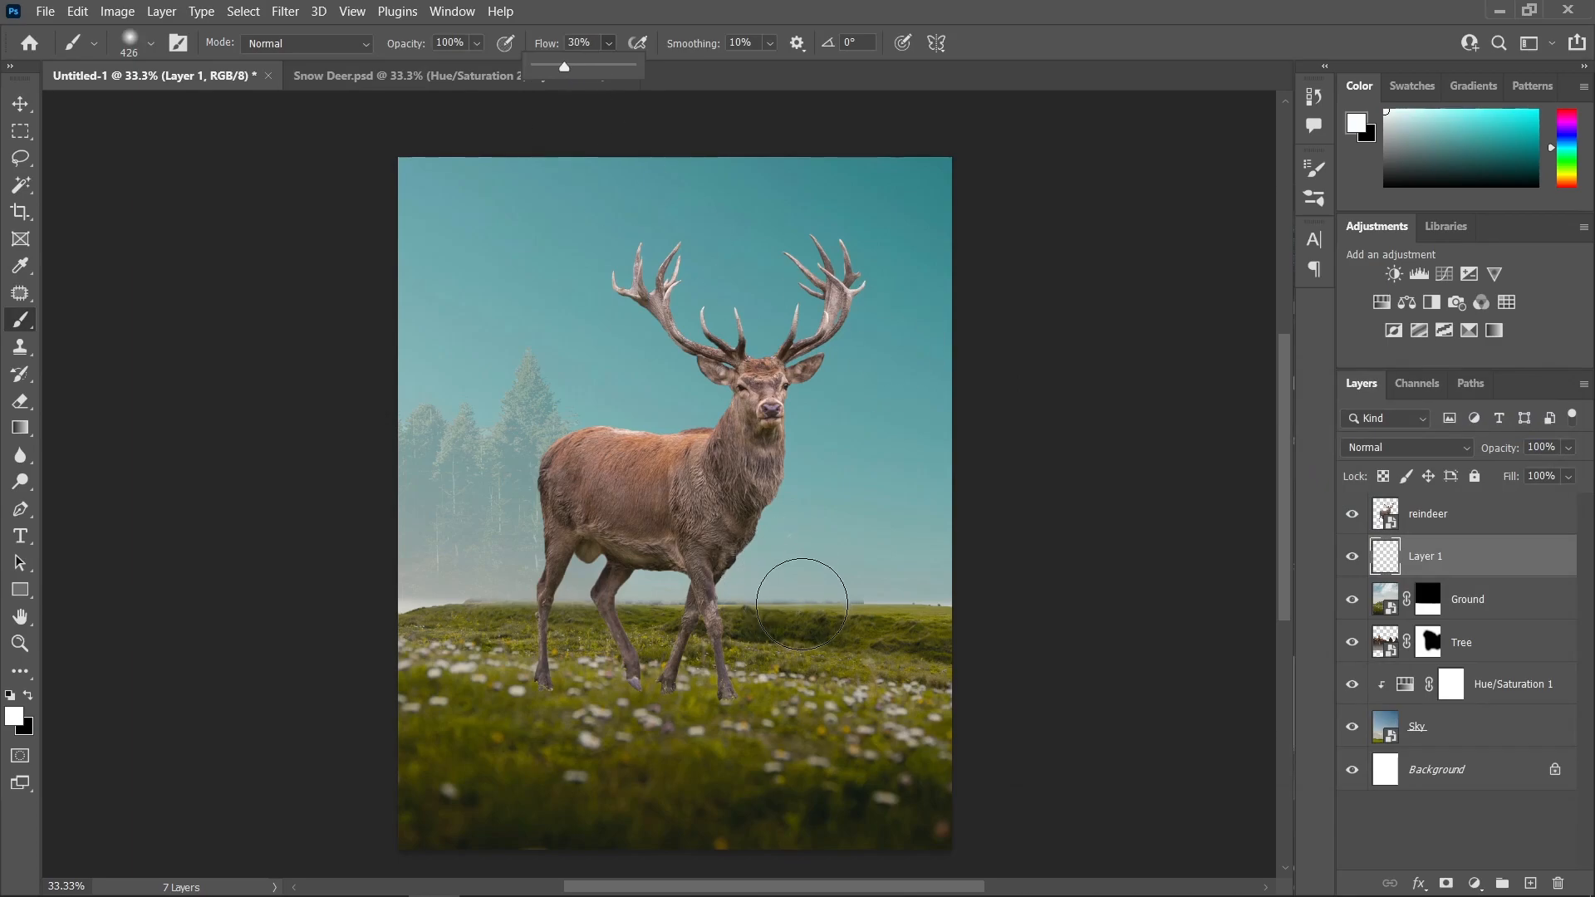
- Paint a soft white fog strip across the horizon on the new layer with a brush of about 329 px
scroll(824, 592, "up", 1)
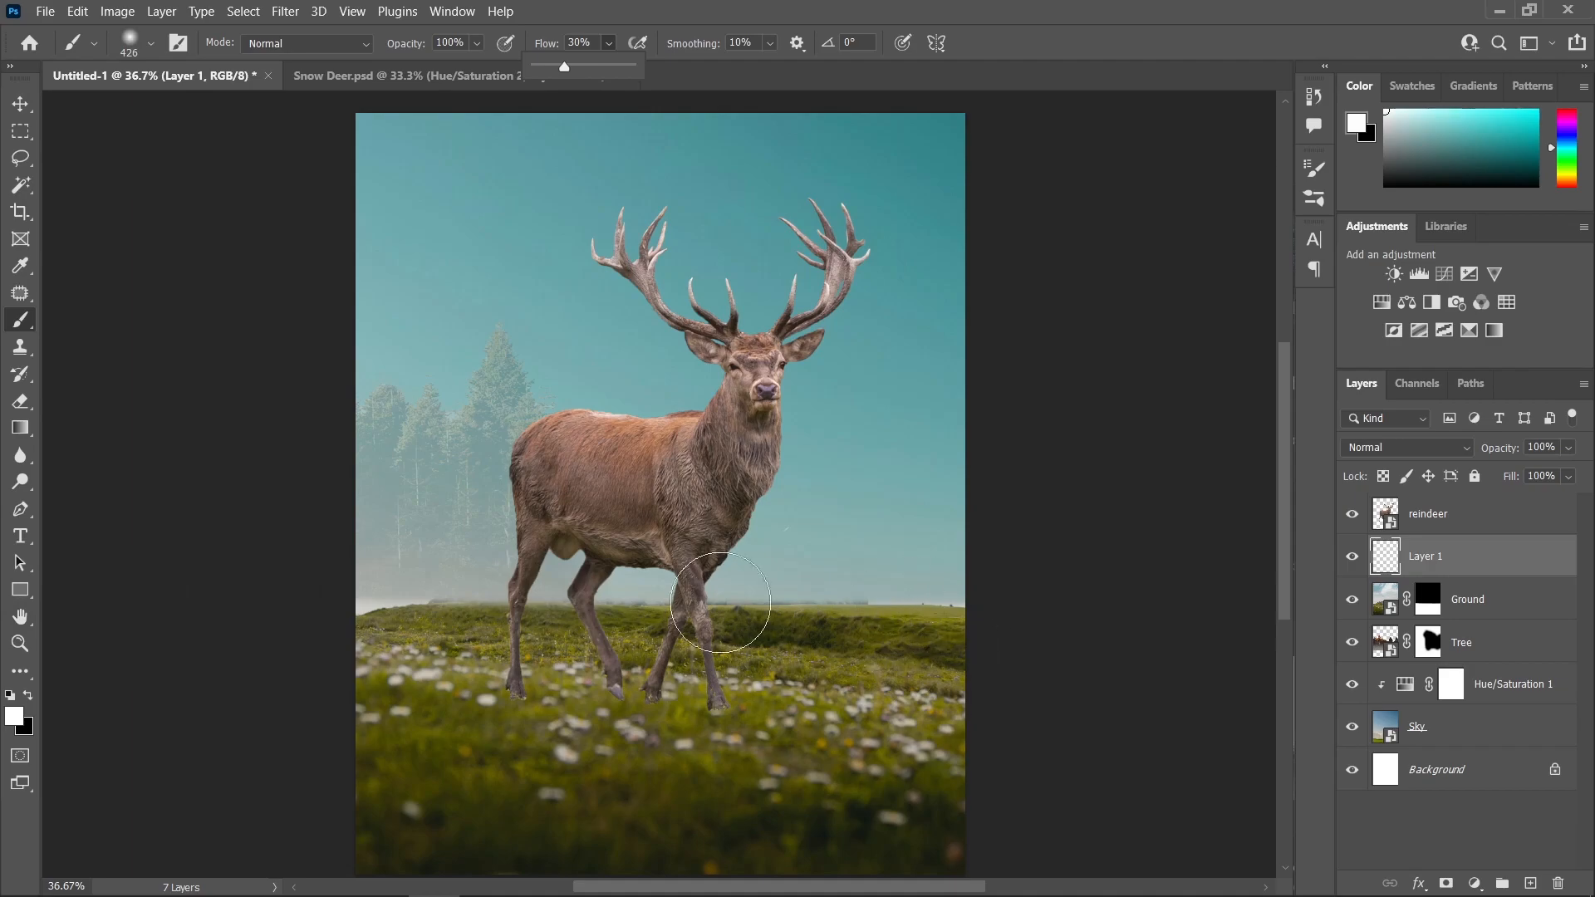
scroll(673, 596, "up", 1)
left_click_drag(670, 601, 660, 602)
scroll(672, 602, "up", 1)
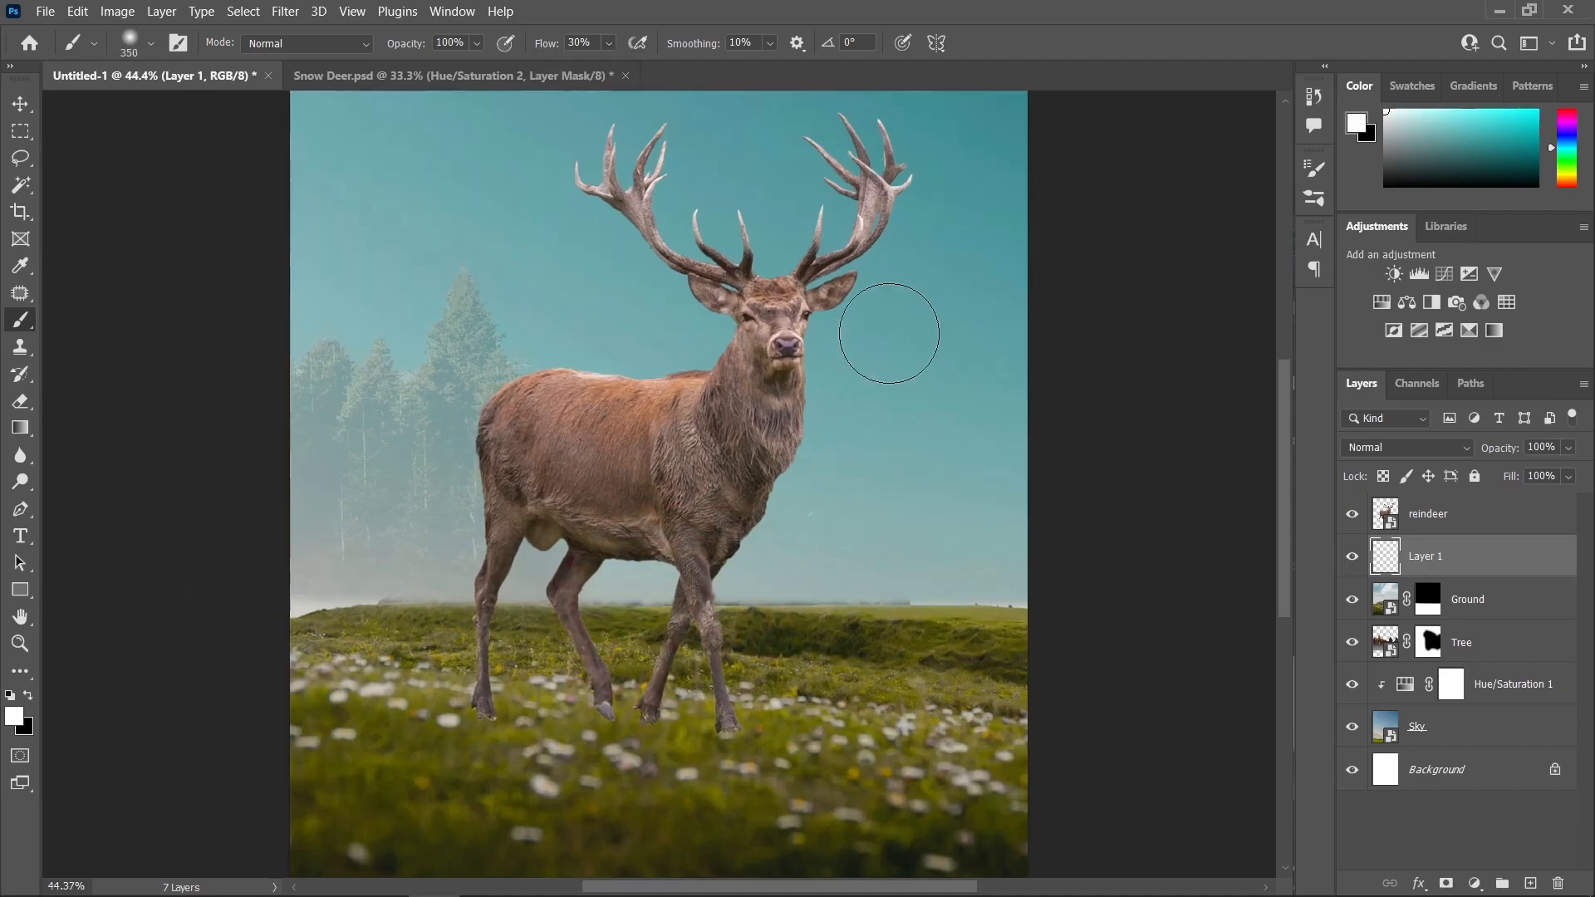
scroll(885, 664, "down", 2)
left_click_drag(888, 647, 885, 646)
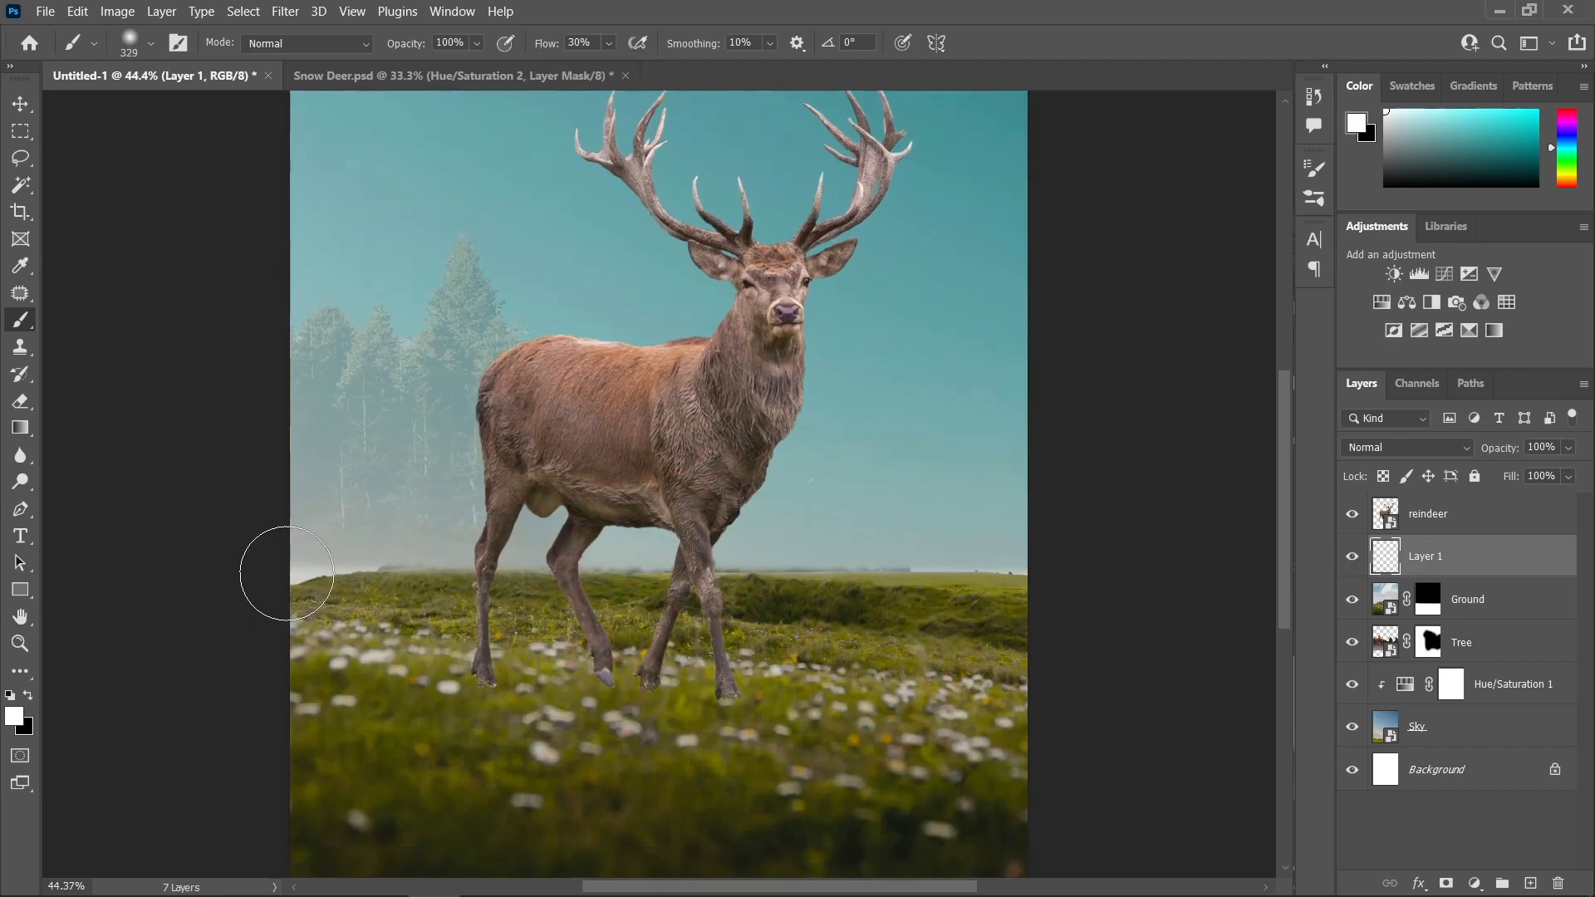
left_click_drag(324, 569, 1075, 564)
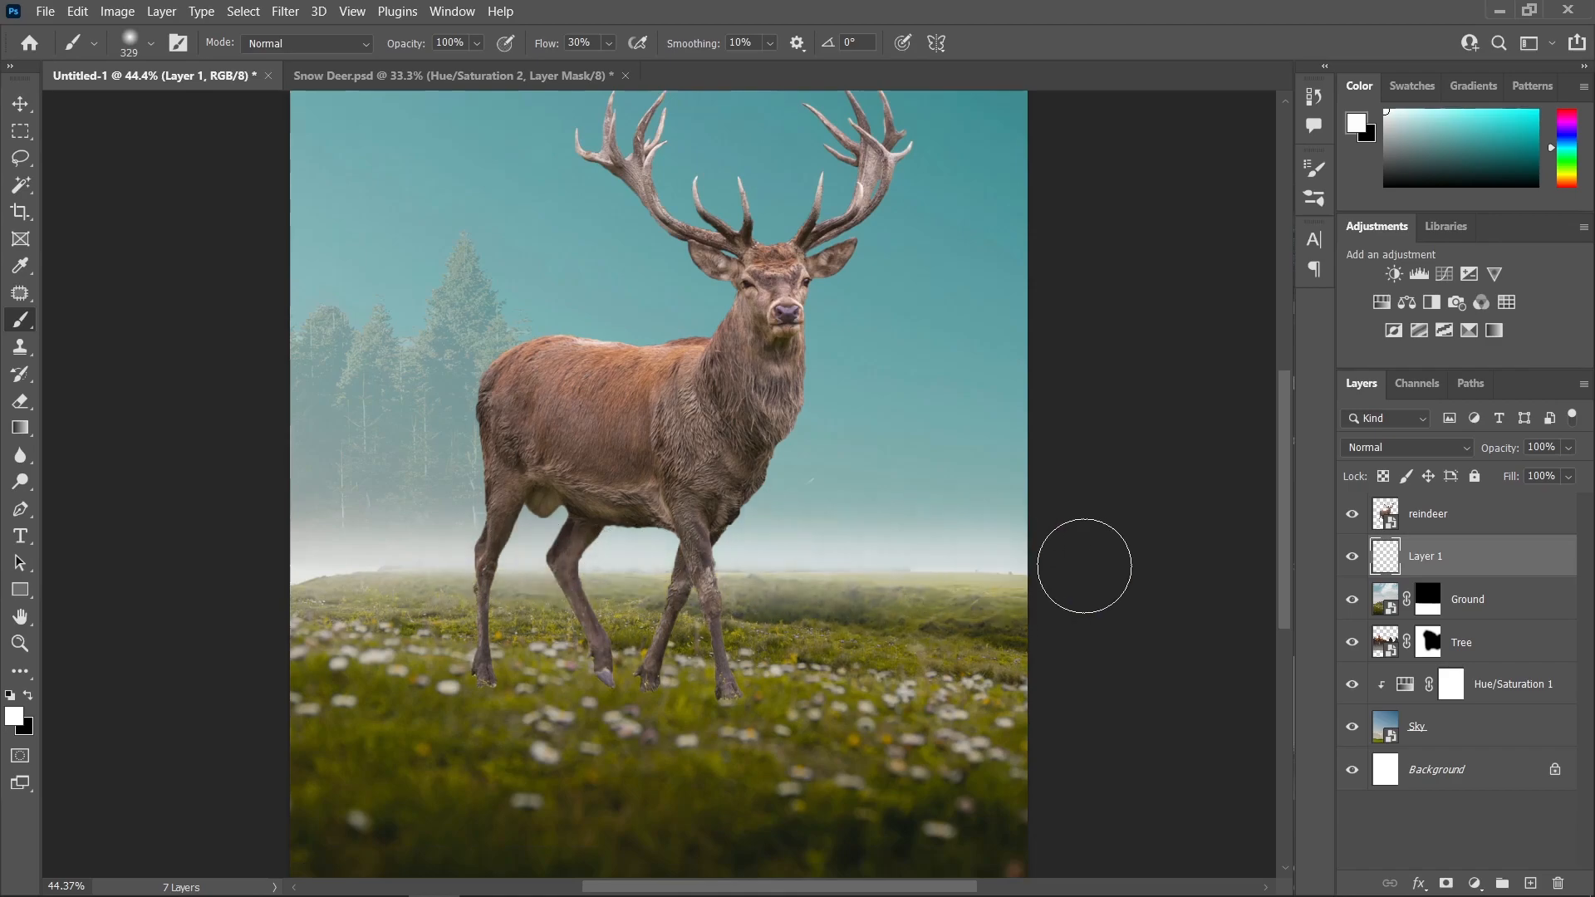
- Thicken the fog along the horizon behind the reindeer with a larger brush of about 591 px, and refine it with a 281 px brush
scroll(955, 557, "down", 1)
mouse_move(964, 550)
left_mouse_down()
mouse_move(1082, 565)
mouse_move(302, 570)
left_mouse_up()
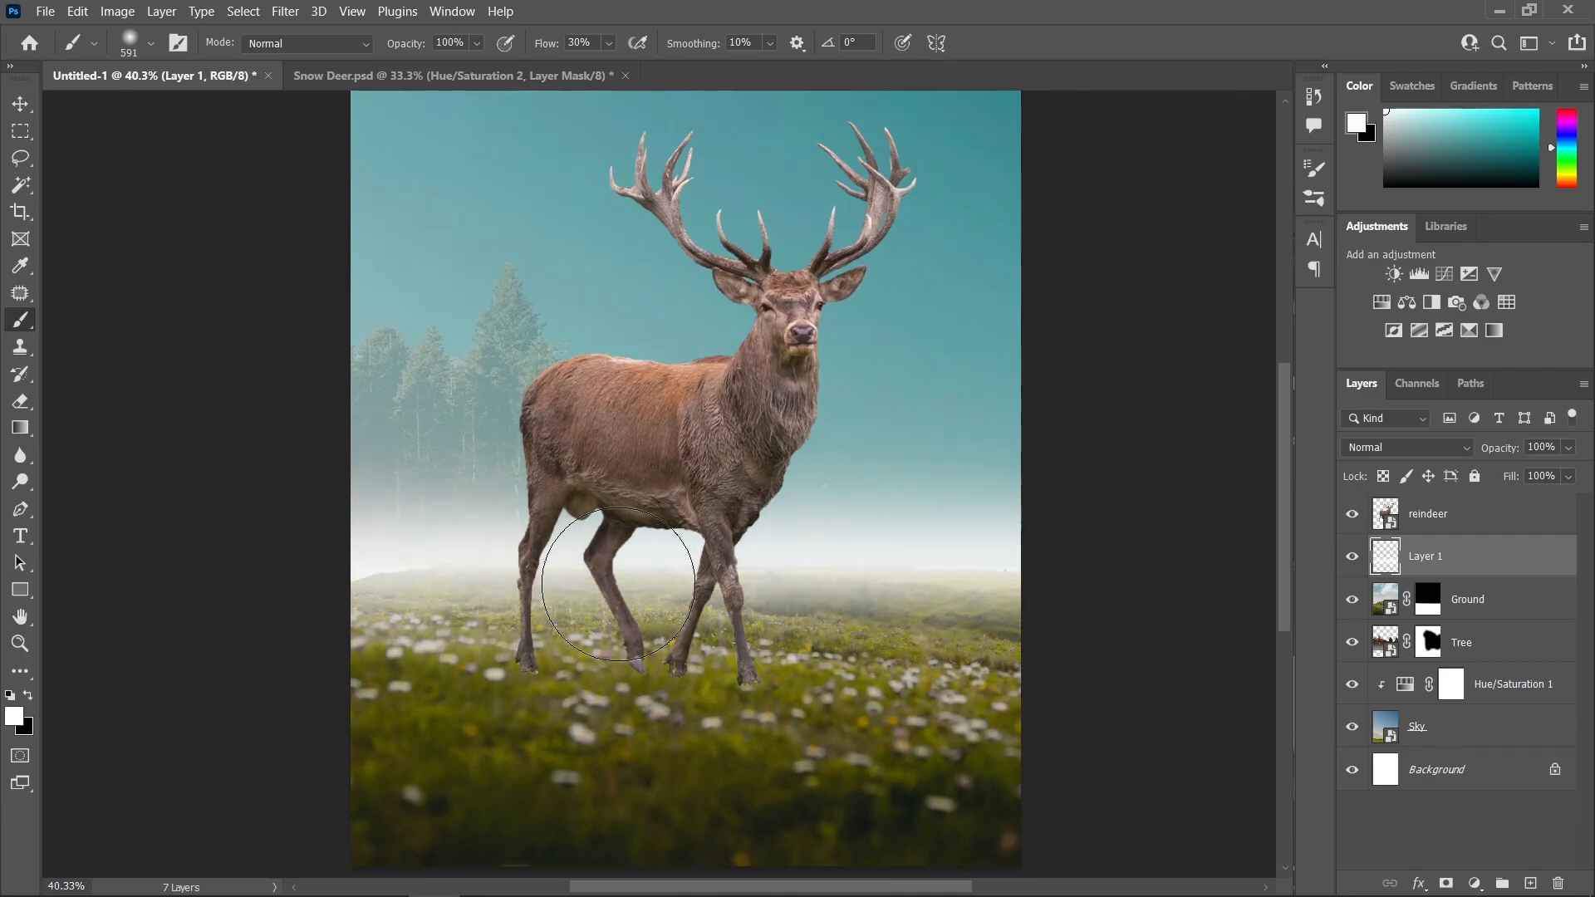
scroll(730, 595, "down", 3)
scroll(730, 595, "down", 1)
scroll(855, 582, "up", 5)
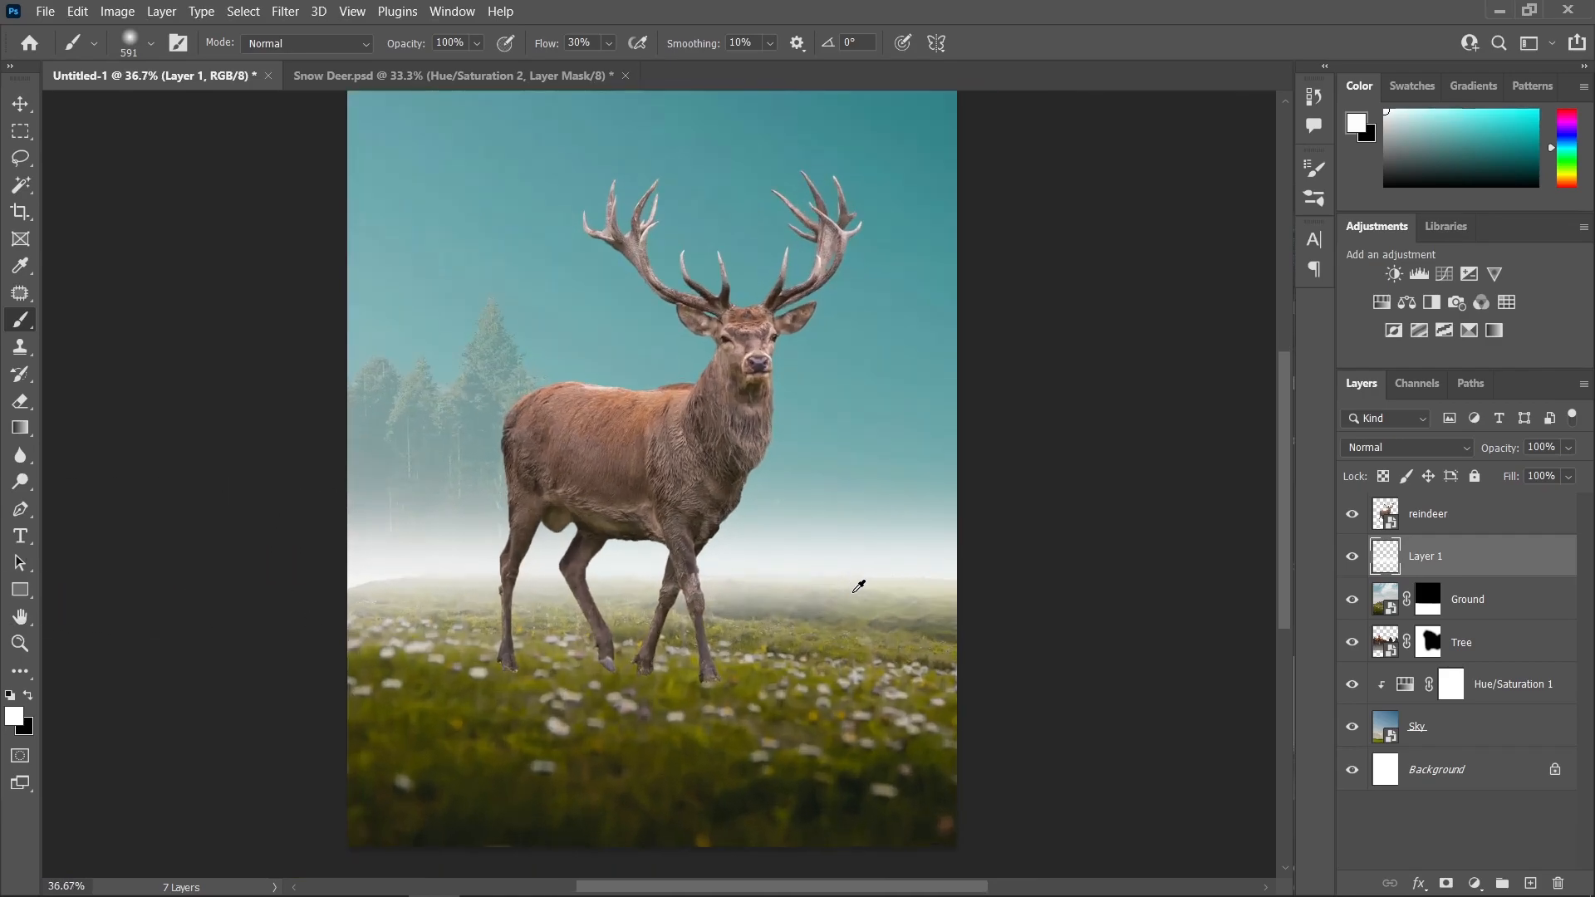
left_click_drag(656, 574, 541, 574)
scroll(362, 560, "up", 4)
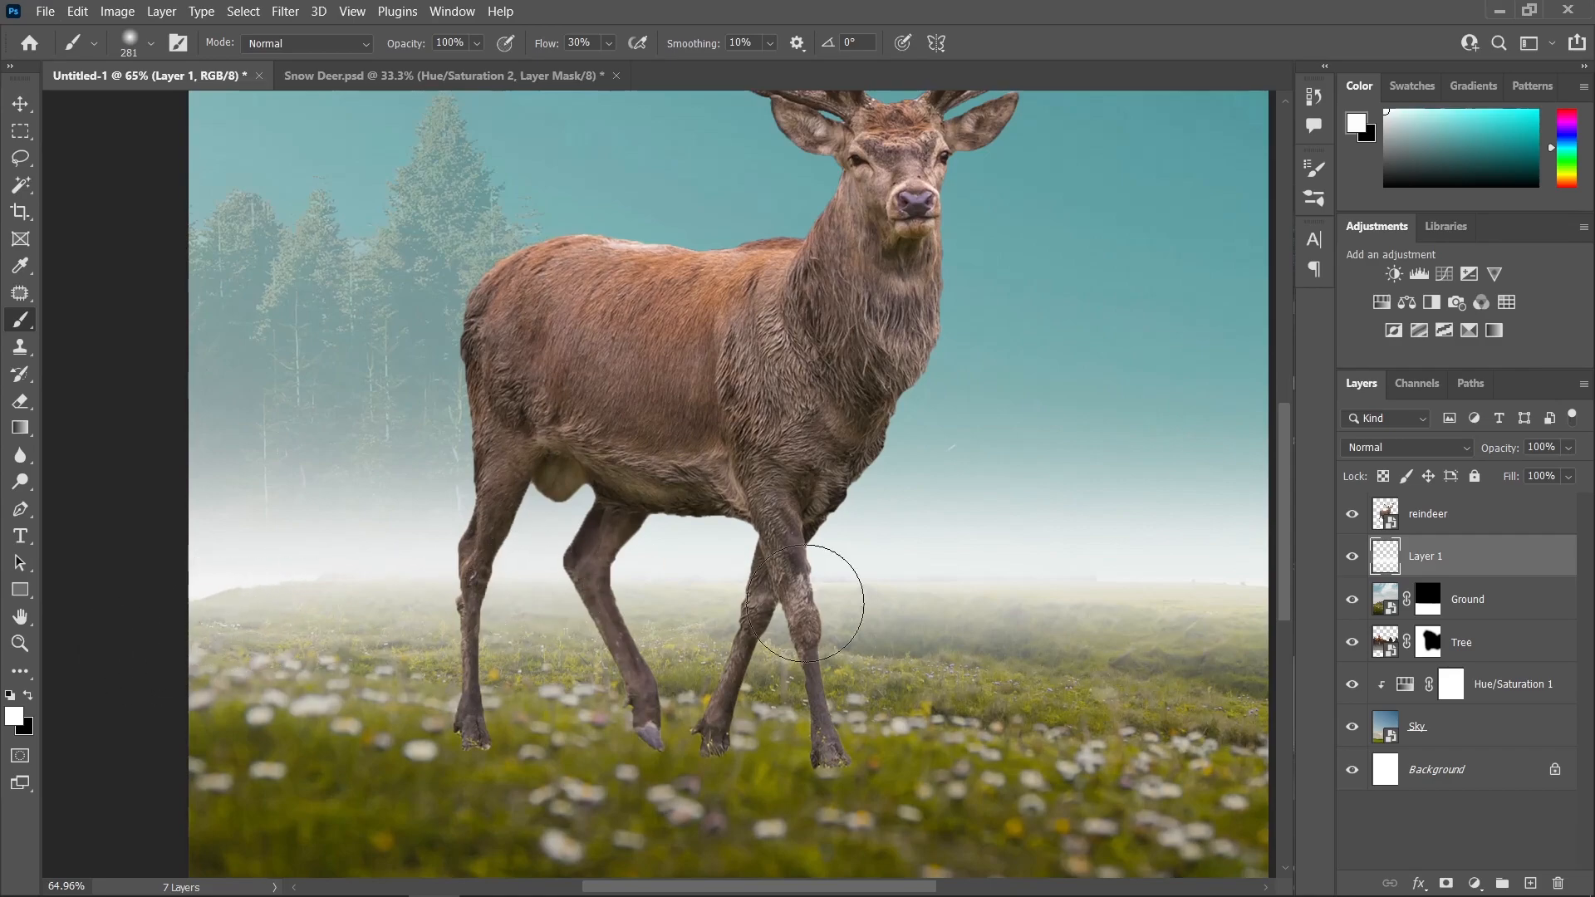
left_click_drag(1005, 565, 988, 555)
- Soften the meadow's horizon edge on the Ground layer mask with a black brush of about 121 px at 50% flow
left_click(1428, 600)
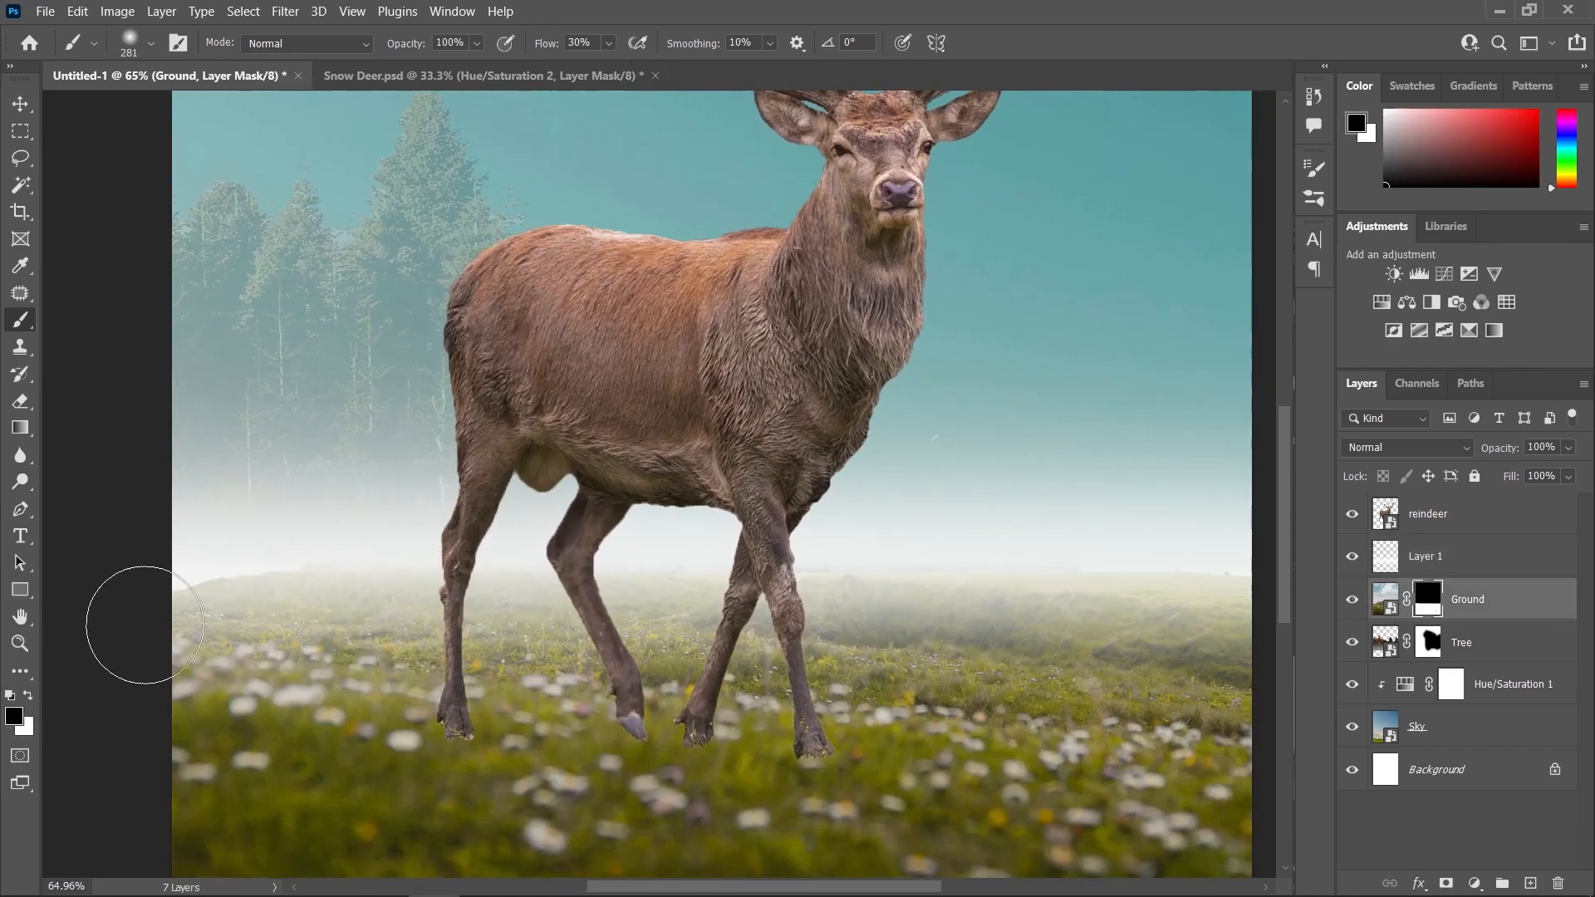
left_click(609, 42)
left_click_drag(626, 80, 632, 83)
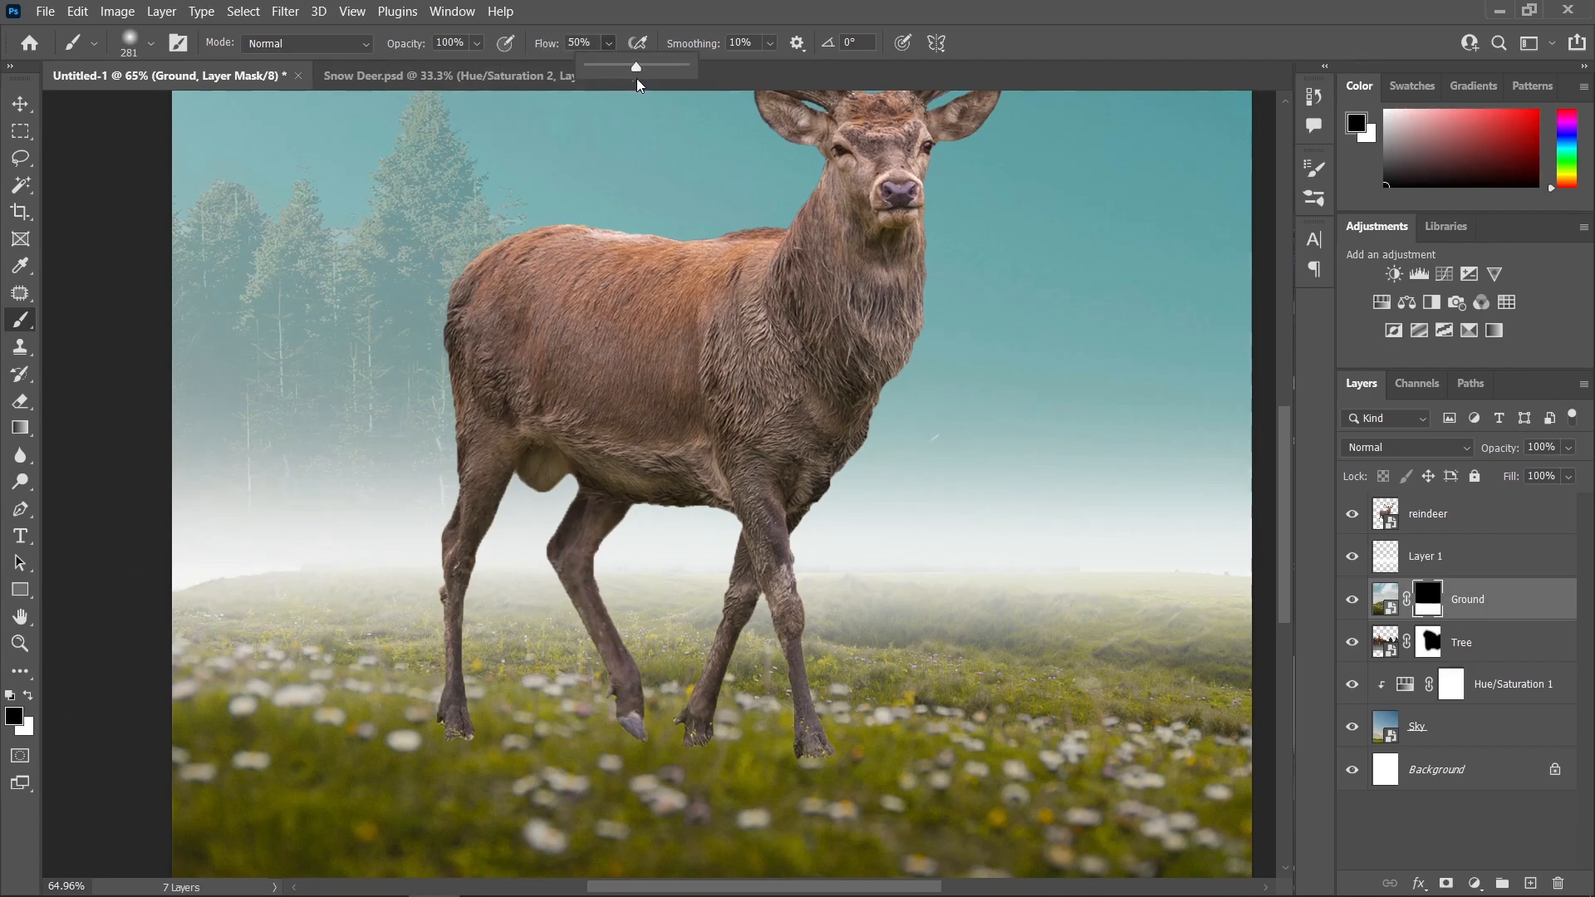
left_click_drag(669, 379, 578, 393)
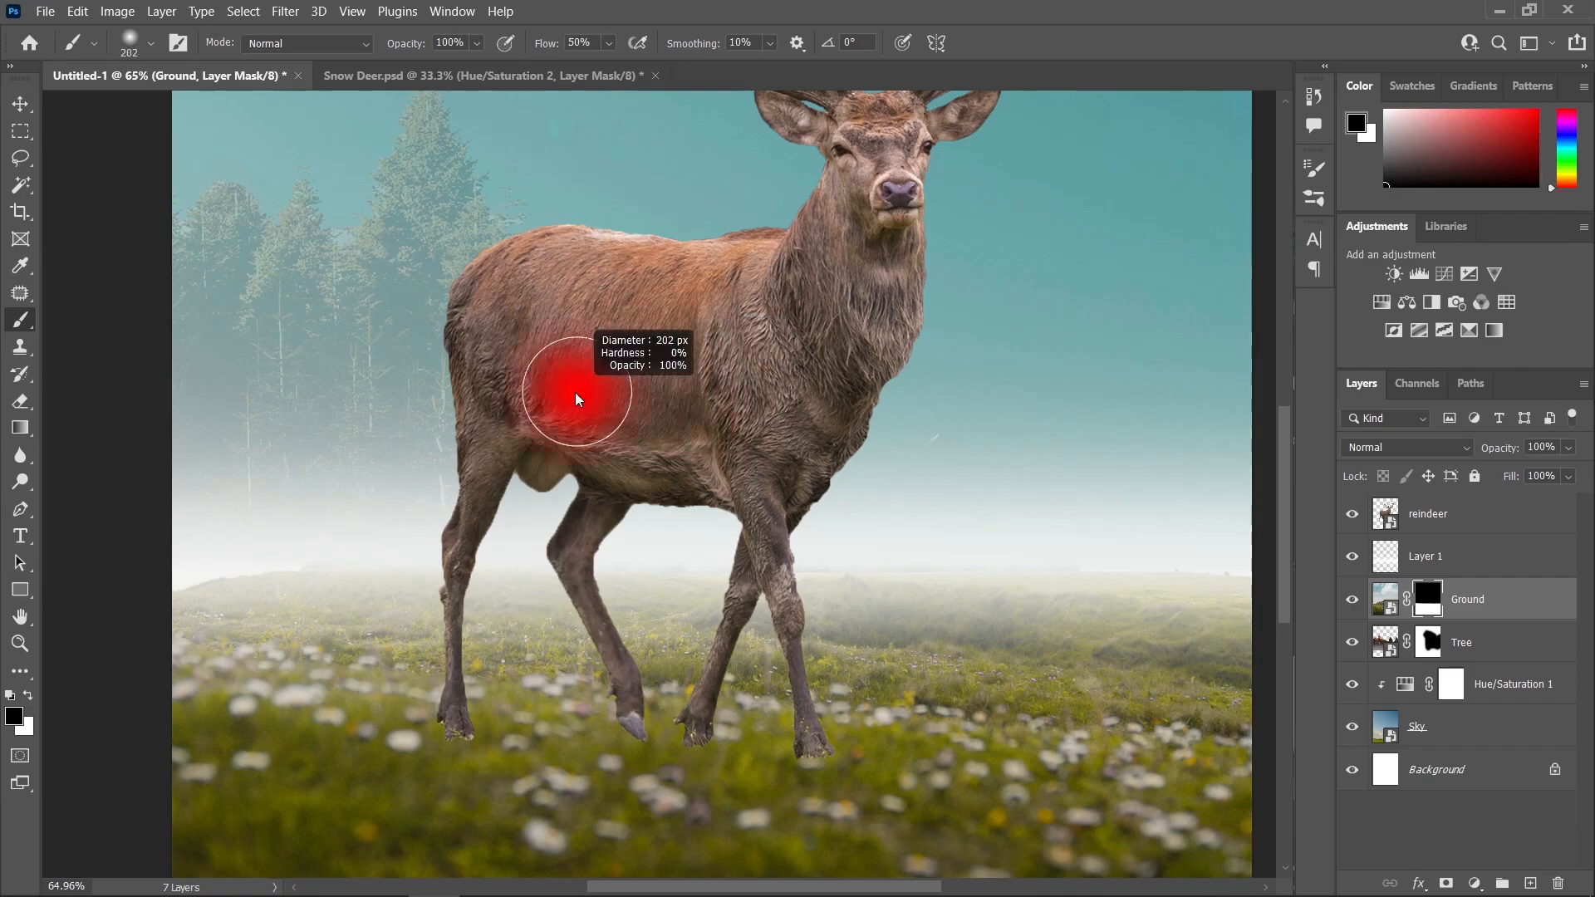
mouse_move(214, 545)
left_mouse_down()
mouse_move(199, 546)
mouse_move(232, 559)
left_mouse_up()
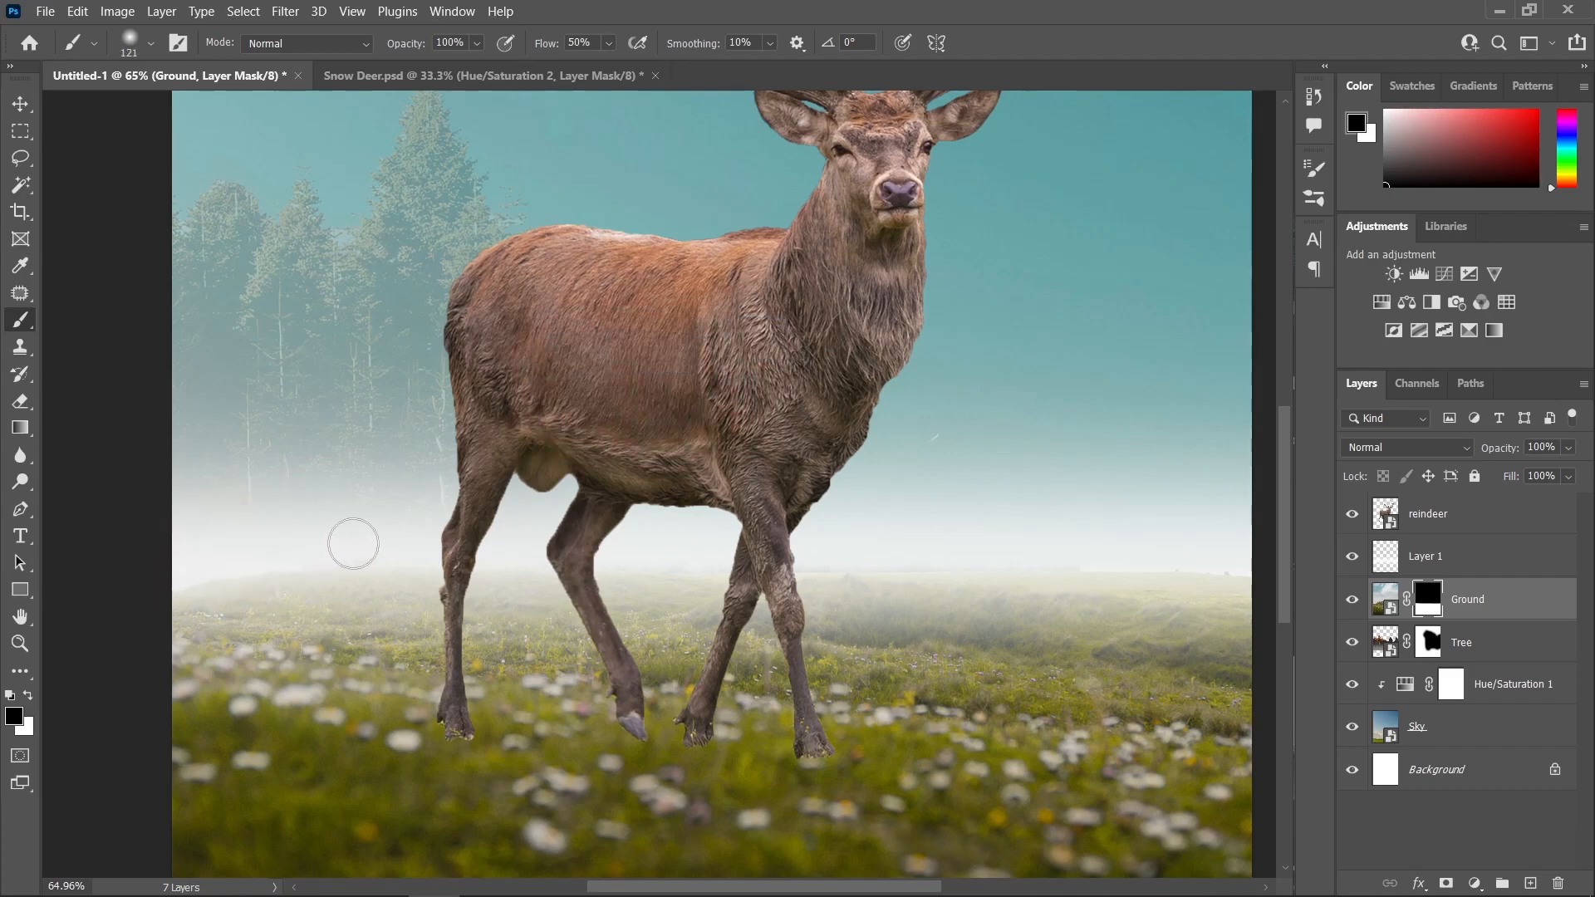
left_click_drag(813, 496, 593, 505)
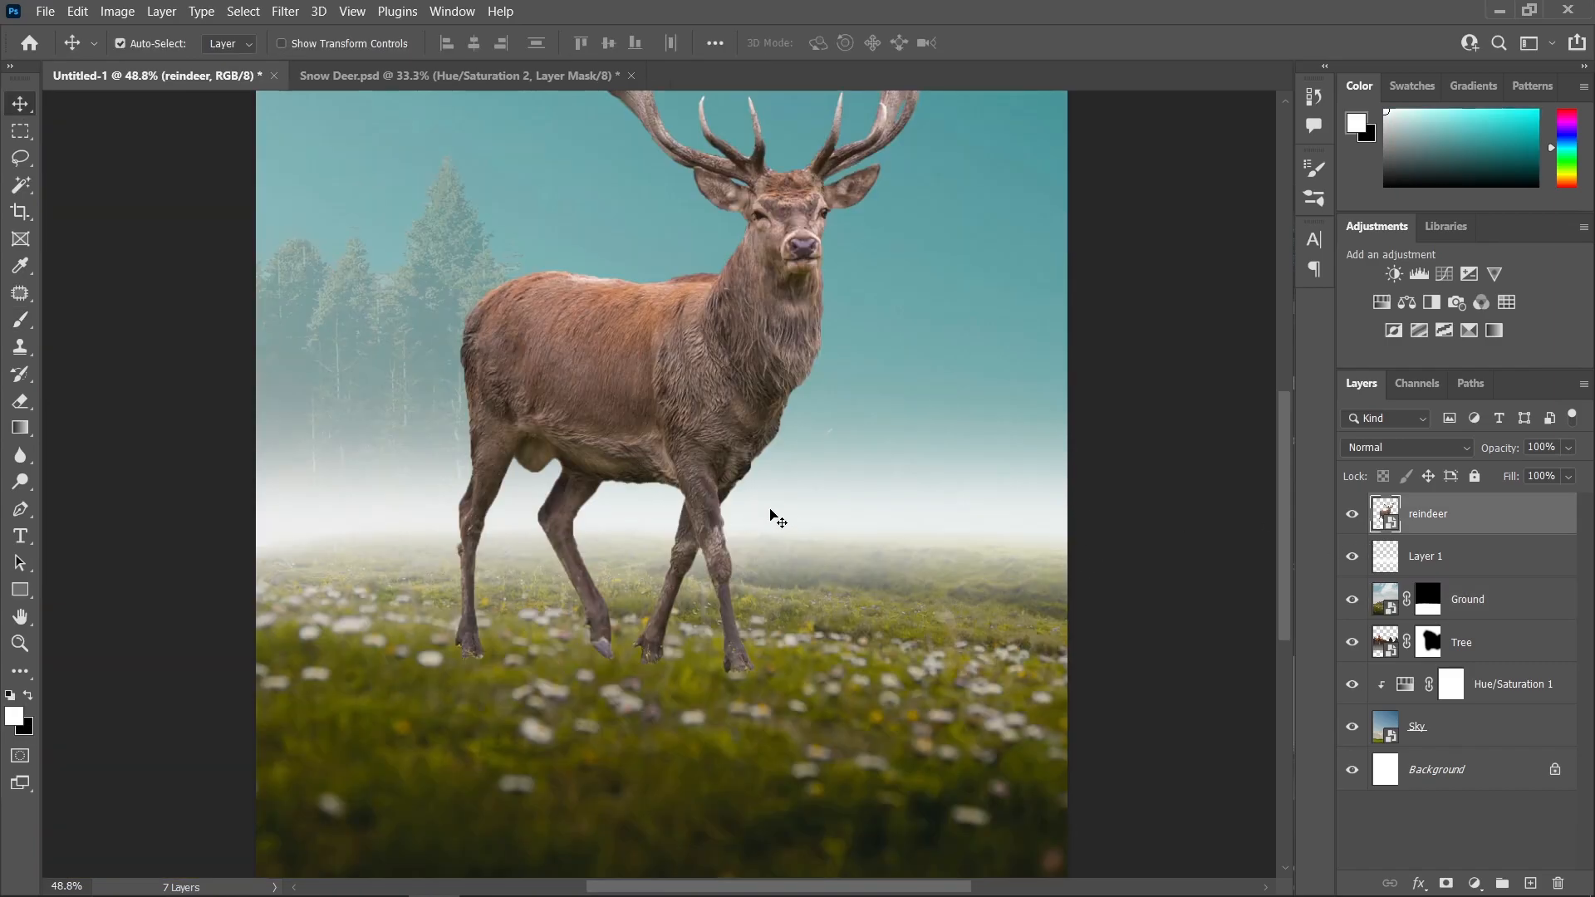
- Add a layer mask to the reindeer layer for blending its hooves into the grass
scroll(765, 521, "down", 1)
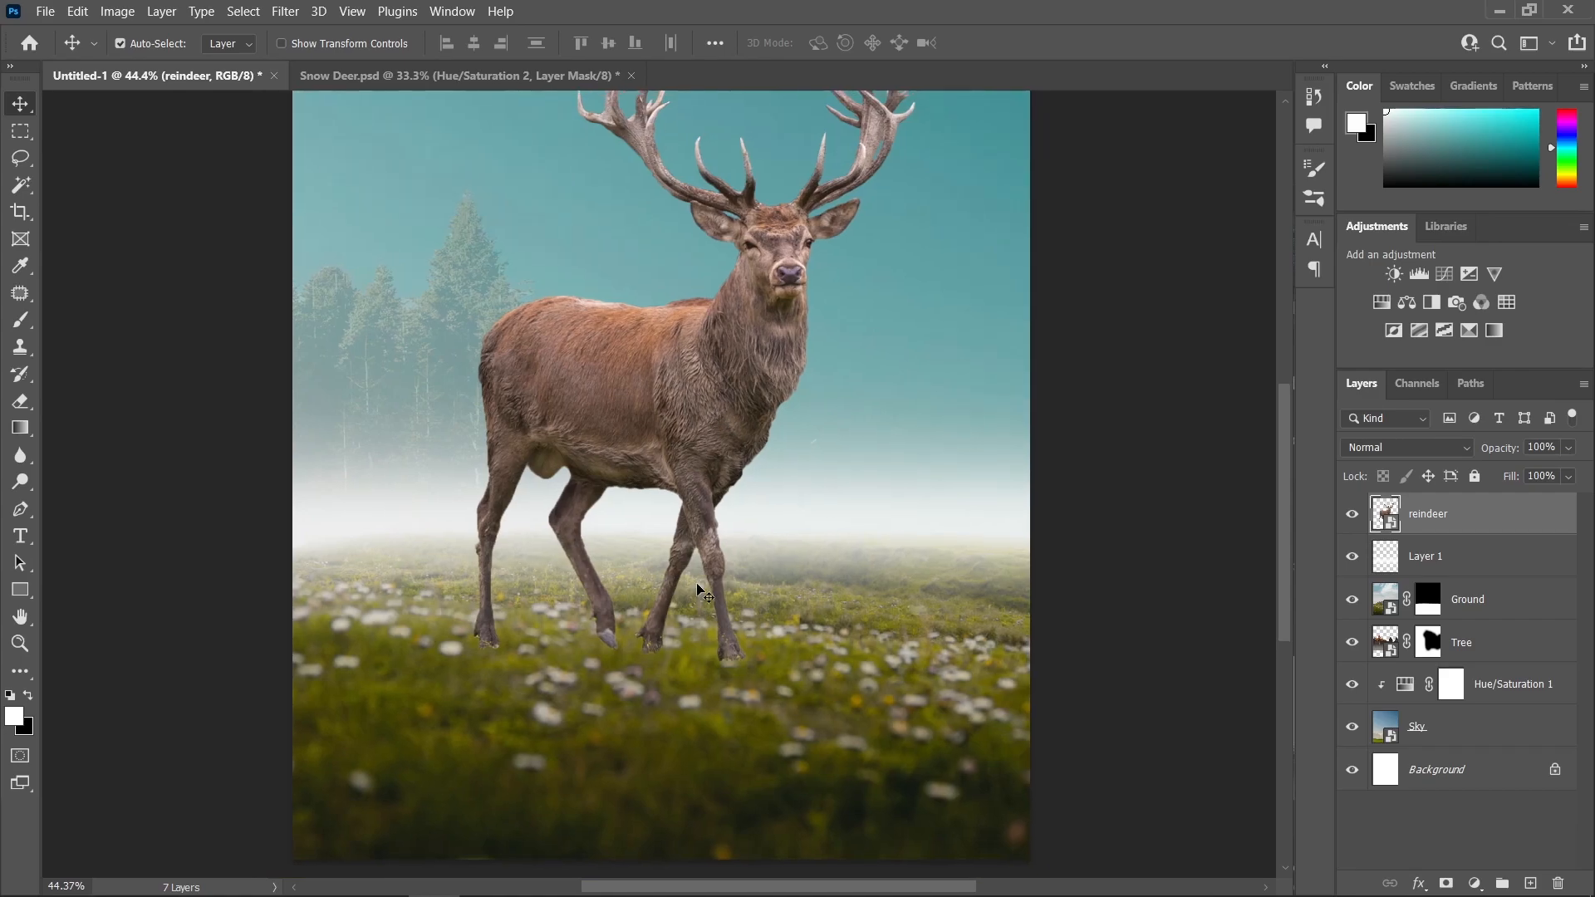
scroll(716, 613, "up", 1)
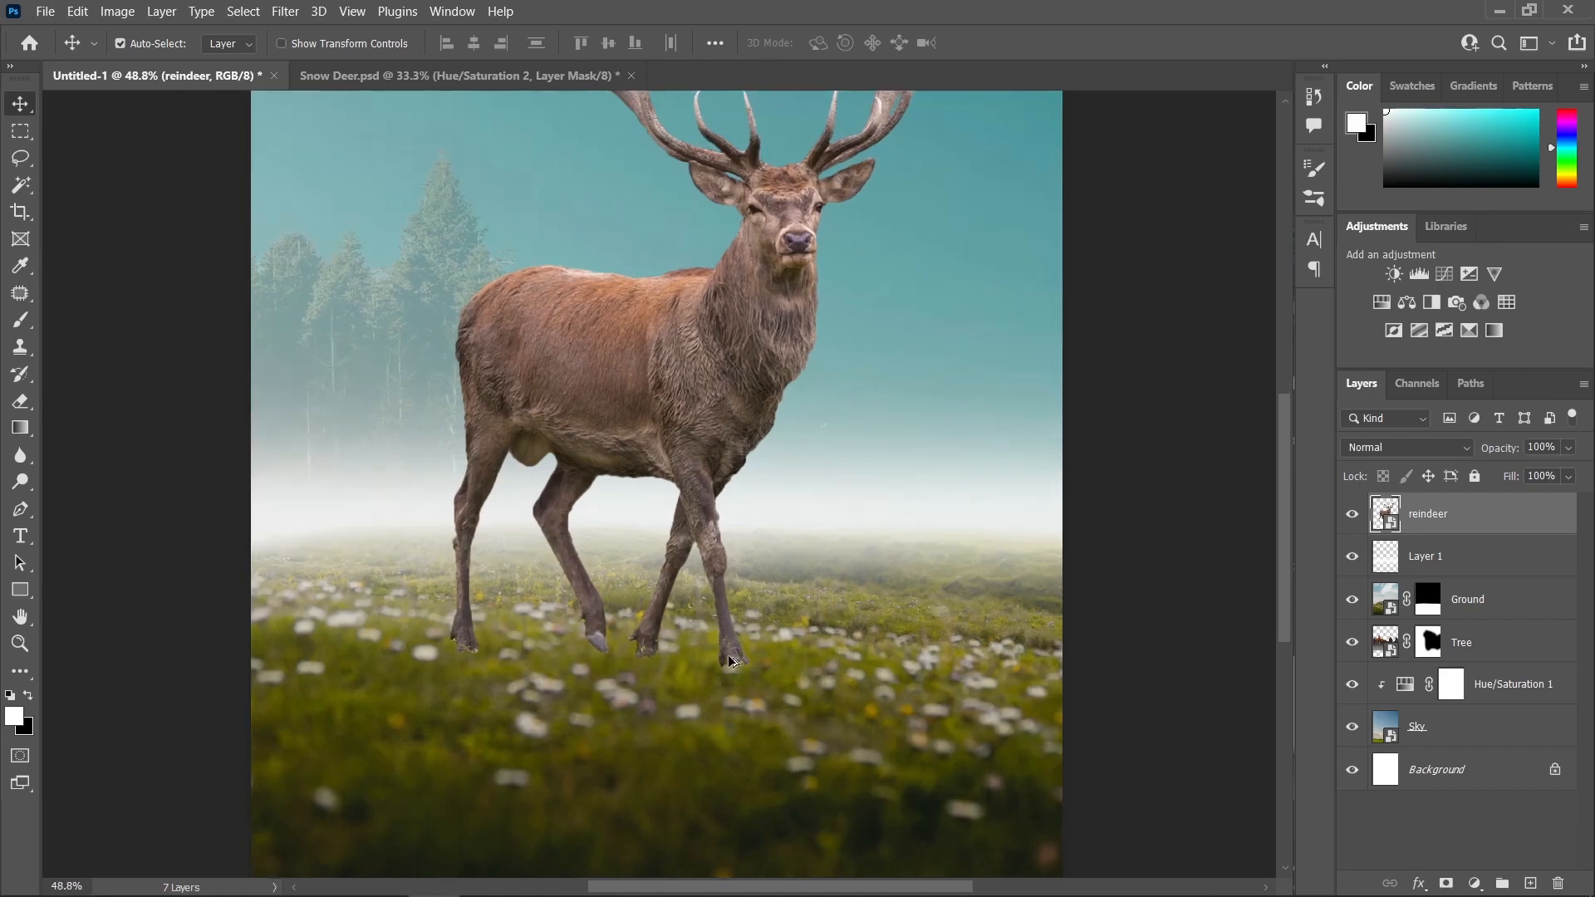
scroll(730, 661, "up", 2)
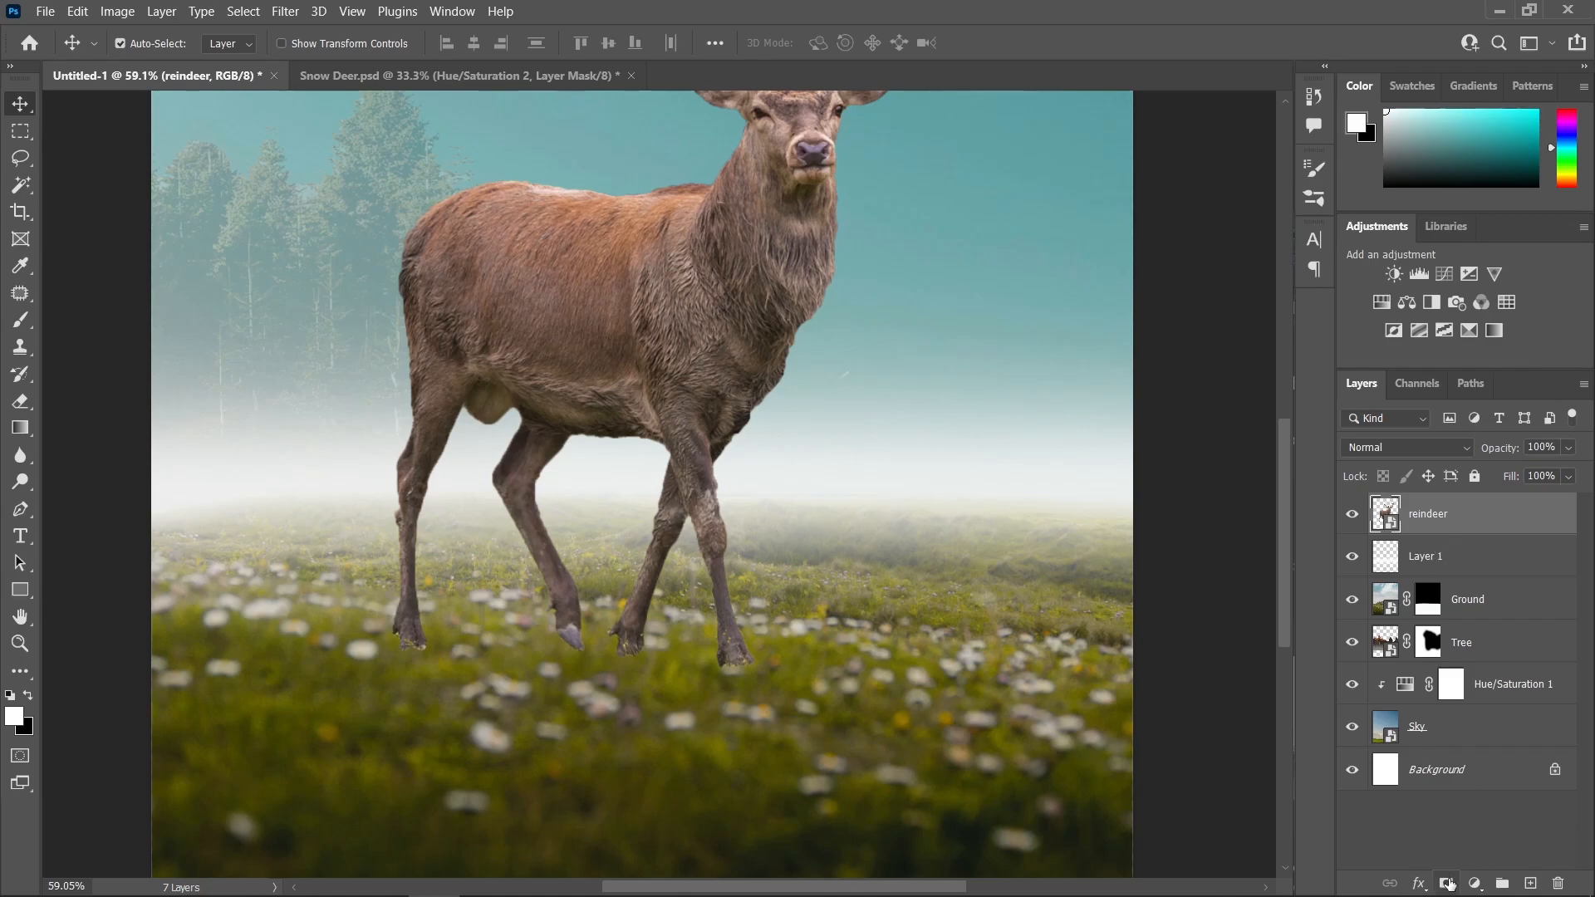
left_click(1447, 884)
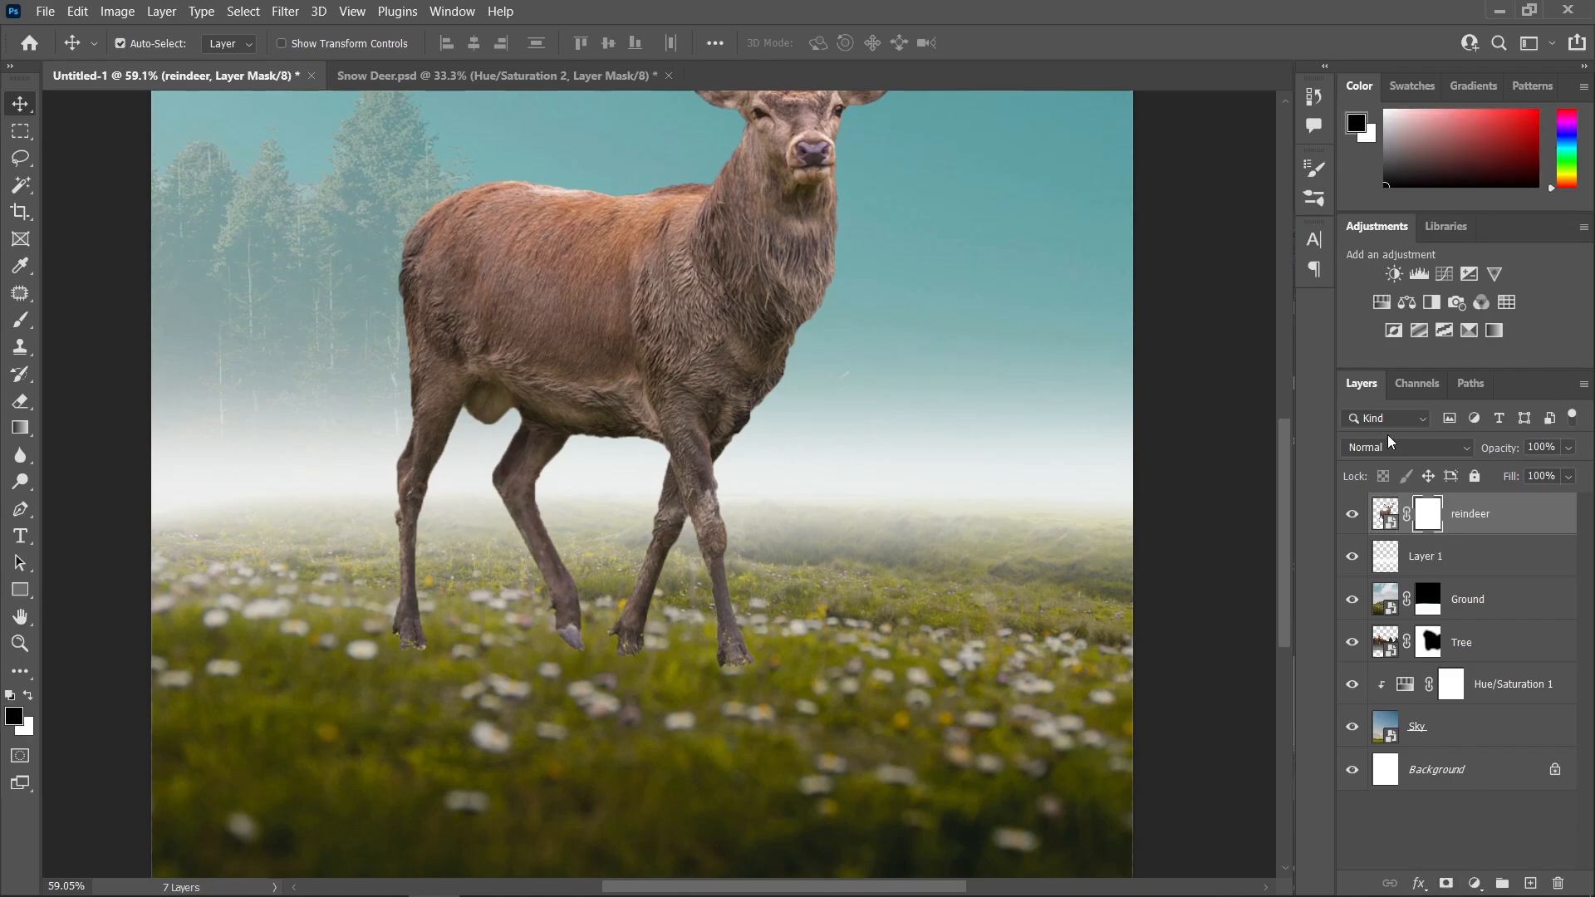
- Choose brush 2 from the Grass Photoshop Brushes 3 set and set its size to 142 px
left_click(6, 314)
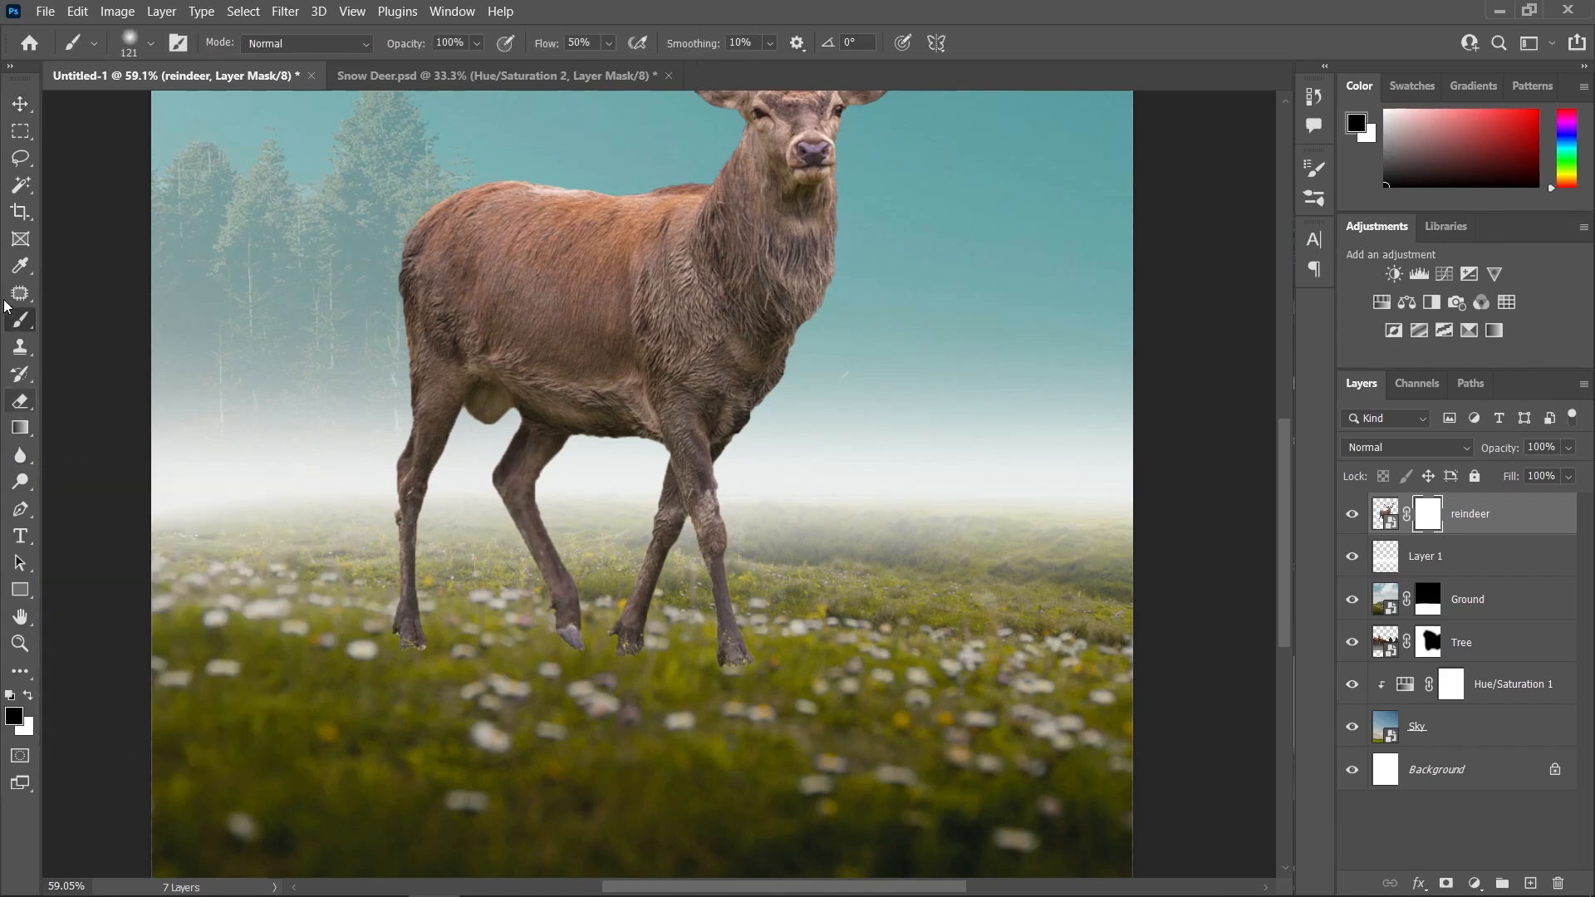
right_click(21, 319)
left_click(1314, 198)
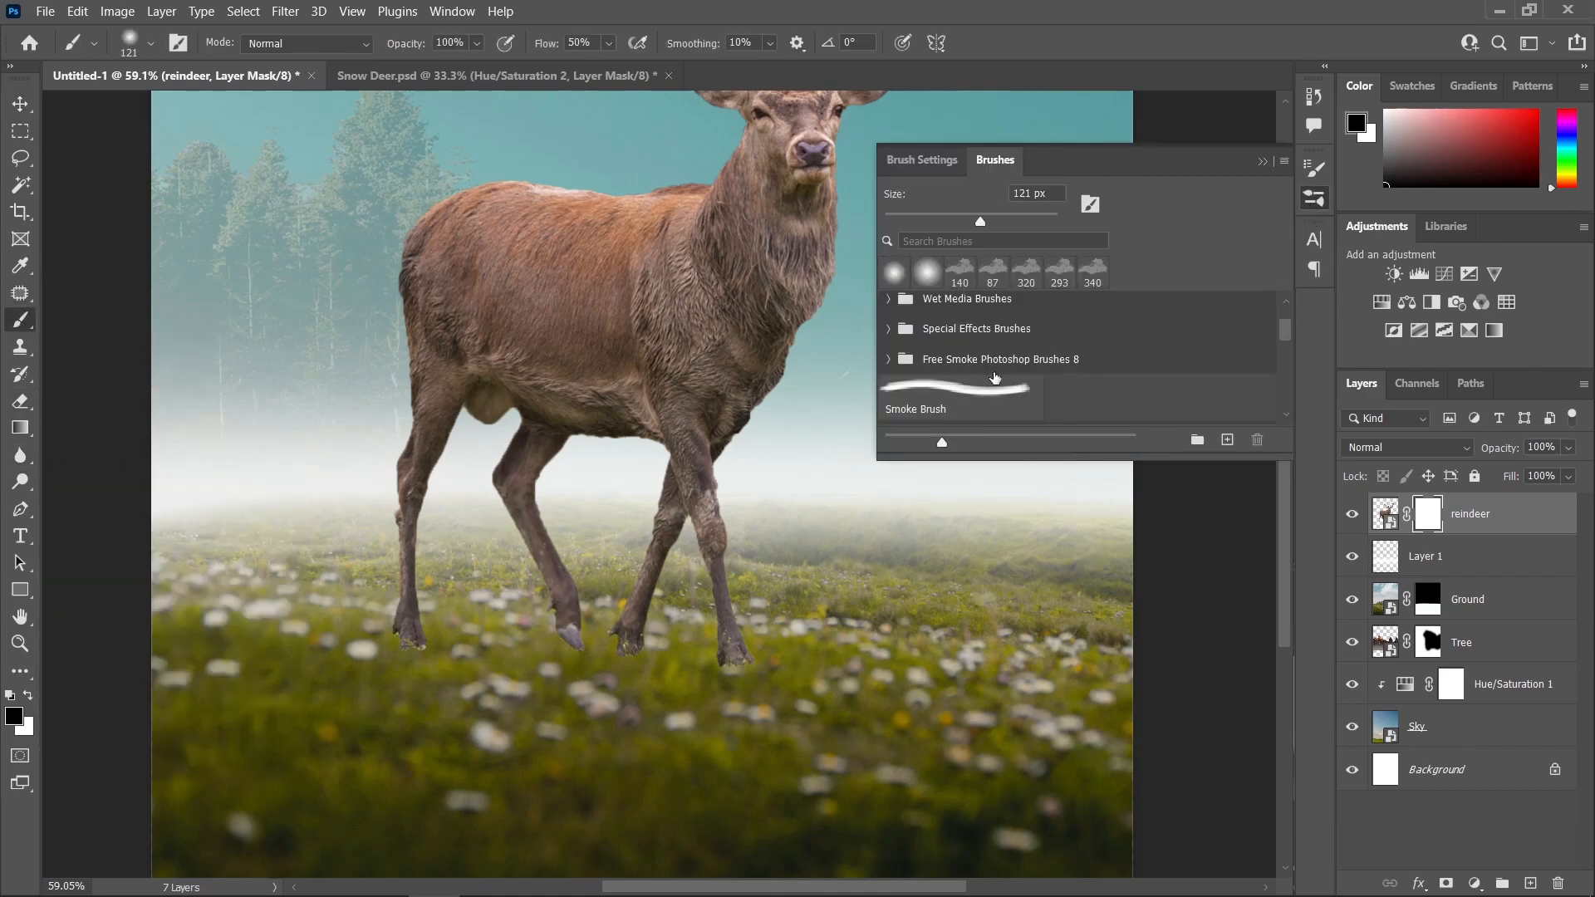
scroll(1136, 395, "down", 2)
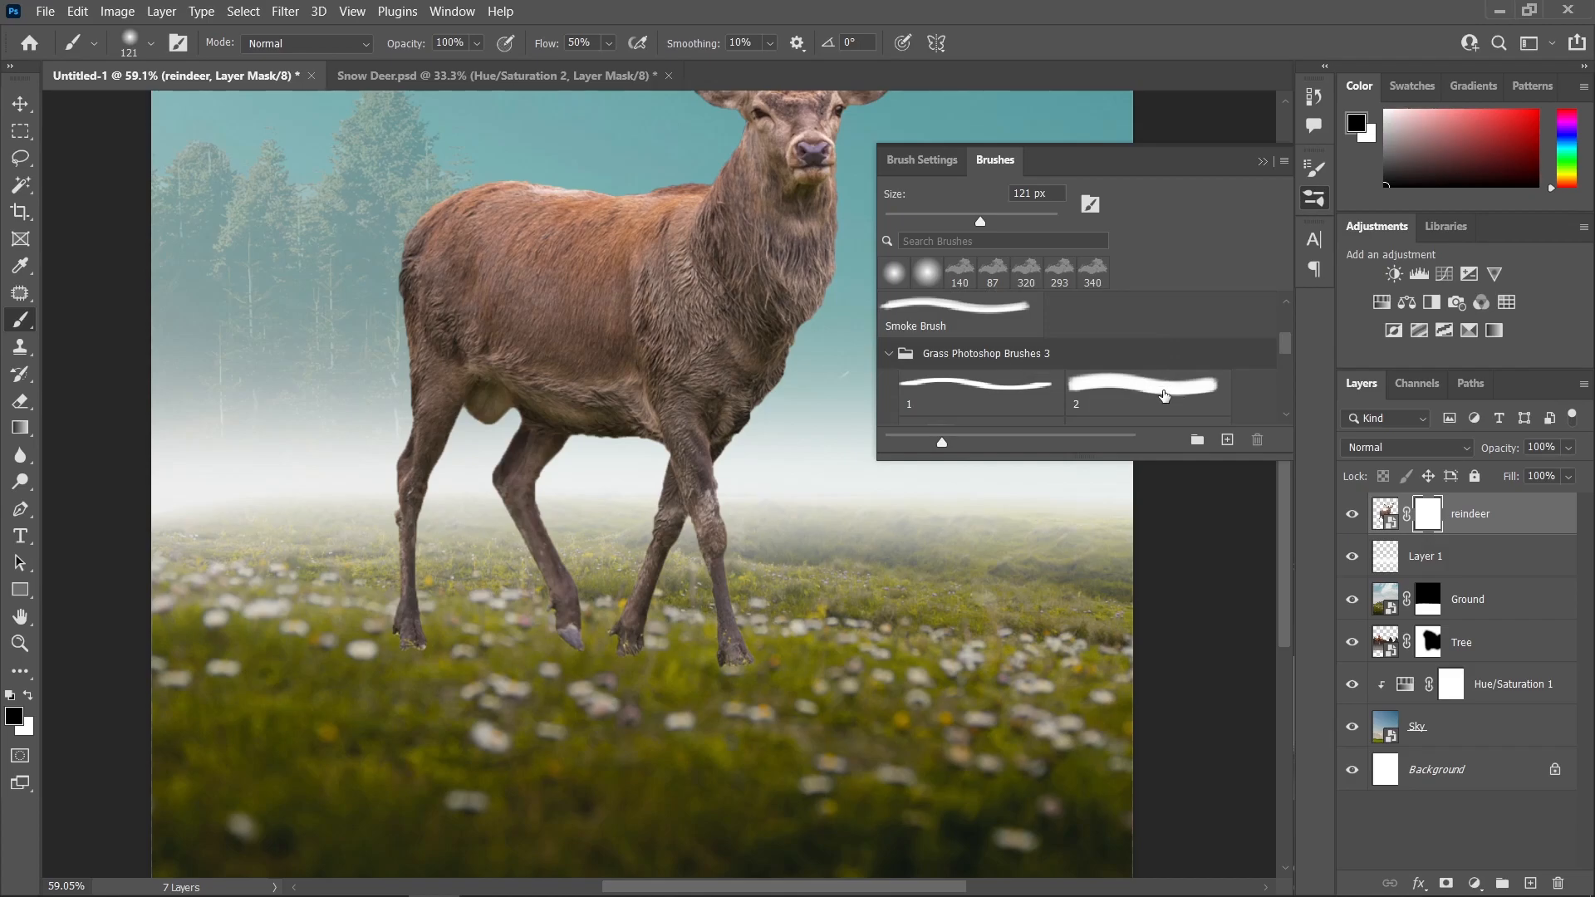
left_click(1159, 396)
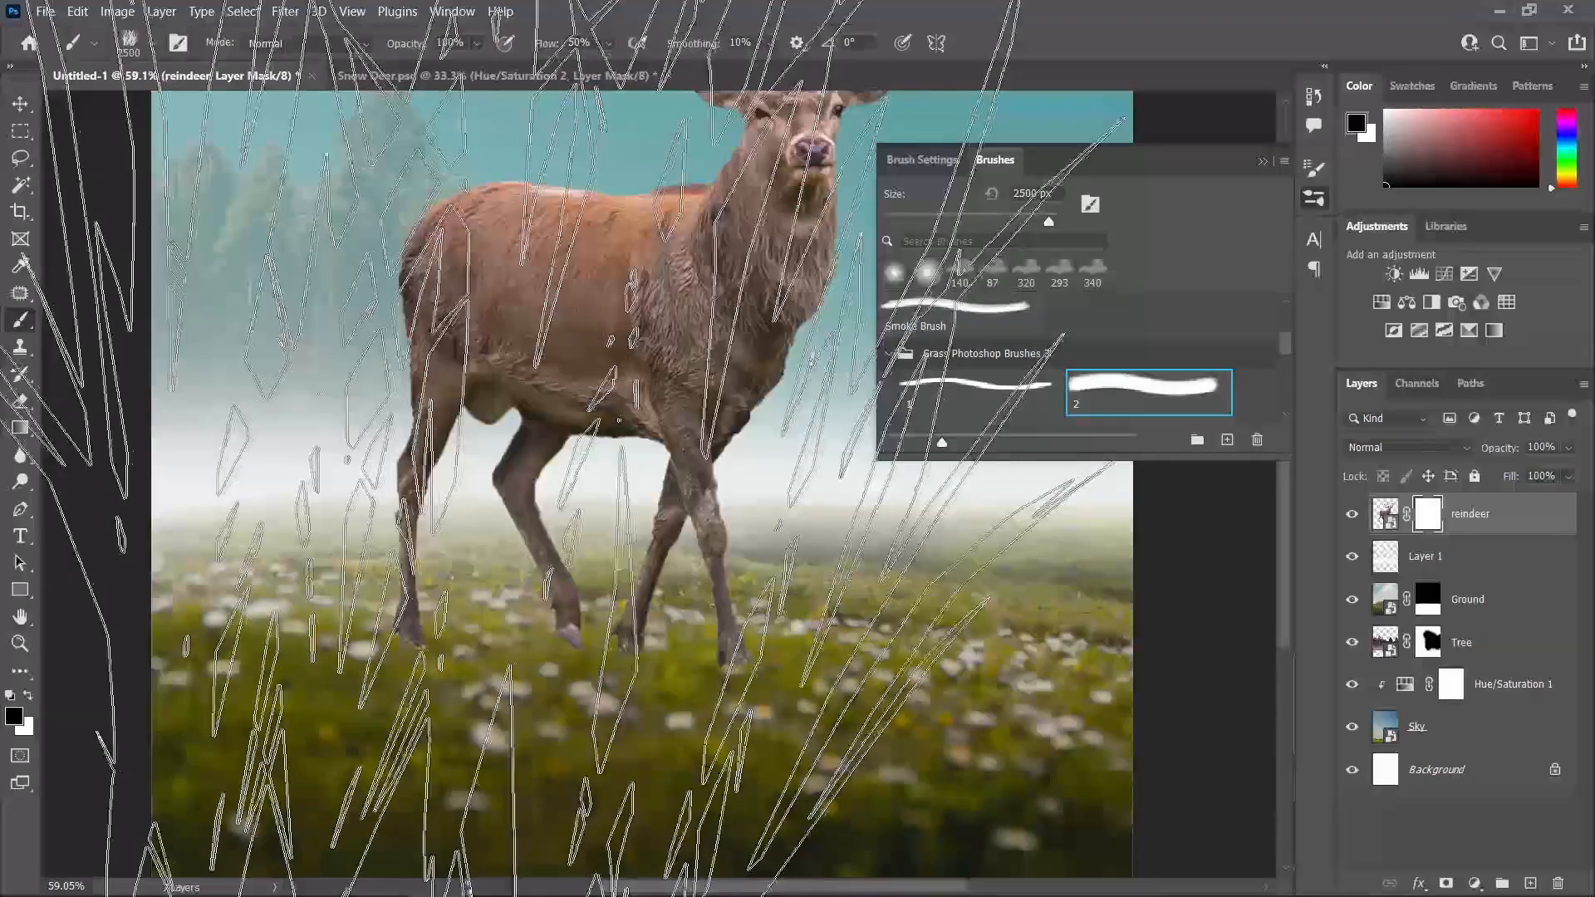
left_click_drag(942, 220, 900, 218)
left_click_drag(670, 578, 708, 581)
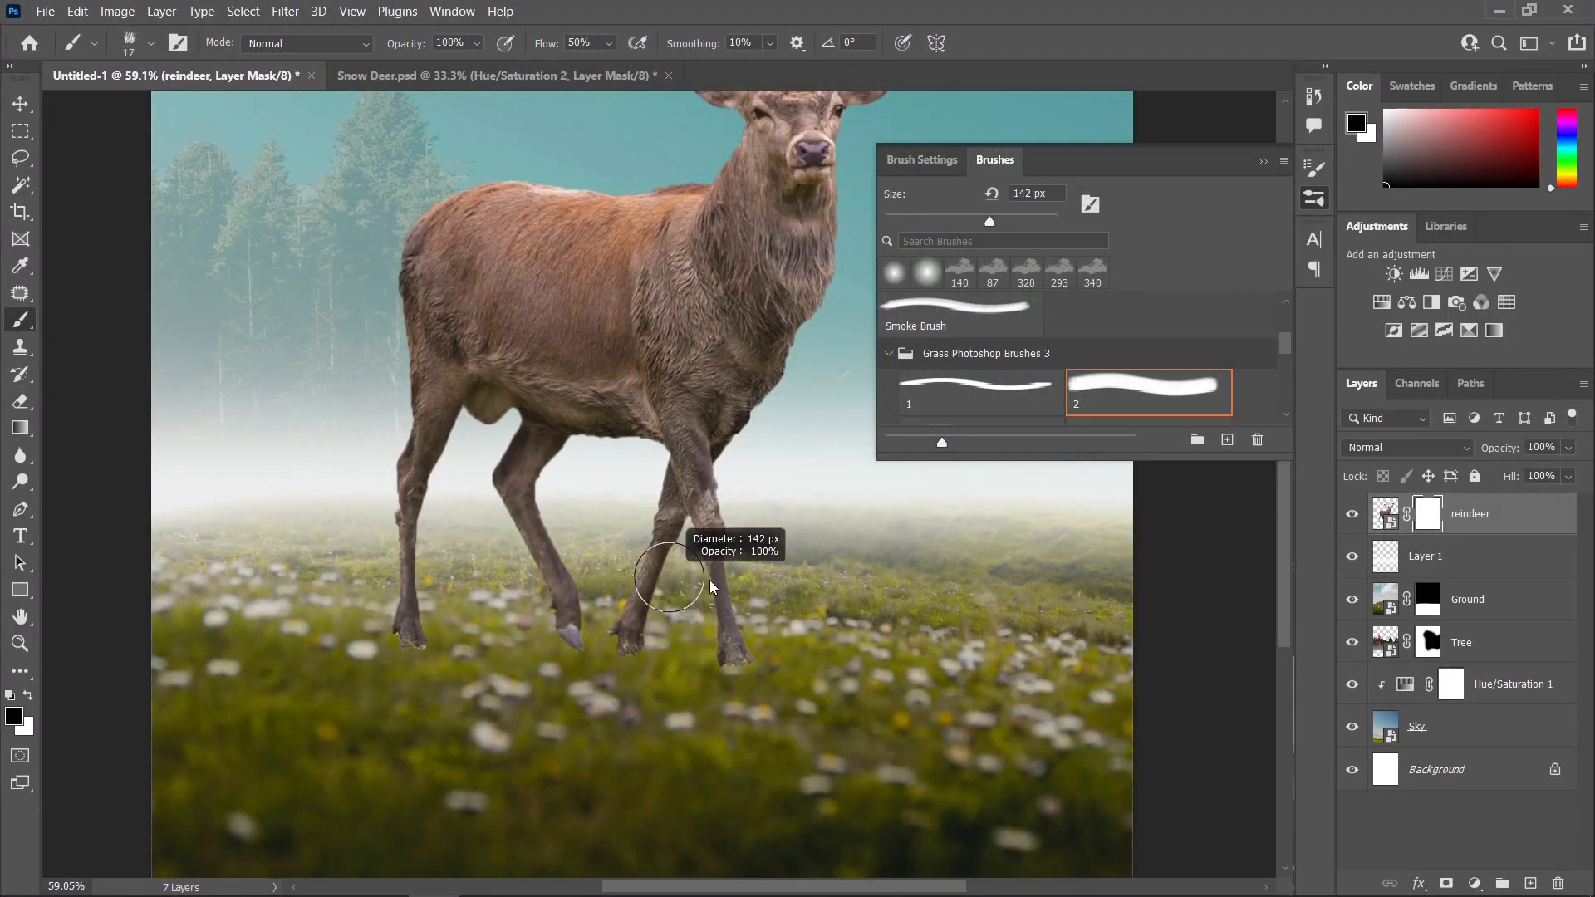
scroll(708, 583, "up", 1)
scroll(708, 584, "down", 1)
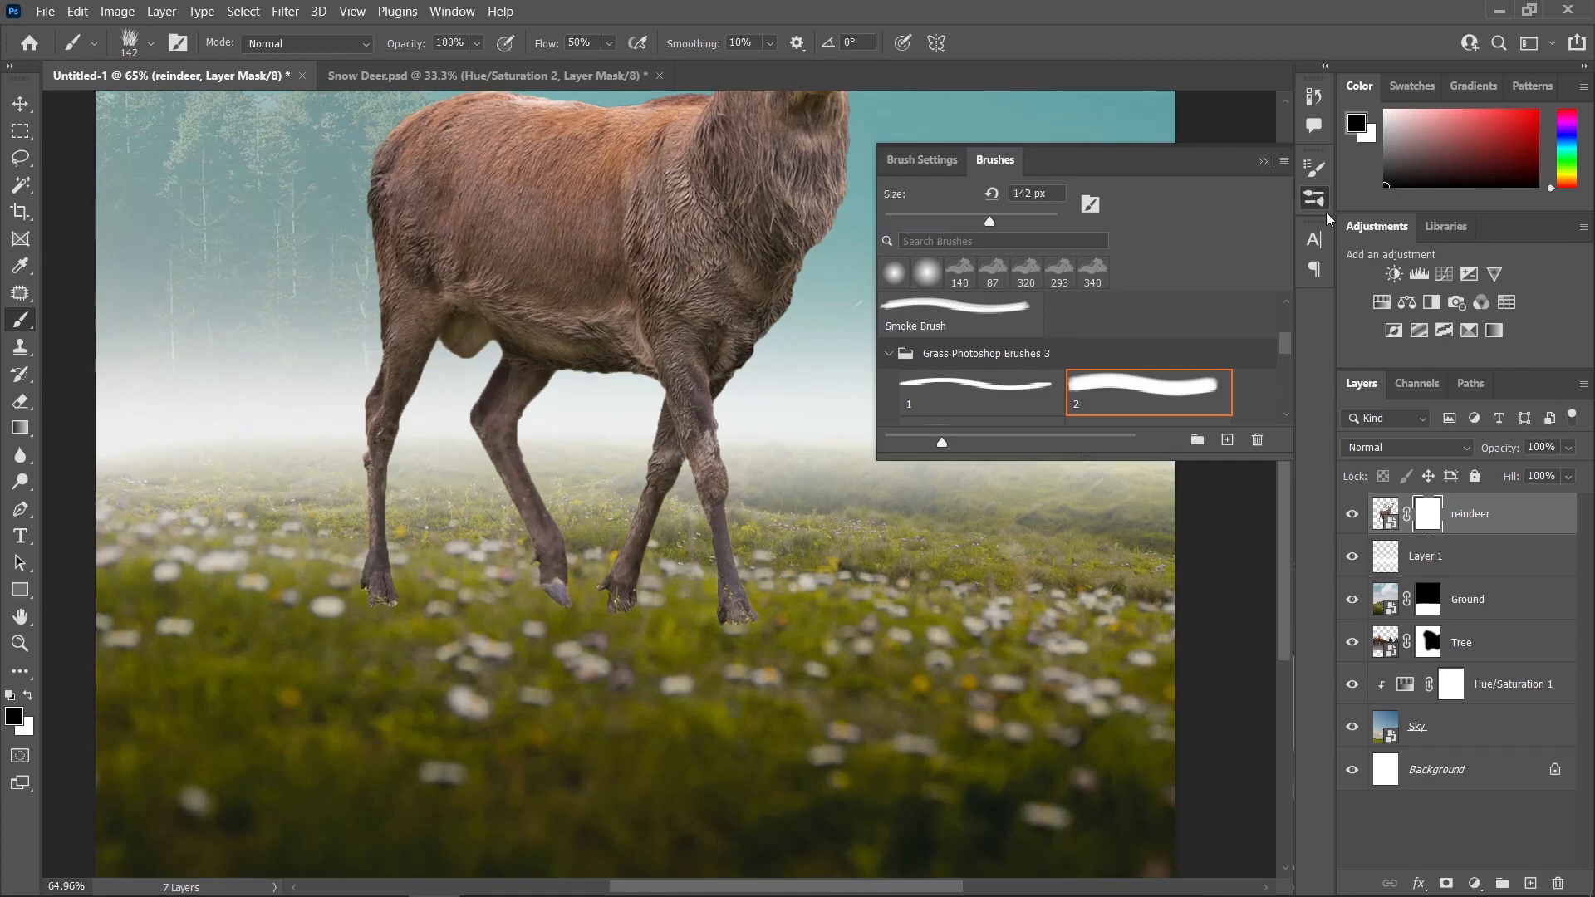
- Hide the brush presets and show them again
left_click(1261, 165)
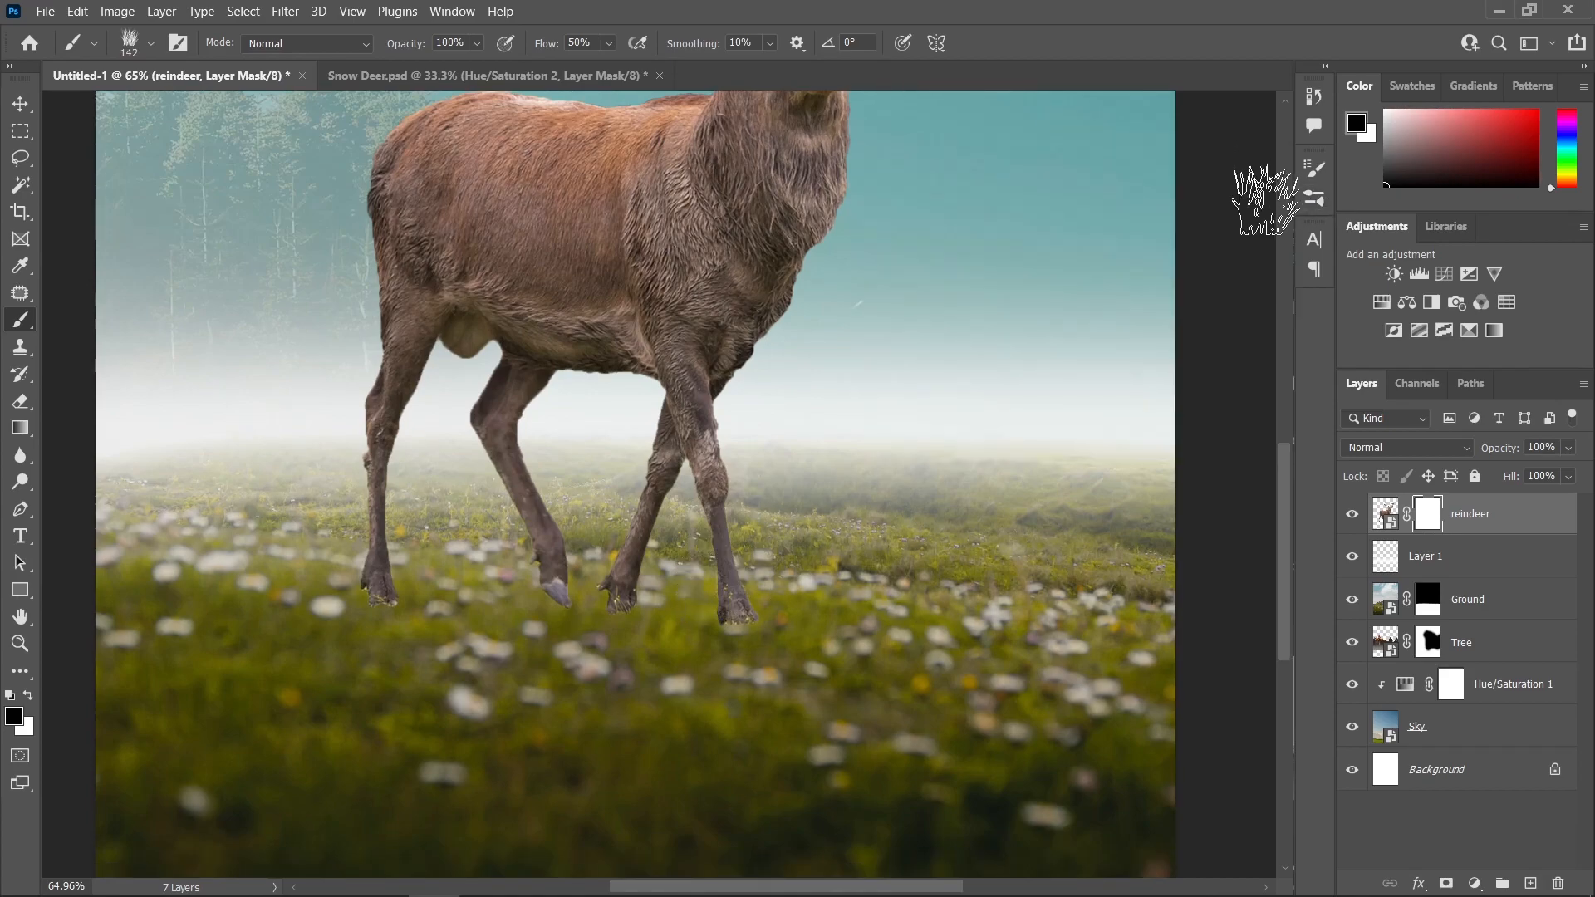
left_click(453, 12)
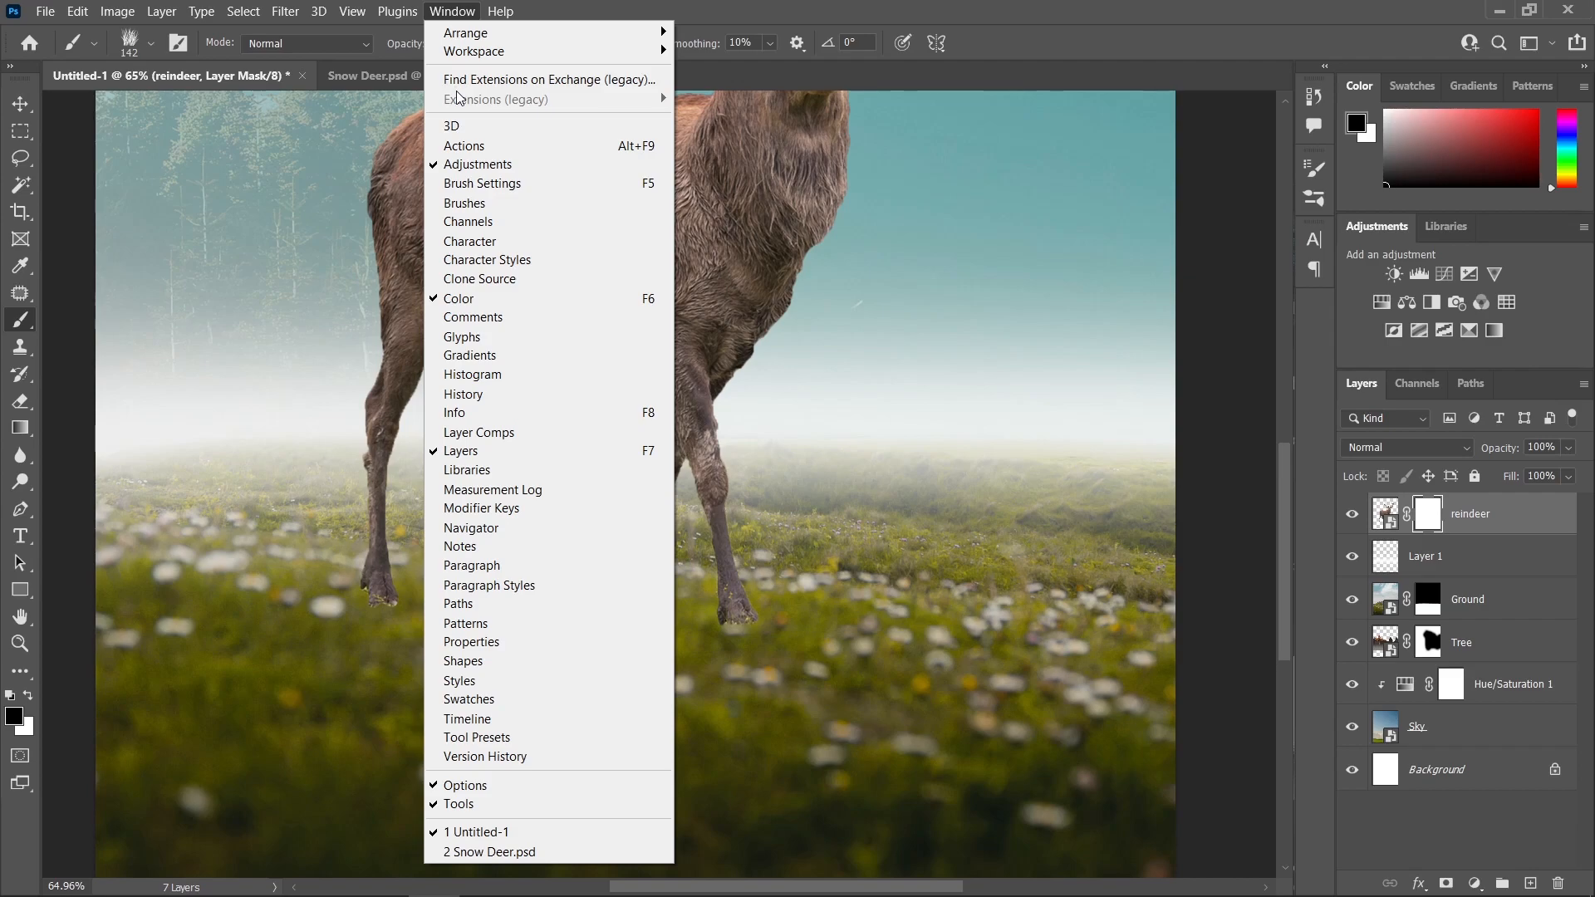
left_click(495, 203)
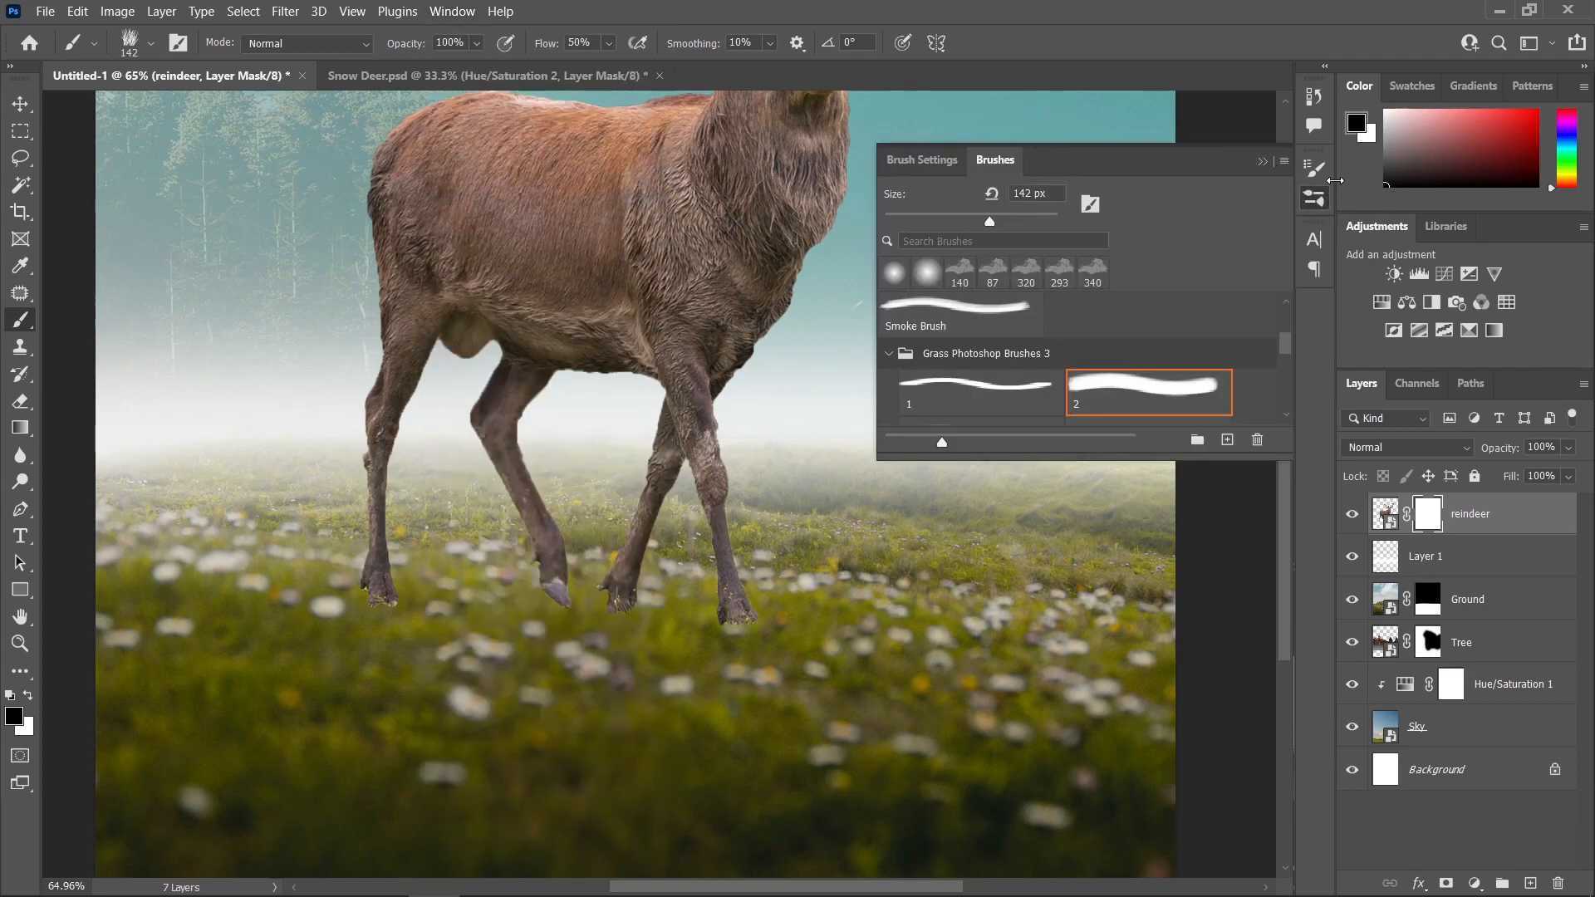
- Blend the reindeer's hooves into the meadow by painting its layer mask black with the grass brush at about 89 to 111 px
left_click(1264, 166)
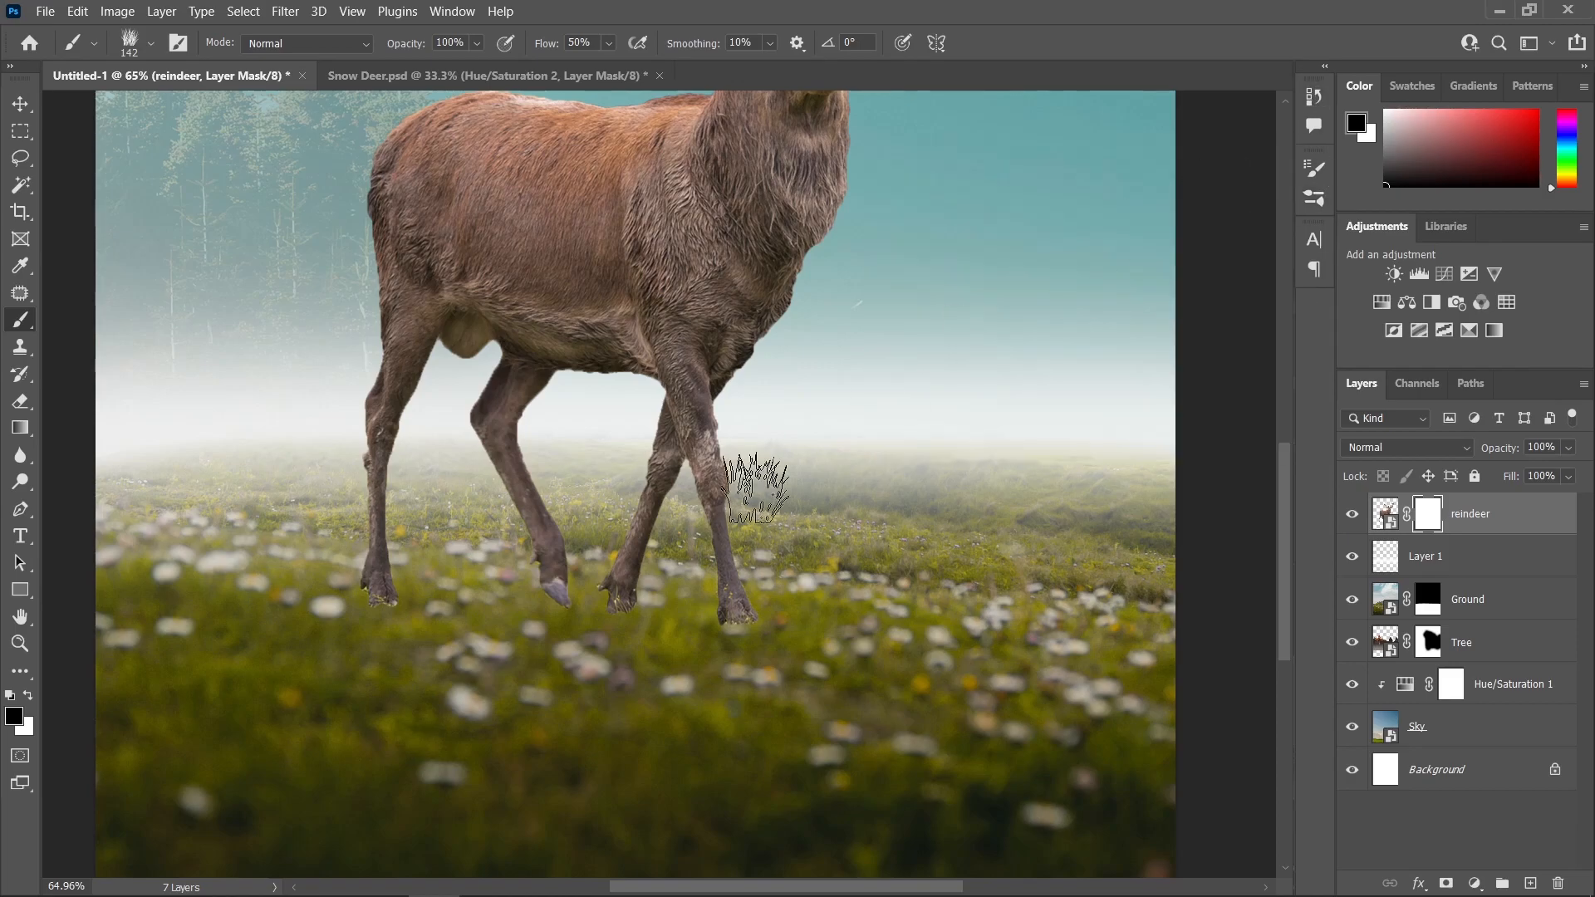
scroll(652, 570, "up", 2)
scroll(651, 573, "up", 2)
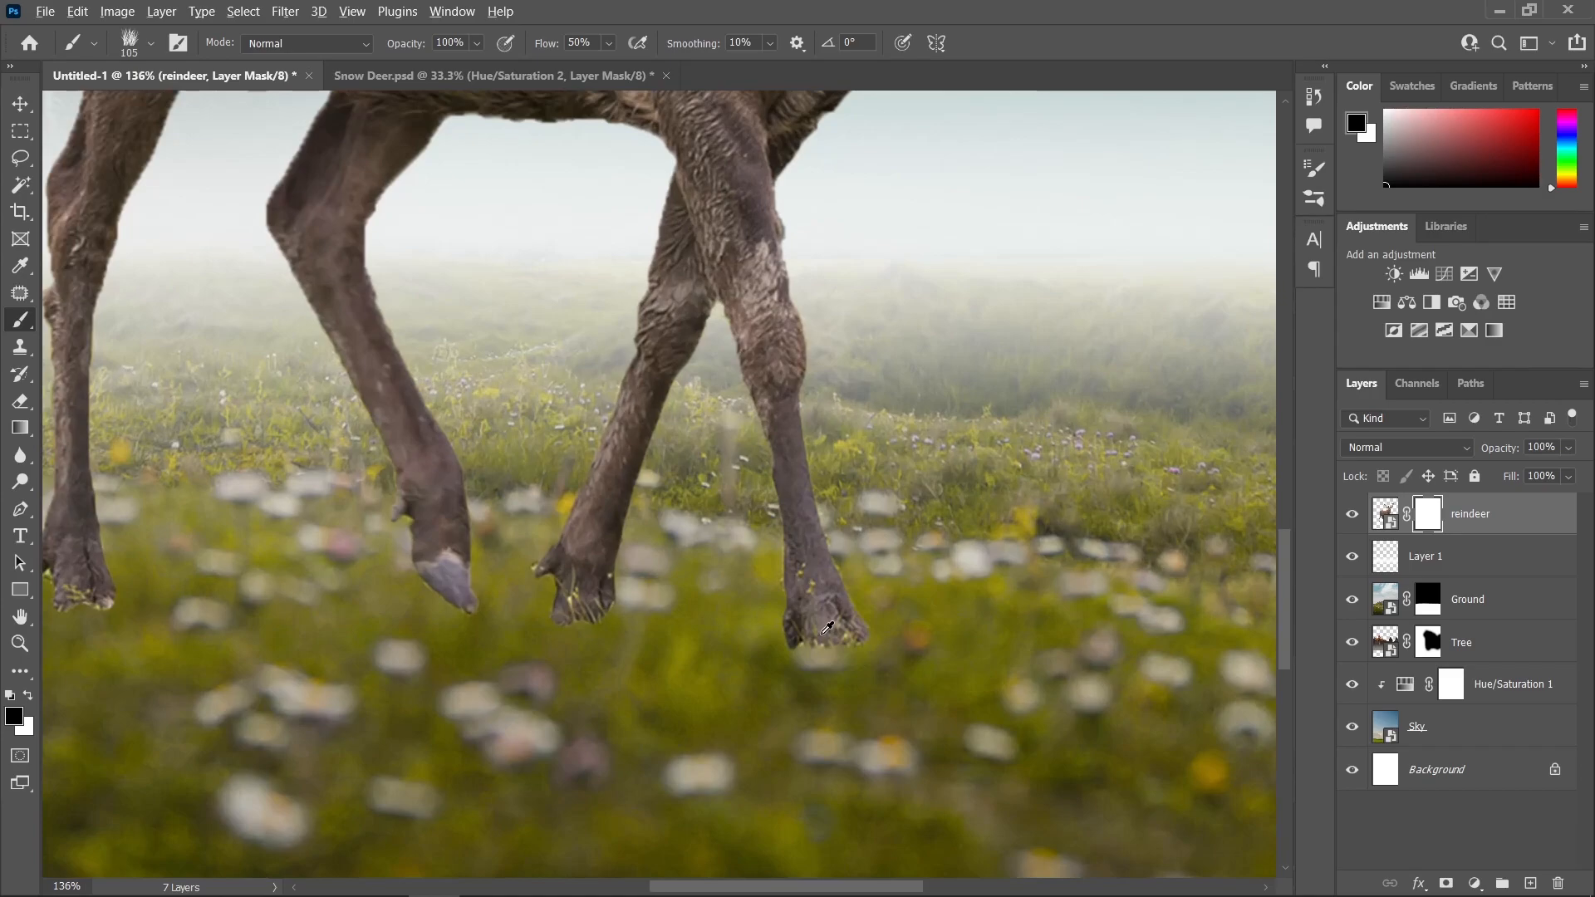
scroll(810, 629, "down", 1)
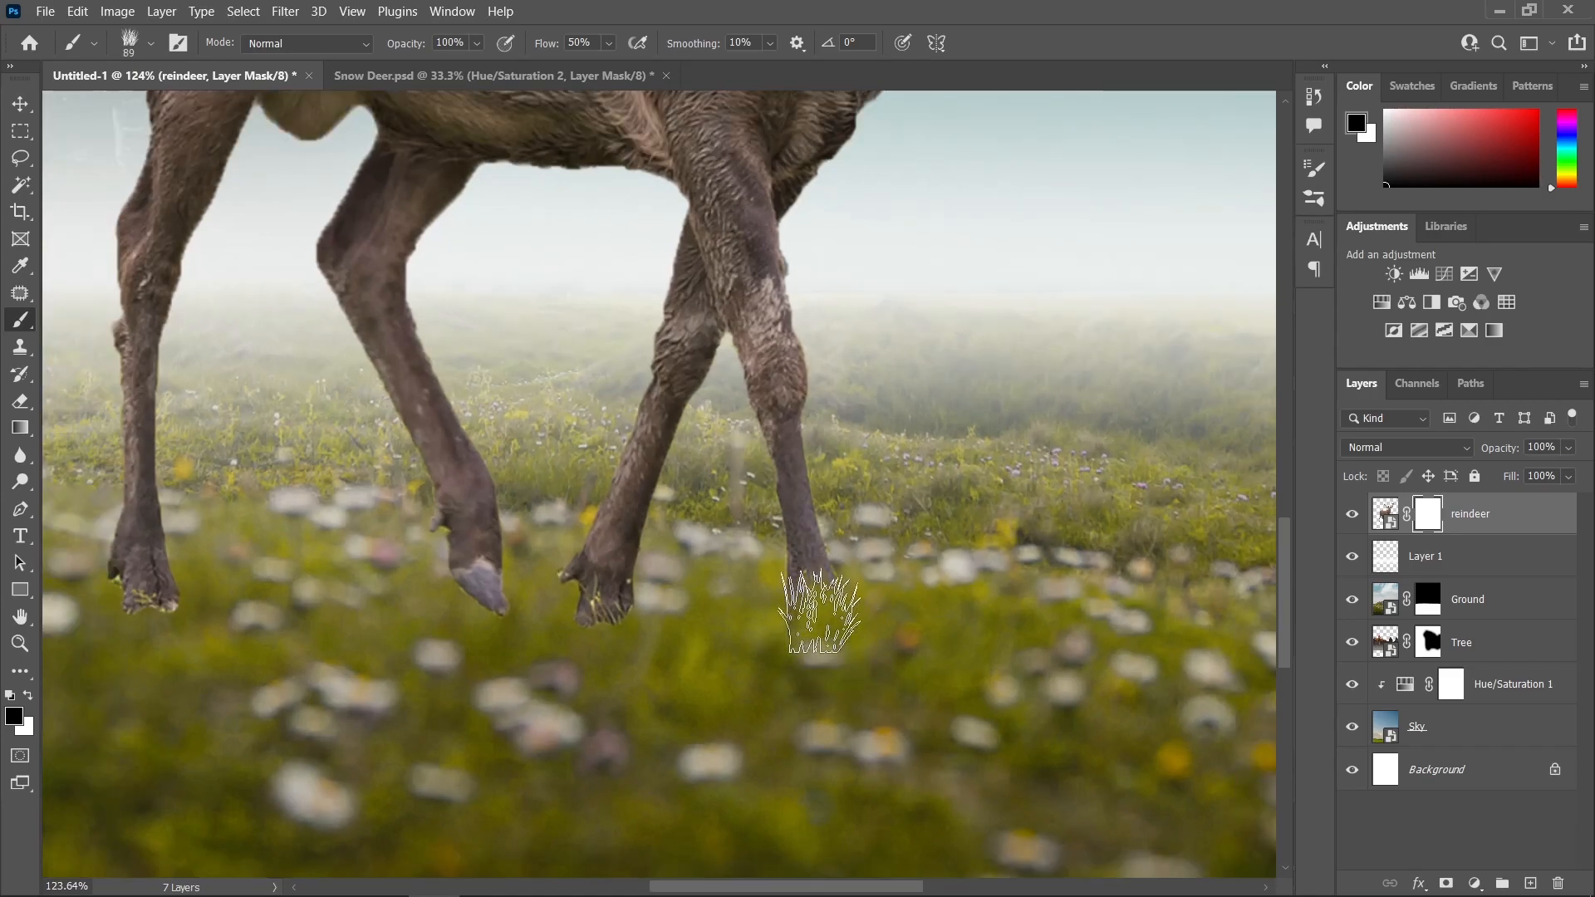
left_click_drag(735, 604, 850, 566)
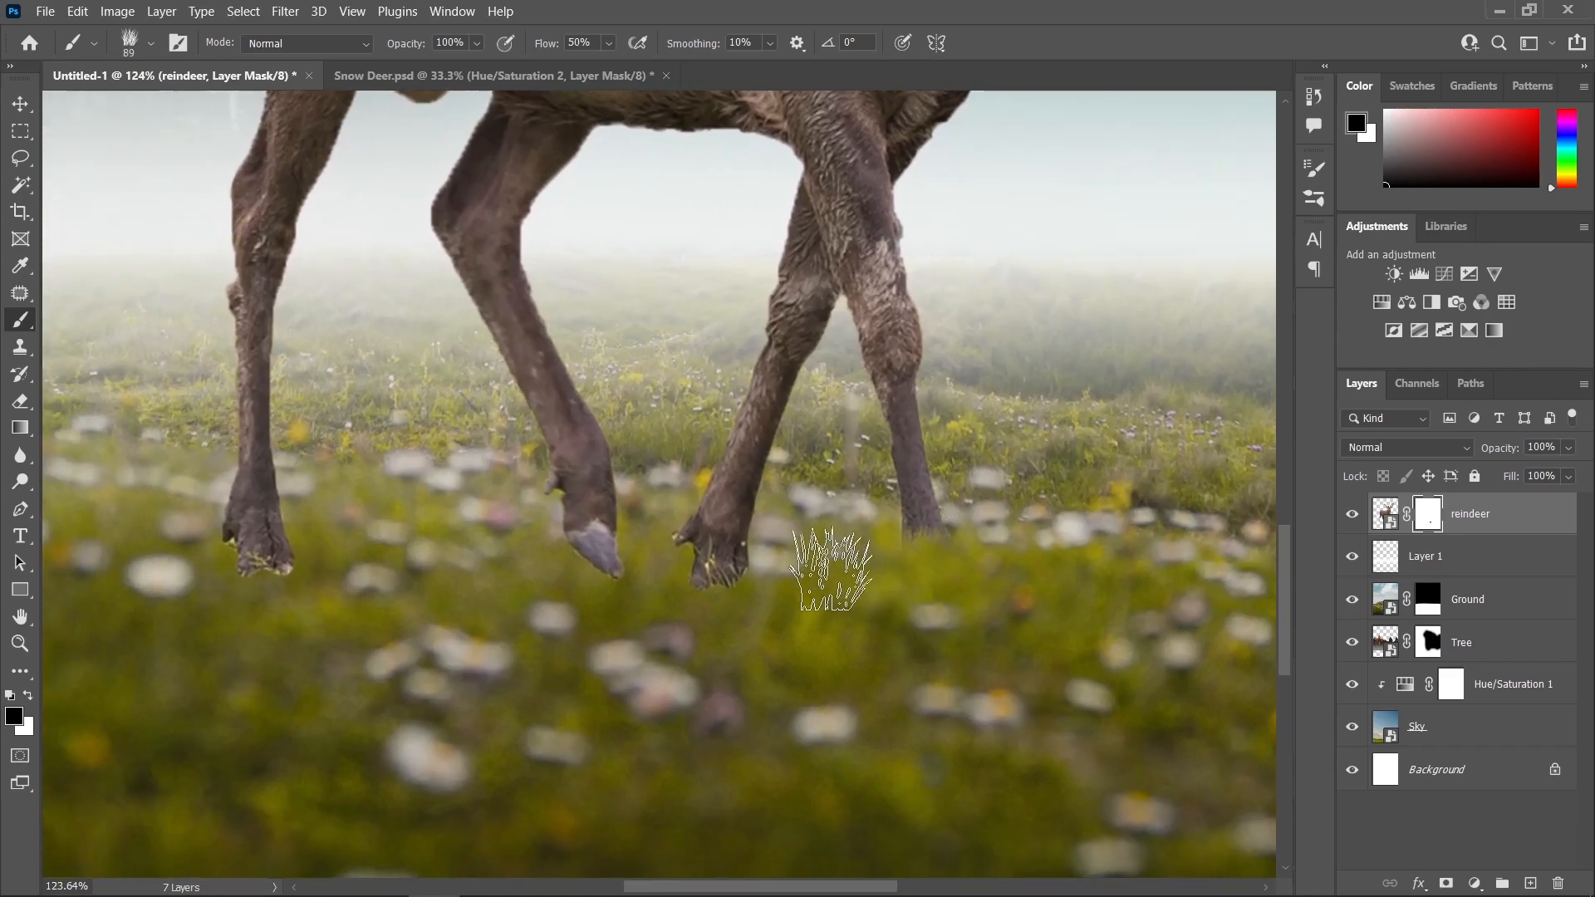
left_click(737, 542)
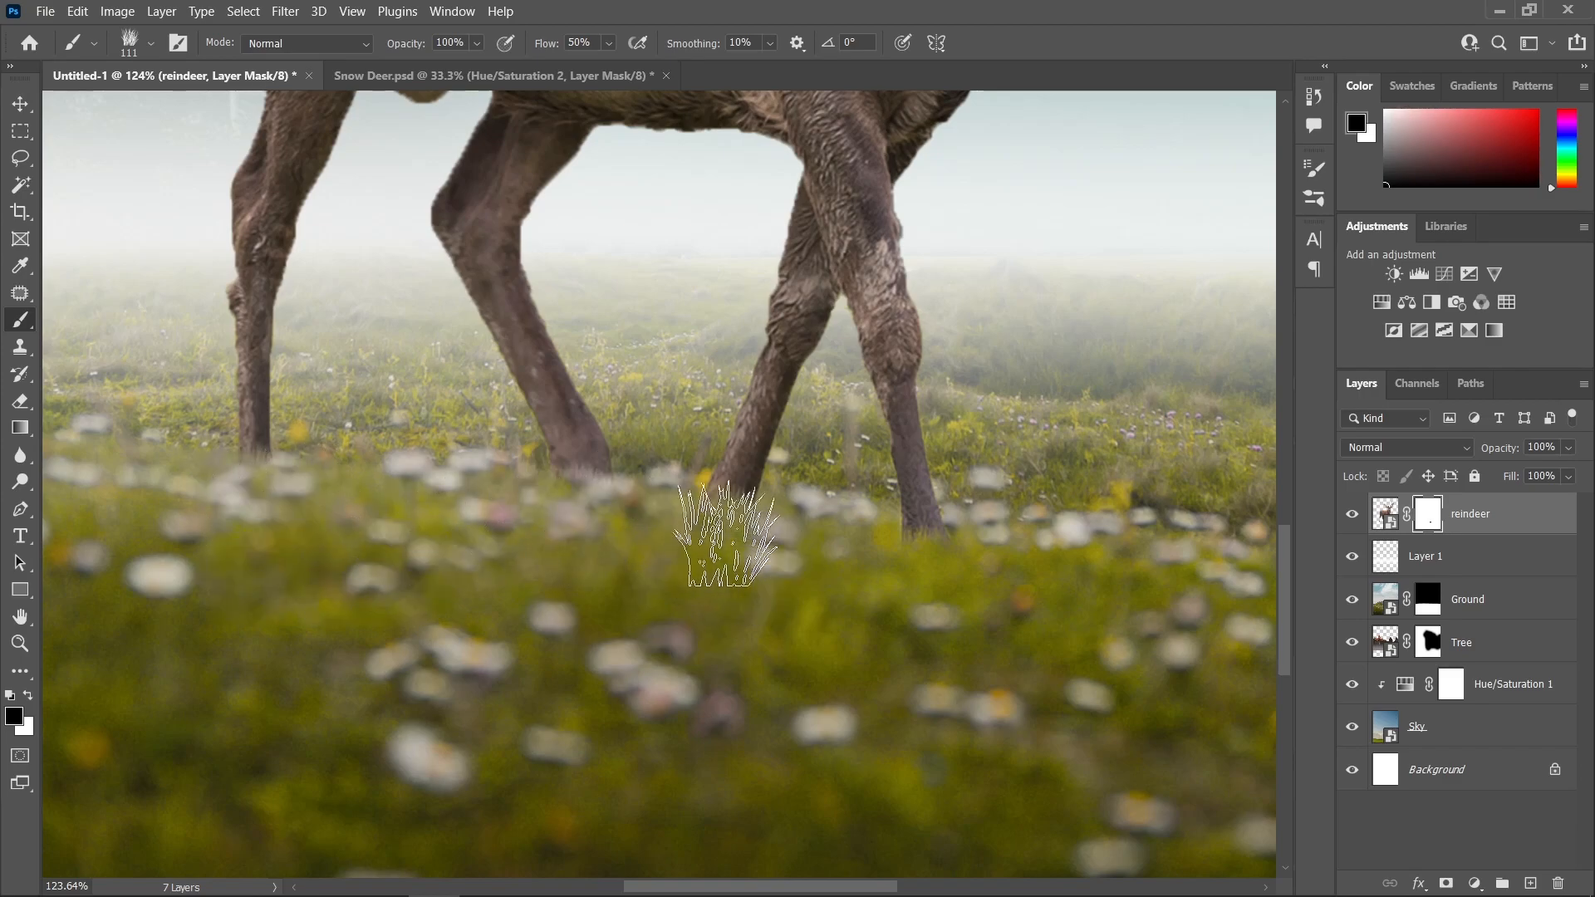
left_click(737, 528)
scroll(798, 615, "down", 3)
right_click(844, 586)
left_click(868, 561)
- Examine how the reindeer's masked legs meet the grass, both close up and in the wider composition
scroll(881, 582, "down", 8)
scroll(897, 573, "up", 5)
scroll(879, 552, "up", 1)
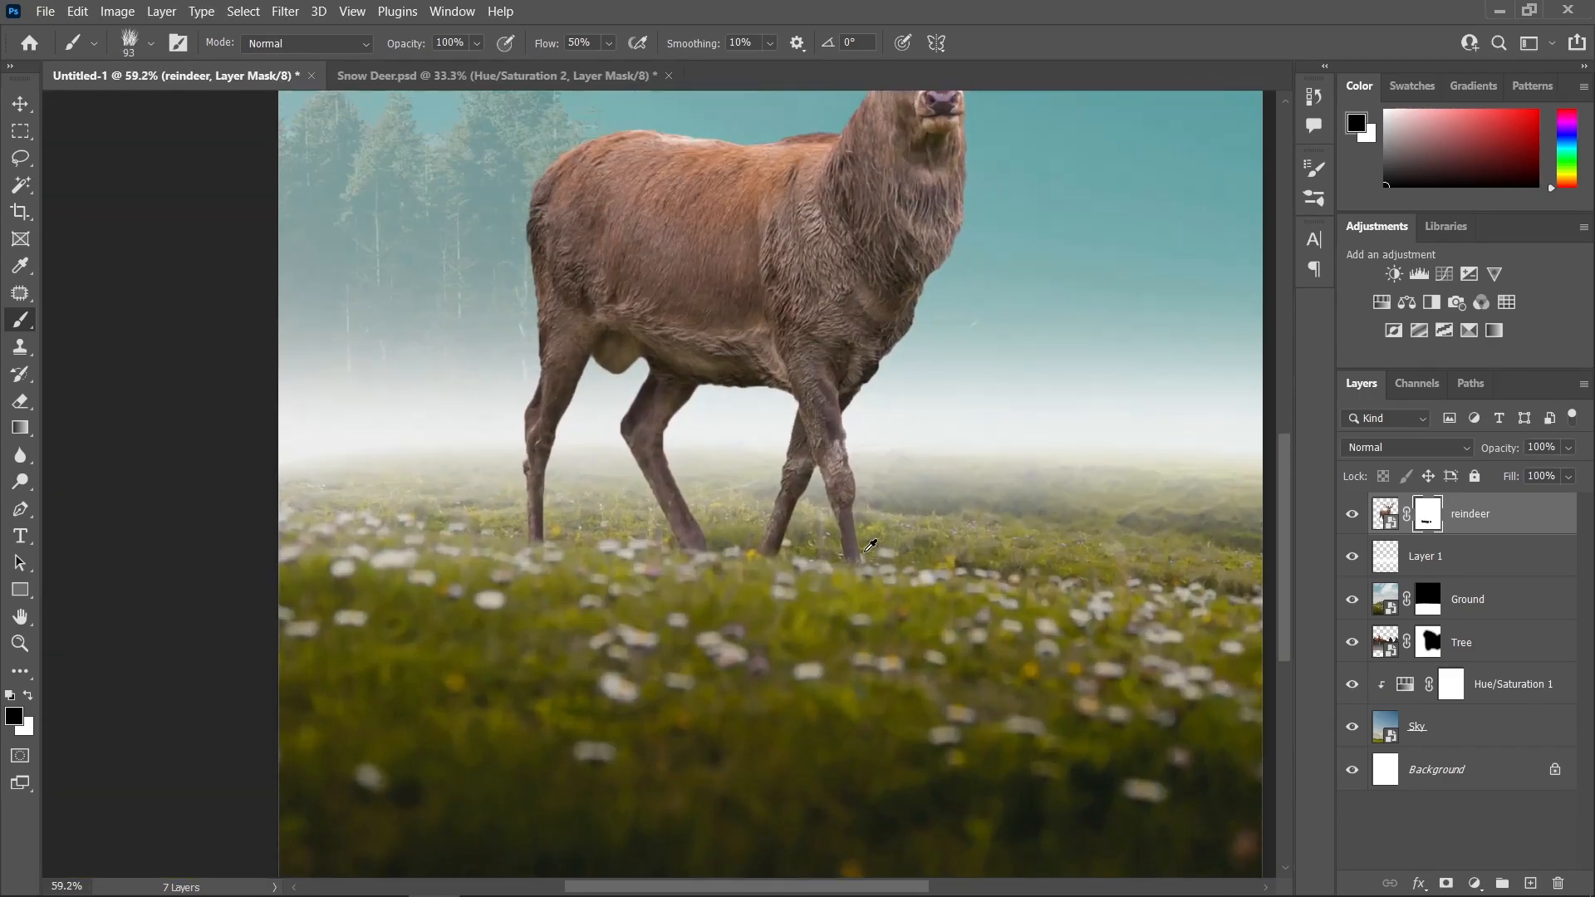
scroll(719, 538, "up", 3)
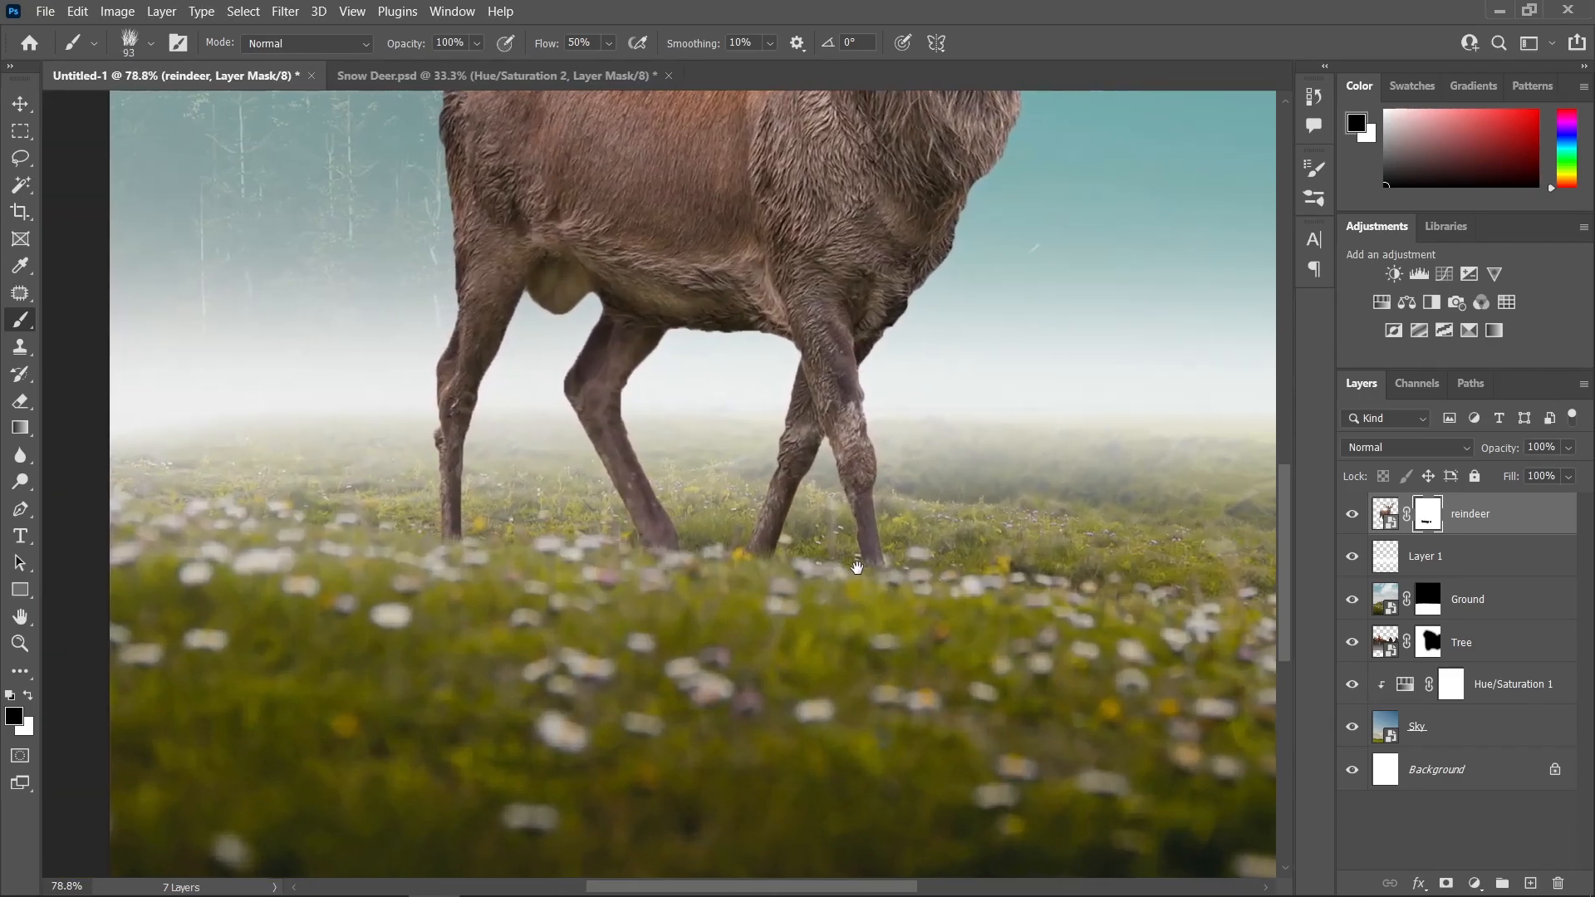
left_click_drag(874, 570, 834, 560)
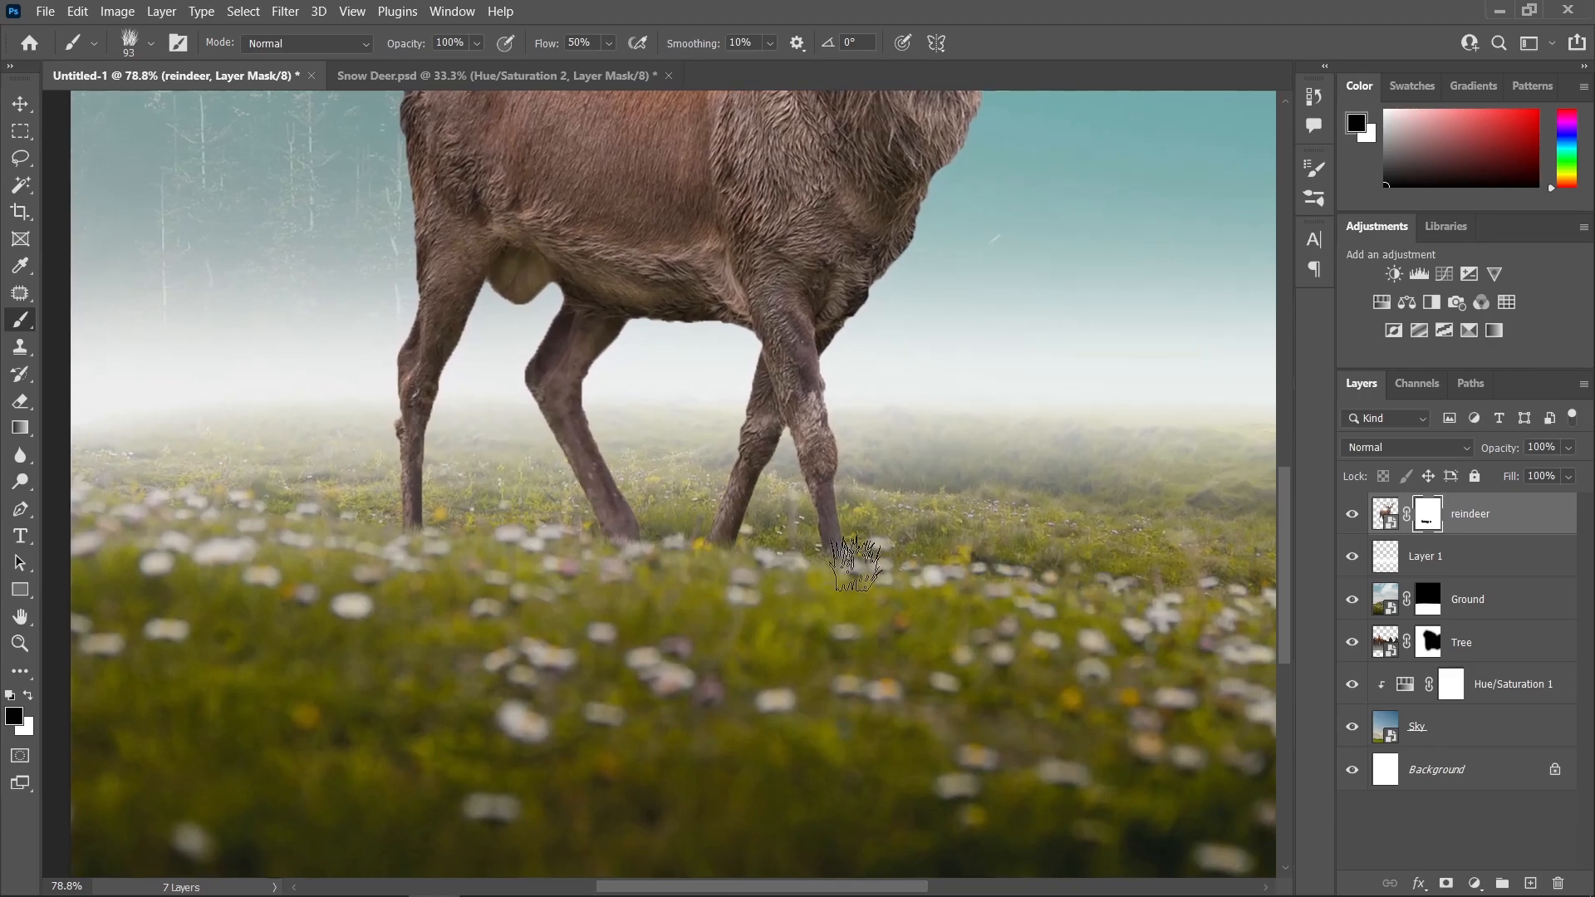
scroll(973, 586, "down", 1)
left_click_drag(1006, 568, 882, 629)
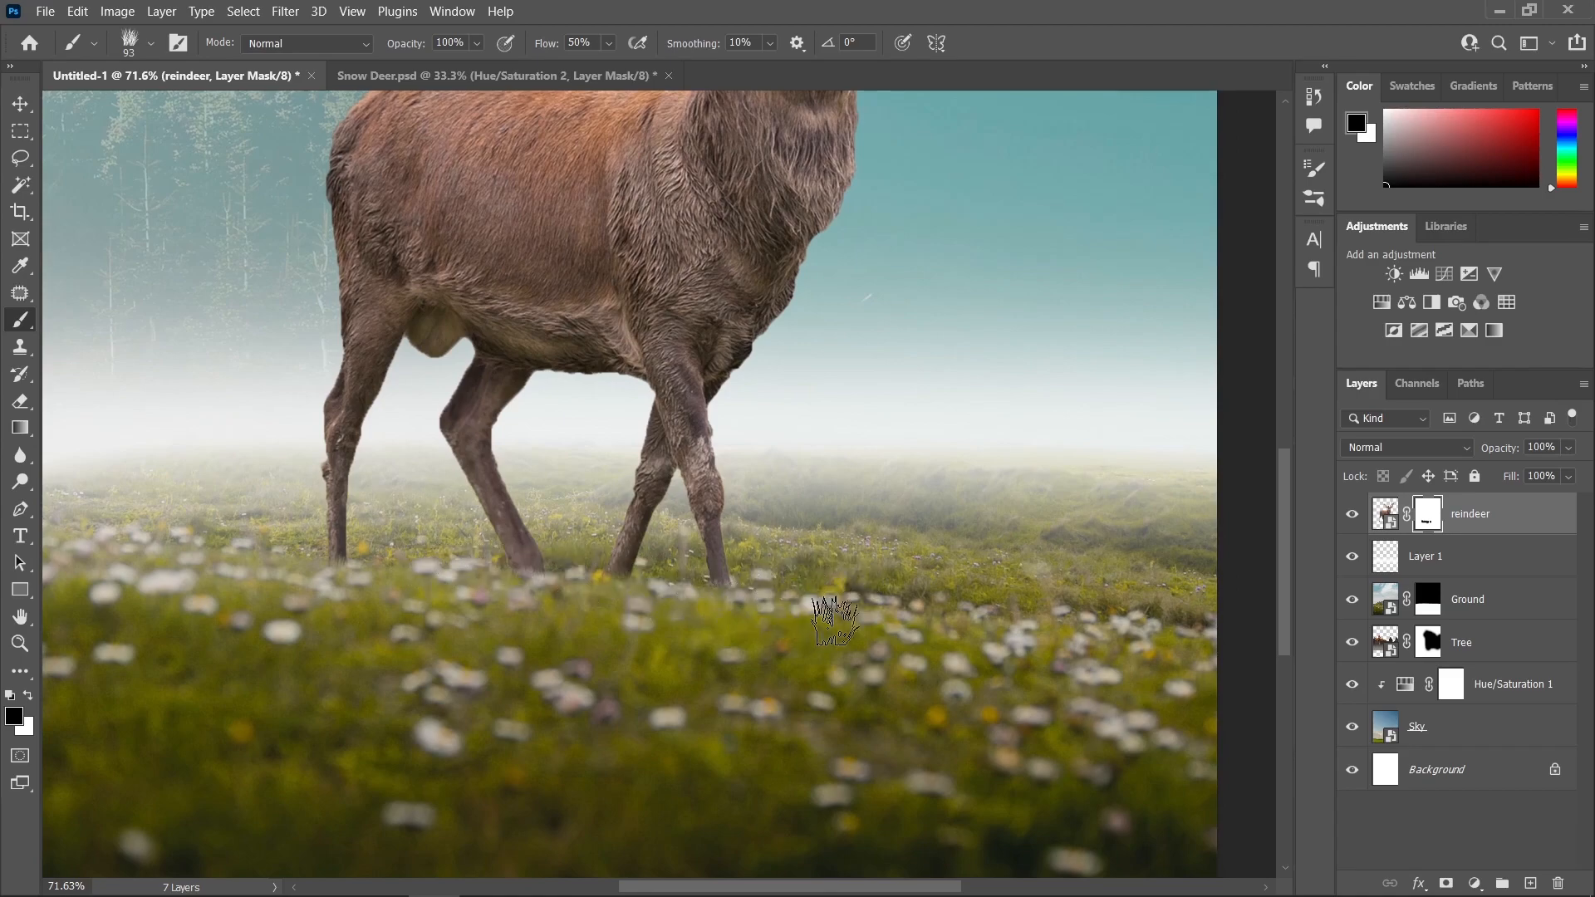
scroll(827, 573, "down", 5)
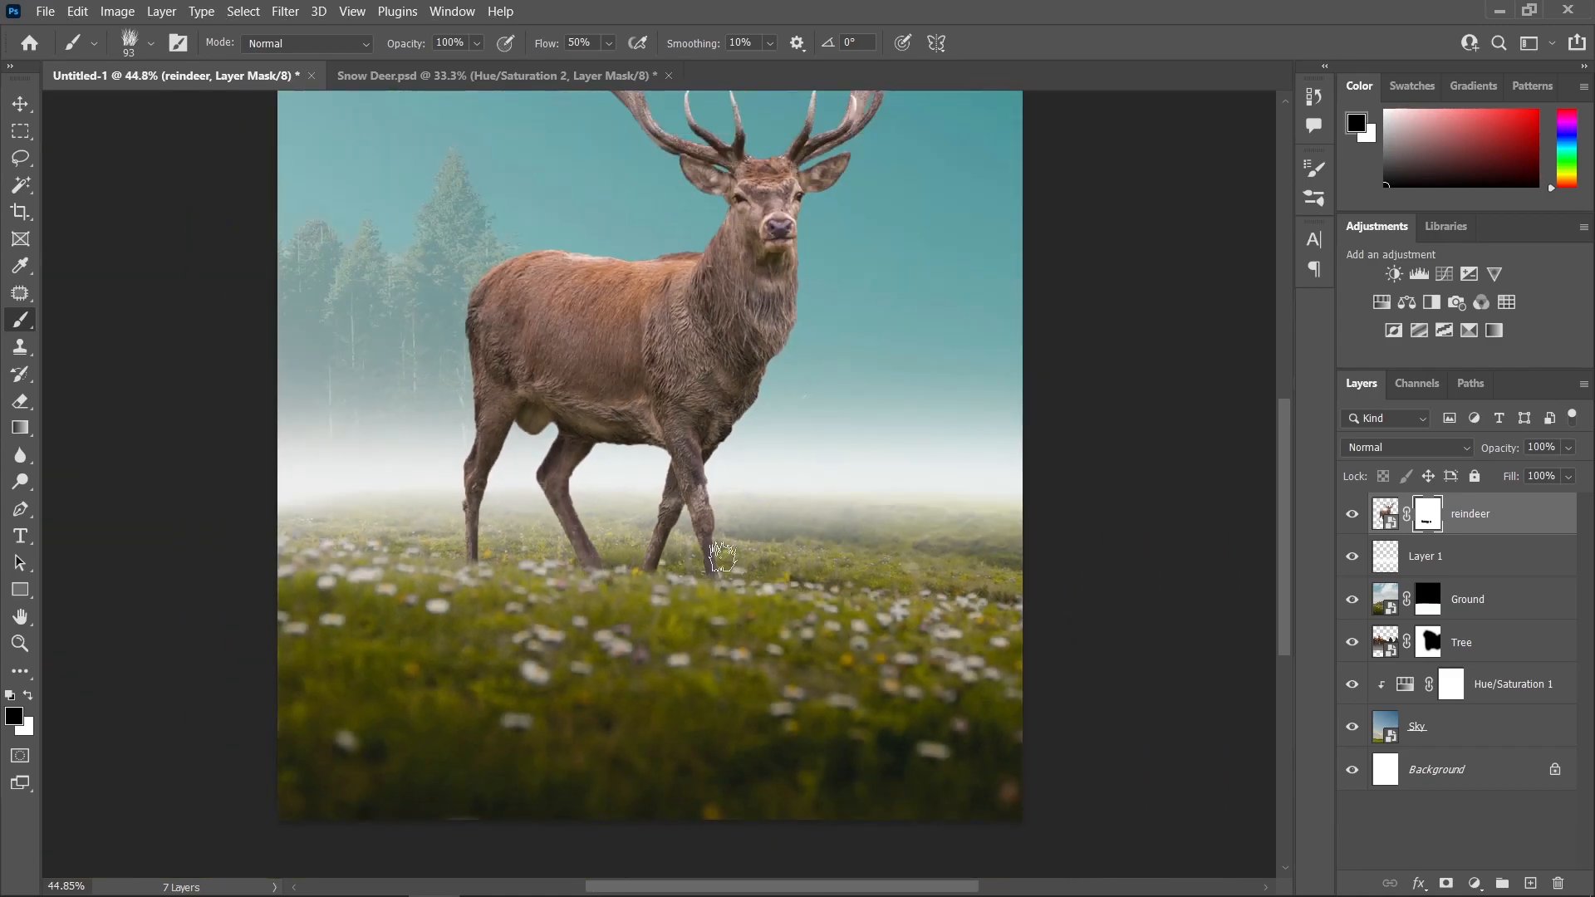
- Refine the mask where the reindeer's lower legs meet the grass, using a smaller grass brush of about 66 px
scroll(732, 561, "up", 3)
key("bracketleft")
key("bracketleft")
key("bracketleft")
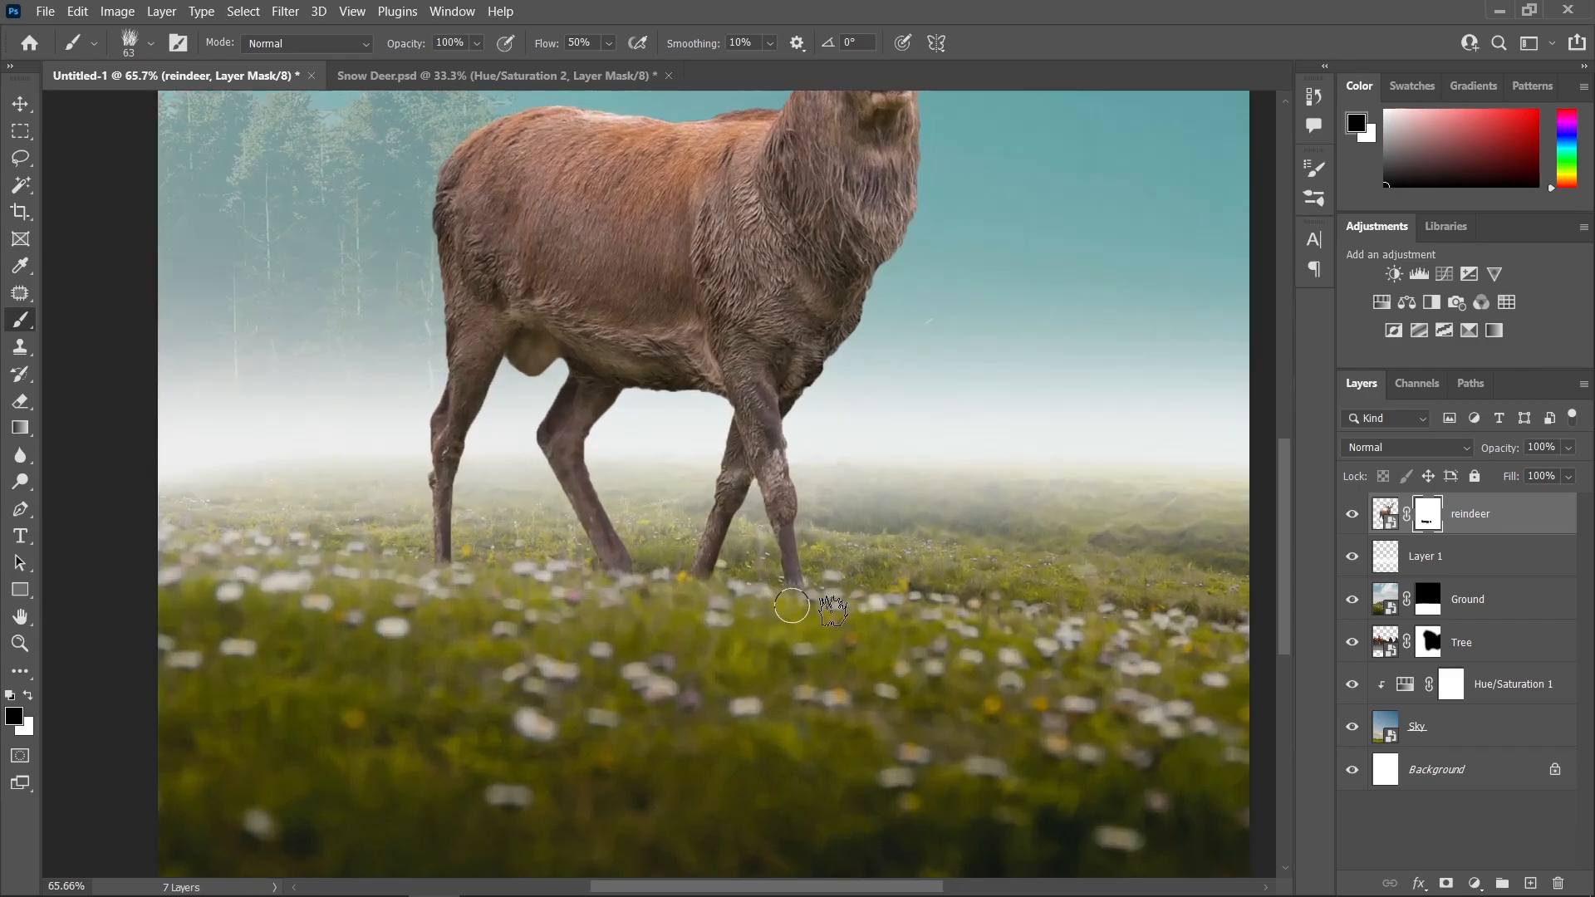
scroll(513, 585, "up", 4)
key("bracketright")
key("bracketright")
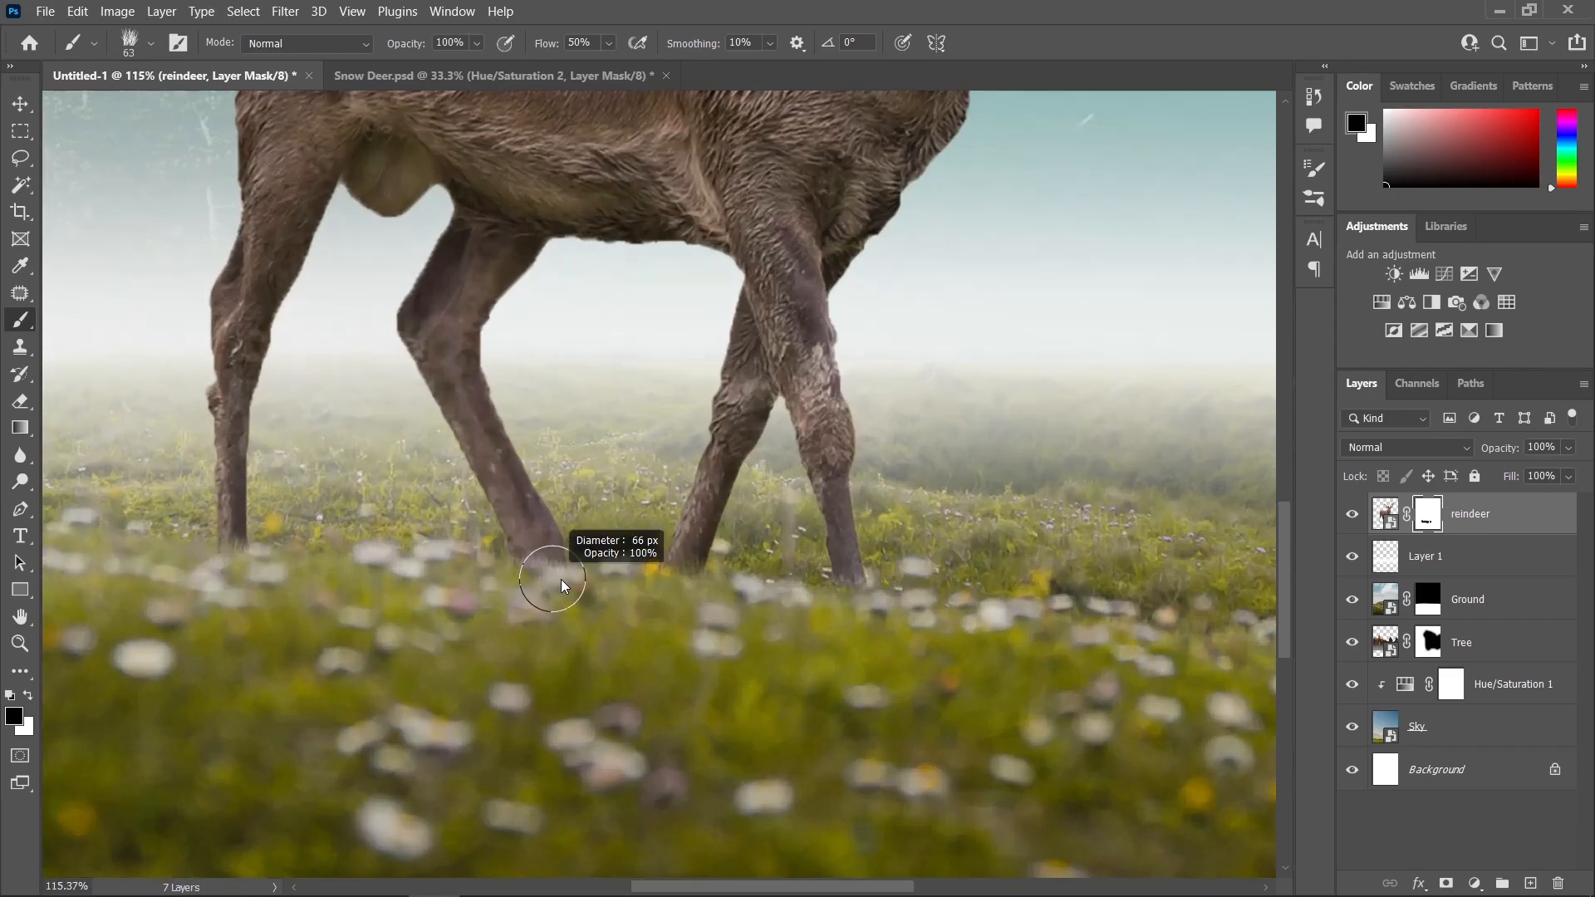
right_click(552, 585, "alt")
mouse_move(543, 582)
left_mouse_down()
mouse_move(595, 586)
mouse_move(570, 583)
left_mouse_up()
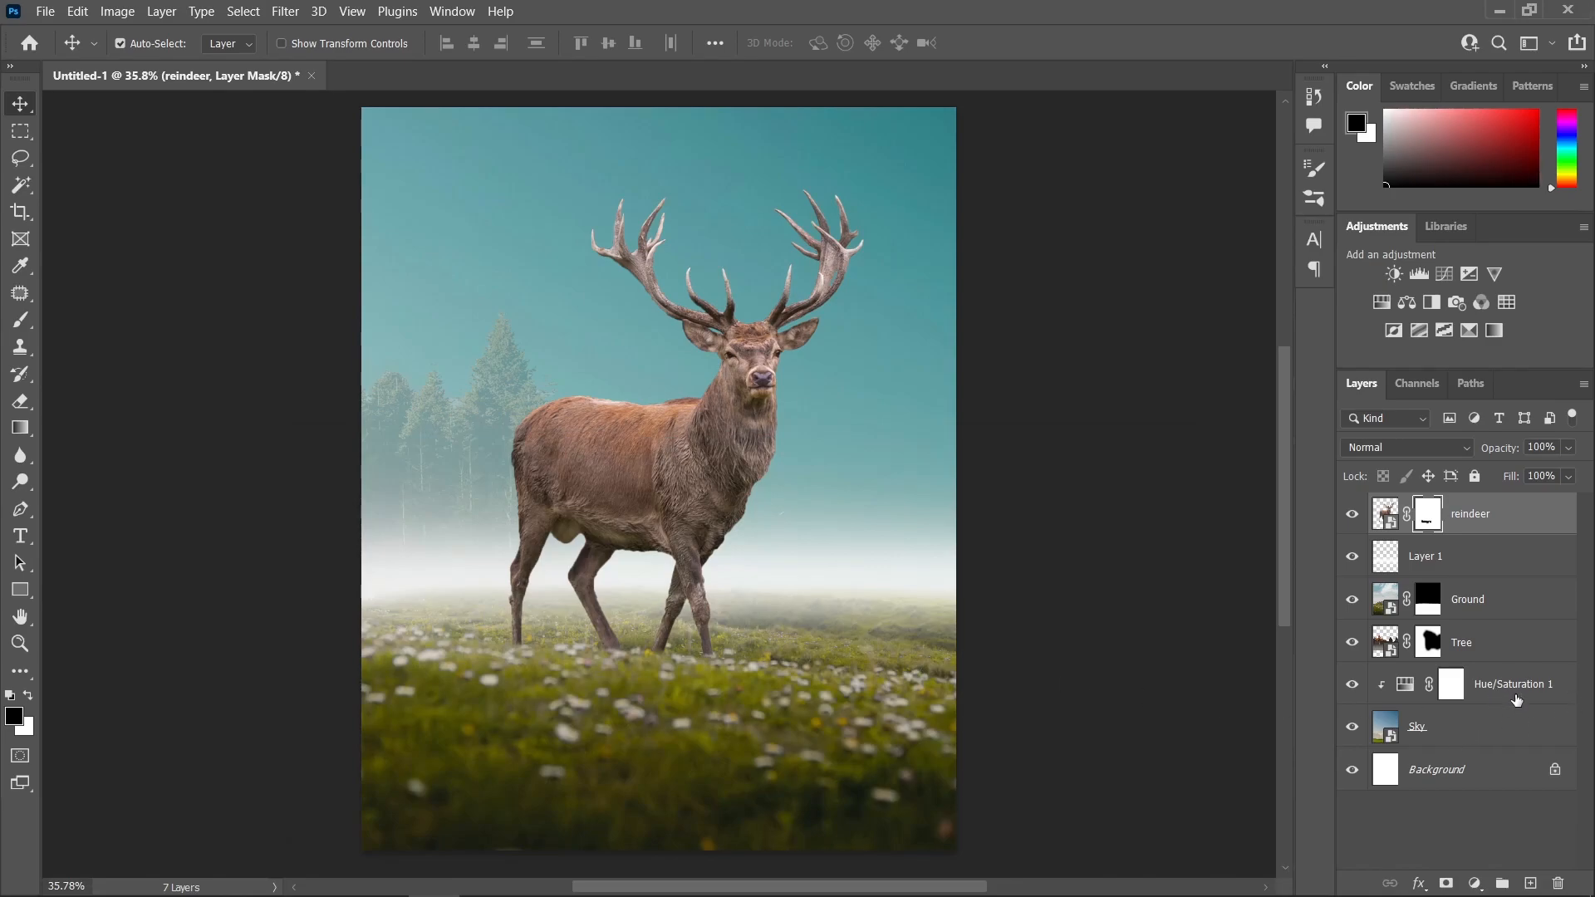
- Group the Sky layer with its Hue/Saturation 1 adjustment and name the group Sky
key("x")
left_click(1456, 734)
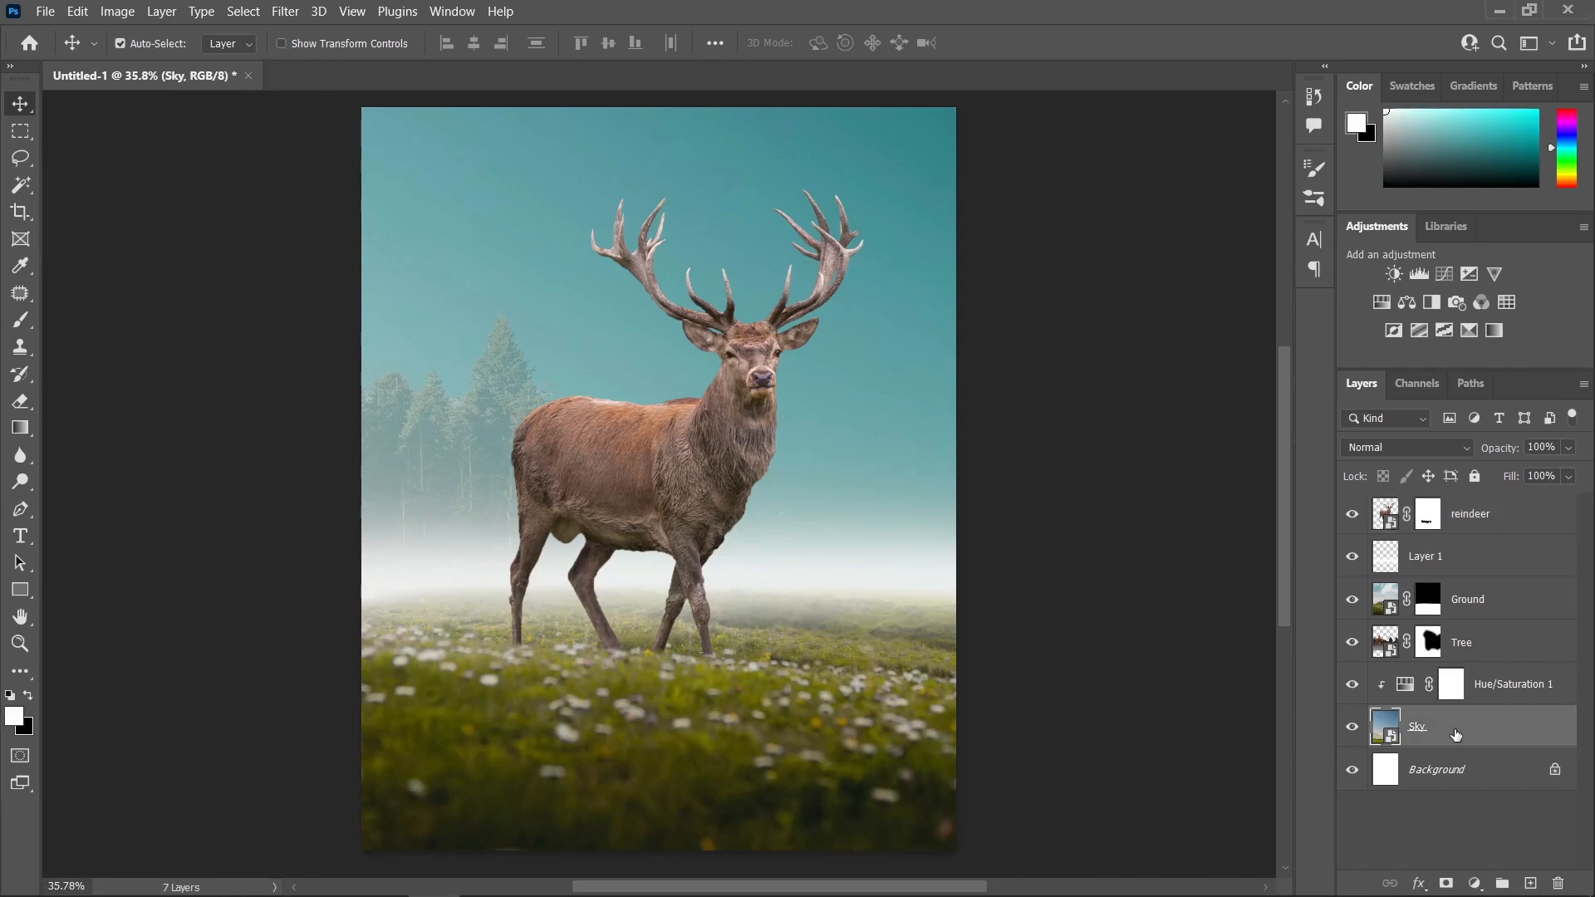
key("ctrl")
left_click(1500, 691, "ctrl")
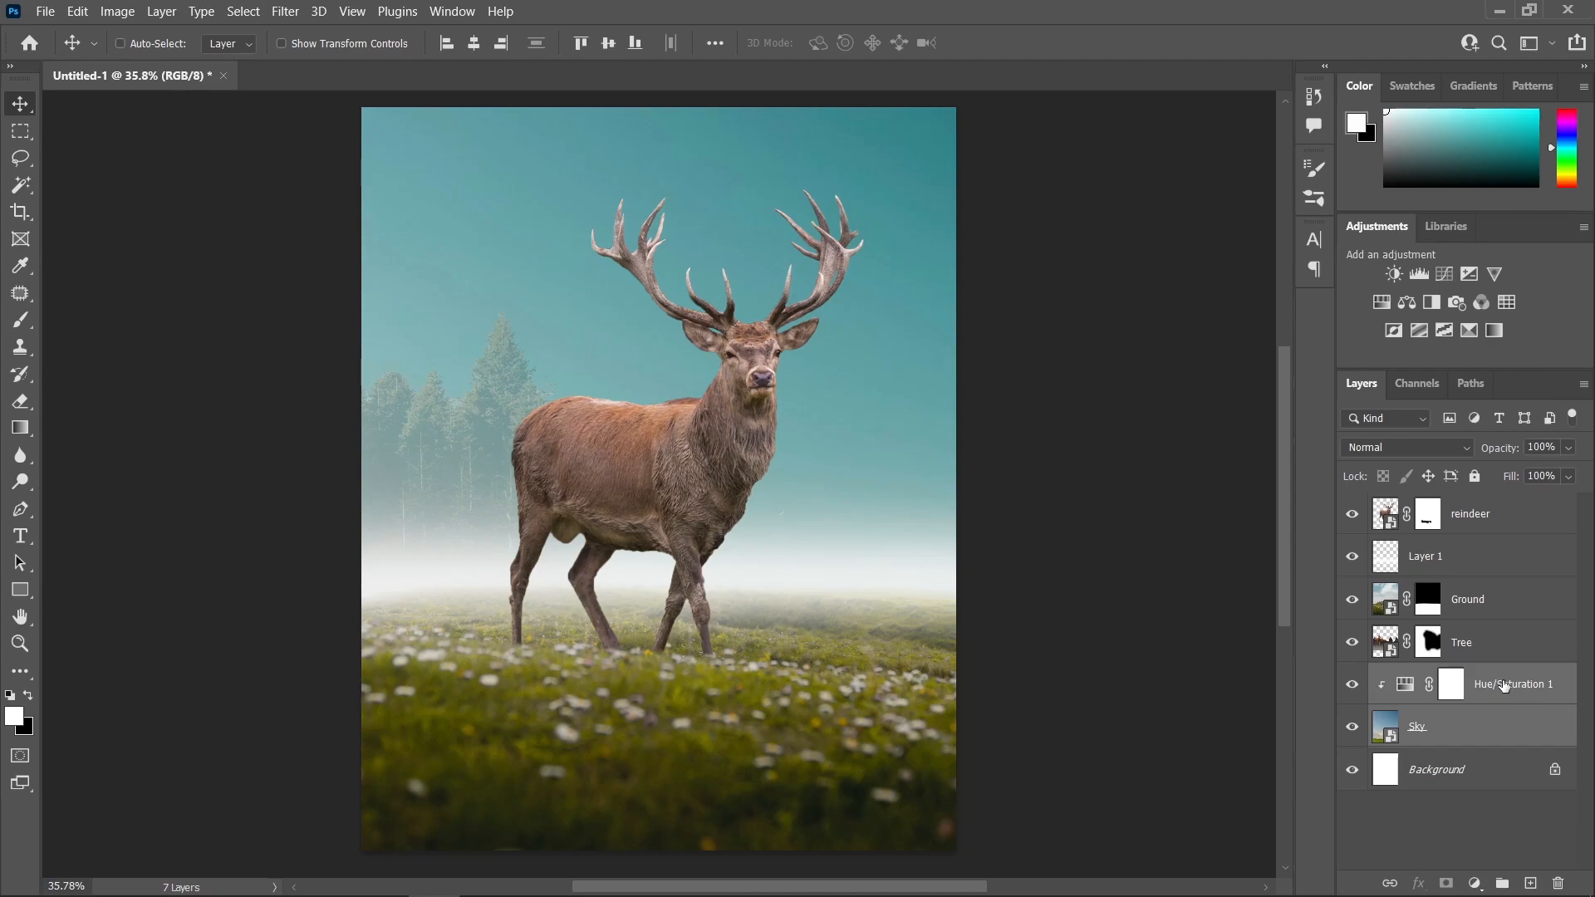
key("ctrl+g")
double_click(1438, 677)
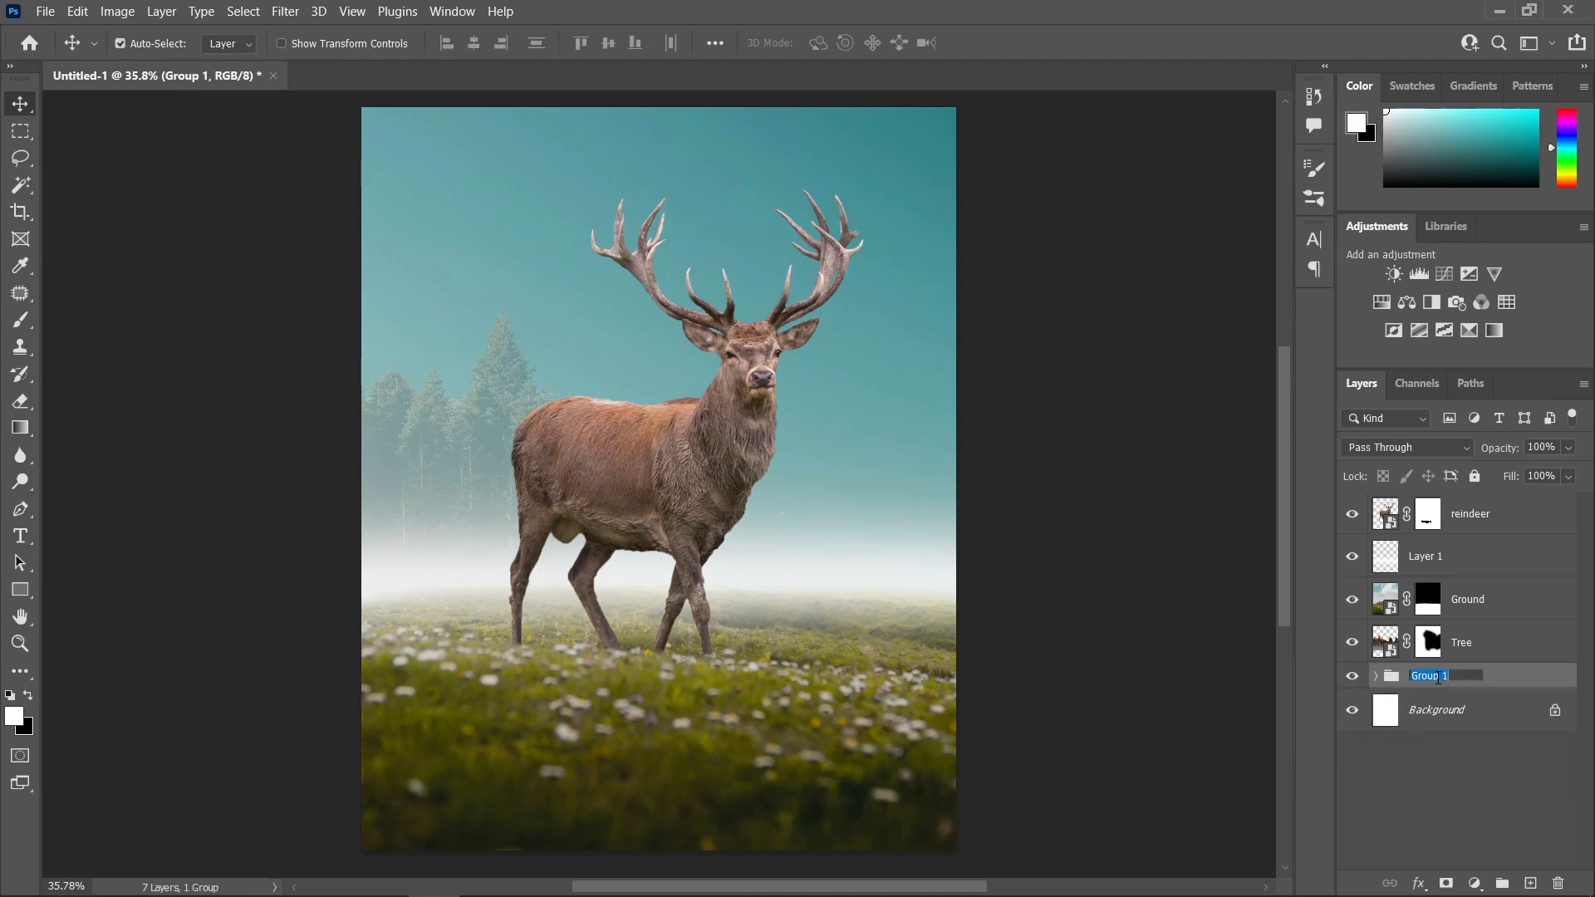
type("Sky")
key("Return")
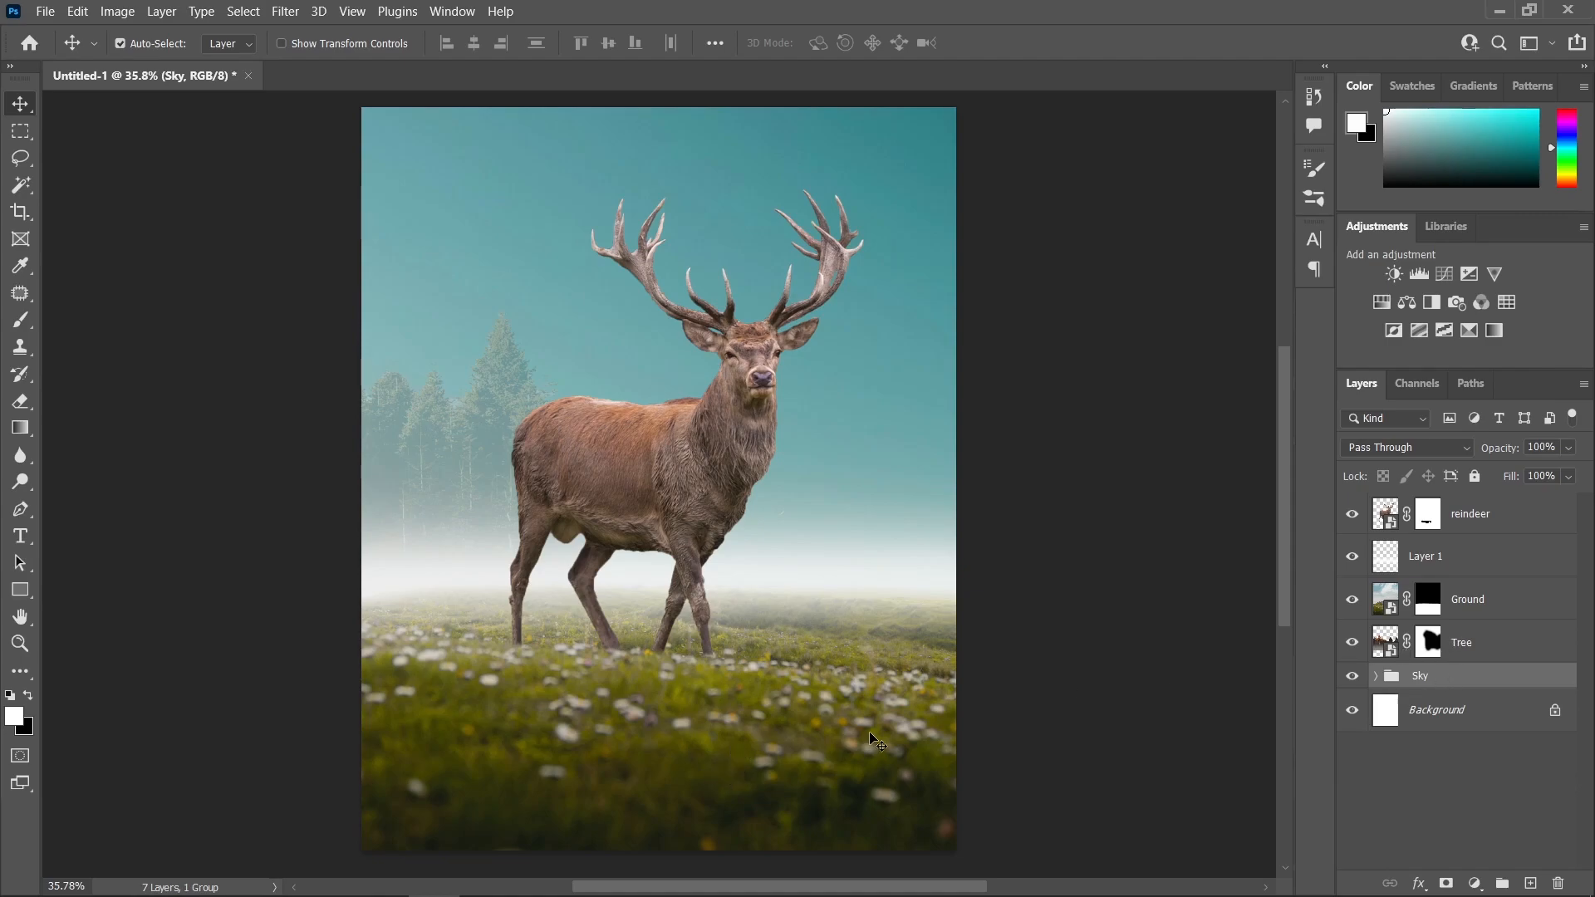
- Add a Levels adjustment clipped to the Ground layer and brighten its midtones to 1.88
left_click(733, 750)
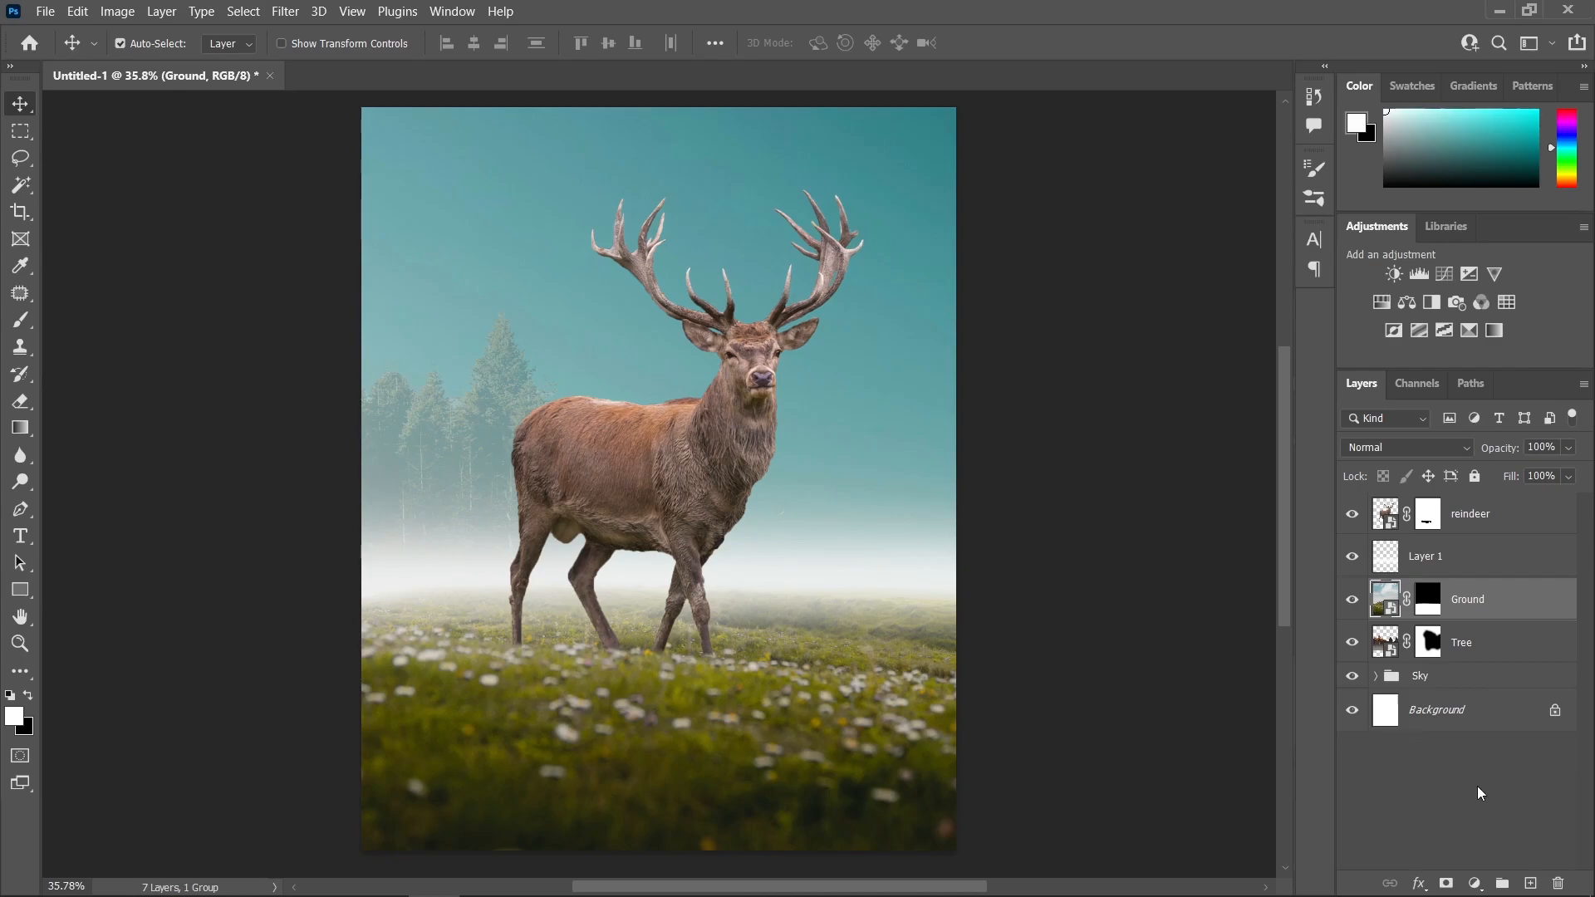
left_click(1476, 886)
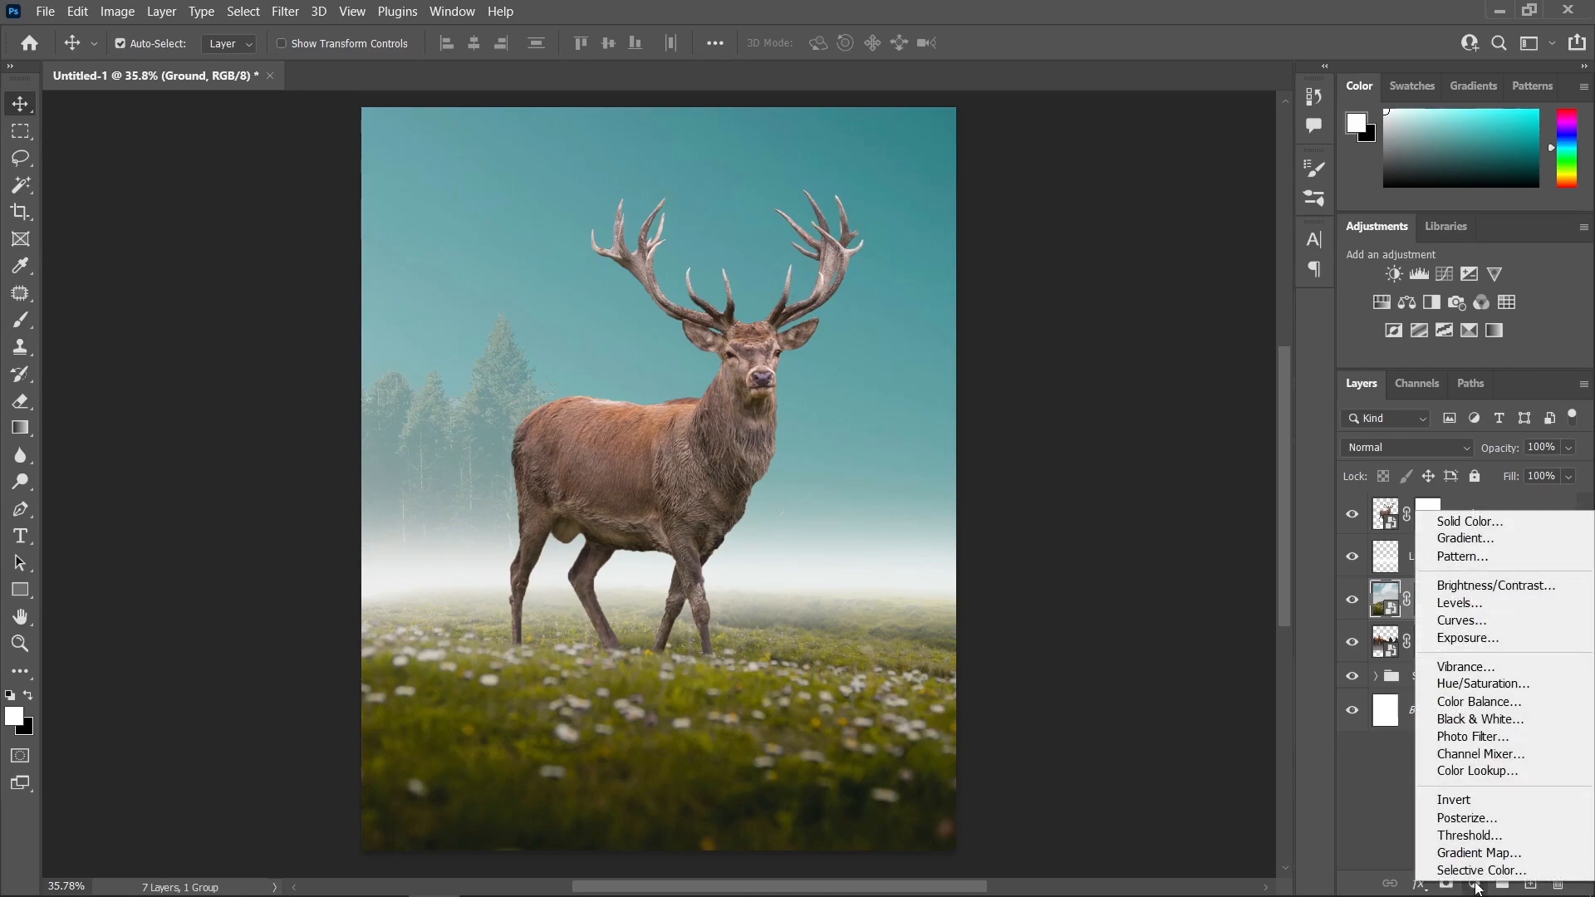
left_click(1464, 603)
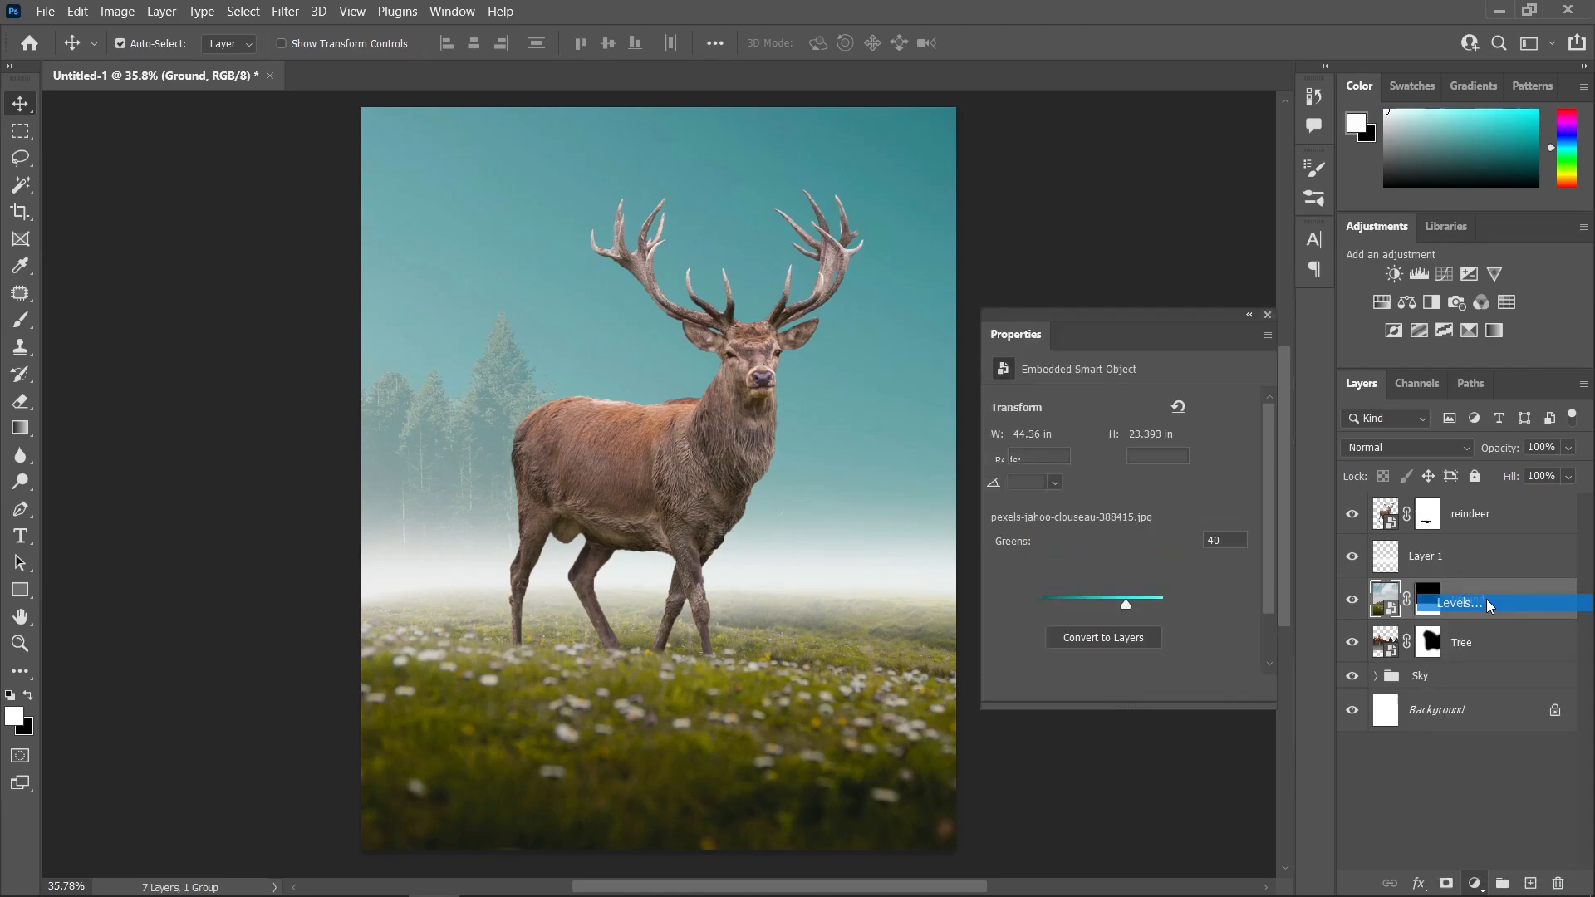
left_click(1120, 688)
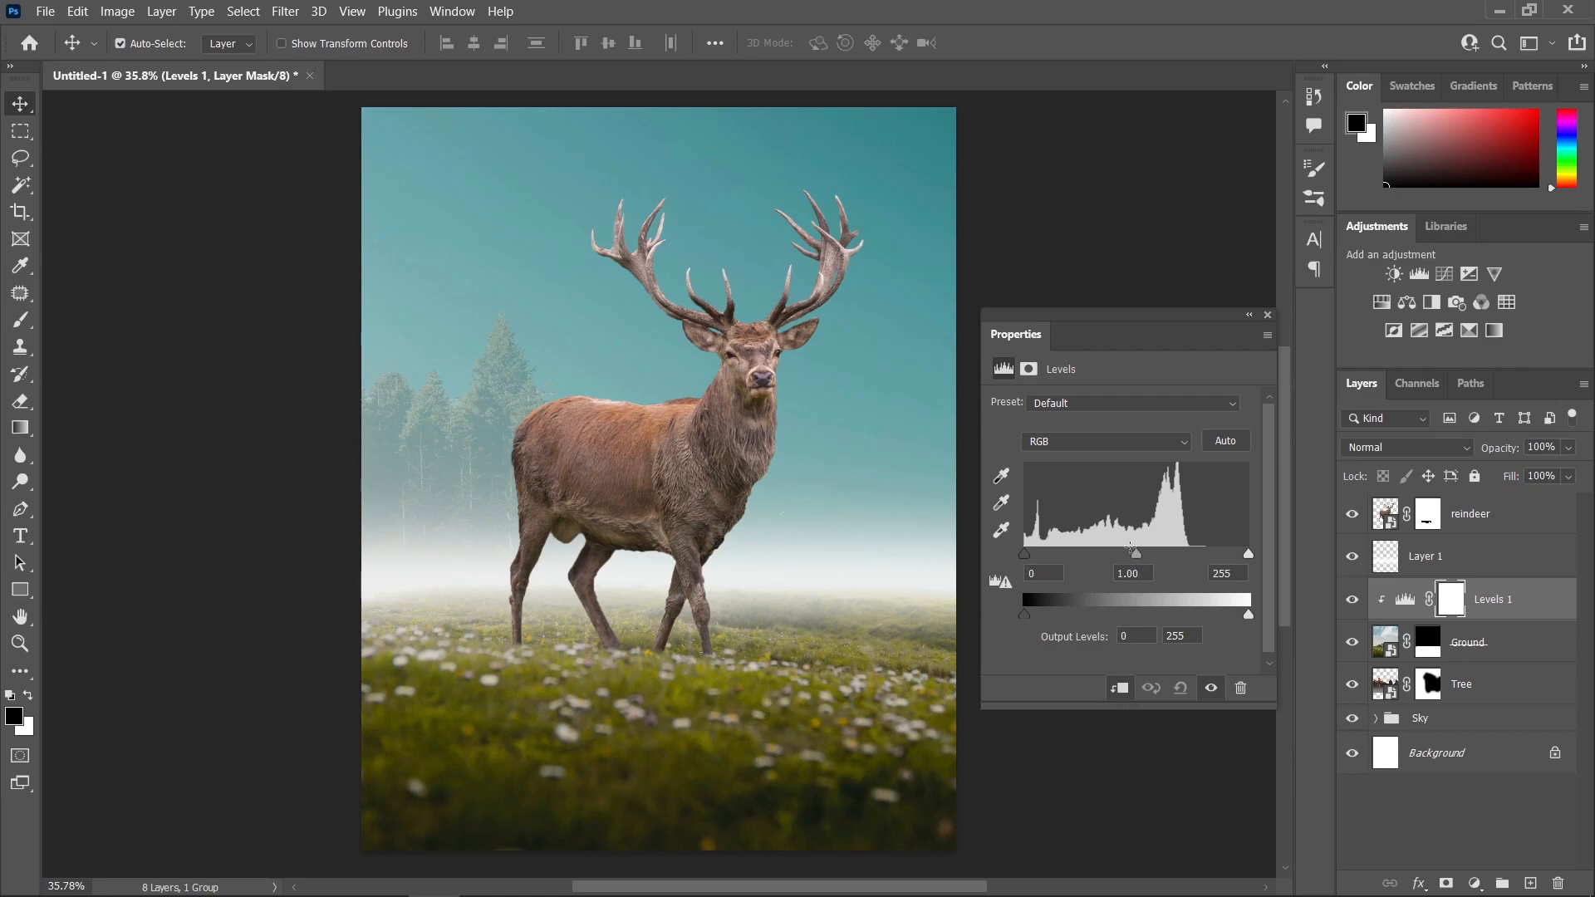
left_click_drag(1133, 558, 1091, 556)
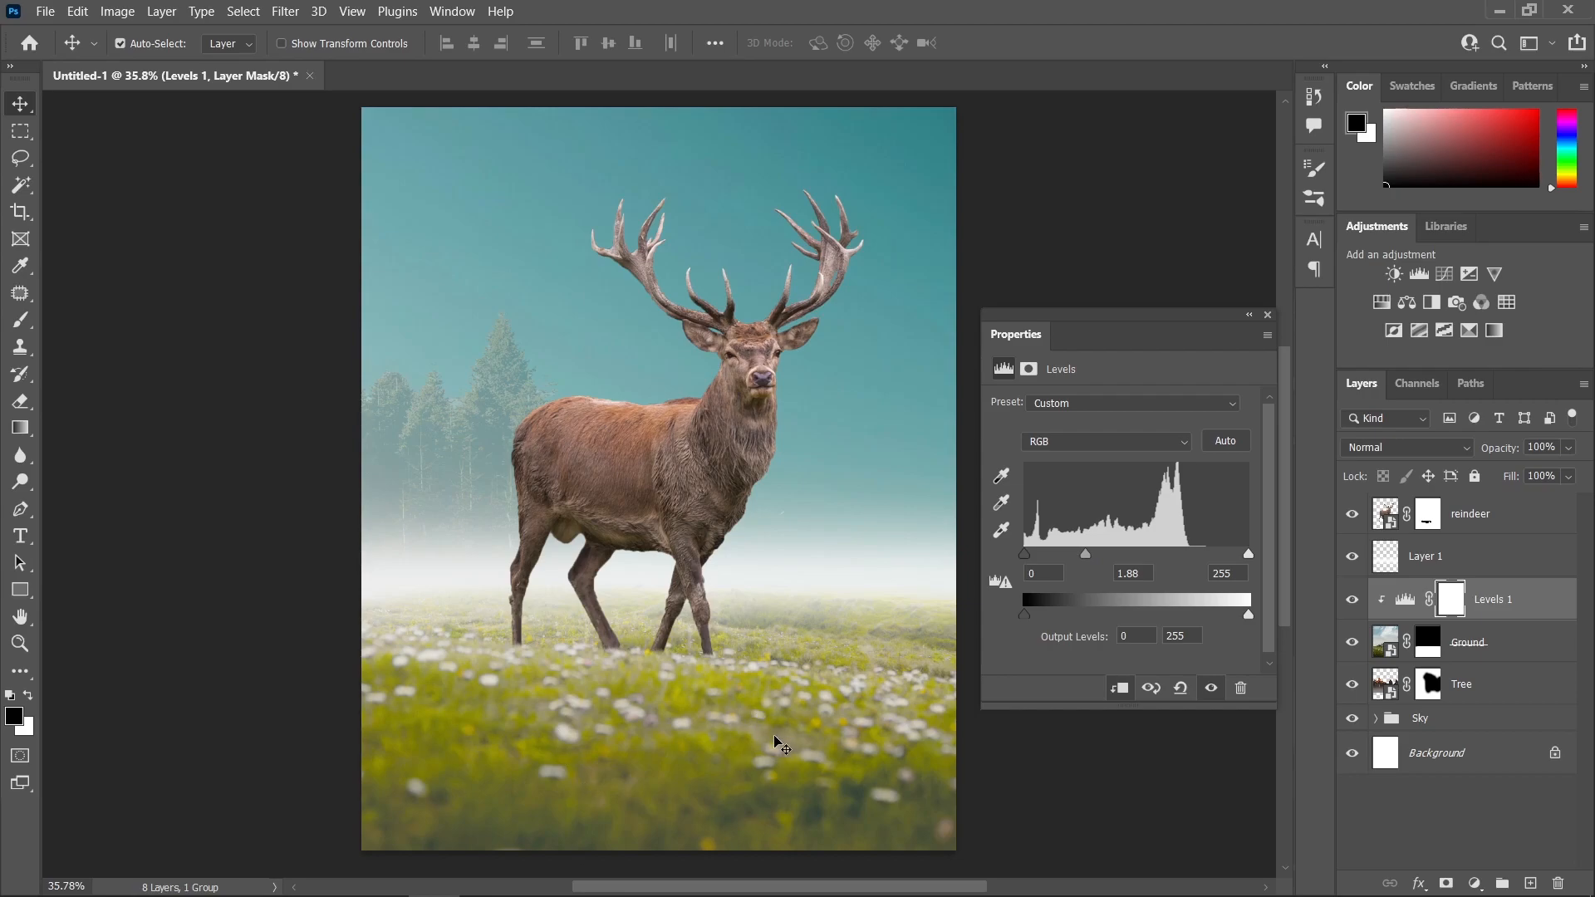
left_click(1138, 573)
left_click(1267, 316)
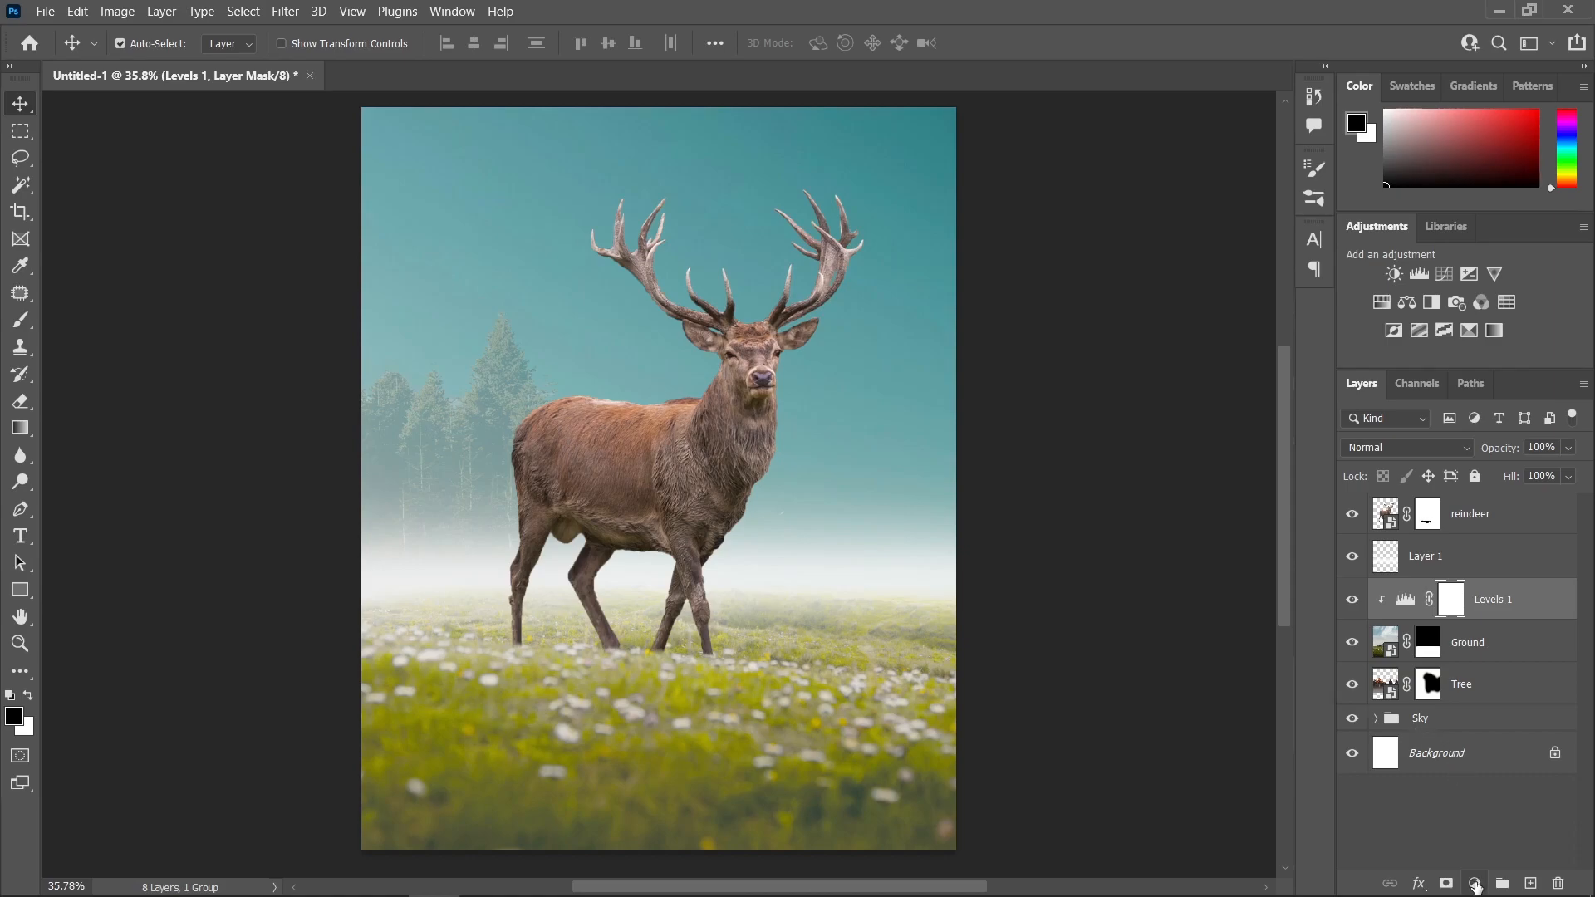
- Add a second Levels adjustment clipped to the Ground layer, with midtones at 3.35 and the black input level at 14
left_click(1478, 888)
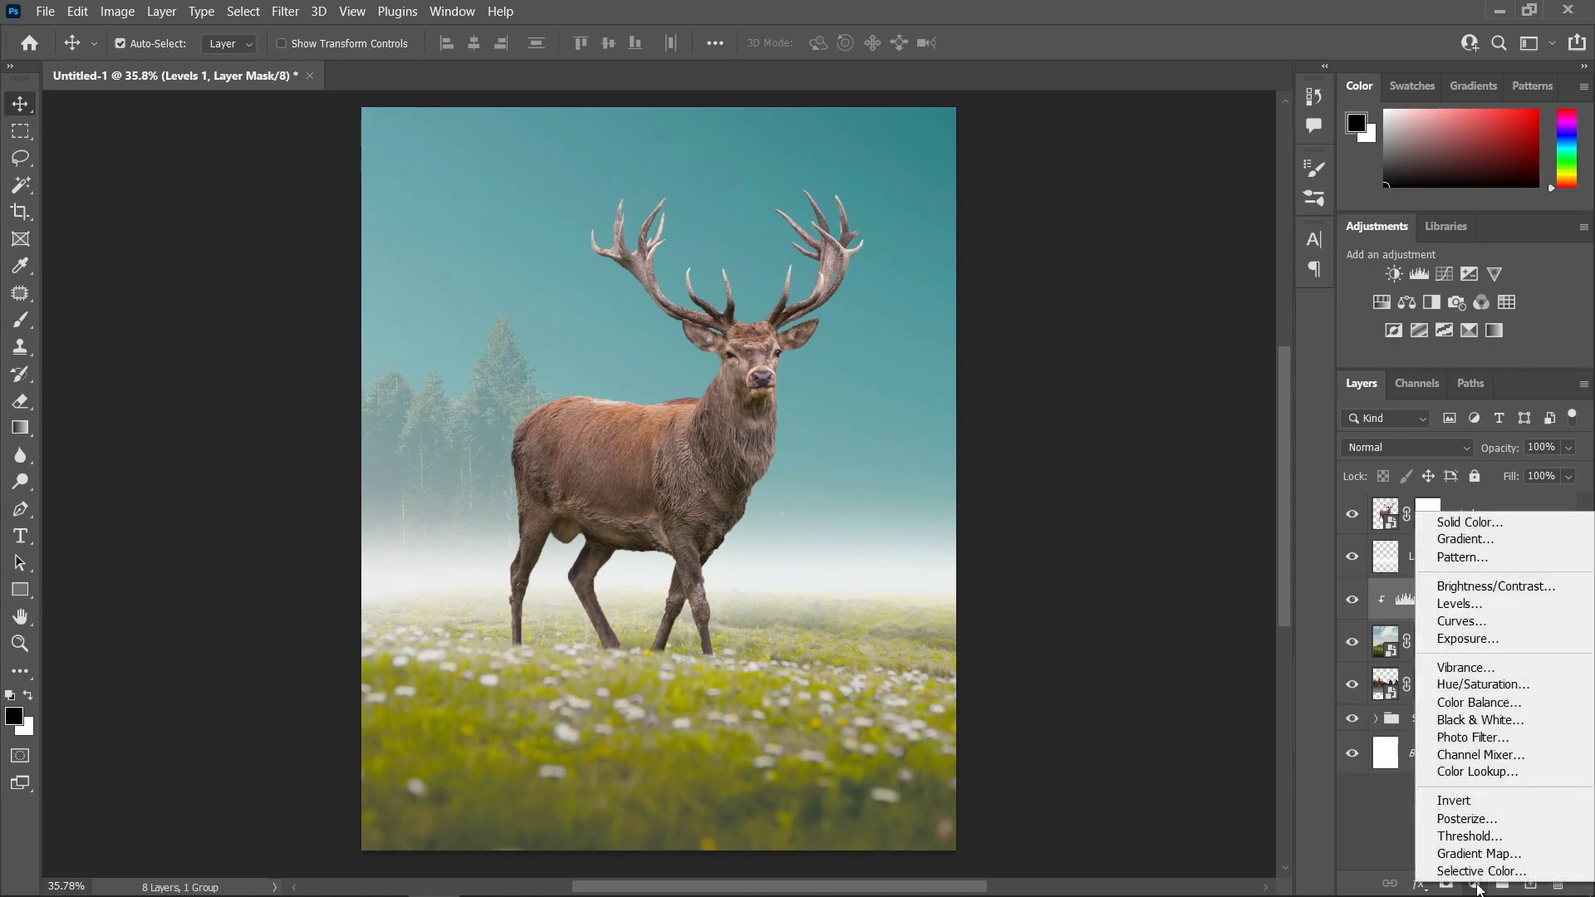
left_click(1470, 608)
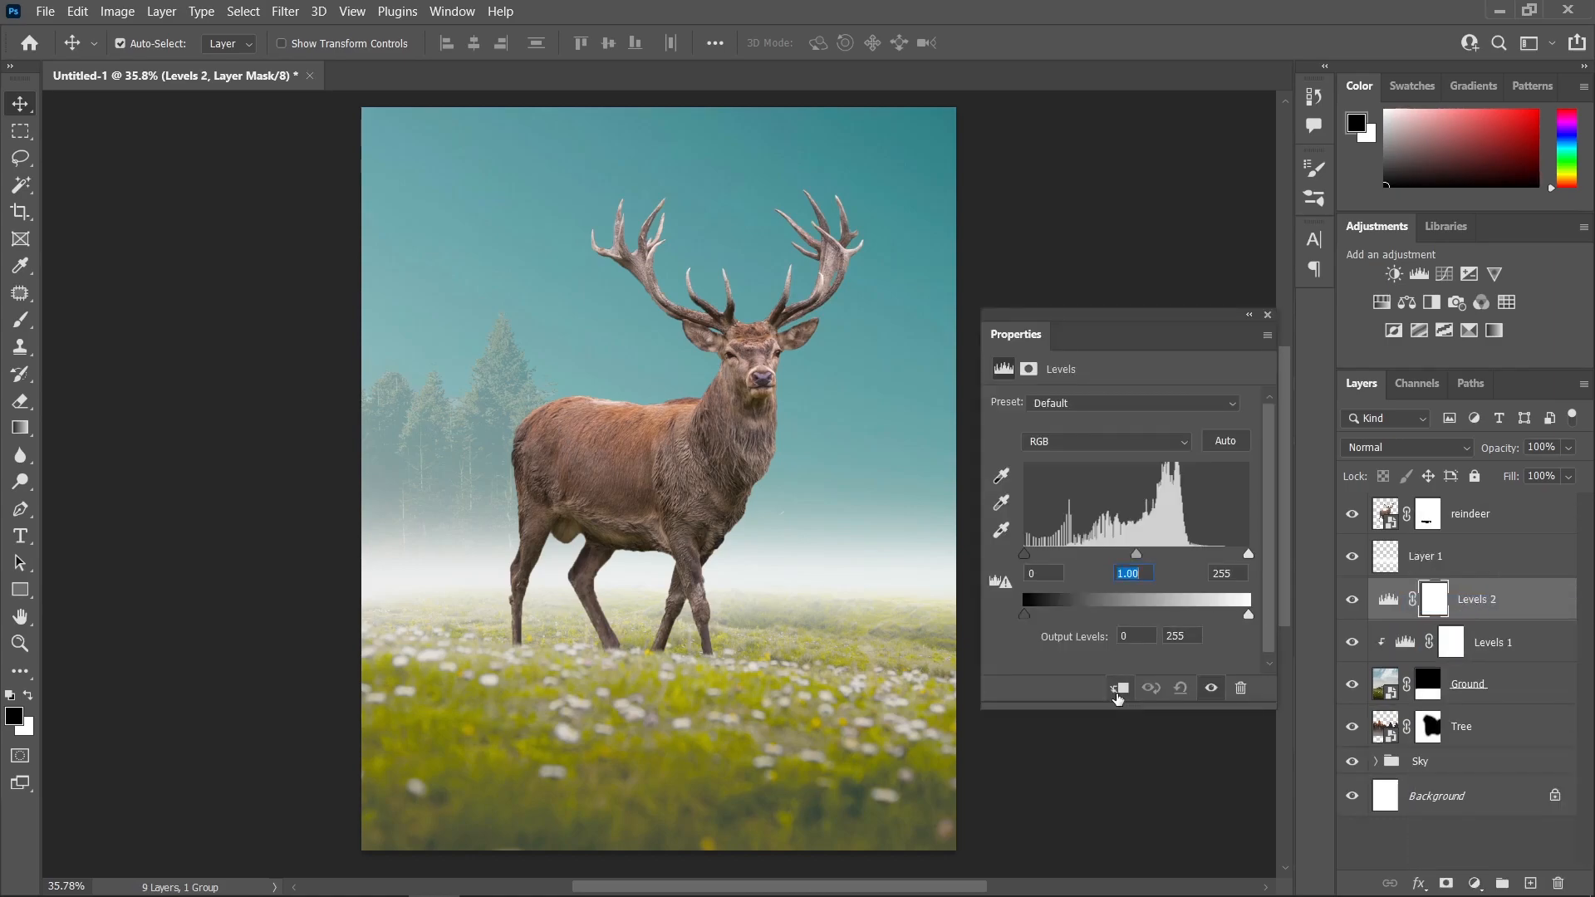
left_click(1119, 688)
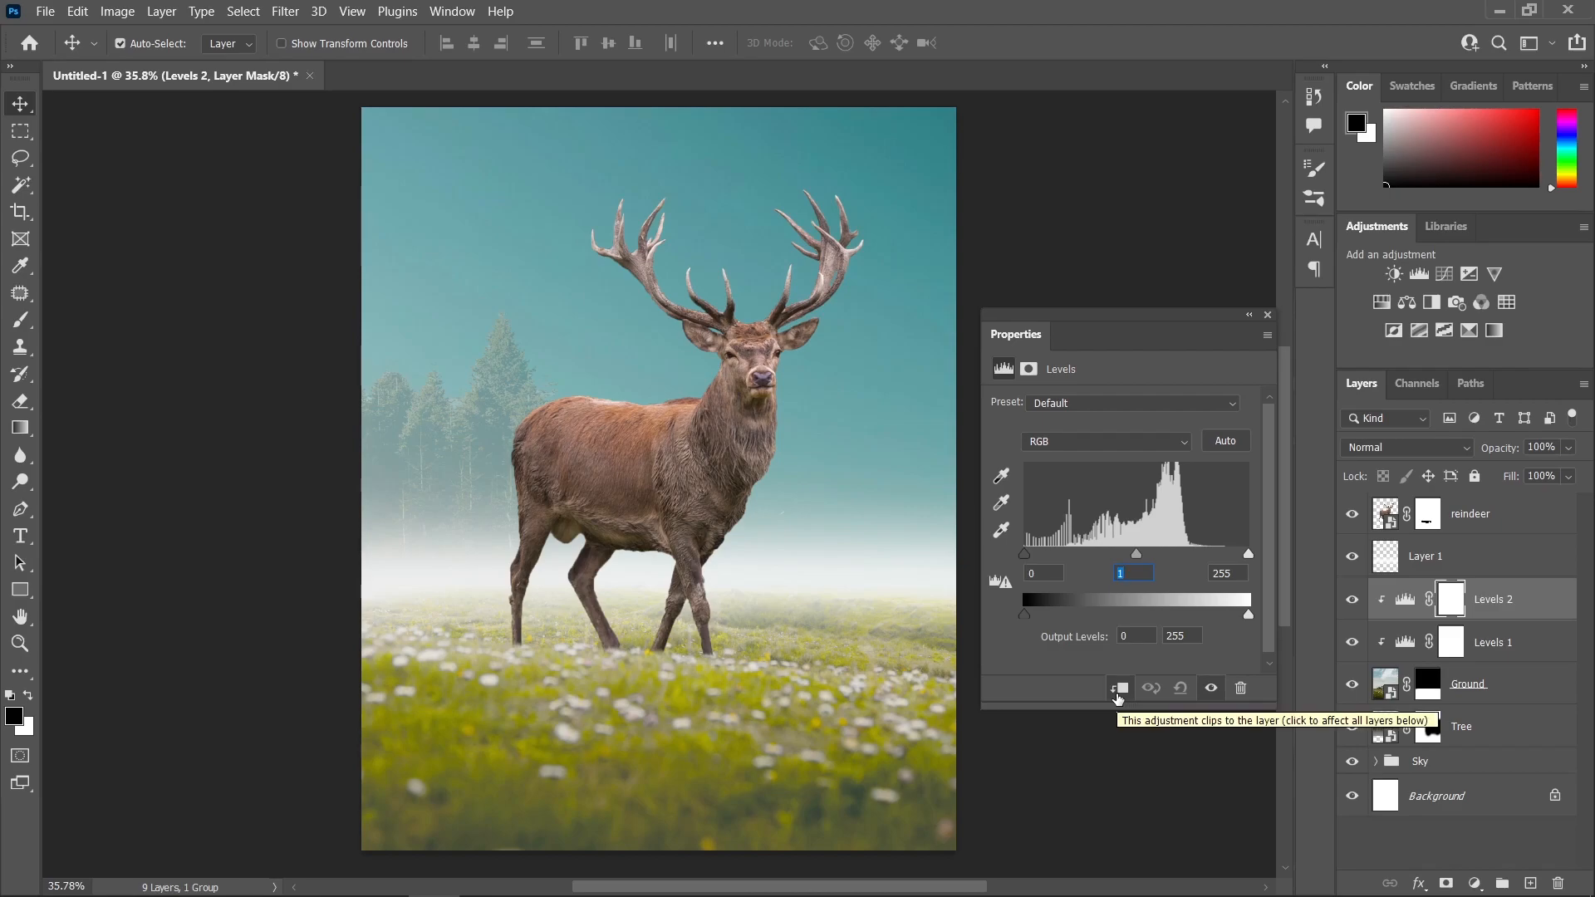
left_click_drag(1138, 560, 1052, 558)
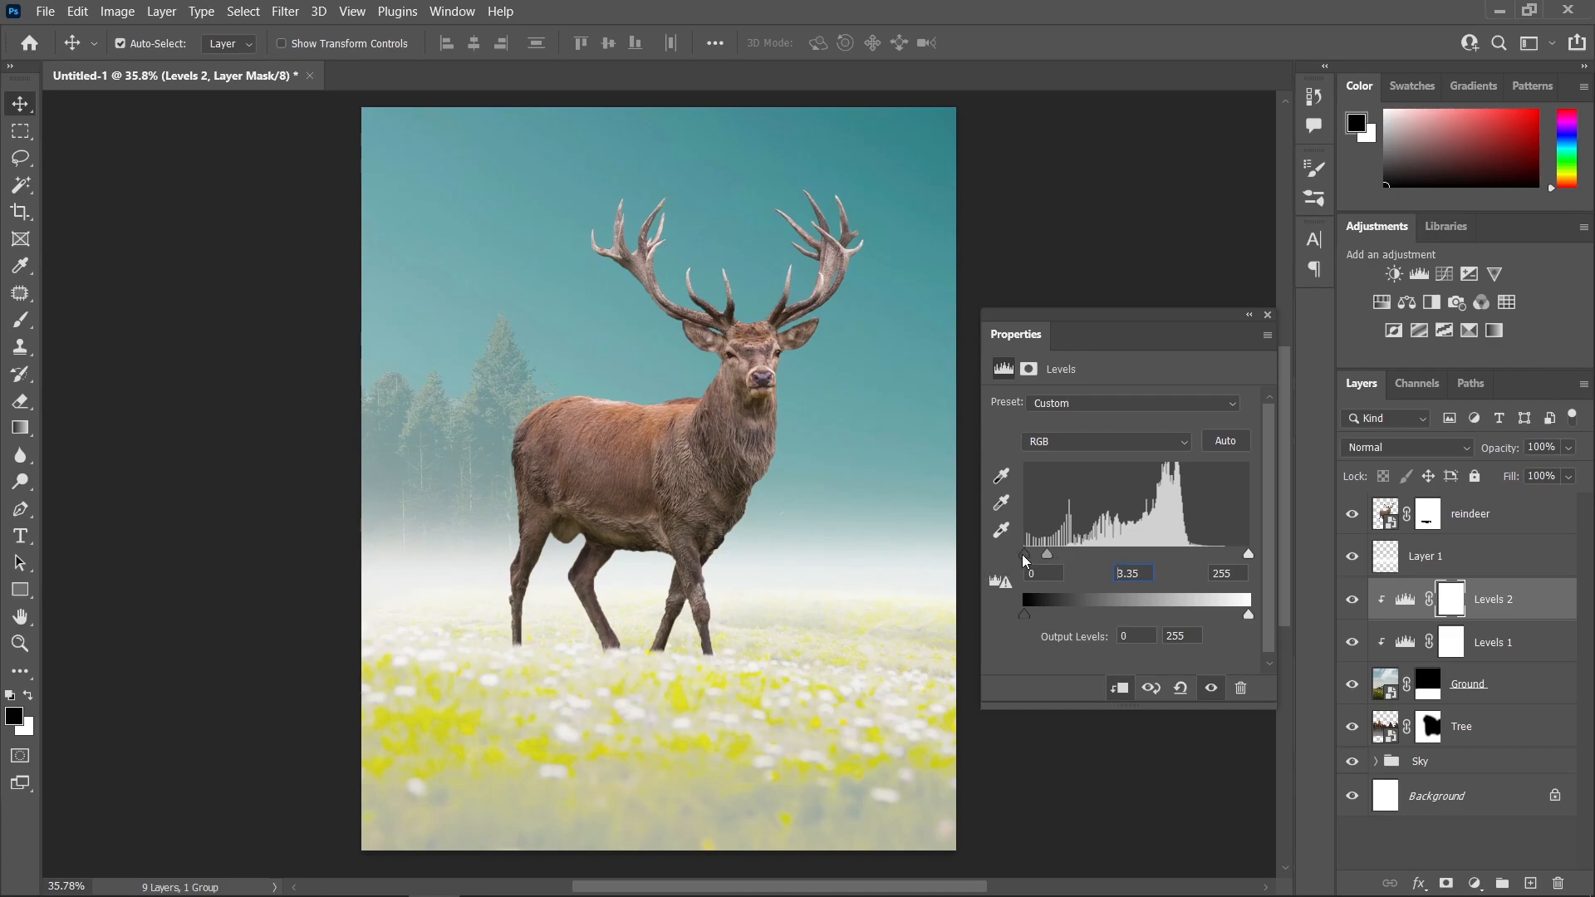
left_click_drag(1026, 554, 1029, 563)
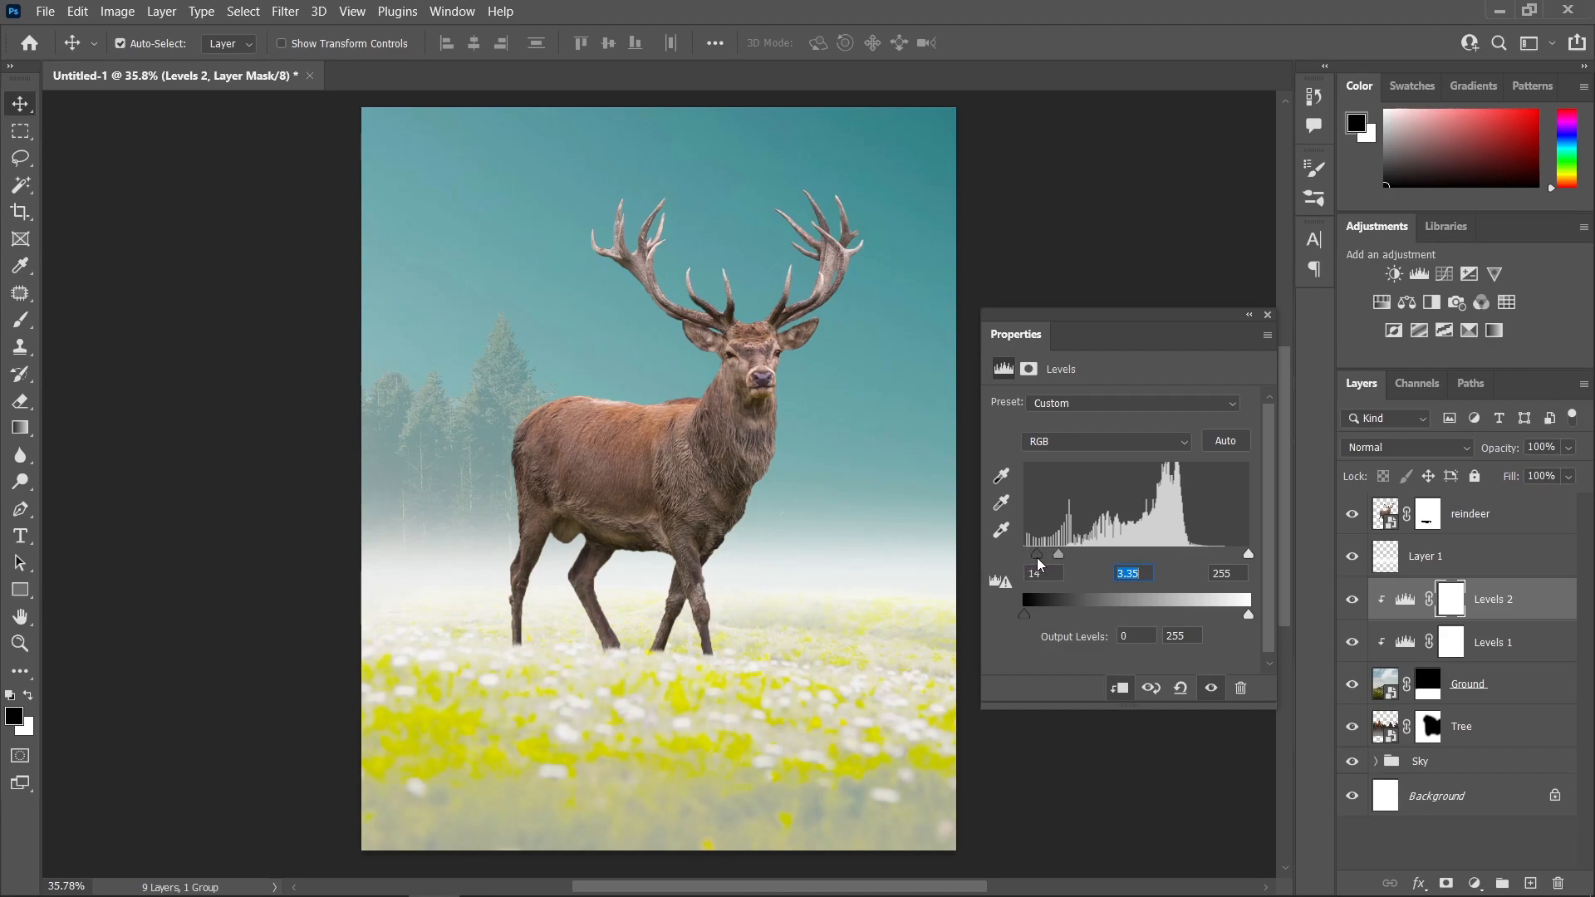
left_click(1040, 575)
left_click(1267, 315)
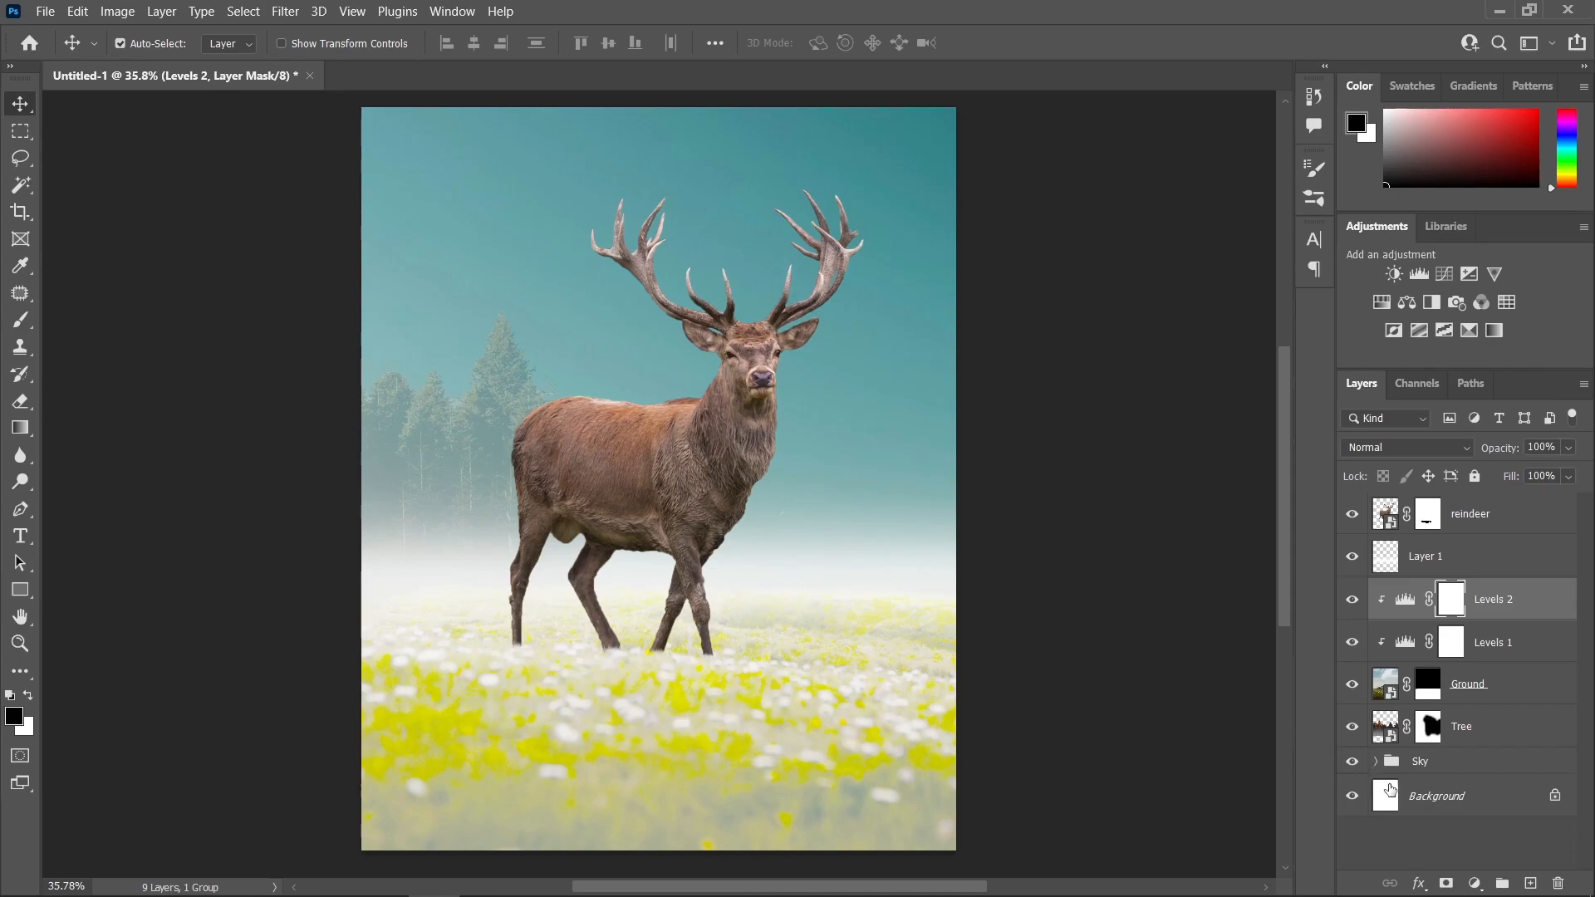
- Add a Black & White adjustment clipped to the Ground layer and raise its Yellows to 108
left_click(1478, 884)
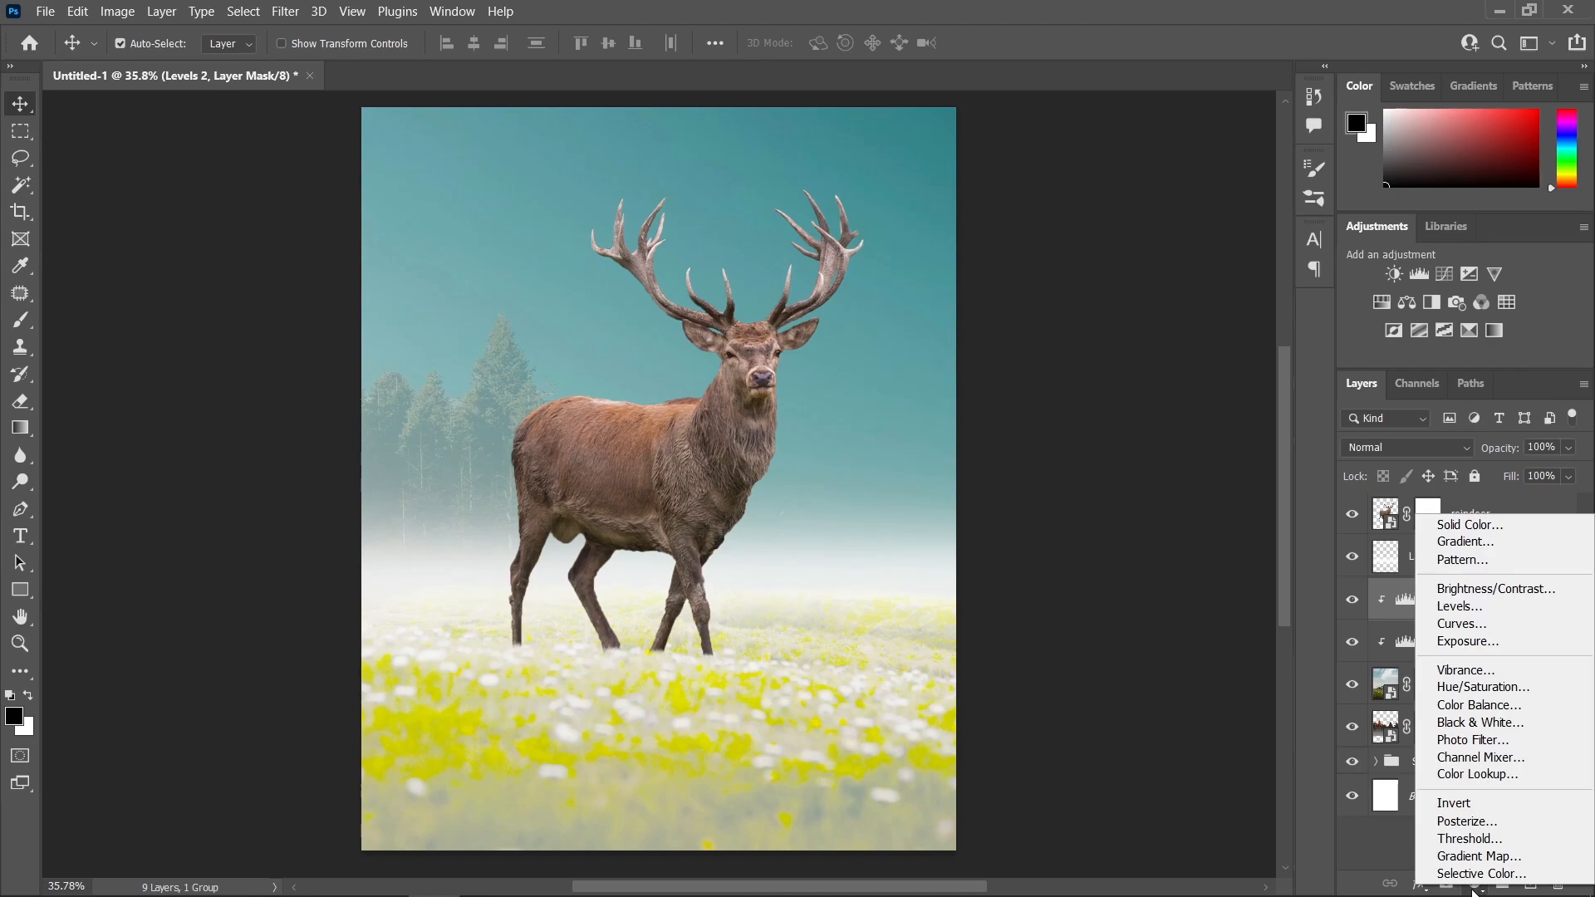
left_click(1484, 723)
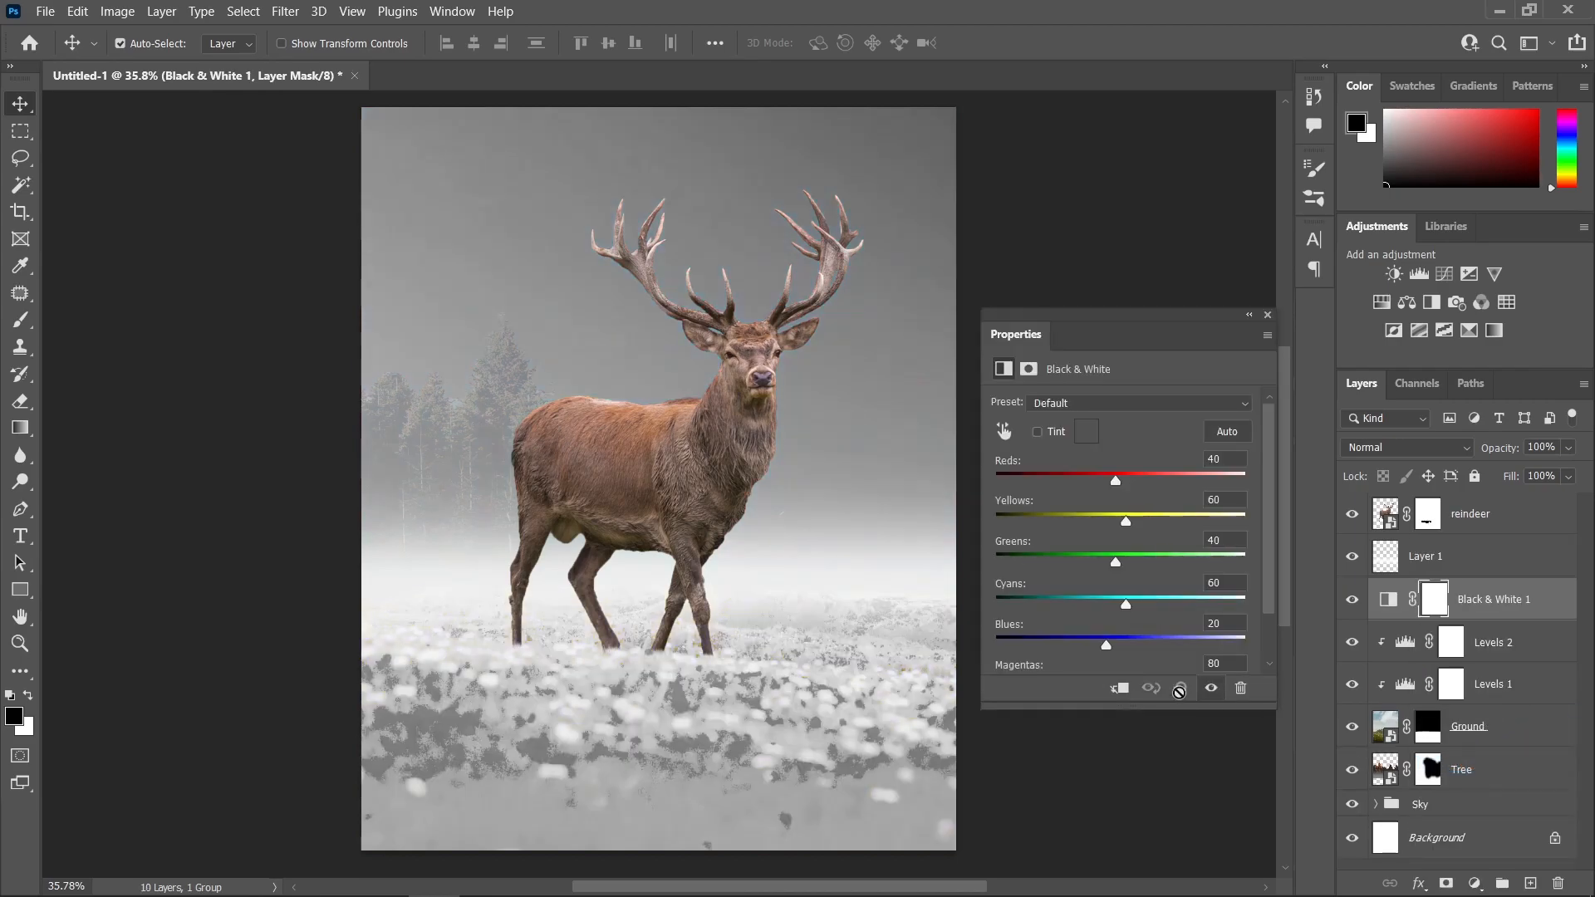
left_click(1119, 689)
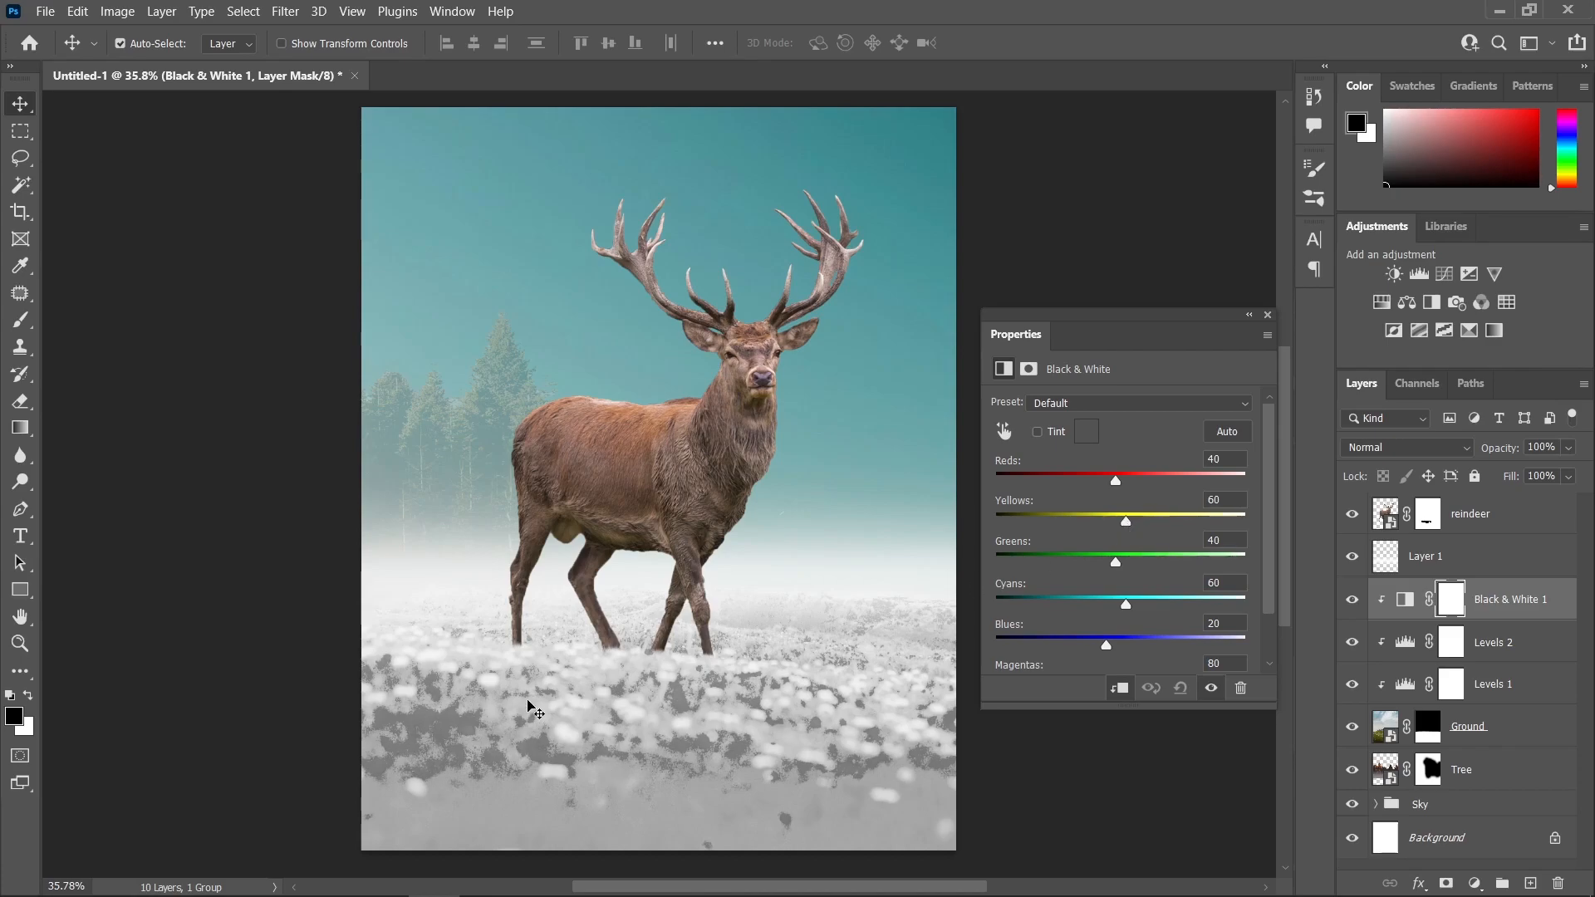
left_click(1353, 599)
left_click(1353, 599)
left_click_drag(1128, 525, 1151, 528)
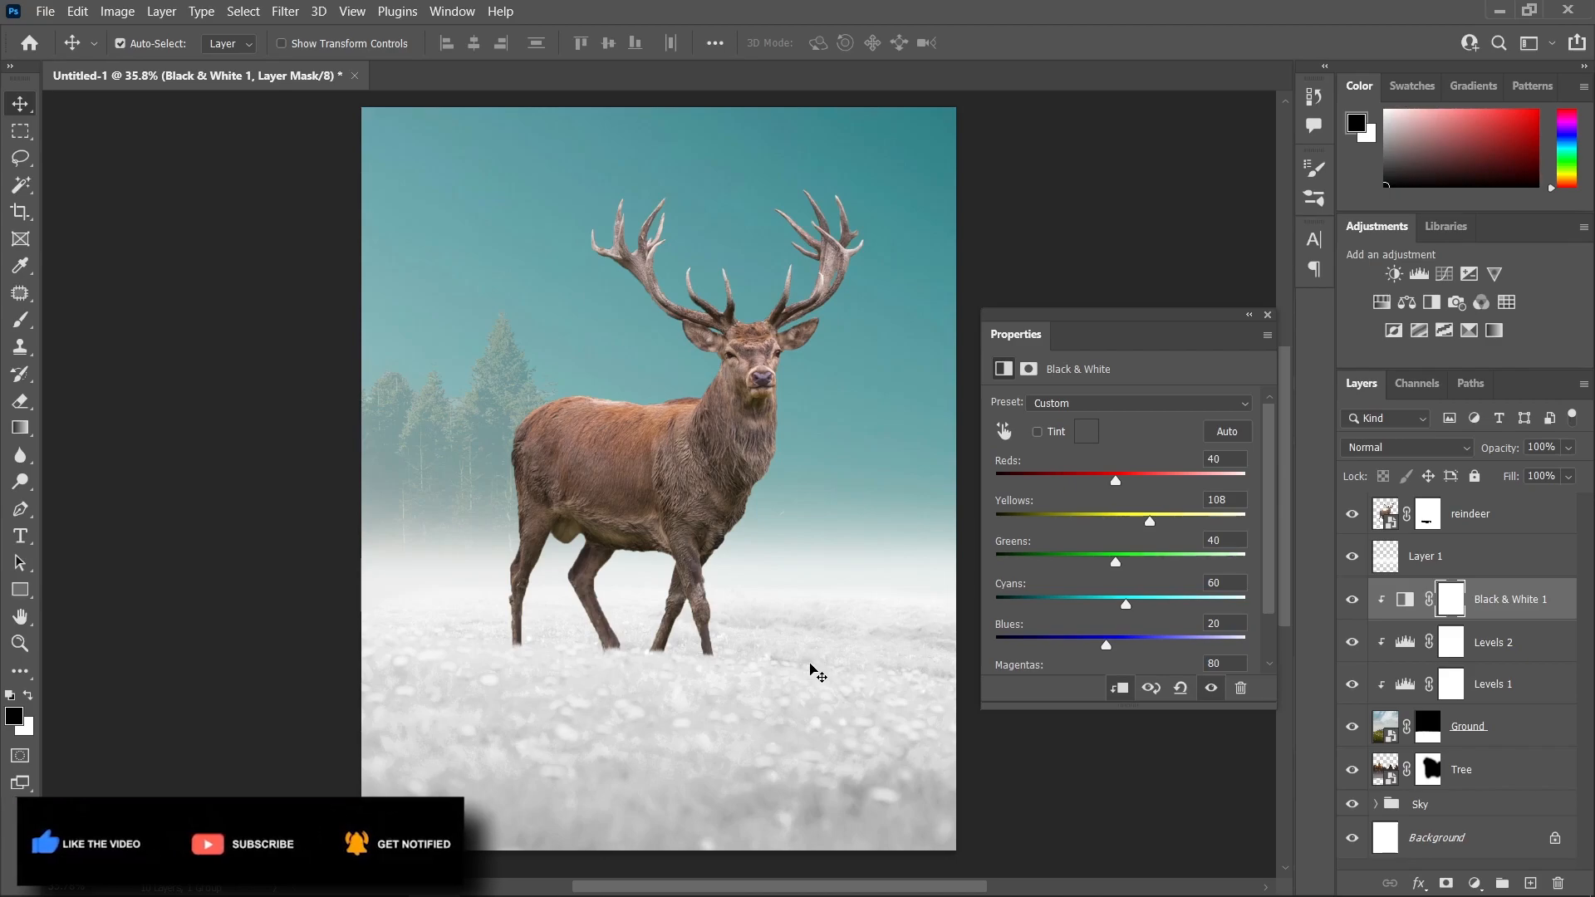
left_click(1268, 317)
- Hide and show the Black & White 1, Levels 2 and Levels 1 adjustments to compare the ground before and after
left_click(1353, 600)
left_click(1353, 642)
left_click(1353, 684)
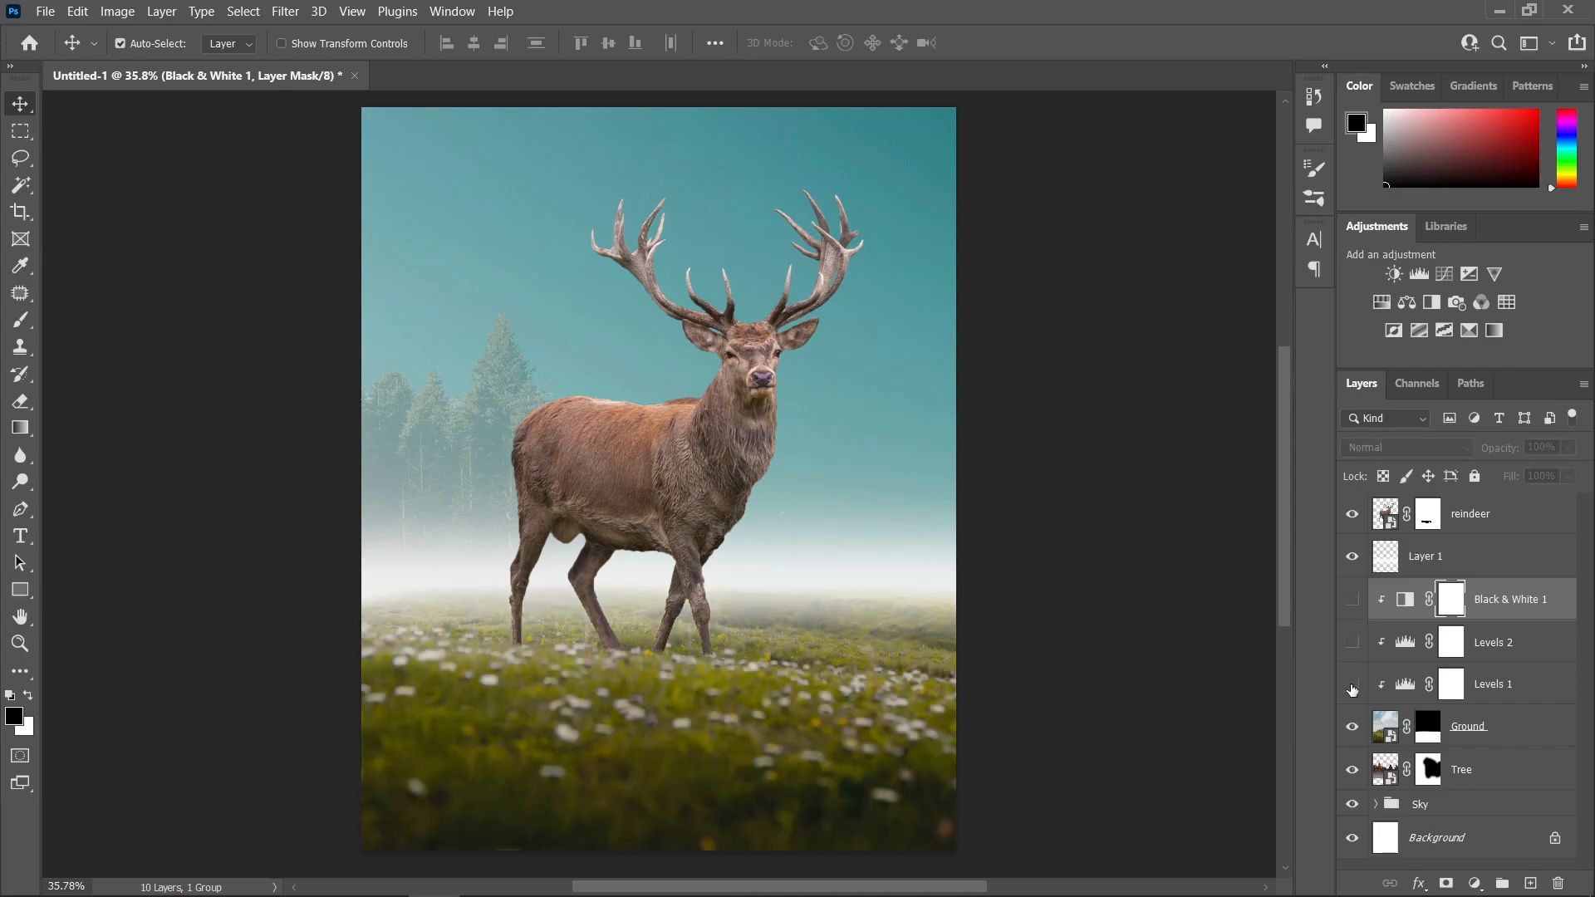
left_click(1353, 685)
left_click(1353, 643)
left_click(1353, 600)
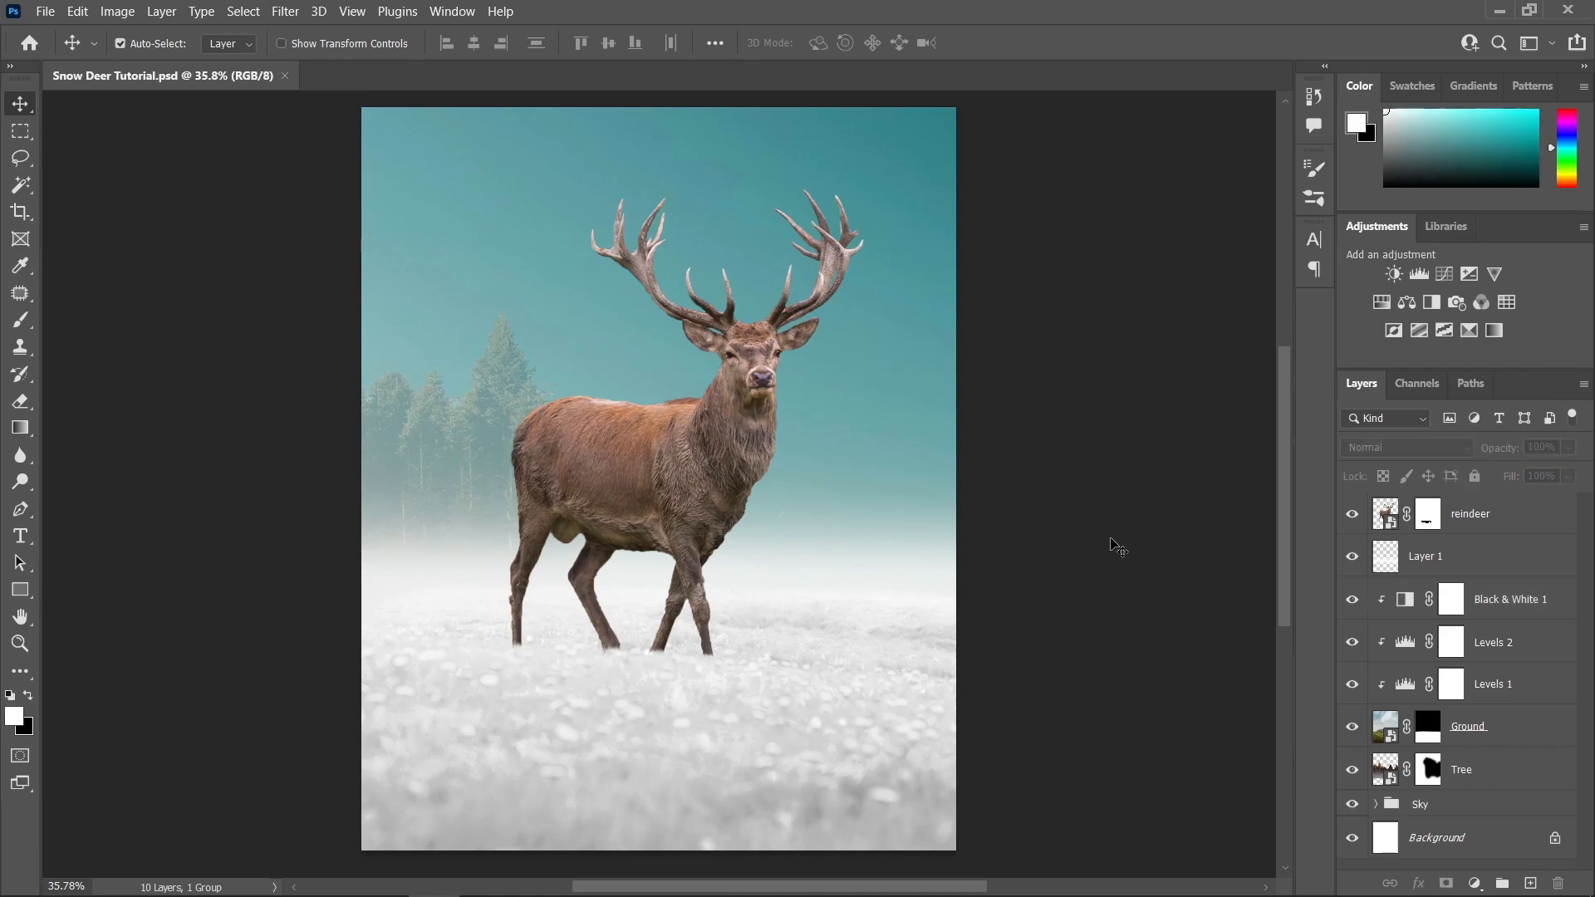
- Add a Levels adjustment clipped to the reindeer layer and raise its midtones to 4.04
left_click(1487, 519)
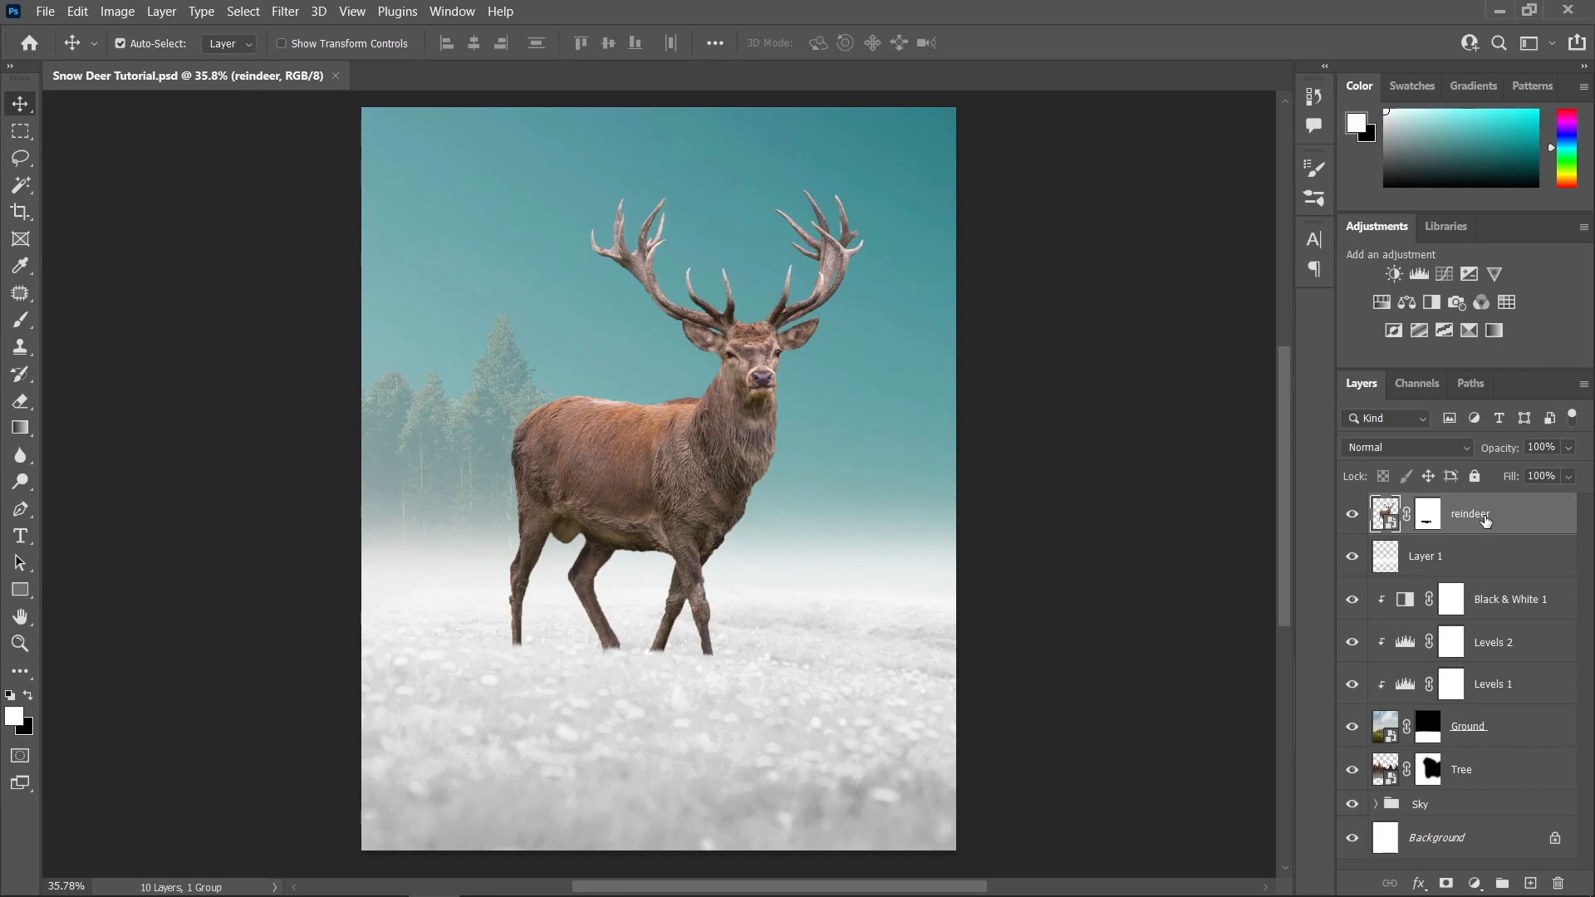
left_click(1476, 883)
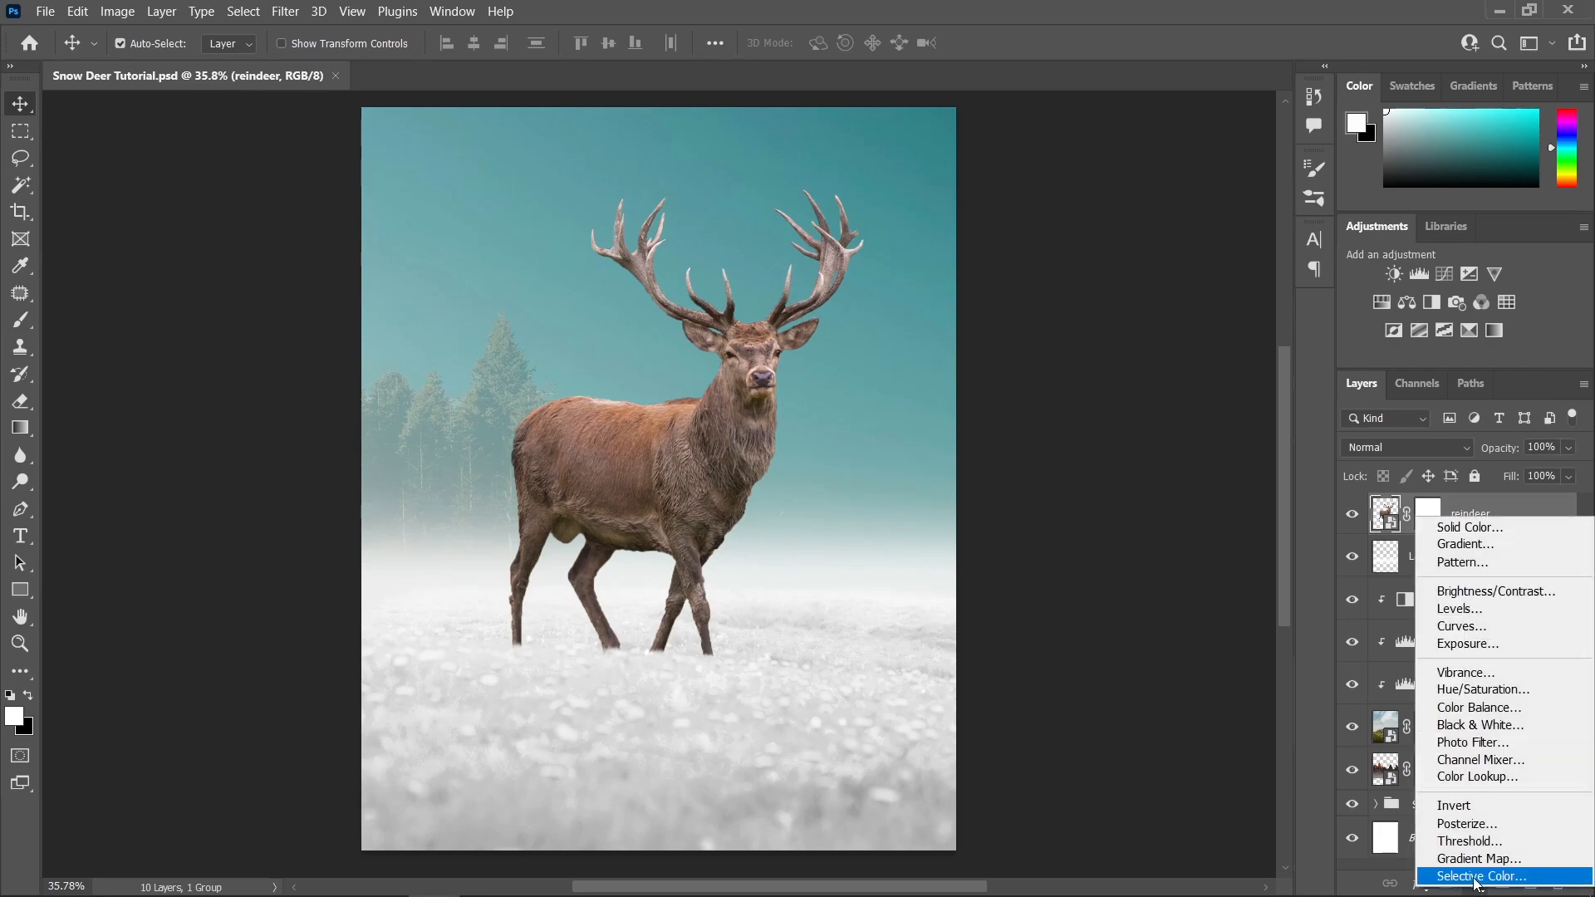
left_click(1460, 608)
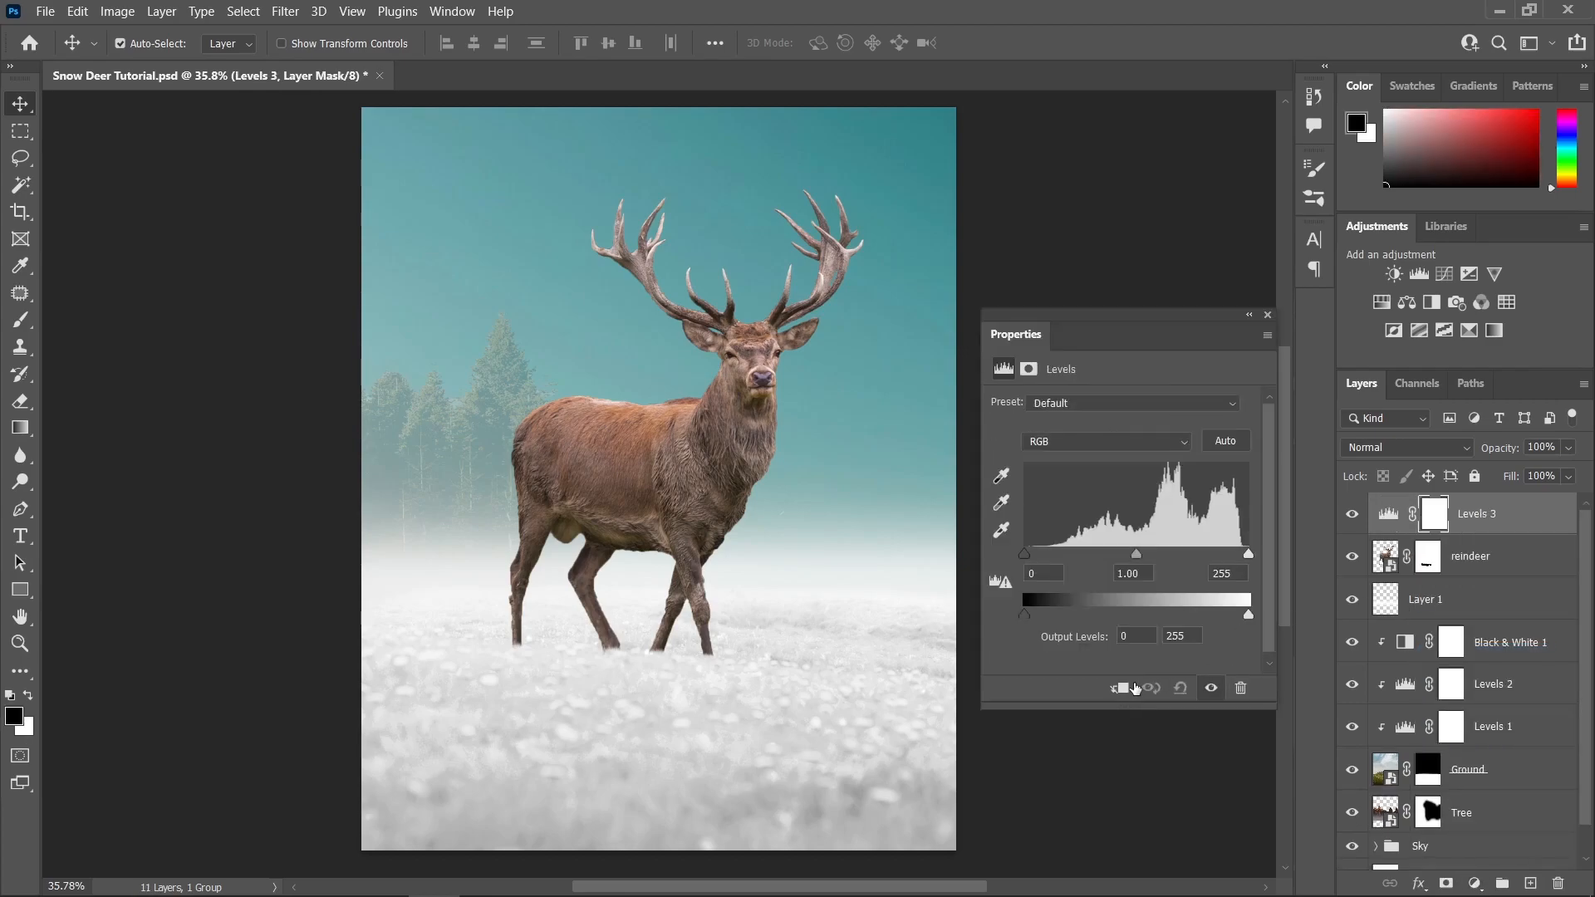
left_click(1121, 691)
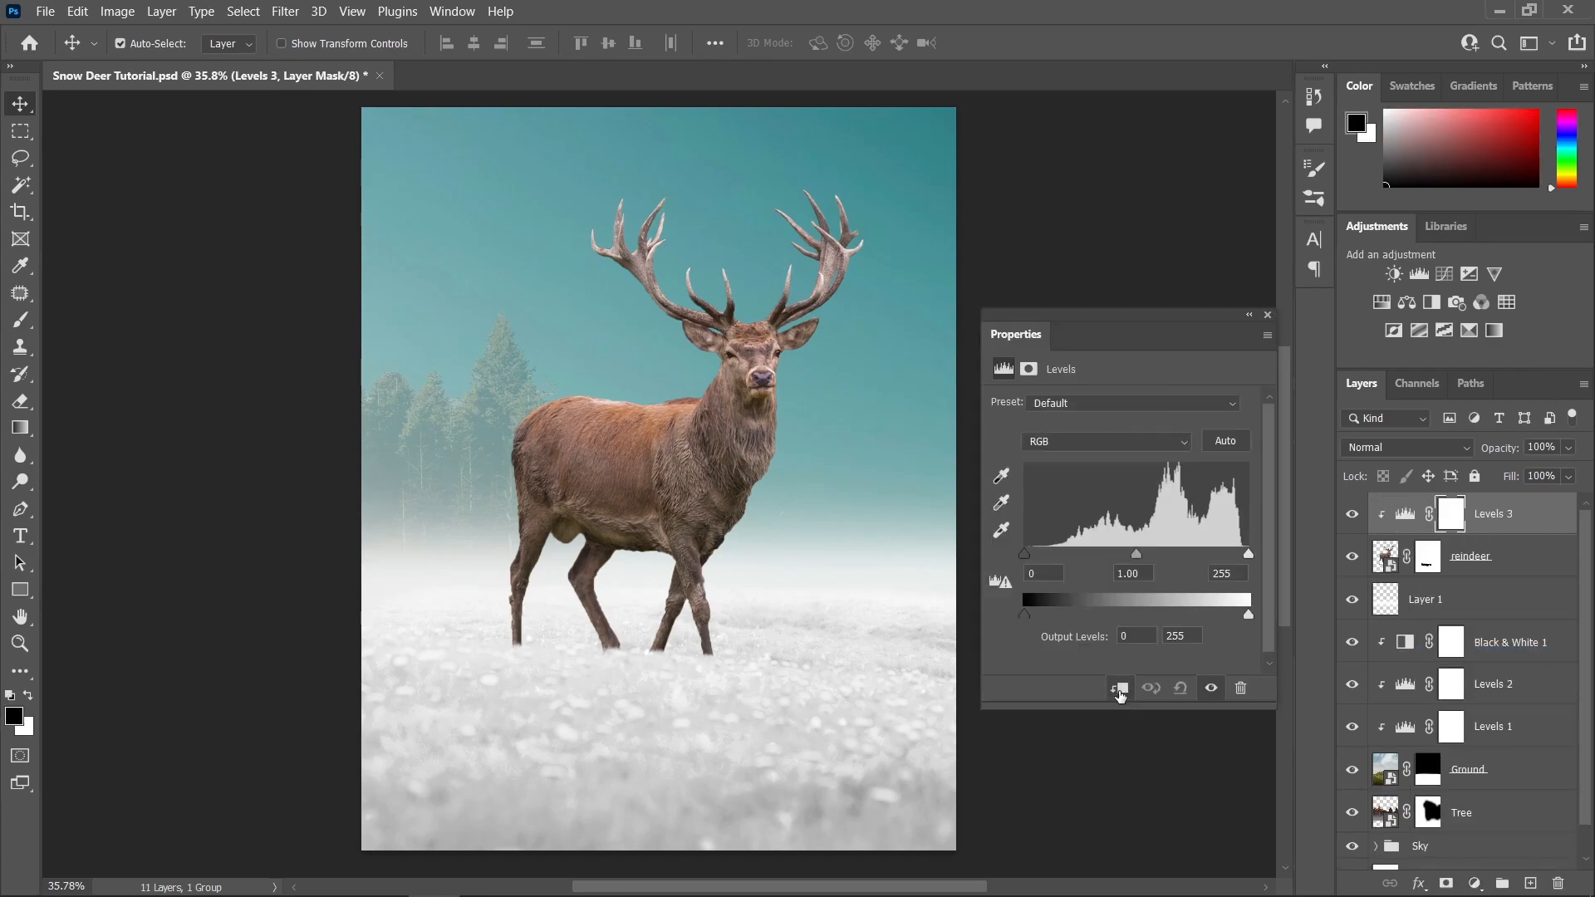
left_click_drag(1139, 561, 1100, 565)
left_click_drag(1078, 568, 1039, 569)
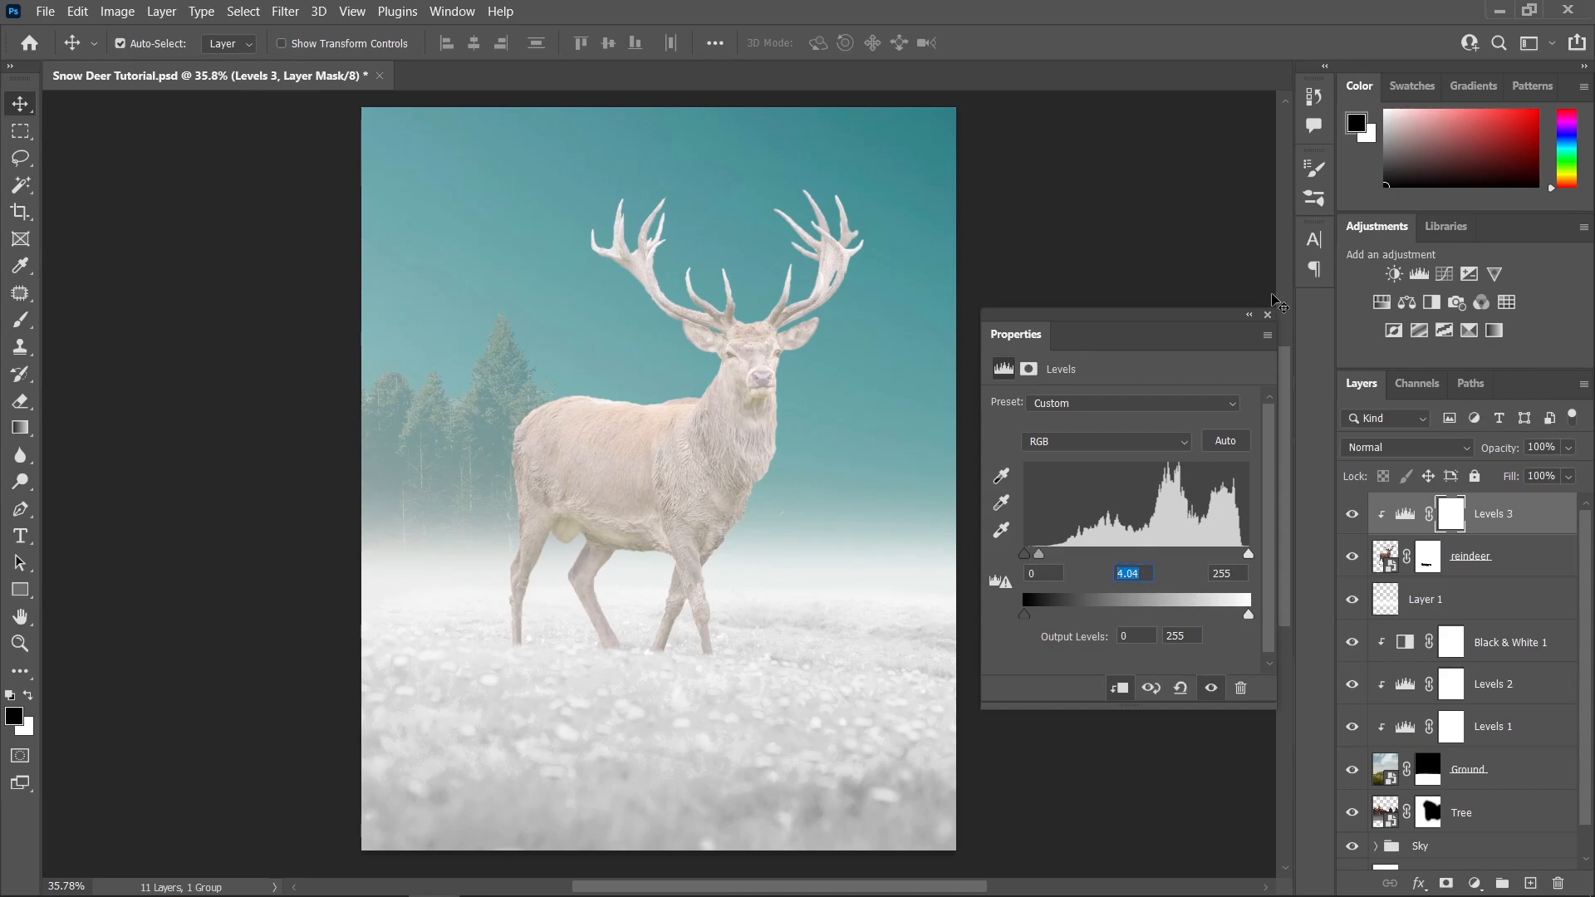
left_click(1267, 316)
- Set the Levels 3 layer's Blend If so the Underlying Layer's dark values split at 0 / 77
scroll(713, 445, "up", 1)
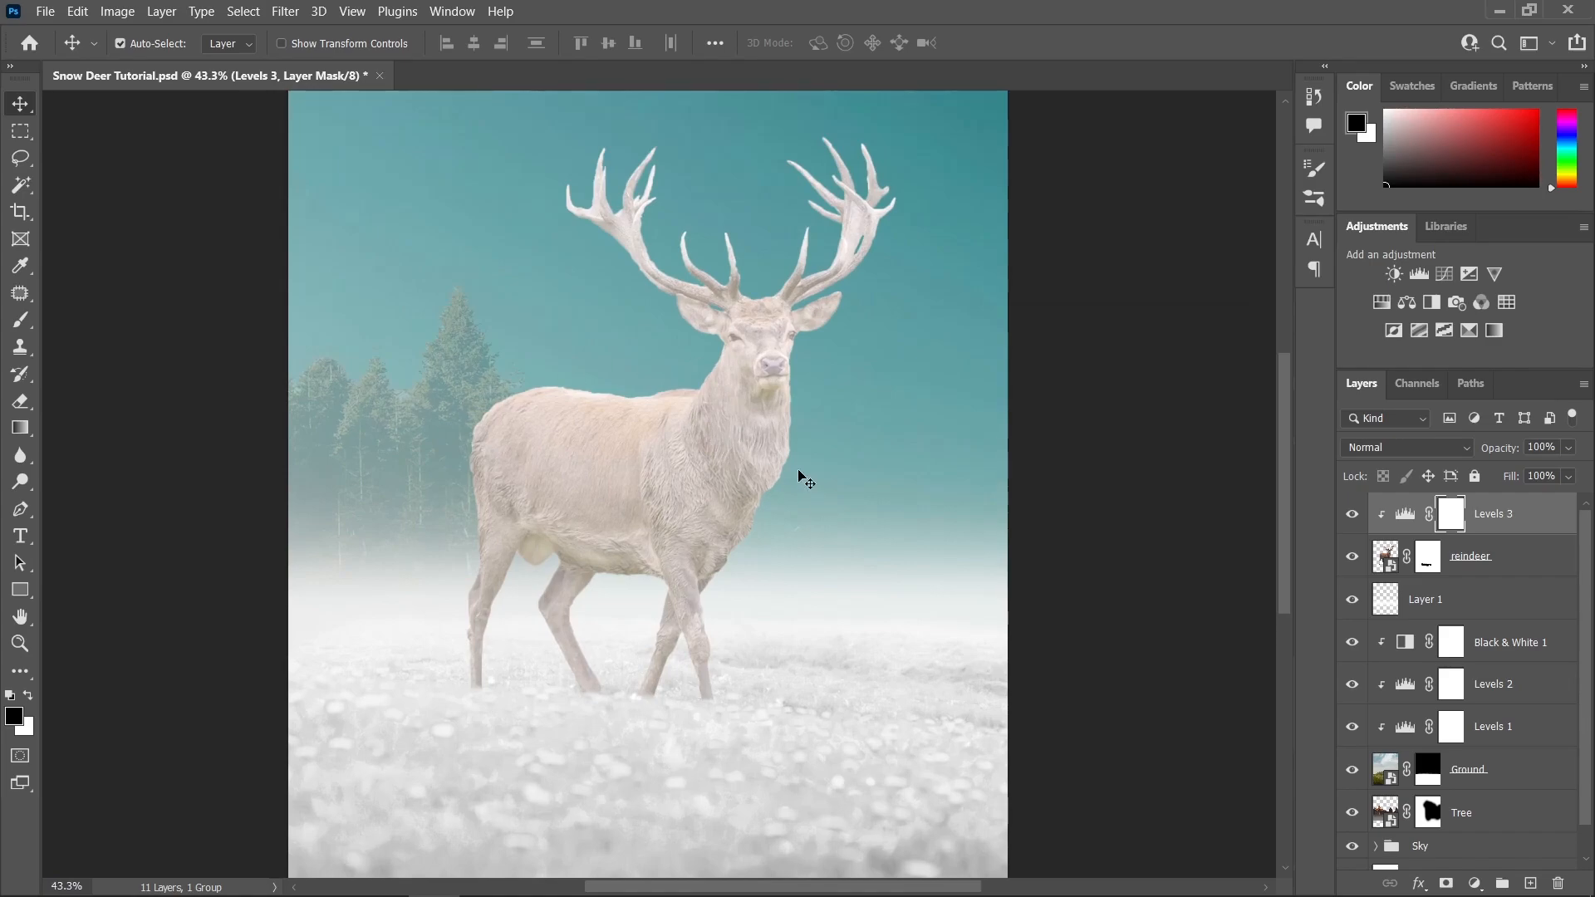
scroll(600, 434, "up", 3)
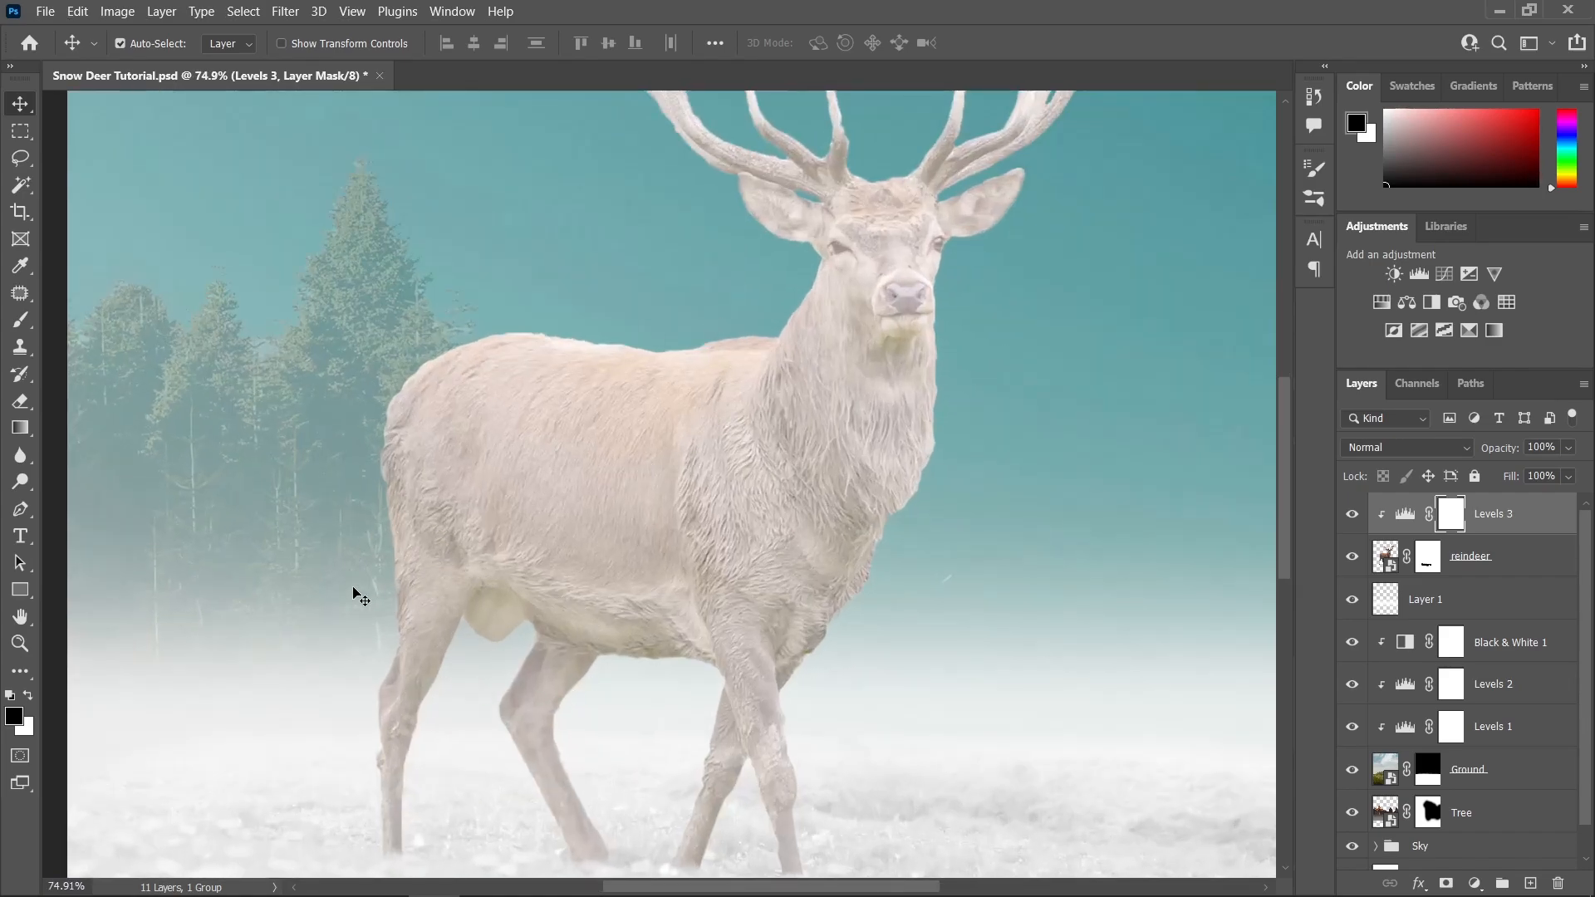
scroll(570, 612, "down", 4)
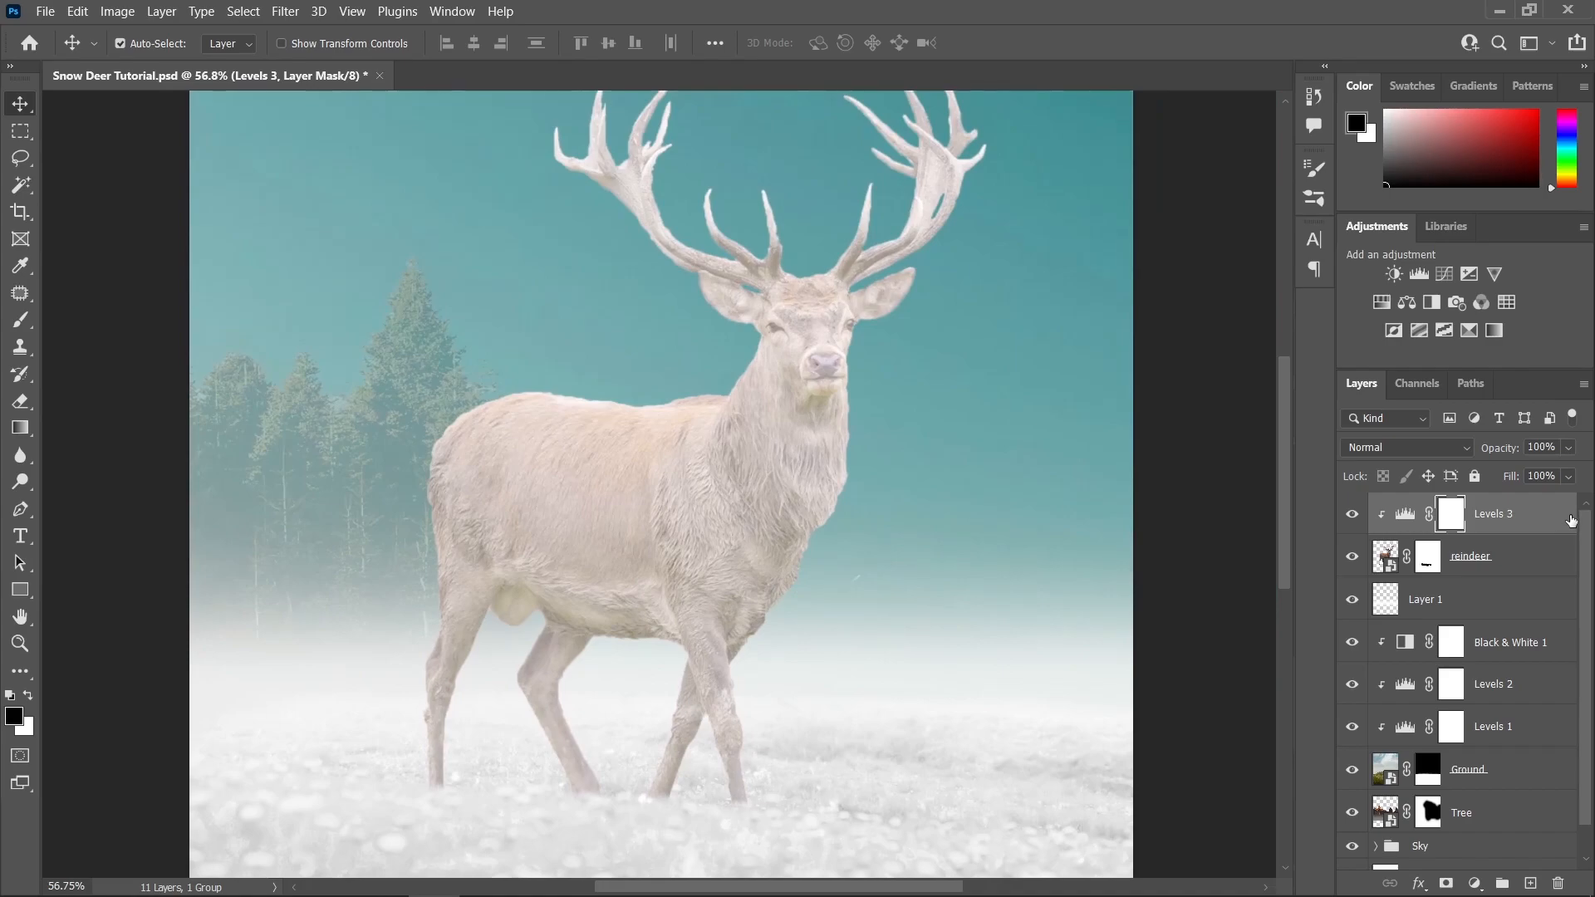
double_click(1572, 521)
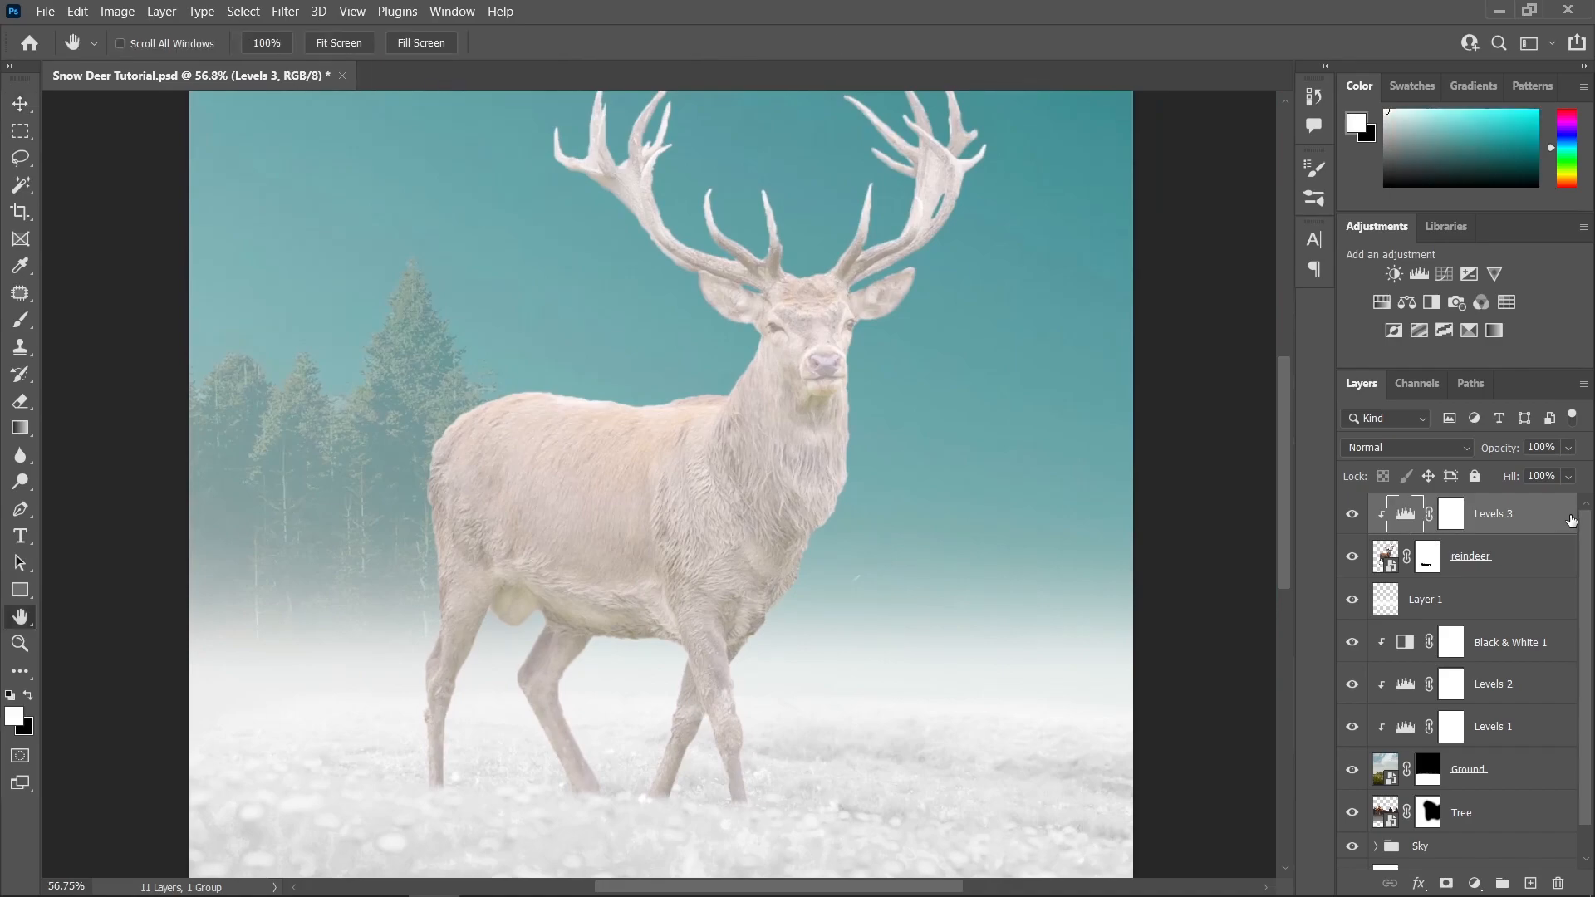
left_click_drag(1167, 381, 1241, 204)
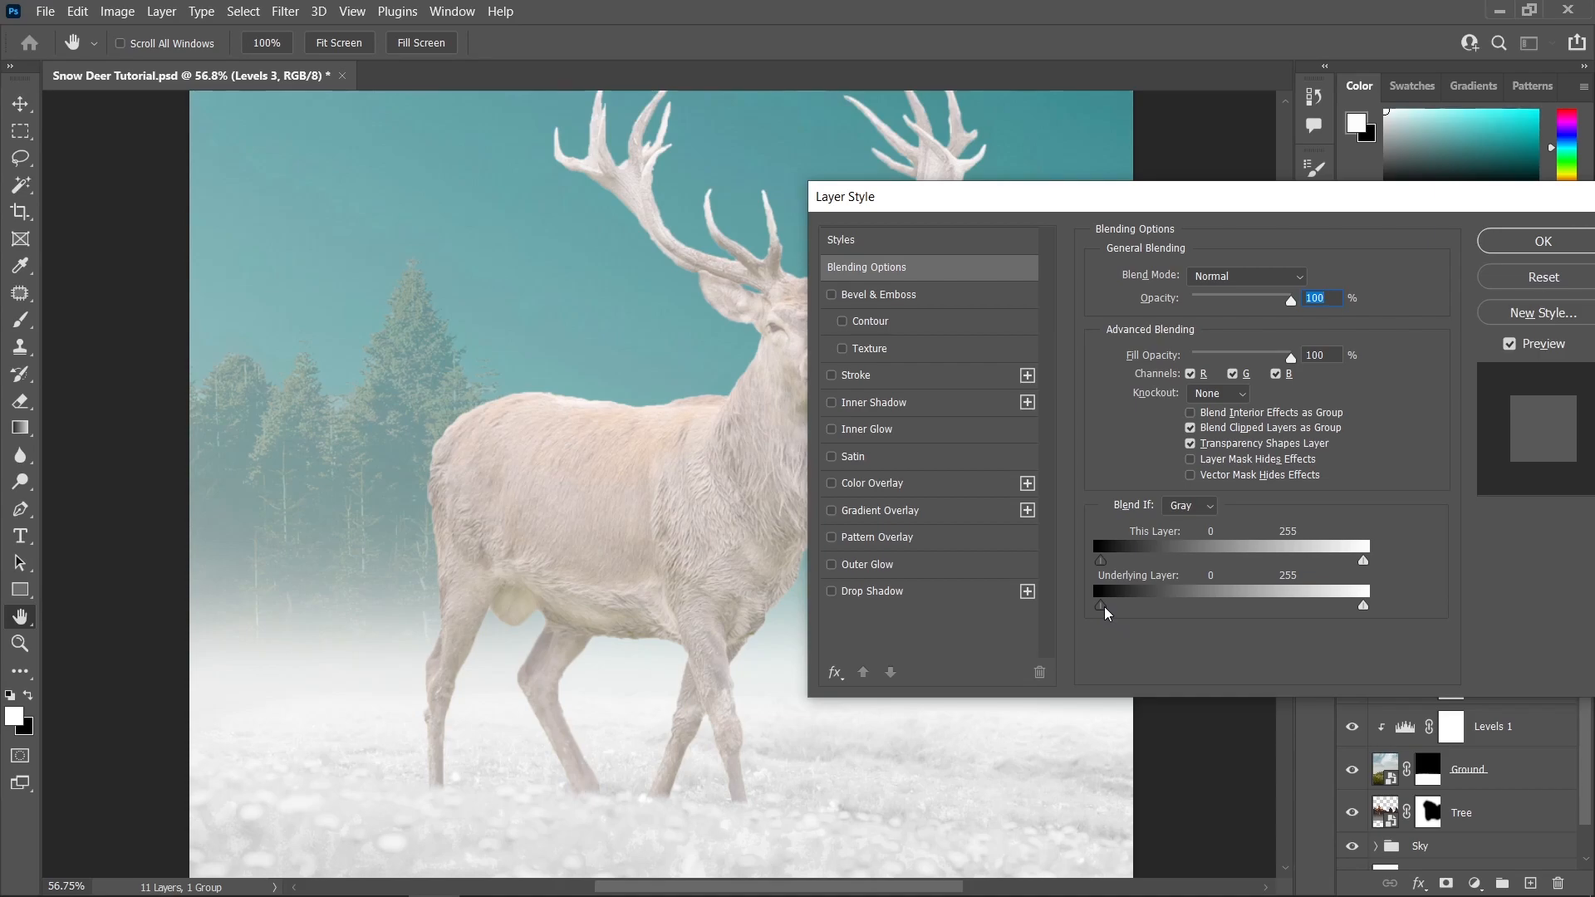
left_click_drag(1142, 614, 1190, 612)
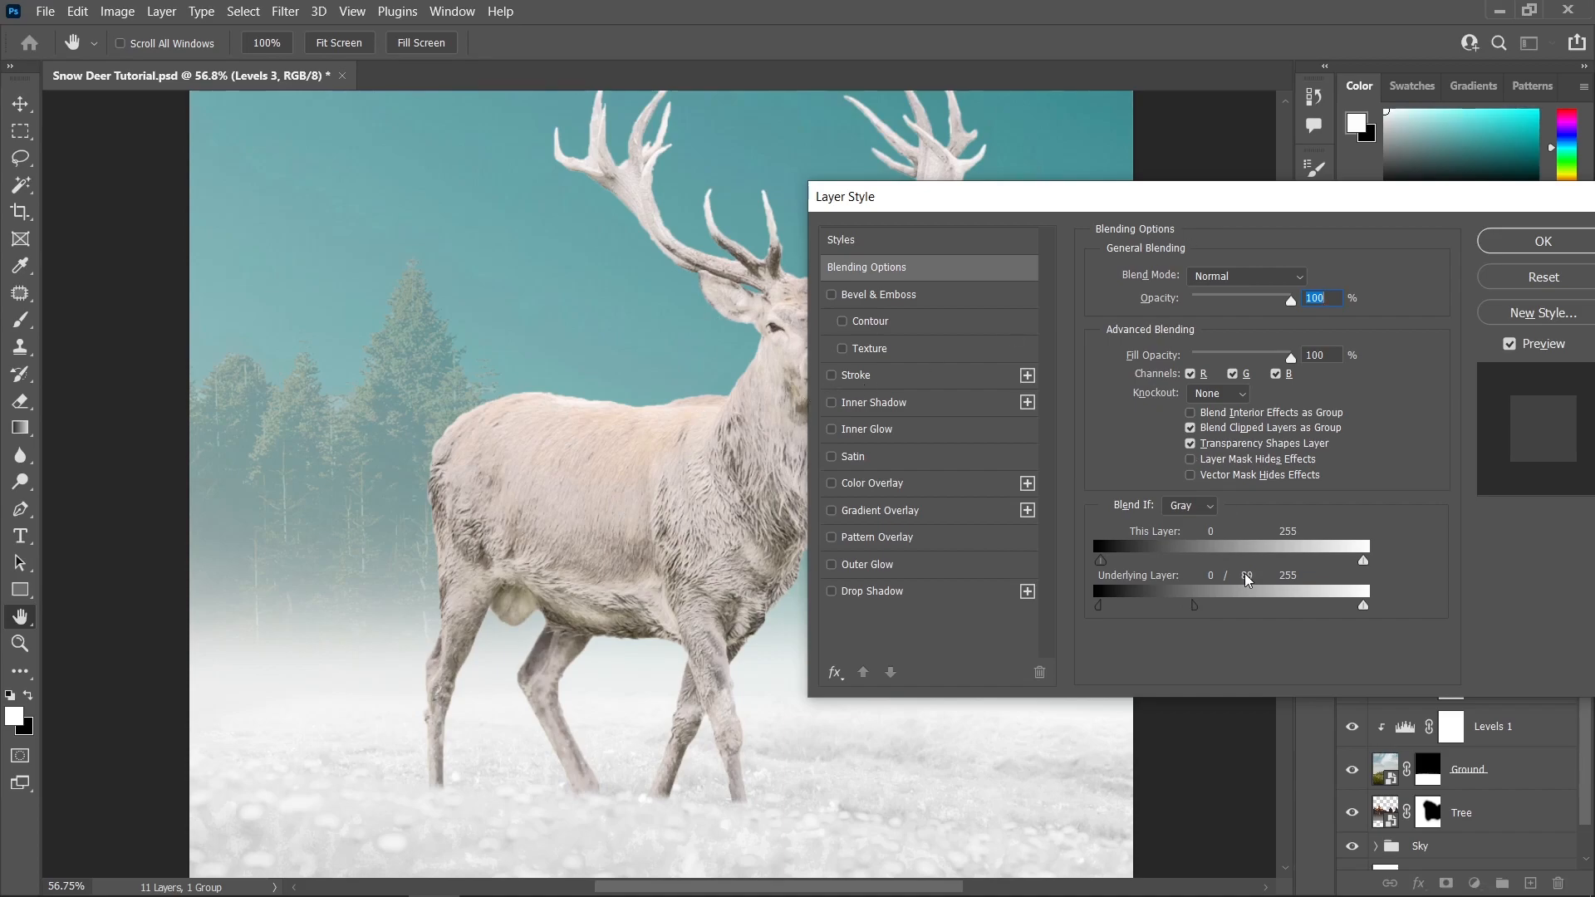
mouse_move(1198, 613)
left_mouse_down()
mouse_move(1152, 616)
mouse_move(1180, 619)
left_mouse_up()
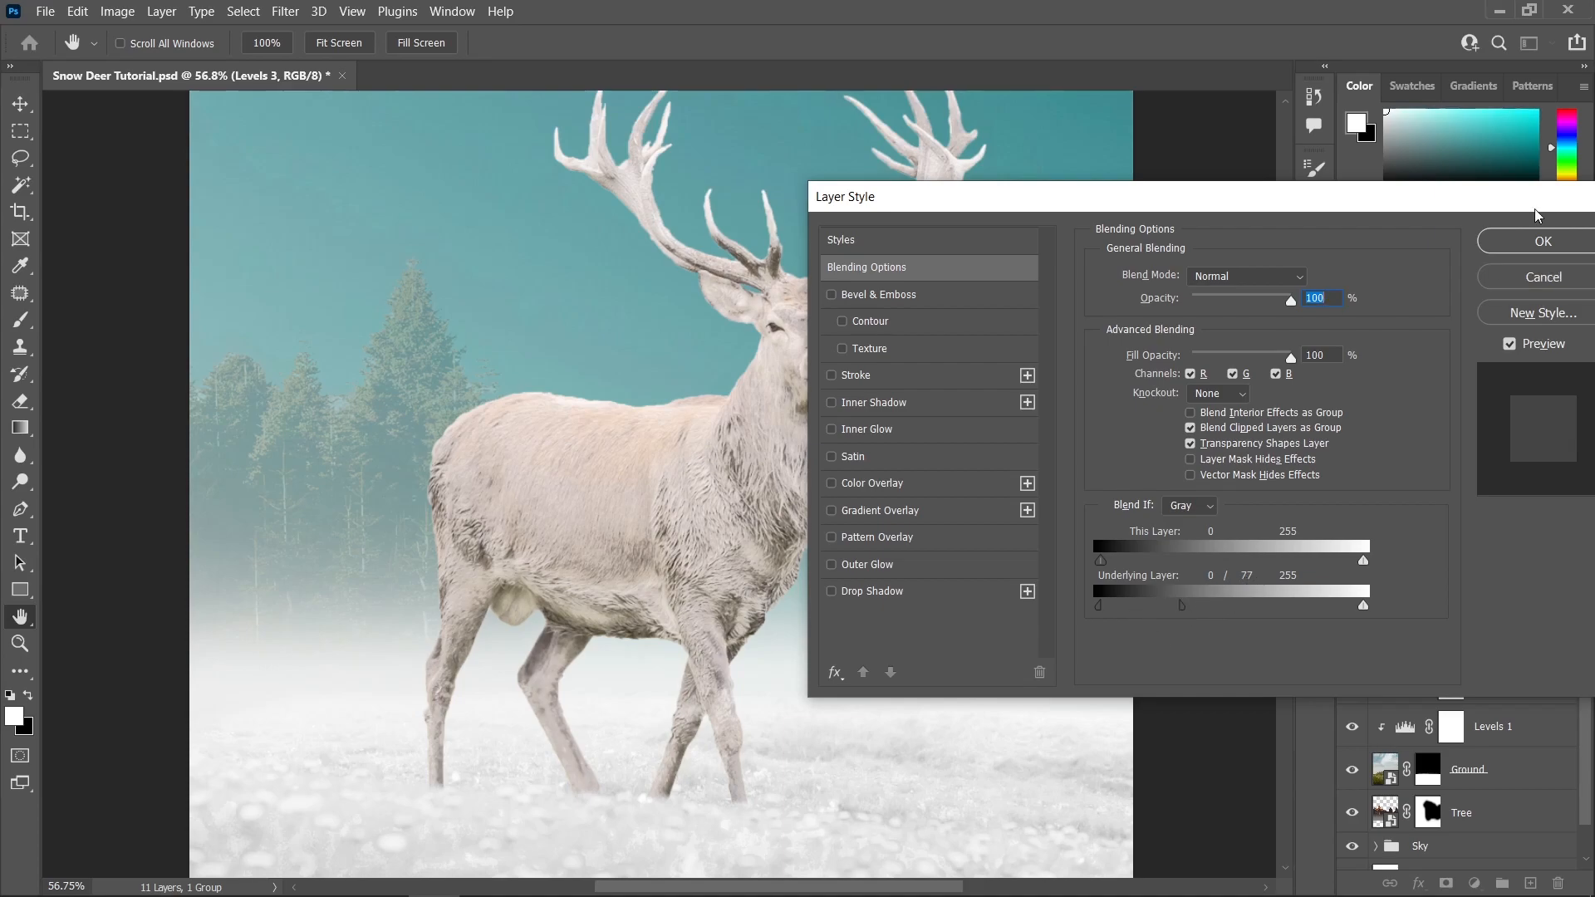
left_click(1536, 242)
key("ctrl+0")
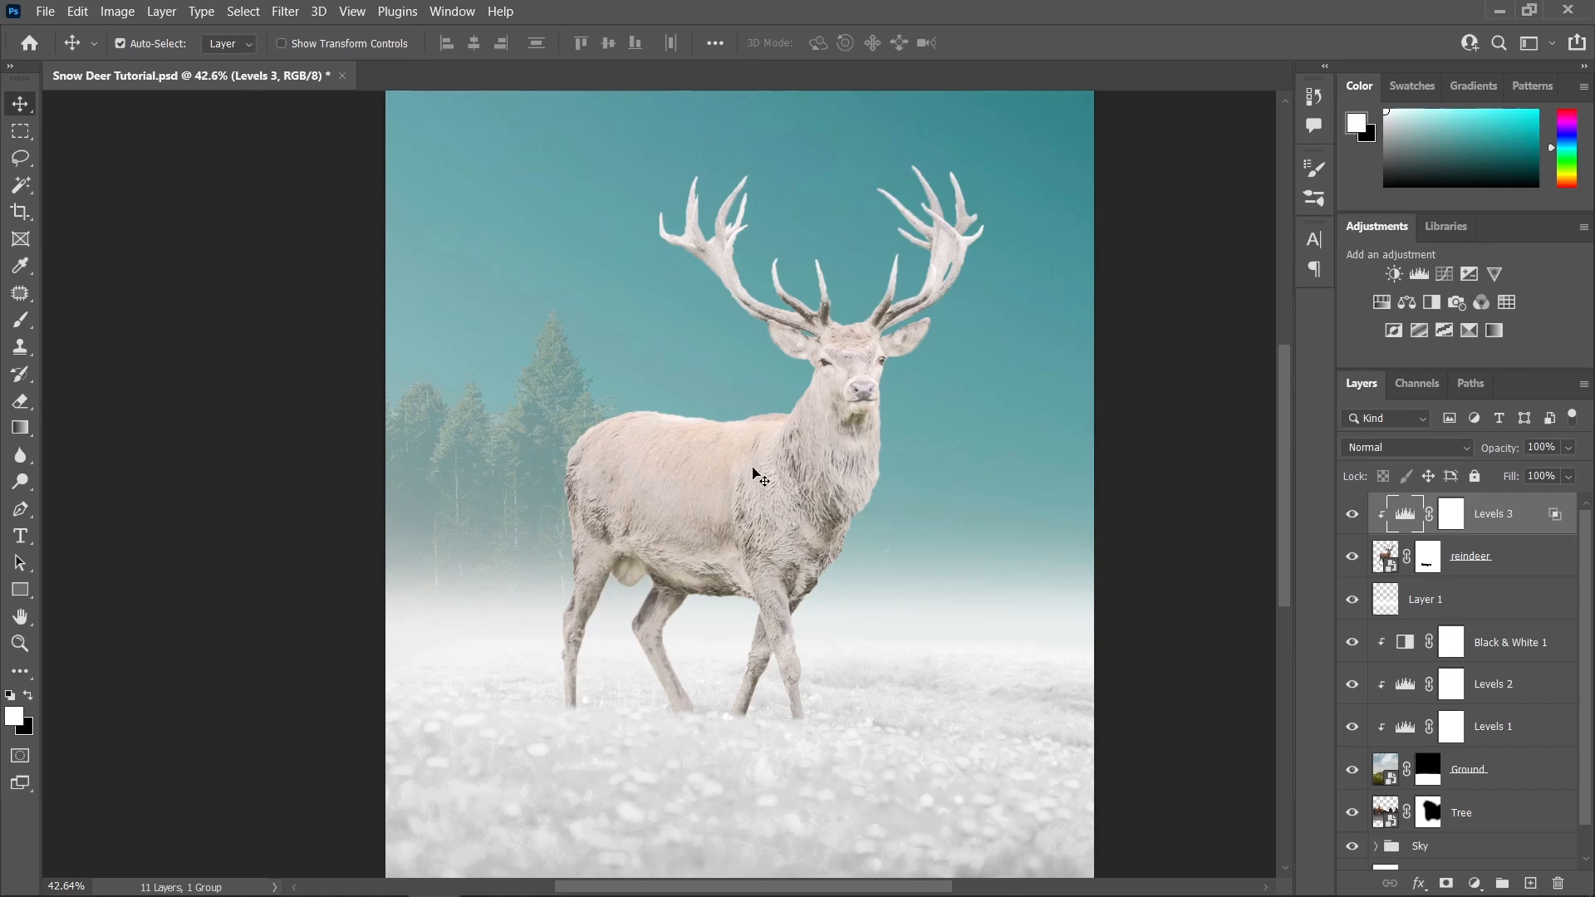
- Target the Levels 3 mask and set up a Soft Round brush at 40% flow
scroll(760, 478, "up", 2)
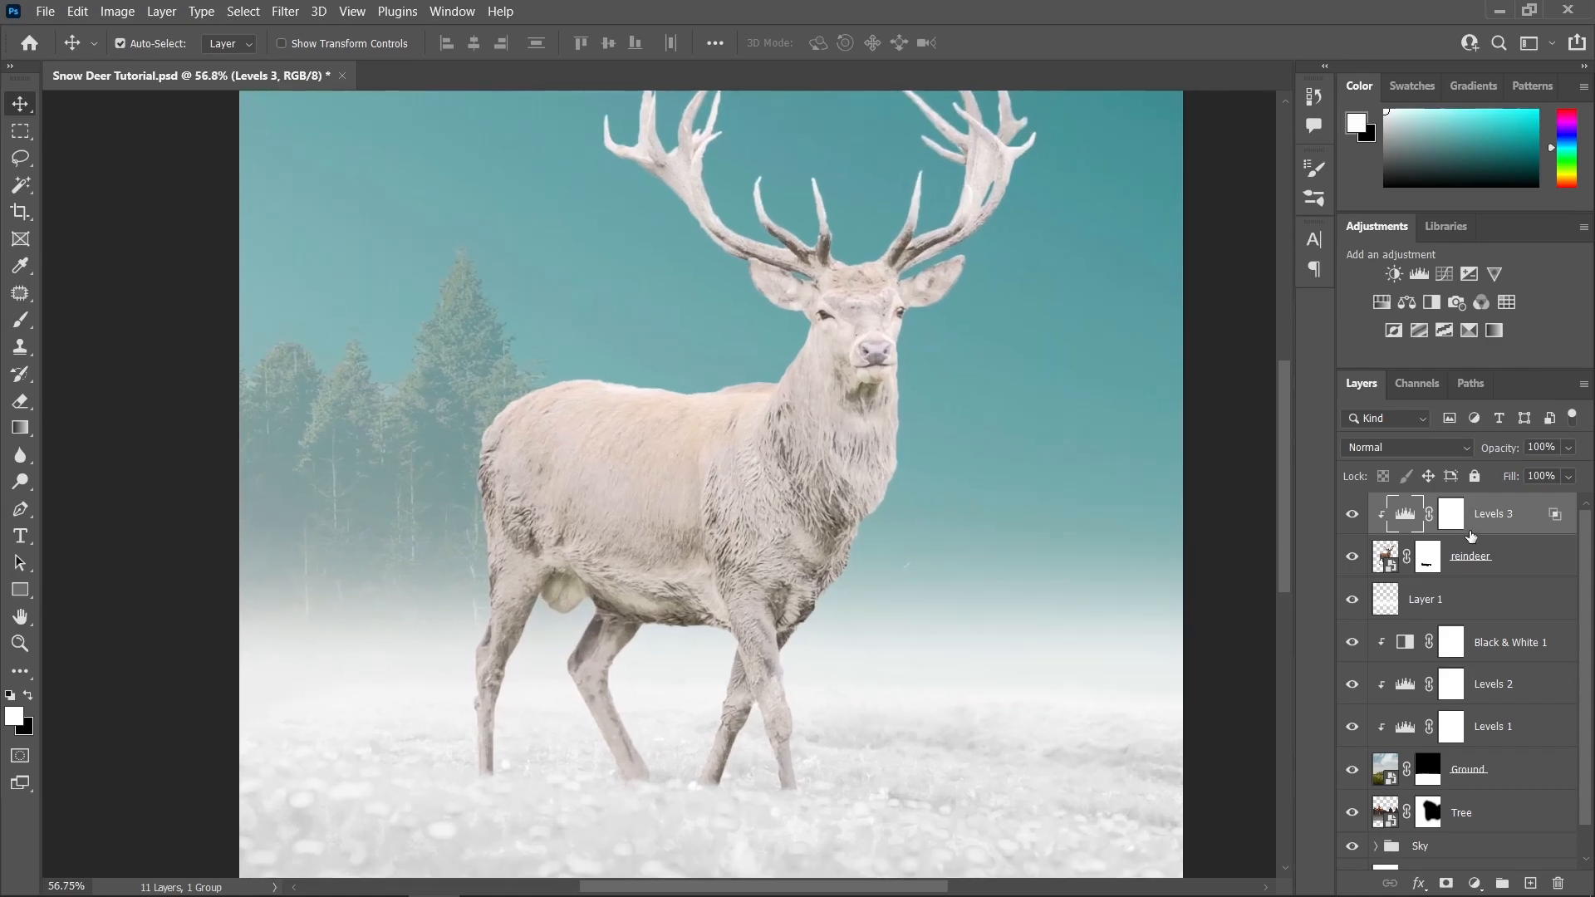
left_click(1454, 518)
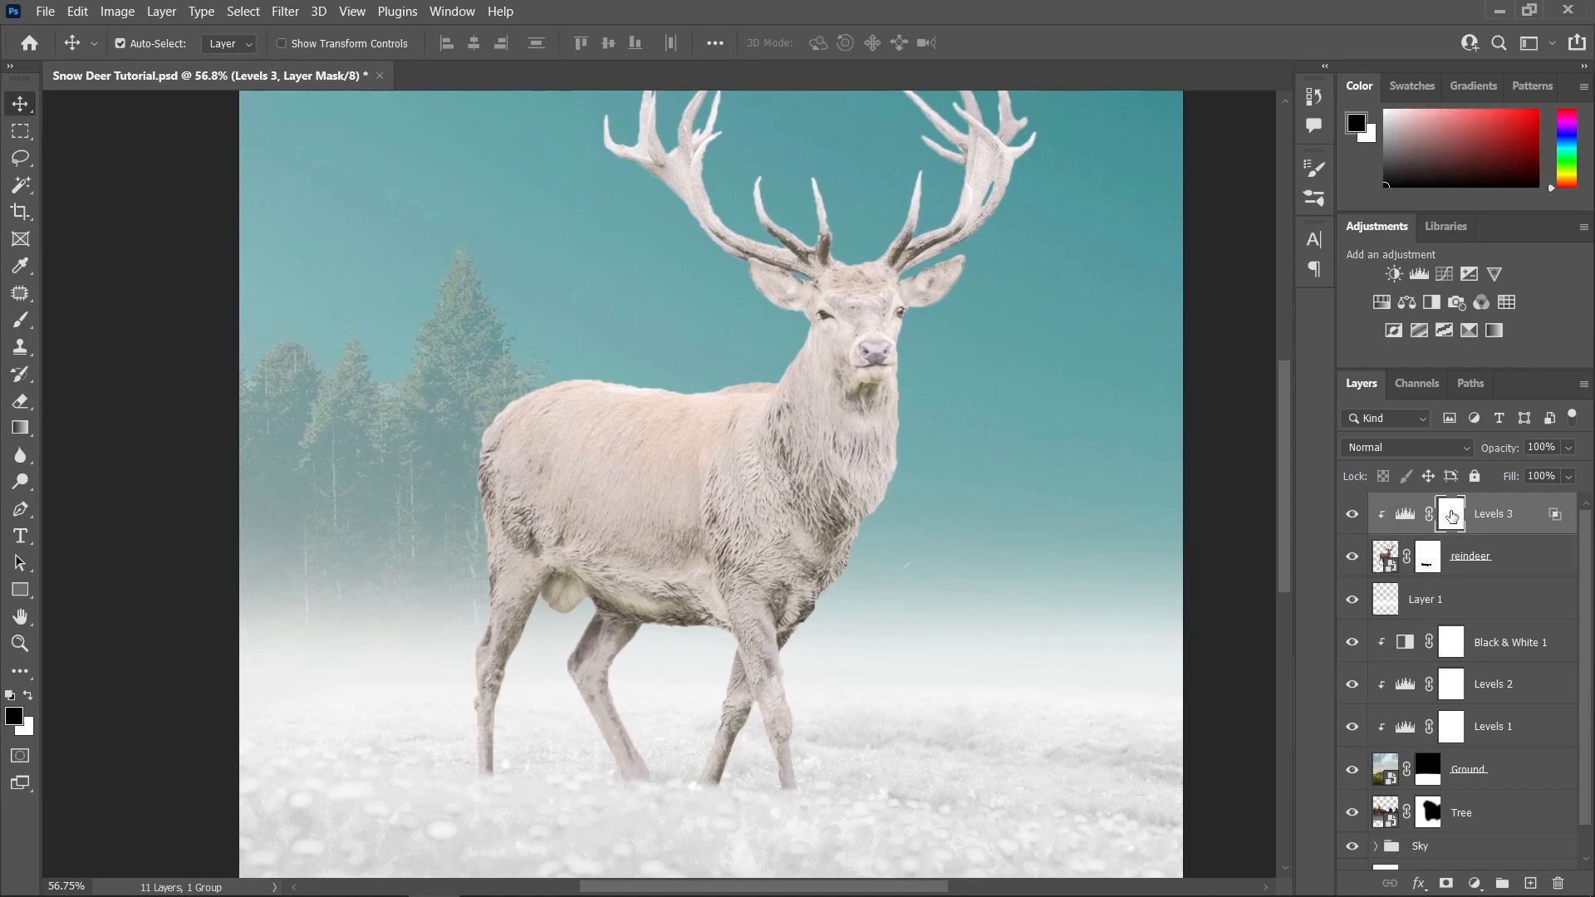
left_click(20, 321)
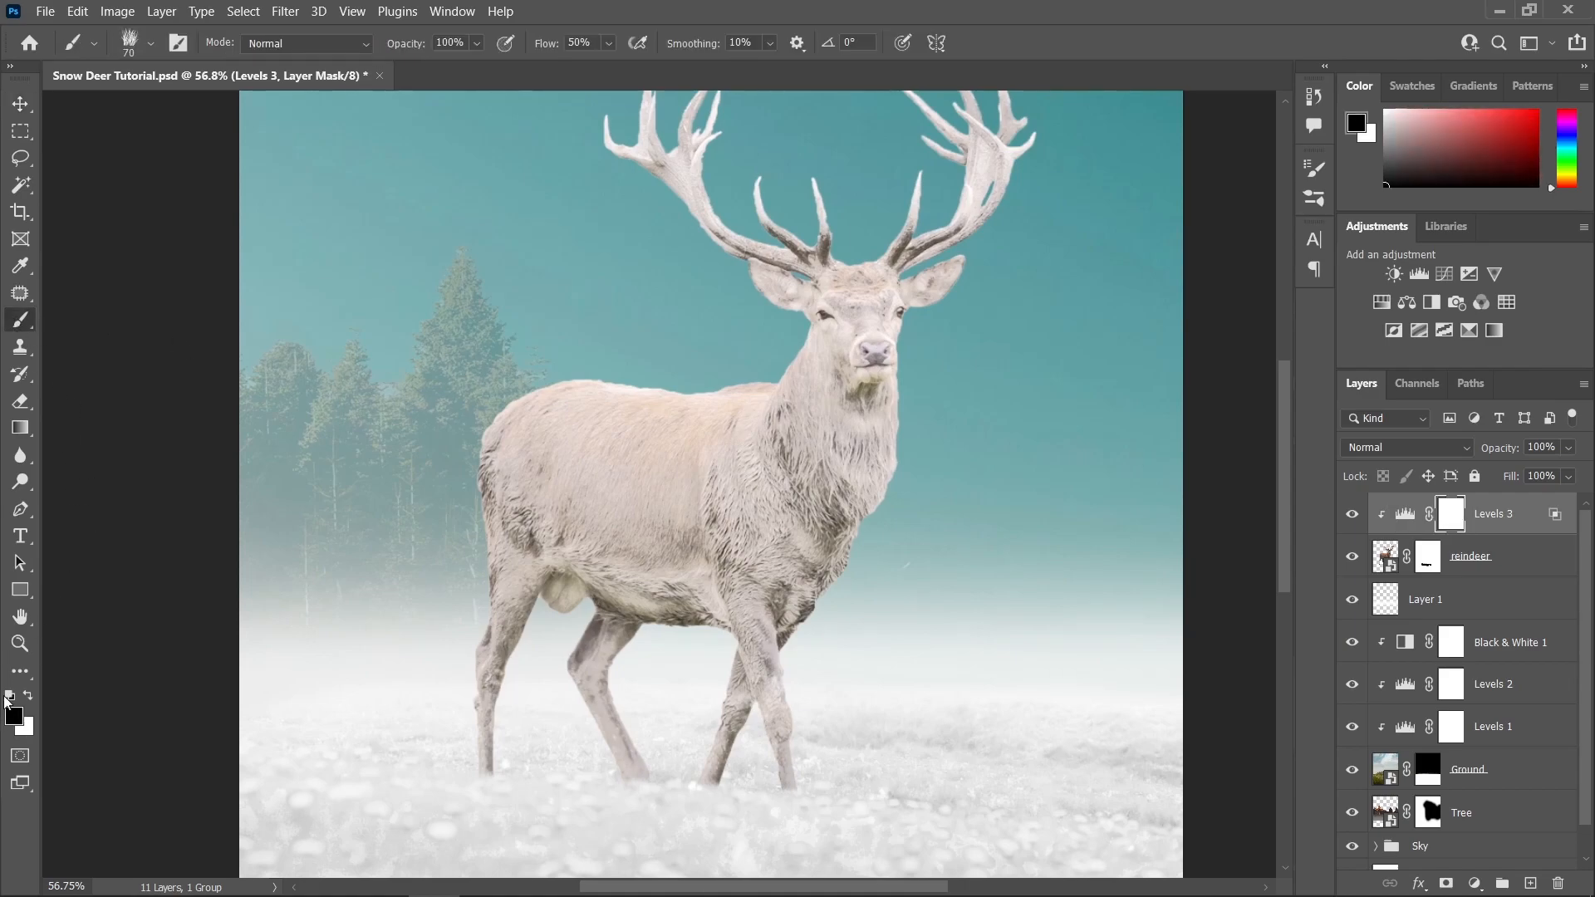
left_click(152, 46)
left_click(150, 323)
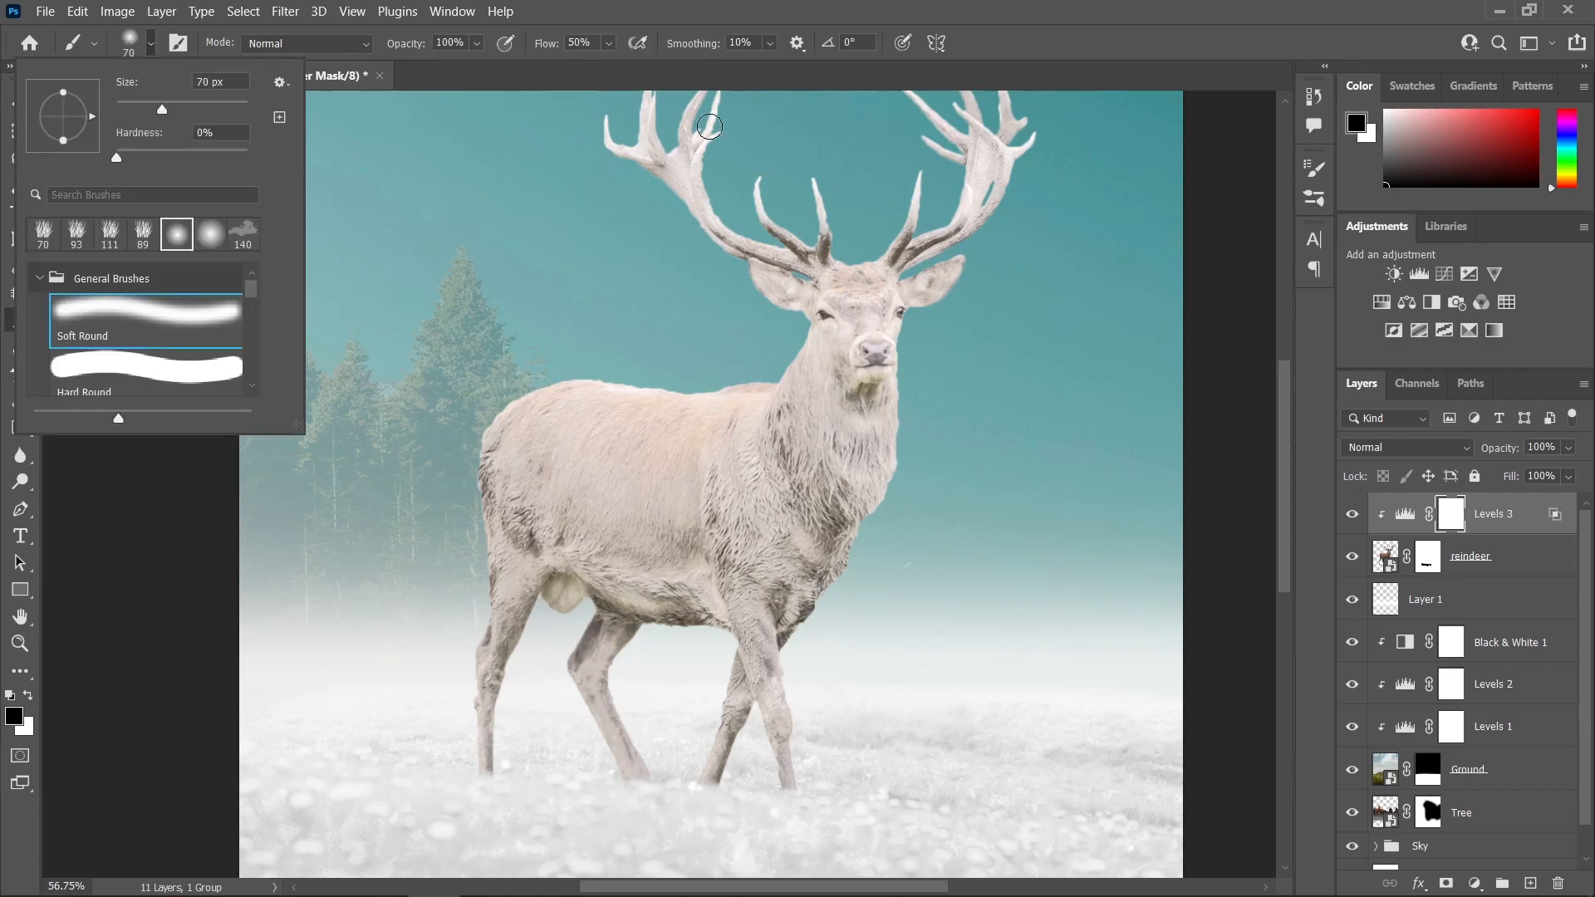
left_click(609, 44)
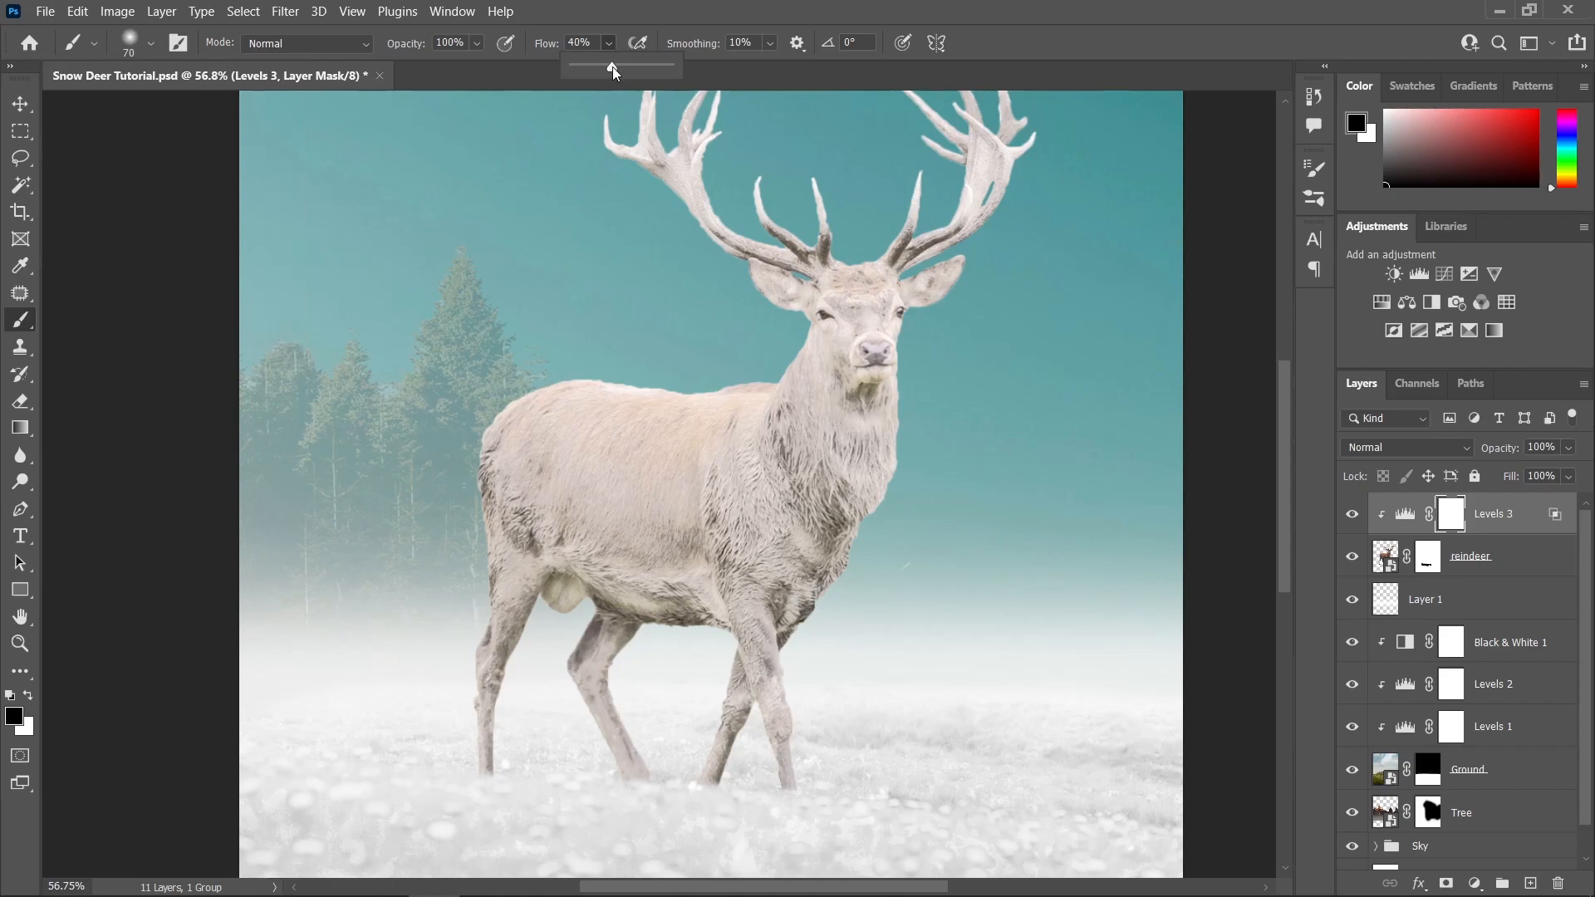
- Paint black on the Levels 3 mask over the deer's flank and belly with a brush of about 189 px
scroll(738, 593, "up", 3)
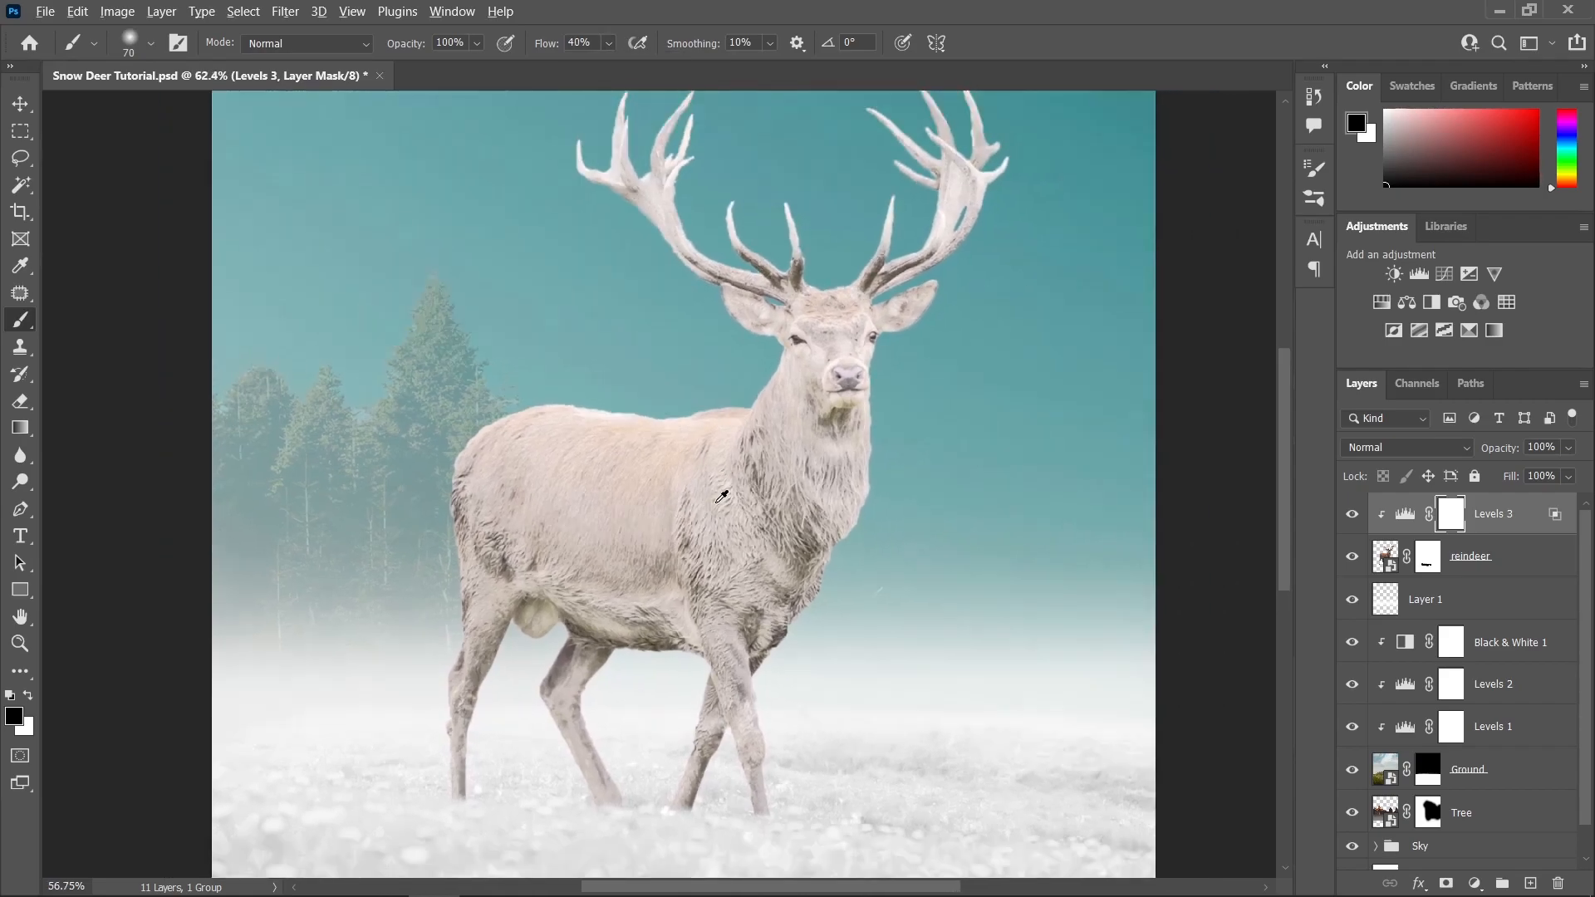
scroll(721, 496, "down", 2)
left_click_drag(777, 453, 802, 453, "alt")
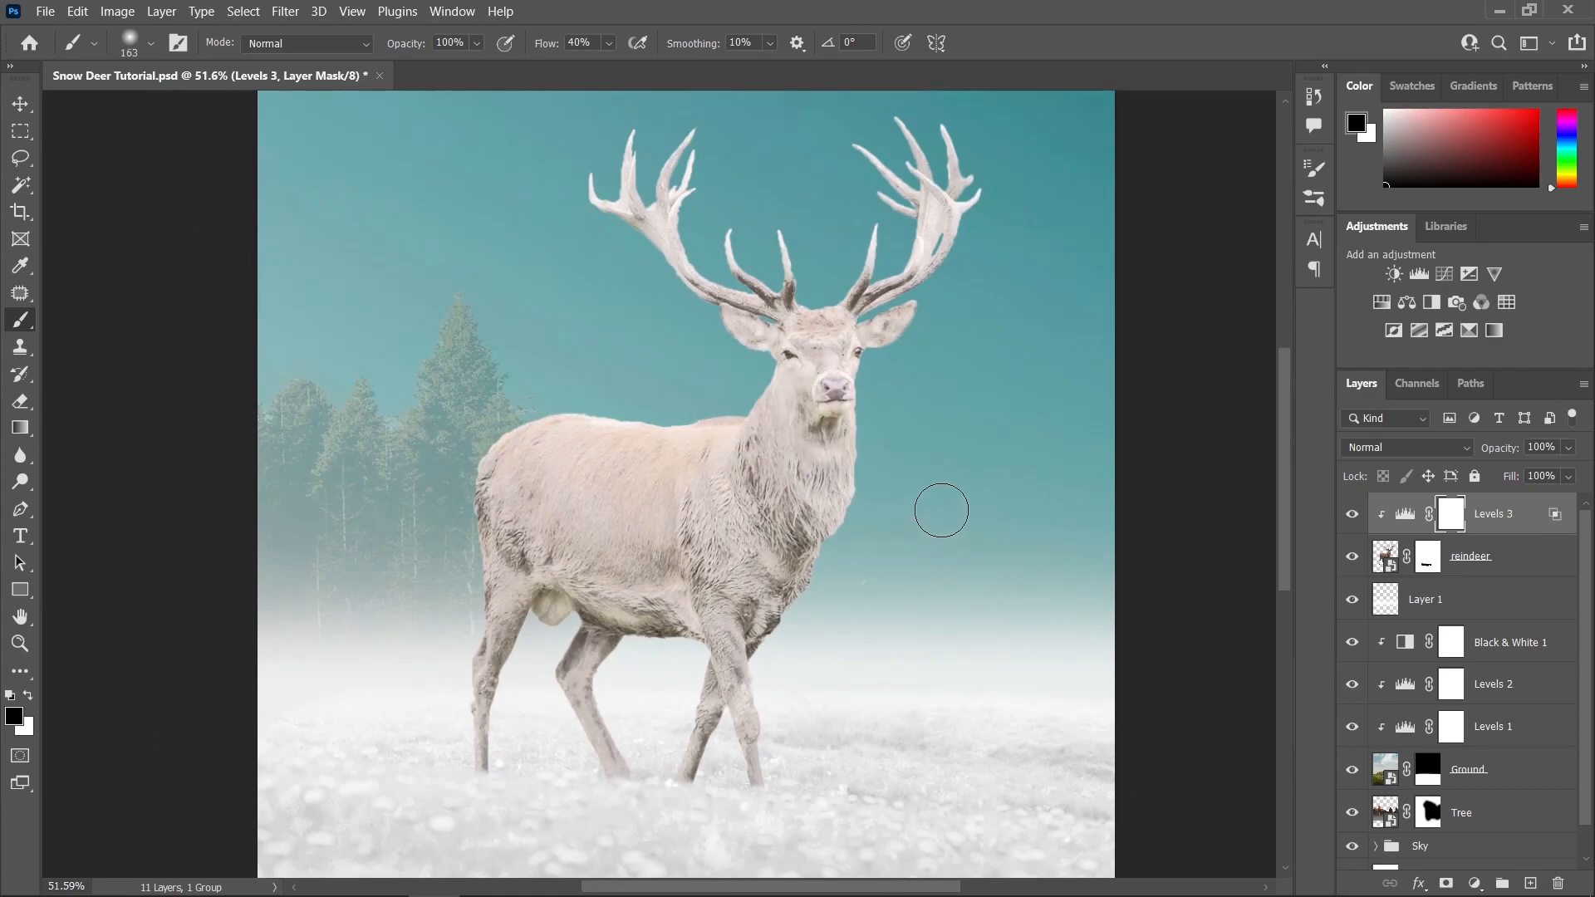
scroll(918, 338, "down", 2)
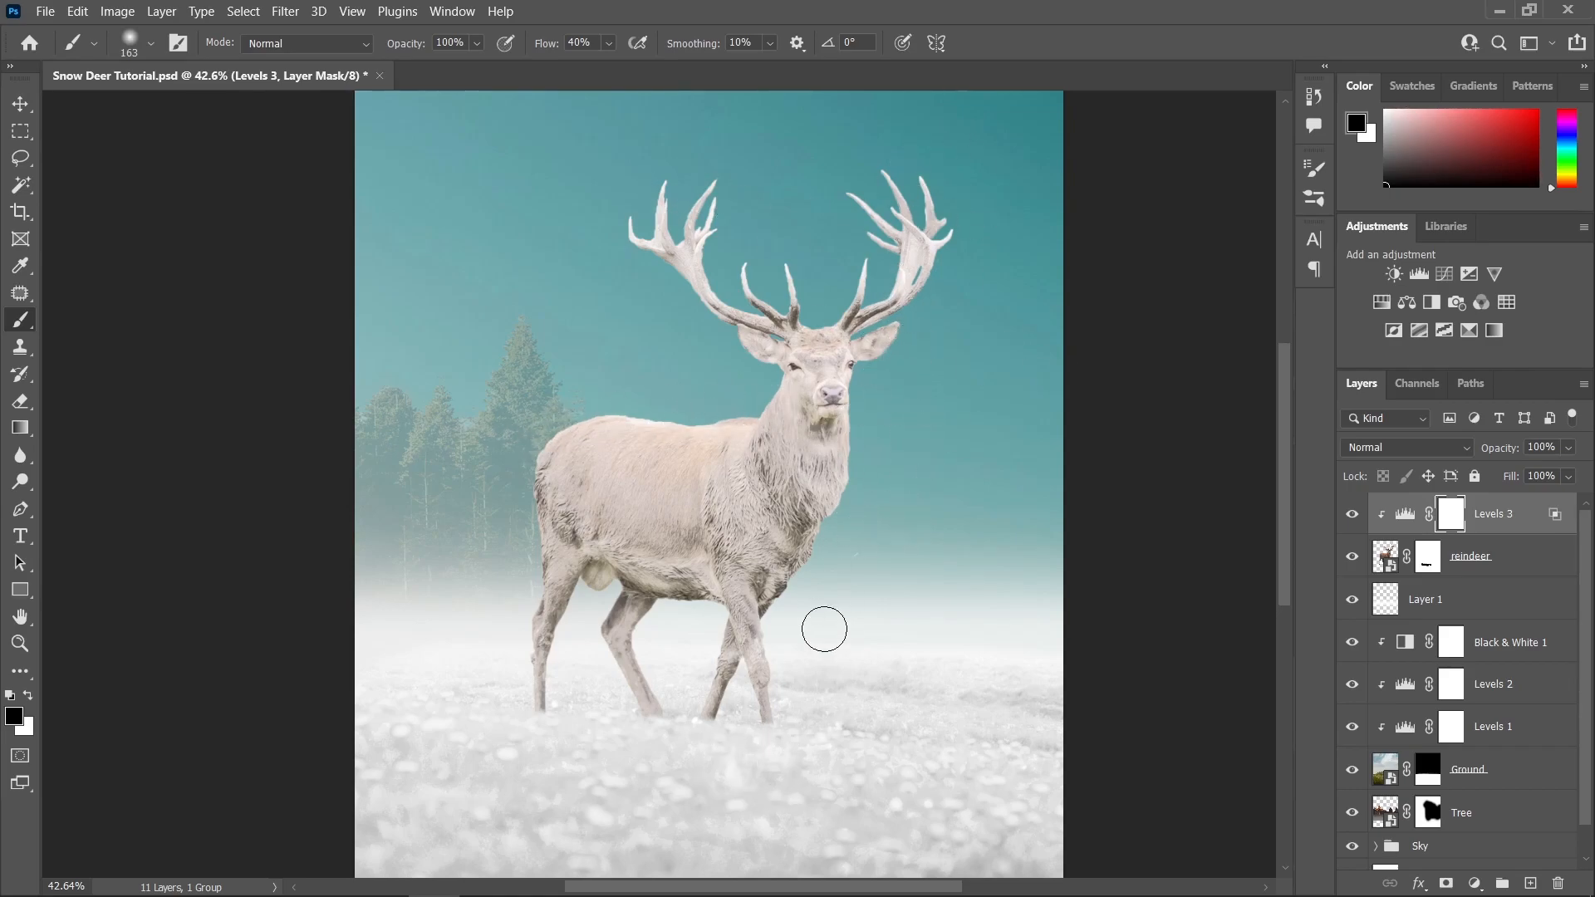
scroll(755, 417, "down", 1)
scroll(688, 360, "up", 3)
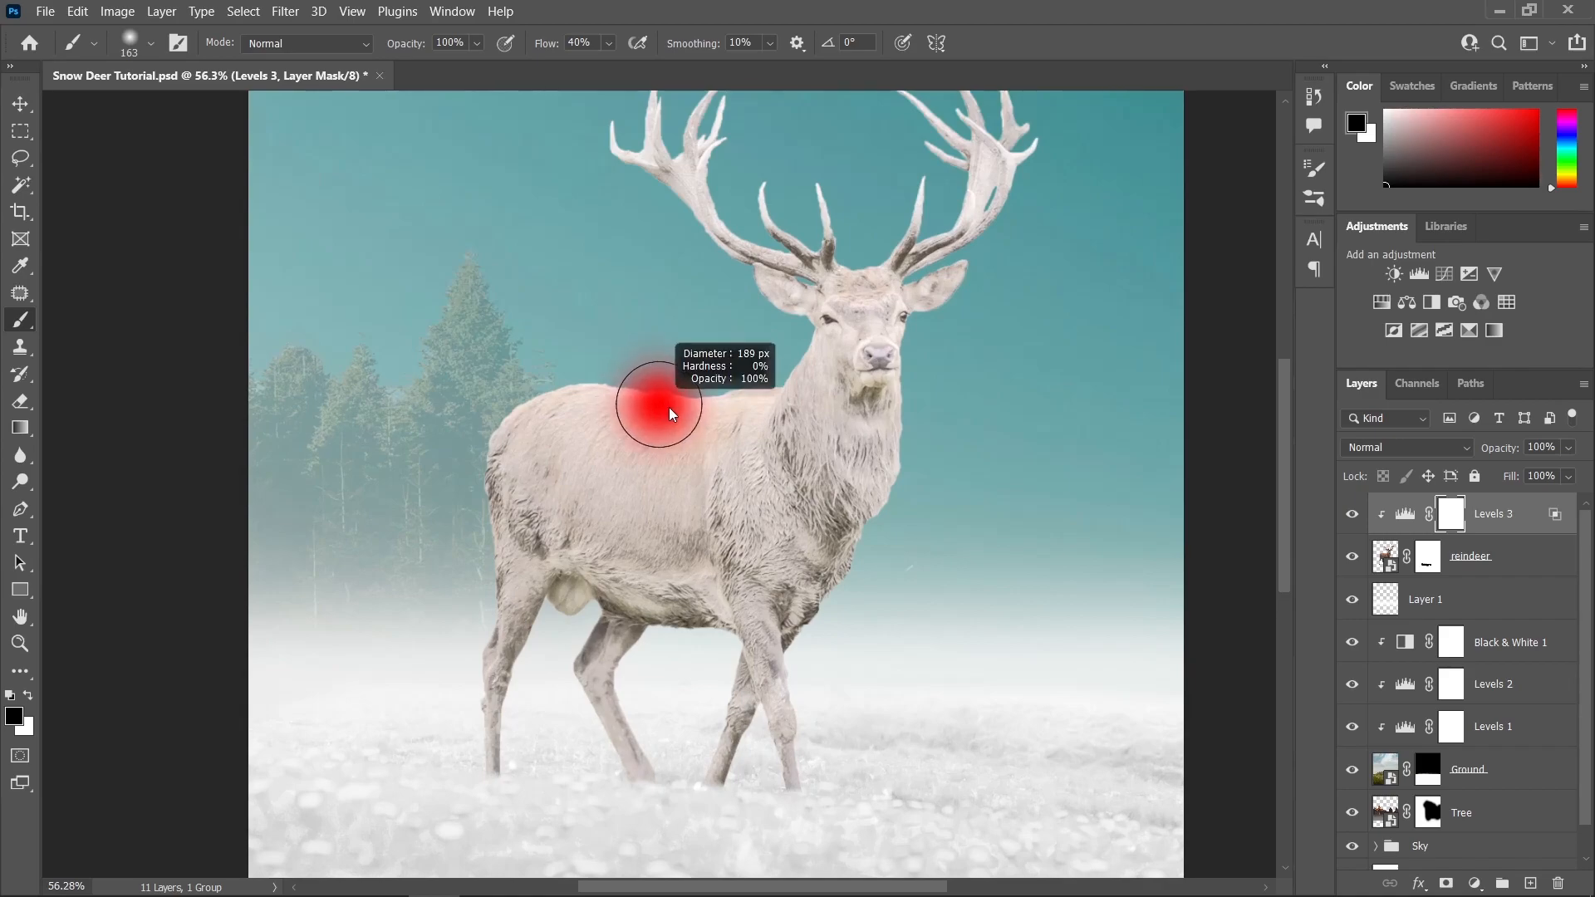
mouse_move(657, 615)
left_mouse_down()
mouse_move(573, 570)
mouse_move(667, 561)
mouse_move(545, 536)
mouse_move(624, 530)
mouse_move(456, 522)
mouse_move(566, 533)
mouse_move(639, 498)
left_mouse_up()
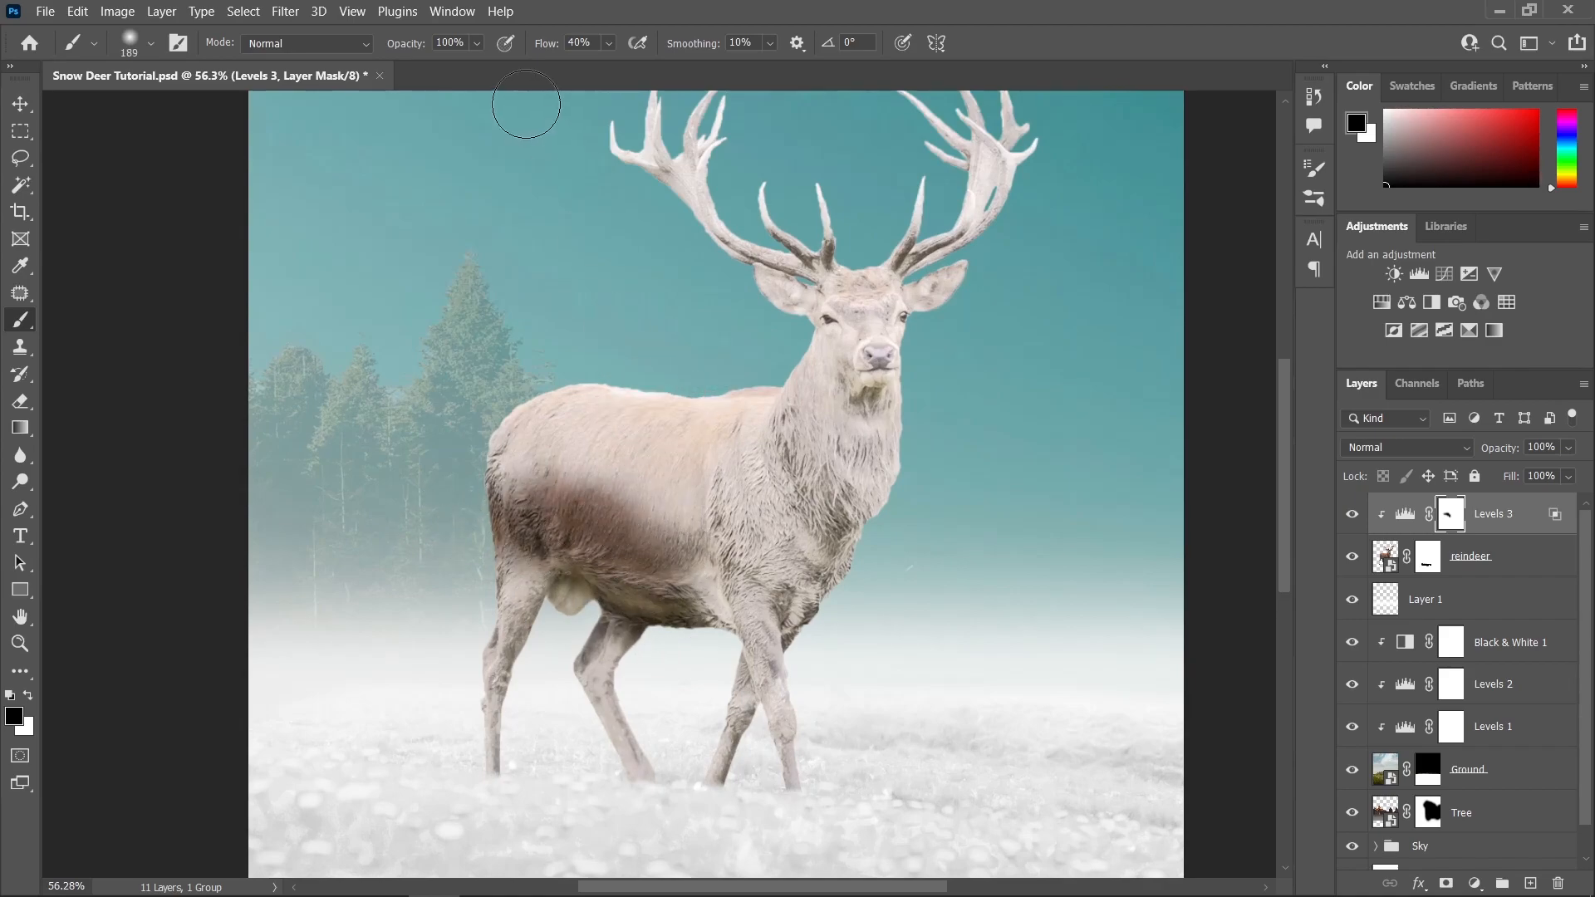
- Lower the brush flow to 10% and paint soft shadows over the deer's body on the Levels 3 mask
left_click(609, 42)
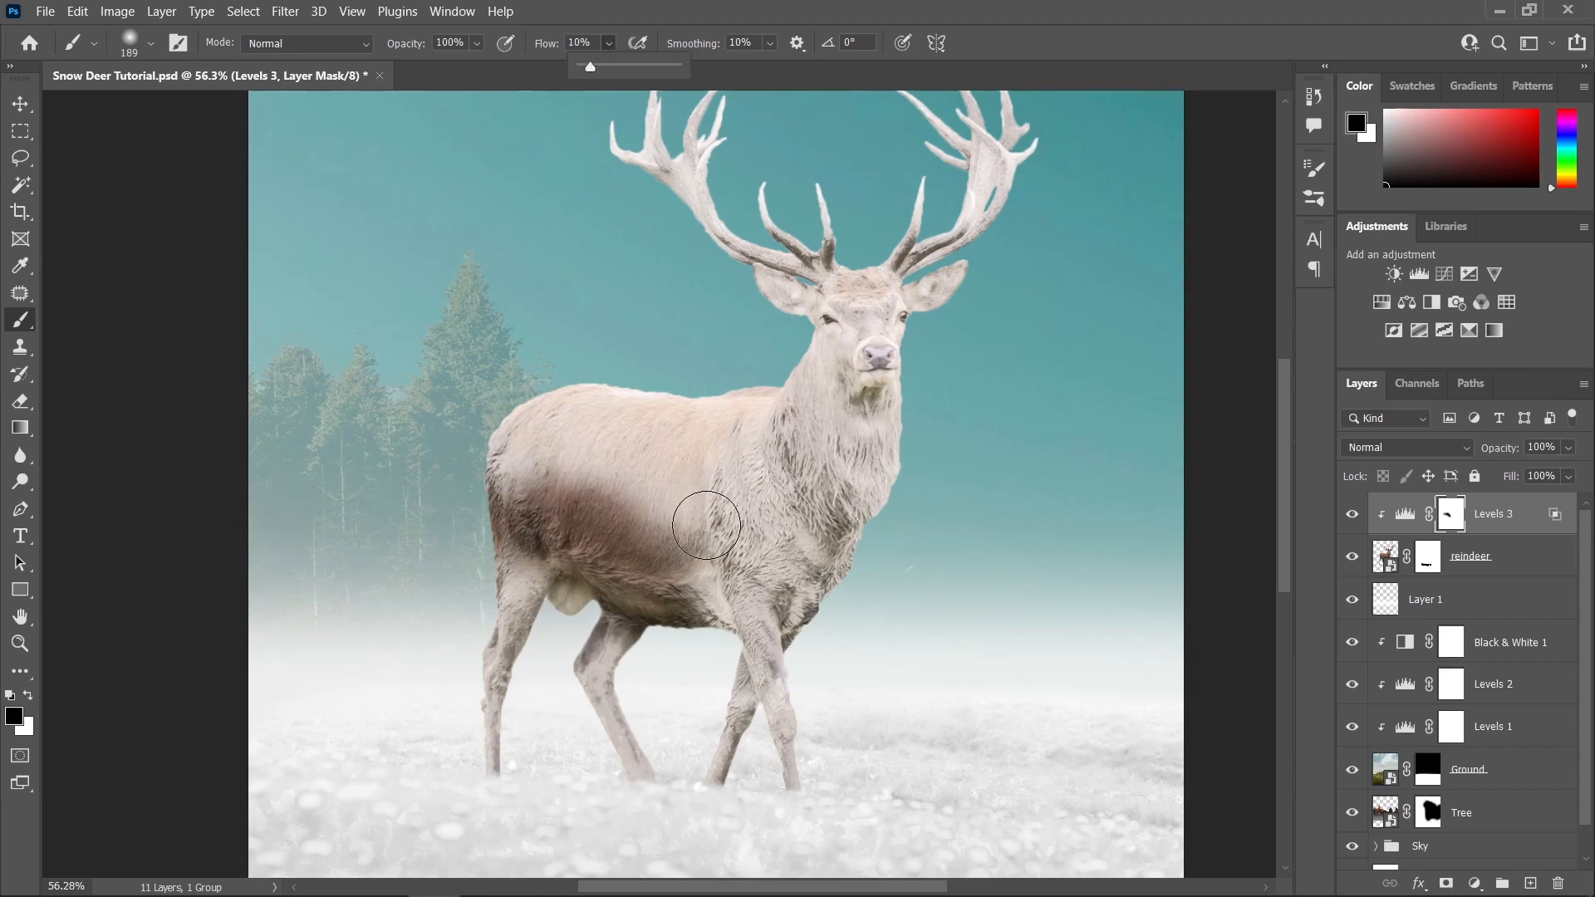
scroll(703, 530, "down", 1)
scroll(674, 544, "up", 2)
left_click_drag(692, 509, 675, 512)
key("]")
key("]")
key("]")
key("]")
key("]")
key("[")
key("[")
key("[")
mouse_move(677, 572)
left_mouse_down()
mouse_move(640, 511)
mouse_move(491, 519)
mouse_move(731, 528)
mouse_move(782, 503)
mouse_move(760, 544)
mouse_move(509, 535)
mouse_move(516, 627)
left_mouse_up()
mouse_move(850, 442)
left_mouse_down()
mouse_move(776, 541)
mouse_move(765, 424)
mouse_move(624, 713)
mouse_move(462, 723)
left_mouse_up()
- Paint shadows on the deer's neck, face and ears with progressively smaller brushes on the Levels 3 mask
scroll(773, 540, "up", 1)
key("[")
key("[")
key("[")
scroll(789, 437, "up", 5)
left_click_drag(789, 436, 712, 502)
key("[")
key("[")
key("[")
mouse_move(573, 698)
left_mouse_down()
mouse_move(702, 448)
mouse_move(701, 513)
mouse_move(686, 429)
left_mouse_up()
scroll(606, 363, "up", 6)
left_click_drag(632, 359, 573, 359)
scroll(604, 364, "up", 2)
mouse_move(507, 320)
left_mouse_down()
mouse_move(594, 378)
mouse_move(498, 328)
mouse_move(617, 437)
mouse_move(511, 362)
left_mouse_up()
scroll(609, 355, "up", 2)
left_click_drag(1056, 378, 672, 398)
mouse_move(939, 357)
left_mouse_down()
mouse_move(915, 454)
mouse_move(856, 466)
mouse_move(958, 457)
left_mouse_up()
scroll(956, 455, "down", 8)
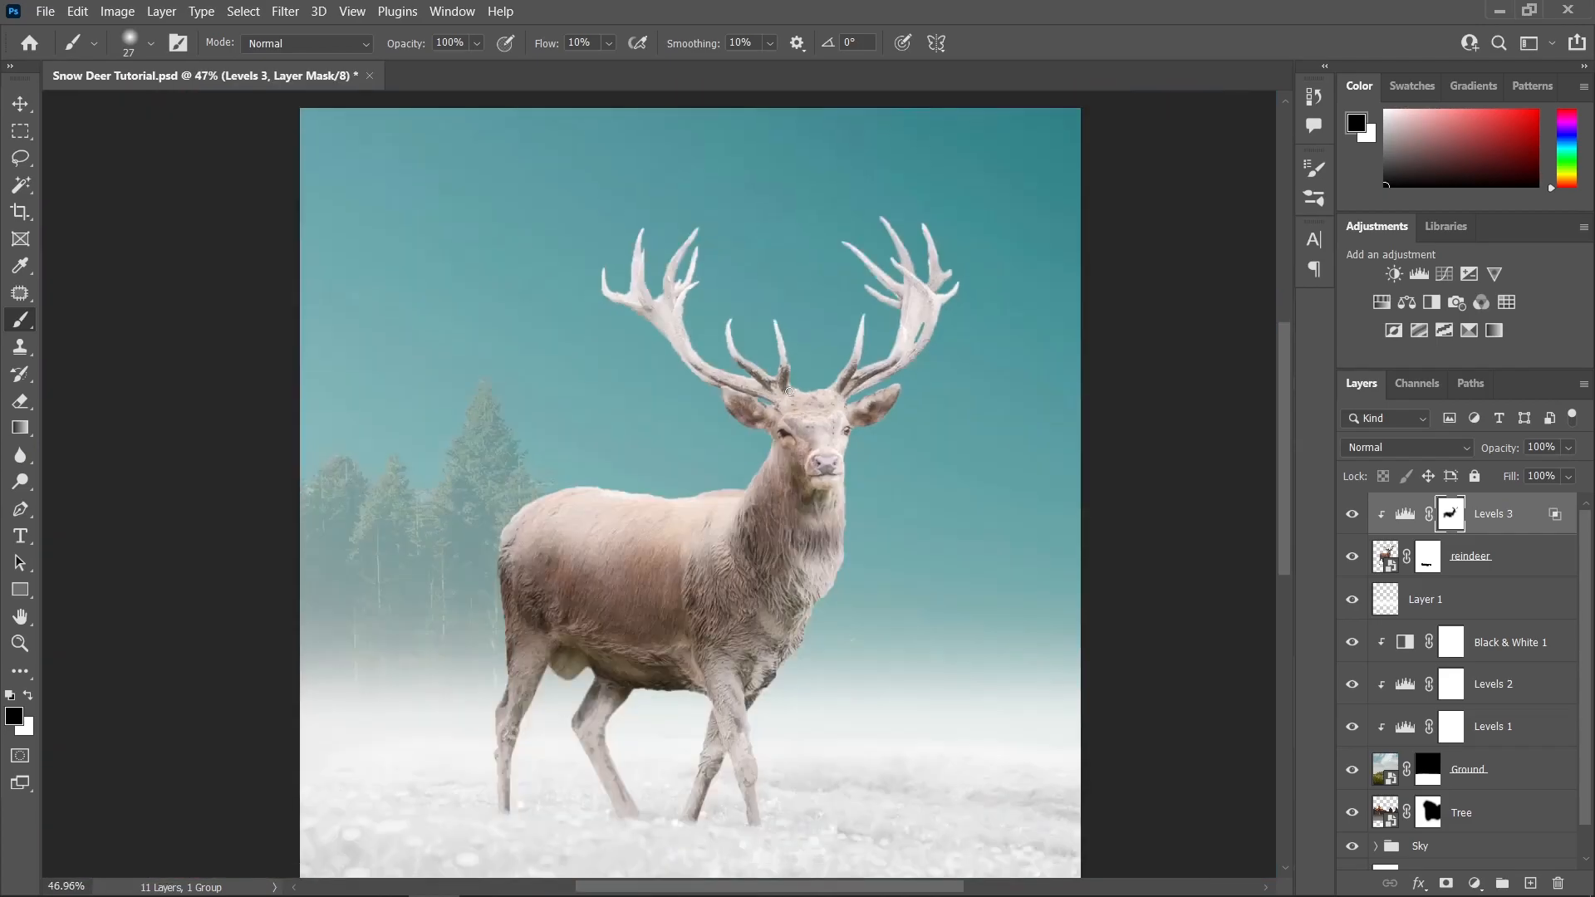
- Begin refining the antler shading on the Levels 3 mask, alternating black and white and raising the brush flow
scroll(837, 453, "up", 5)
mouse_move(668, 316)
left_mouse_down()
mouse_move(787, 411)
mouse_move(813, 416)
mouse_move(748, 386)
mouse_move(835, 390)
left_mouse_up()
scroll(813, 393, "up", 4)
key("x")
scroll(835, 332, "down", 7)
scroll(451, 316, "up", 4)
scroll(452, 316, "up", 2)
left_click(609, 43)
left_click_drag(611, 71, 669, 73)
key("x")
left_click_drag(333, 237, 510, 384)
- Set the brush flow to 88% and paint detailed shadows along the left antler on the Levels 3 mask
left_click(610, 43)
left_click_drag(615, 73, 632, 73)
scroll(581, 255, "up", 1)
mouse_move(478, 411)
left_mouse_down()
mouse_move(698, 639)
mouse_move(768, 682)
left_mouse_up()
mouse_move(621, 331)
left_mouse_down()
mouse_move(904, 700)
mouse_move(1034, 752)
left_mouse_up()
scroll(955, 565, "down", 5)
scroll(727, 379, "up", 4)
scroll(727, 378, "up", 3)
left_click_drag(700, 538, 801, 669)
scroll(818, 499, "up", 1)
left_click_drag(799, 474, 758, 595)
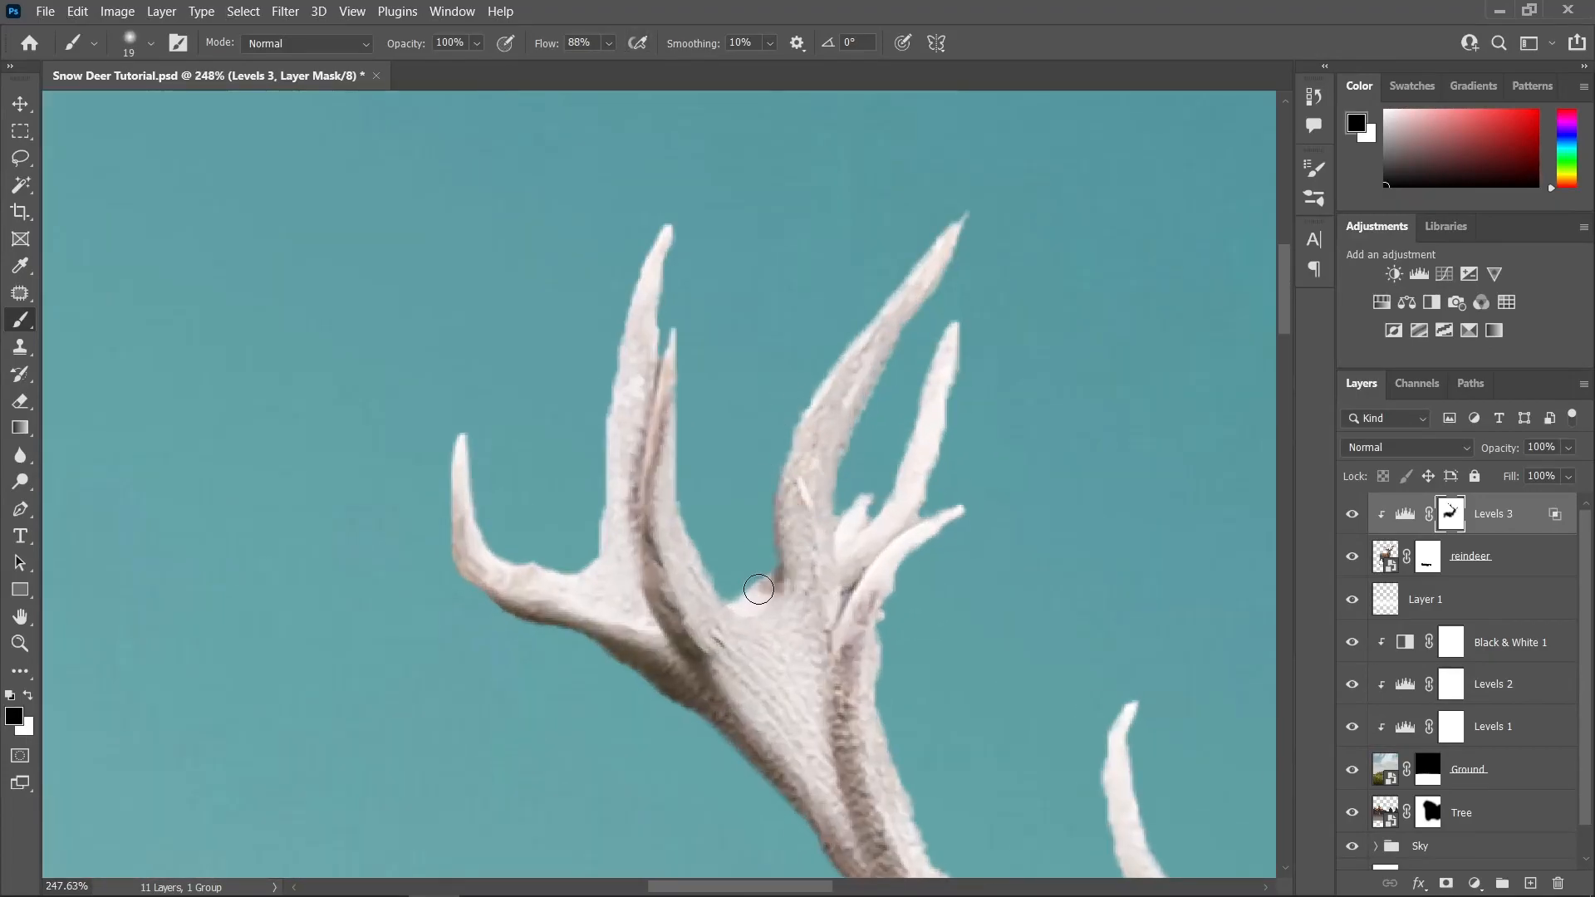
- Paint shadows along the right antler and its tines with a small brush on the Levels 3 mask
scroll(759, 595, "down", 5)
scroll(1063, 615, "up", 4)
left_click_drag(677, 233, 868, 420)
scroll(881, 465, "down", 1)
left_click_drag(975, 423, 891, 607)
mouse_move(1033, 395)
left_mouse_down()
mouse_move(910, 610)
mouse_move(648, 769)
left_mouse_up()
scroll(1155, 285, "down", 5)
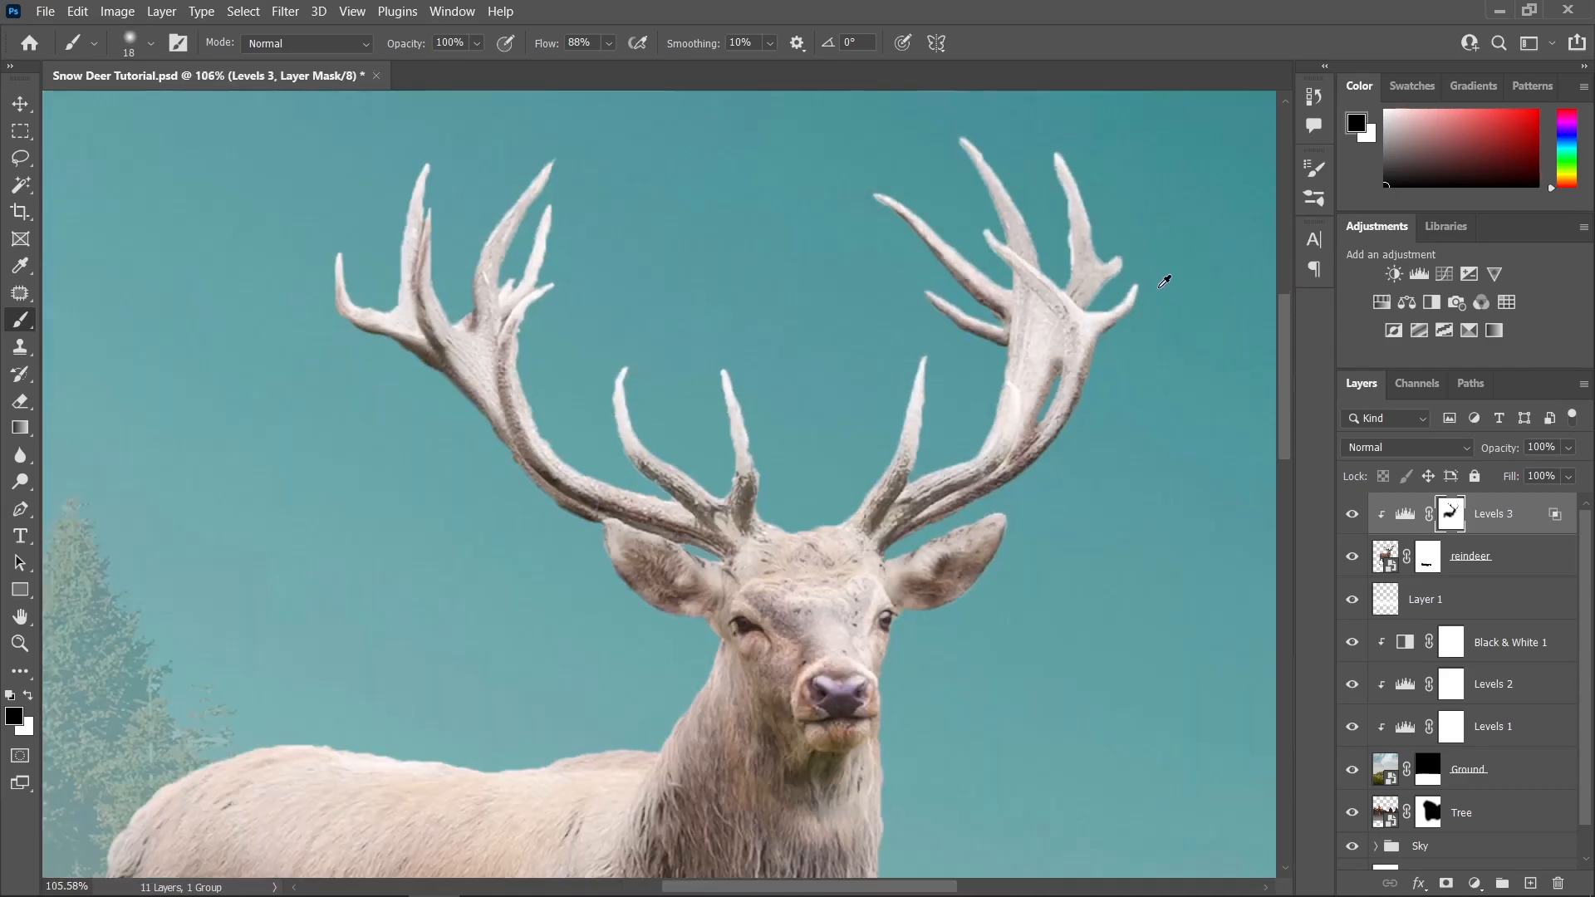
scroll(1080, 108, "up", 5)
left_click_drag(1010, 199, 1034, 455)
left_click_drag(831, 166, 935, 366)
key("bracketleft")
scroll(884, 361, "down", 8)
key("v")
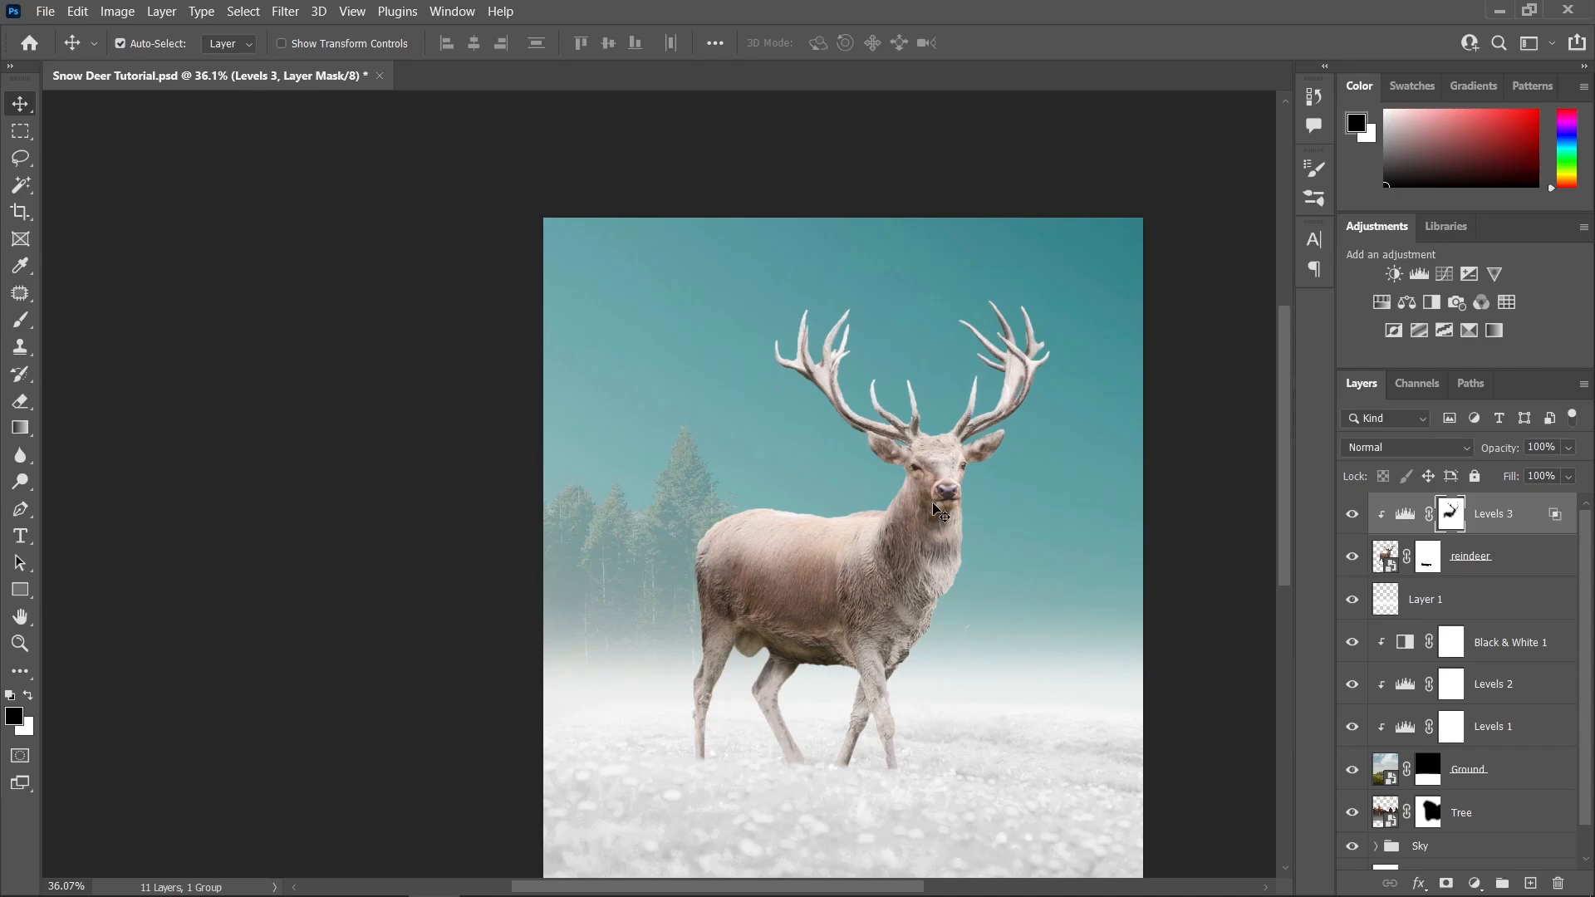
- Add a Hue/Saturation adjustment clipped to the reindeer layer and raise its Lightness to +32
scroll(936, 509, "up", 3)
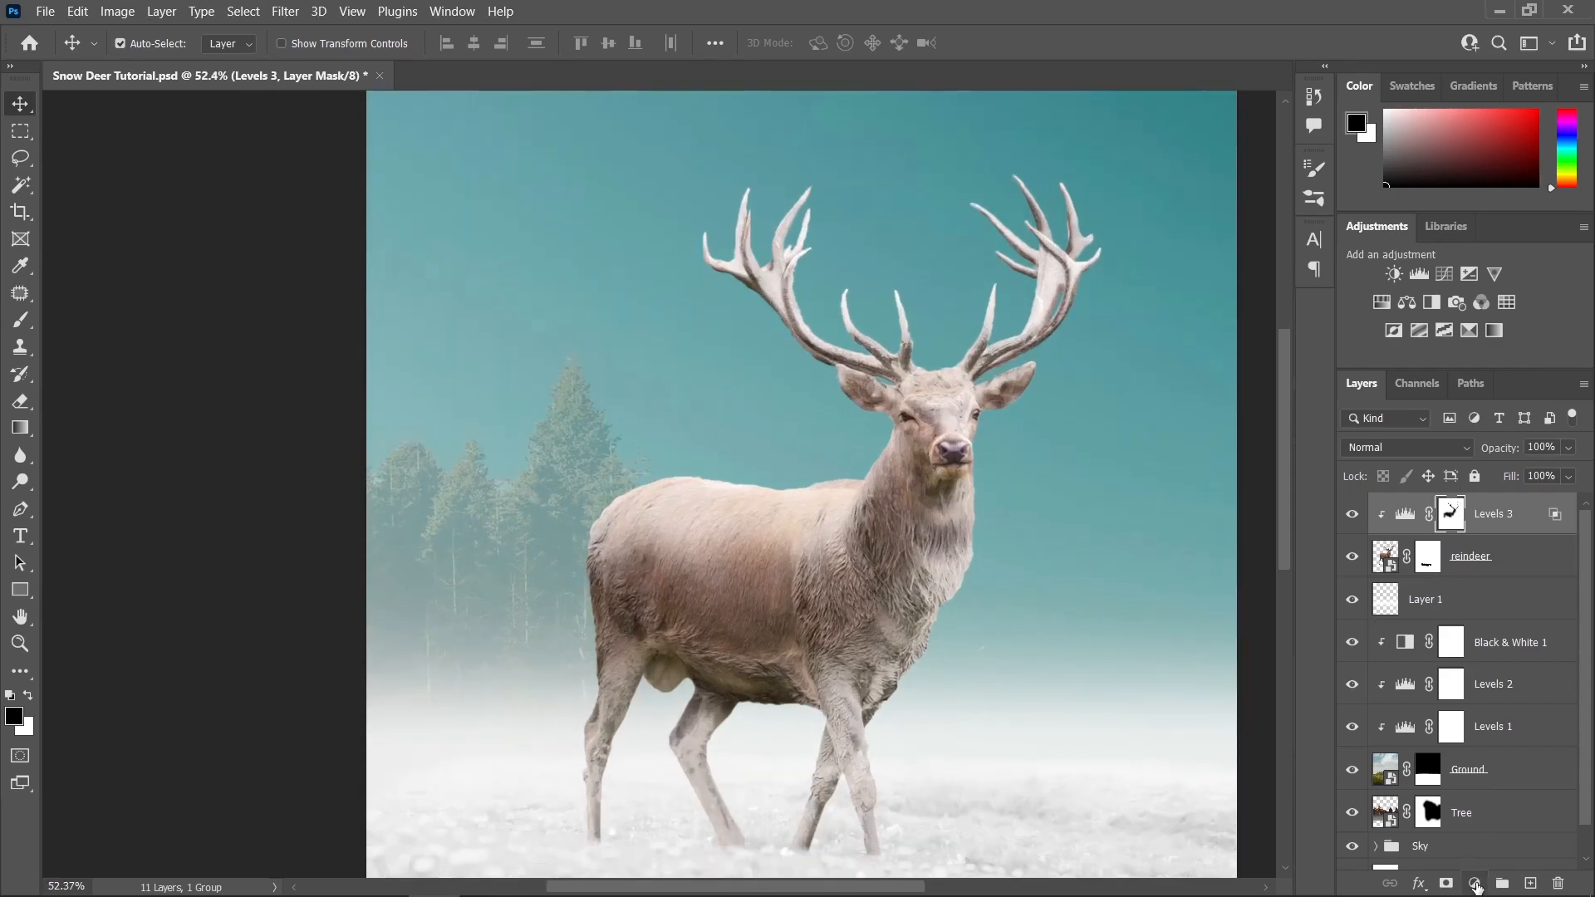
left_click(1476, 886)
left_click(1502, 686)
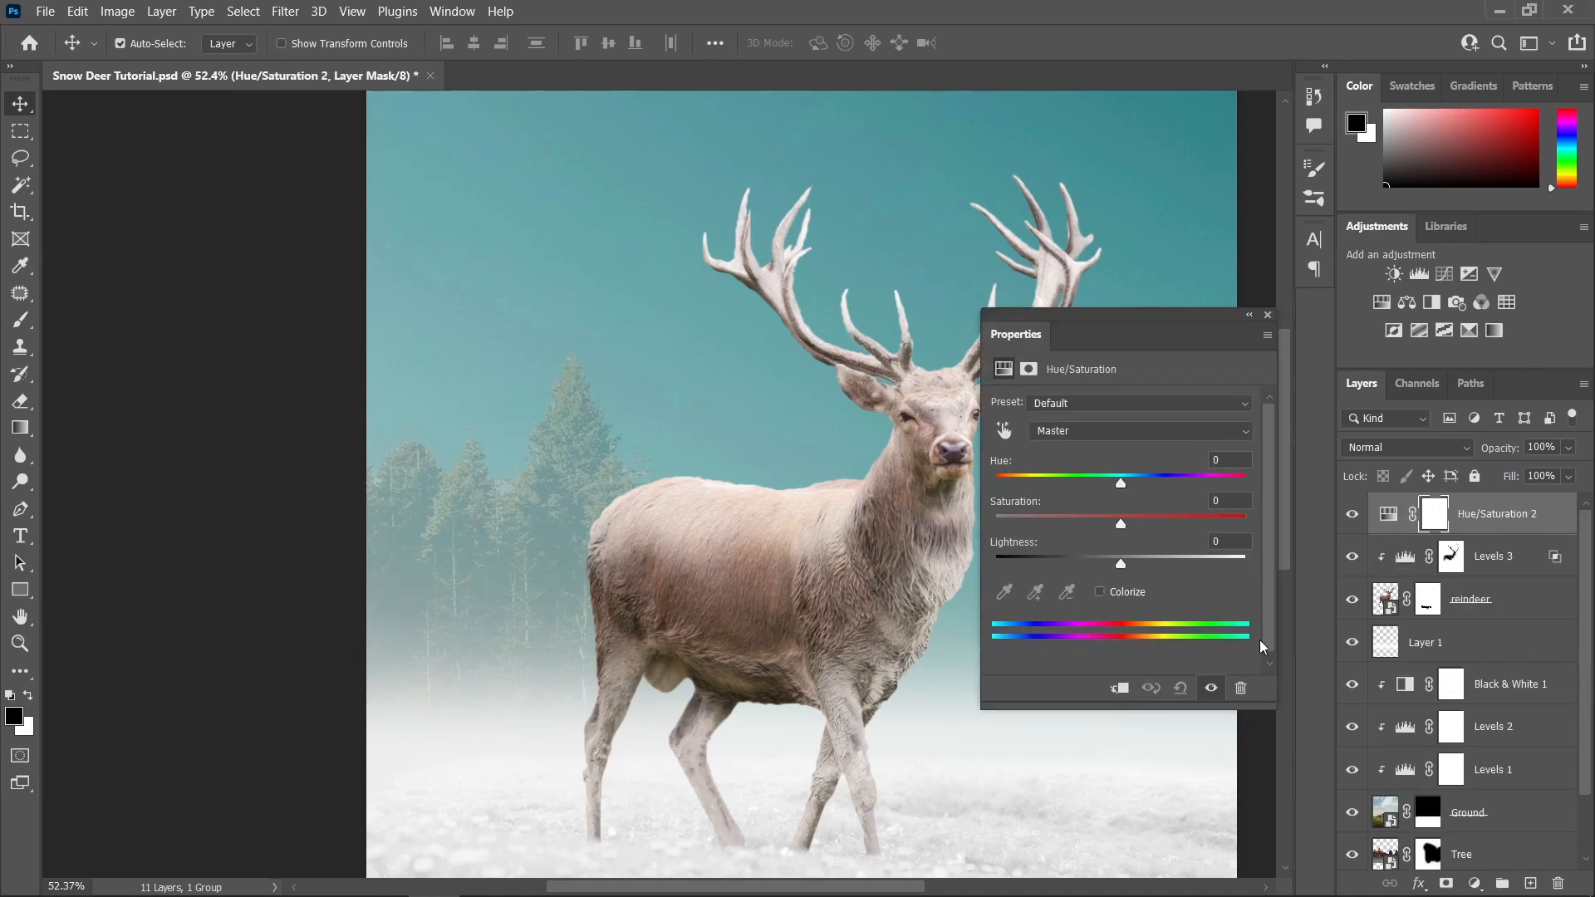
left_click(1121, 689)
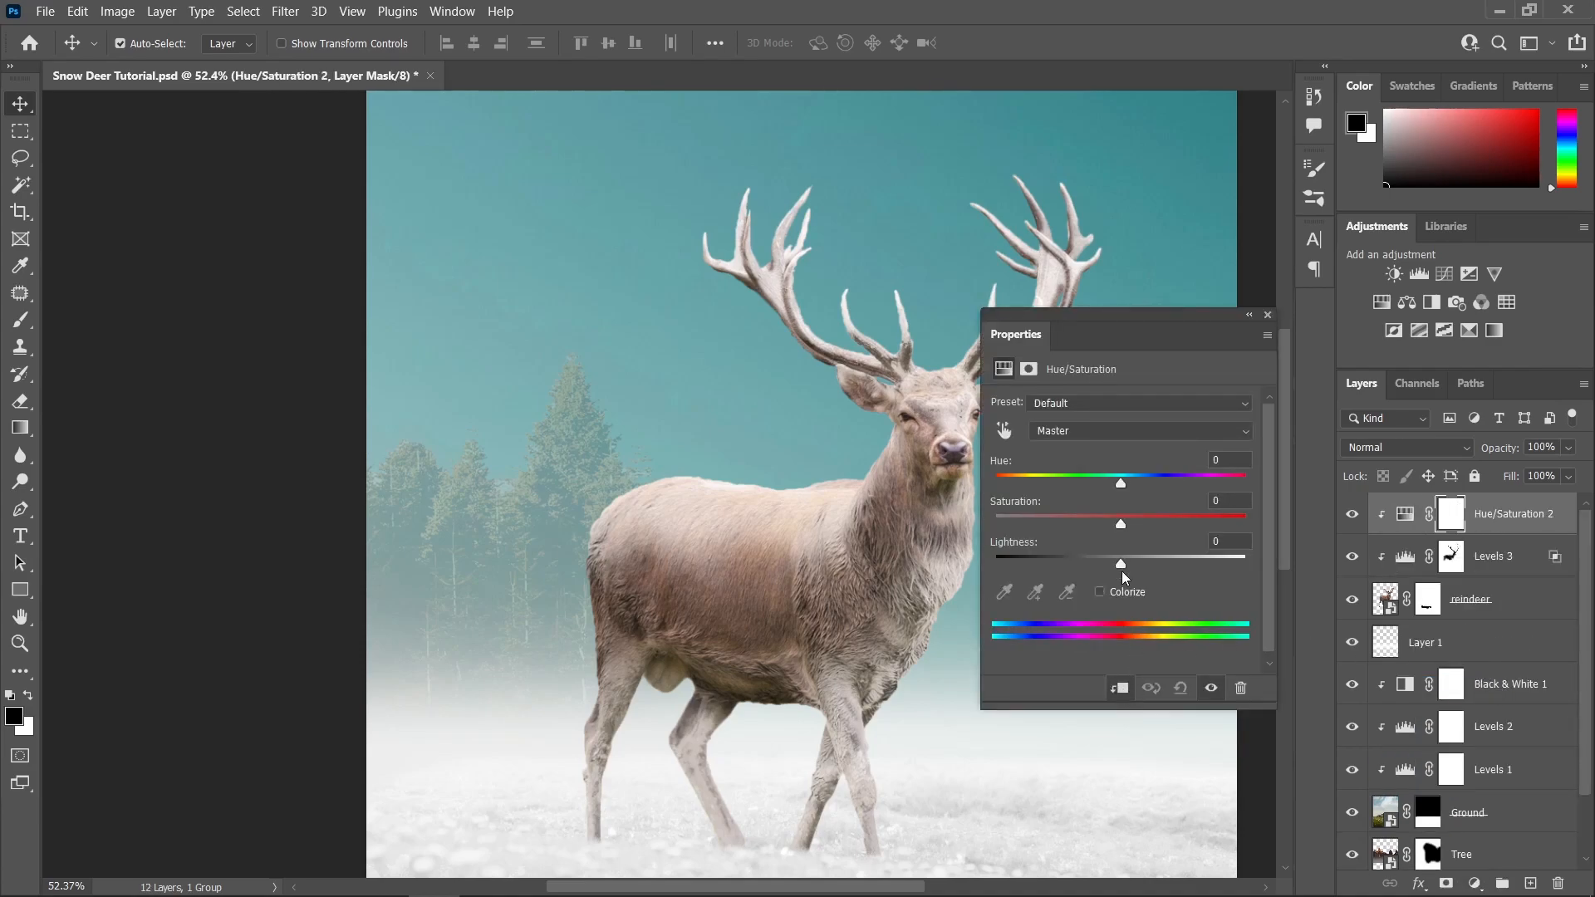
left_click_drag(1121, 561, 1142, 564)
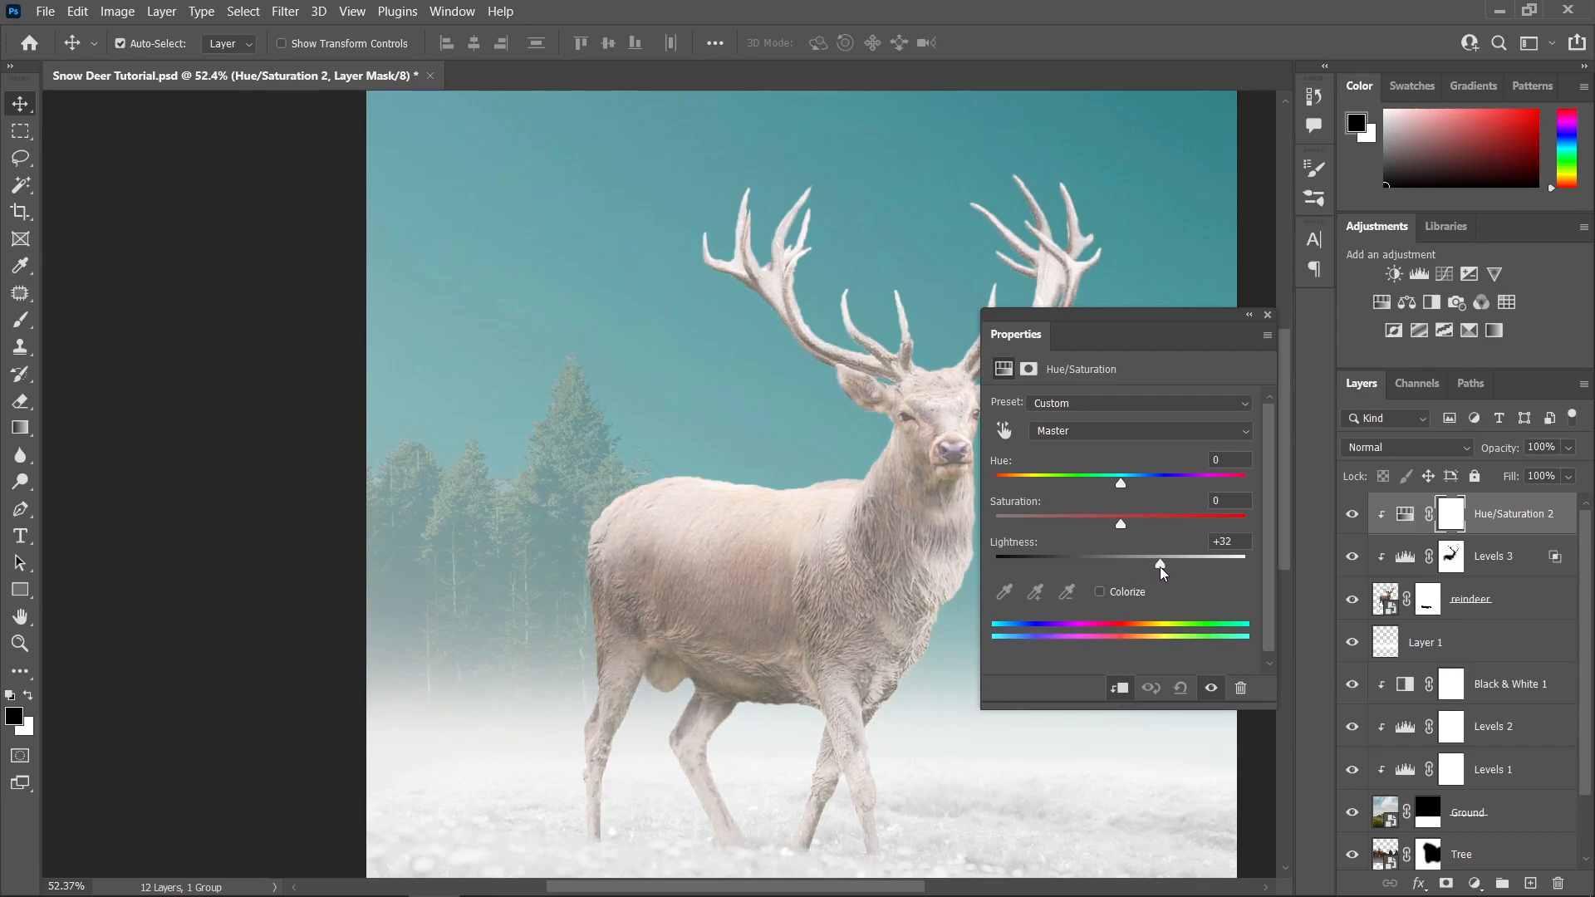
left_click_drag(860, 493, 823, 514)
left_click(1269, 315)
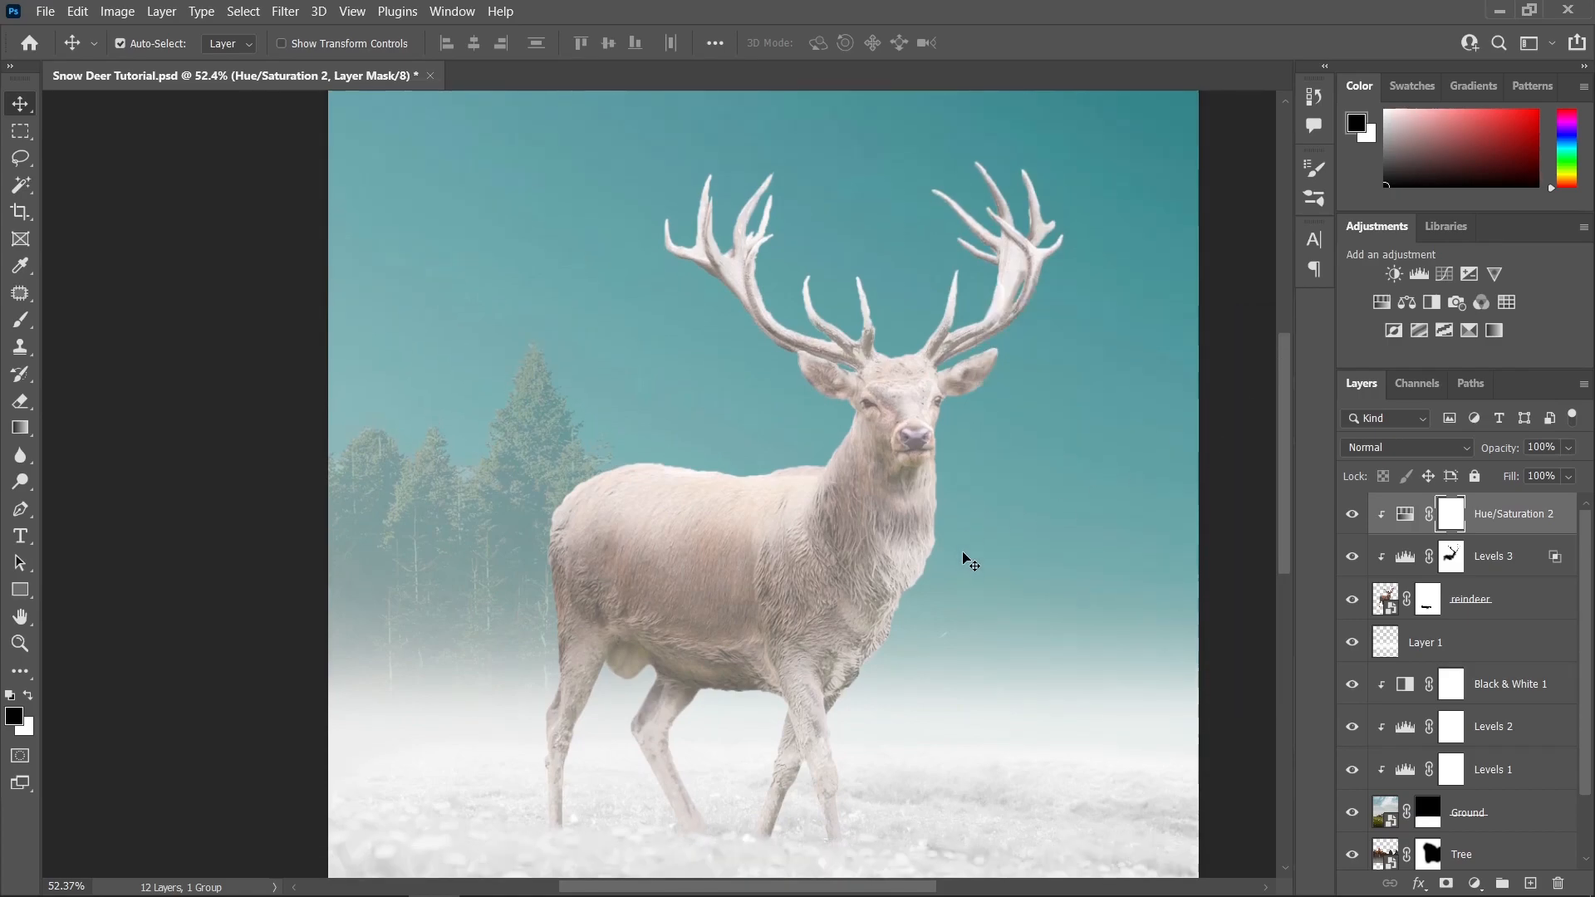
- Invert the Hue/Saturation 2 mask to black and start painting white over the deer's rear leg with a soft brush
key("ctrl+i")
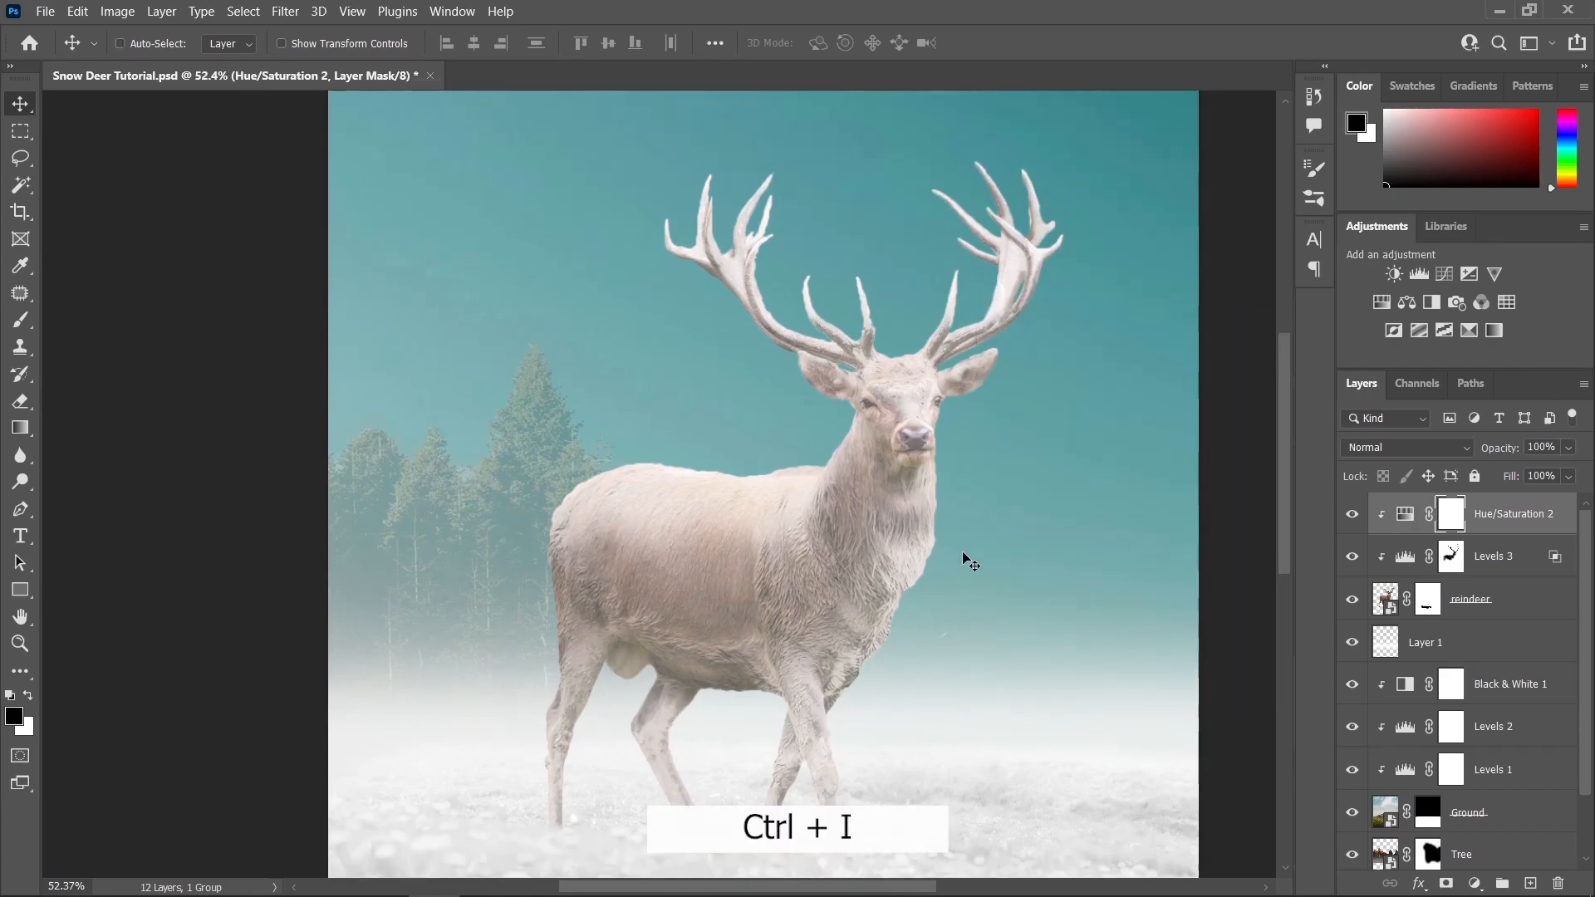
left_click(20, 320)
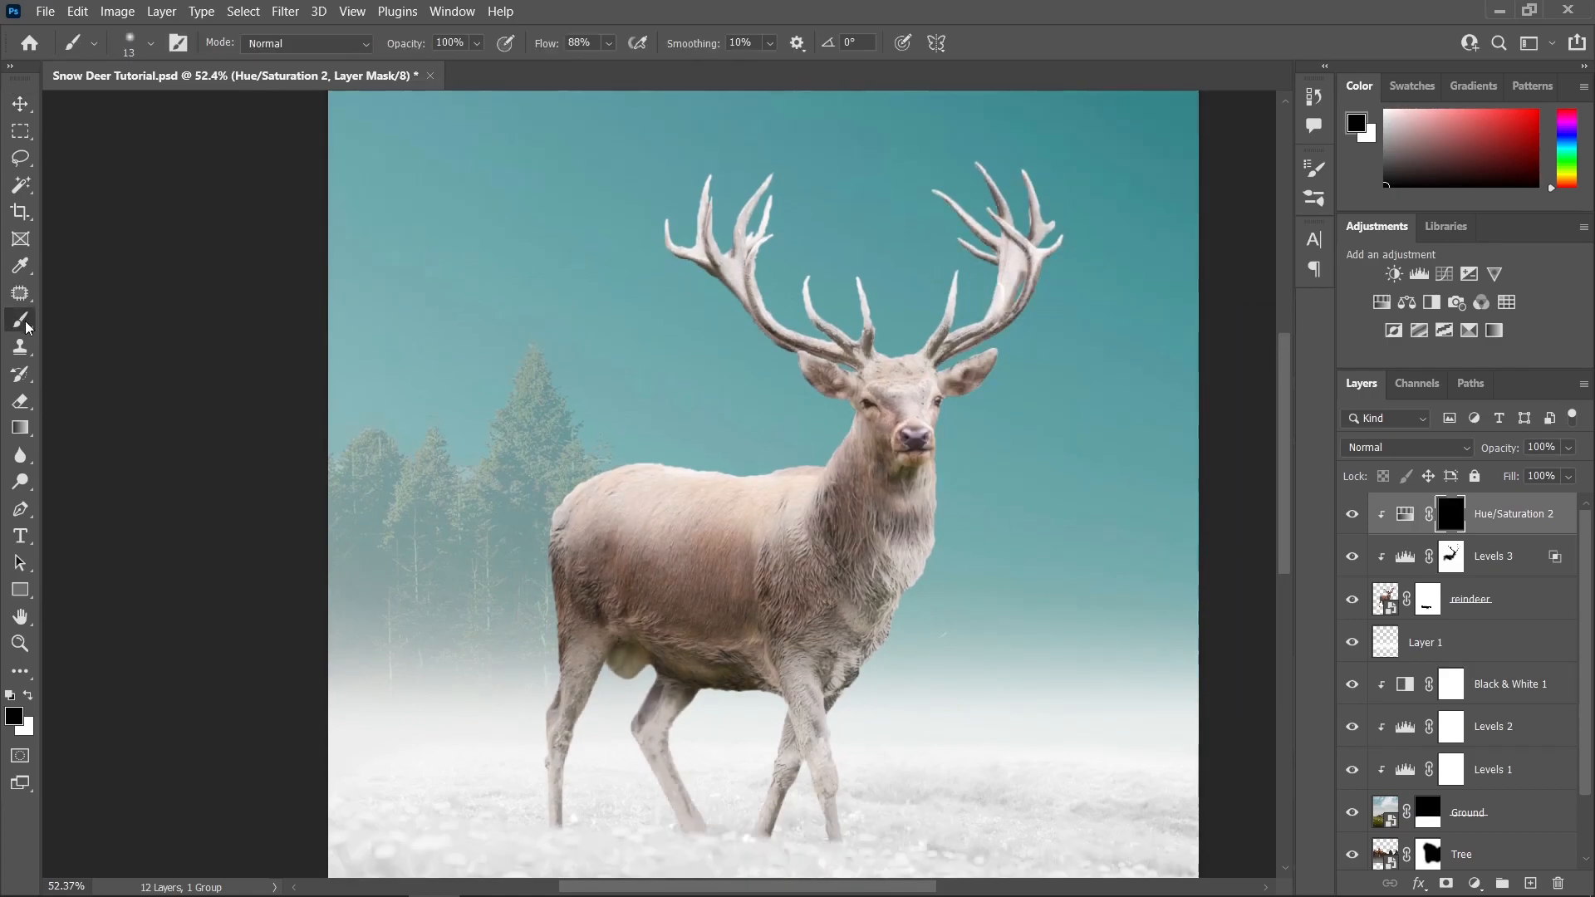
left_click(29, 697)
scroll(582, 716, "down", 3)
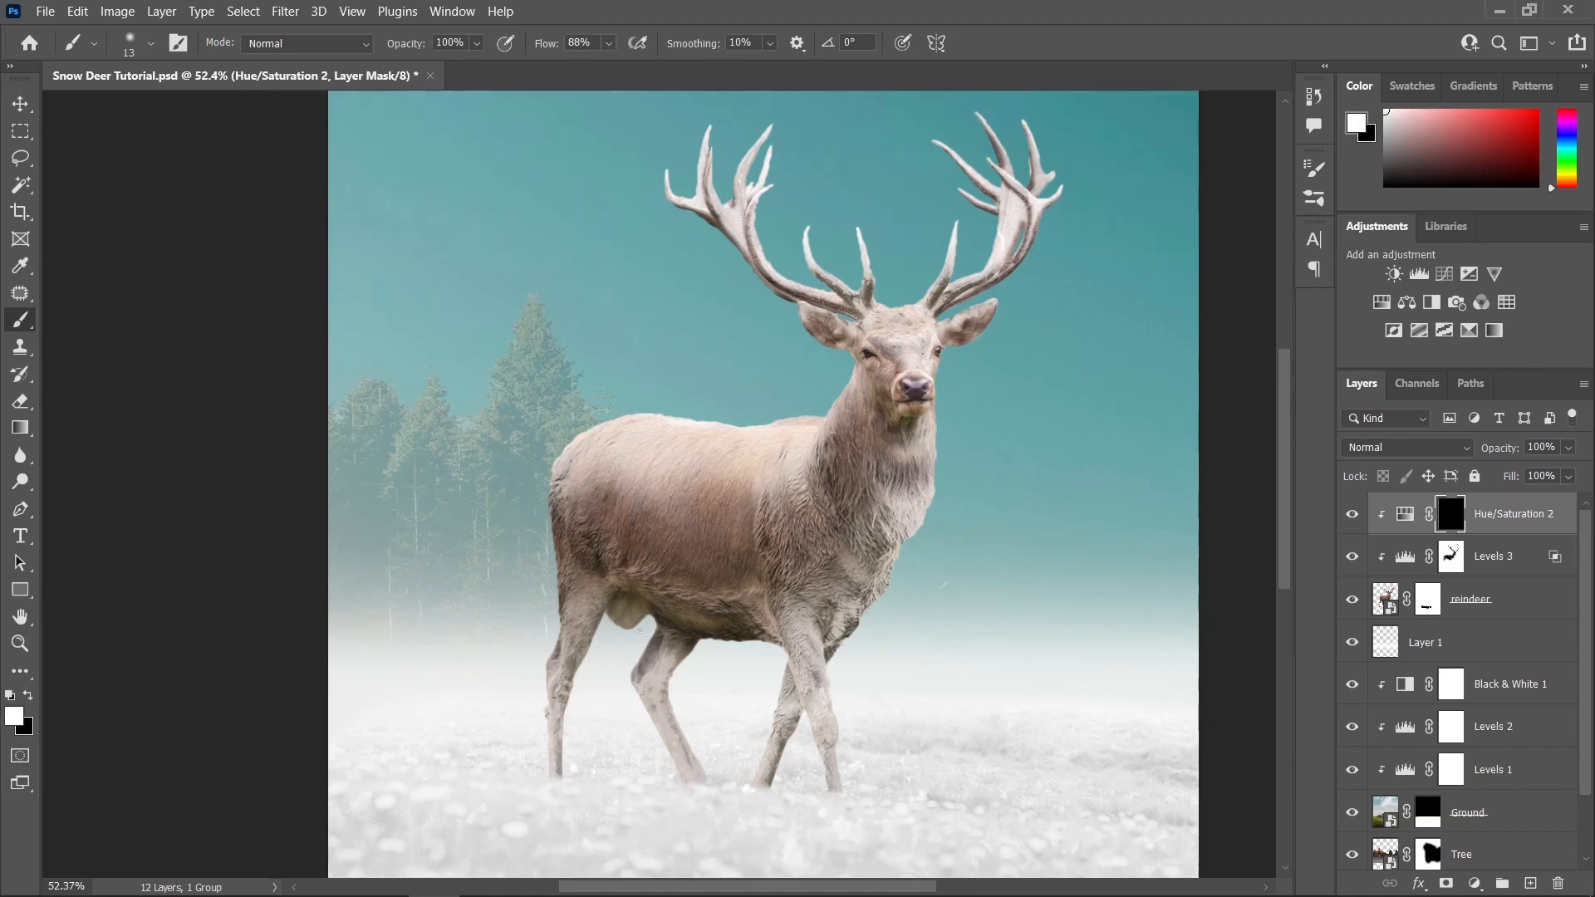
left_click_drag(606, 722, 628, 721)
scroll(589, 715, "up", 6)
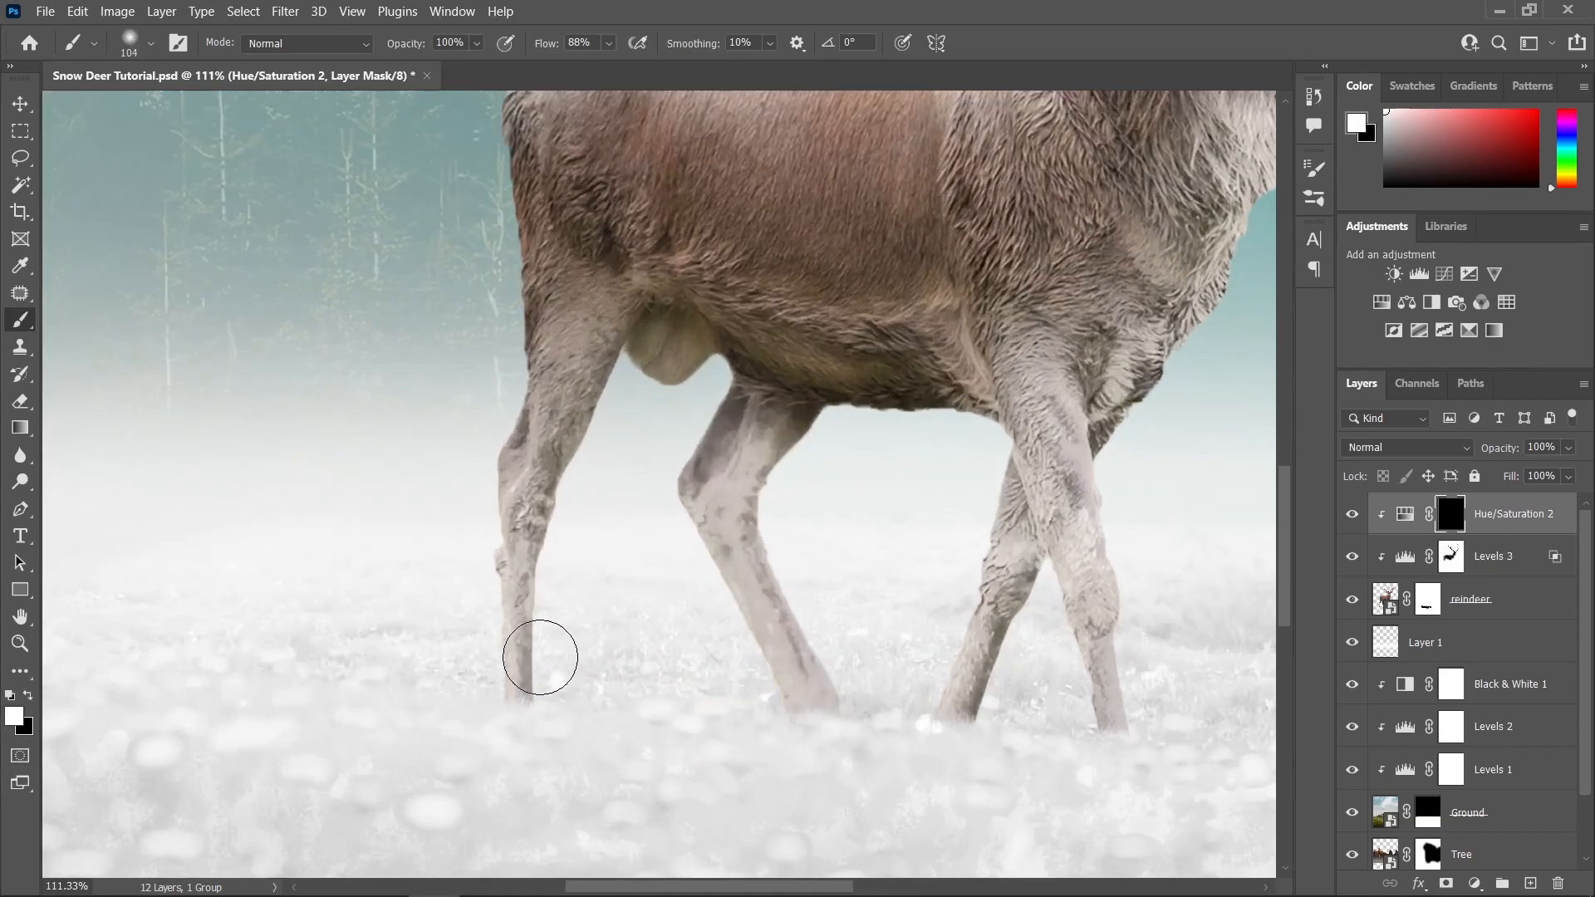
left_click_drag(588, 625, 576, 640)
mouse_move(508, 682)
left_mouse_down()
mouse_move(510, 647)
mouse_move(573, 550)
mouse_move(534, 701)
mouse_move(494, 736)
left_mouse_up()
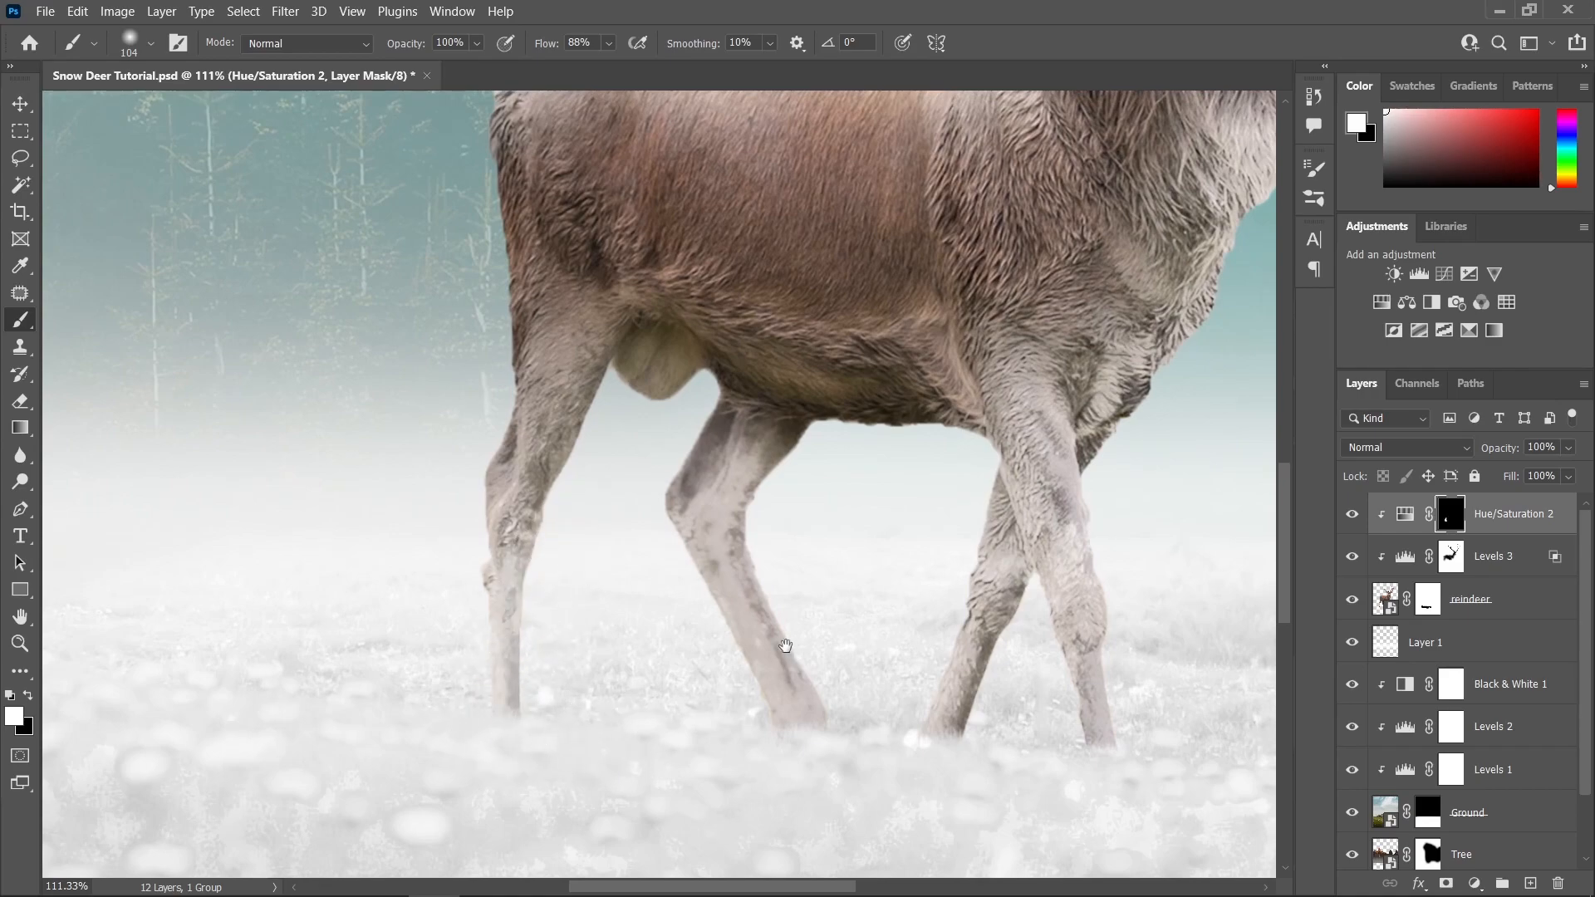
- Paint white on the Hue/Saturation 2 mask over the deer's remaining lower legs to lighten them into the snow
left_click_drag(791, 647, 683, 655)
mouse_move(705, 712)
left_mouse_down()
mouse_move(681, 746)
mouse_move(704, 729)
mouse_move(684, 636)
mouse_move(704, 719)
mouse_move(605, 670)
left_mouse_up()
left_click_drag(813, 765, 883, 702)
mouse_move(1007, 670)
left_mouse_down()
mouse_move(1020, 783)
mouse_move(1018, 646)
mouse_move(1018, 818)
left_mouse_up()
scroll(1005, 465, "down", 1)
- Paint highlights along the deer's back and the front of its neck and chest on the Hue/Saturation 2 mask
mouse_move(995, 455)
left_mouse_down()
mouse_move(1013, 400)
mouse_move(831, 804)
left_mouse_up()
scroll(560, 382, "up", 4)
mouse_move(571, 361)
left_mouse_down()
mouse_move(650, 353)
mouse_move(583, 309)
left_mouse_up()
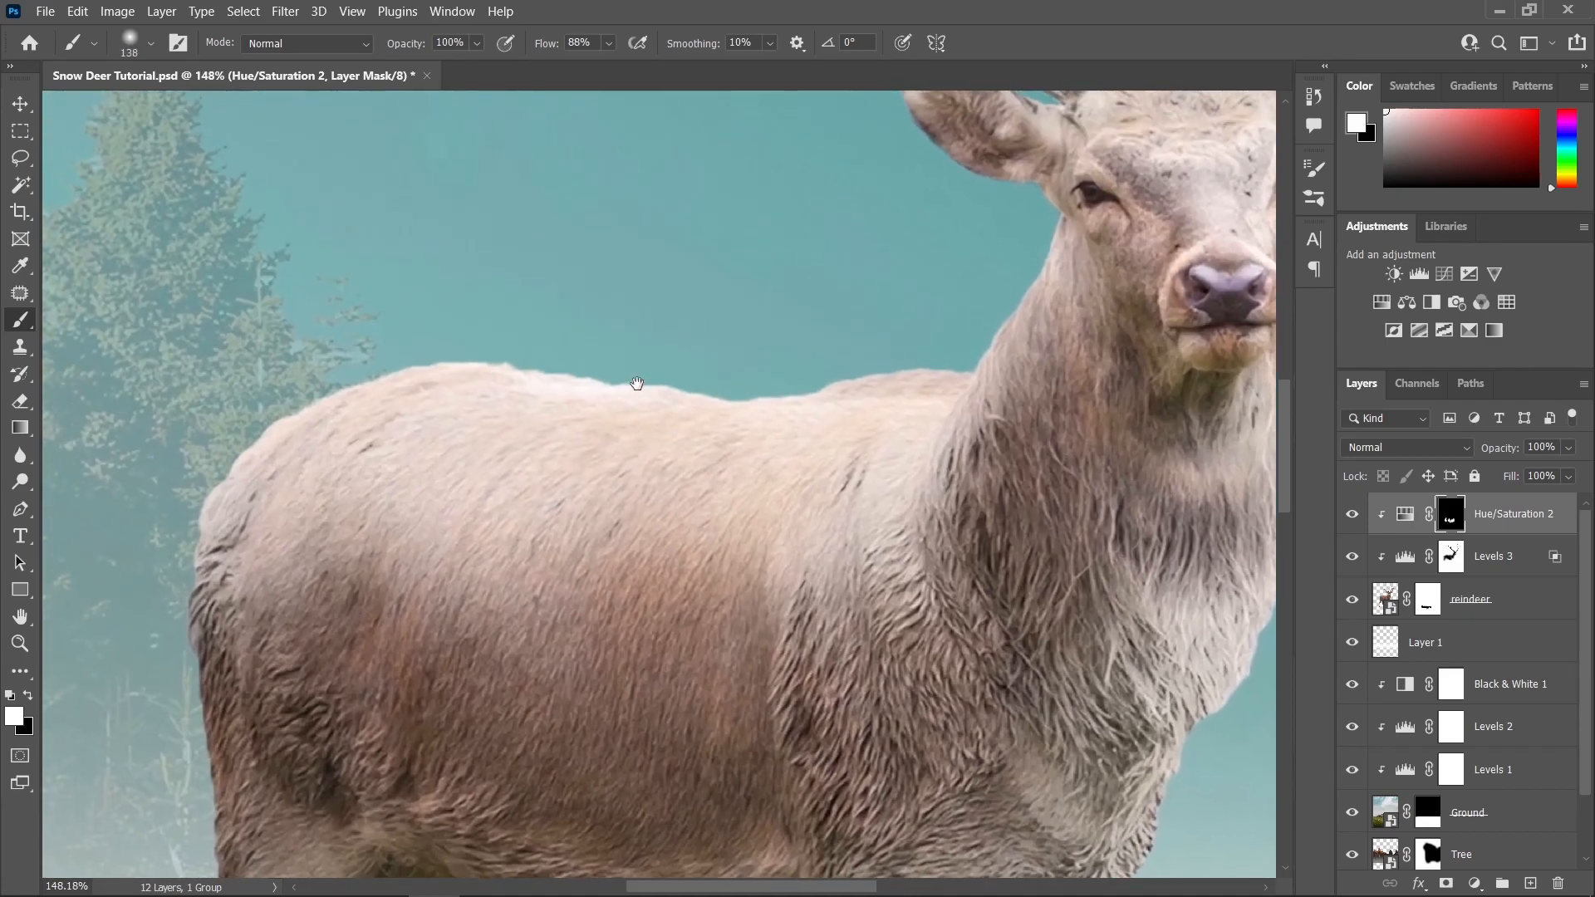
scroll(634, 382, "down", 2)
left_click_drag(819, 347, 592, 374)
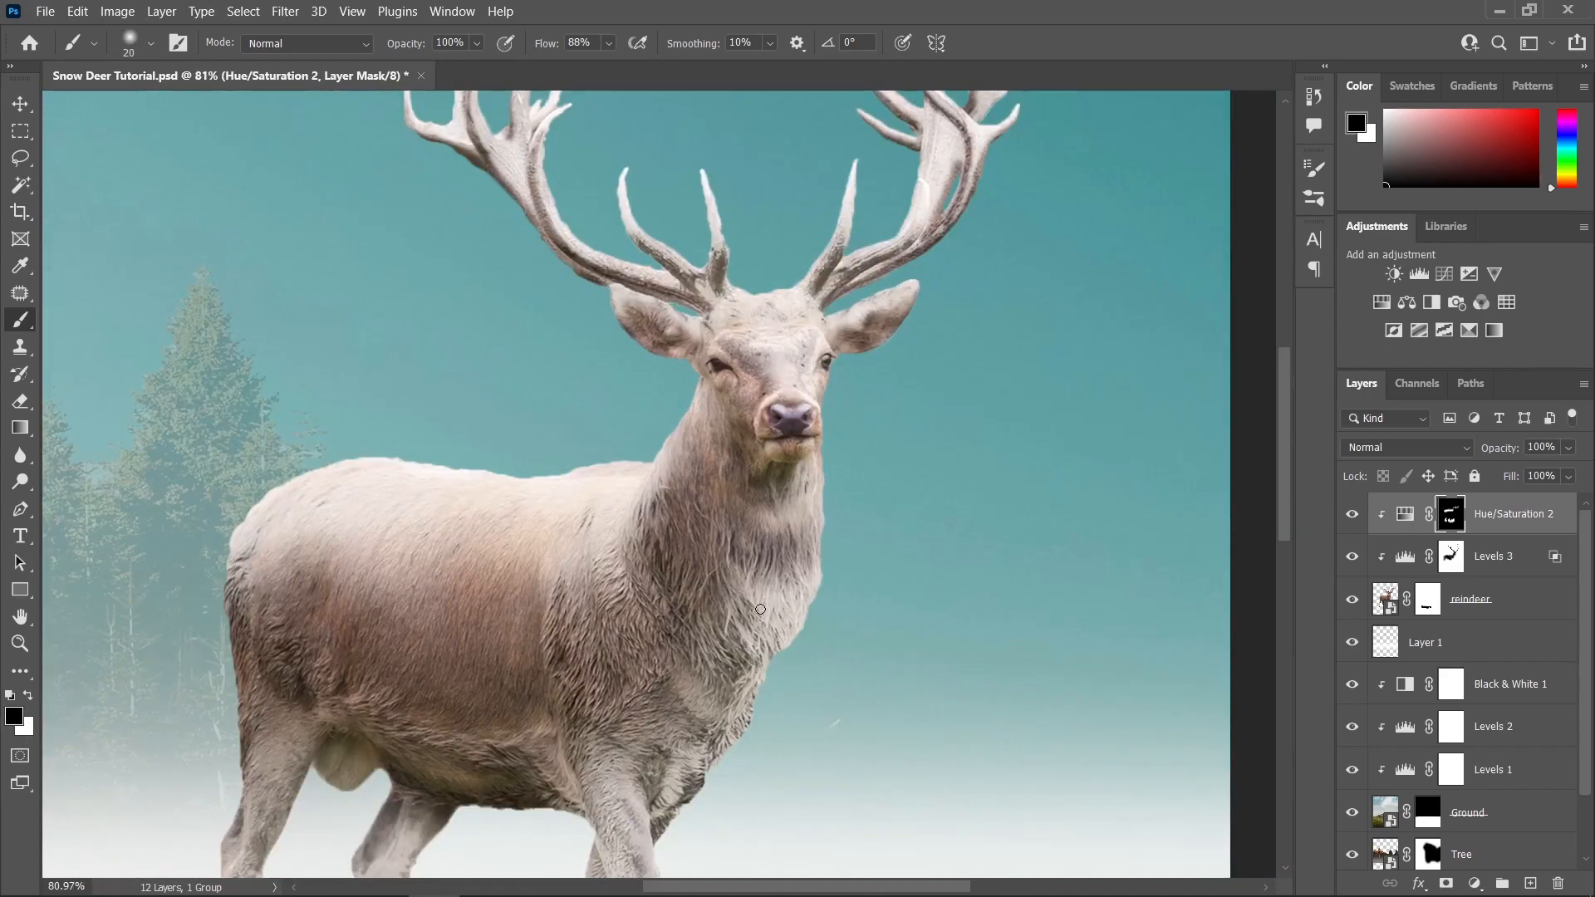
key("x")
left_click_drag(804, 465, 701, 752)
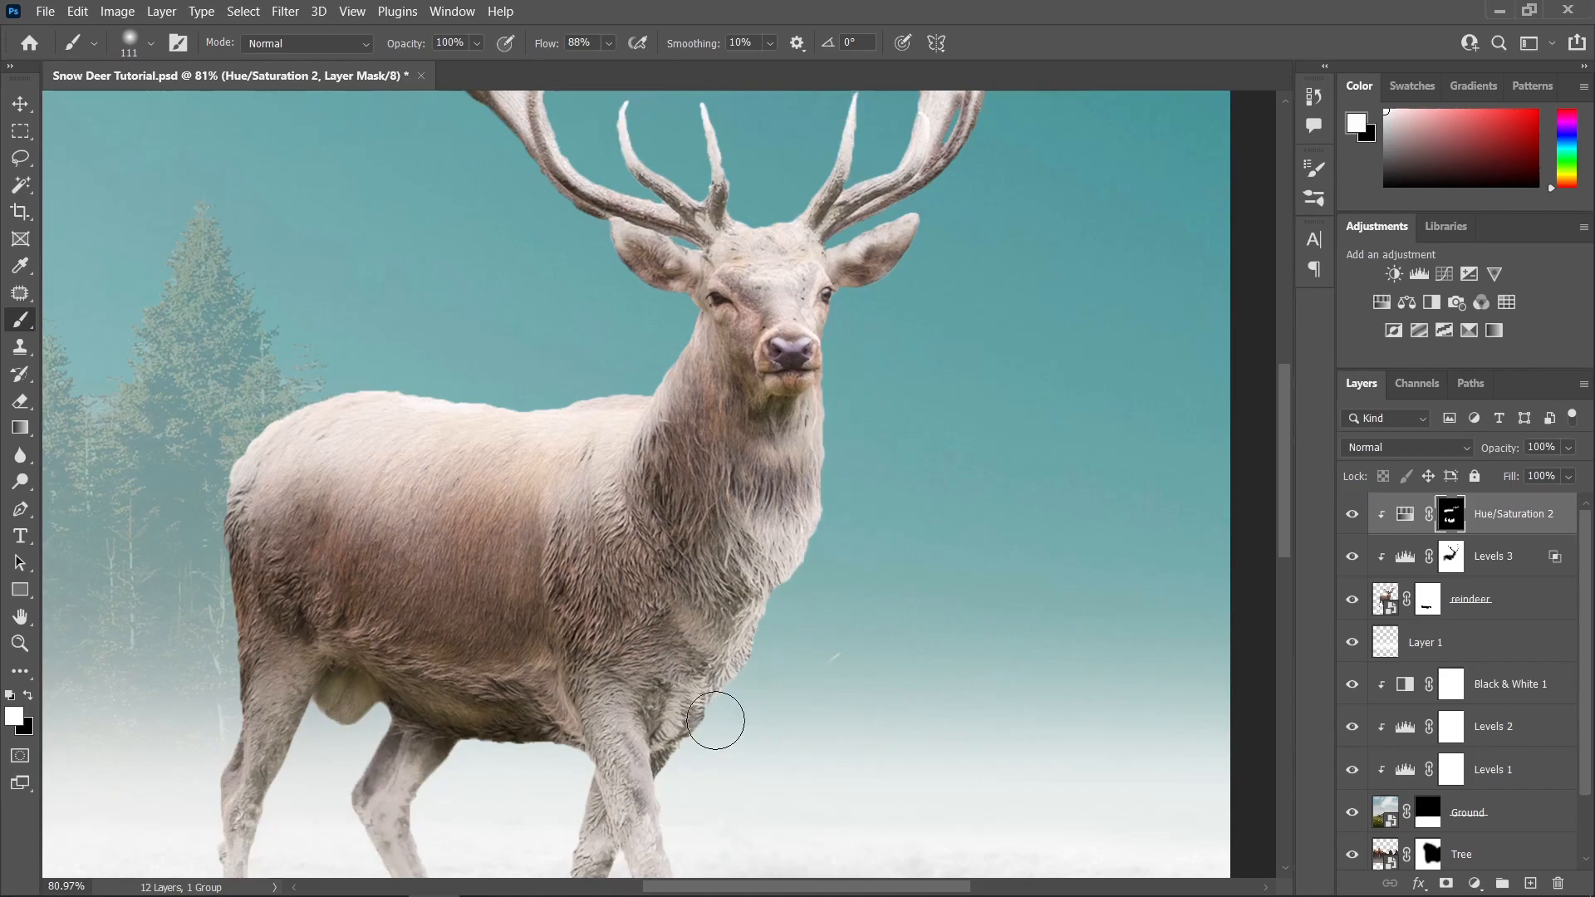
- Select the Levels 3 mask and paint black over the deer's neck and chest to deepen the shadows
scroll(808, 548, "down", 4)
key("x")
key("v")
scroll(739, 438, "up", 5)
key("b")
key("alt+bracketleft")
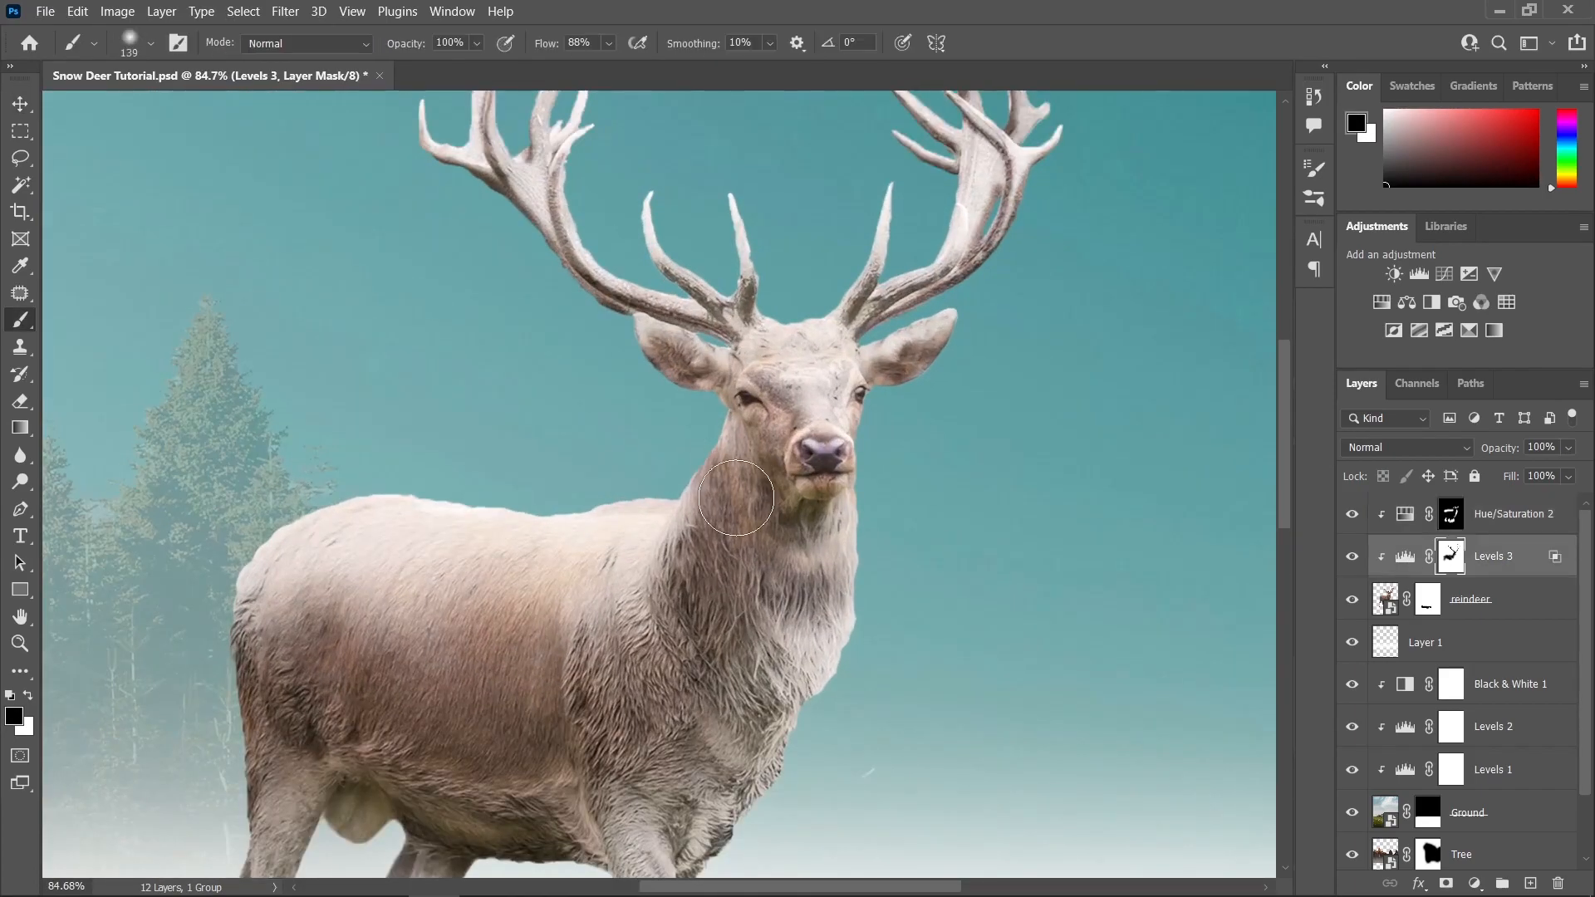
scroll(777, 616, "down", 1)
left_click_drag(807, 561, 799, 595)
key("bracketleft")
key("bracketleft")
key("bracketleft")
key("bracketleft")
key("bracketleft")
- Paint shadows over the deer's legs, underside and hindquarters on the Levels 3 mask, varying the brush size
scroll(603, 786, "down", 4)
mouse_move(627, 478)
left_mouse_down()
mouse_move(615, 574)
mouse_move(562, 712)
left_mouse_up()
left_click_drag(652, 656, 634, 540)
mouse_move(401, 528)
left_mouse_down()
mouse_move(363, 601)
mouse_move(437, 534)
mouse_move(378, 582)
left_mouse_up()
key("bracketright")
key("bracketright")
key("bracketright")
key("bracketright")
key("bracketright")
left_click_drag(286, 481, 215, 593)
scroll(382, 449, "down", 4)
scroll(320, 328, "up", 3)
scroll(556, 431, "down", 5)
key("v")
scroll(769, 363, "down", 1)
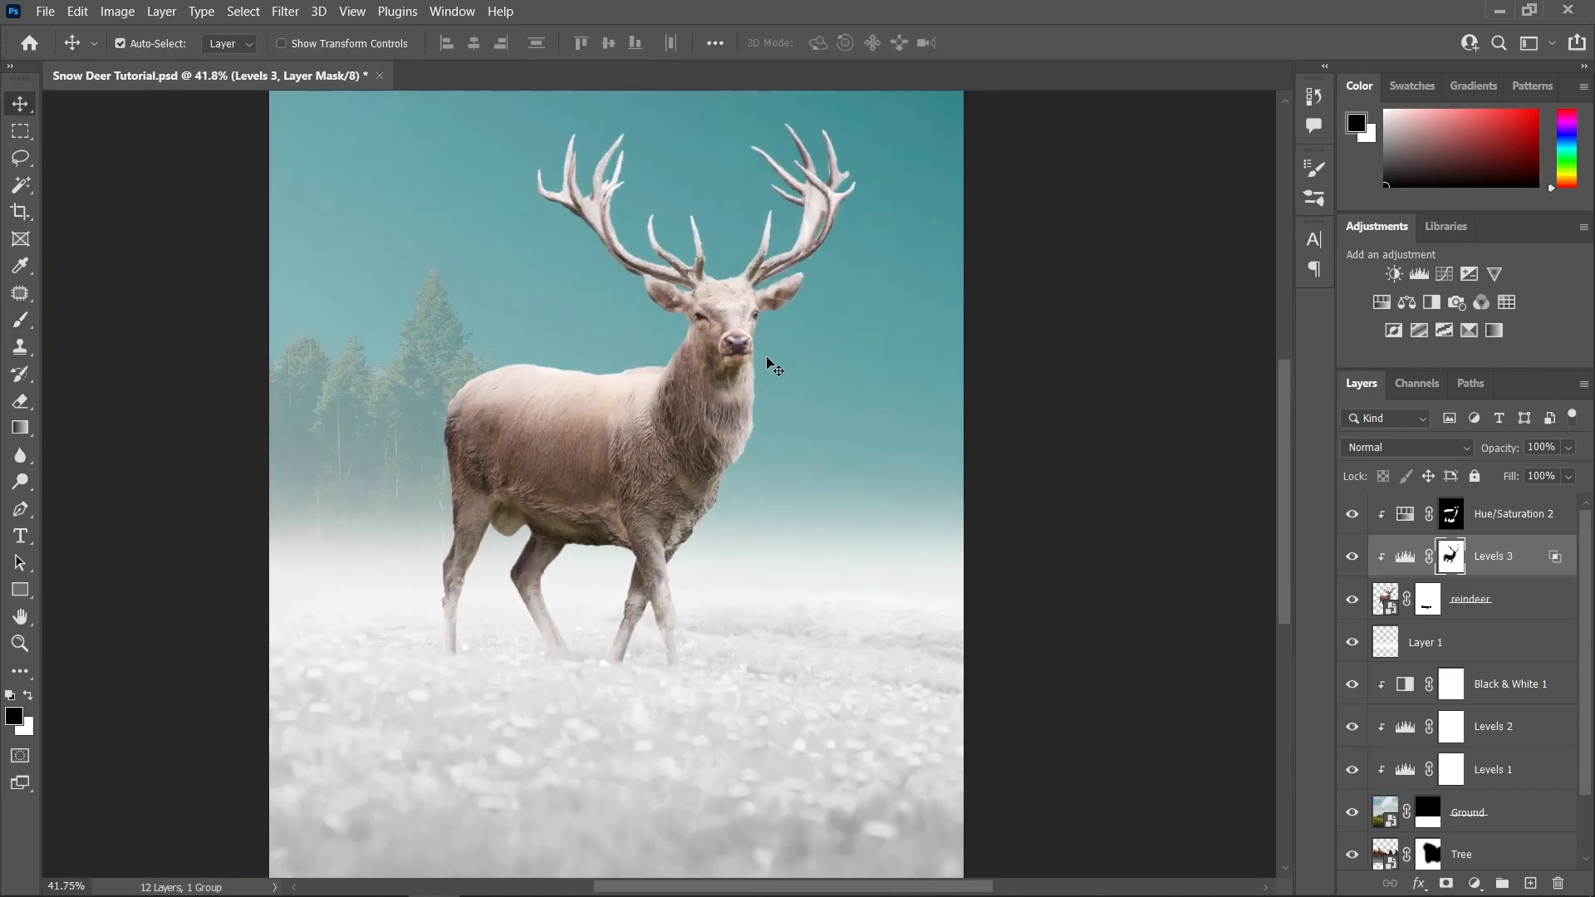
- Examine the deer's highlights and shadows up close and in the full composition
scroll(737, 387, "down", 1)
scroll(744, 399, "up", 6)
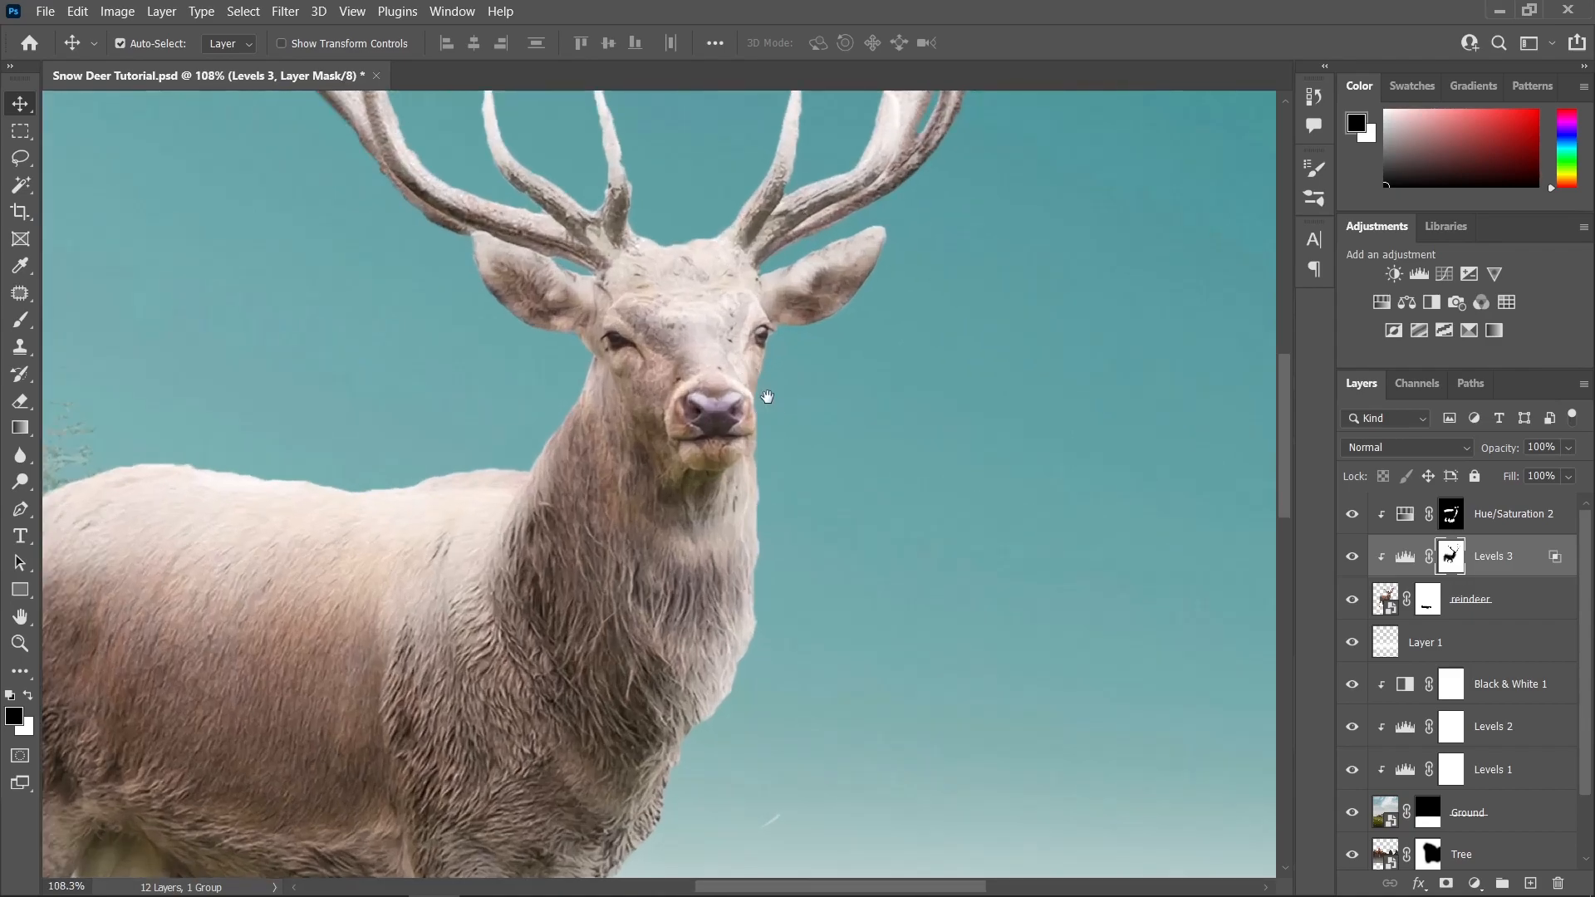
left_click_drag(767, 398, 773, 427)
scroll(790, 438, "down", 1)
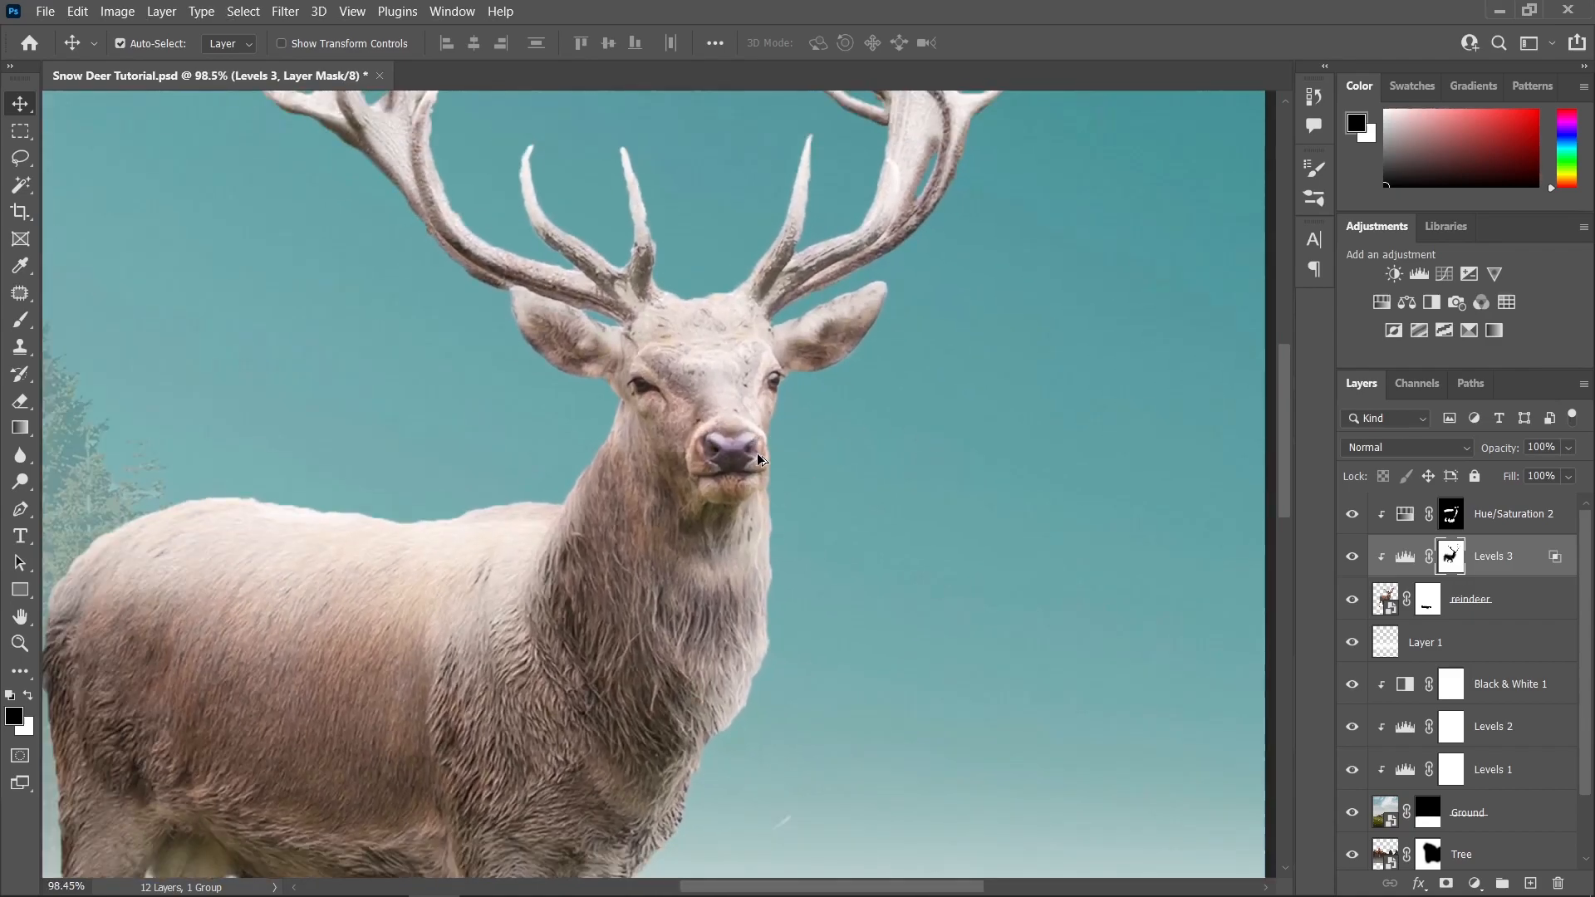
scroll(773, 487, "down", 8)
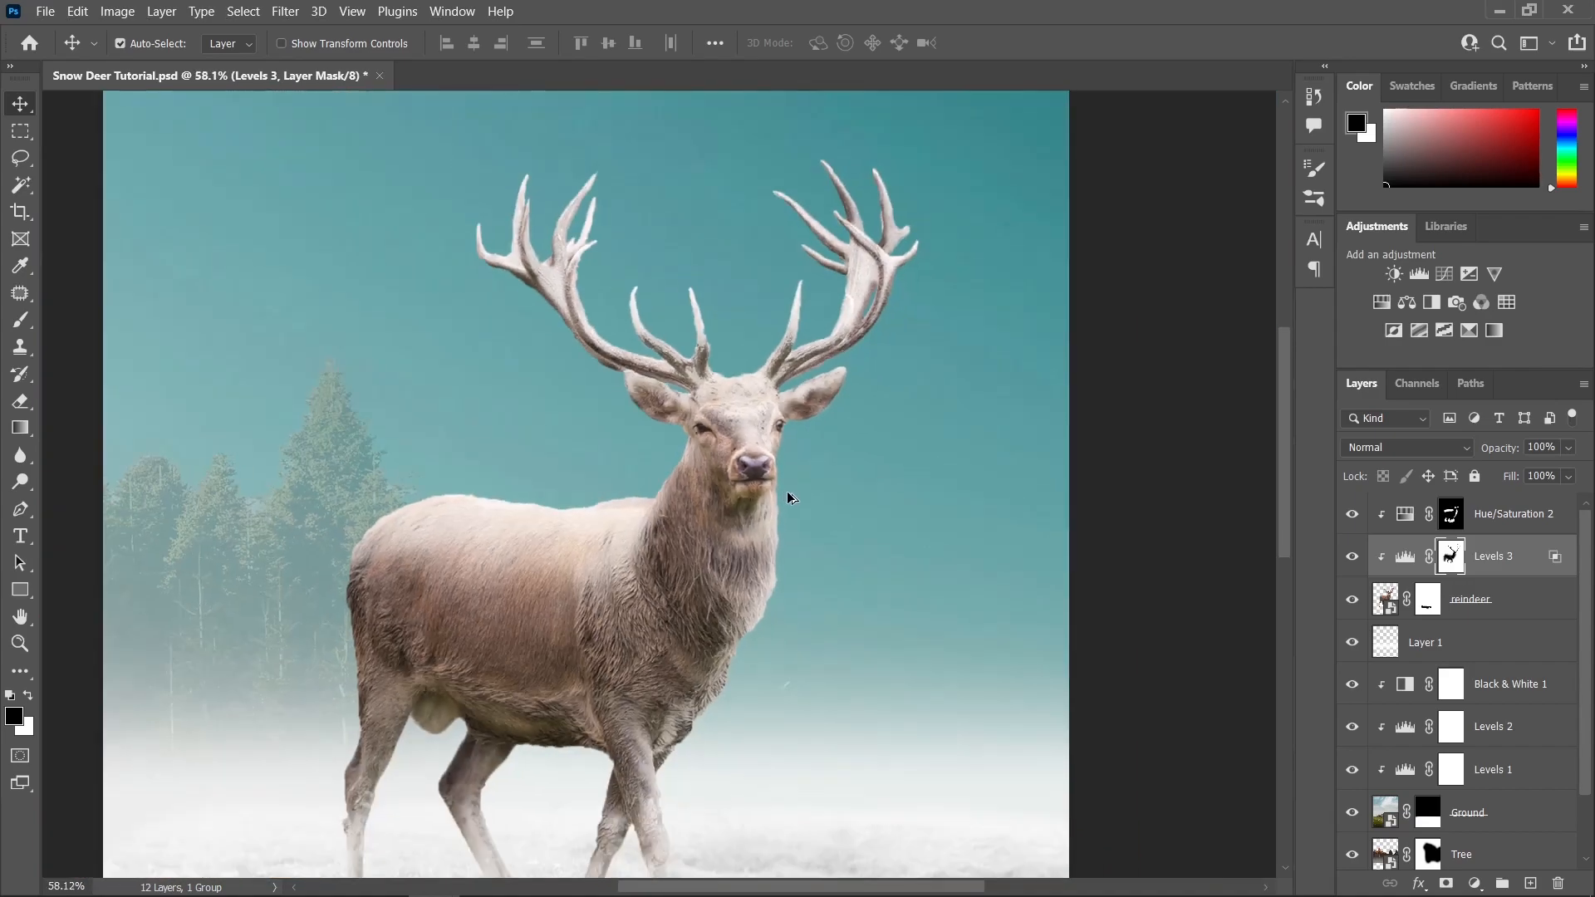
scroll(791, 341, "up", 1)
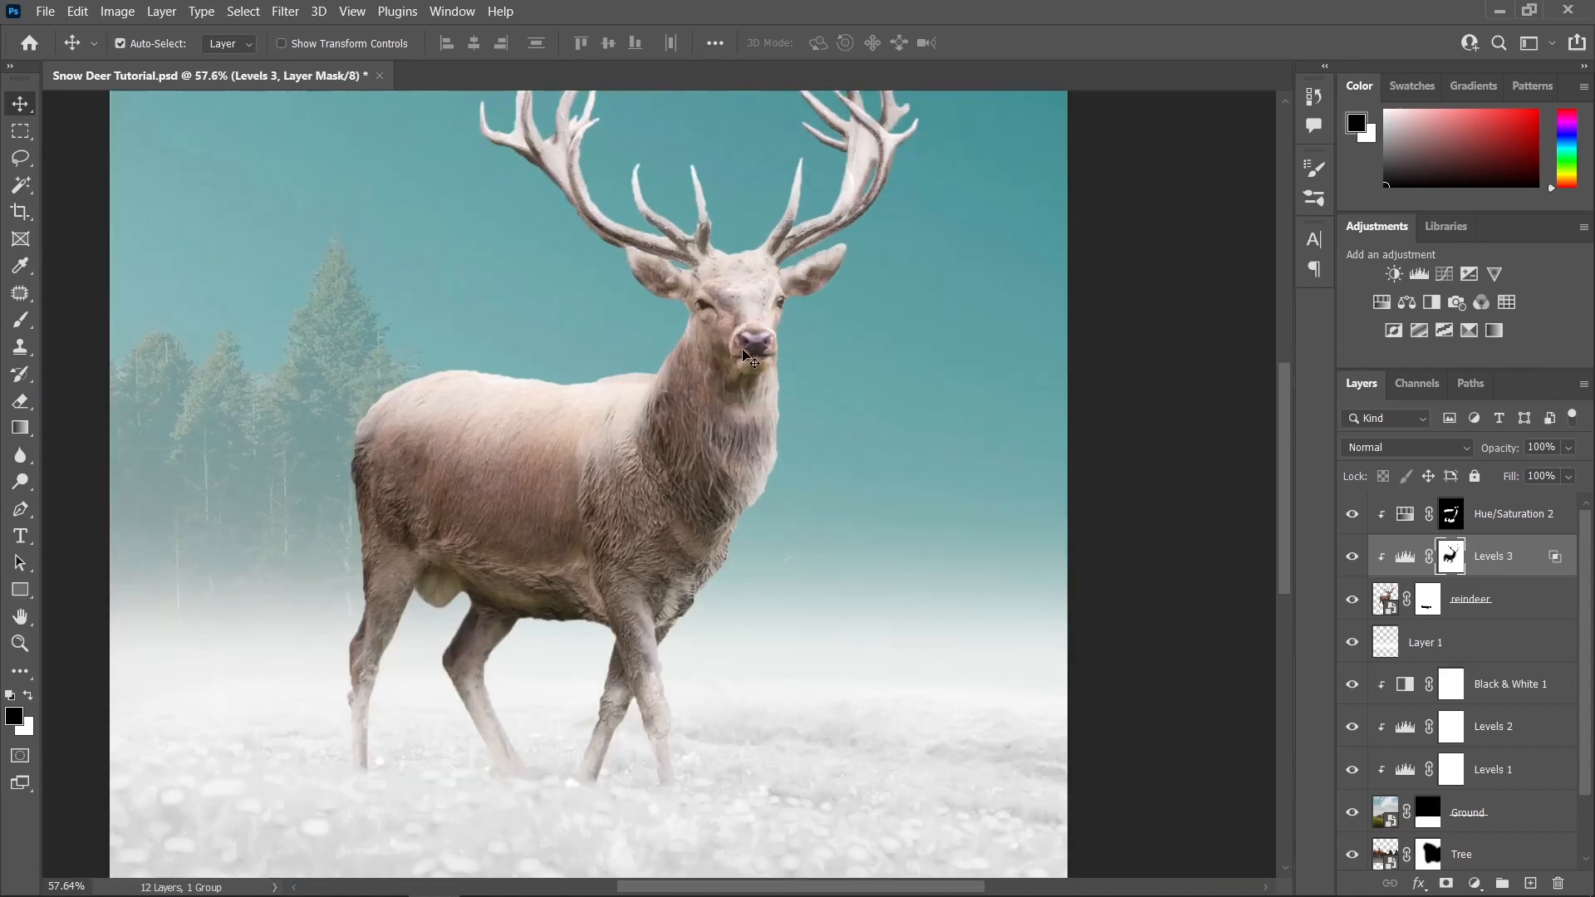
scroll(748, 365, "up", 1)
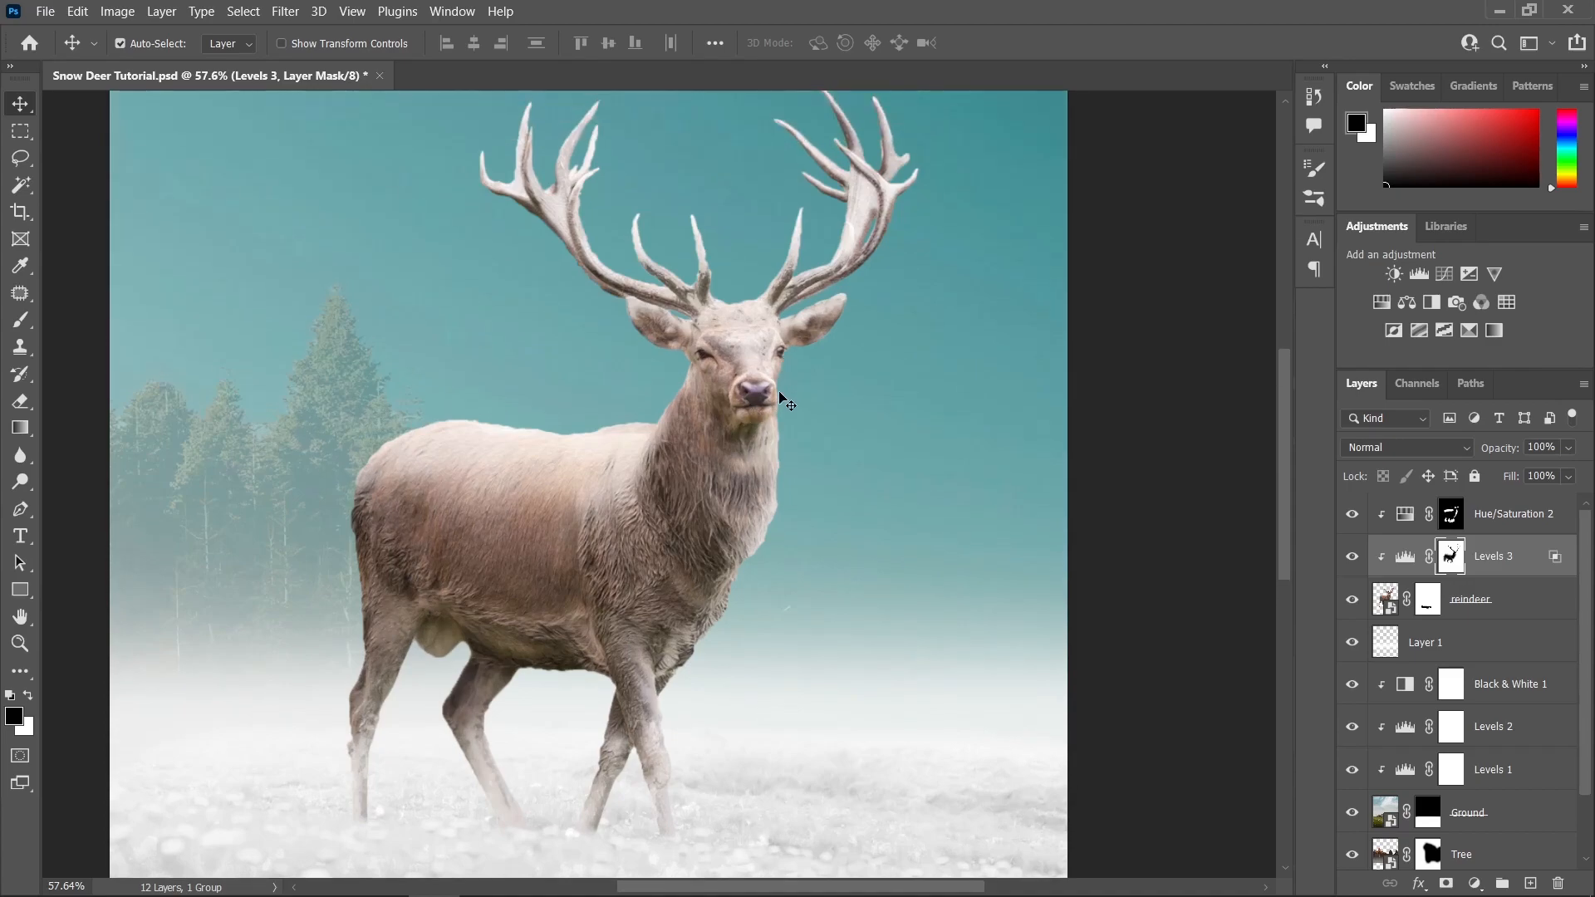
scroll(752, 353, "up", 2)
scroll(765, 362, "down", 1)
scroll(765, 364, "down", 4)
scroll(842, 456, "down", 2)
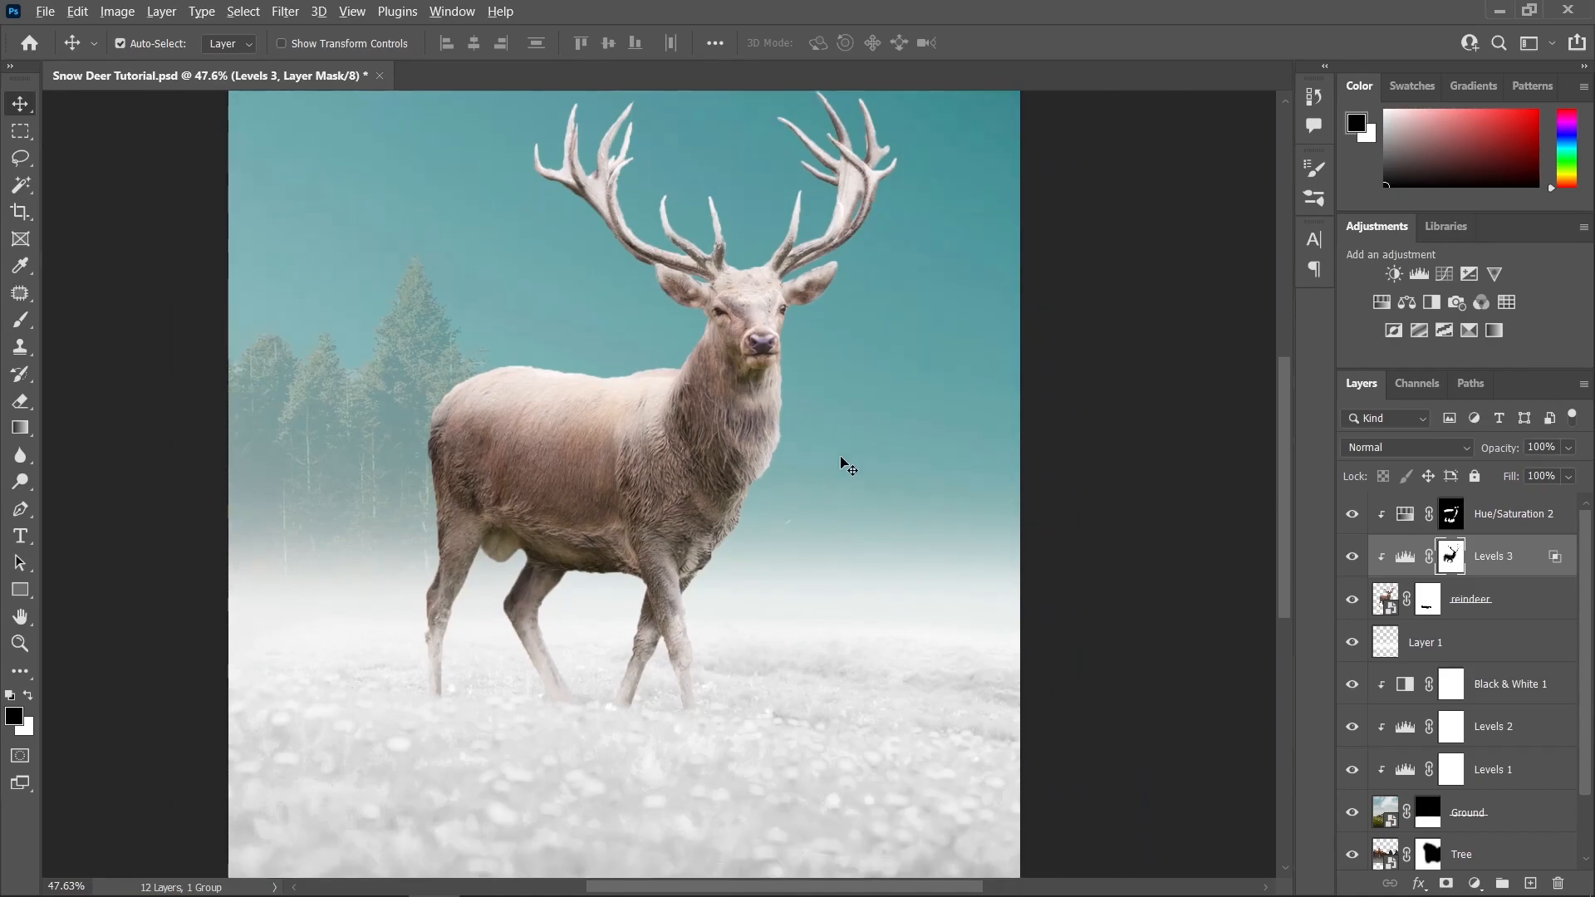
scroll(843, 456, "down", 2)
left_click_drag(855, 429, 811, 428)
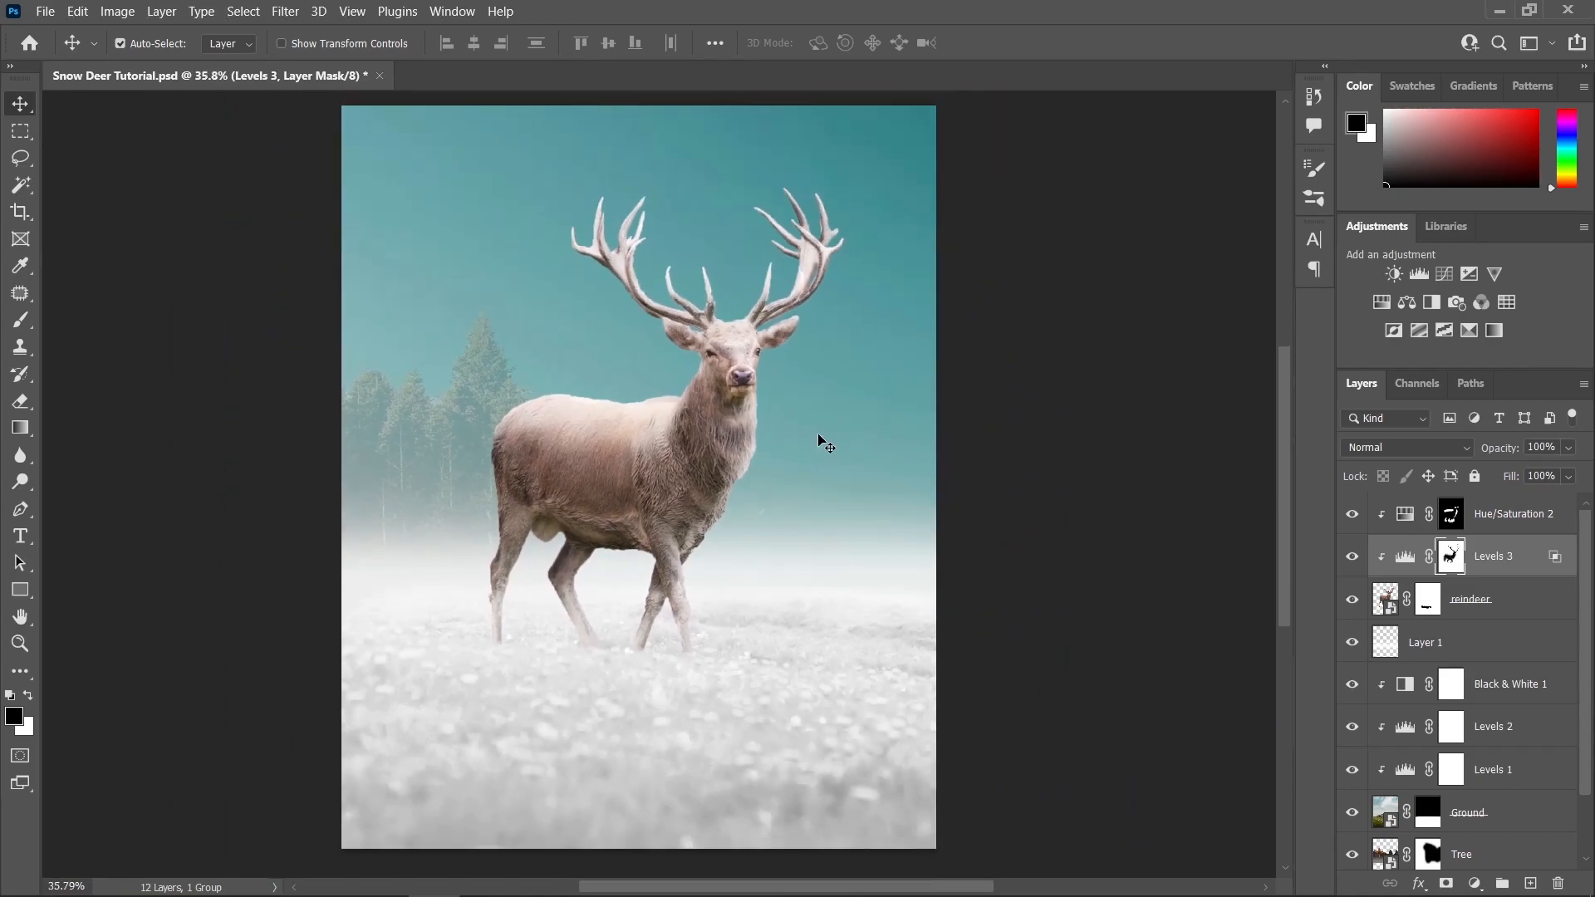
scroll(815, 437, "up", 10)
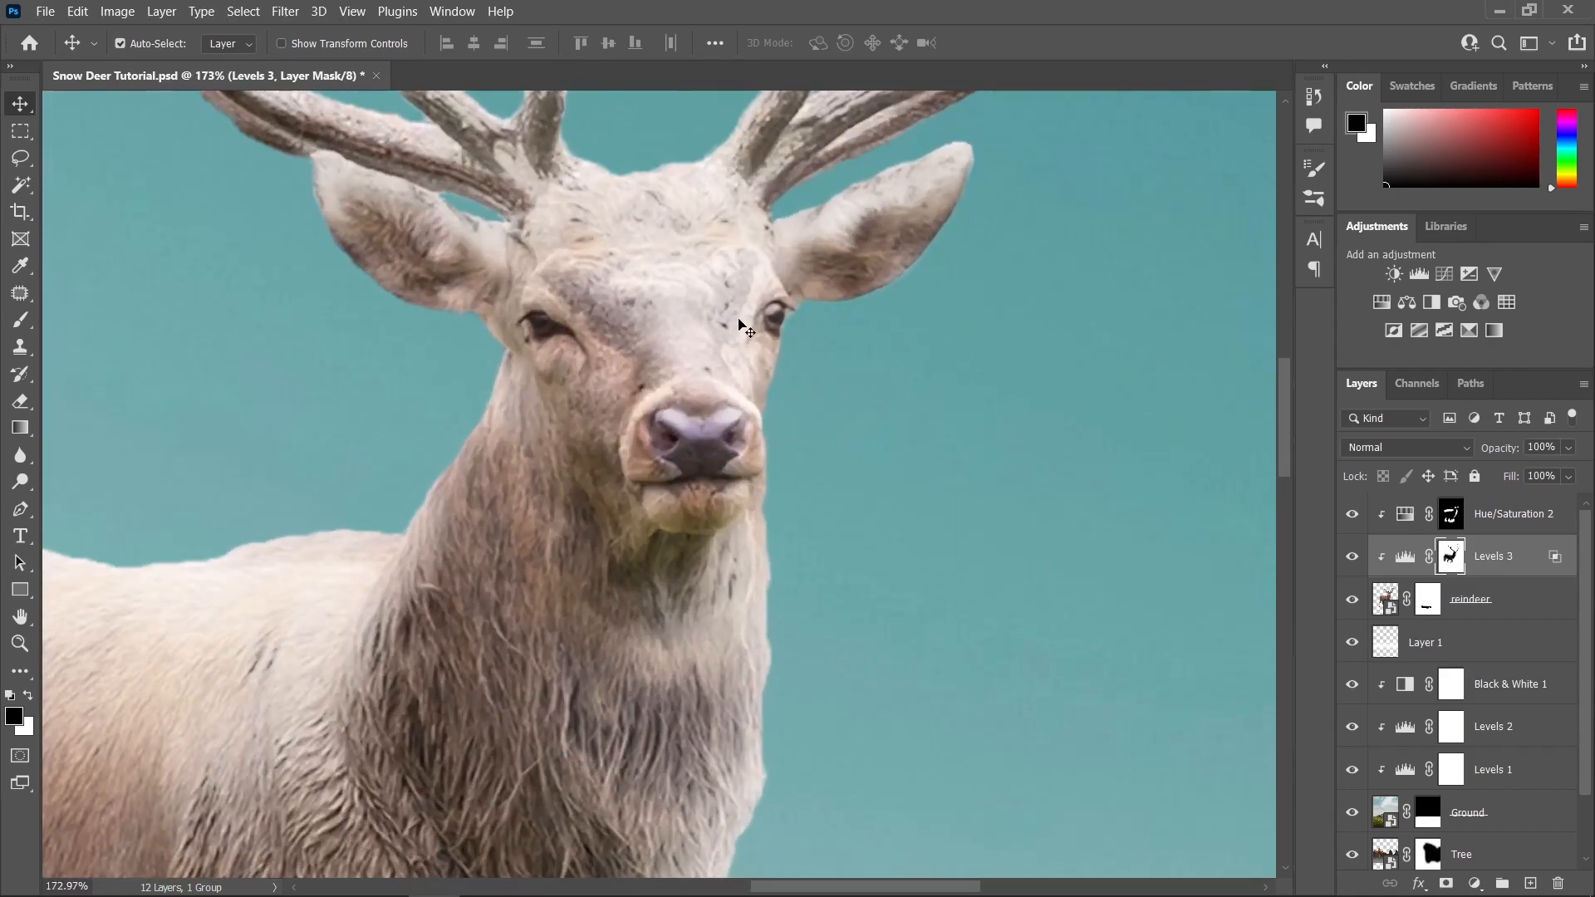
left_click_drag(747, 335, 782, 382)
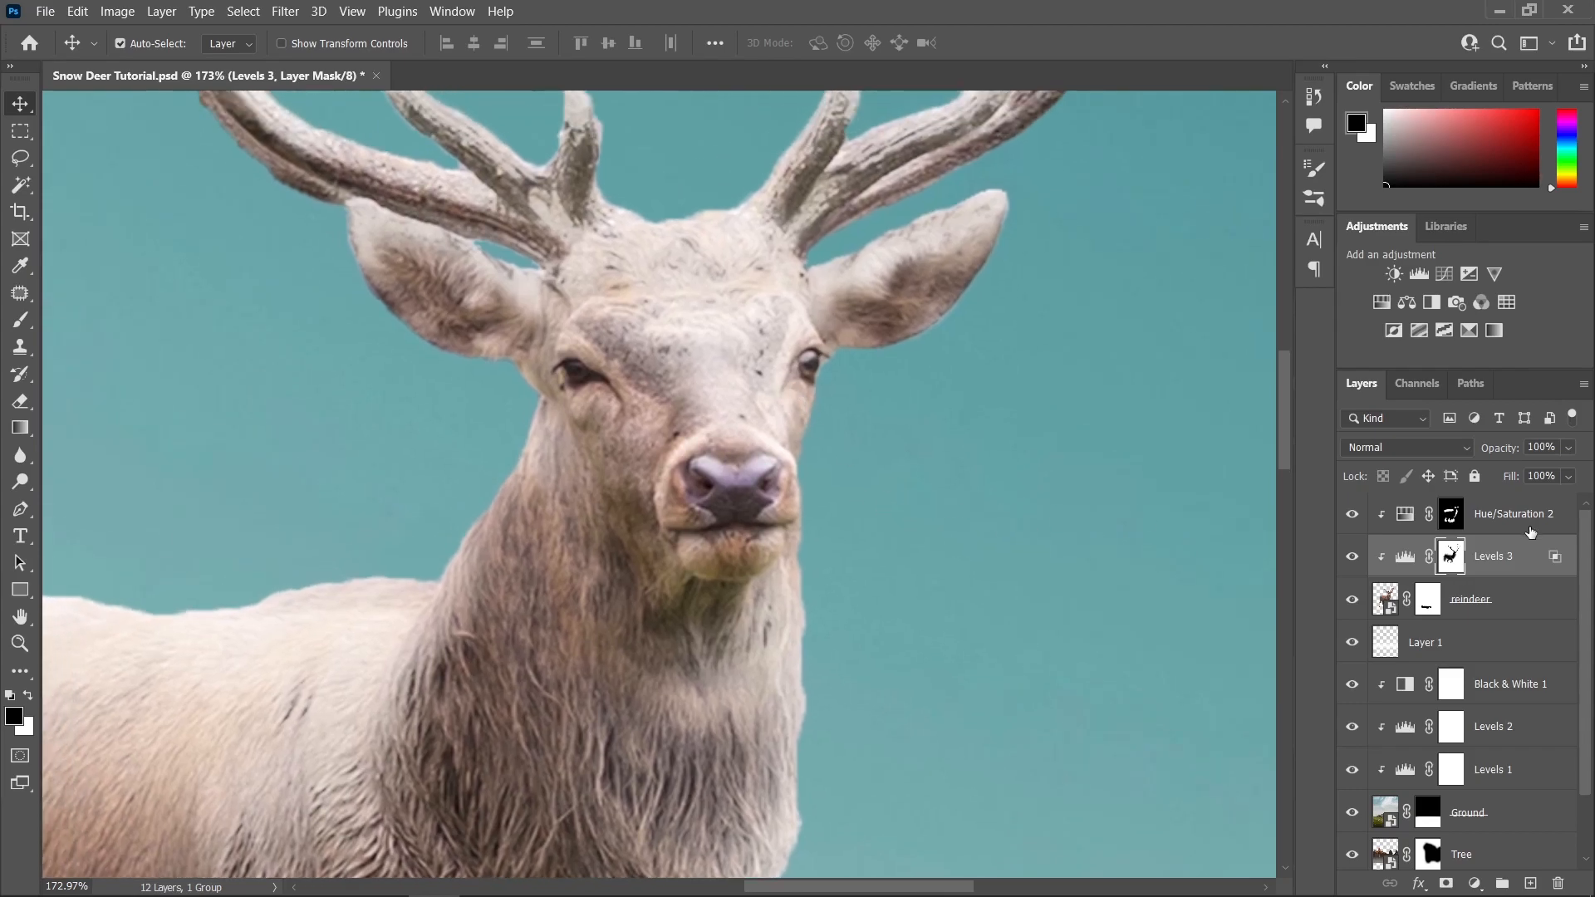
- Add a Hue/Saturation adjustment above Hue/Saturation 2, clip it to the reindeer, enable Colorize and set Saturation to 49
left_click(1514, 520)
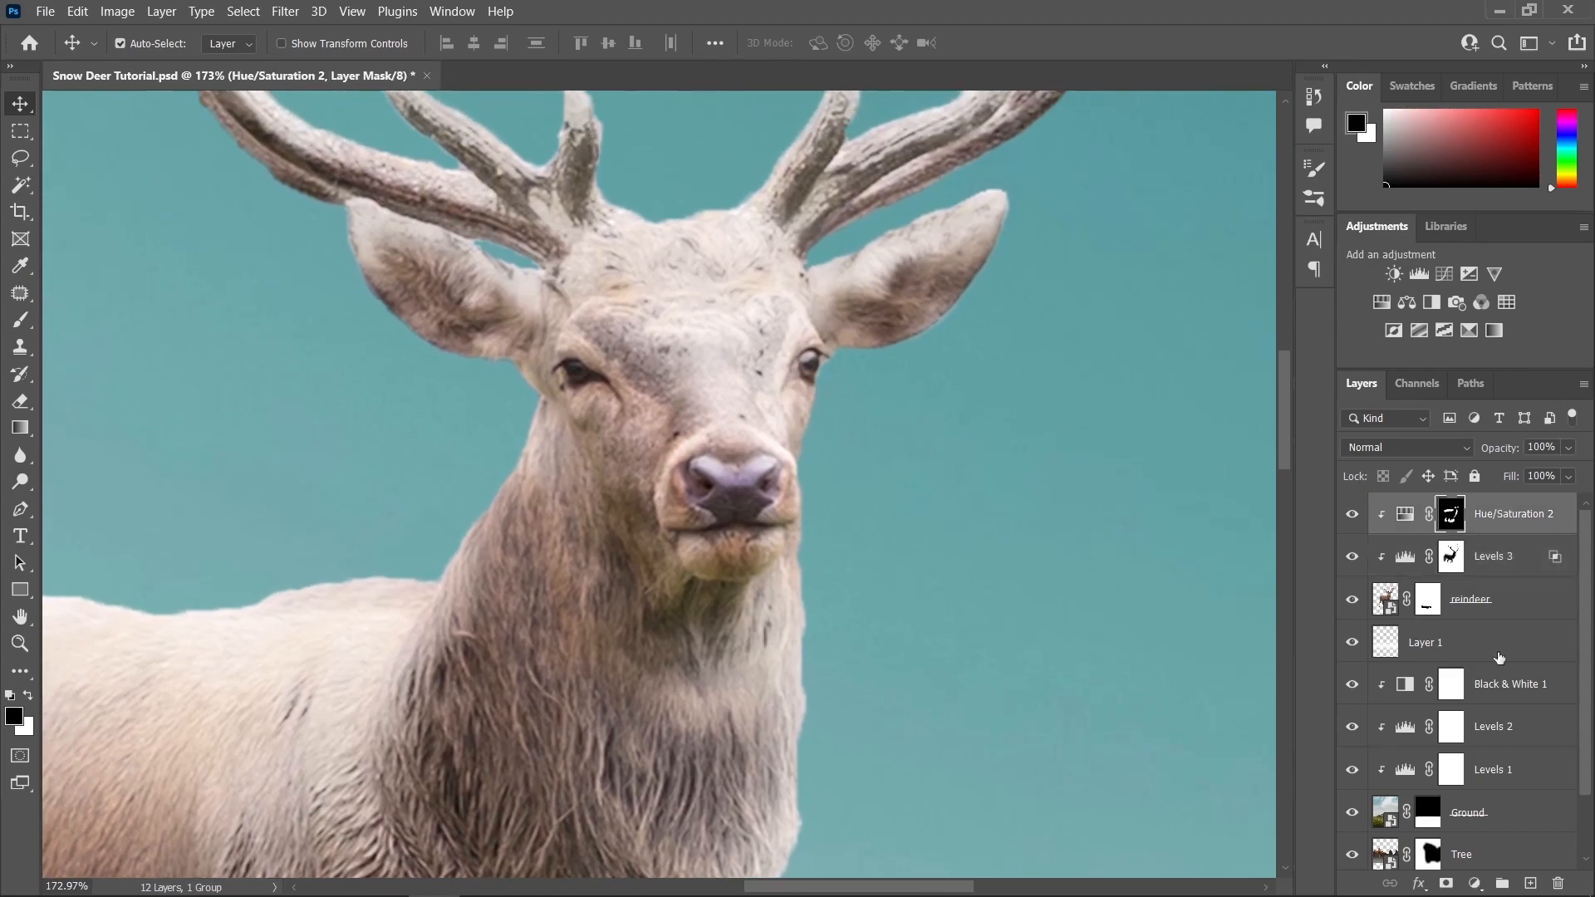
left_click(1474, 884)
left_click(1509, 686)
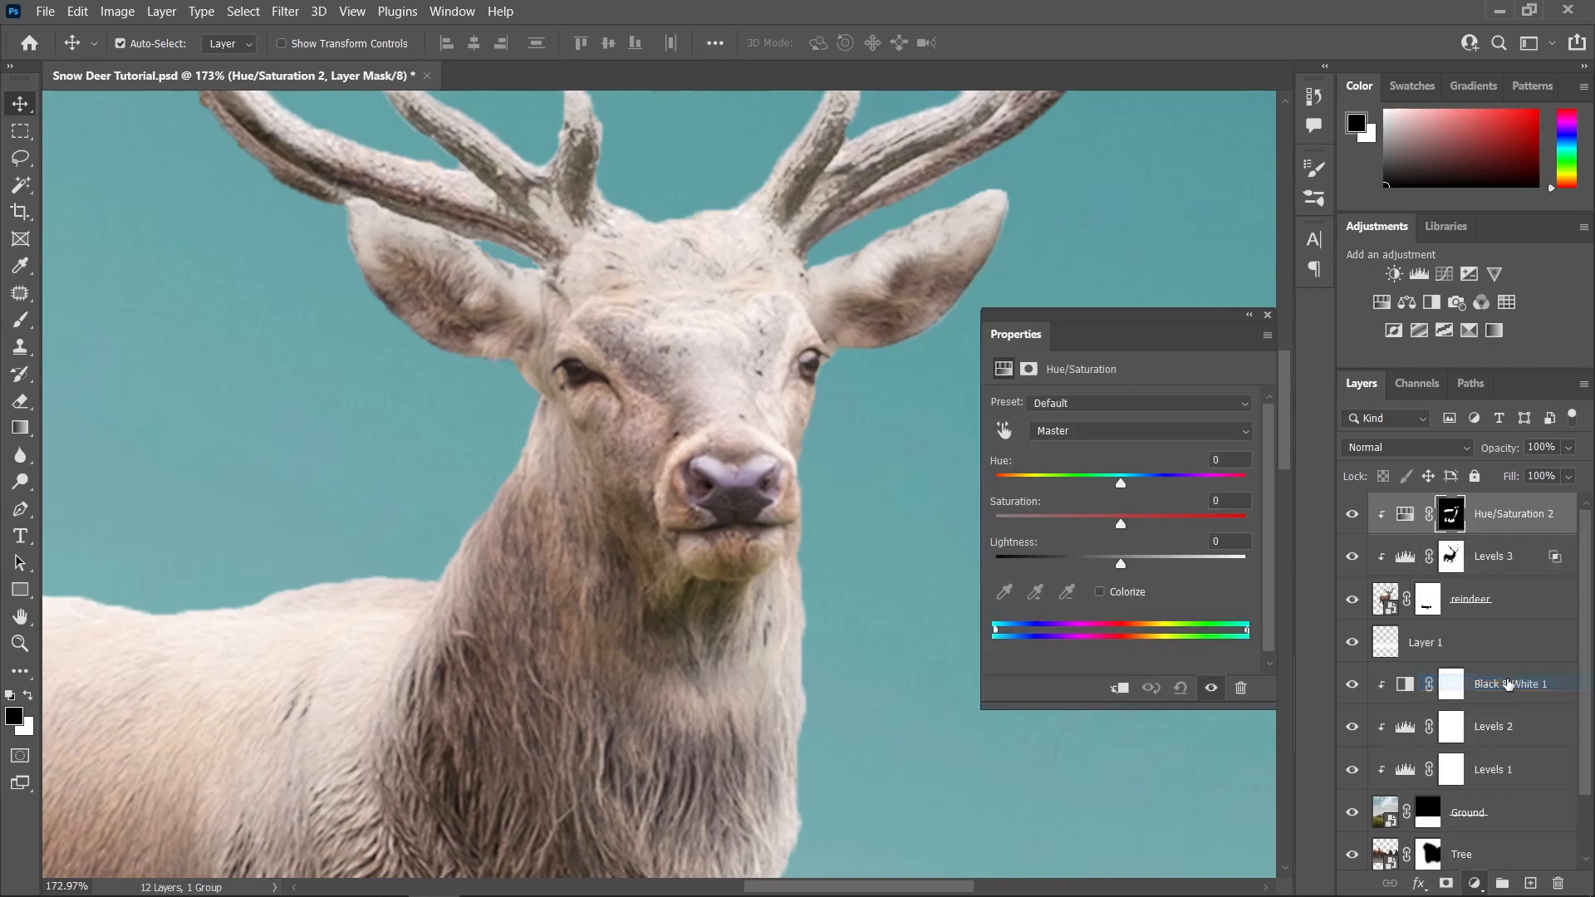
left_click(1119, 688)
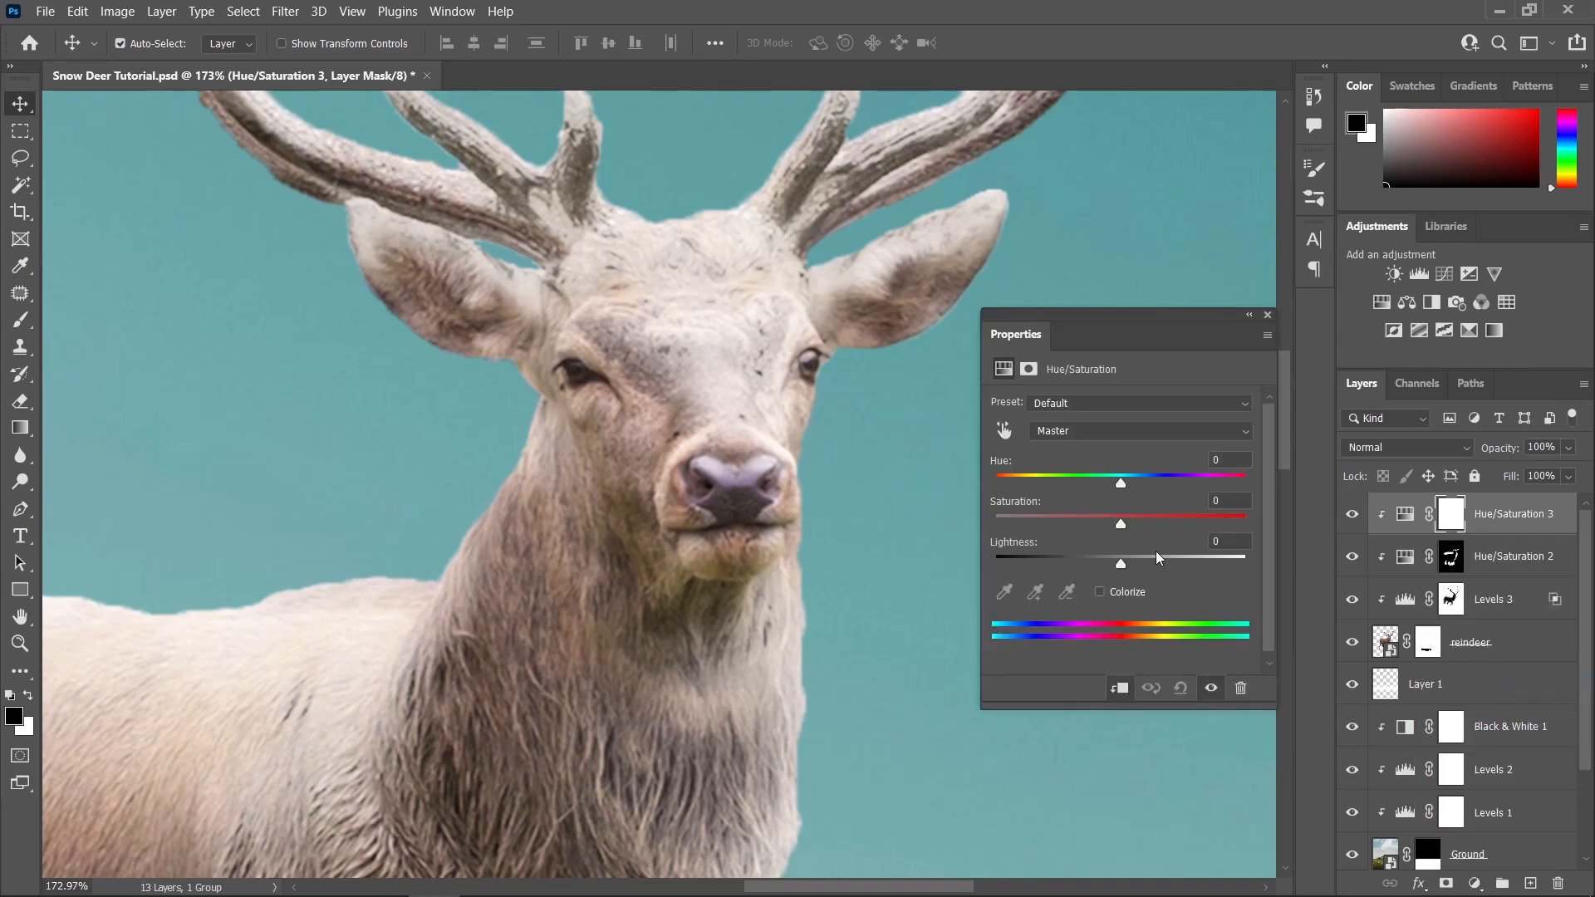
left_click(1102, 590)
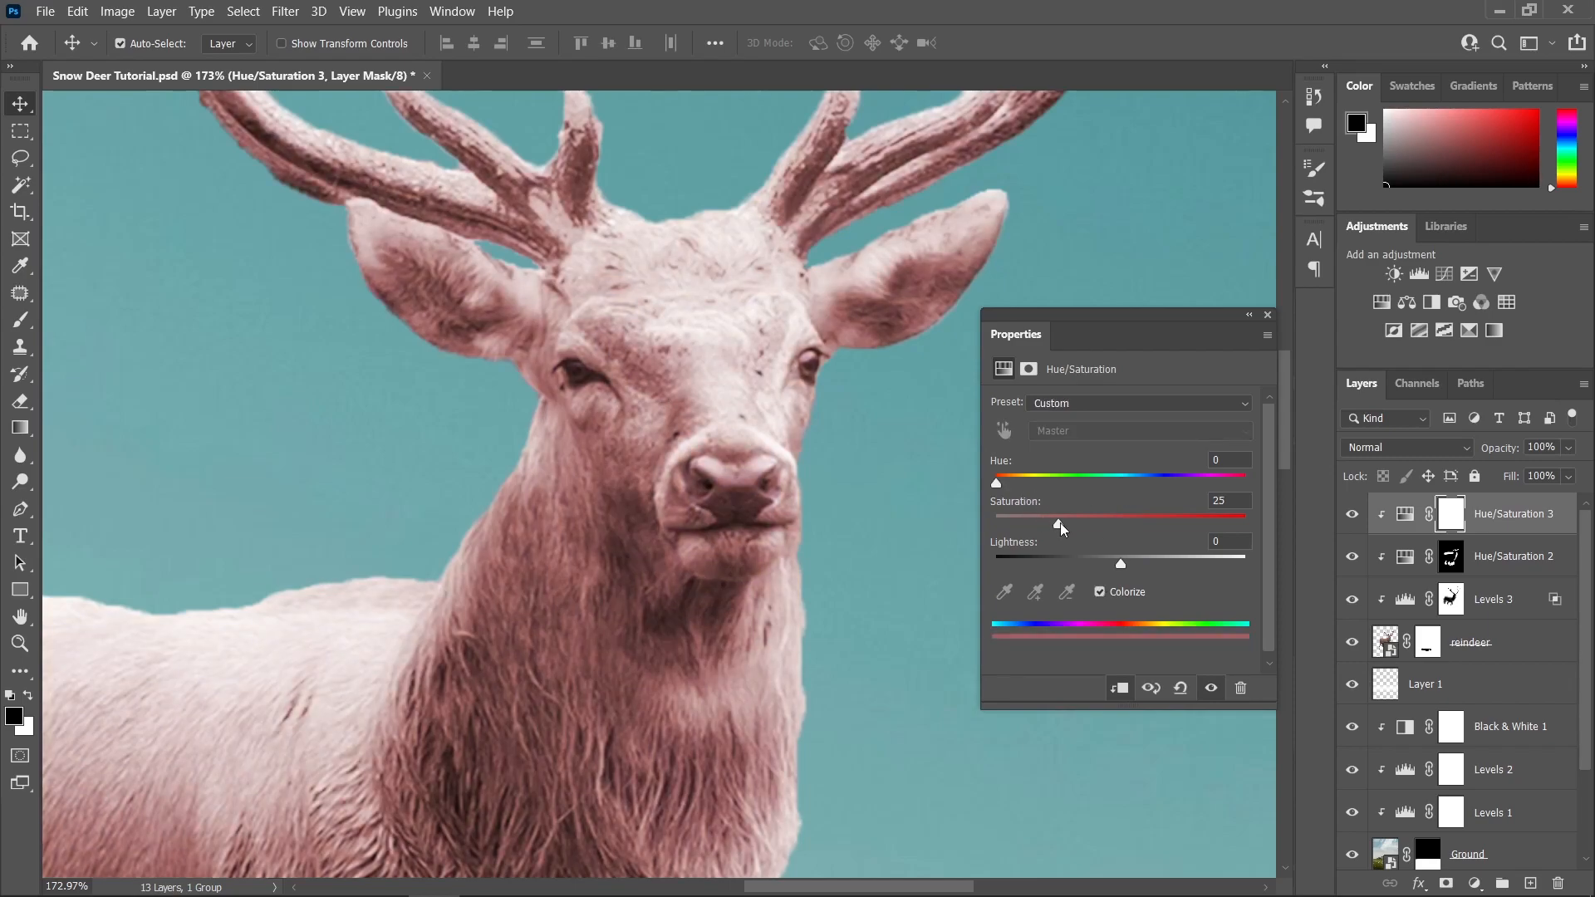
left_click_drag(1073, 530, 1127, 538)
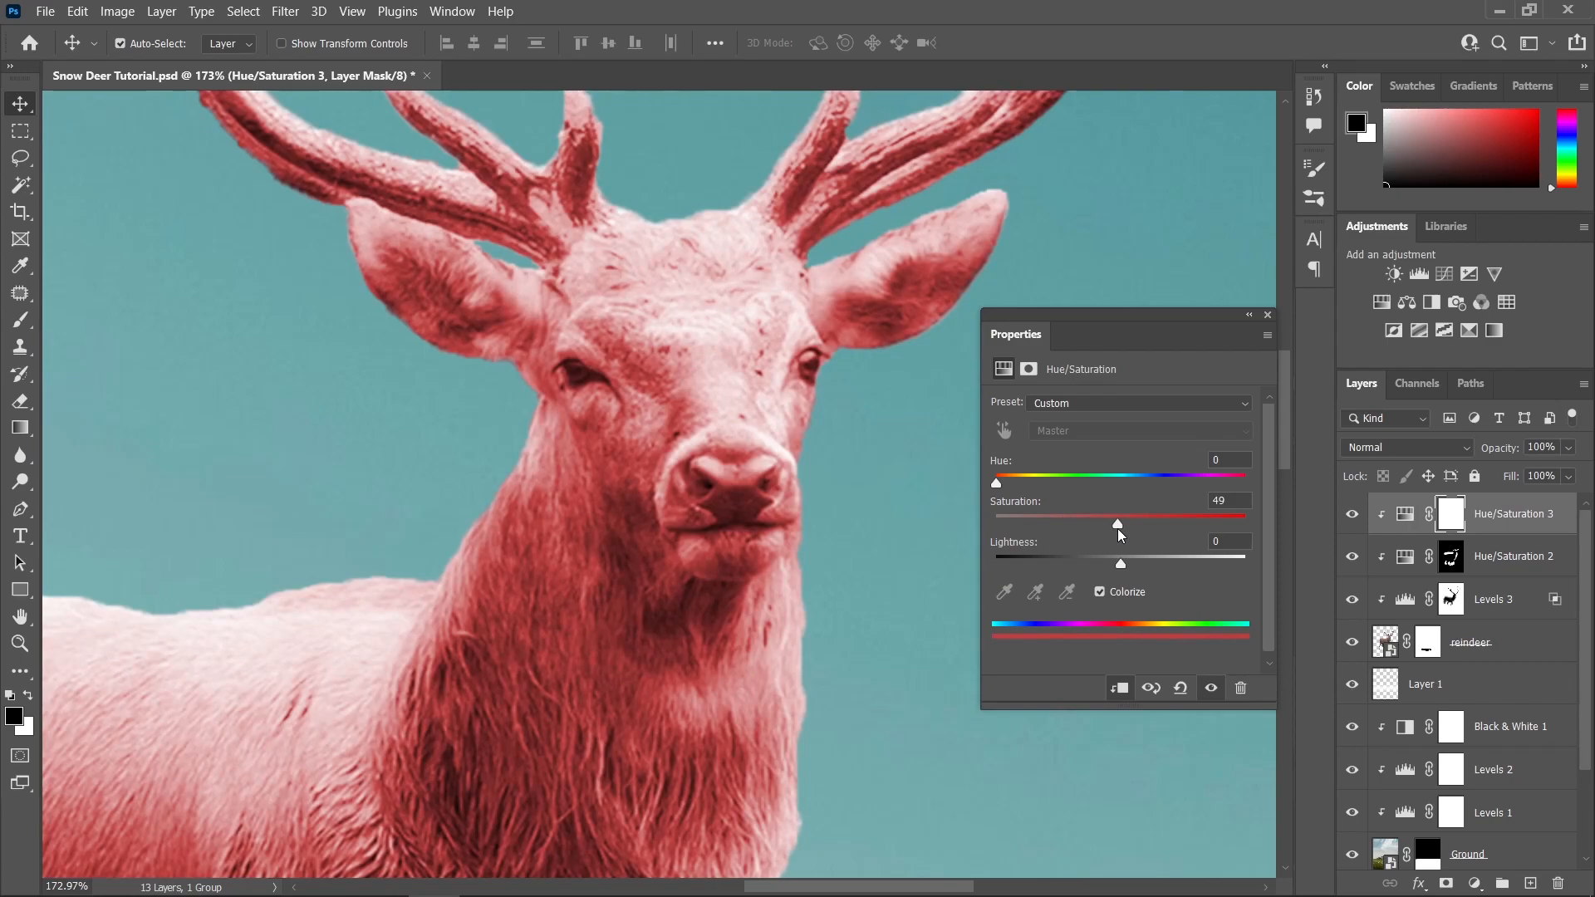
left_click(1269, 316)
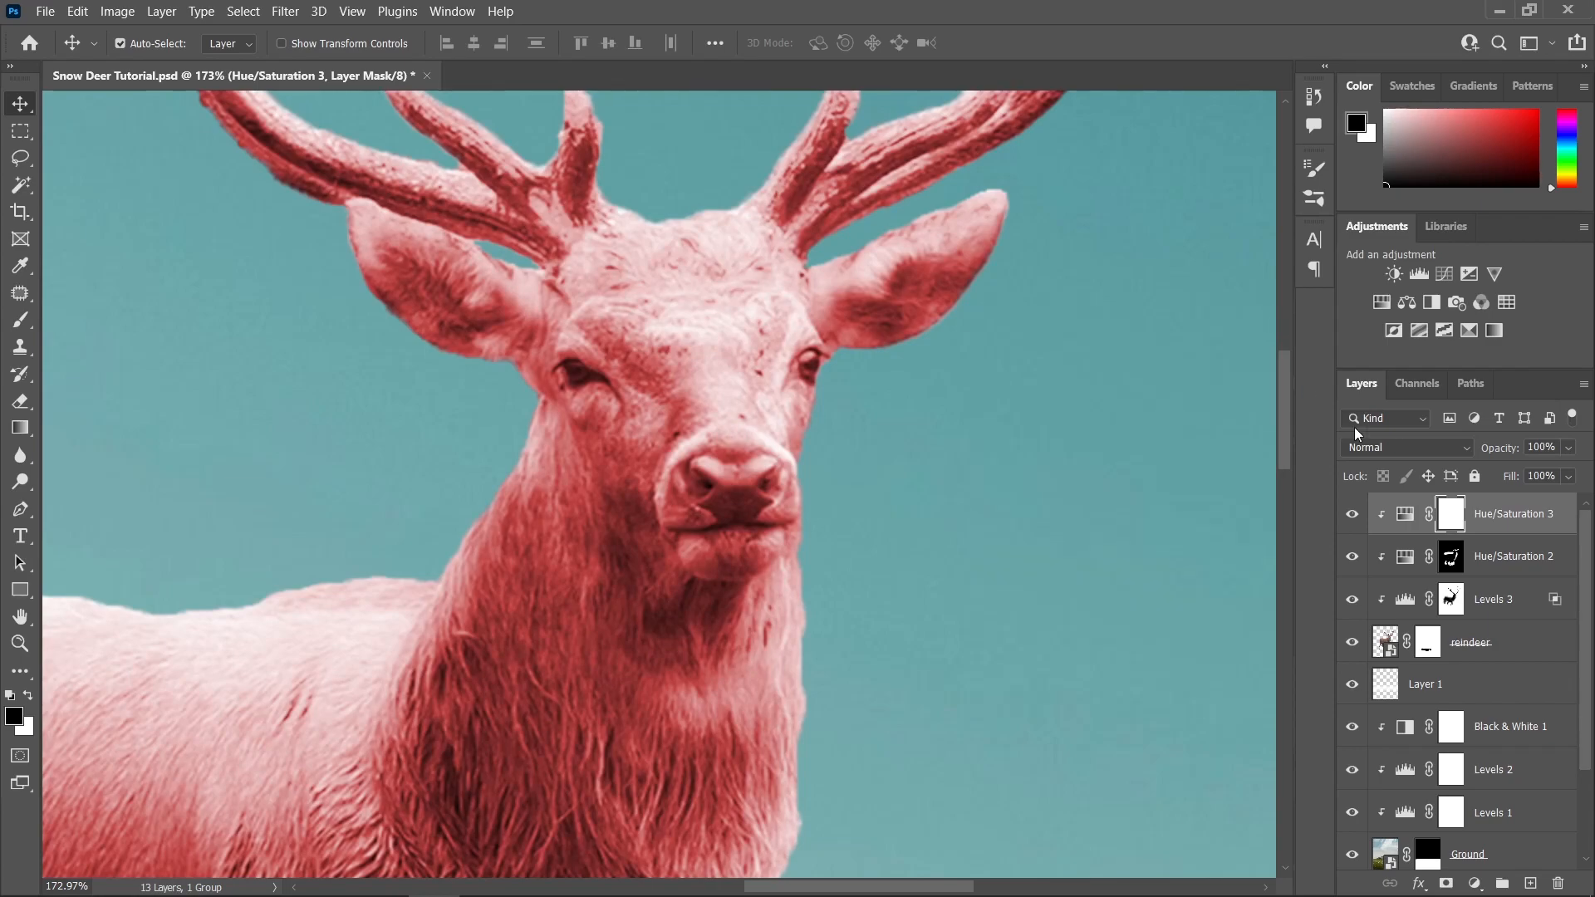
- Invert the Hue/Saturation 3 mask and paint white over the deer's nose with a small brush to turn it red
key("ctrl+i")
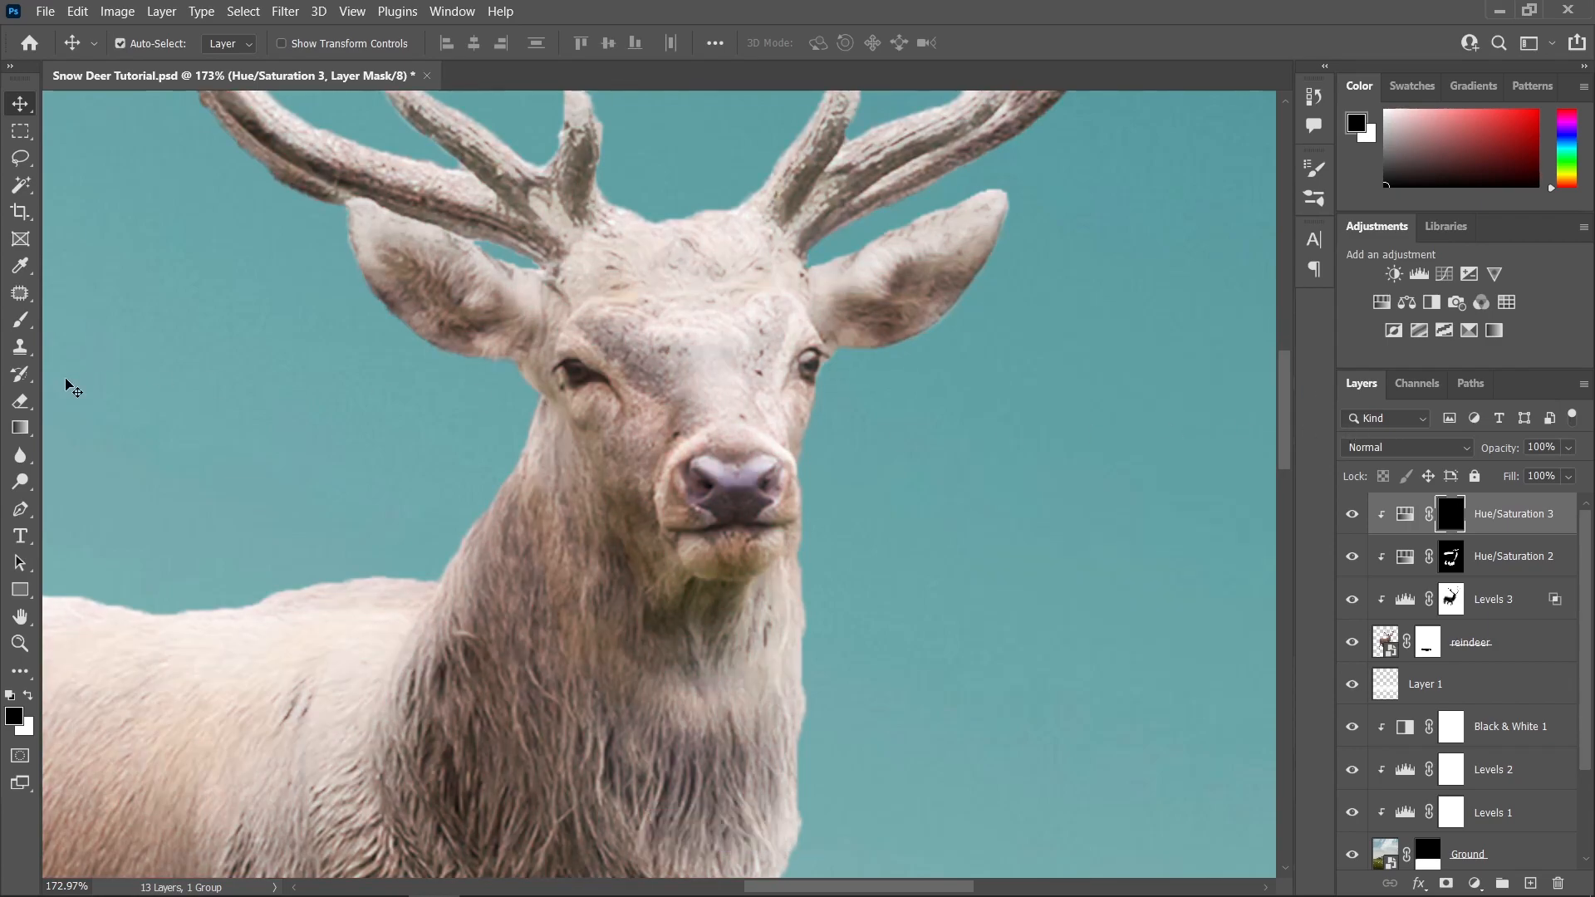
left_click(21, 320)
left_click(30, 697)
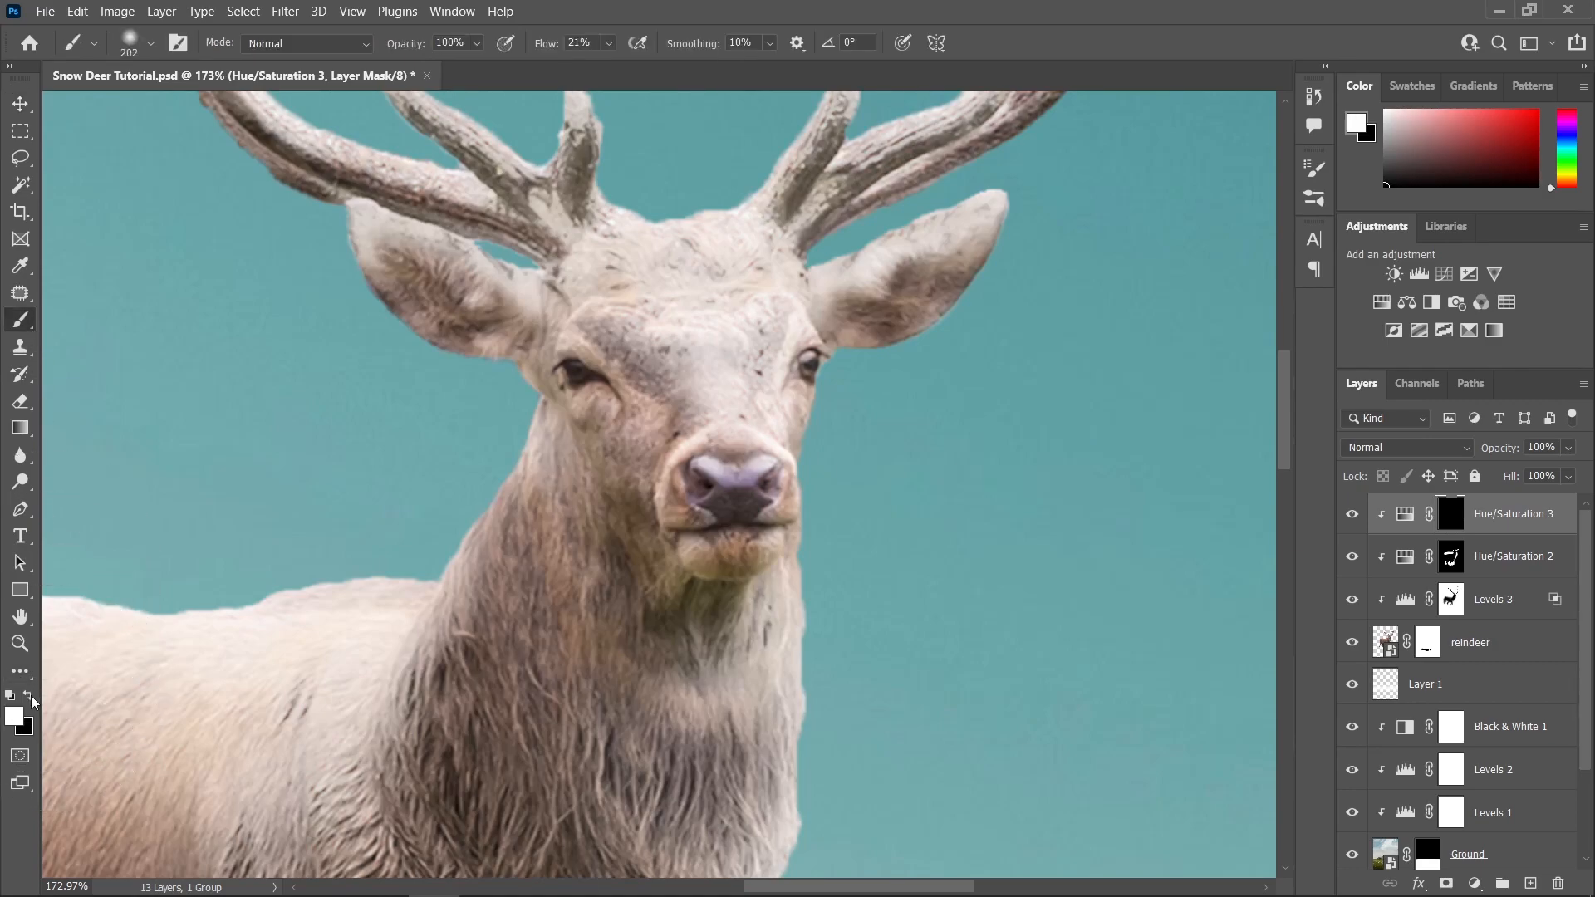
left_click_drag(690, 368, 562, 432)
scroll(751, 459, "up", 4)
mouse_move(748, 462)
left_mouse_down()
mouse_move(712, 493)
mouse_move(665, 455)
mouse_move(728, 516)
mouse_move(730, 537)
mouse_move(693, 536)
mouse_move(716, 572)
mouse_move(798, 563)
mouse_move(839, 463)
left_mouse_up()
scroll(701, 493, "up", 4)
mouse_move(810, 486)
left_mouse_down()
mouse_move(749, 542)
mouse_move(676, 502)
left_mouse_up()
scroll(835, 538, "down", 11)
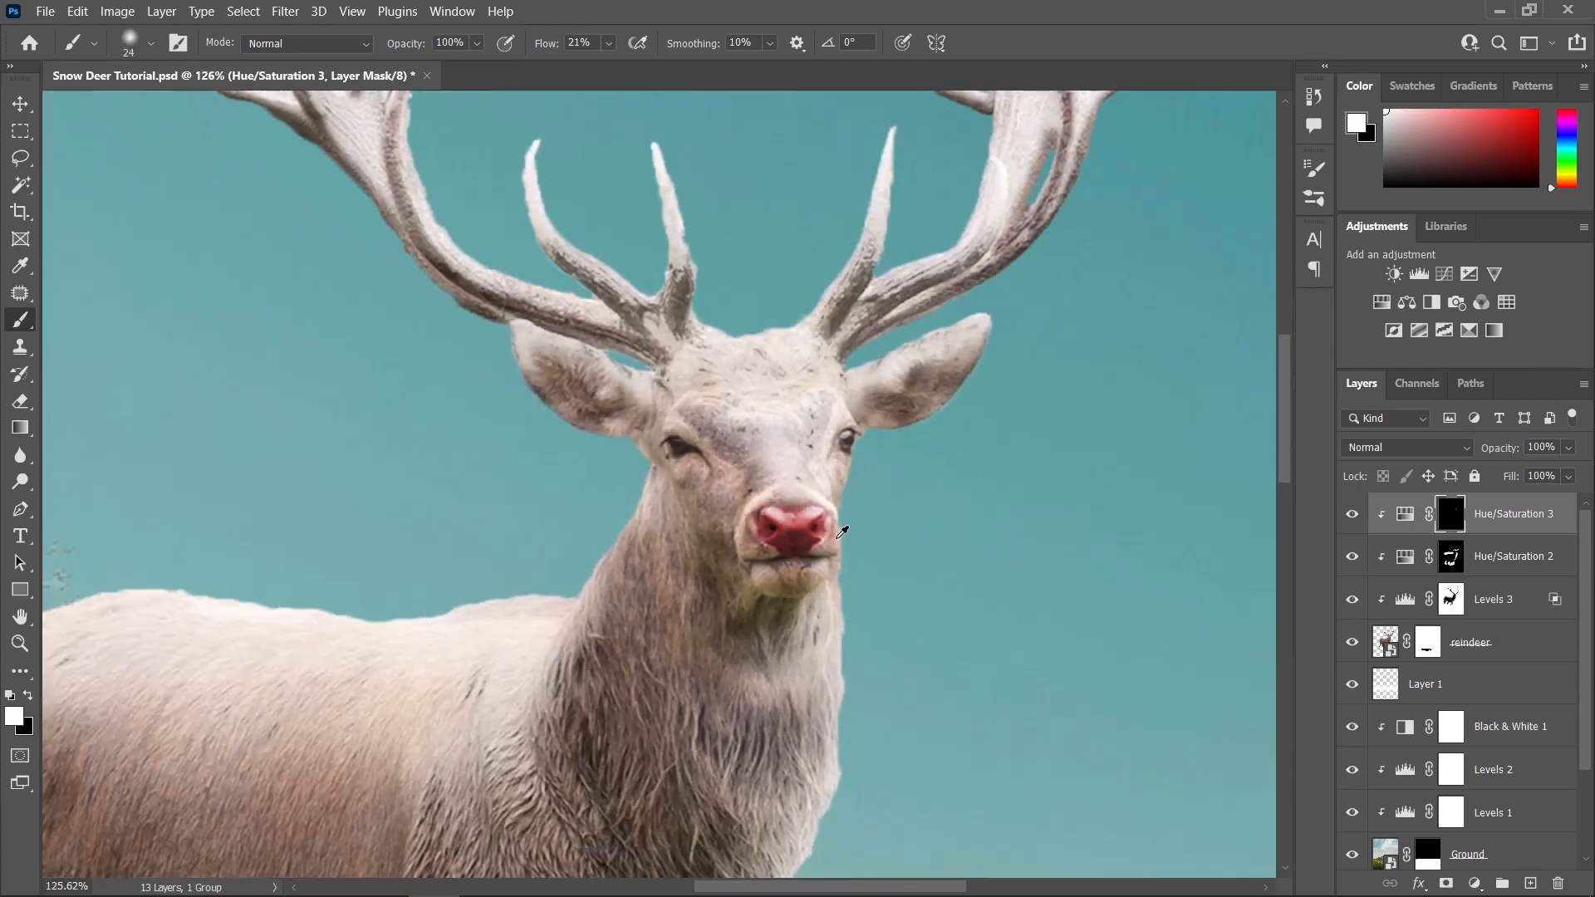
scroll(841, 532, "down", 6)
key("v")
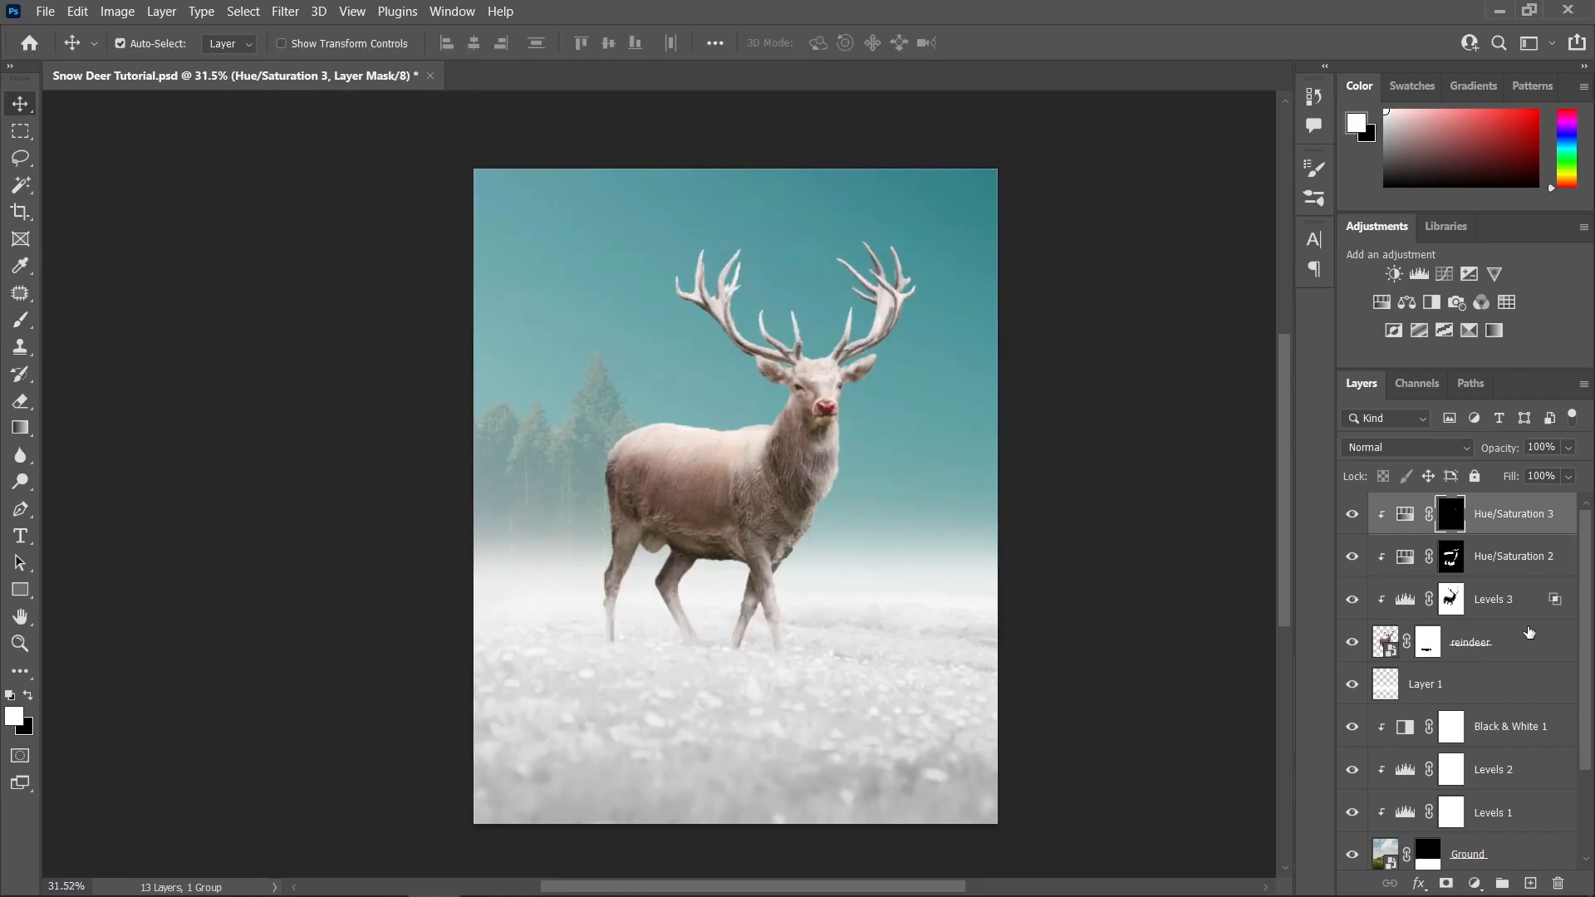
- Group the reindeer layer with its three clipped adjustment layers and name the group Reindeer
left_click(1517, 517)
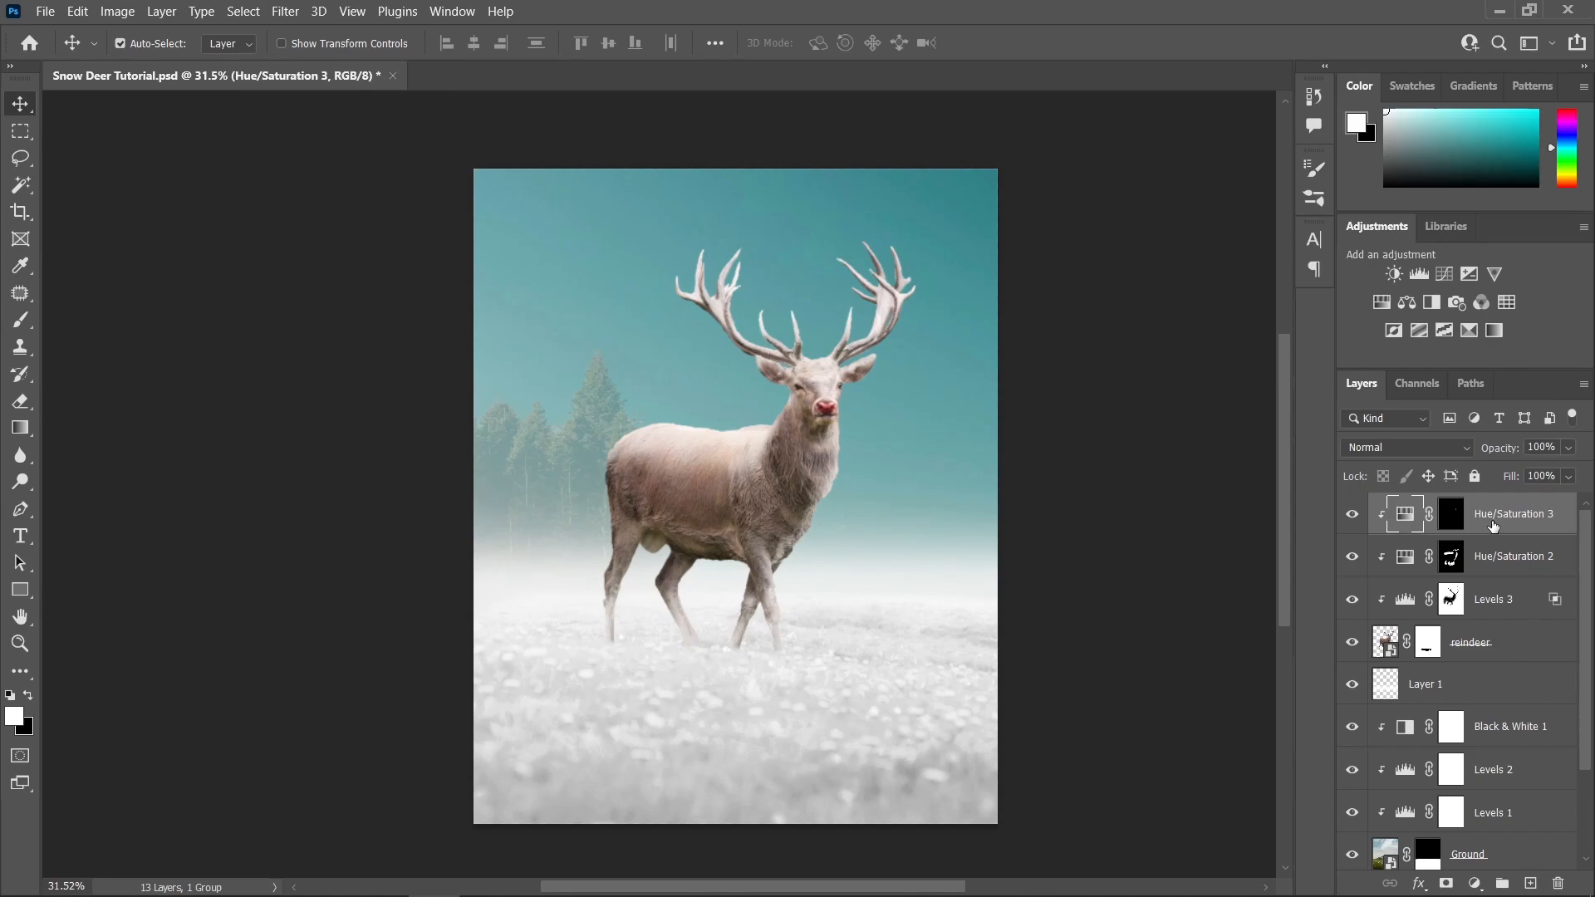
left_click(1506, 647, "shift")
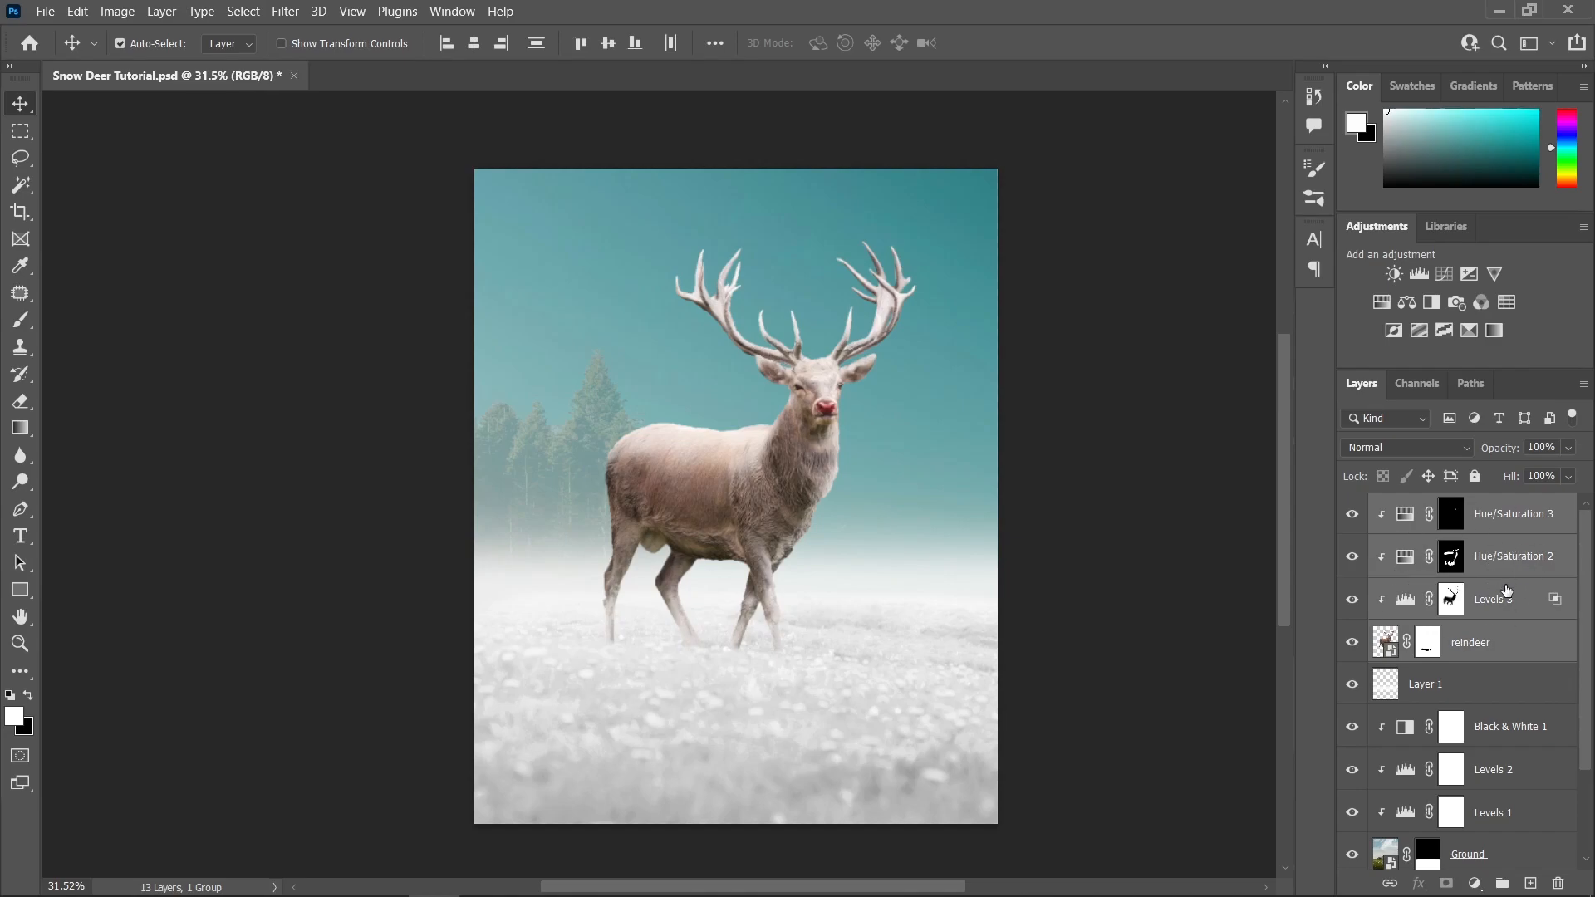
key("ctrl+g")
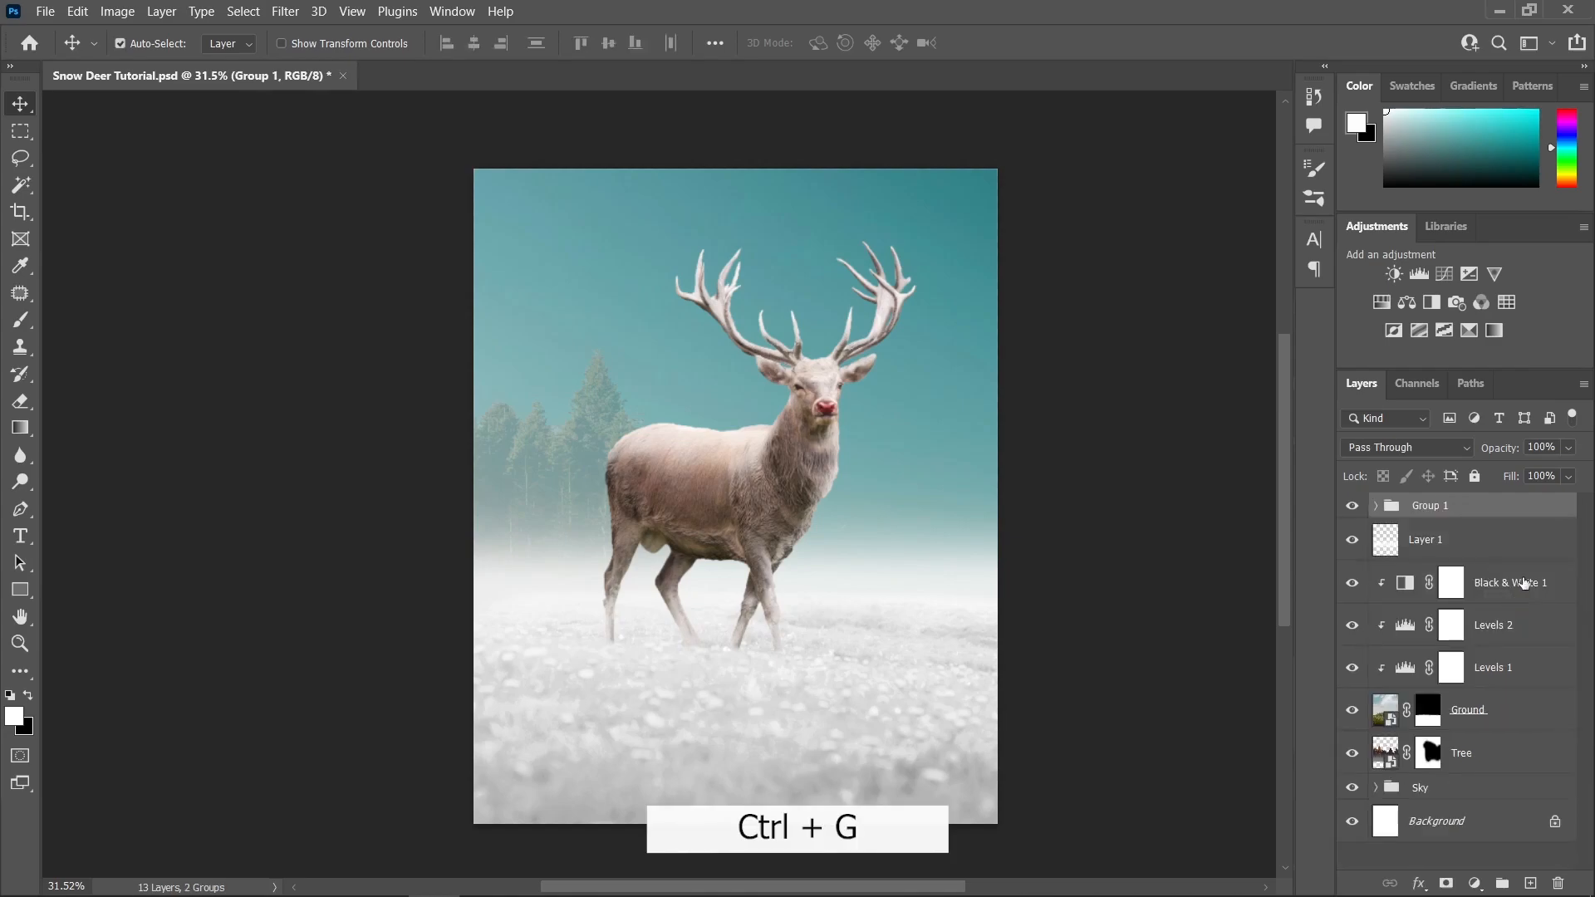
double_click(1431, 506)
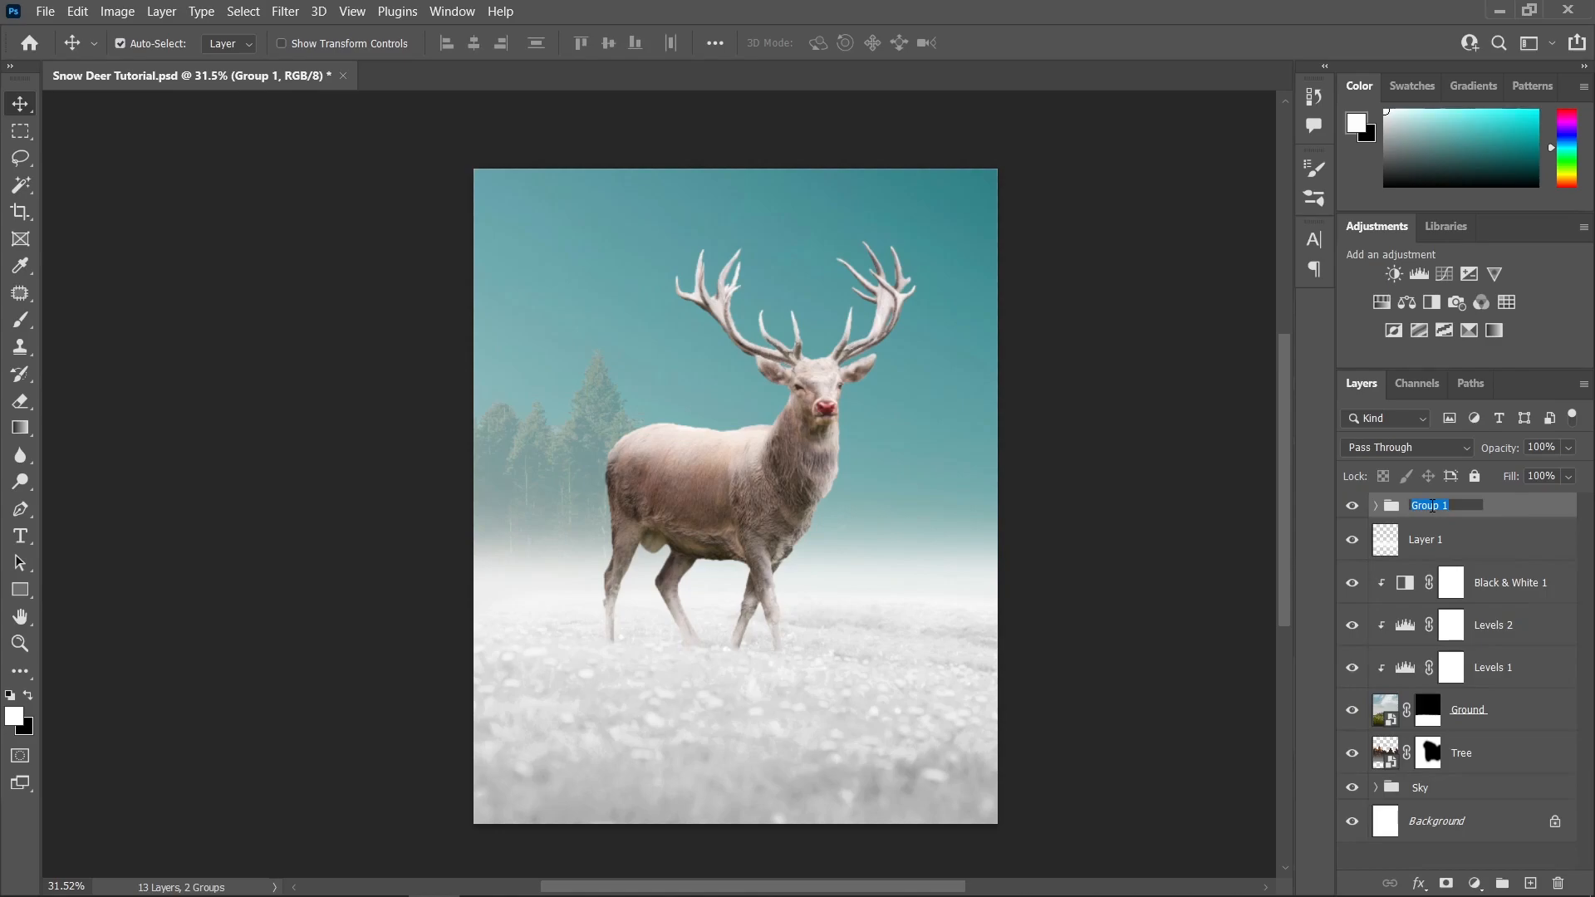
type("Reindeer")
key("Return")
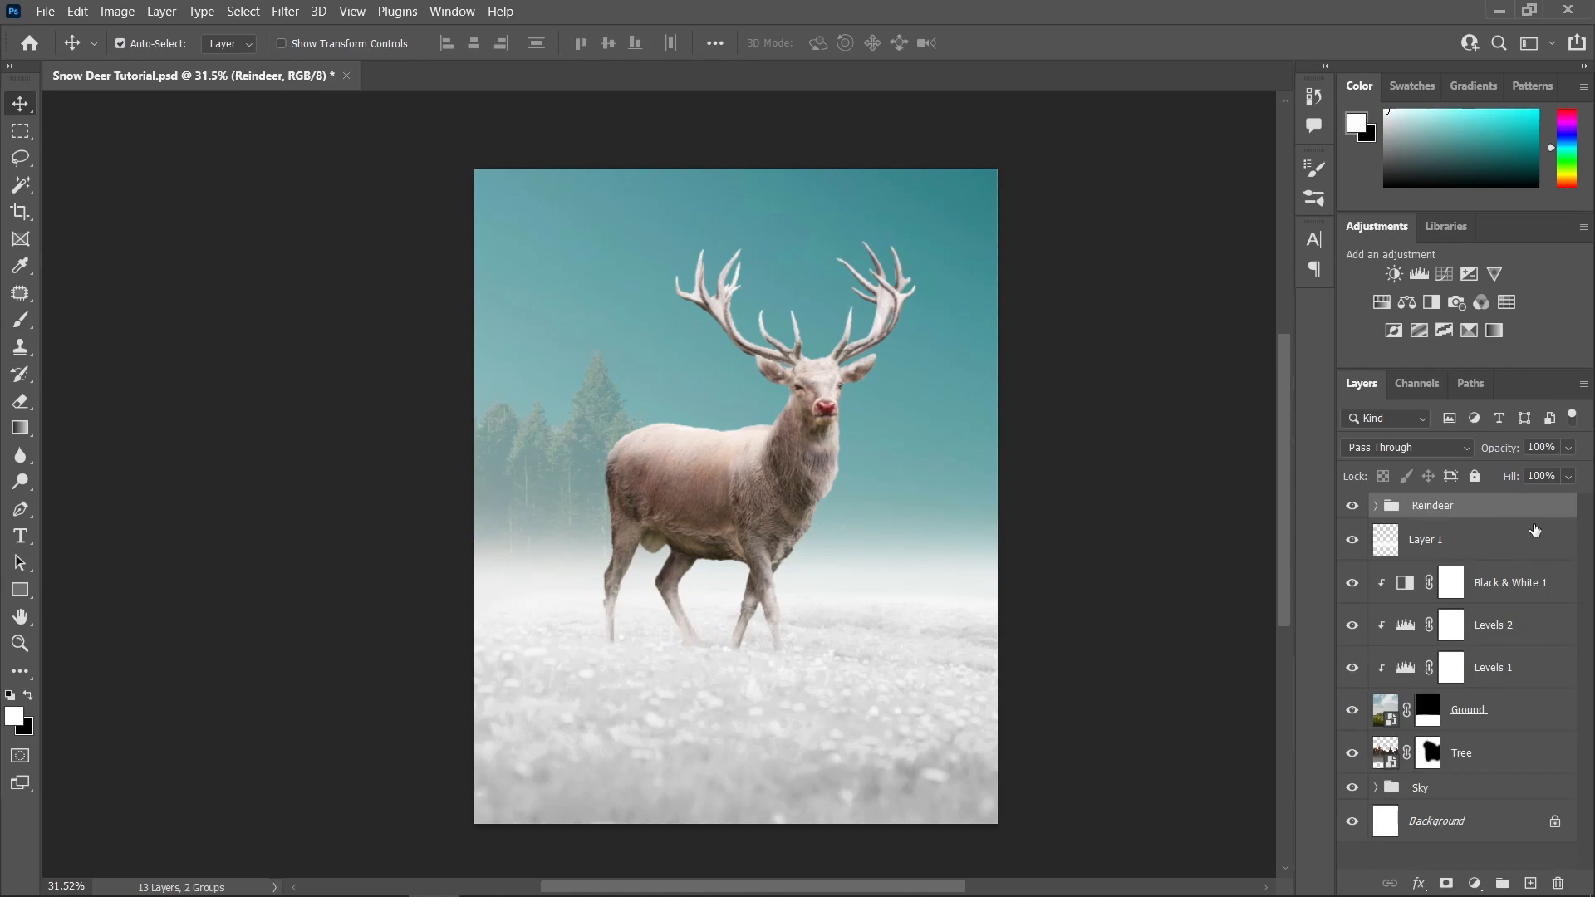
- Add a black (000000) Solid Color fill layer above the Reindeer group and convert it to a smart object
left_click(1477, 883)
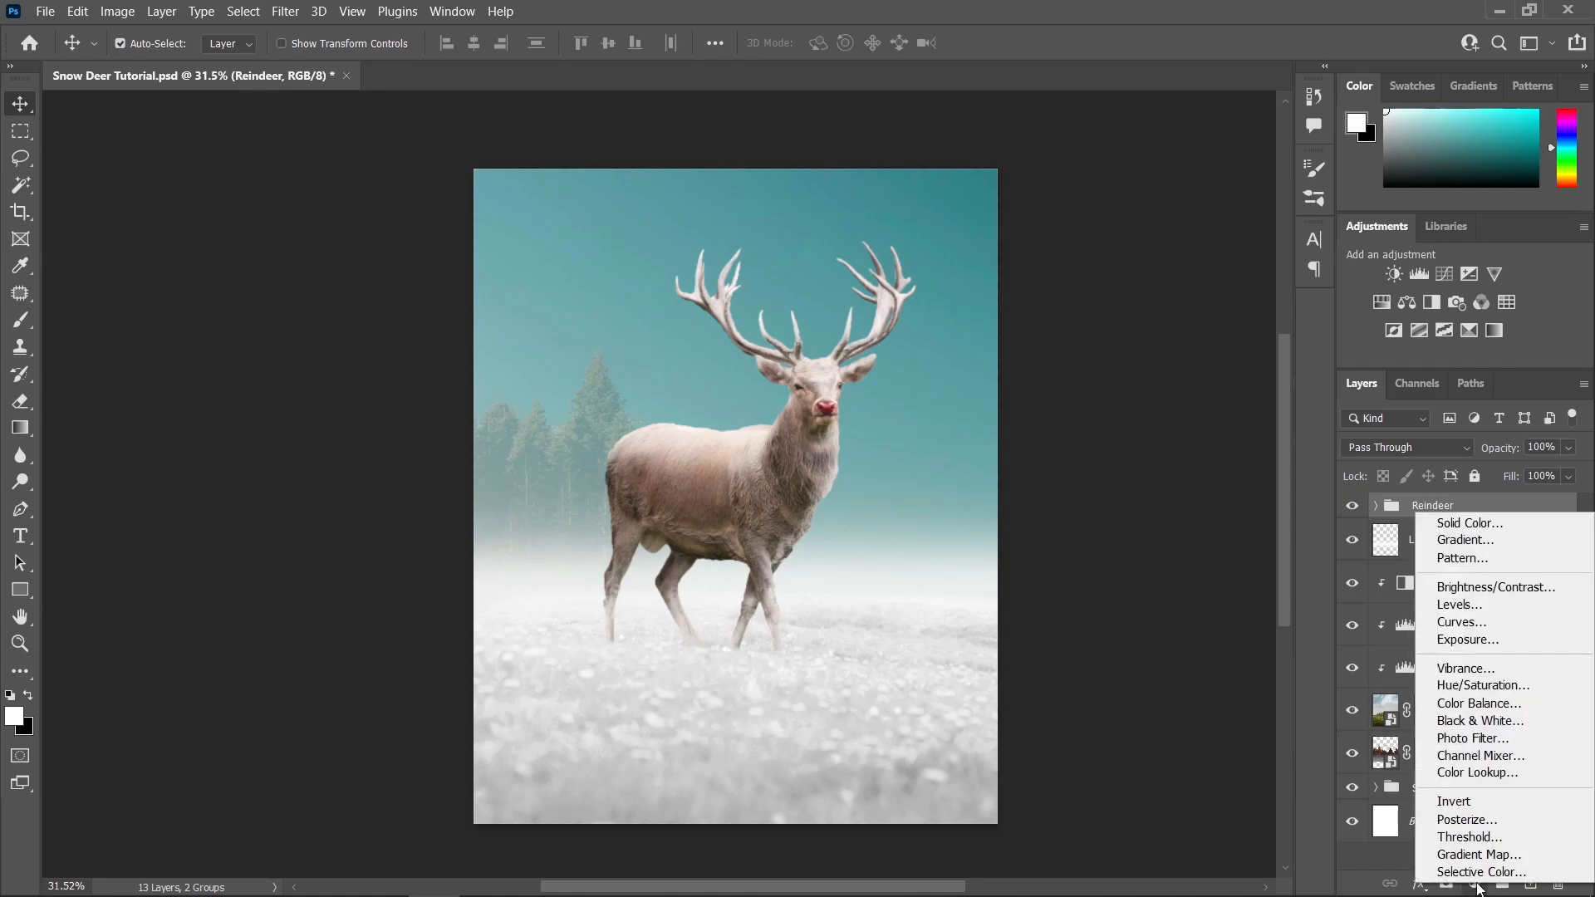
left_click(1484, 522)
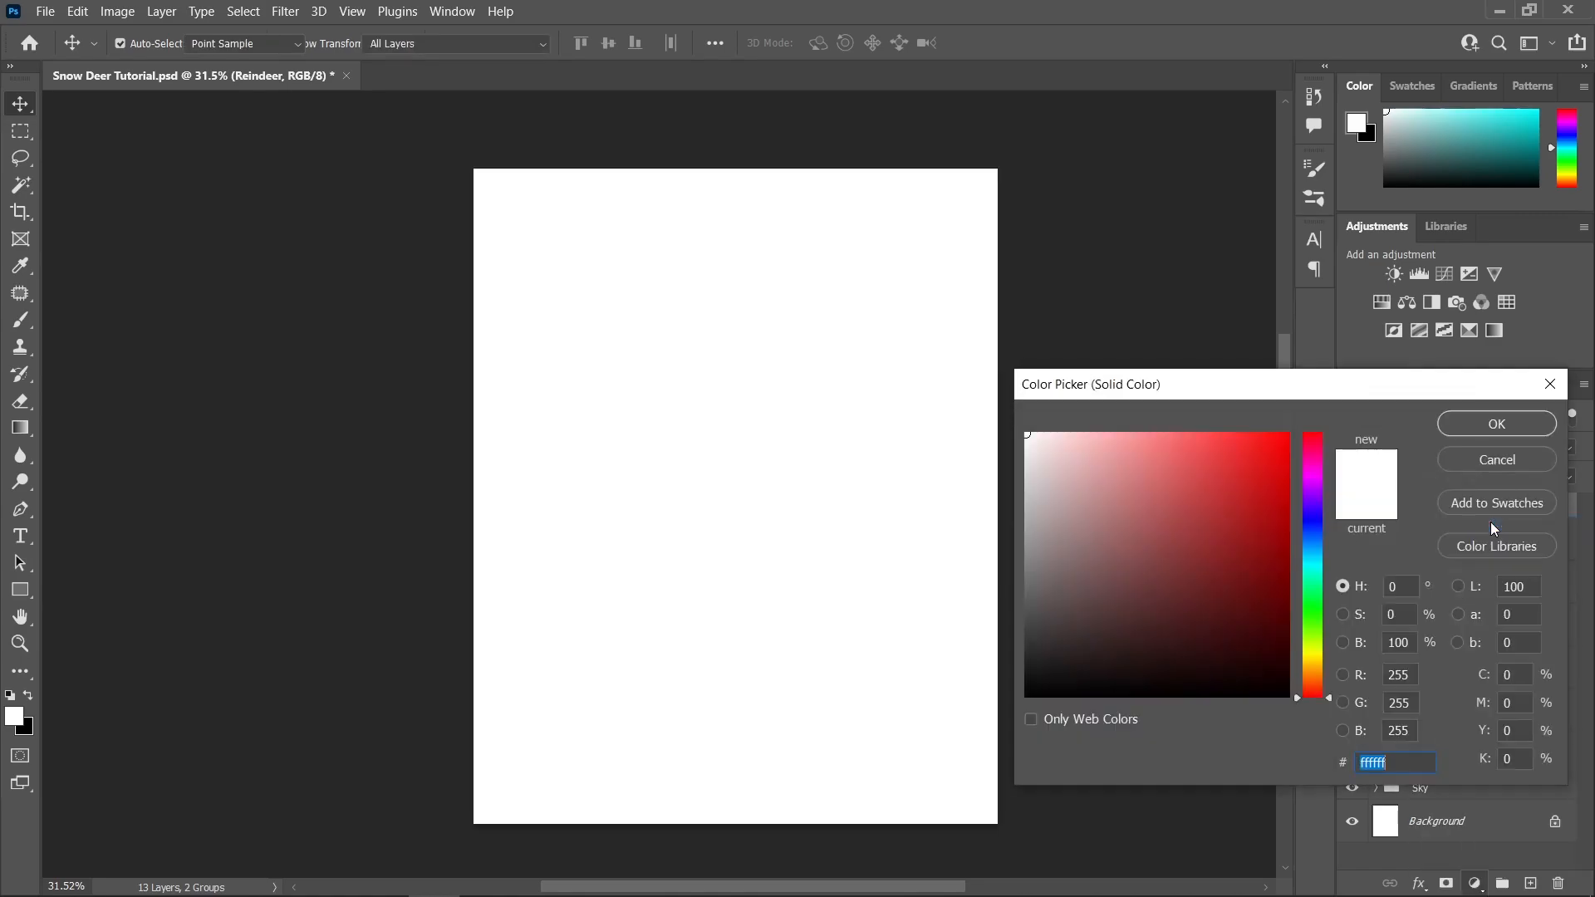
left_click_drag(1129, 631, 970, 754)
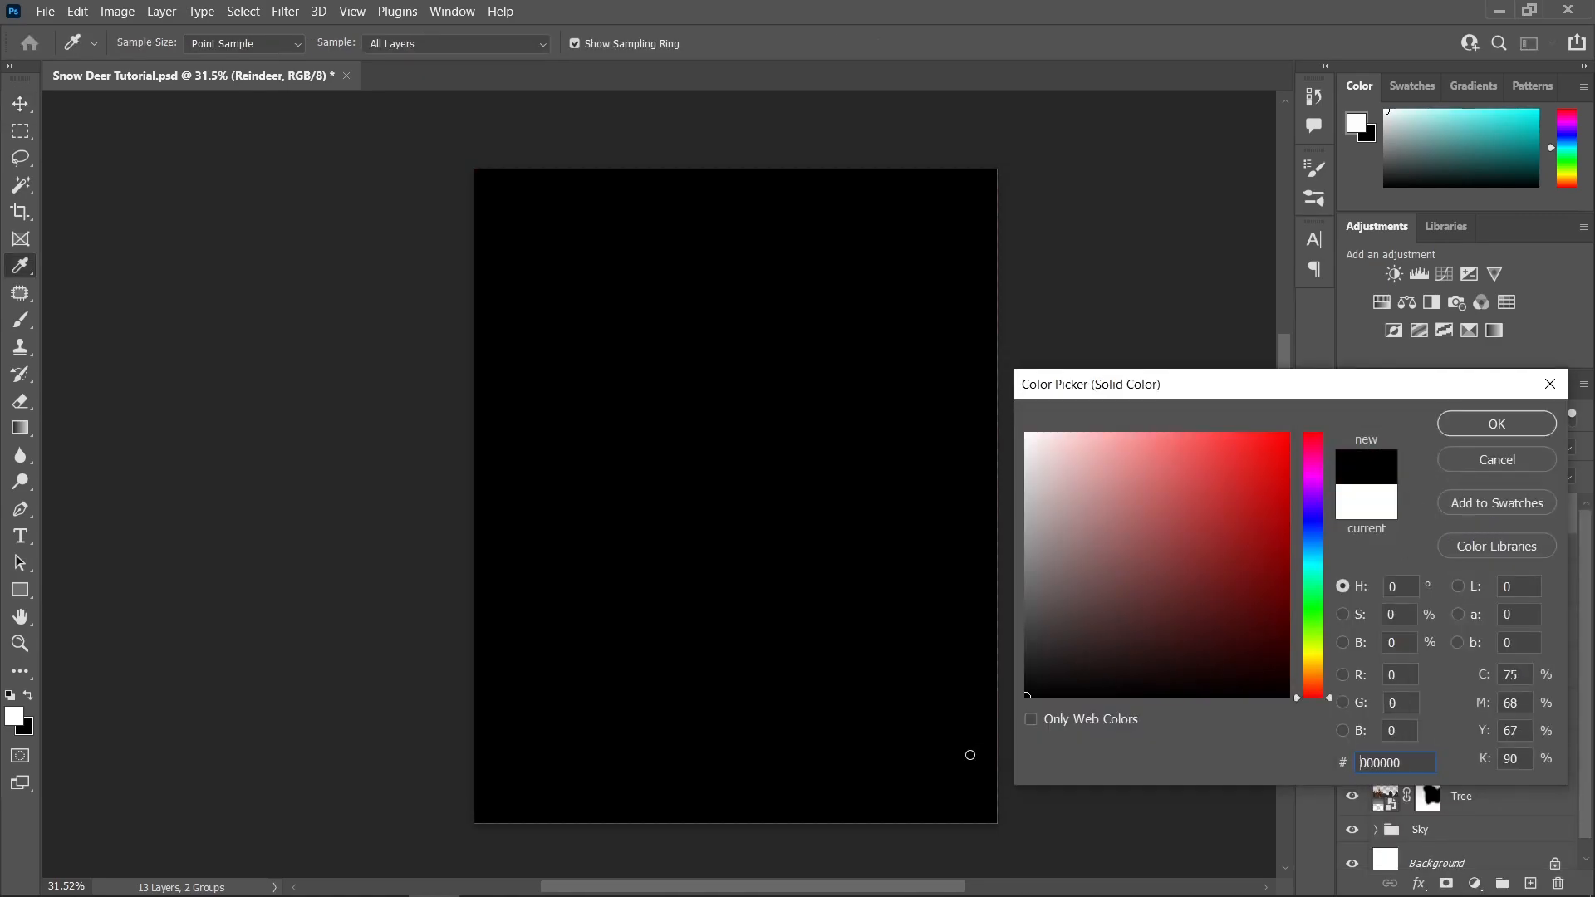
left_click(1506, 432)
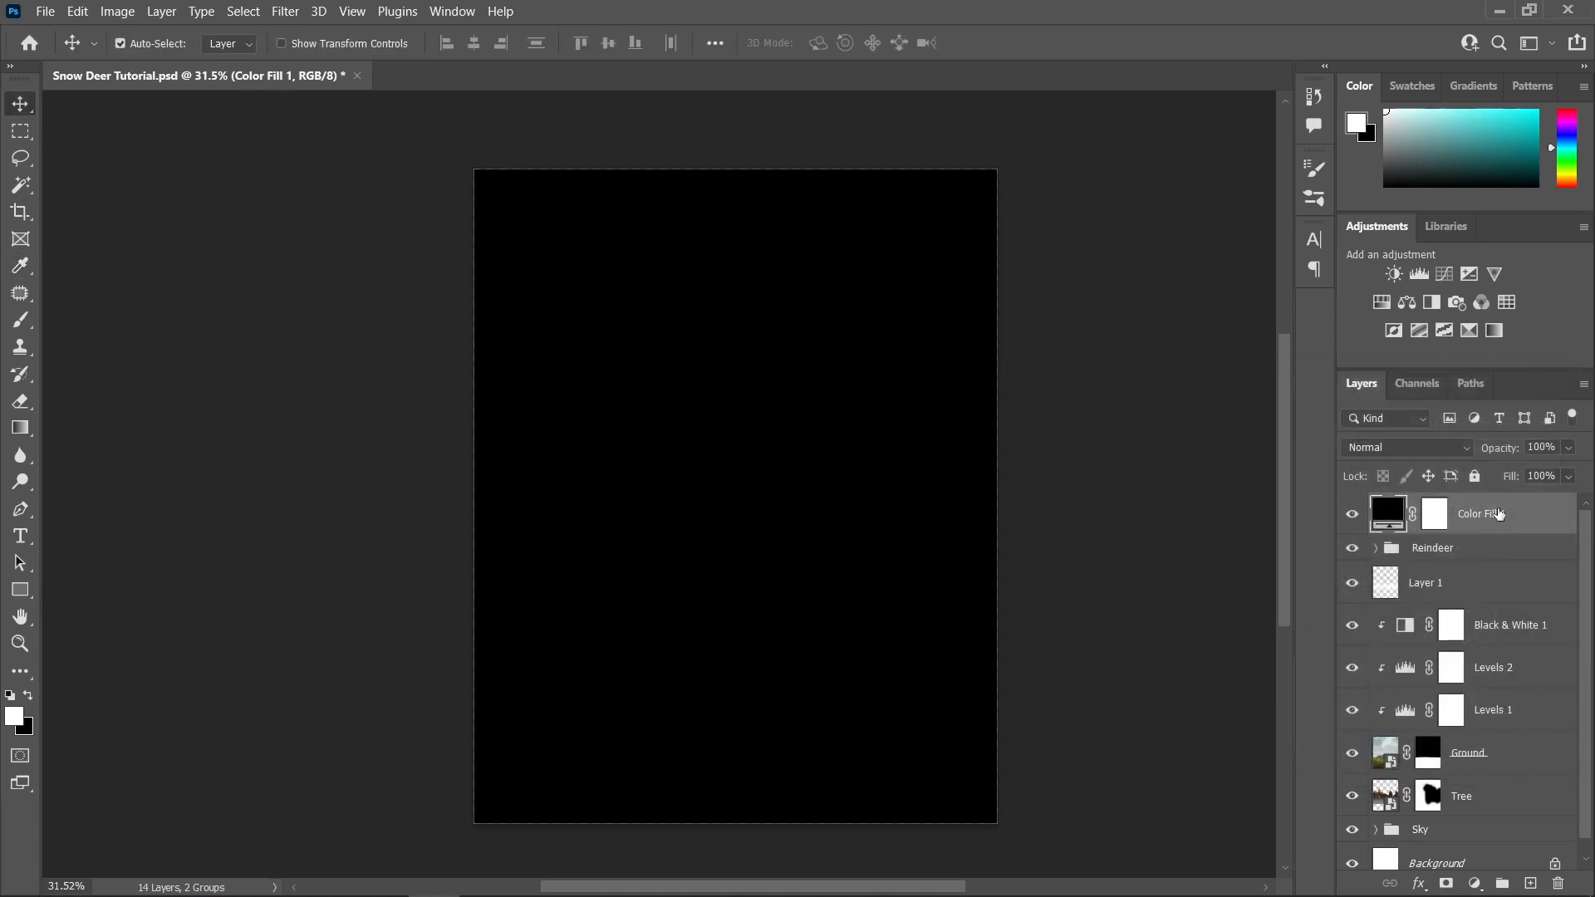
right_click(1499, 514)
left_click(1284, 306)
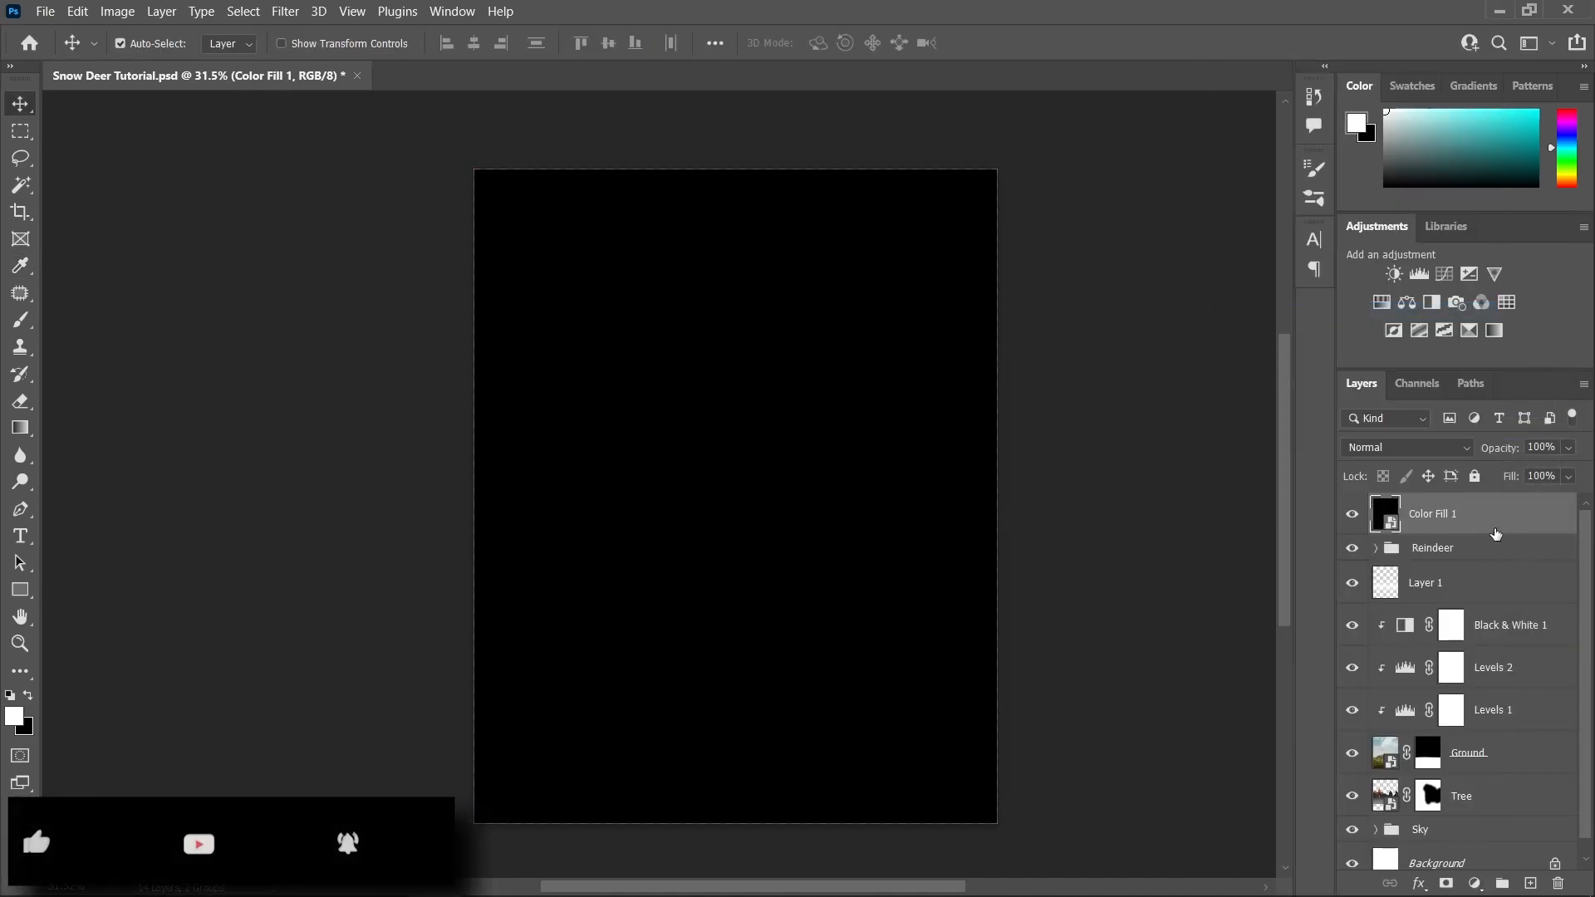
- Apply Add Noise to the black fill layer with Amount 100.86%, Gaussian distribution and Monochromatic enabled
left_click(272, 13)
mouse_move(418, 320)
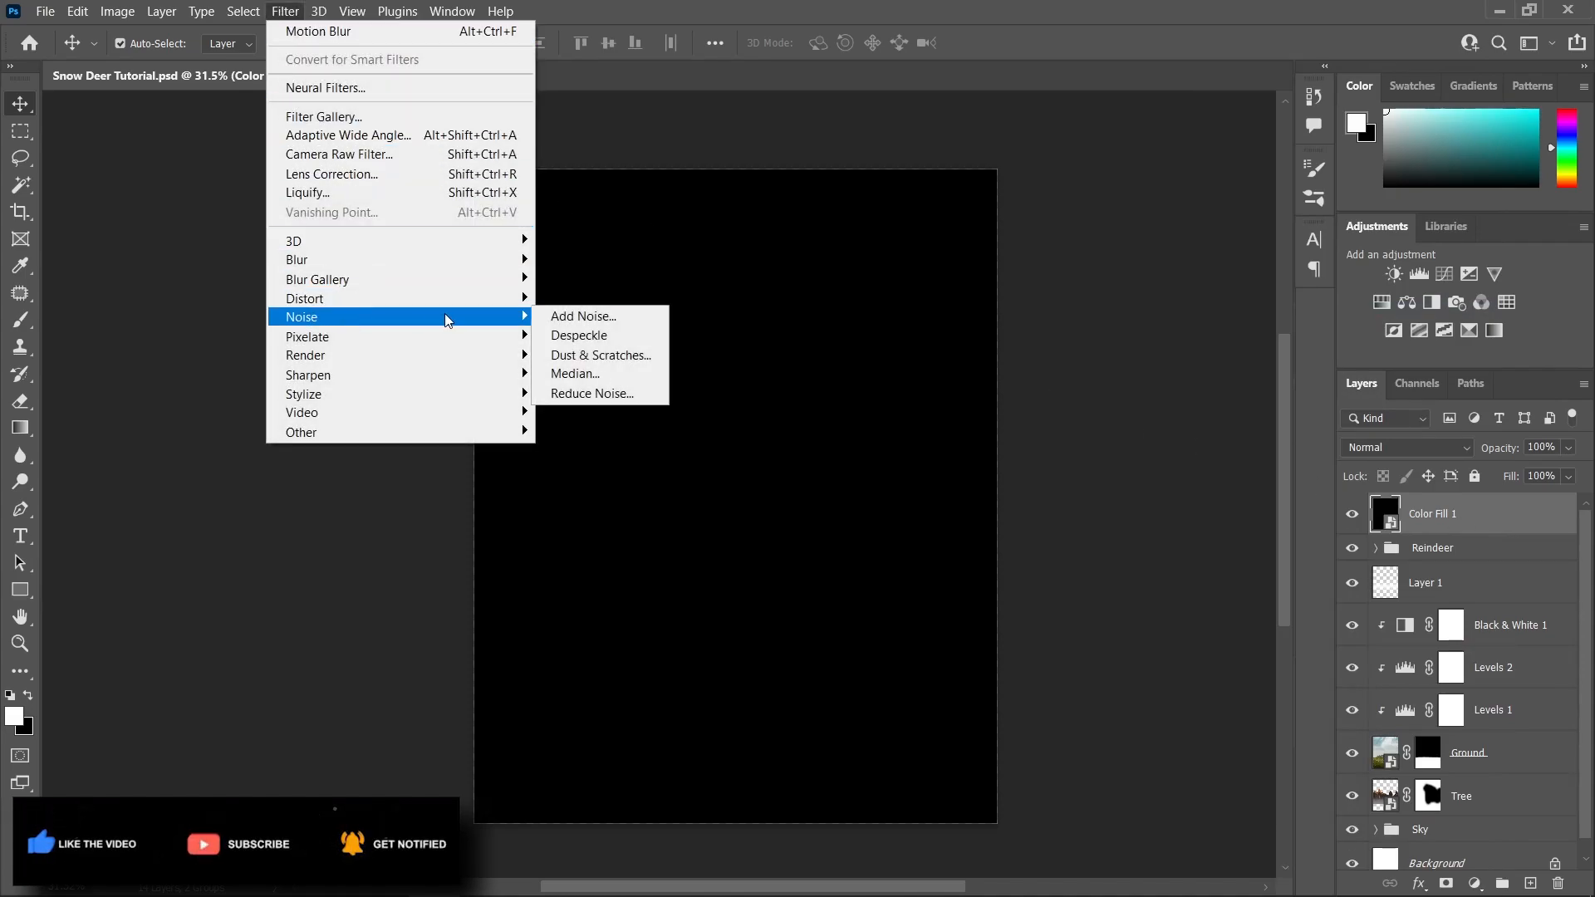
left_click(584, 317)
left_click_drag(840, 129, 946, 143)
left_click_drag(854, 456, 854, 456)
left_click_drag(960, 139, 1323, 202)
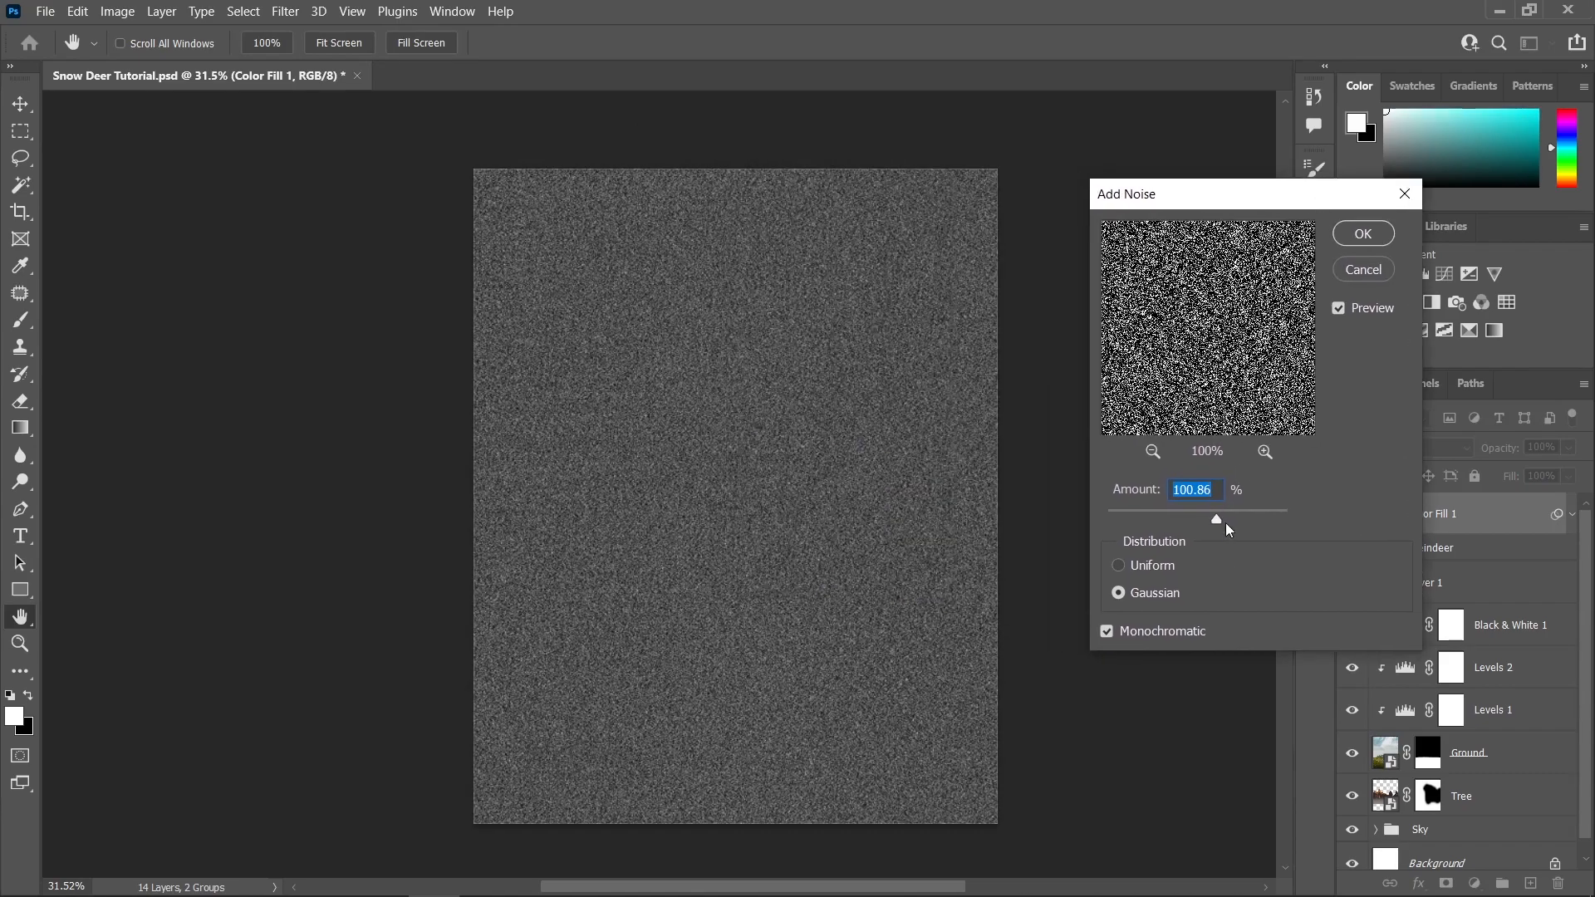
left_click(1122, 595)
left_click(1368, 240)
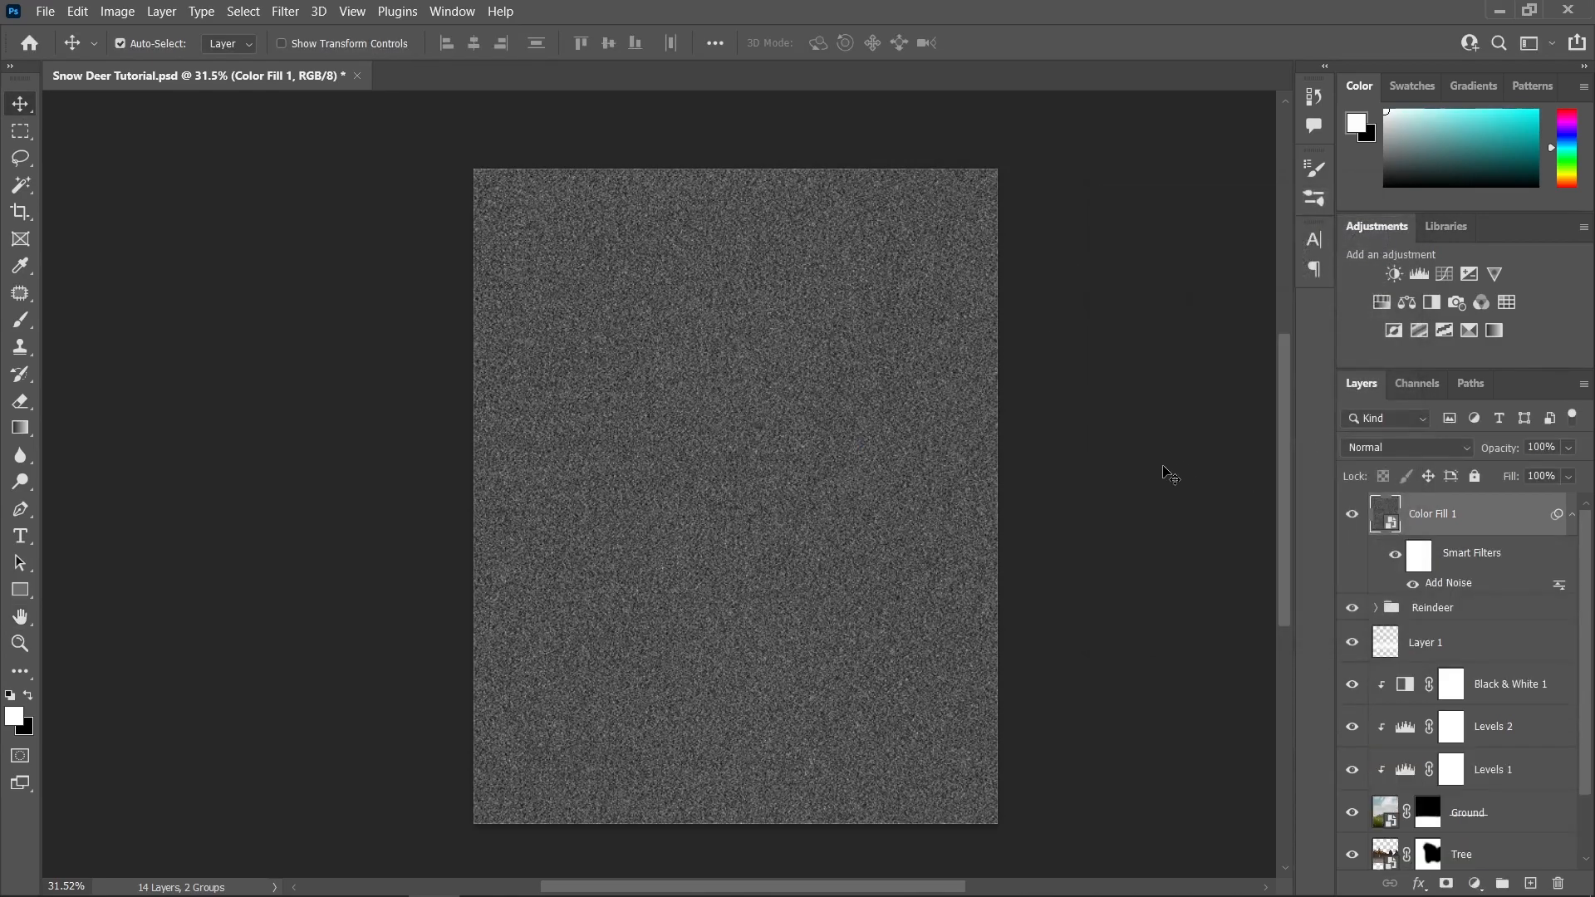
- Apply a Crystallize filter with Cell Size 10 to the noise layer
left_click(282, 15)
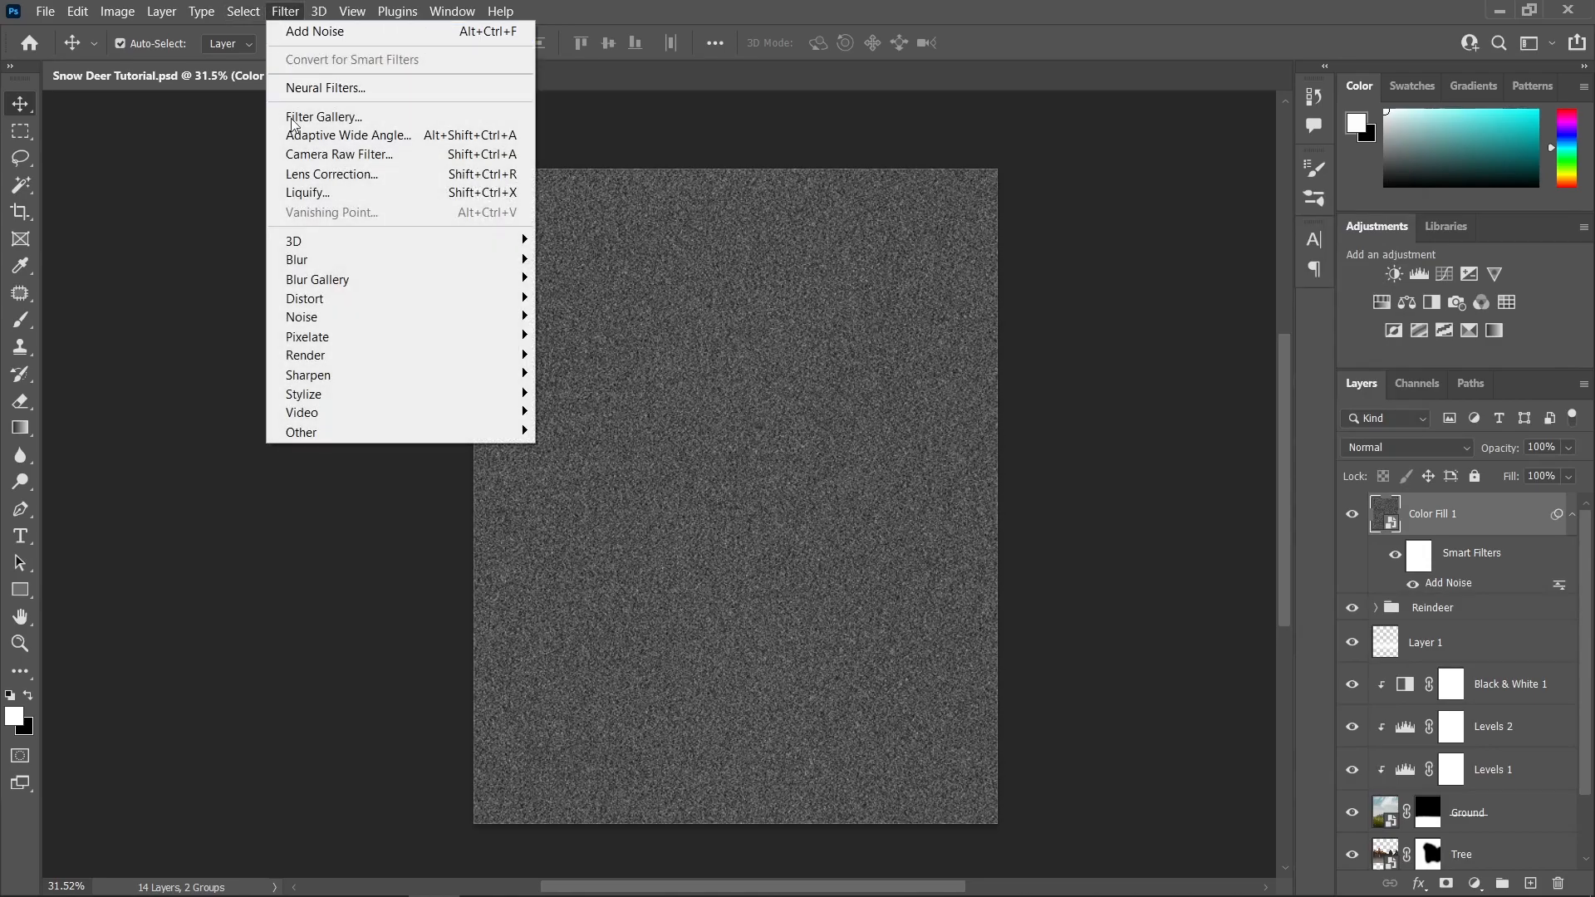
mouse_move(349, 335)
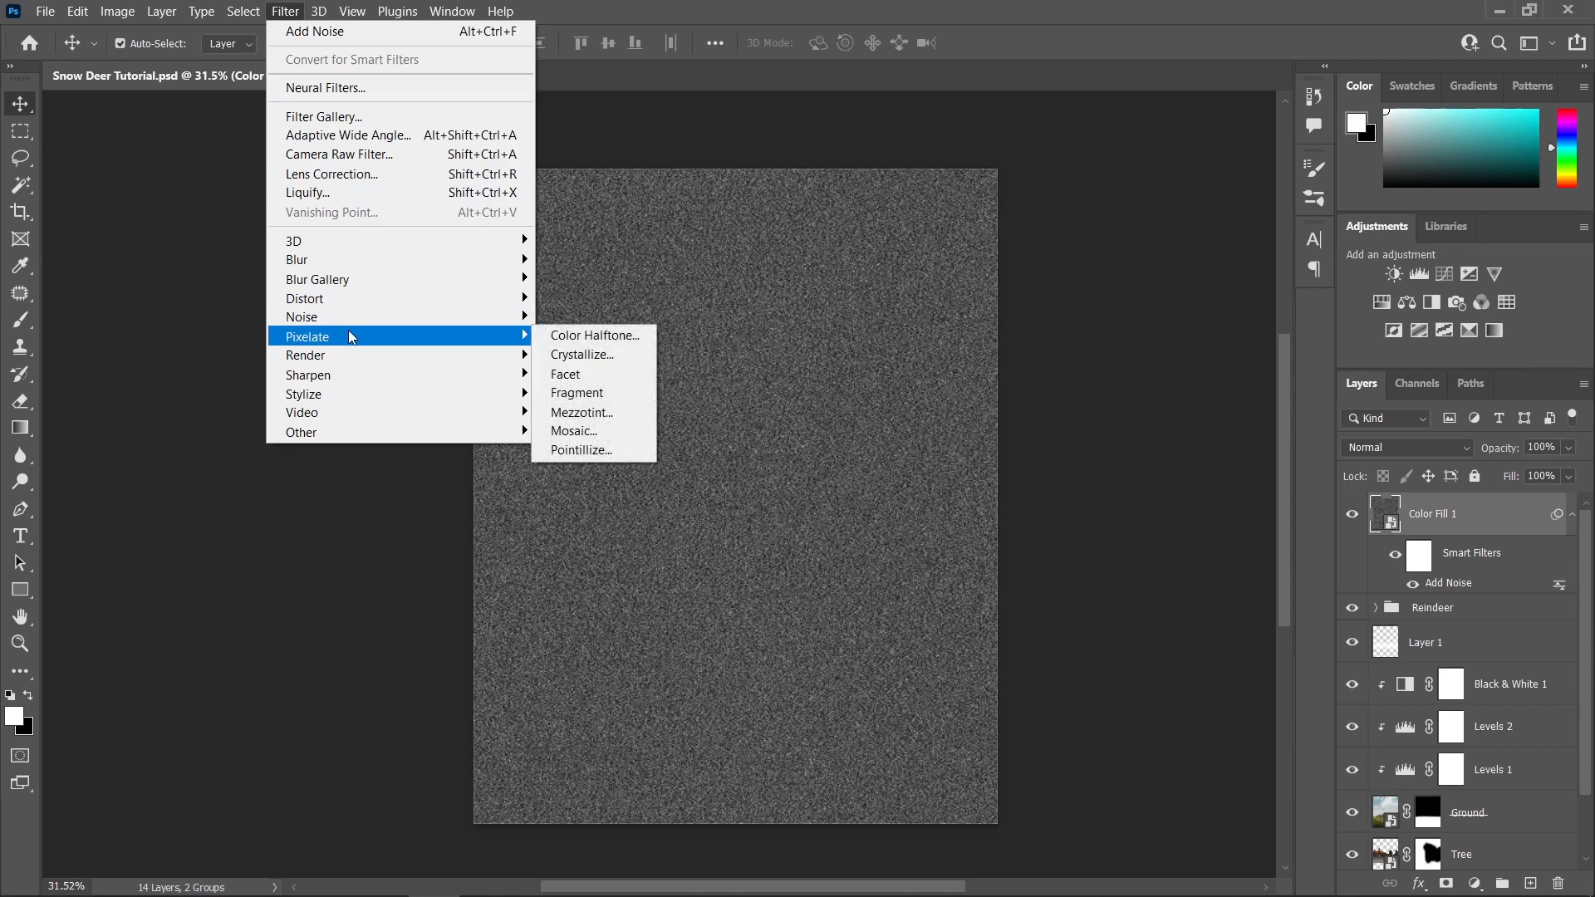
left_click(588, 354)
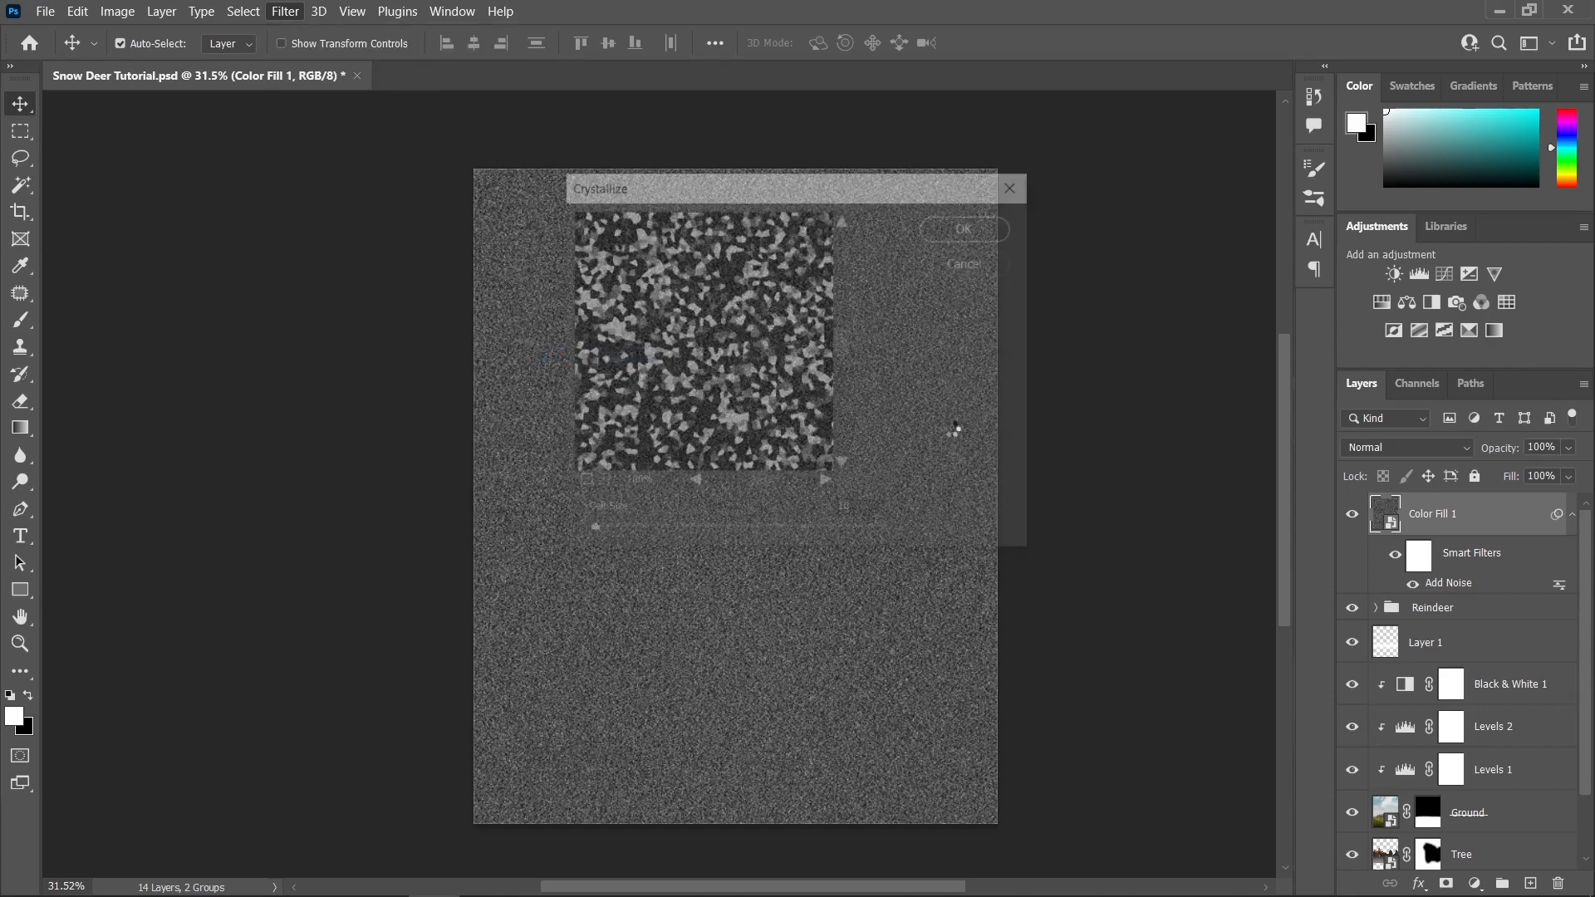
left_click_drag(855, 184, 1156, 226)
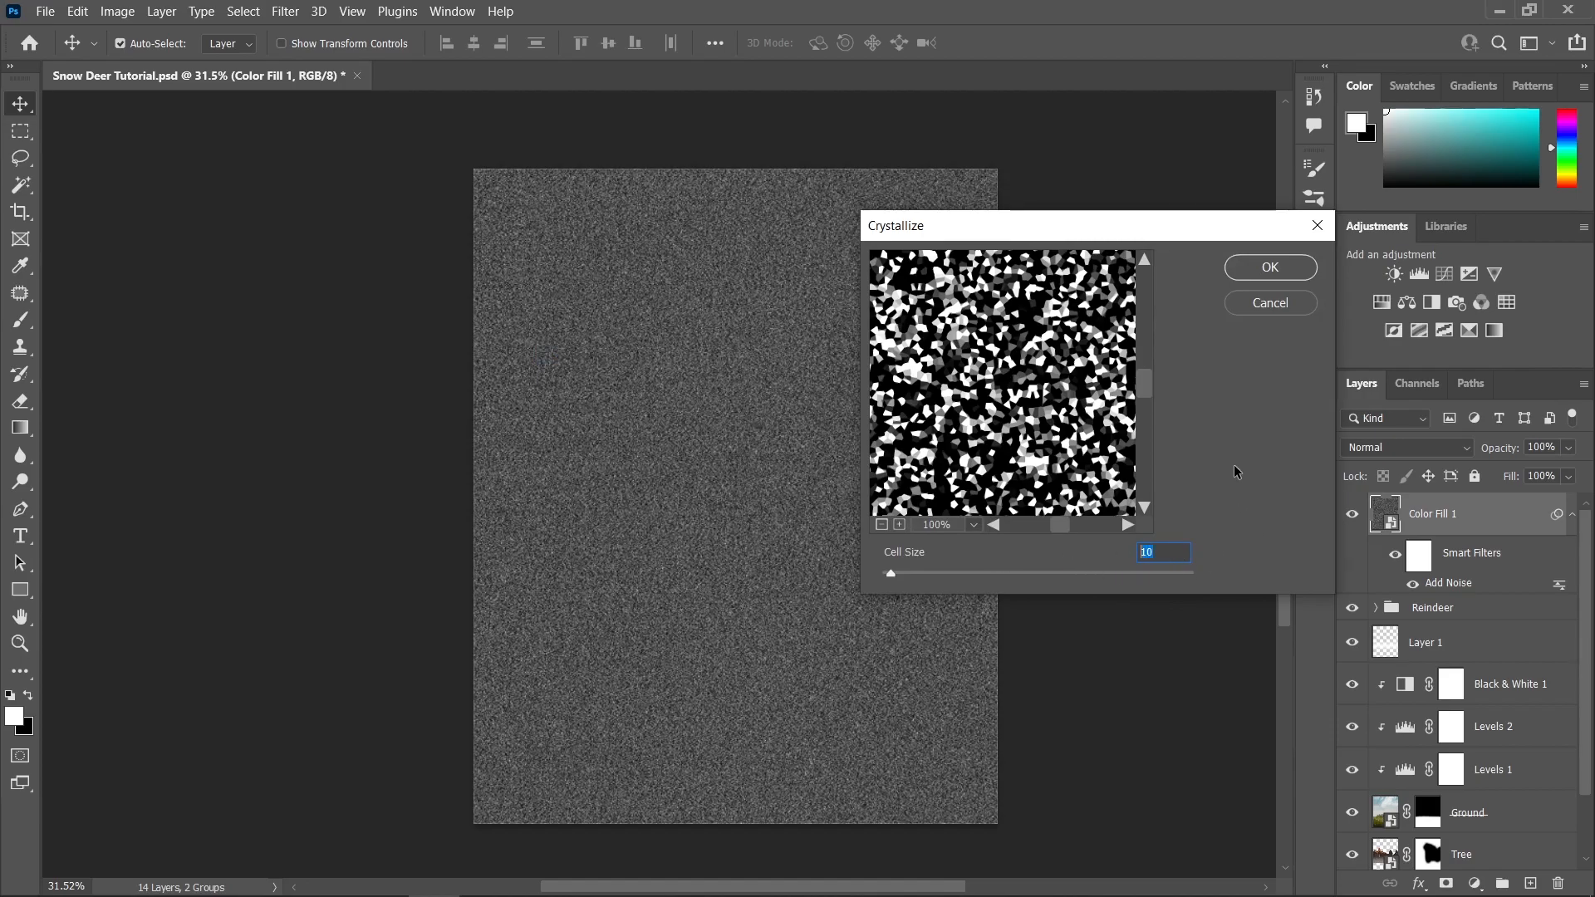
left_click(1285, 276)
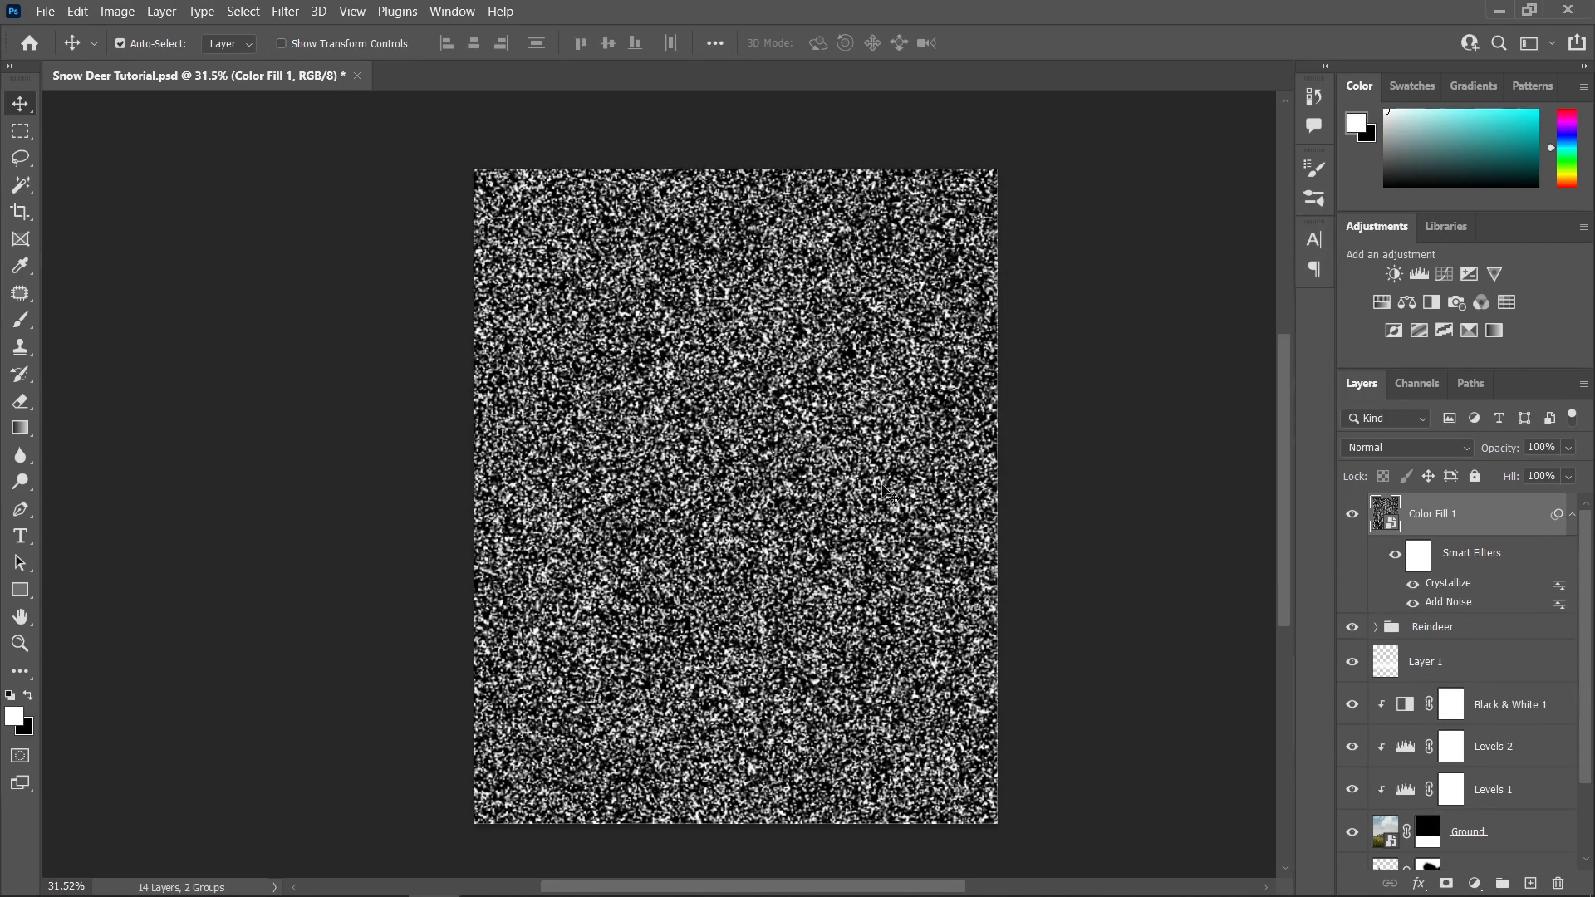
scroll(821, 387, "up", 1)
scroll(943, 405, "down", 2)
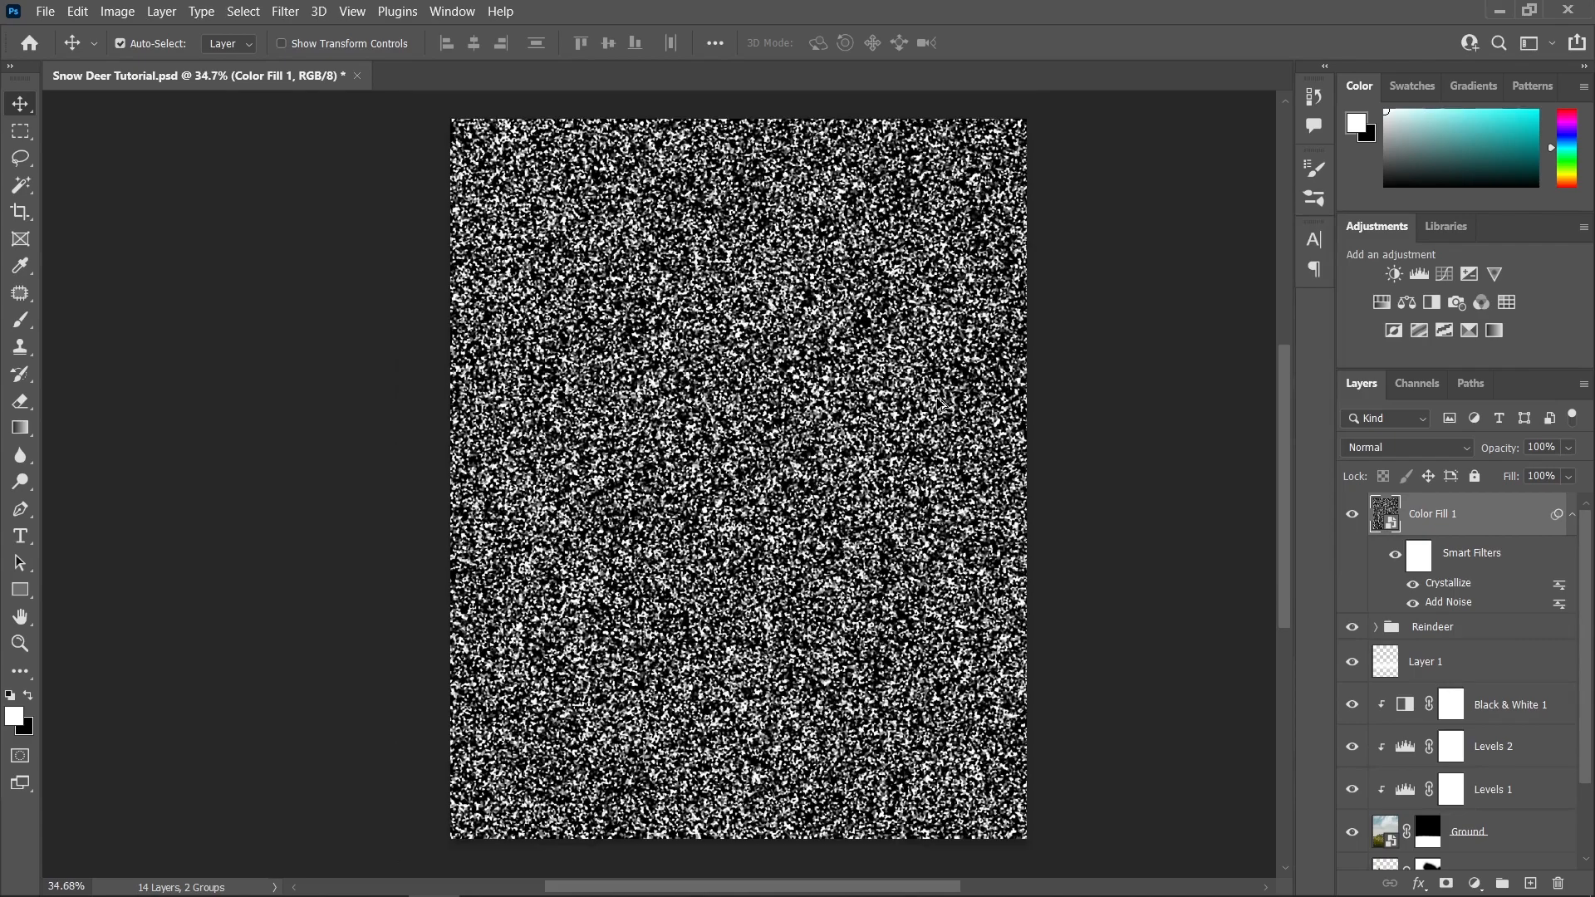
- Apply Motion Blur to Color Fill 1 at a 50° angle and 20 pixels distance, and set the layer's blend mode to Screen
left_click(285, 12)
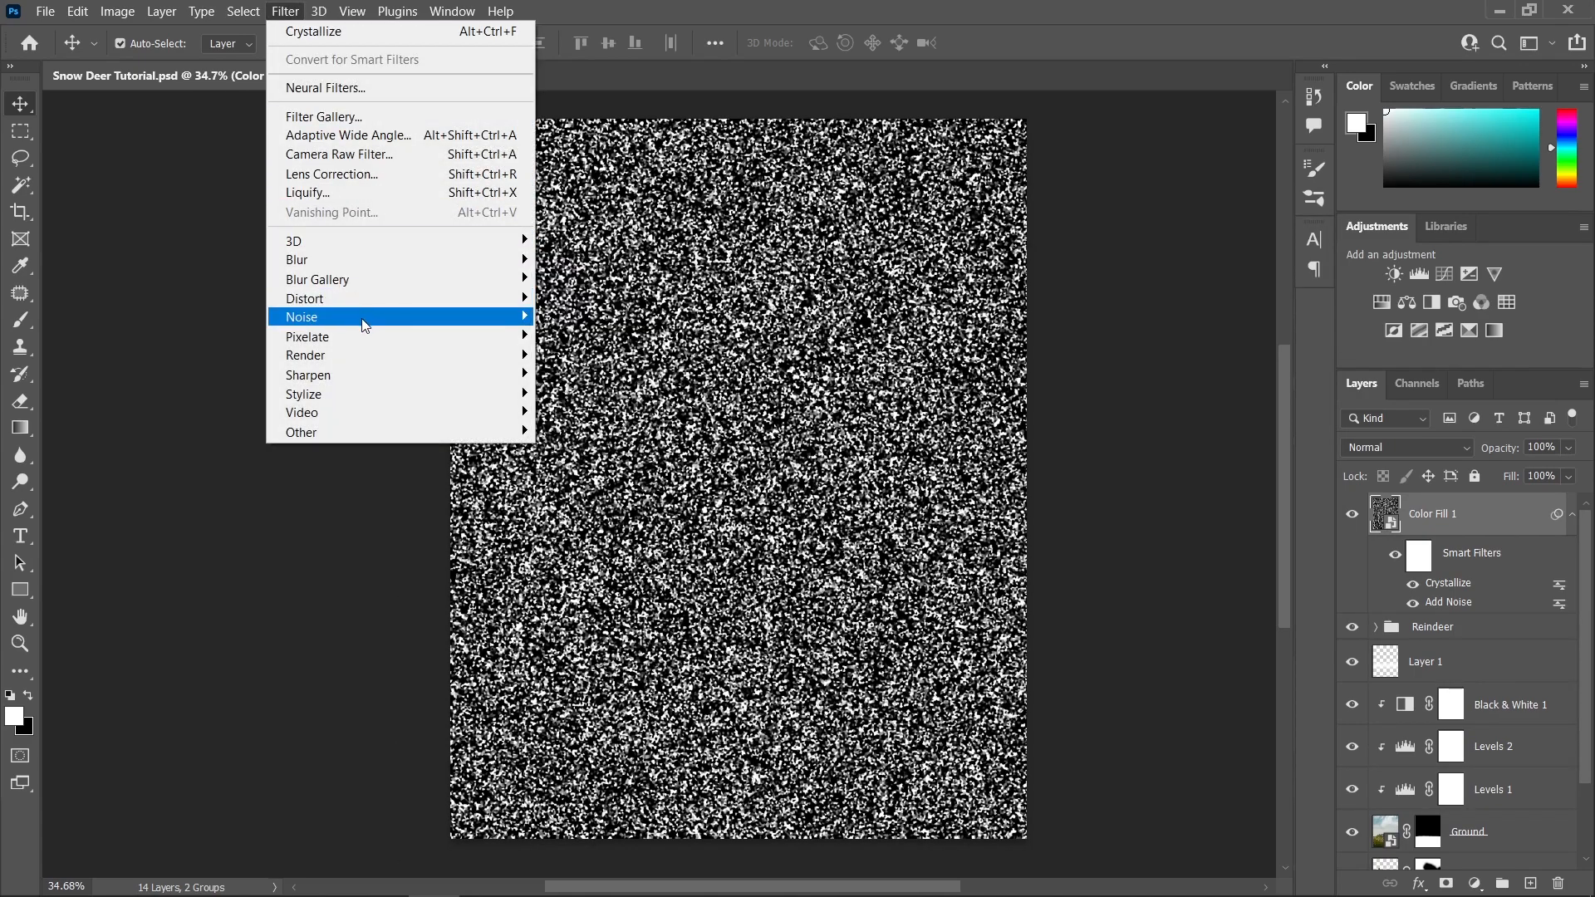
mouse_move(356, 266)
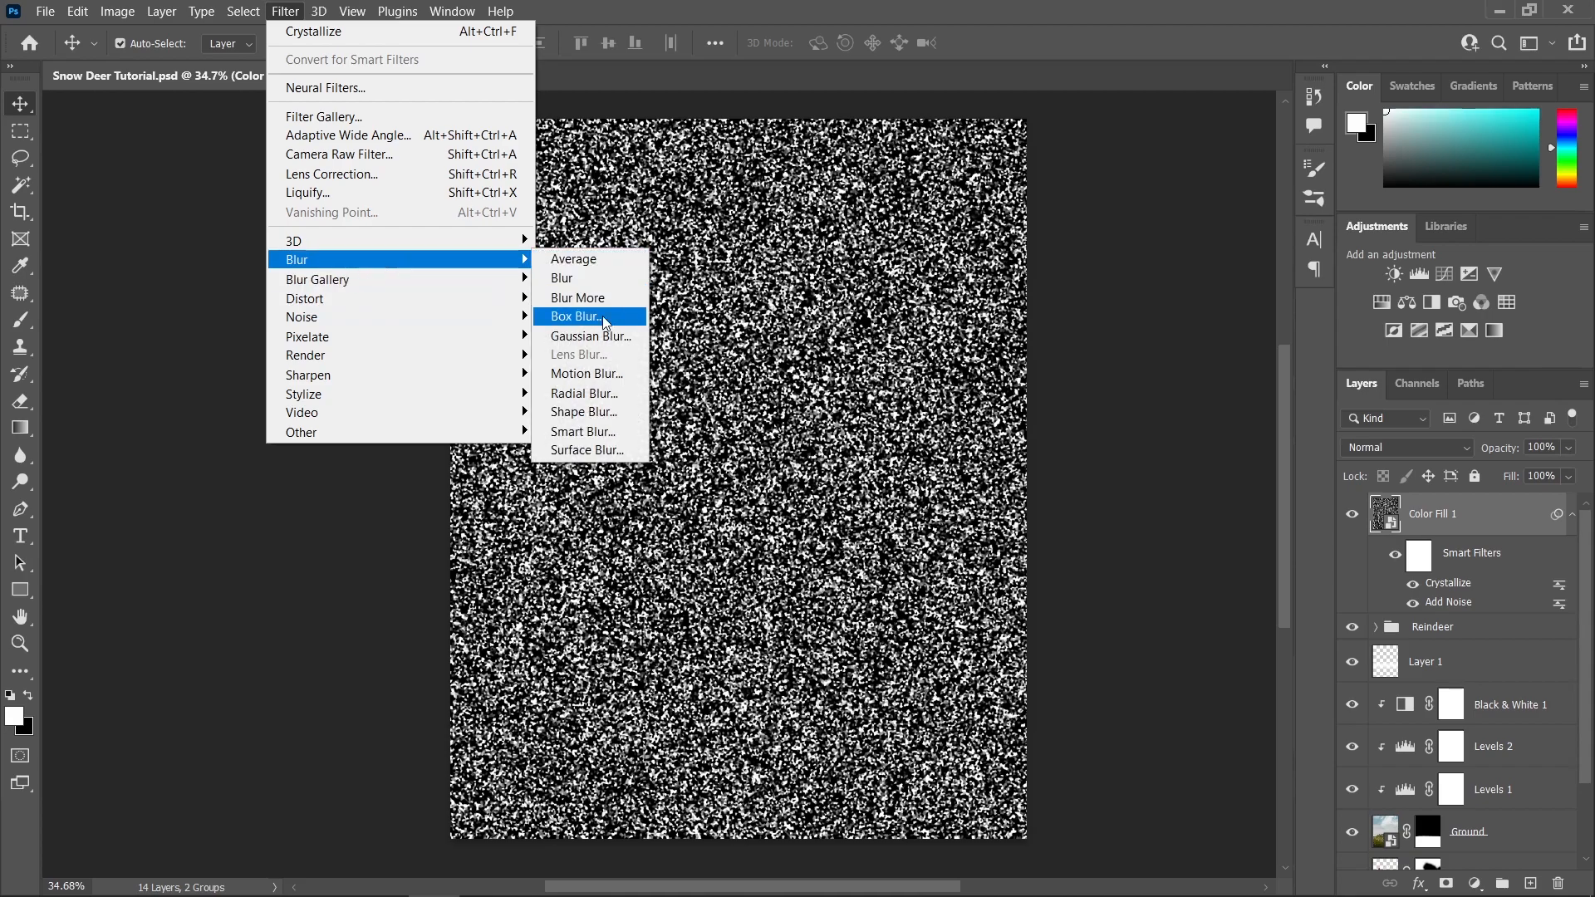
left_click(619, 378)
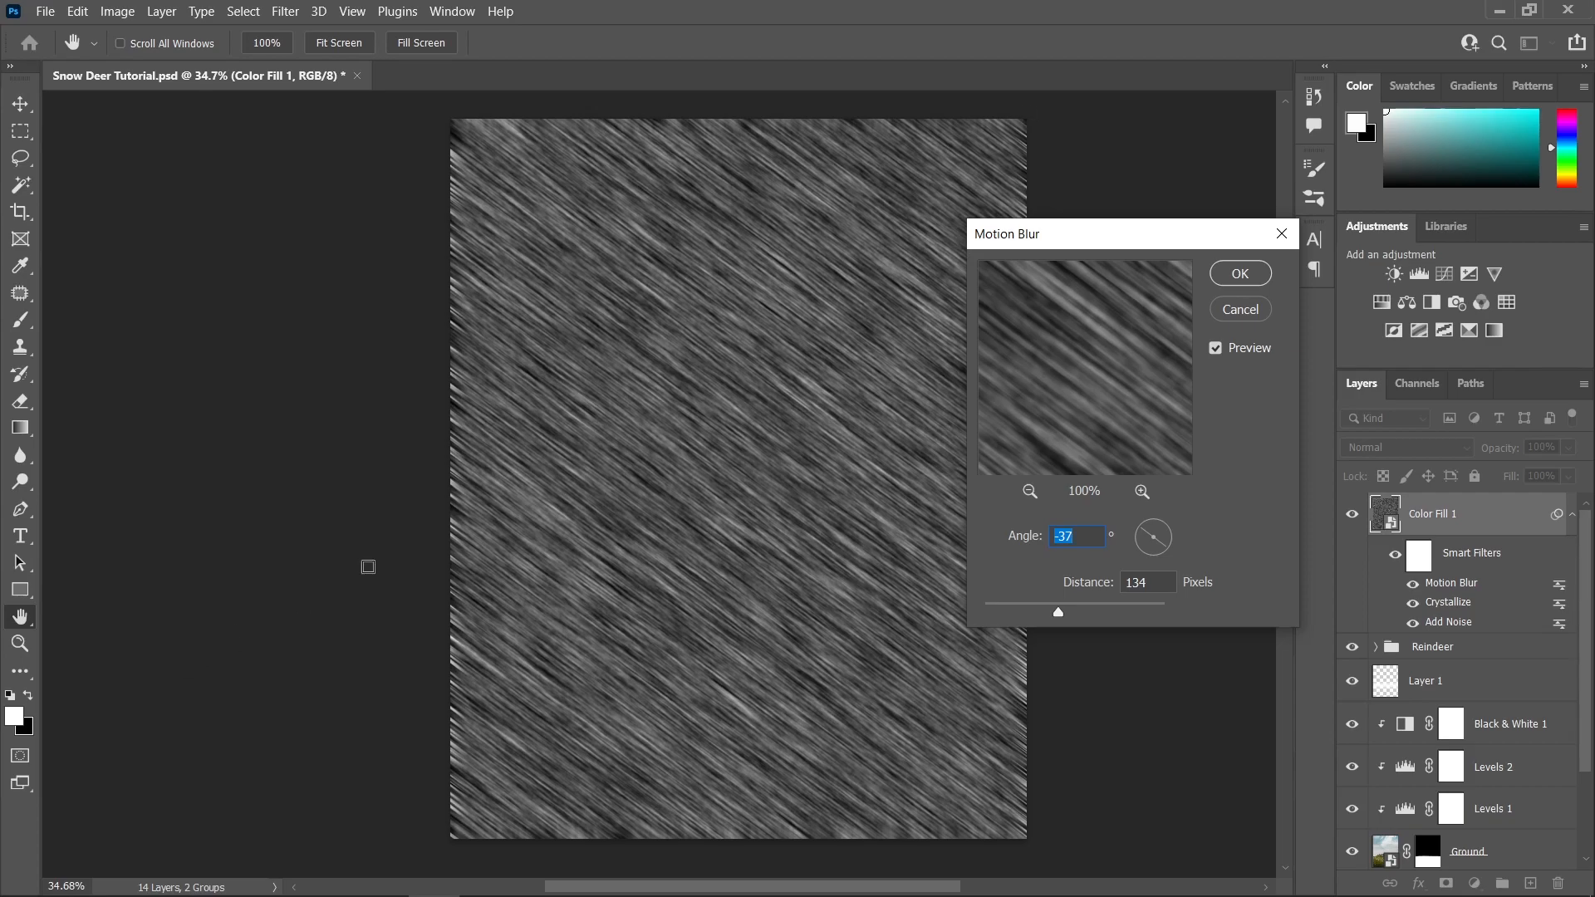
type("57")
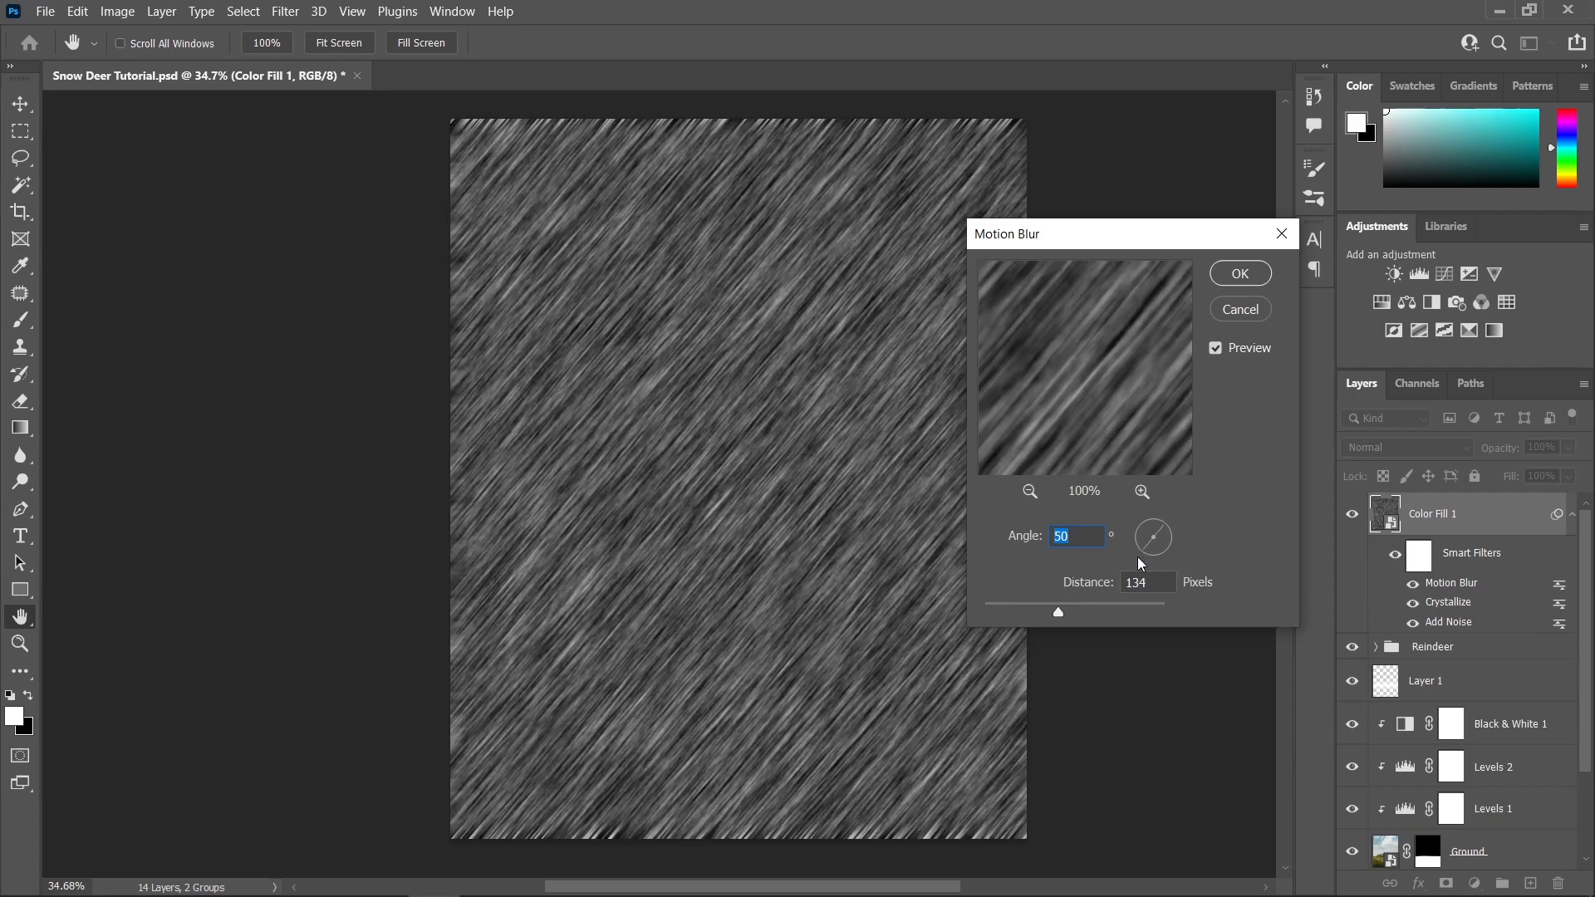
left_click_drag(1044, 615, 1013, 612)
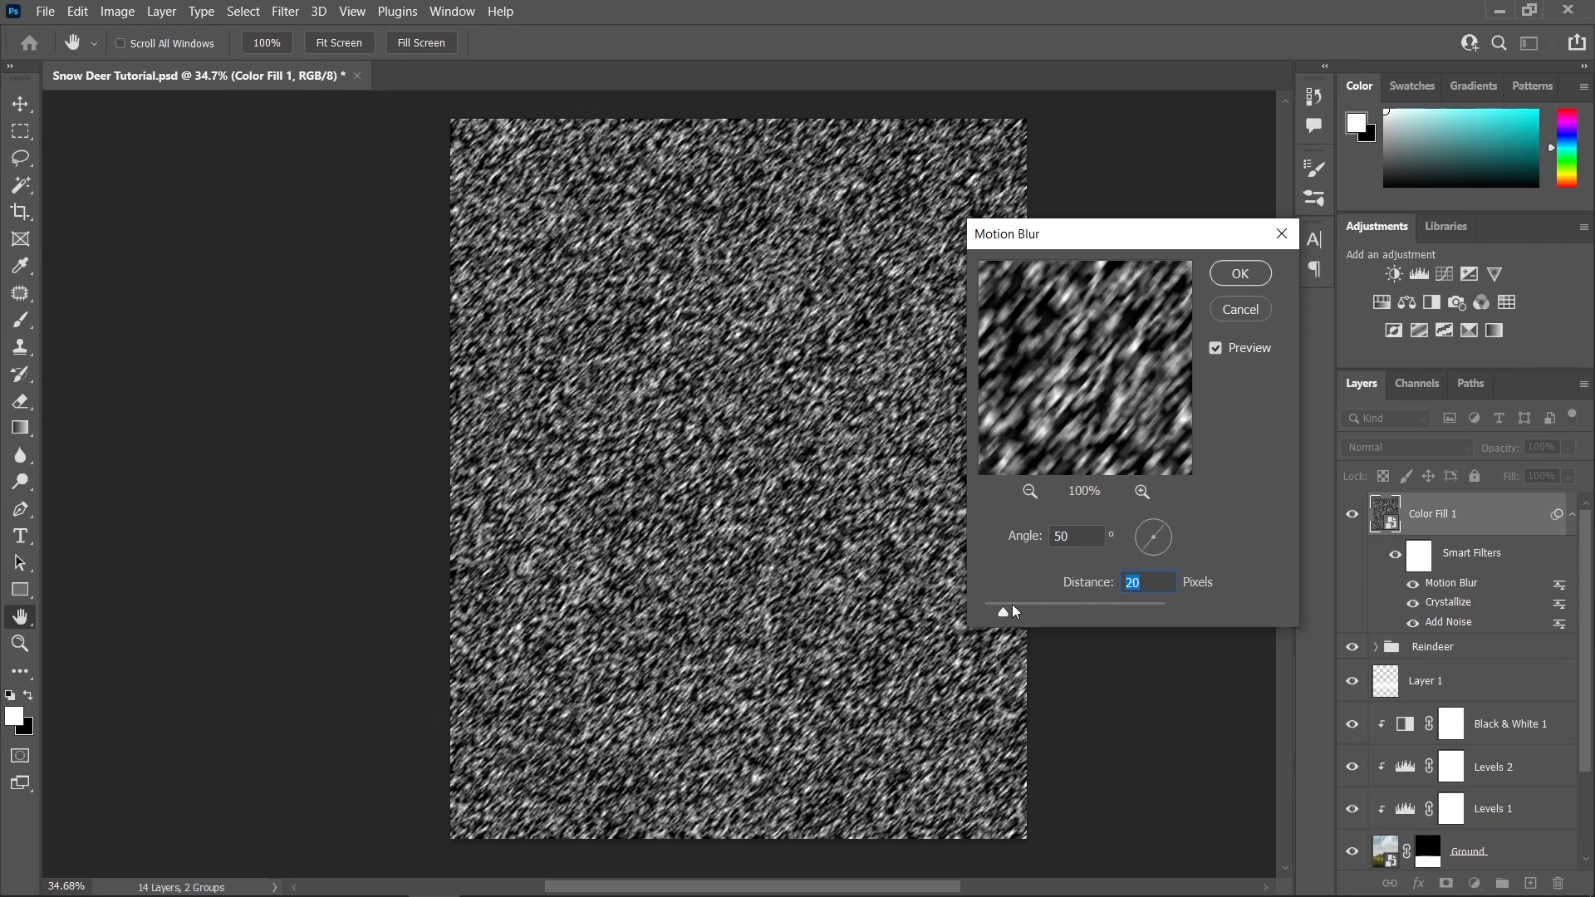
left_click(1237, 276)
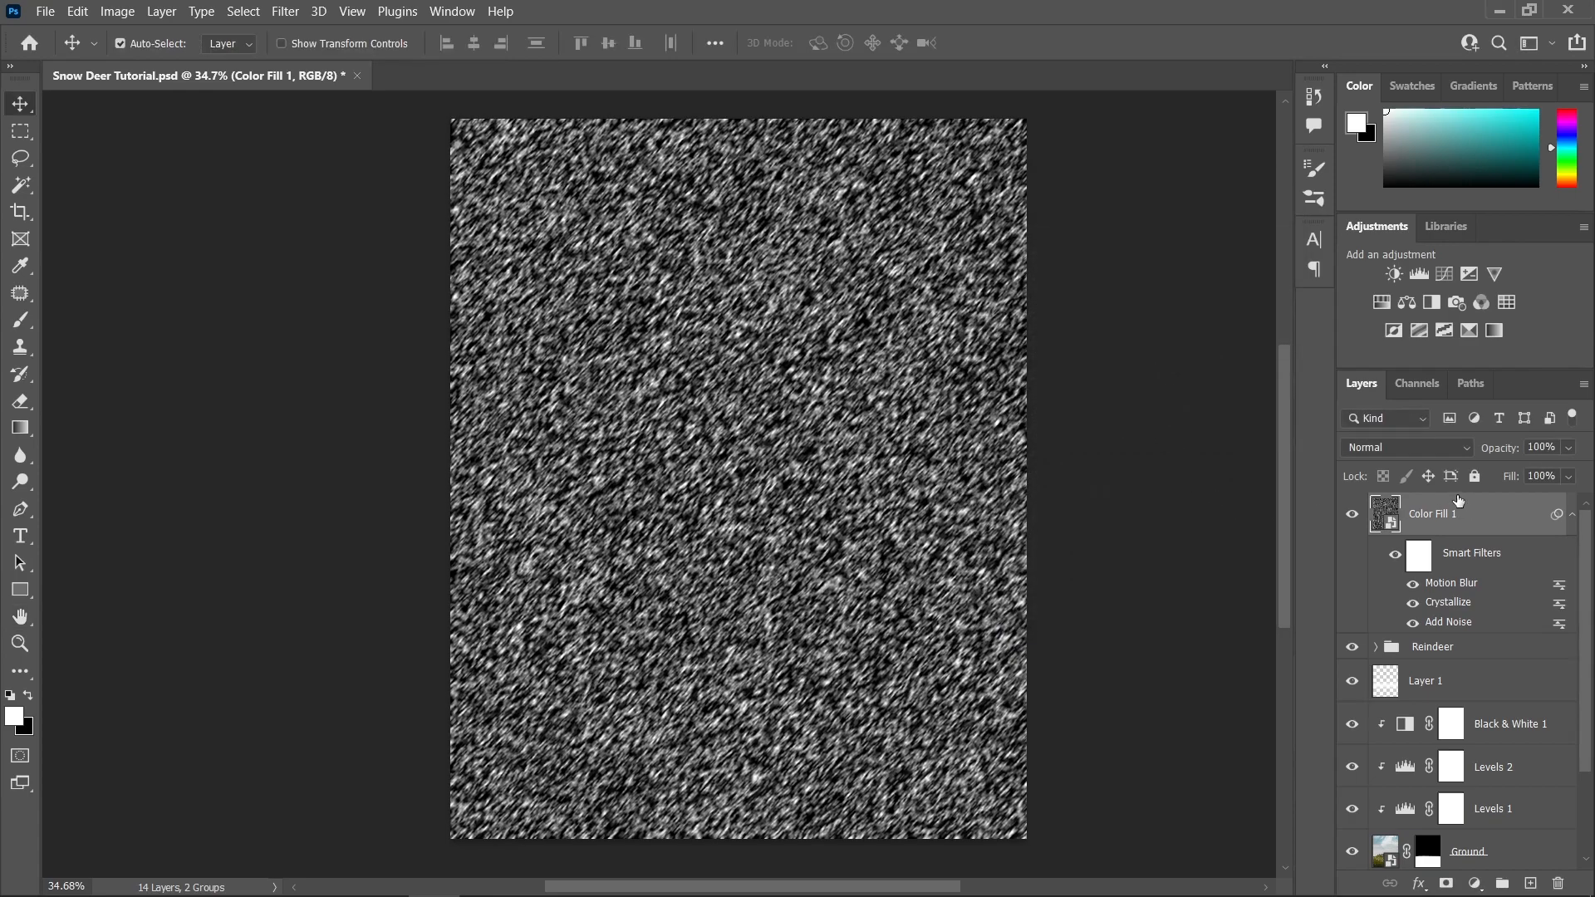
left_click(1409, 449)
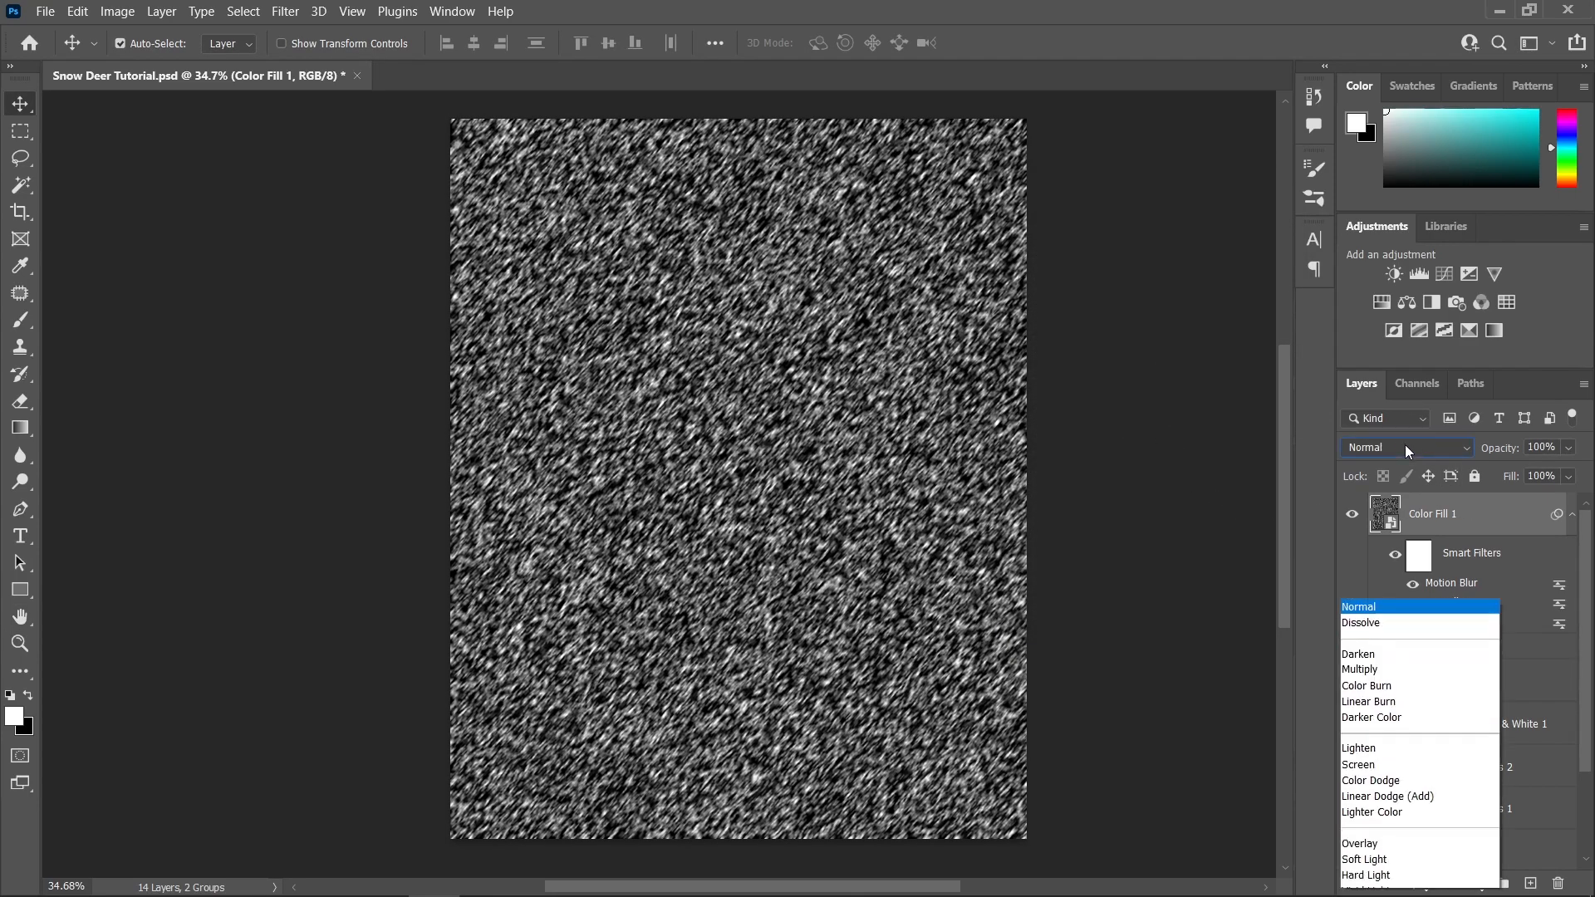
left_click(1379, 548)
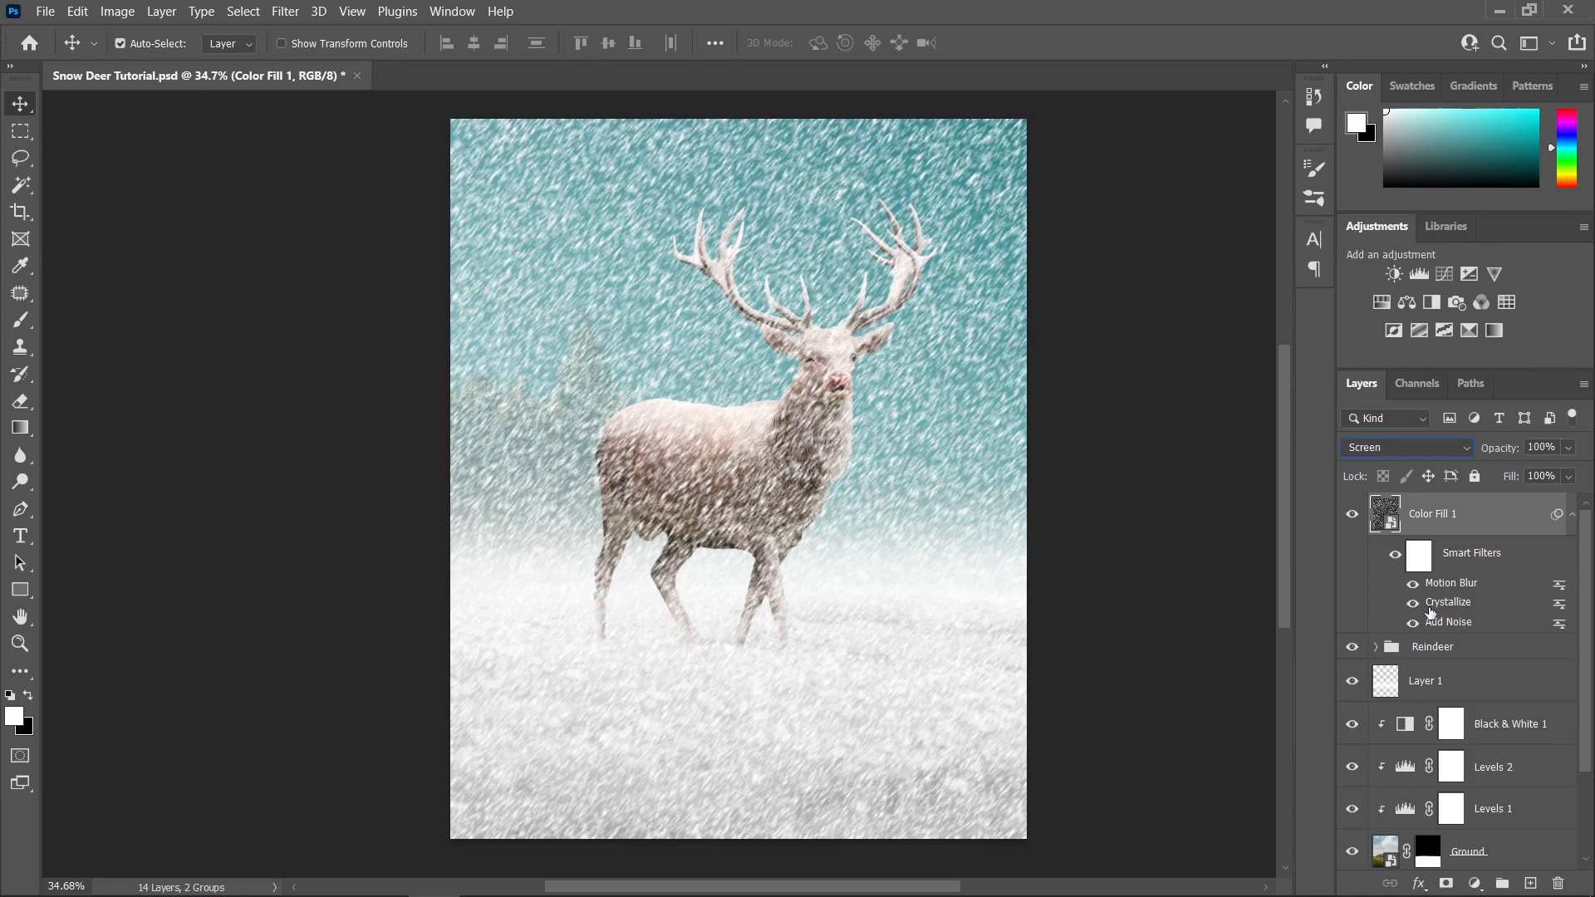
- Add a Levels adjustment clipped to the Color Fill 1 snow layer and set its midtone input to 0.30 to thin the snow
left_click(1475, 883)
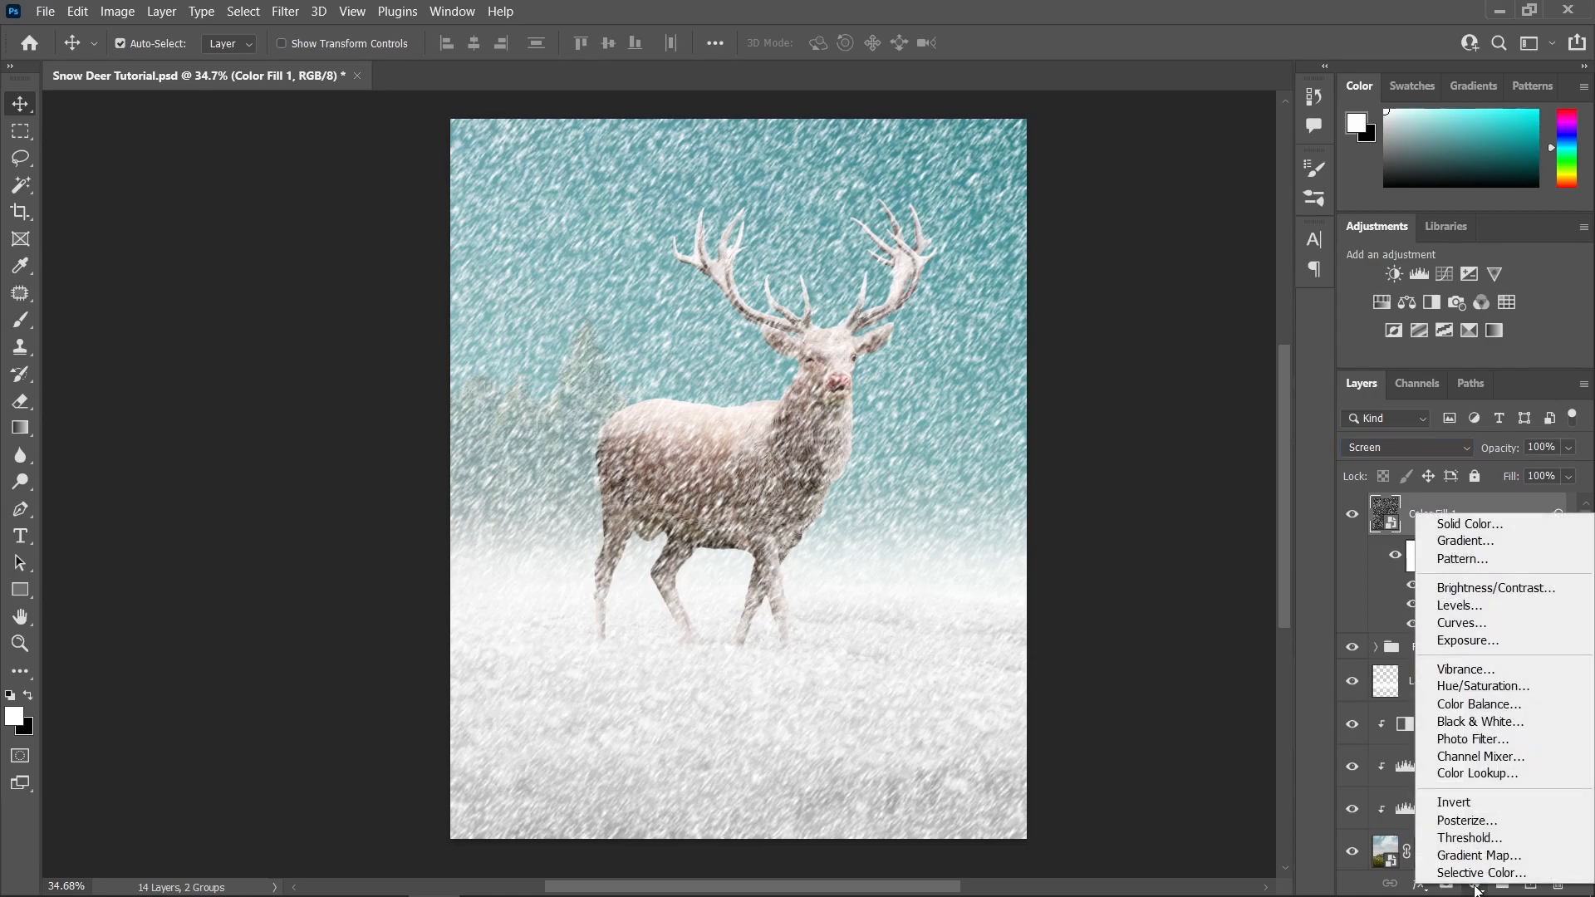
left_click(1466, 615)
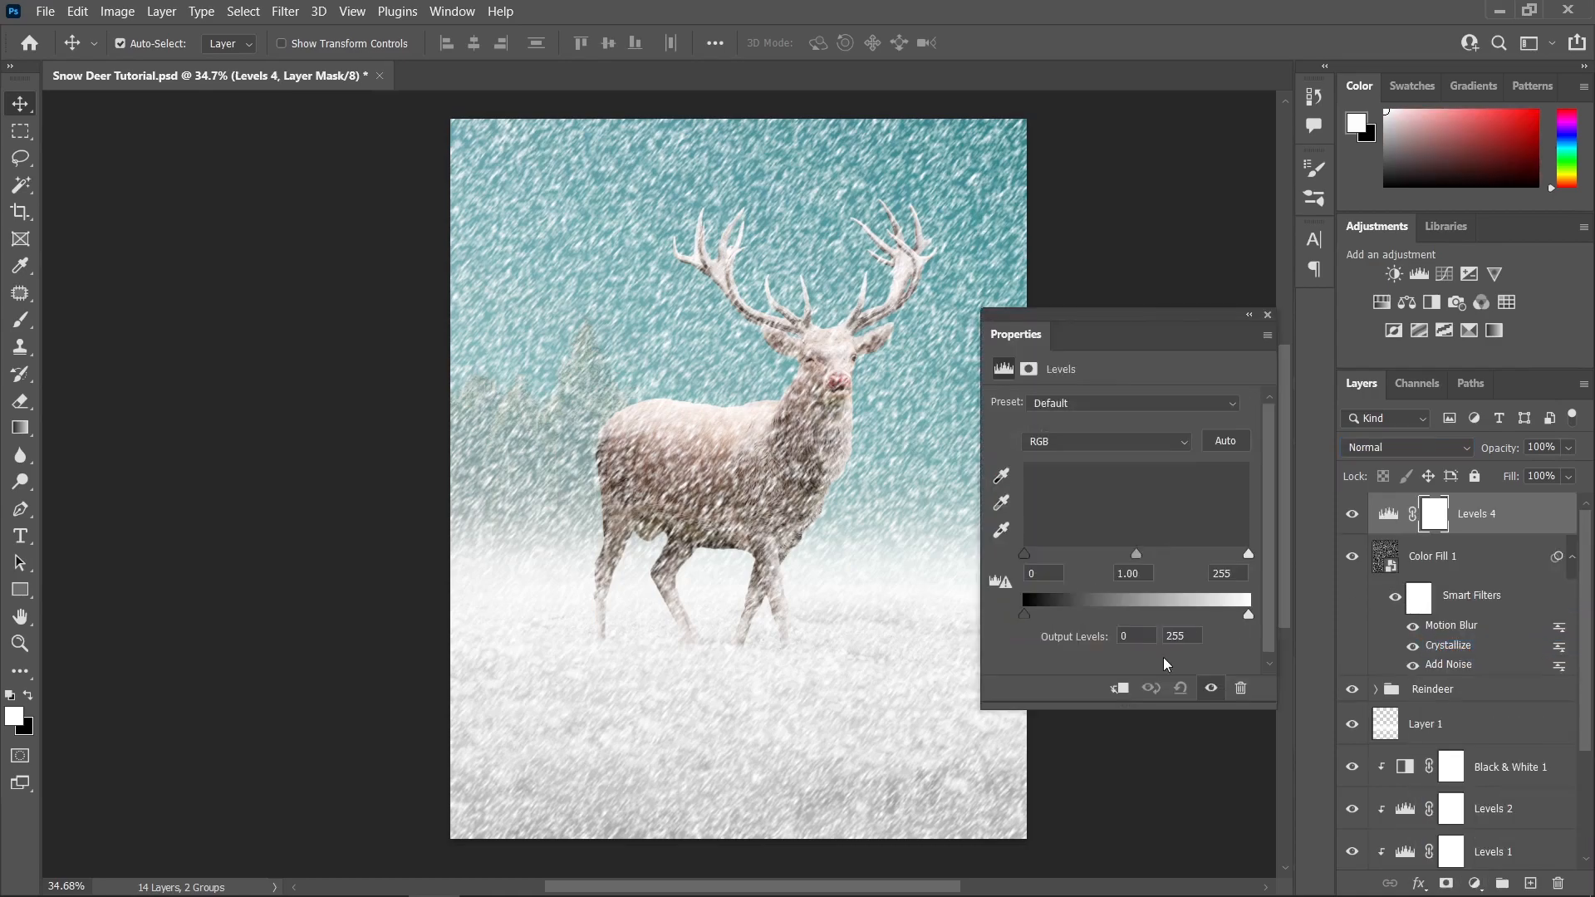
left_click(1115, 690)
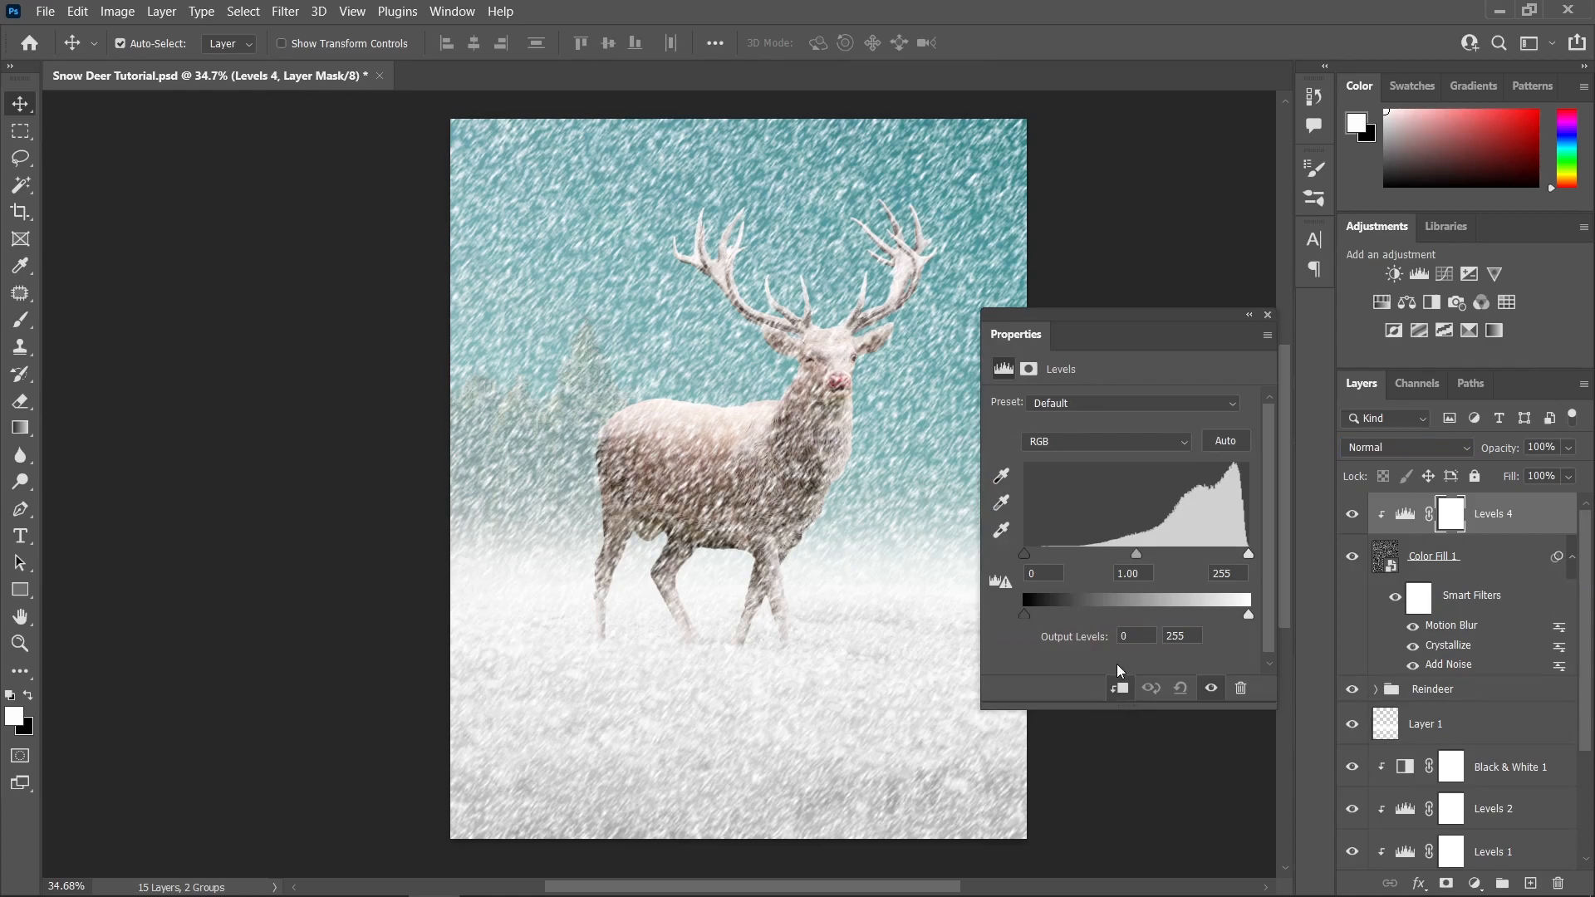
left_click_drag(1136, 554, 1217, 566)
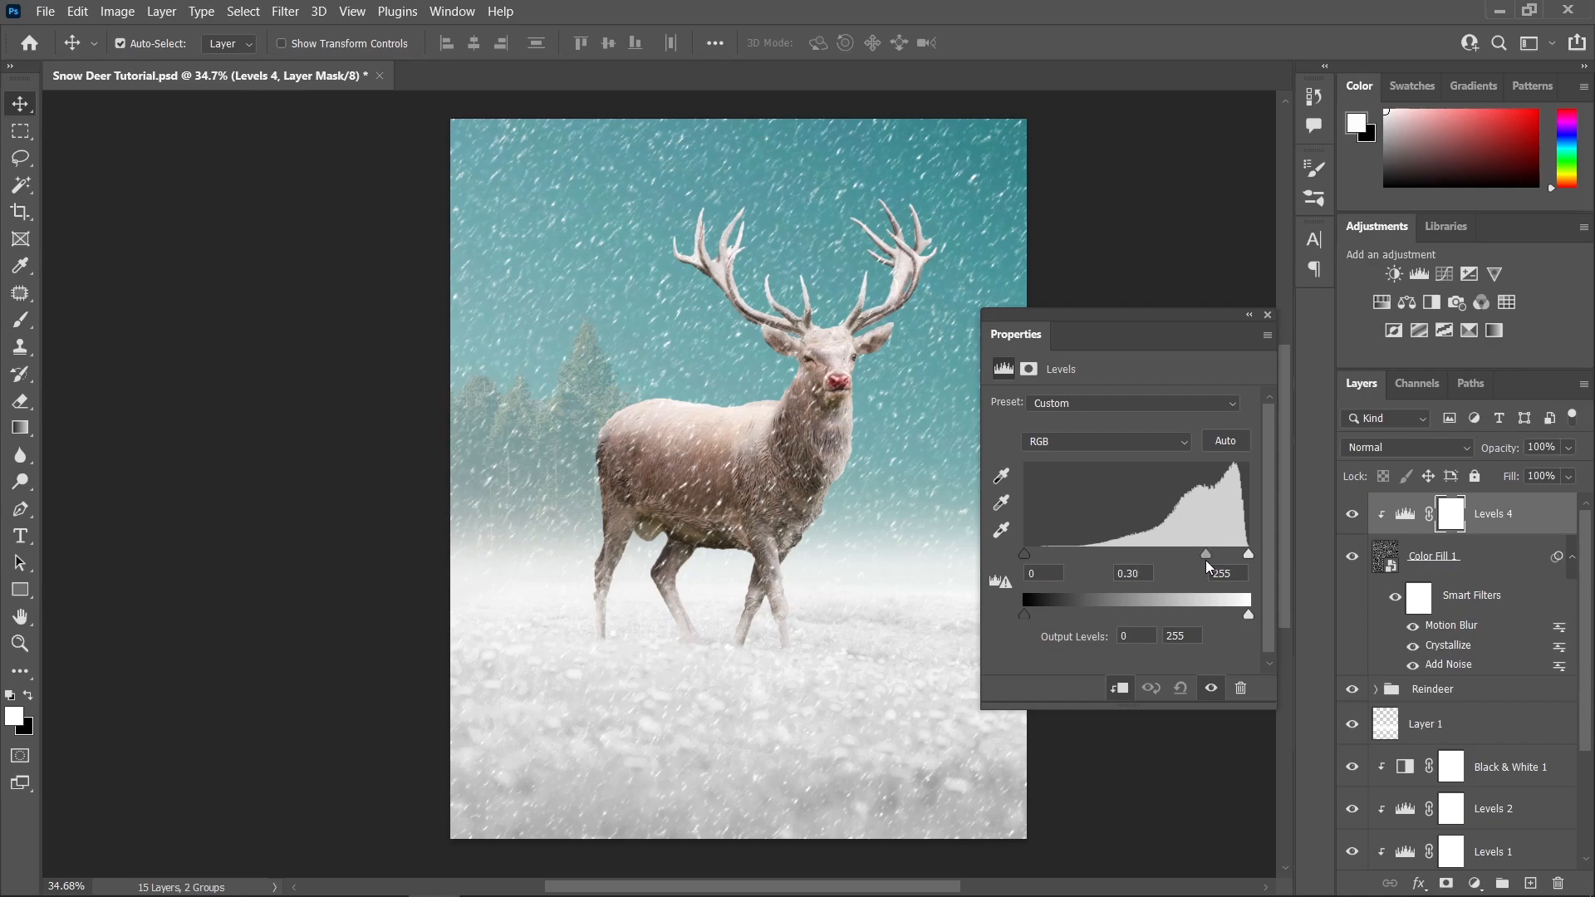
left_click(1268, 315)
scroll(805, 379, "up", 1)
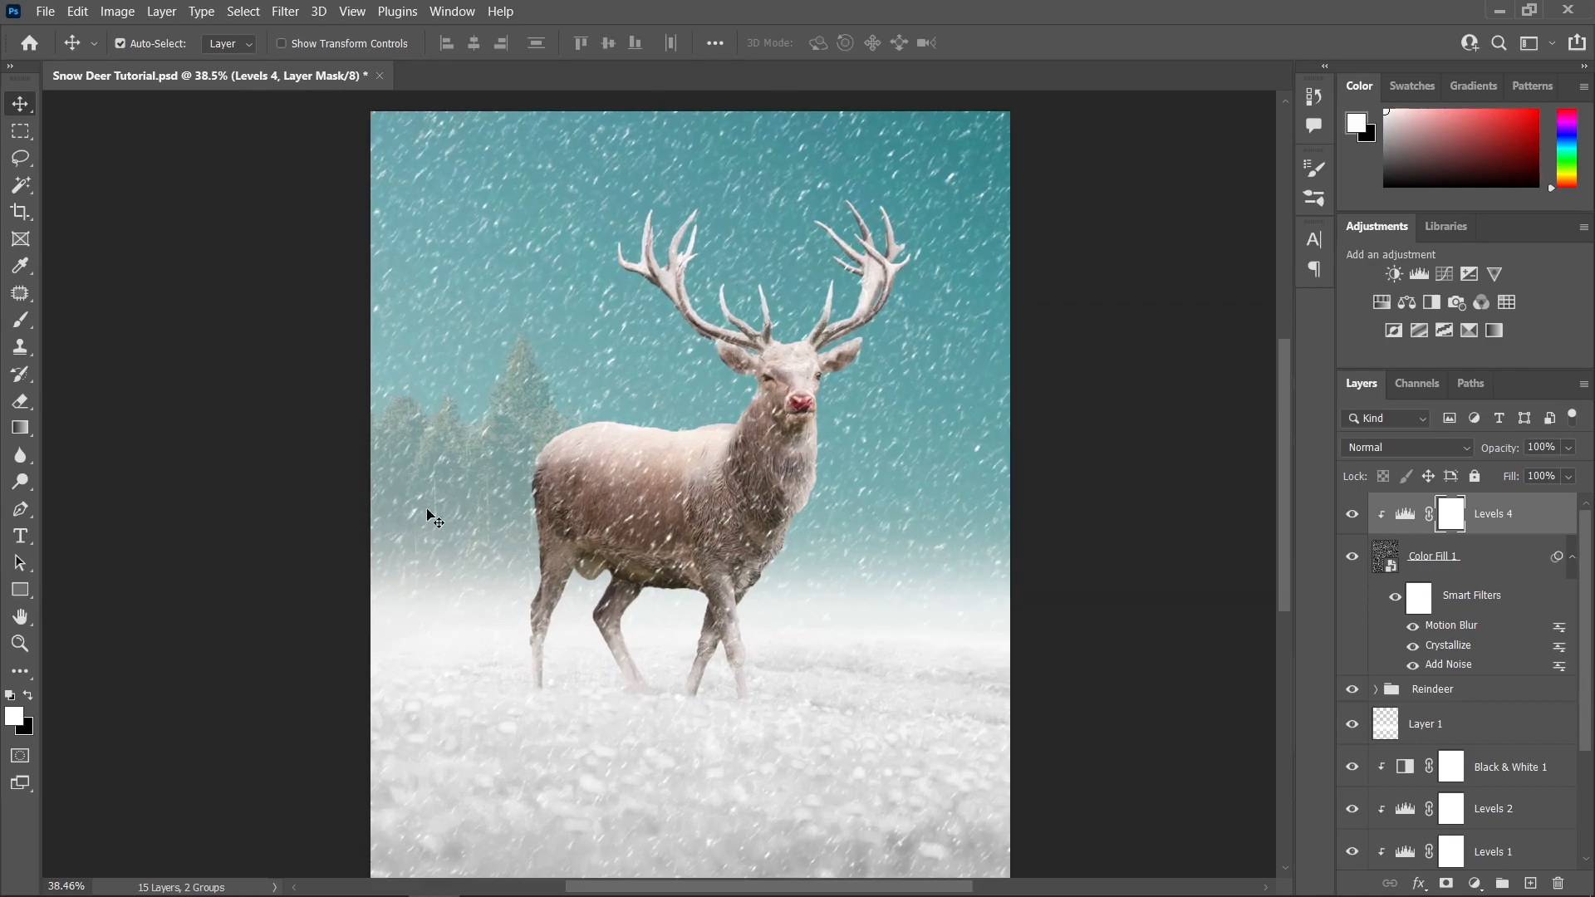
- Add a layer mask to Color Fill 1 and paint black with a soft brush over the deer's body, head and legs to remove the snow
left_click(1483, 564)
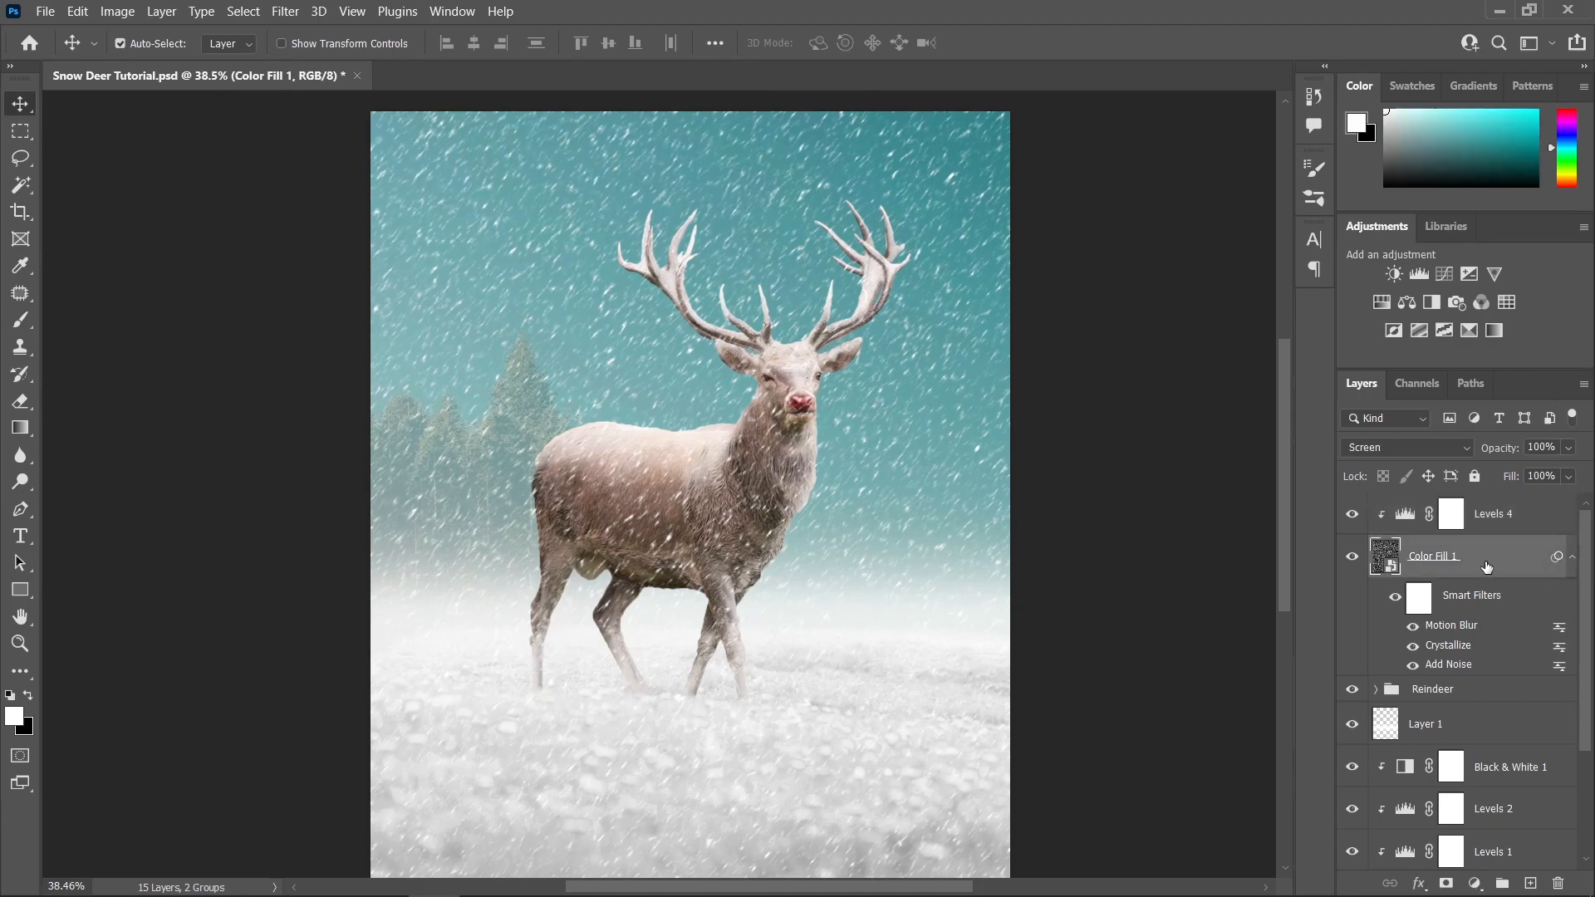
left_click(1448, 884)
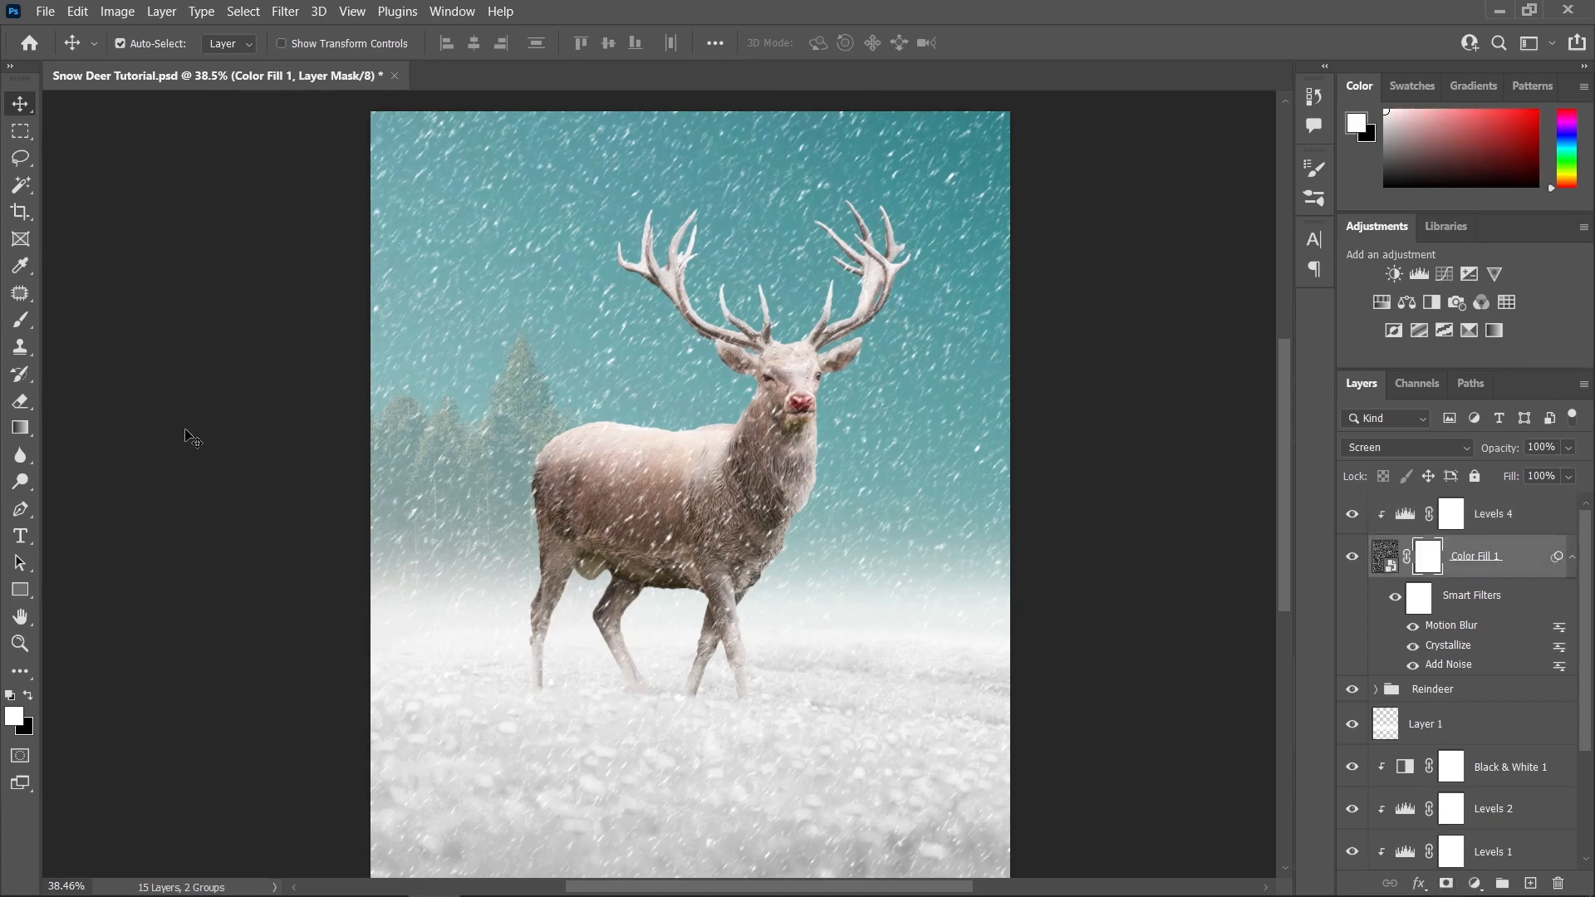
left_click(18, 322)
left_click(29, 700)
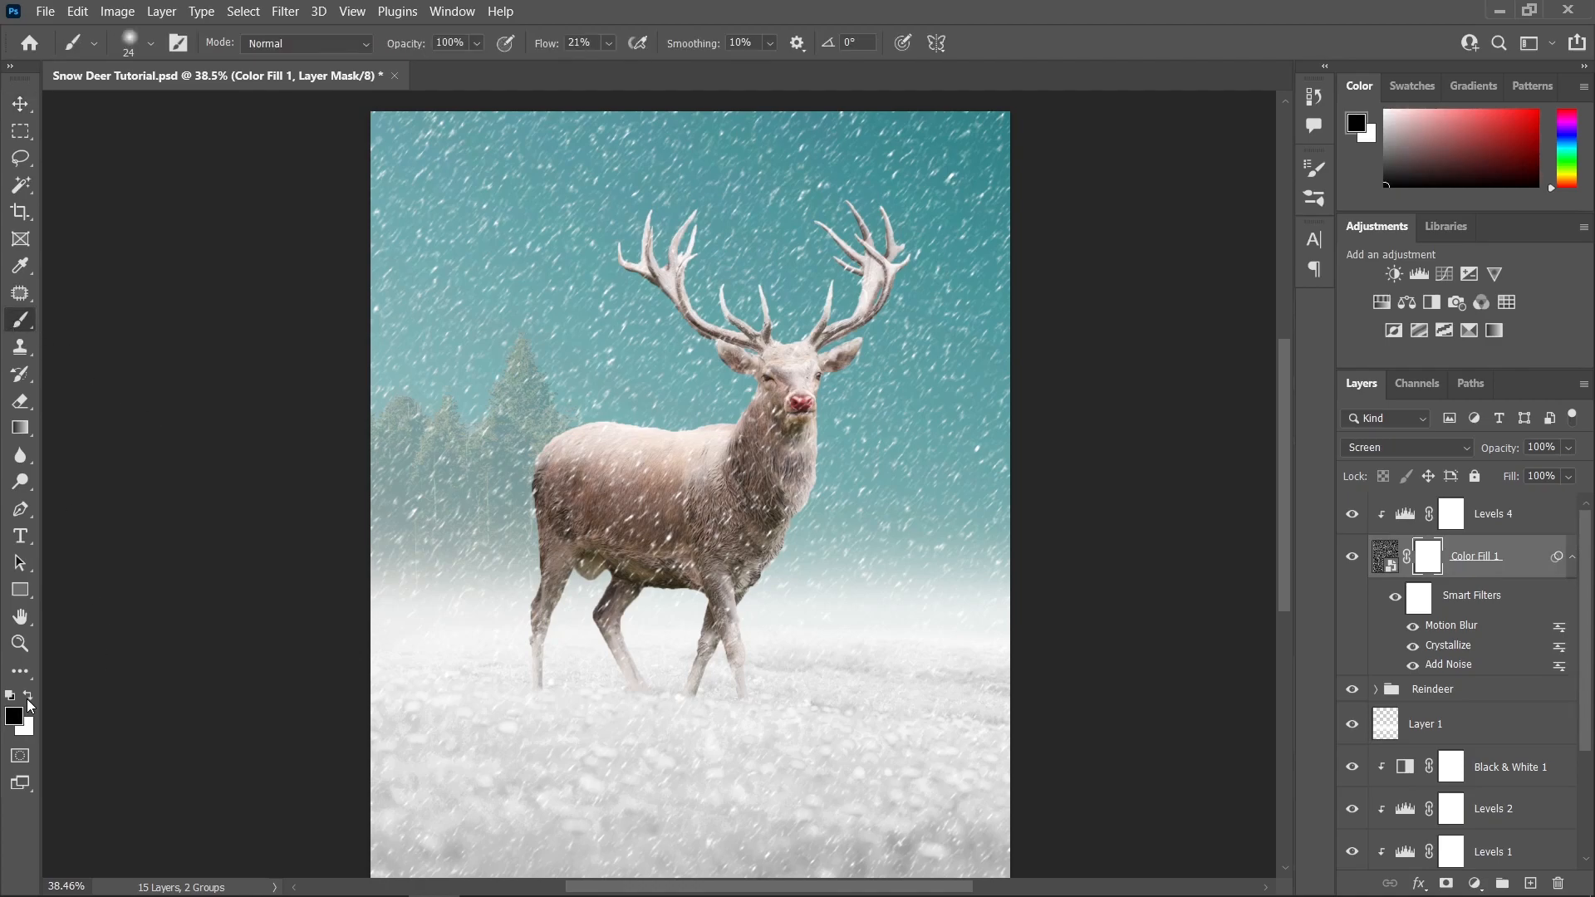
scroll(573, 410, "down", 1)
left_click_drag(644, 357, 688, 358)
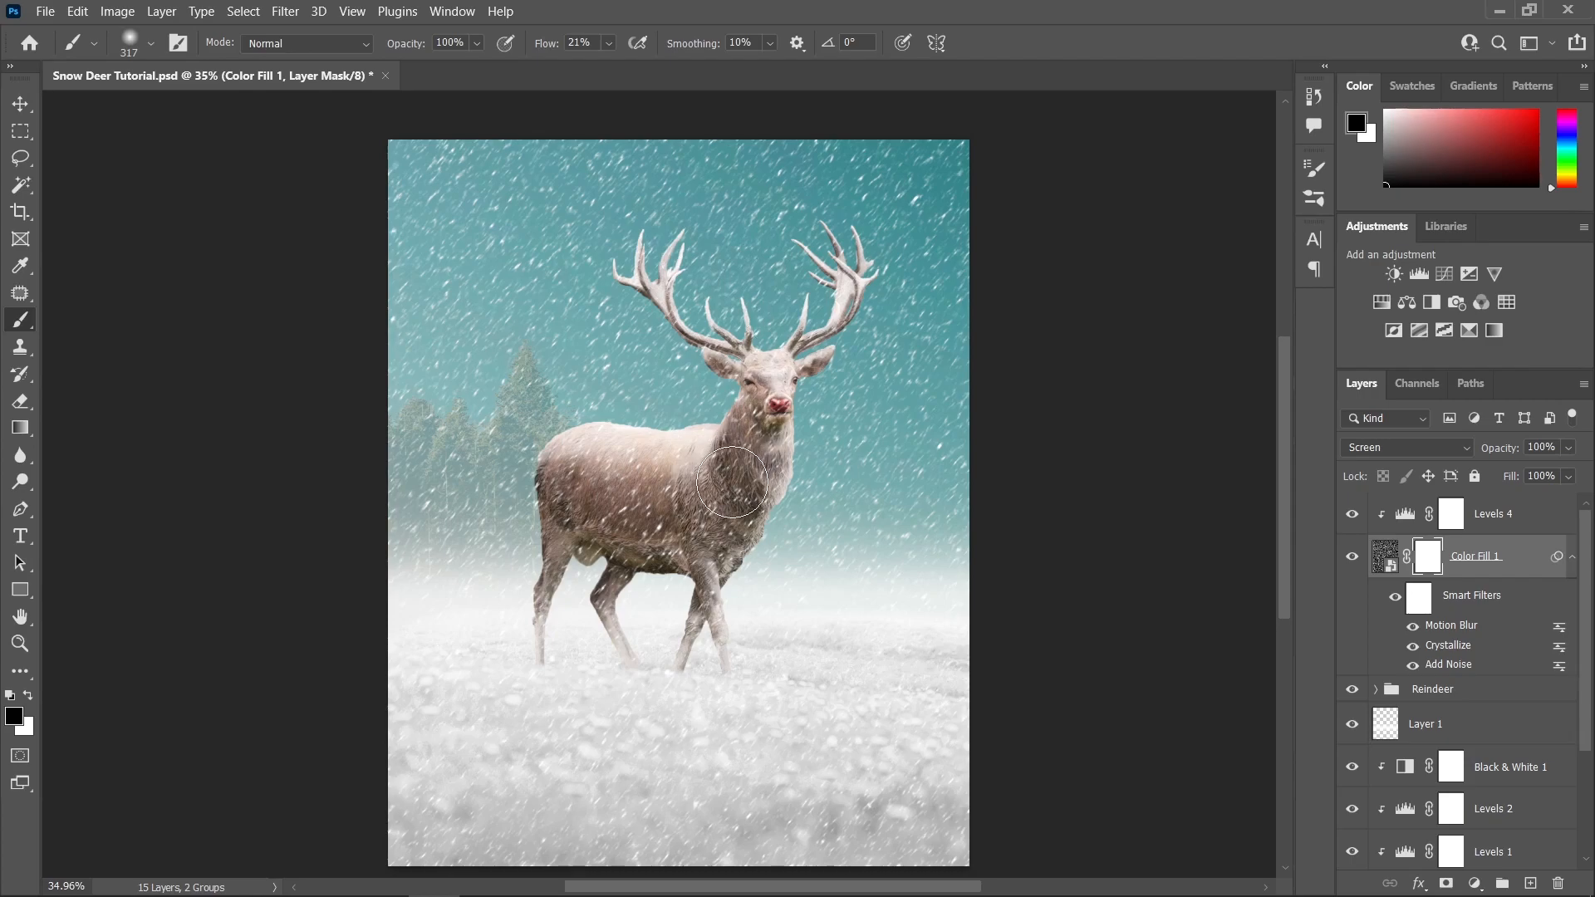
left_click_drag(703, 473, 736, 442)
mouse_move(619, 519)
left_mouse_down()
mouse_move(615, 562)
mouse_move(632, 551)
mouse_move(537, 507)
mouse_move(604, 473)
mouse_move(696, 571)
mouse_move(681, 566)
mouse_move(668, 595)
mouse_move(721, 508)
mouse_move(763, 375)
mouse_move(740, 384)
mouse_move(736, 327)
mouse_move(894, 296)
mouse_move(888, 271)
mouse_move(850, 262)
mouse_move(820, 294)
left_mouse_up()
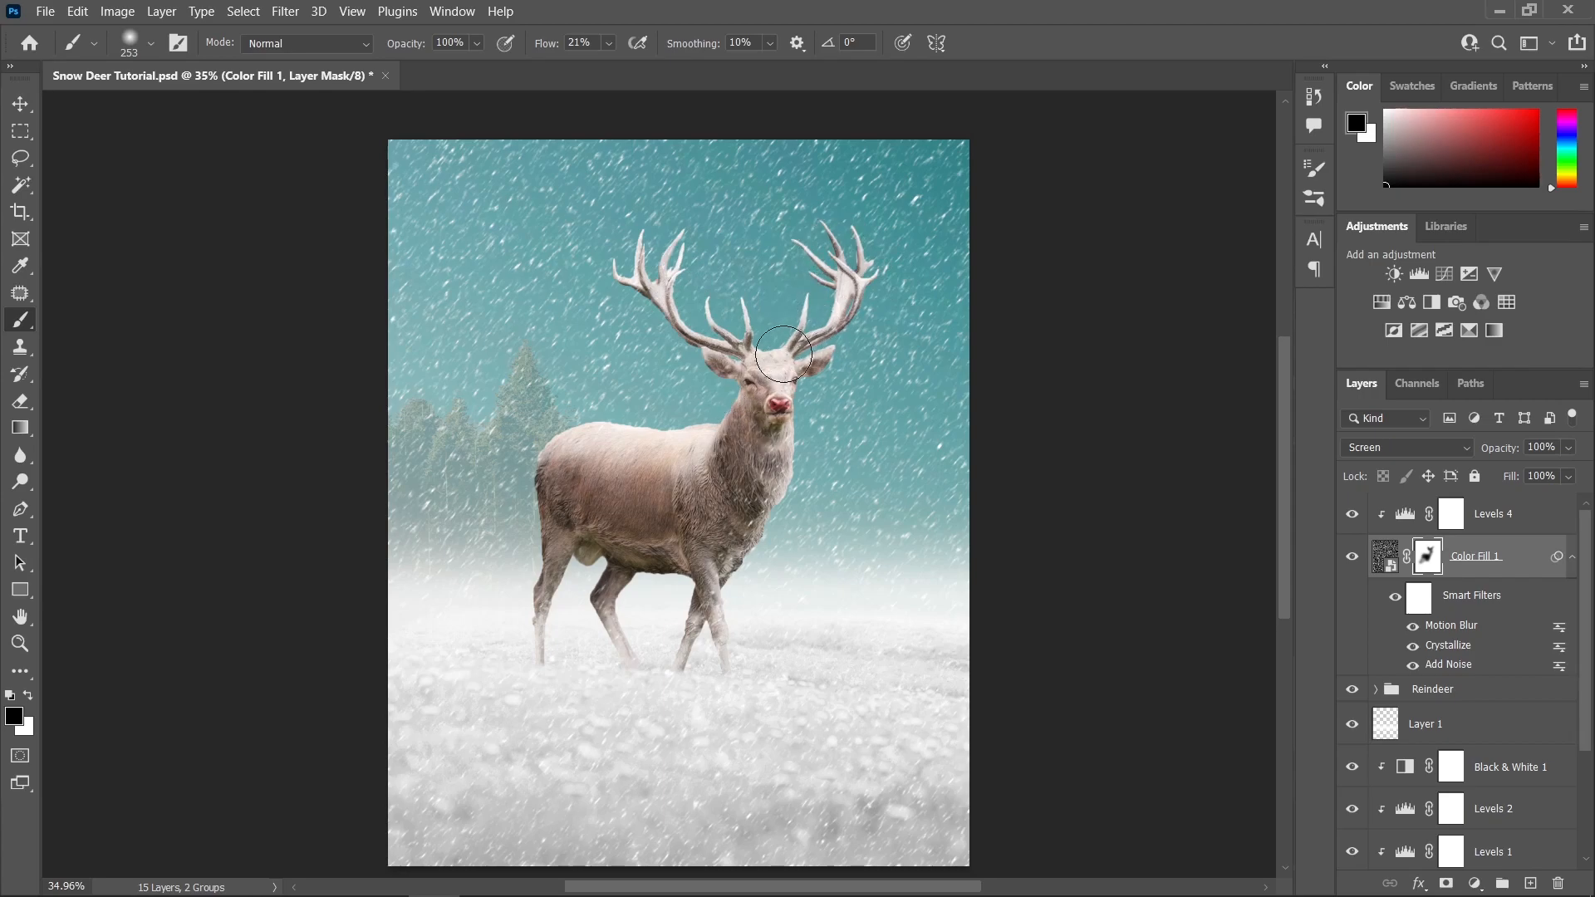
mouse_move(691, 633)
left_mouse_down()
mouse_move(717, 505)
mouse_move(742, 467)
left_mouse_up()
left_click_drag(555, 555, 582, 553)
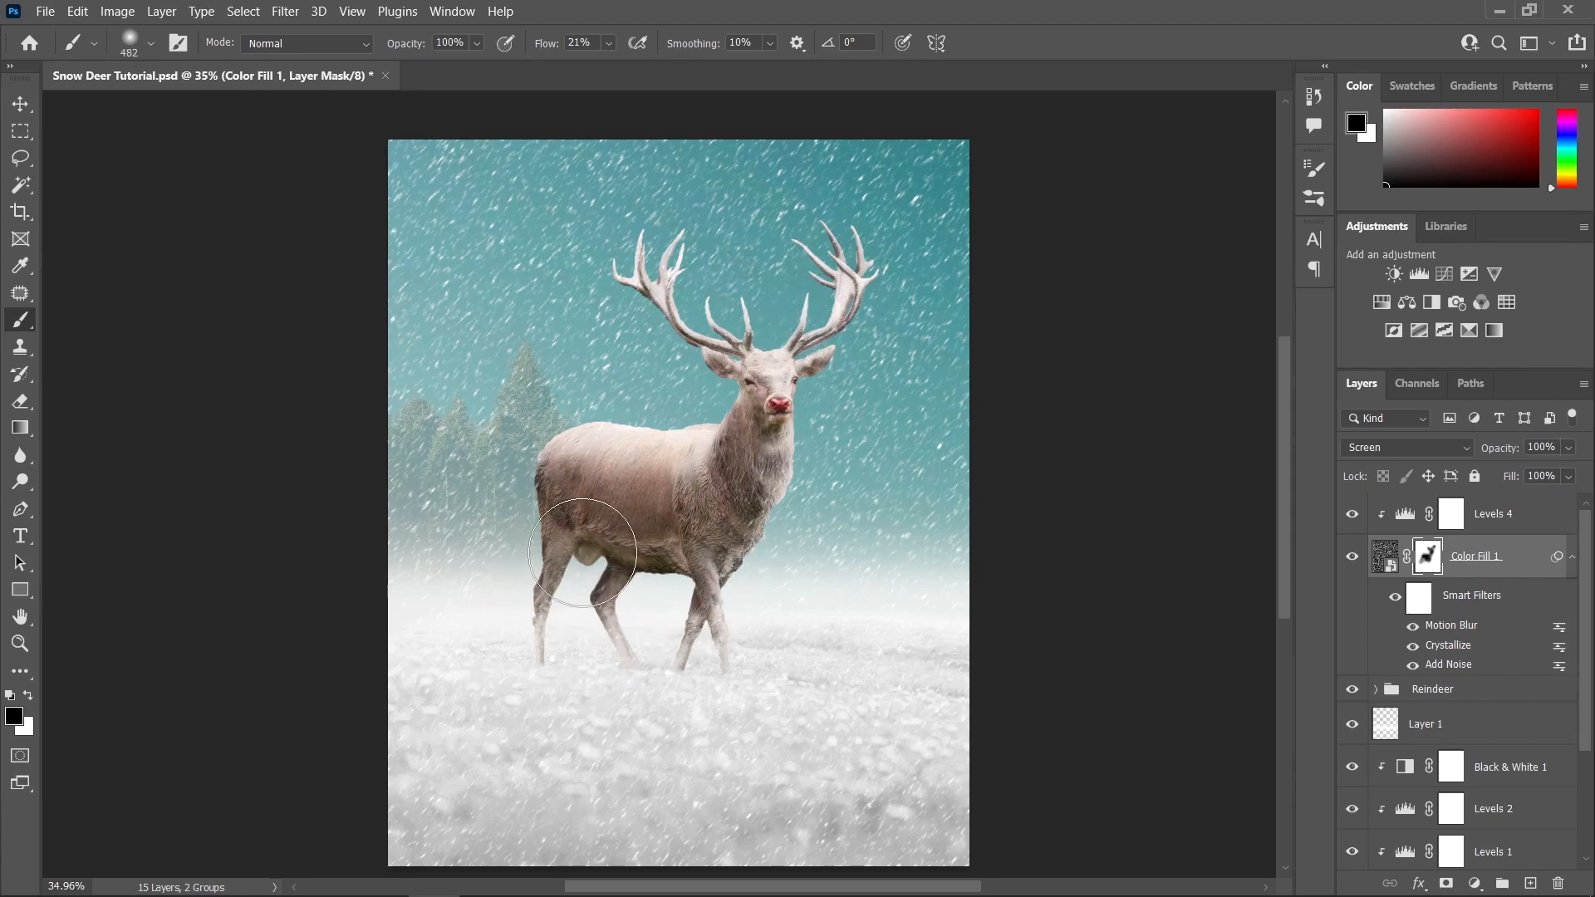
- Adjust the brush flow and paint black on the snow mask over the trees and sky on the deer's tail side to fade the snowfall
left_click(609, 42)
left_click_drag(531, 302, 611, 299)
mouse_move(453, 291)
left_mouse_down()
mouse_move(542, 403)
mouse_move(590, 400)
mouse_move(493, 465)
mouse_move(456, 528)
mouse_move(439, 527)
mouse_move(659, 237)
mouse_move(394, 231)
mouse_move(425, 216)
mouse_move(606, 351)
mouse_move(466, 364)
mouse_move(437, 423)
mouse_move(462, 533)
mouse_move(447, 565)
mouse_move(592, 254)
mouse_move(647, 202)
mouse_move(514, 208)
mouse_move(466, 255)
mouse_move(465, 306)
mouse_move(431, 337)
mouse_move(708, 275)
mouse_move(463, 275)
mouse_move(407, 219)
mouse_move(453, 446)
mouse_move(402, 524)
left_mouse_up()
key("v")
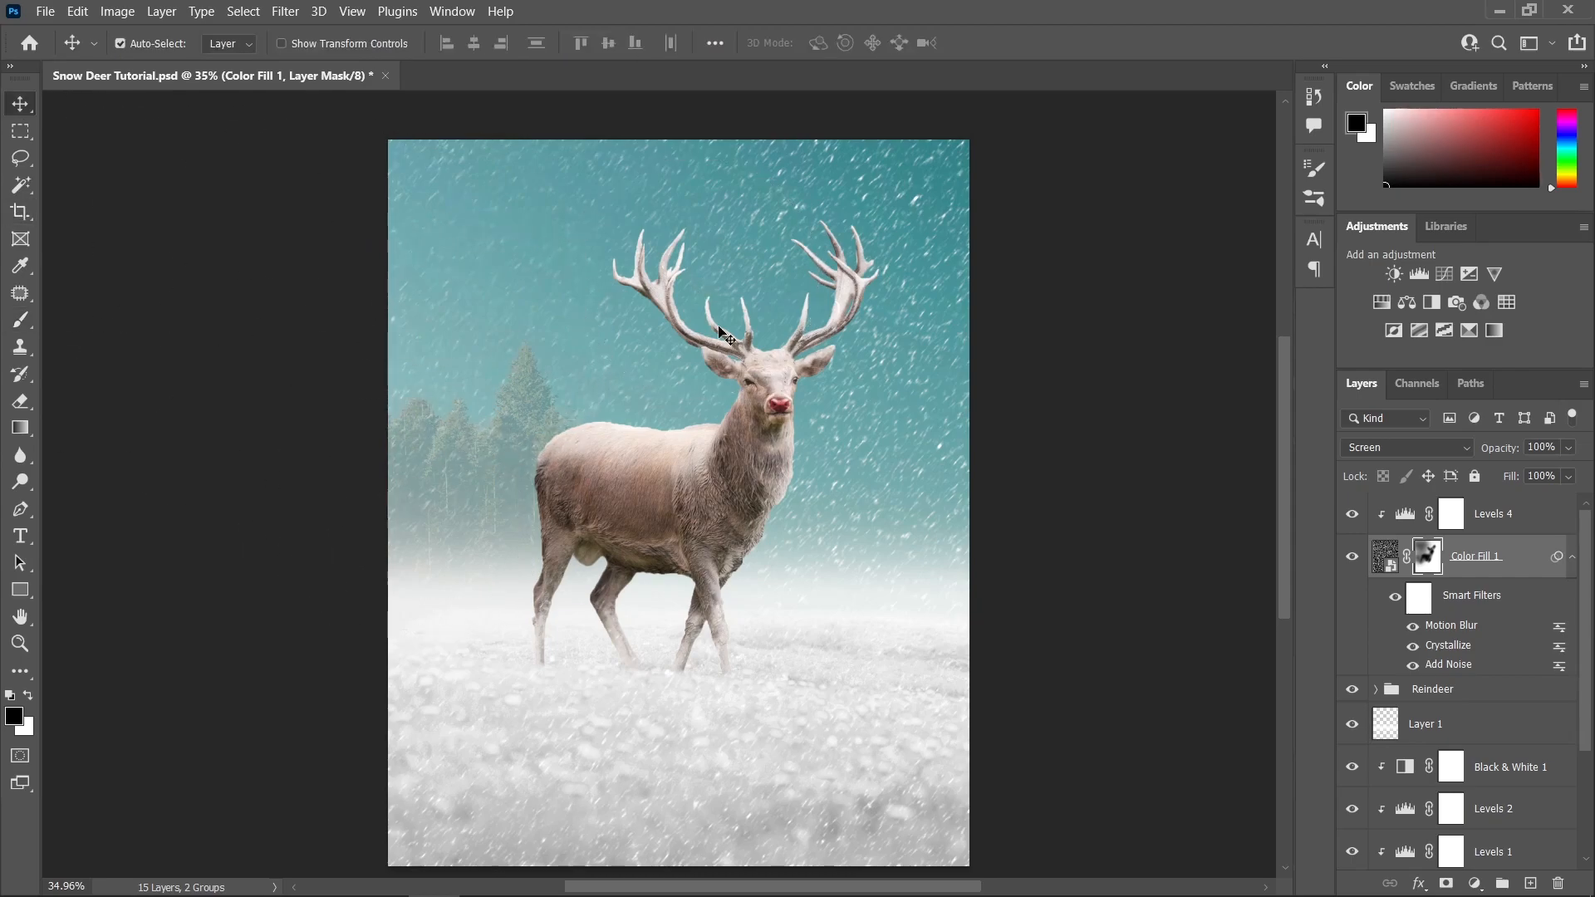
scroll(758, 393, "down", 1)
scroll(758, 393, "up", 1)
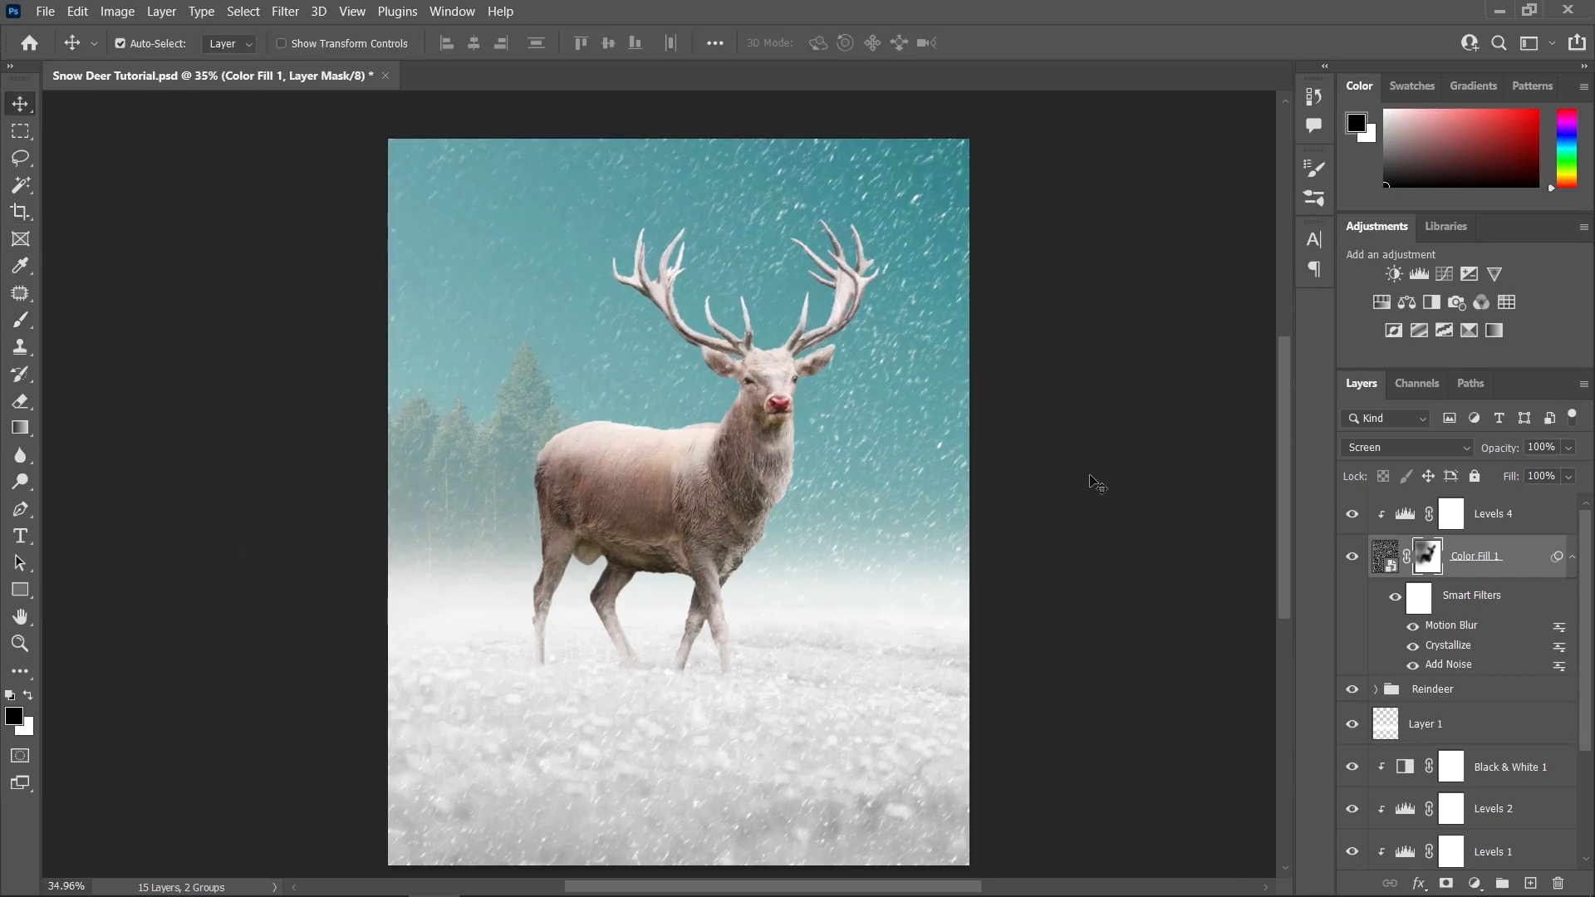
- Select the Levels 4 layer in the deer composite and open snowflakes-1068872.png from the Stock Images folder as a separate document
left_click(1538, 520)
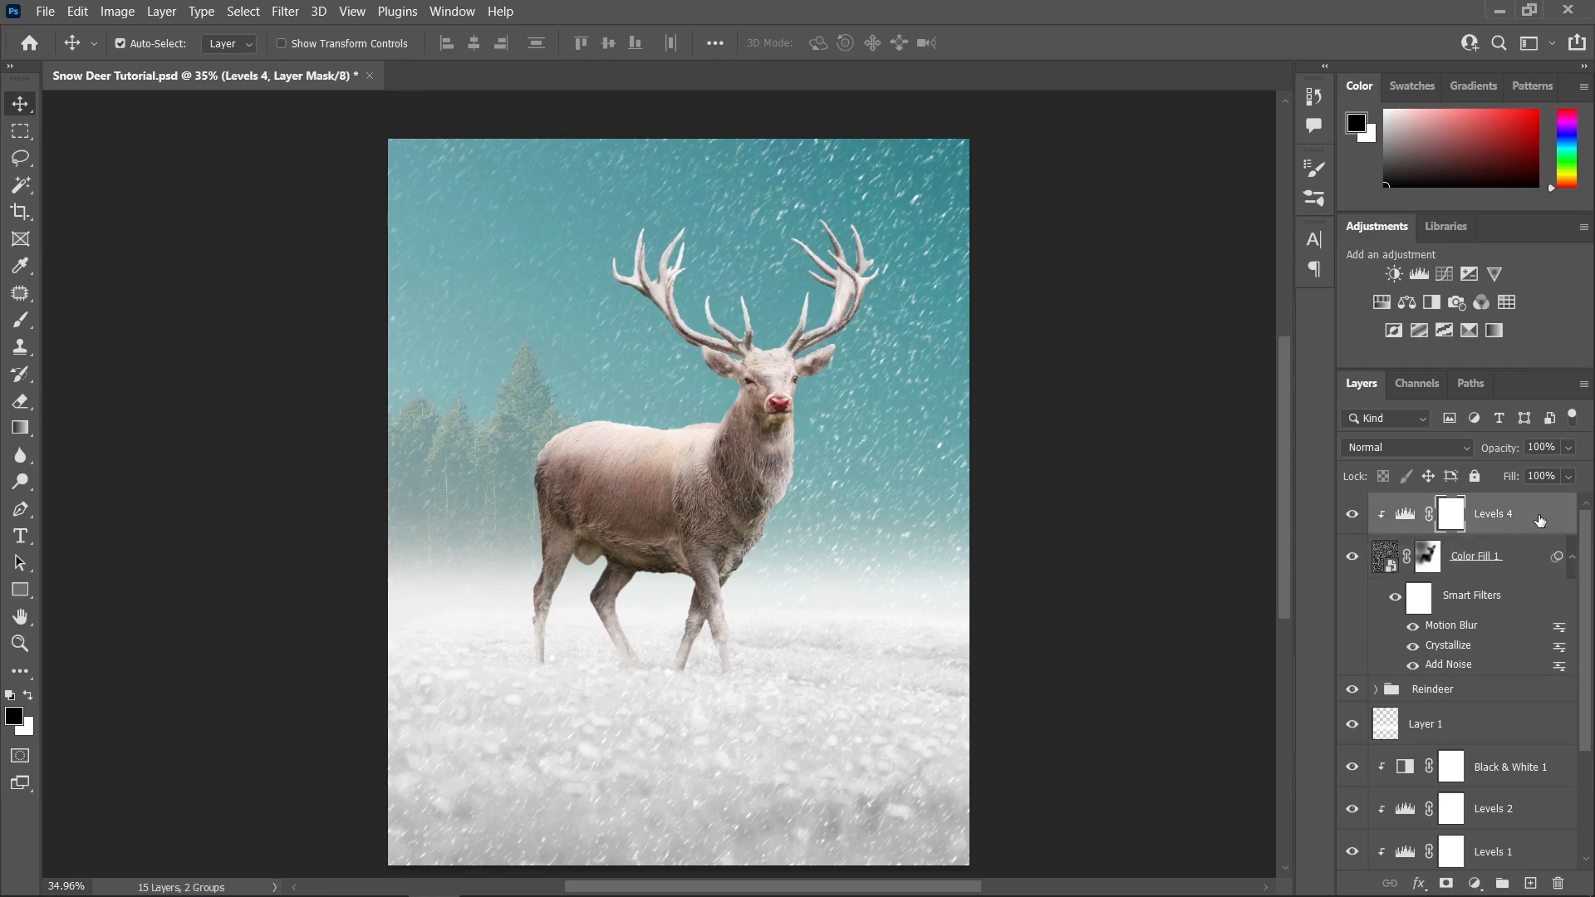
mouse_move(205, 877)
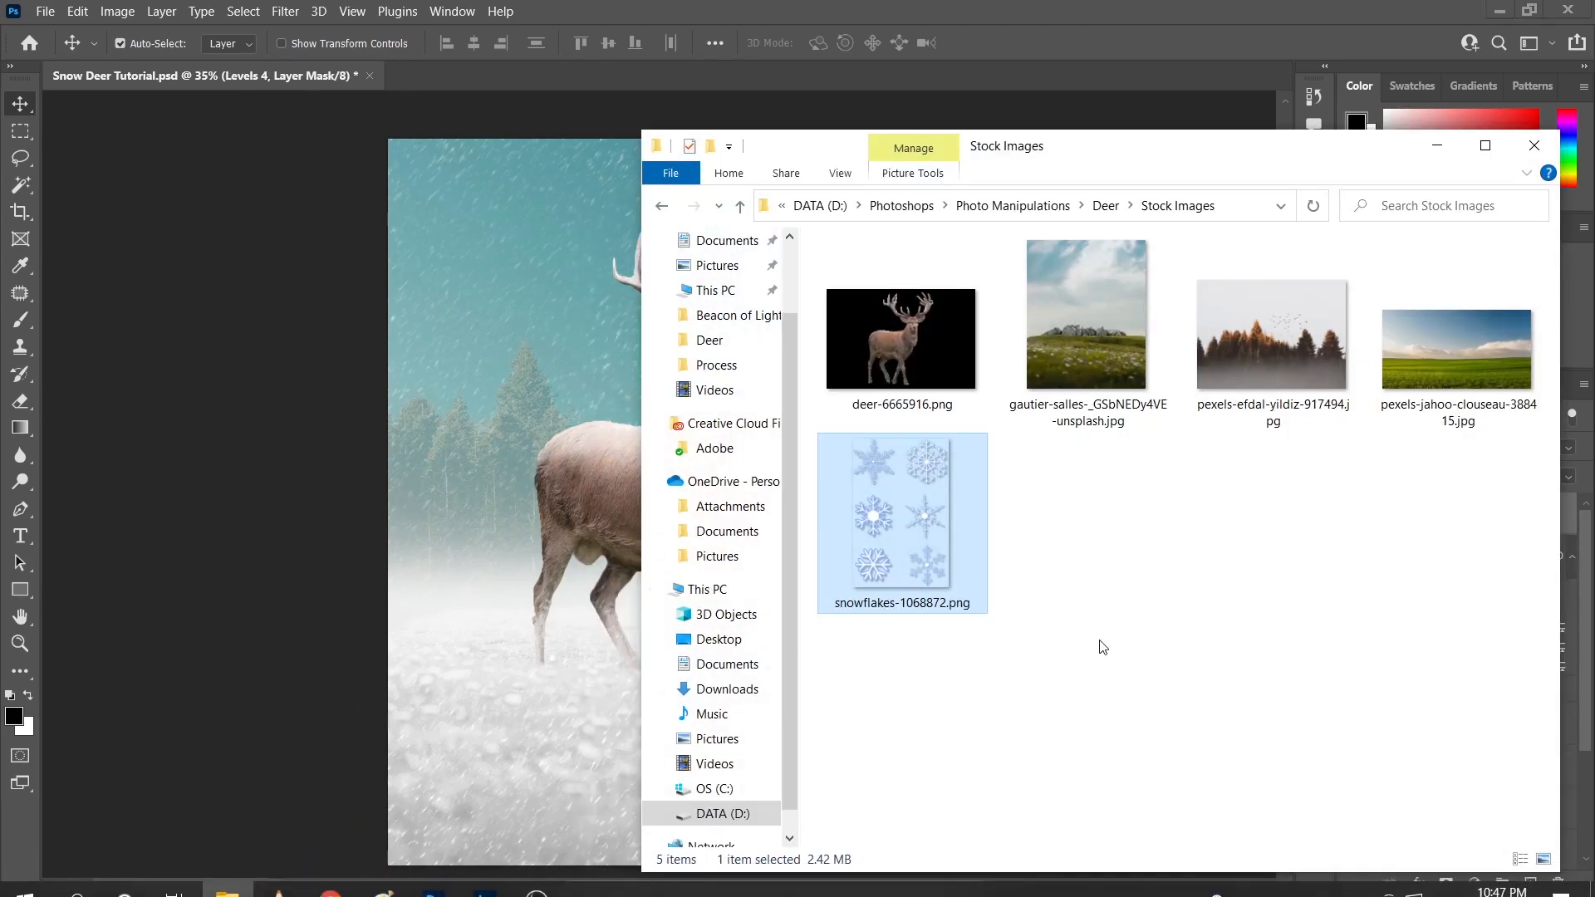
left_click_drag(914, 552, 493, 74)
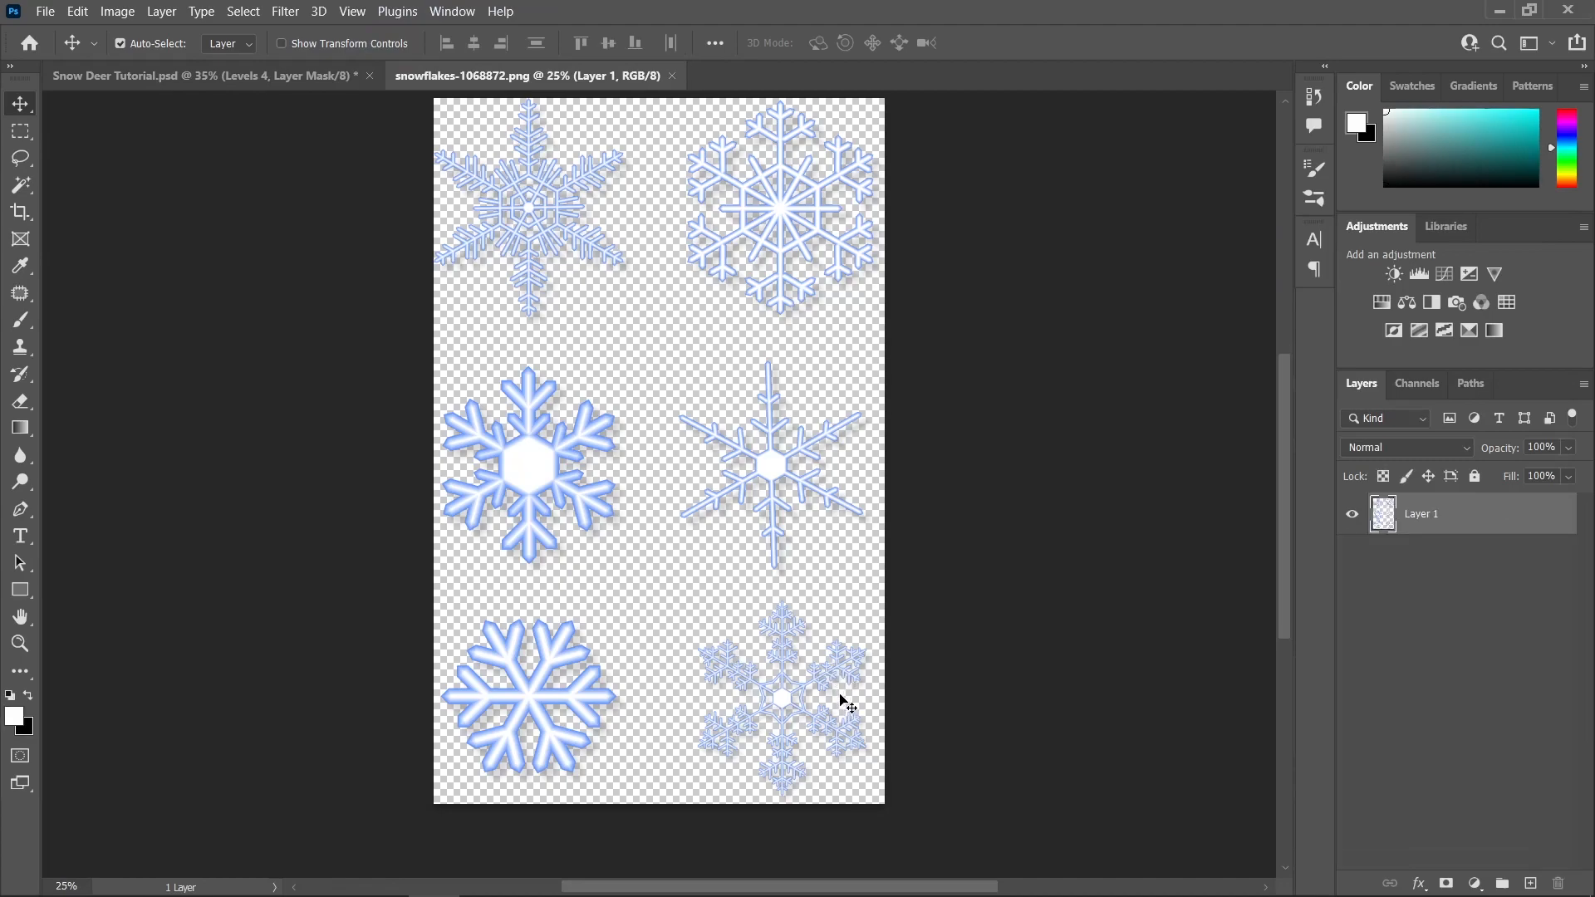
- Lasso the lacy snowflake in the lower-right corner of the snowflake sheet and copy it to a new layer
key("l")
left_click(20, 160)
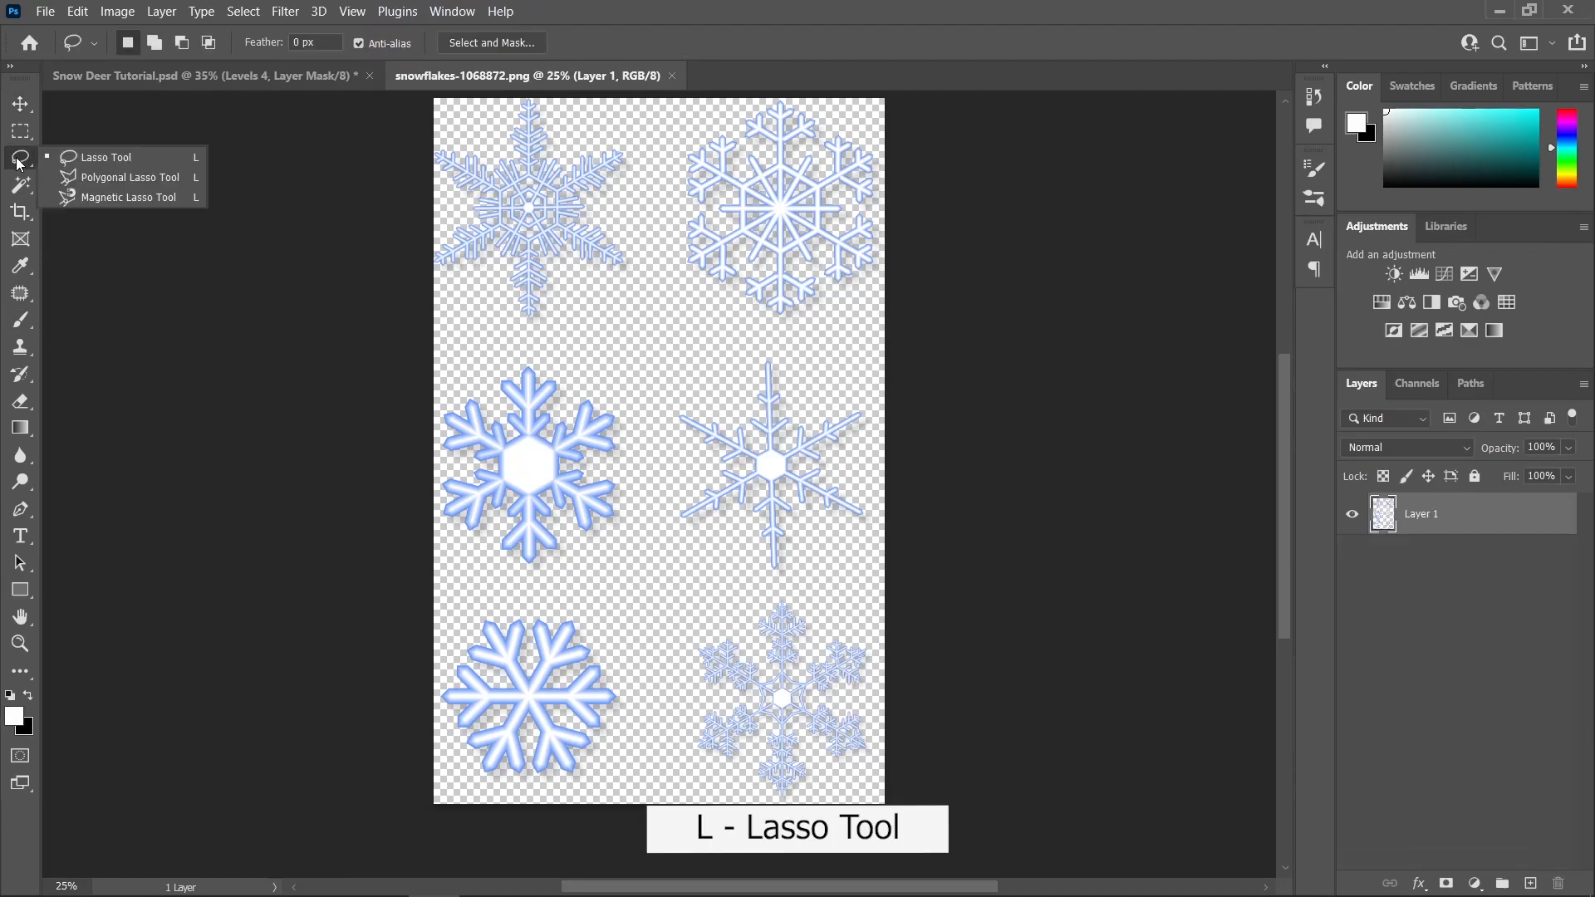
left_click(79, 163)
scroll(841, 530, "down", 1)
scroll(826, 532, "up", 1)
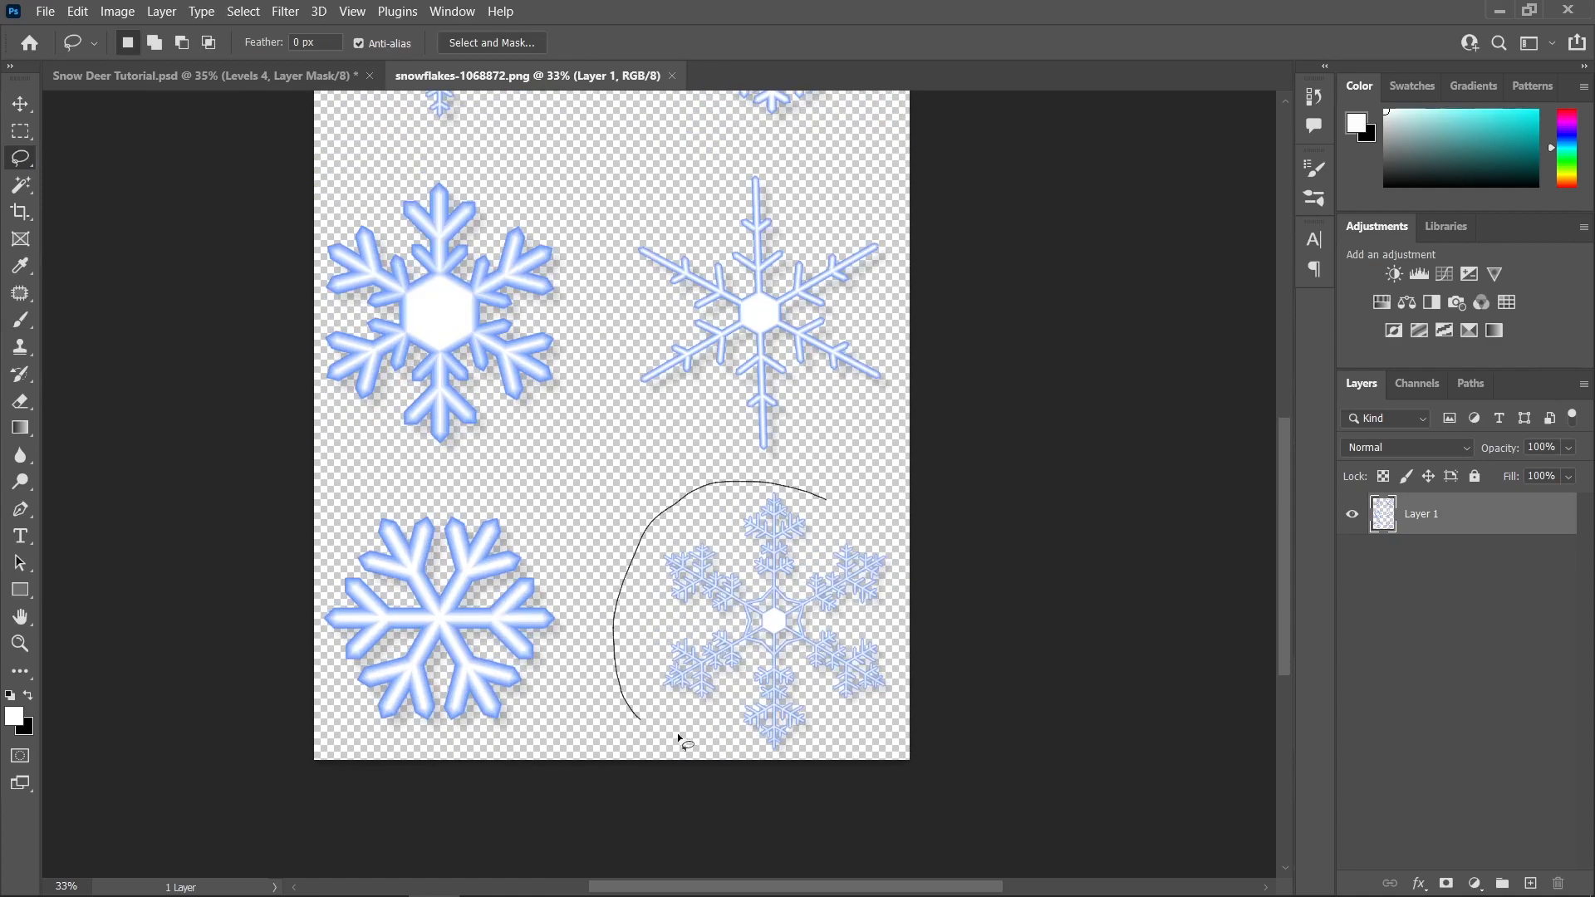
left_click_drag(828, 498, 835, 502)
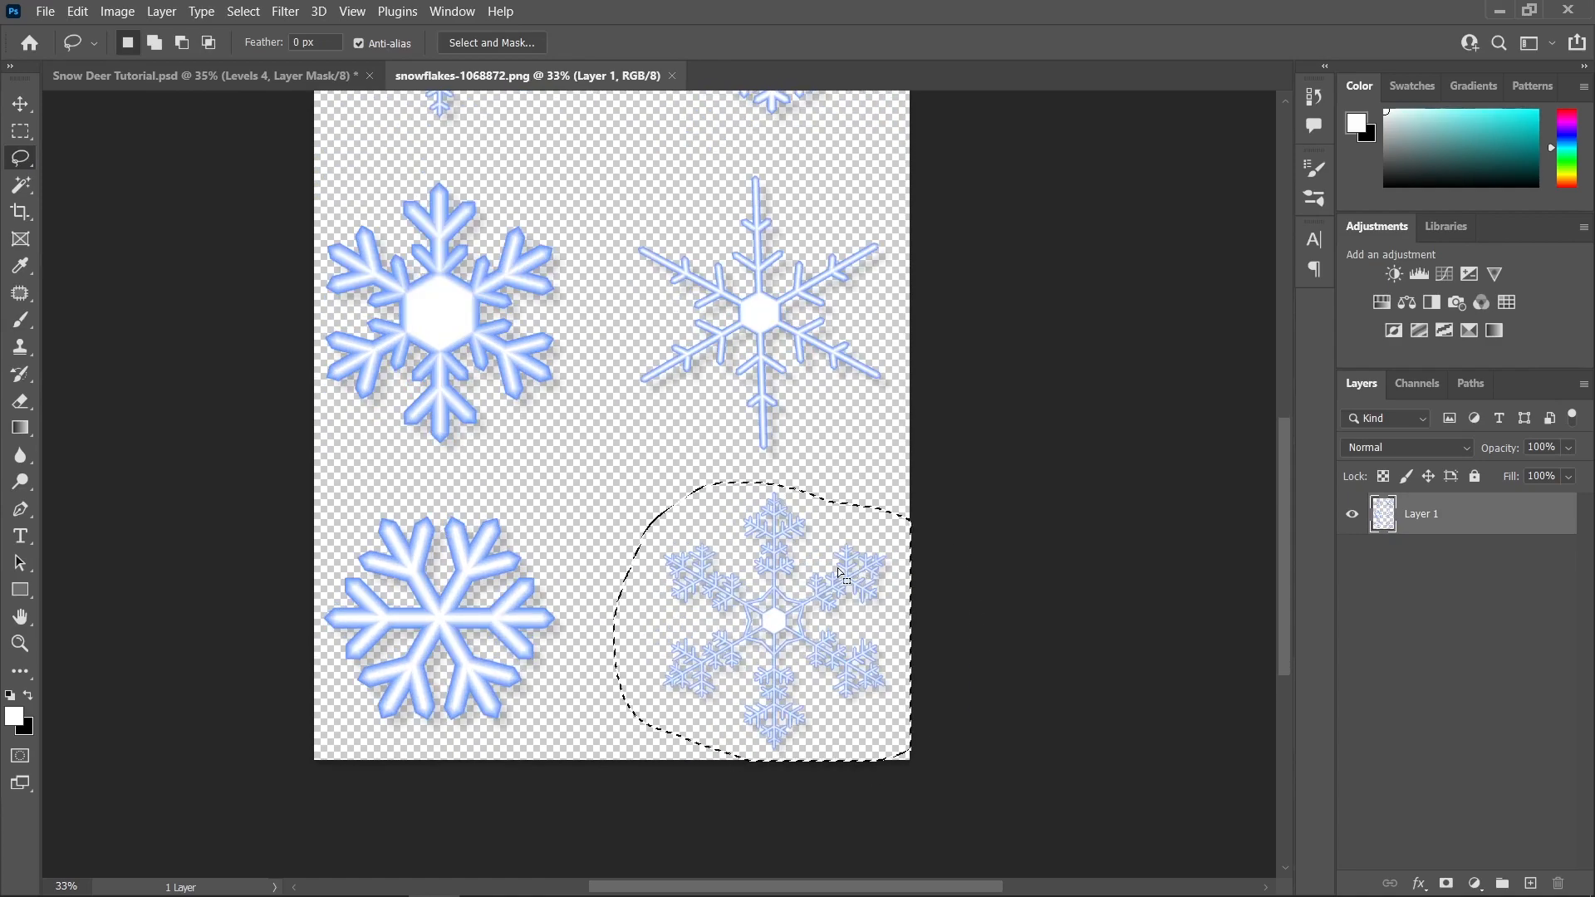
key("ctrl+j")
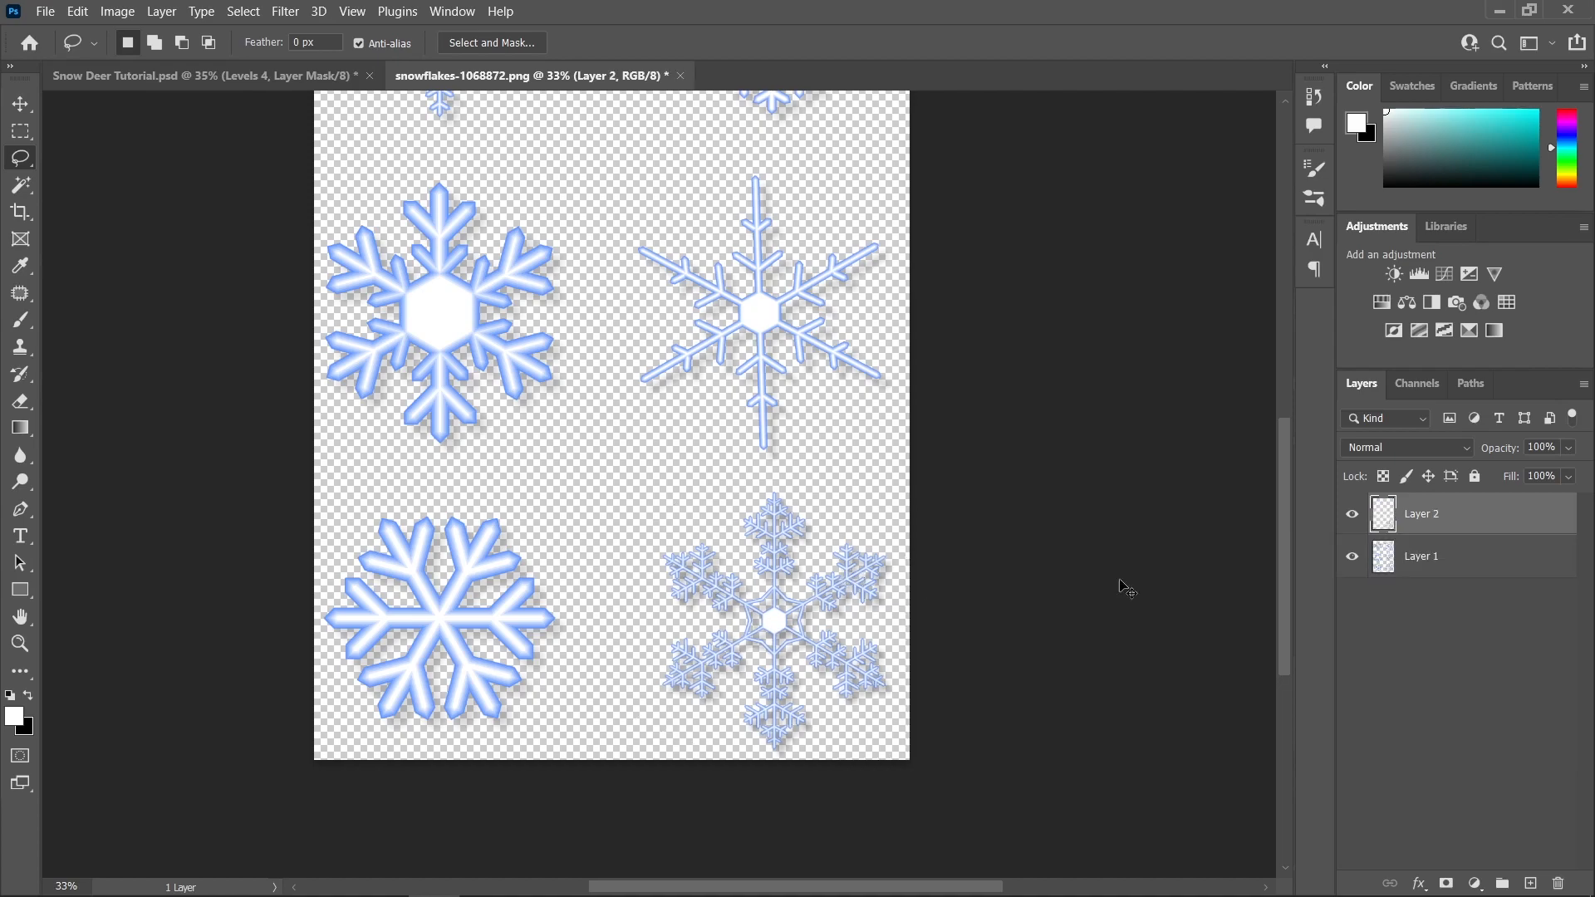
- Convert the copied snowflake layer to a smart object and give it a white (ffffff) Color Overlay in Normal mode
right_click(1460, 513)
left_click(1258, 311)
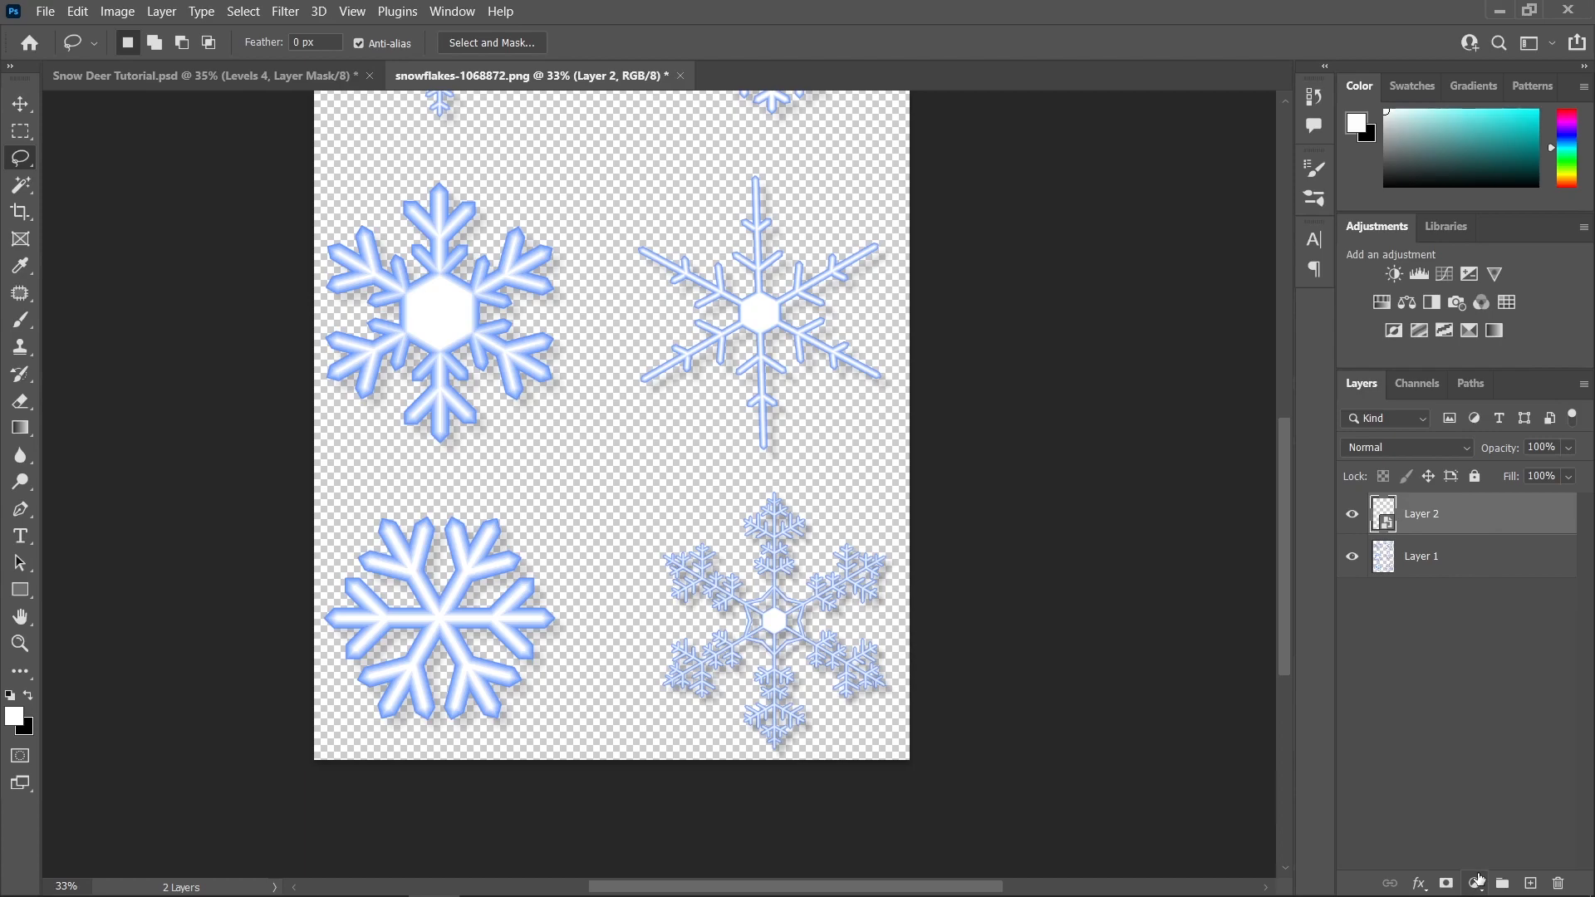
left_click(1420, 885)
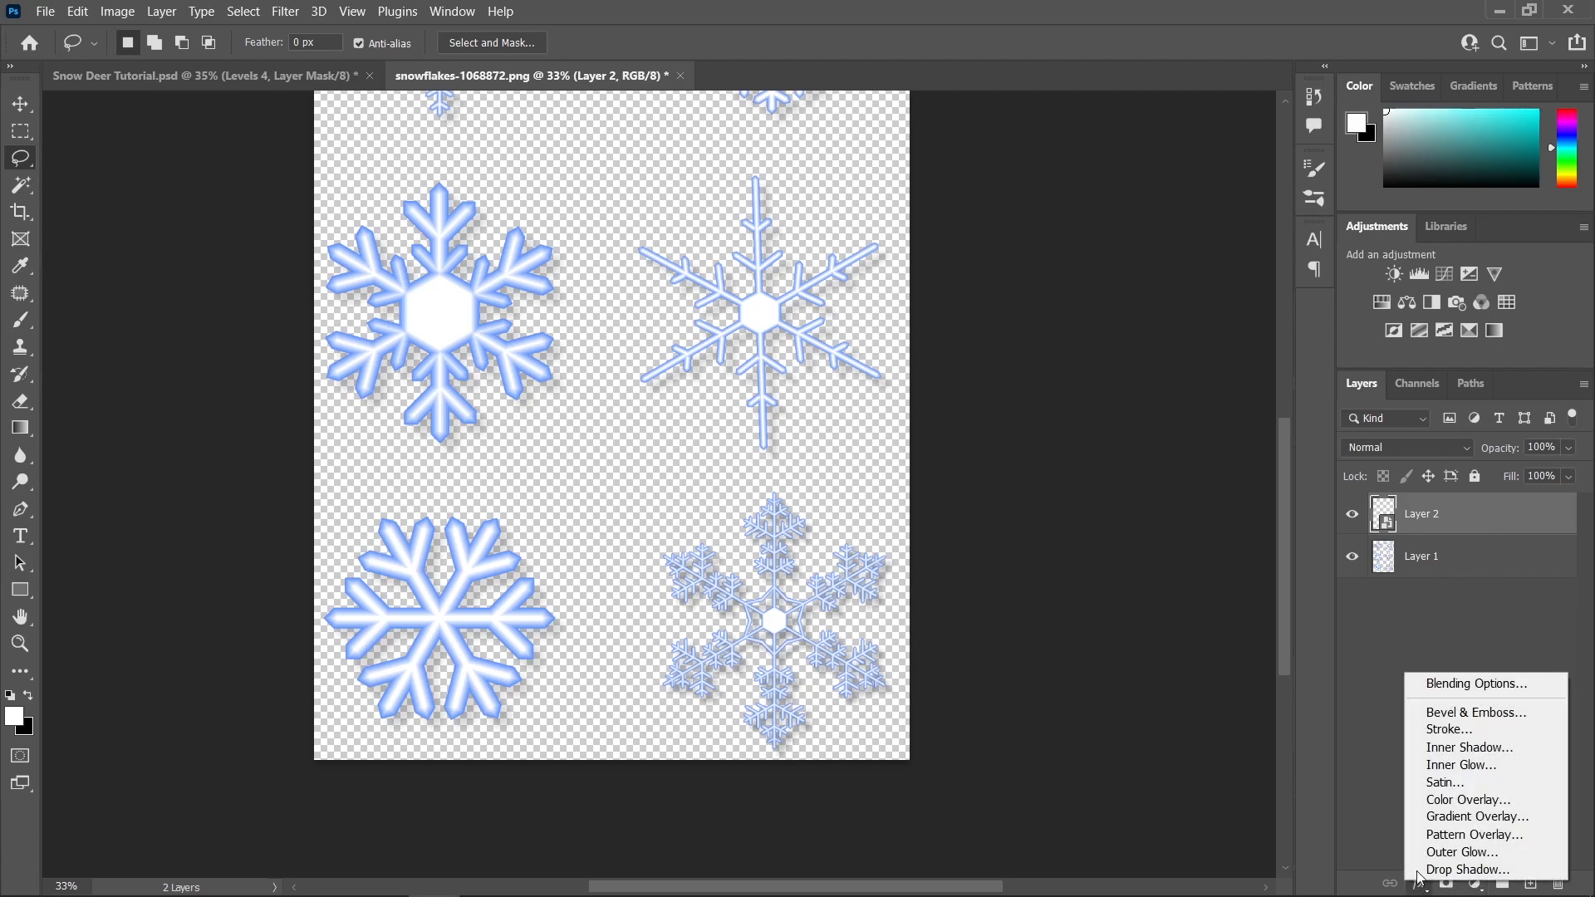
left_click(1473, 685)
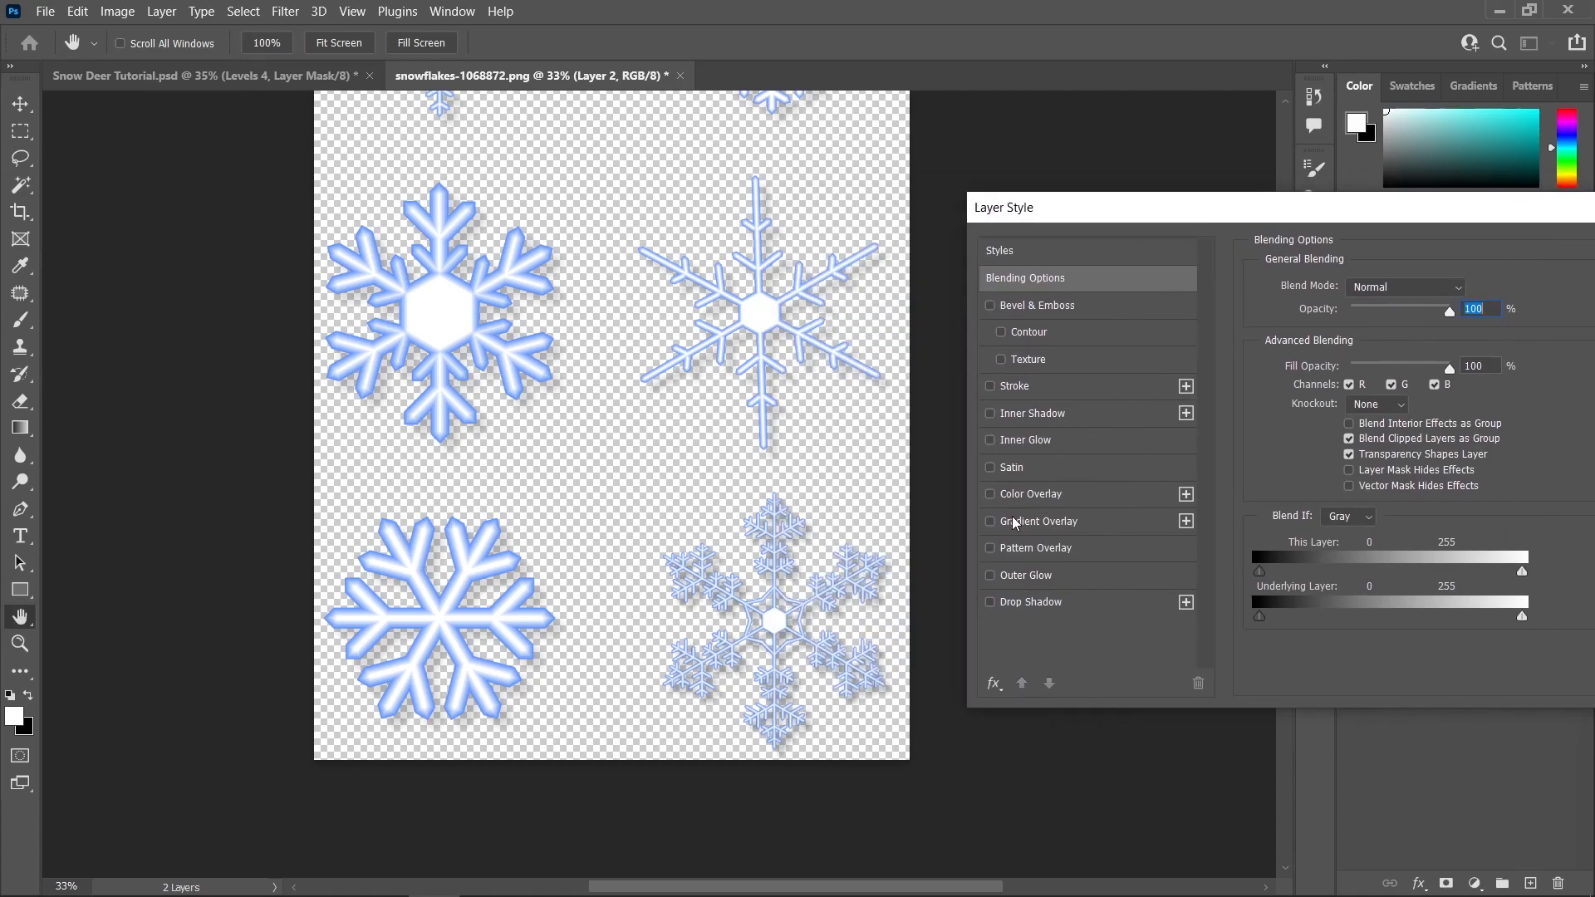
left_click(1013, 497)
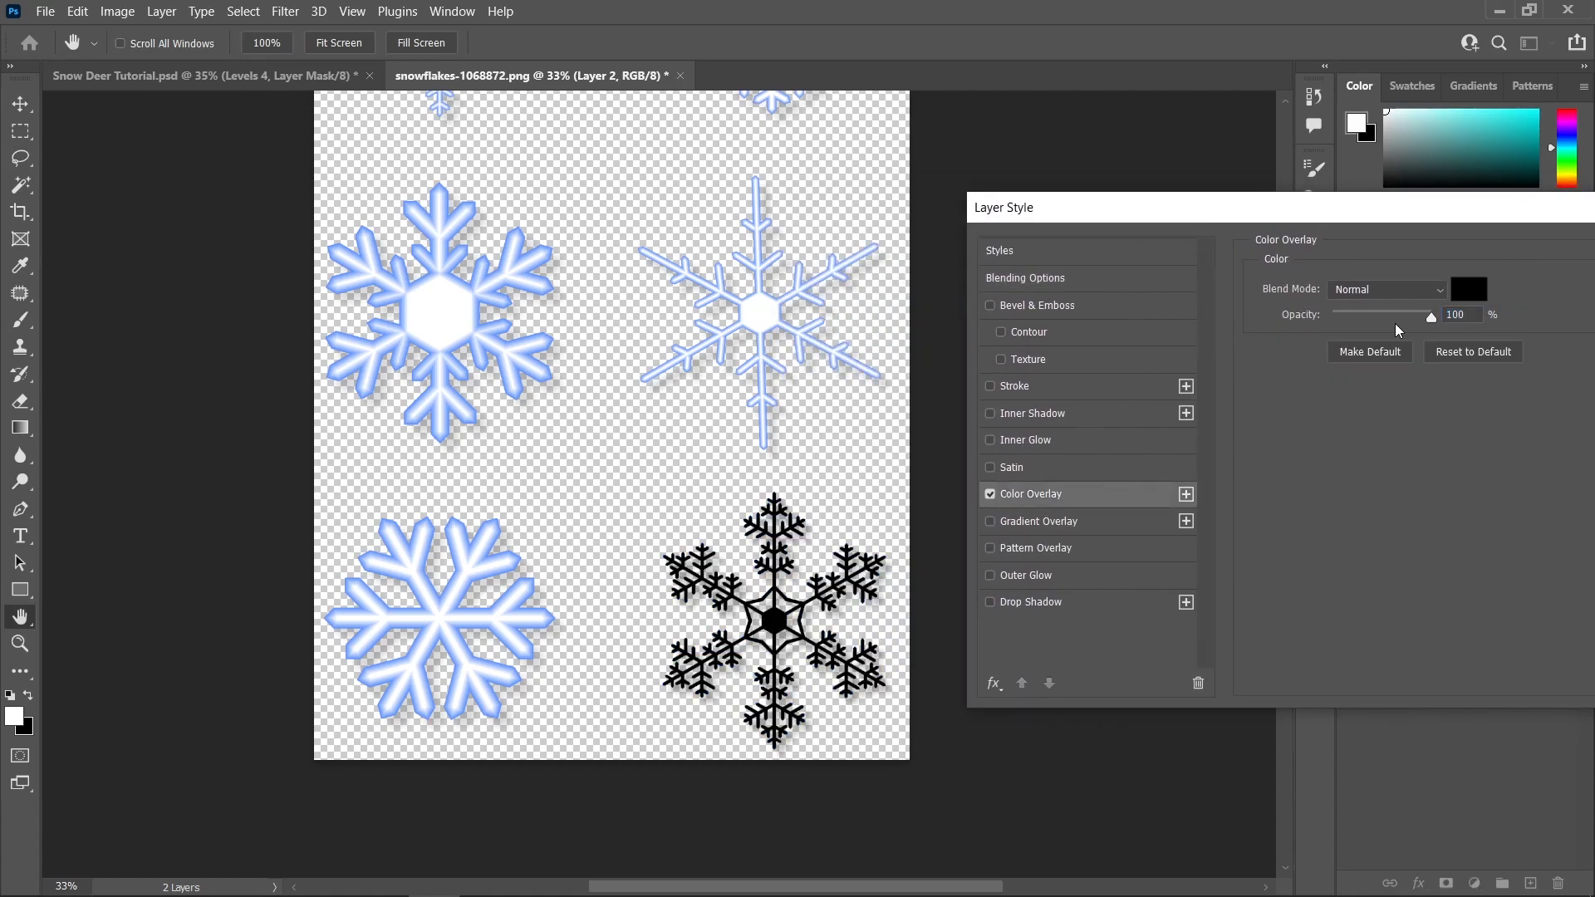
left_click(1473, 293)
left_click_drag(1058, 467, 1000, 390)
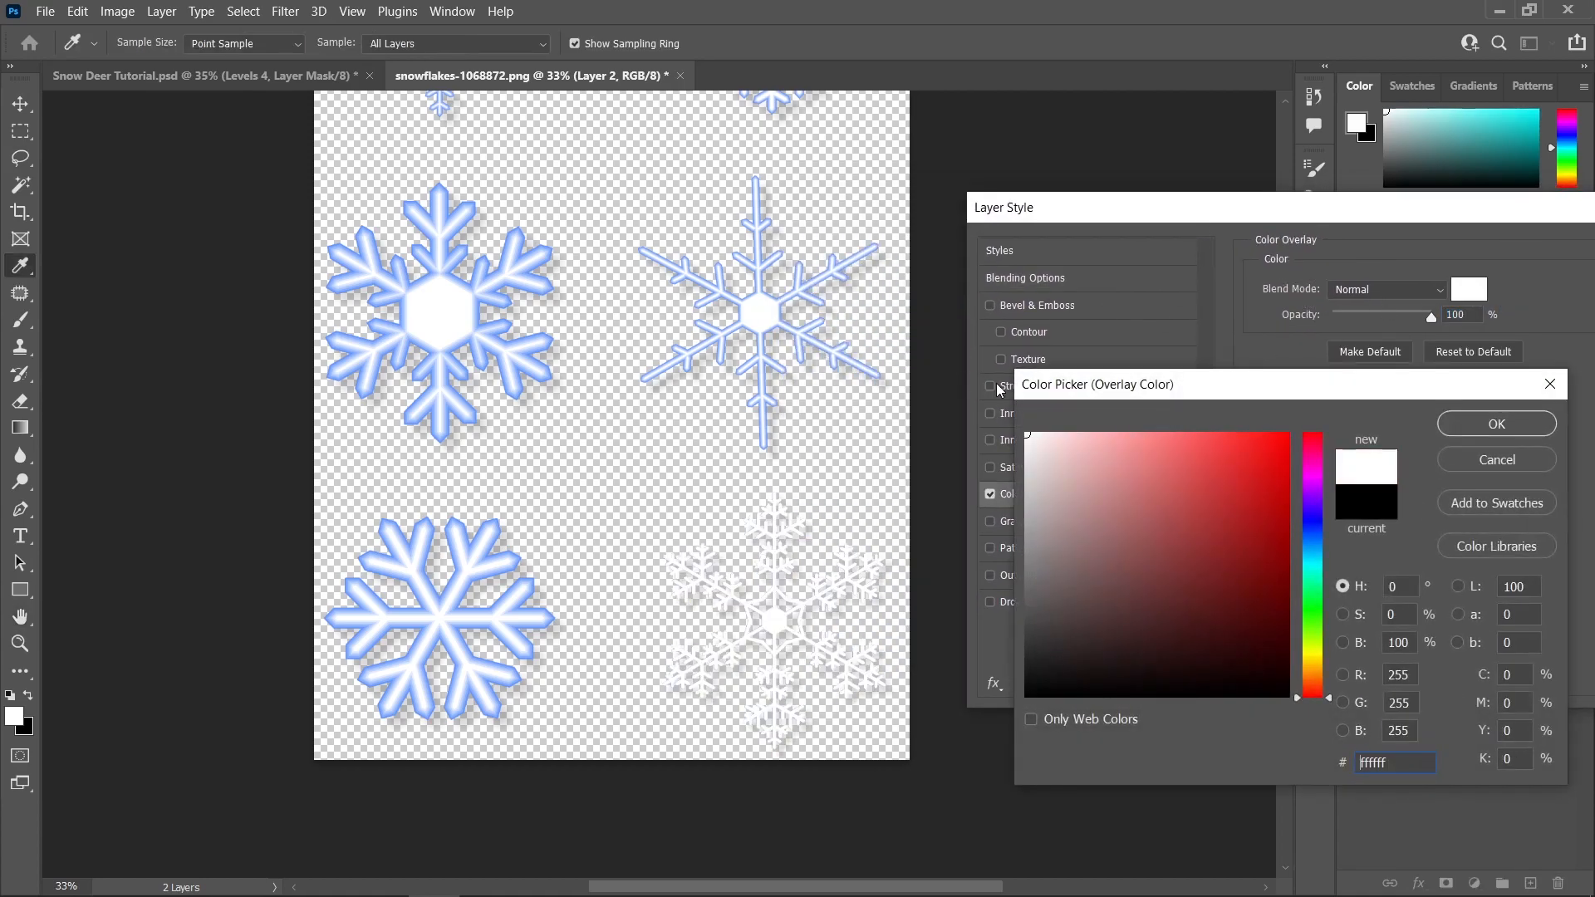
left_click(1496, 422)
left_click_drag(1481, 210, 1160, 217)
left_click(1381, 257)
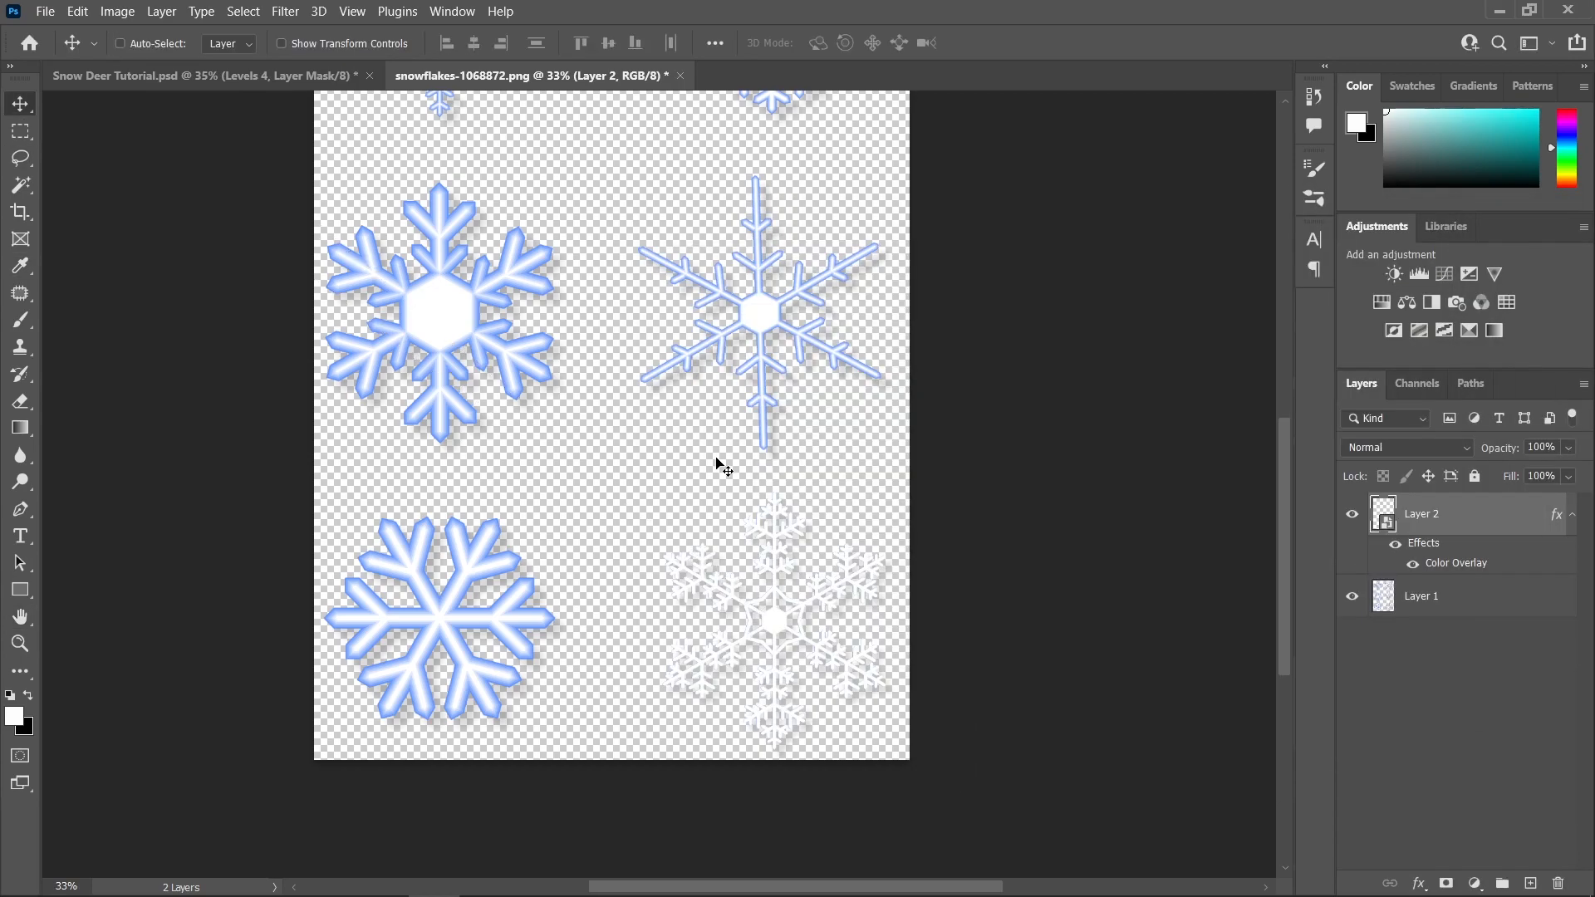
- Bring the white snowflake into Snow Deer Tutorial.psd, place it by the right edge in front of the deer and rotate it slightly
left_click_drag(769, 627, 879, 637)
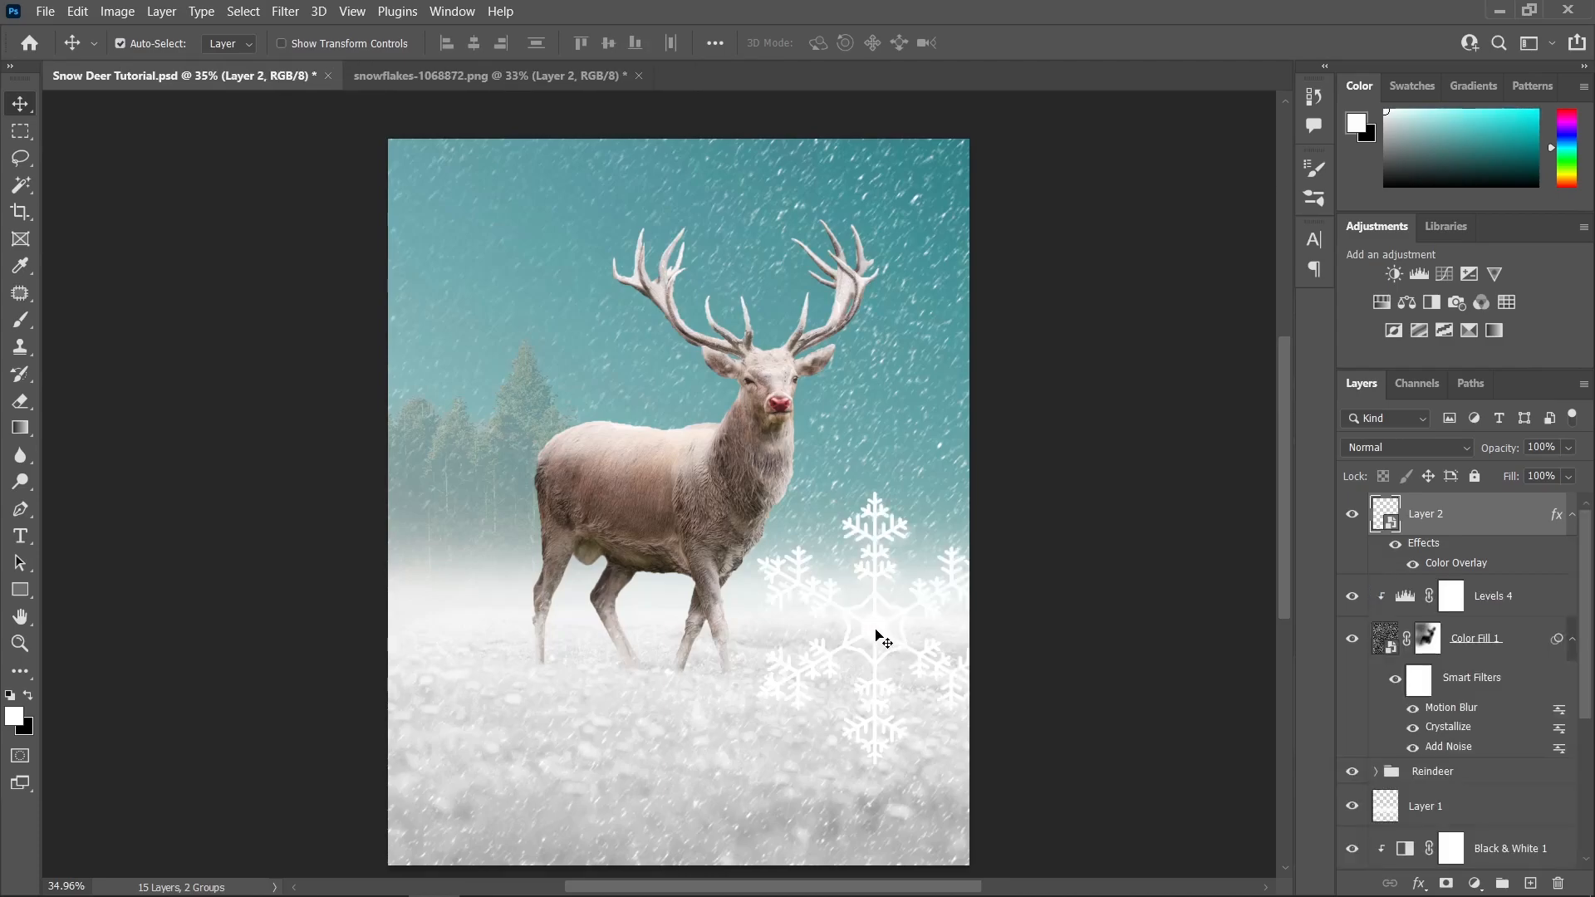
scroll(880, 638, "down", 1)
left_click_drag(872, 585, 904, 560)
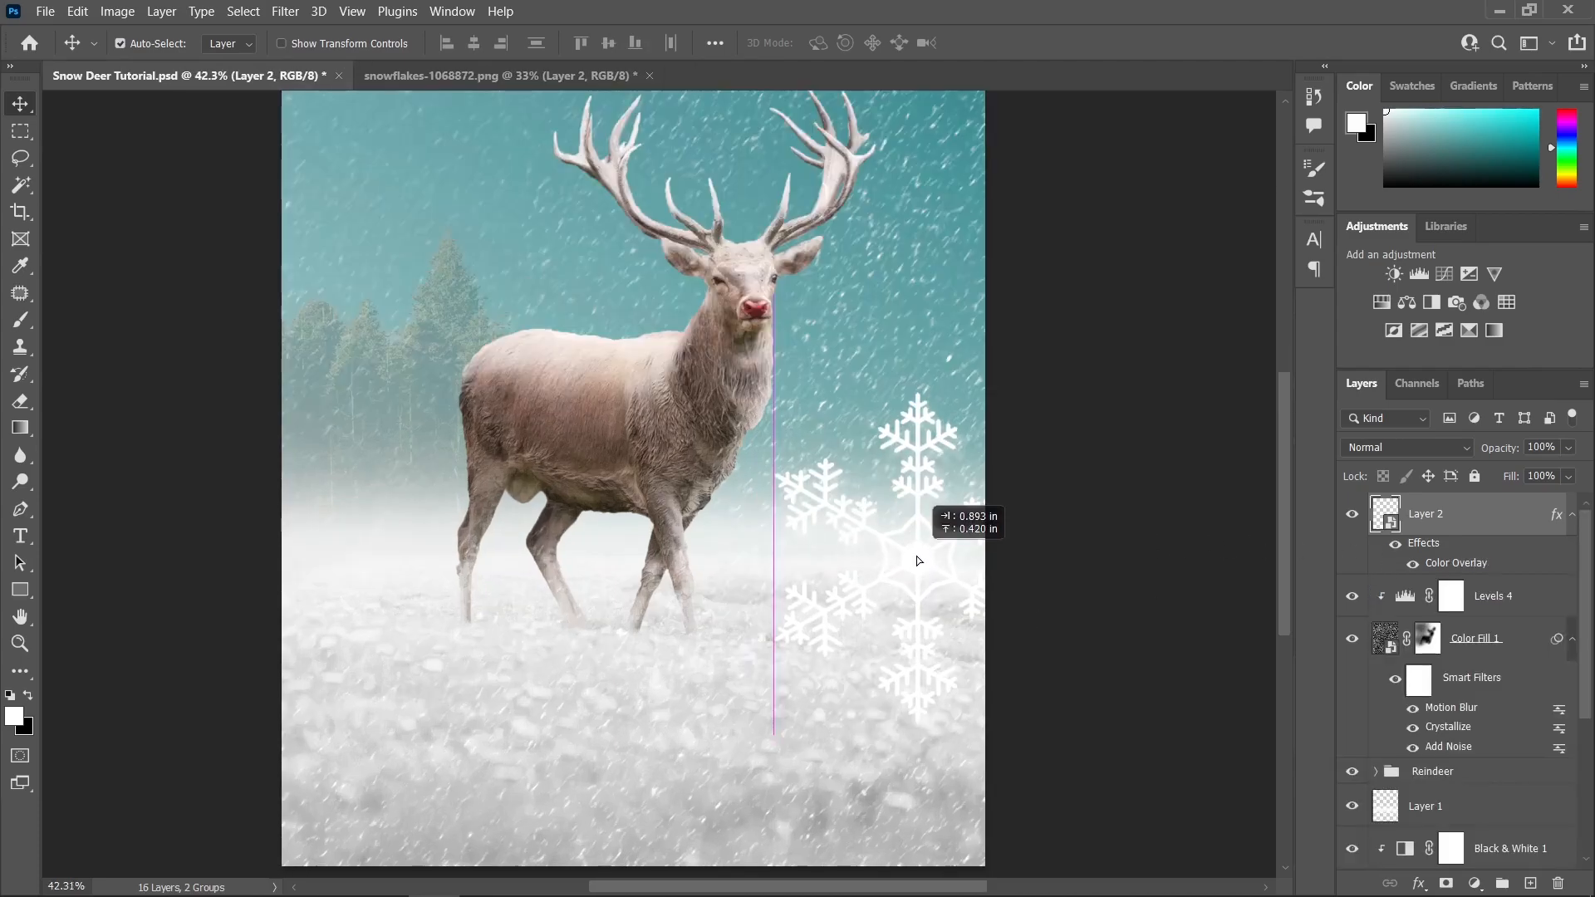
key("ctrl+t")
left_click_drag(950, 310, 1052, 353)
key("Return")
scroll(806, 542, "down", 1)
scroll(808, 543, "down", 2)
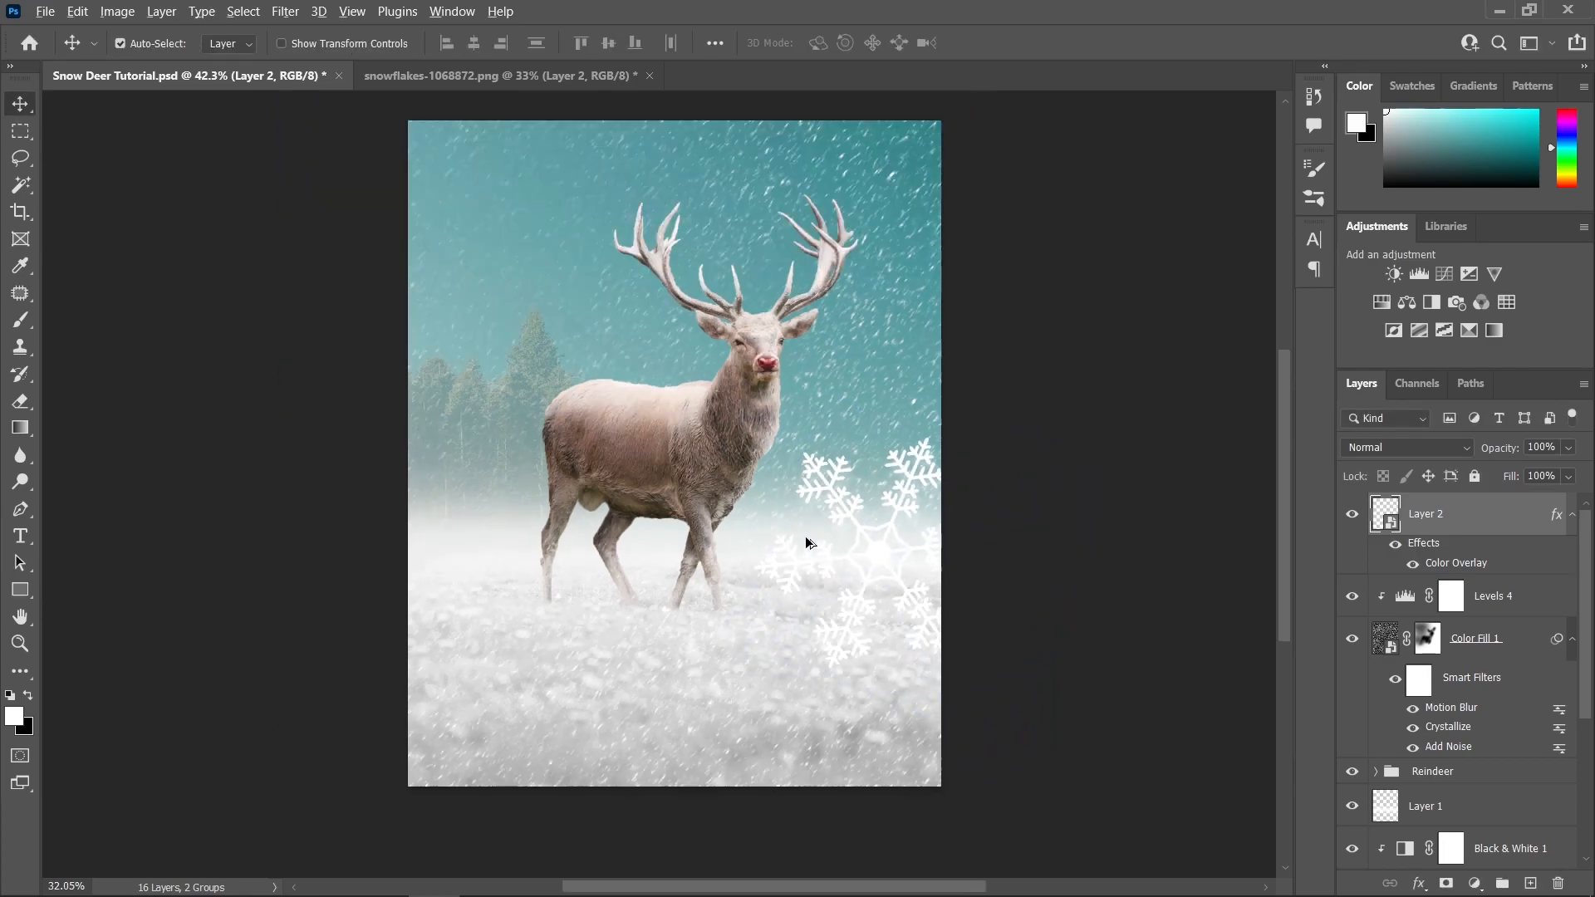
scroll(808, 542, "up", 1)
scroll(929, 570, "down", 1)
scroll(843, 535, "up", 1)
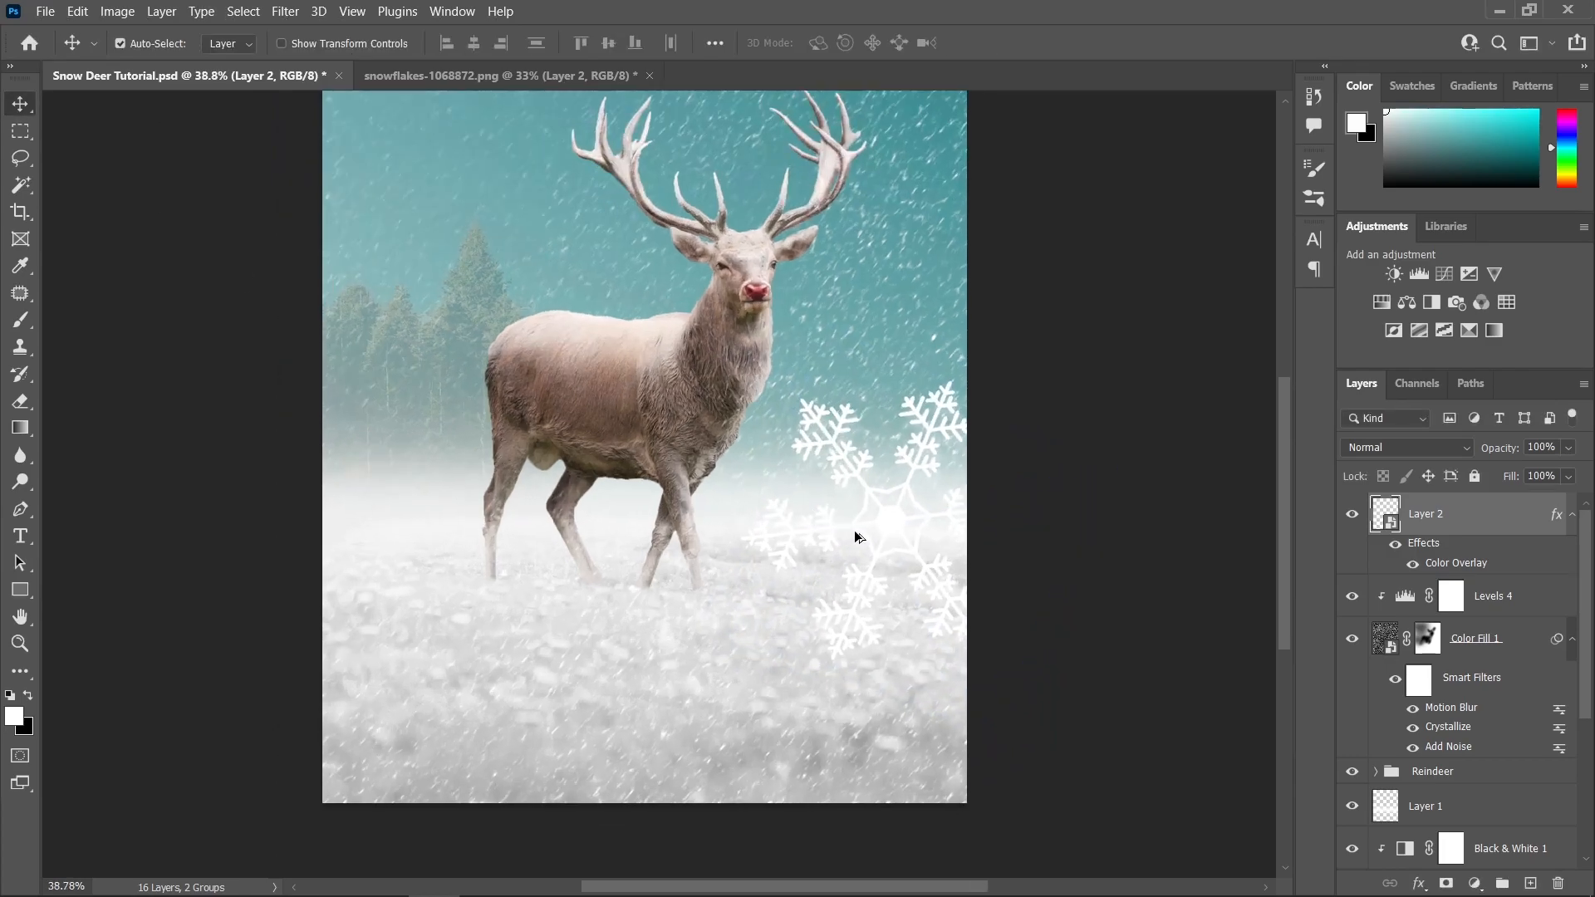
- Duplicate the snowflake twice, then shrink the second copy and place it in the photo's lower-right corner
left_click_drag(895, 529, 781, 596)
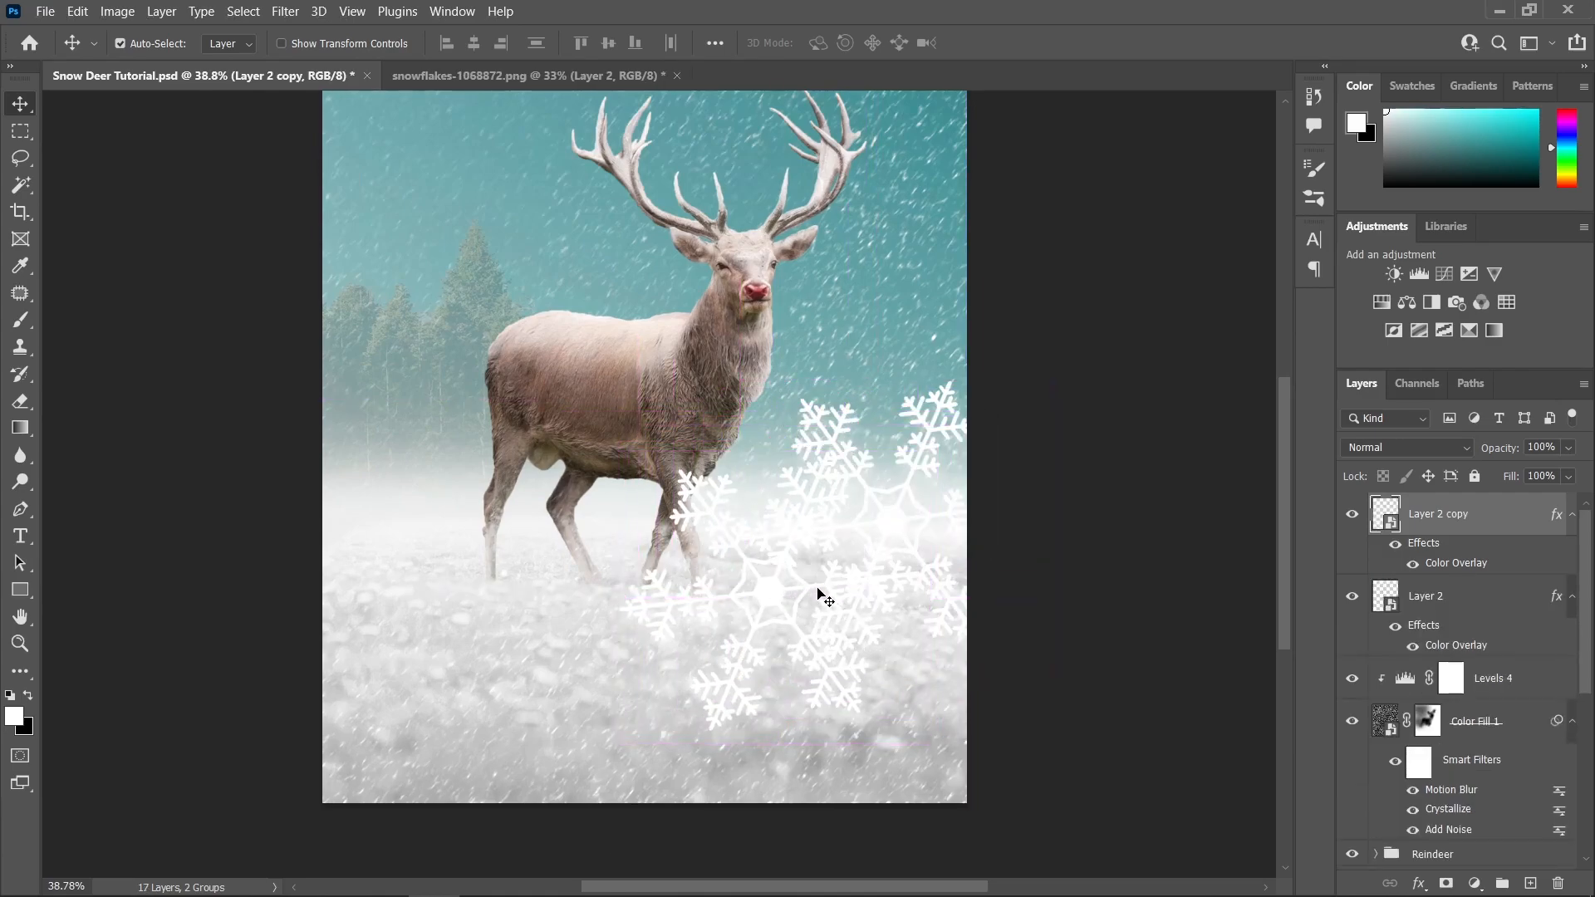
key("ctrl+j")
left_click_drag(776, 598, 905, 651)
key("ctrl+t")
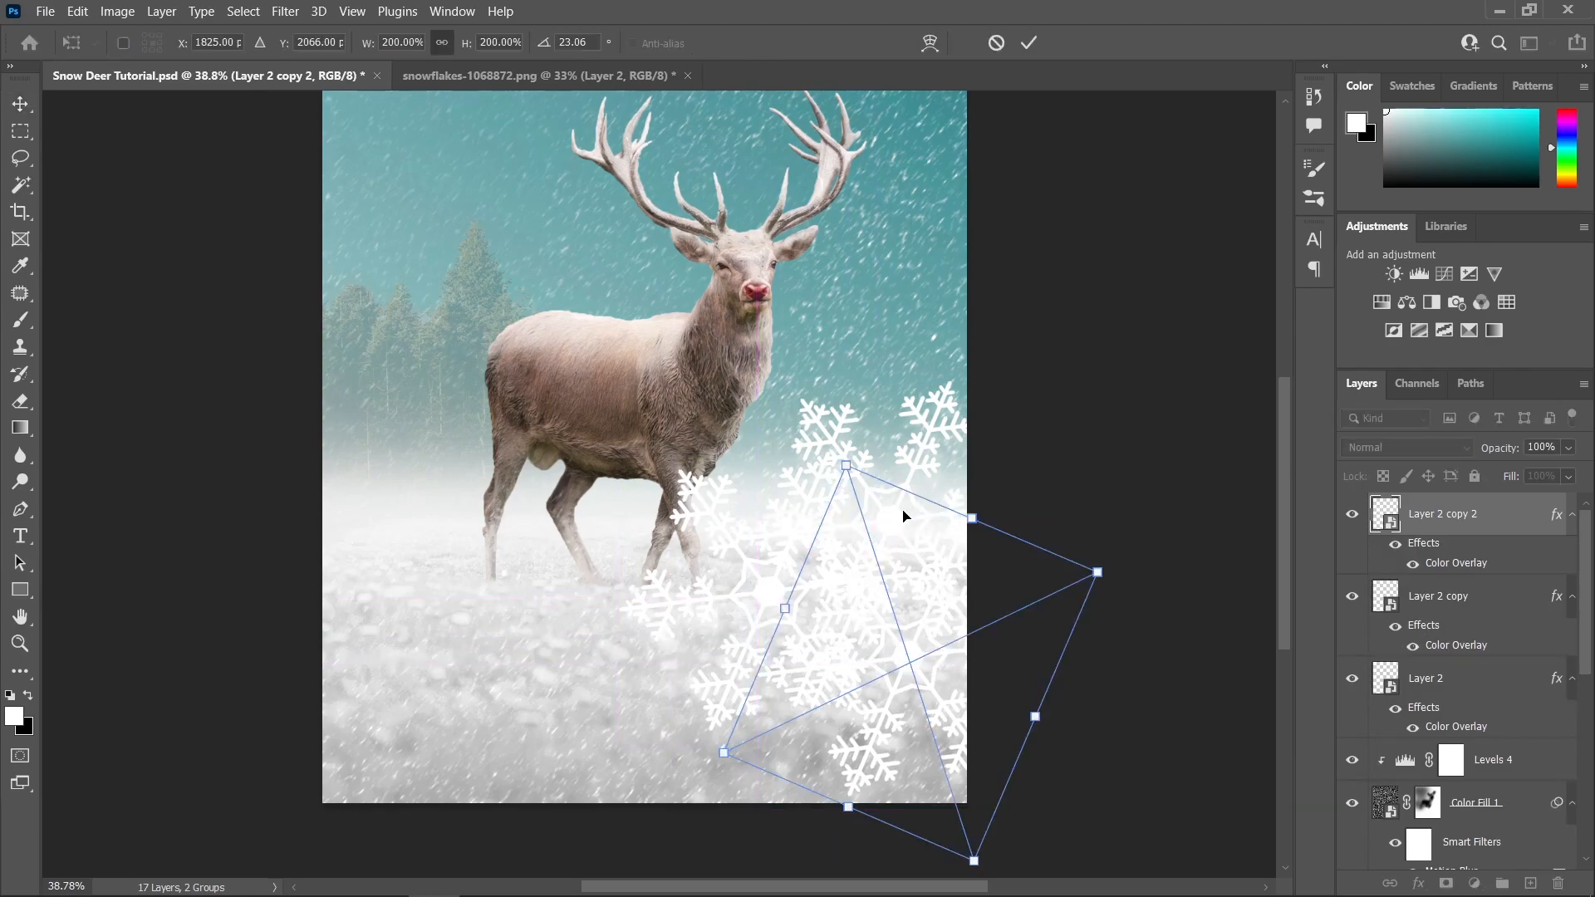
left_click_drag(972, 518, 901, 683)
left_click(23, 109)
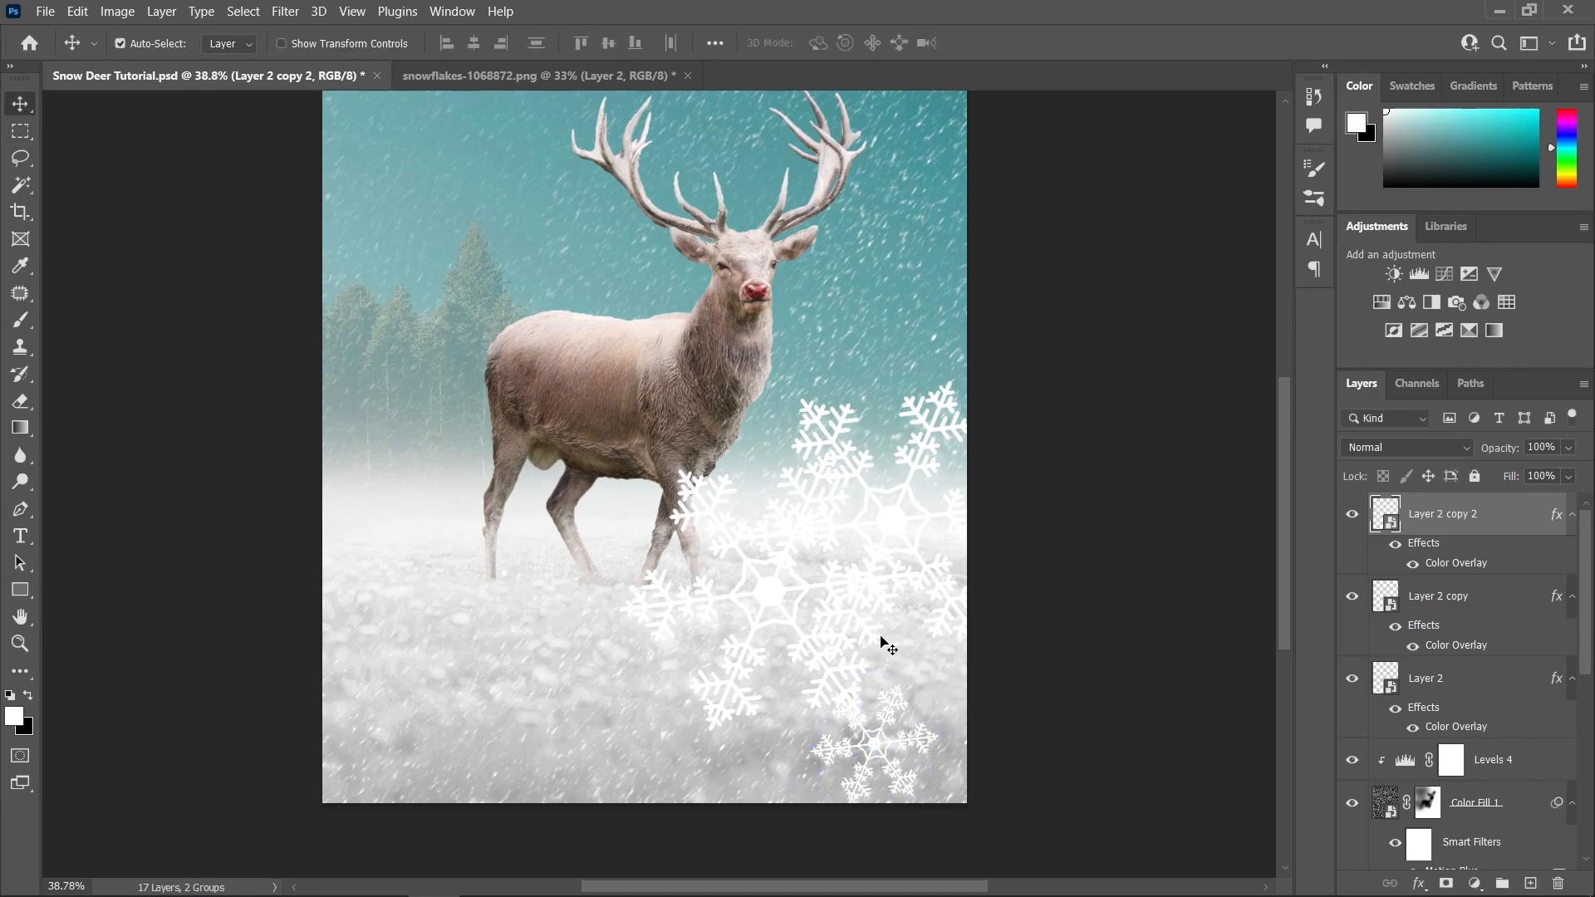
- Scale down the snowflake copy below the deer's front legs and add another duplicate of the original Layer 2 snowflake
left_click(773, 592)
key("ctrl+t")
left_click_drag(827, 472, 732, 611)
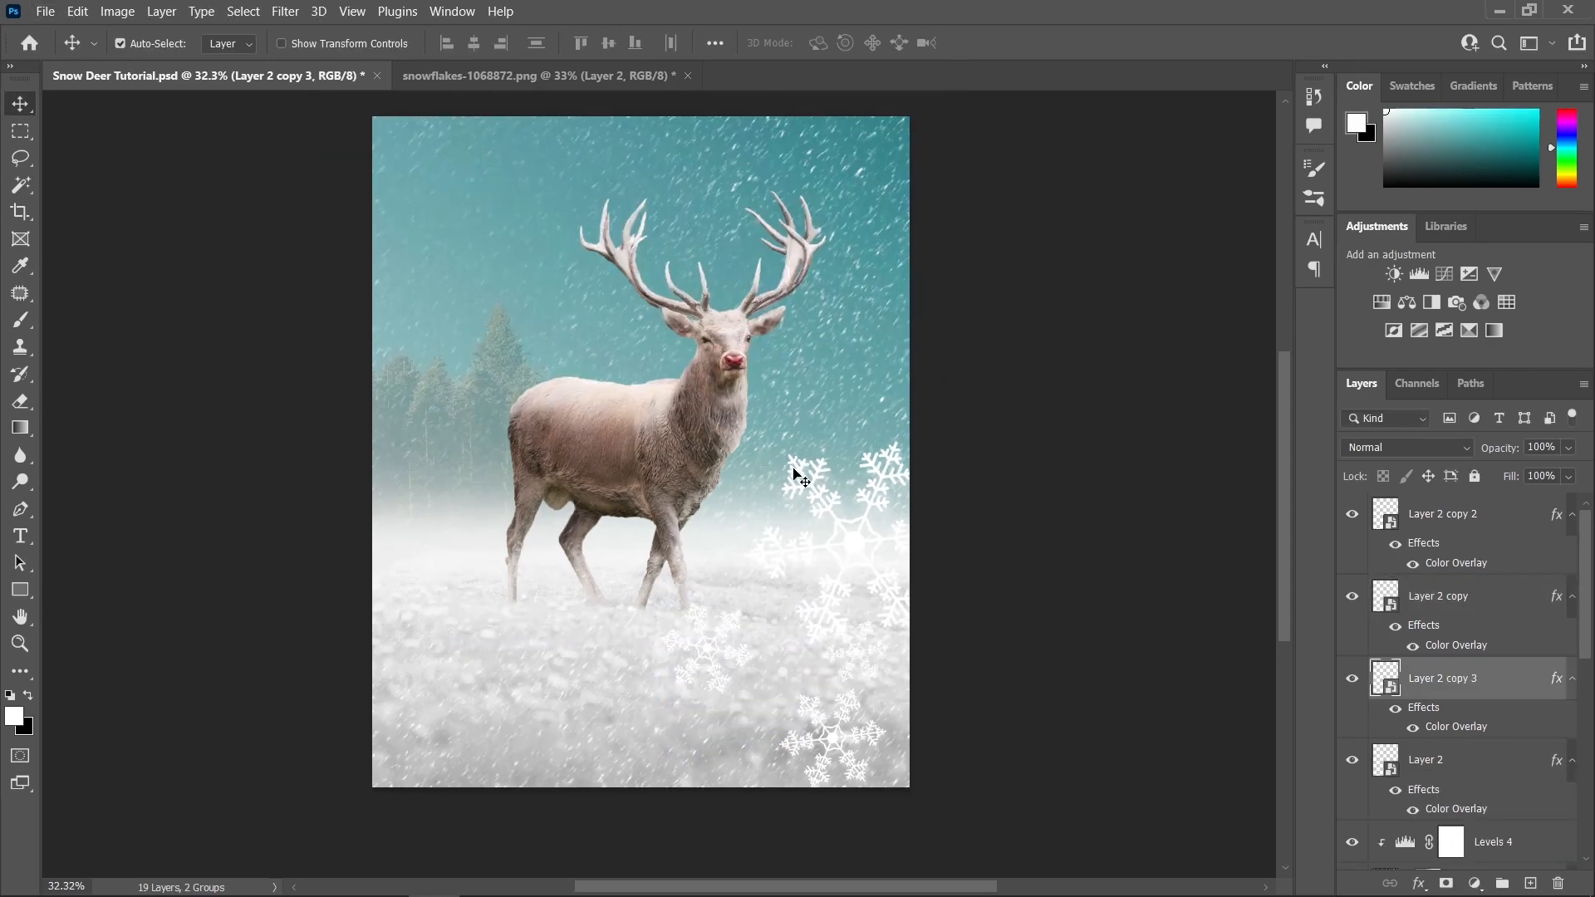
- Group the four snowflake layers, Layer 2, Layer 2 copy, Layer 2 copy 2 and Layer 2 copy 3
left_click(1472, 766, "ctrl")
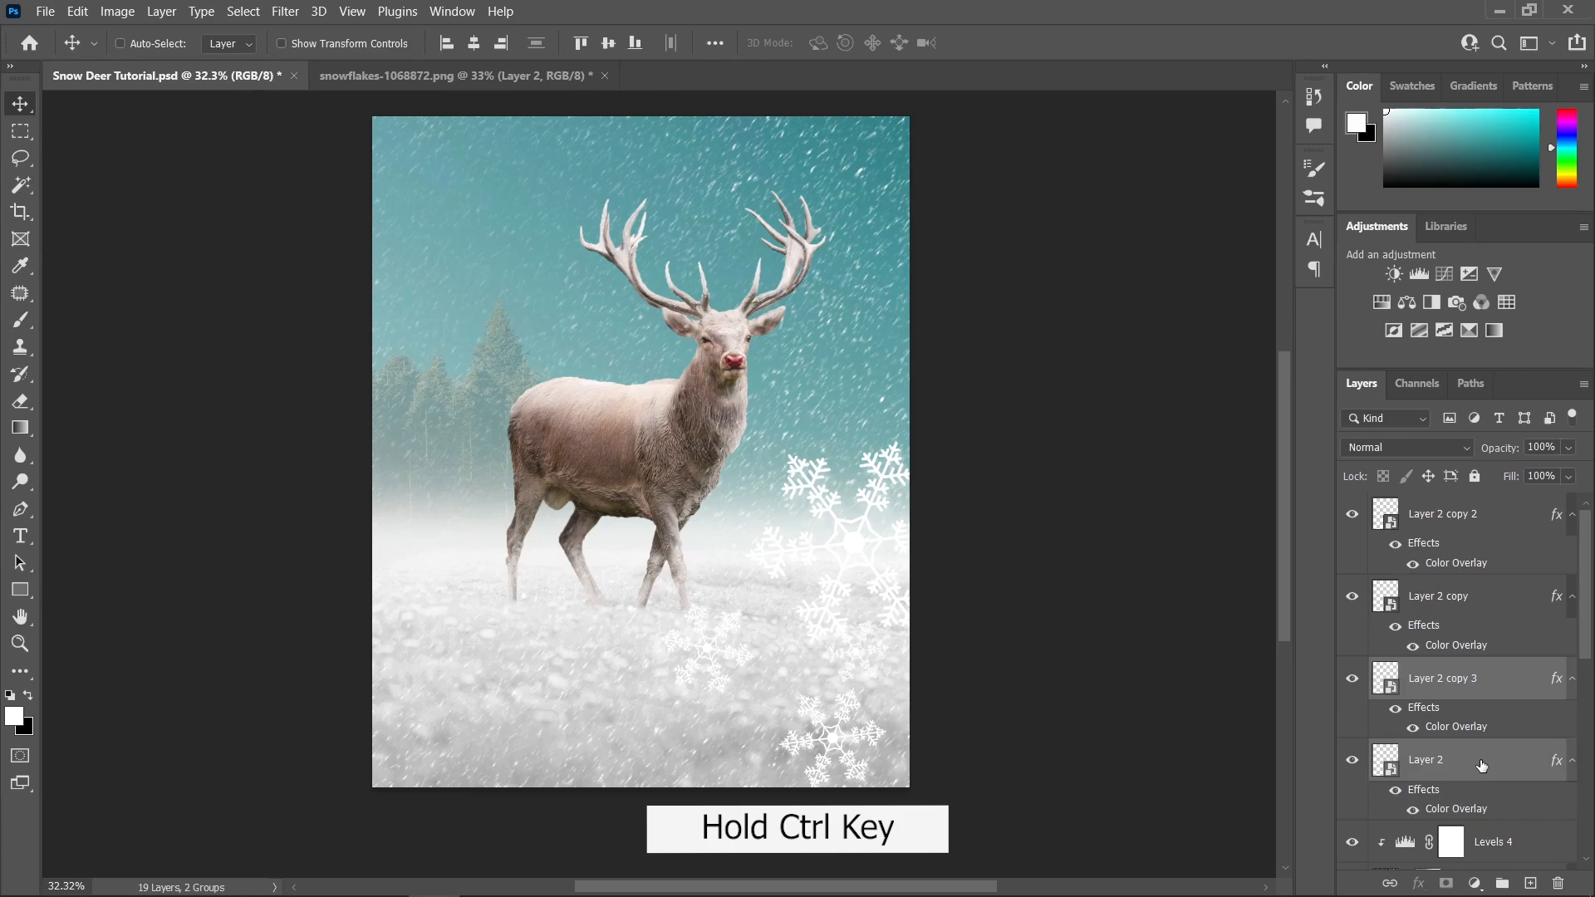
left_click(1471, 605, "ctrl")
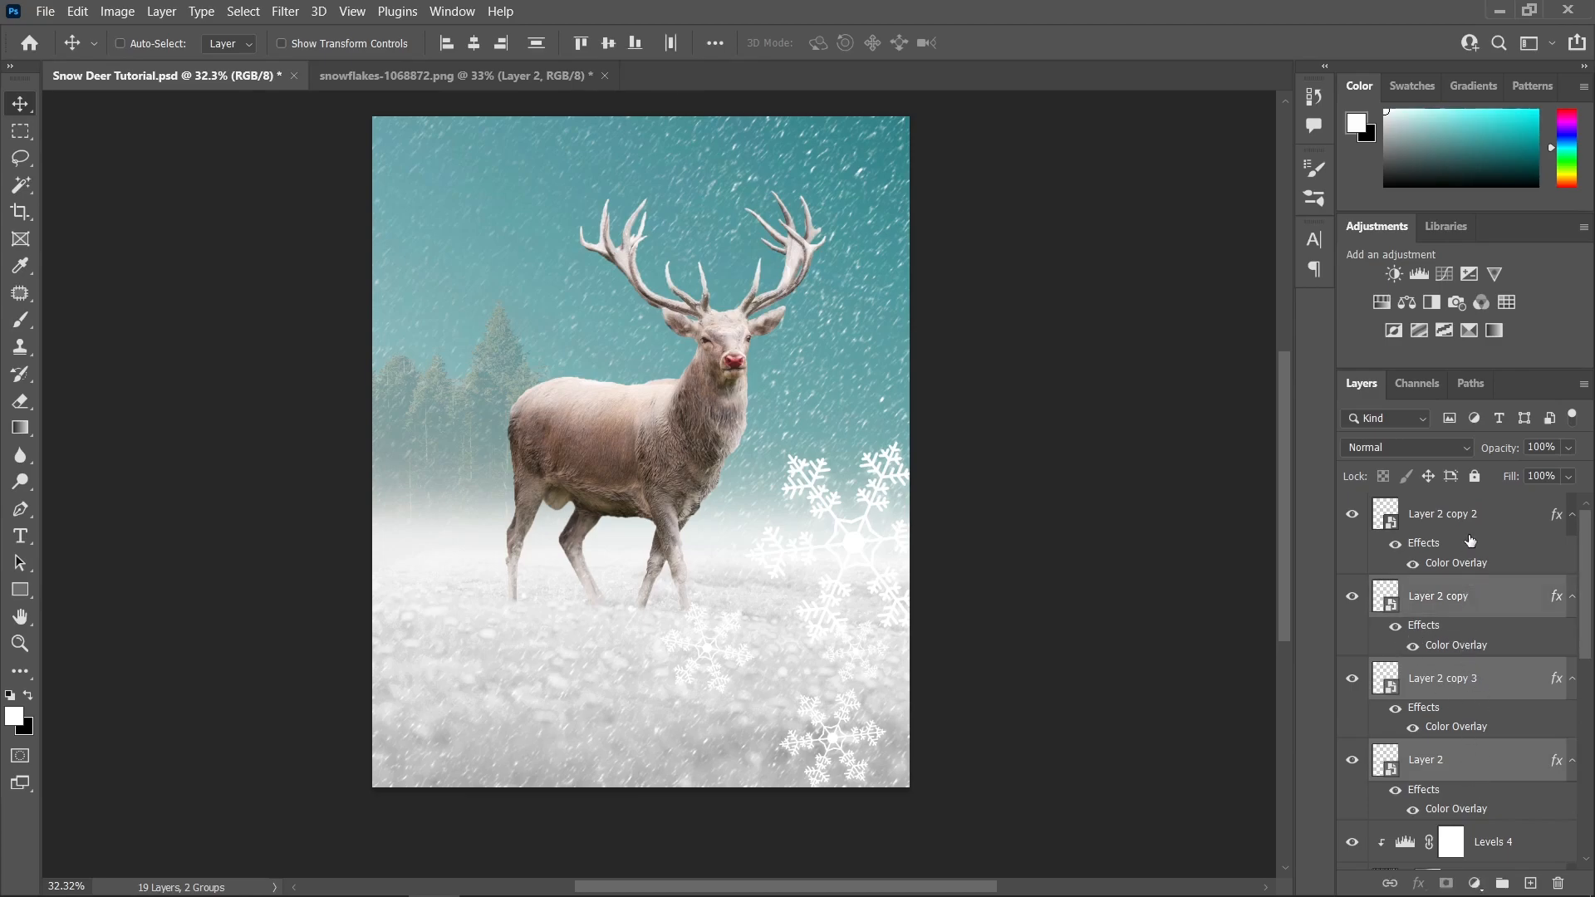
left_click(1471, 521, "ctrl")
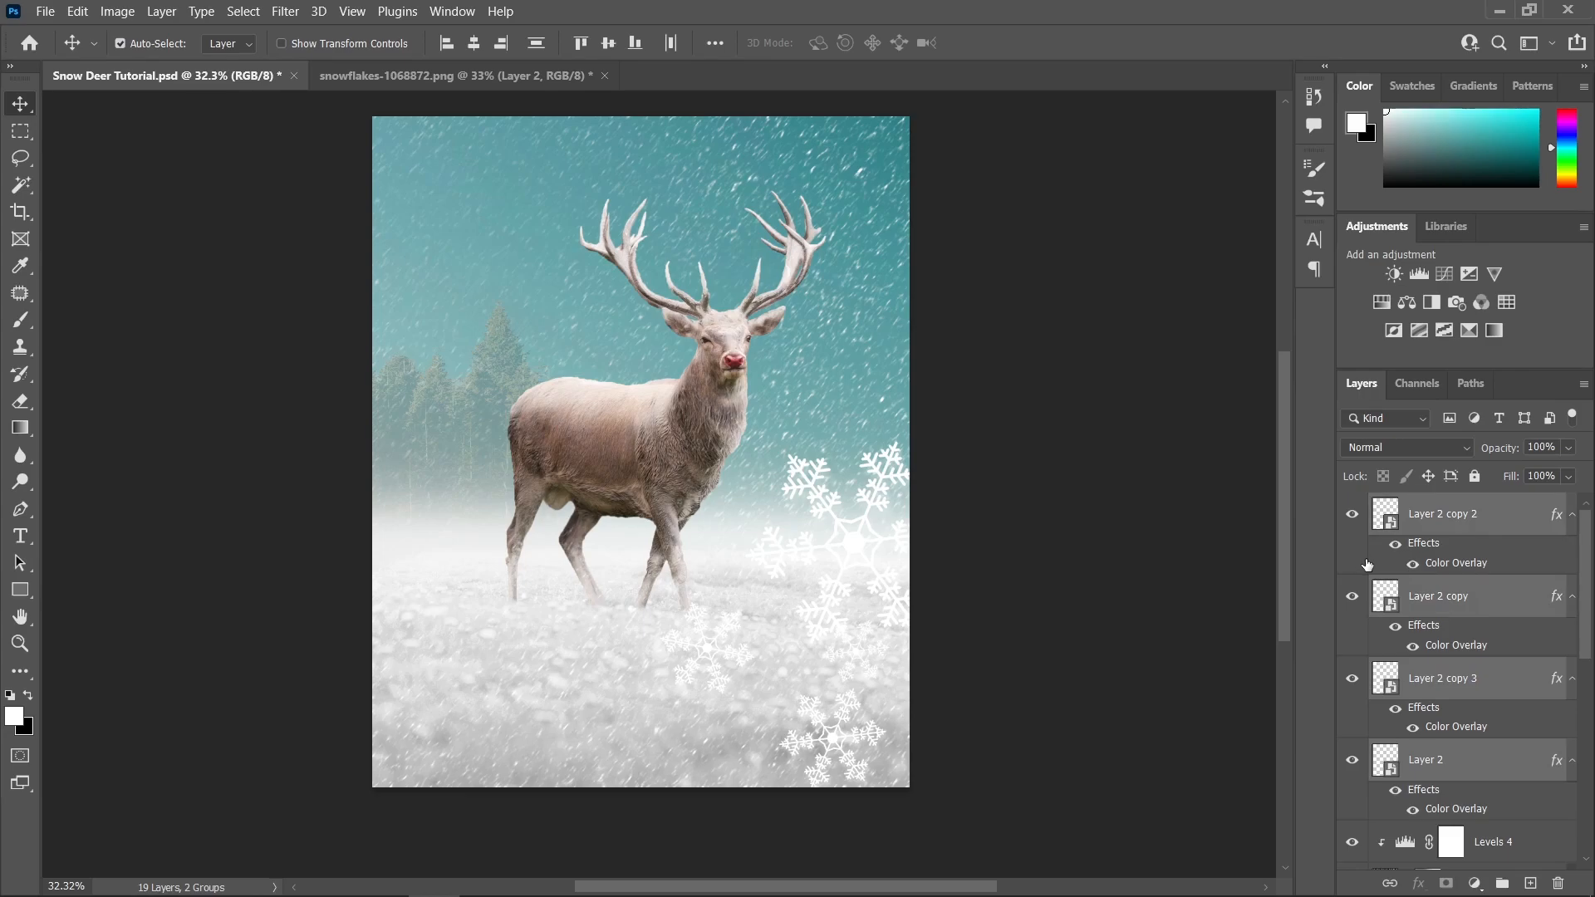
key("ctrl+g")
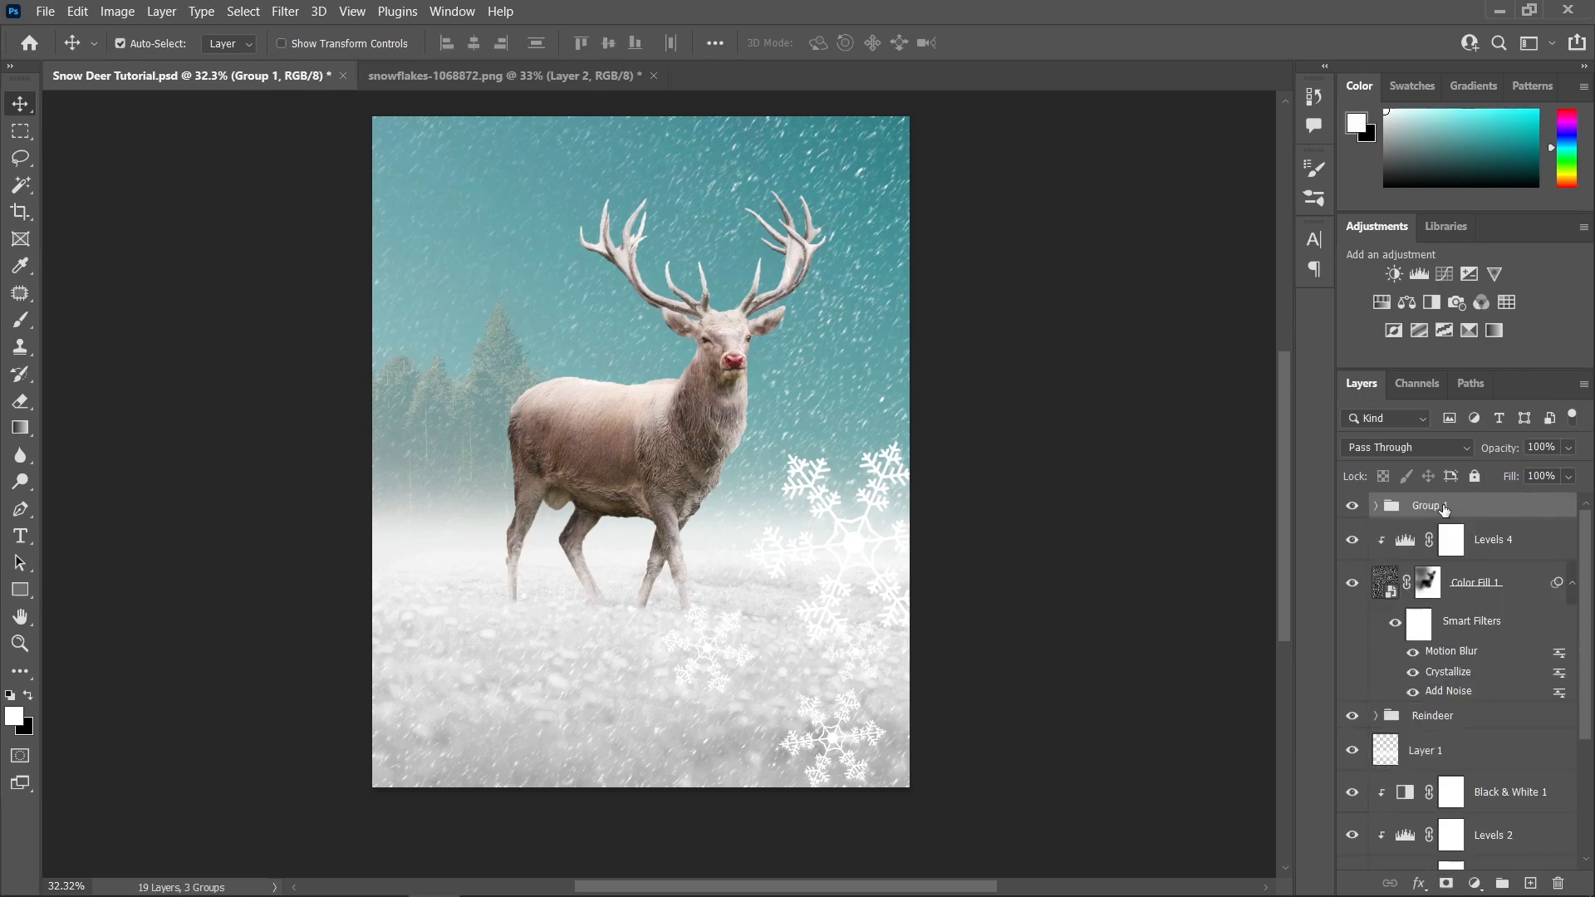
- Convert the snowflake group to a smart object and rename it Snowflakes
right_click(1447, 506)
left_click(1359, 329)
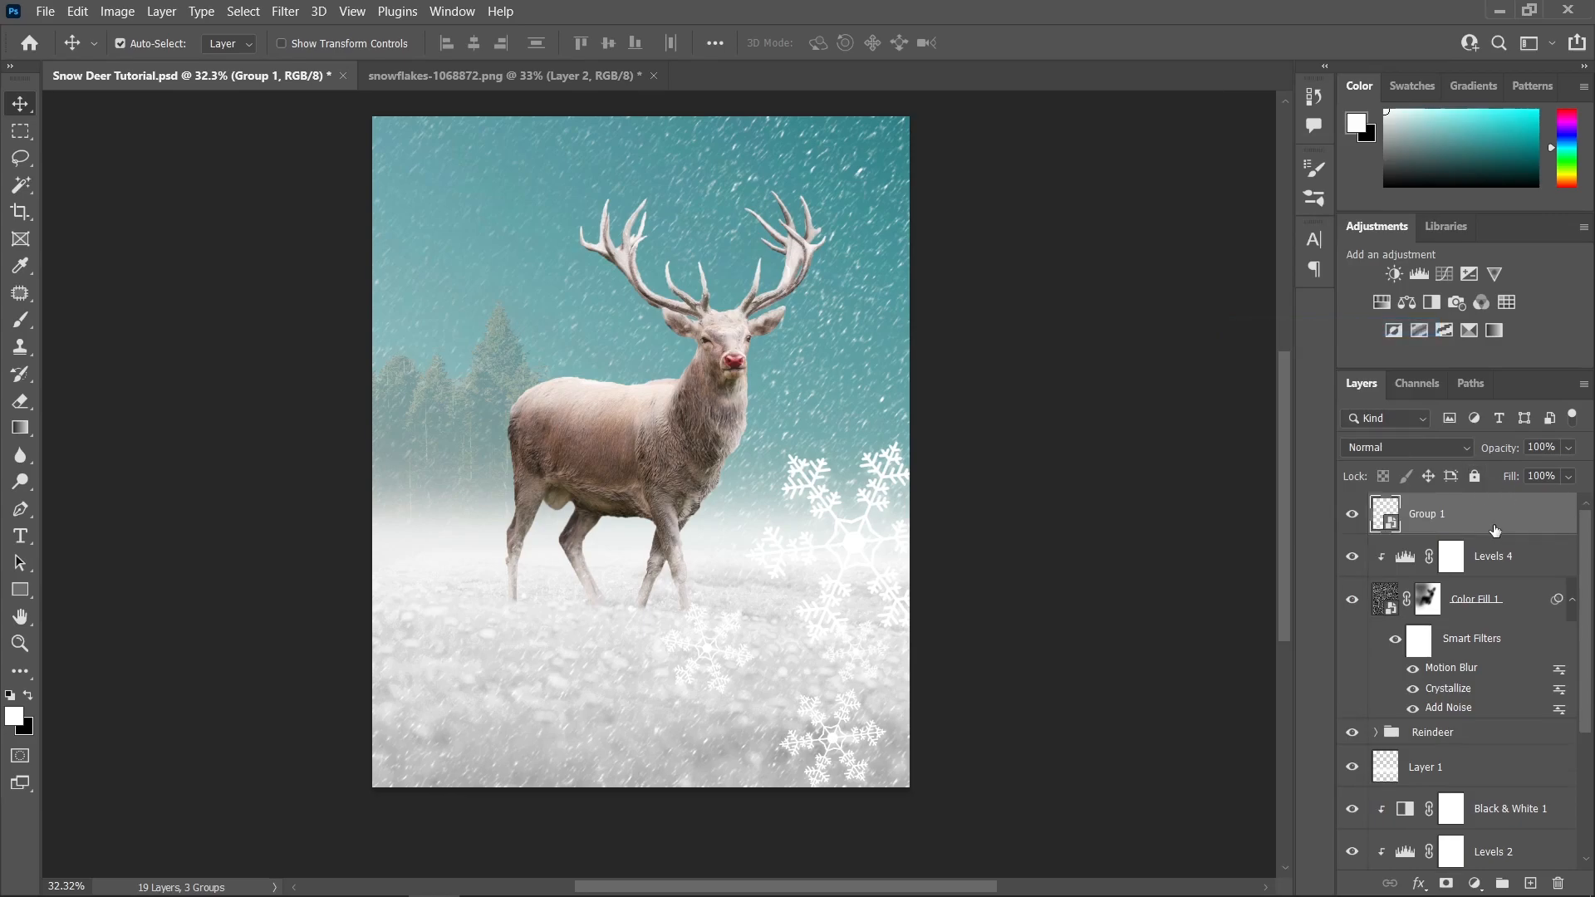
double_click(1436, 524)
type("Snowflakes")
key("Return")
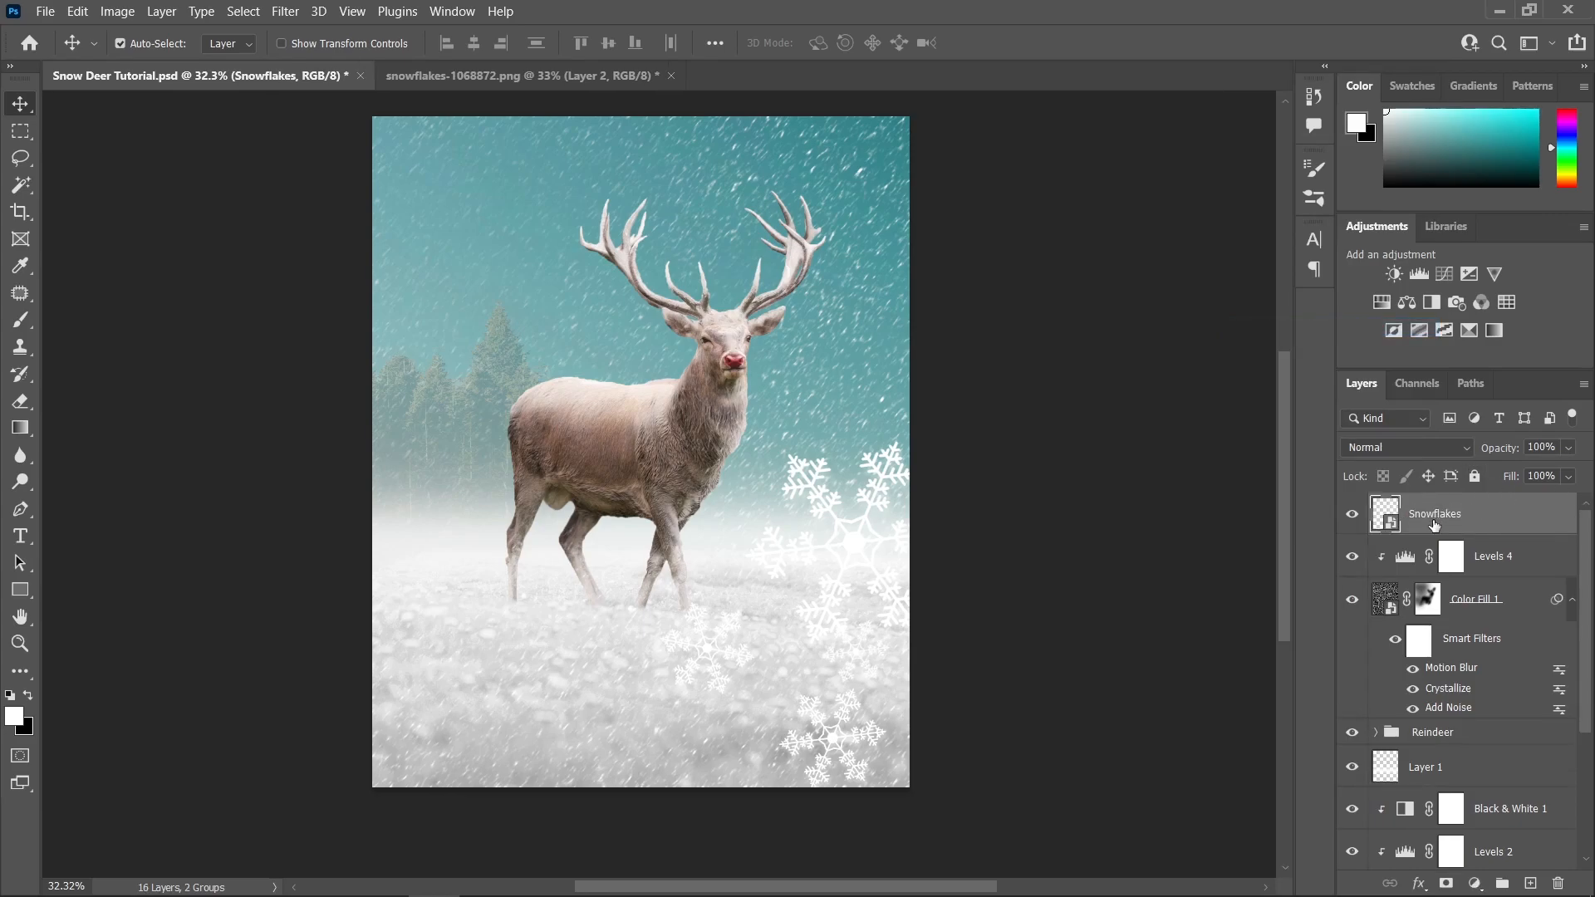
- Apply a Gaussian Blur with a 15.0 pixel radius to the Snowflakes layer
left_click(285, 11)
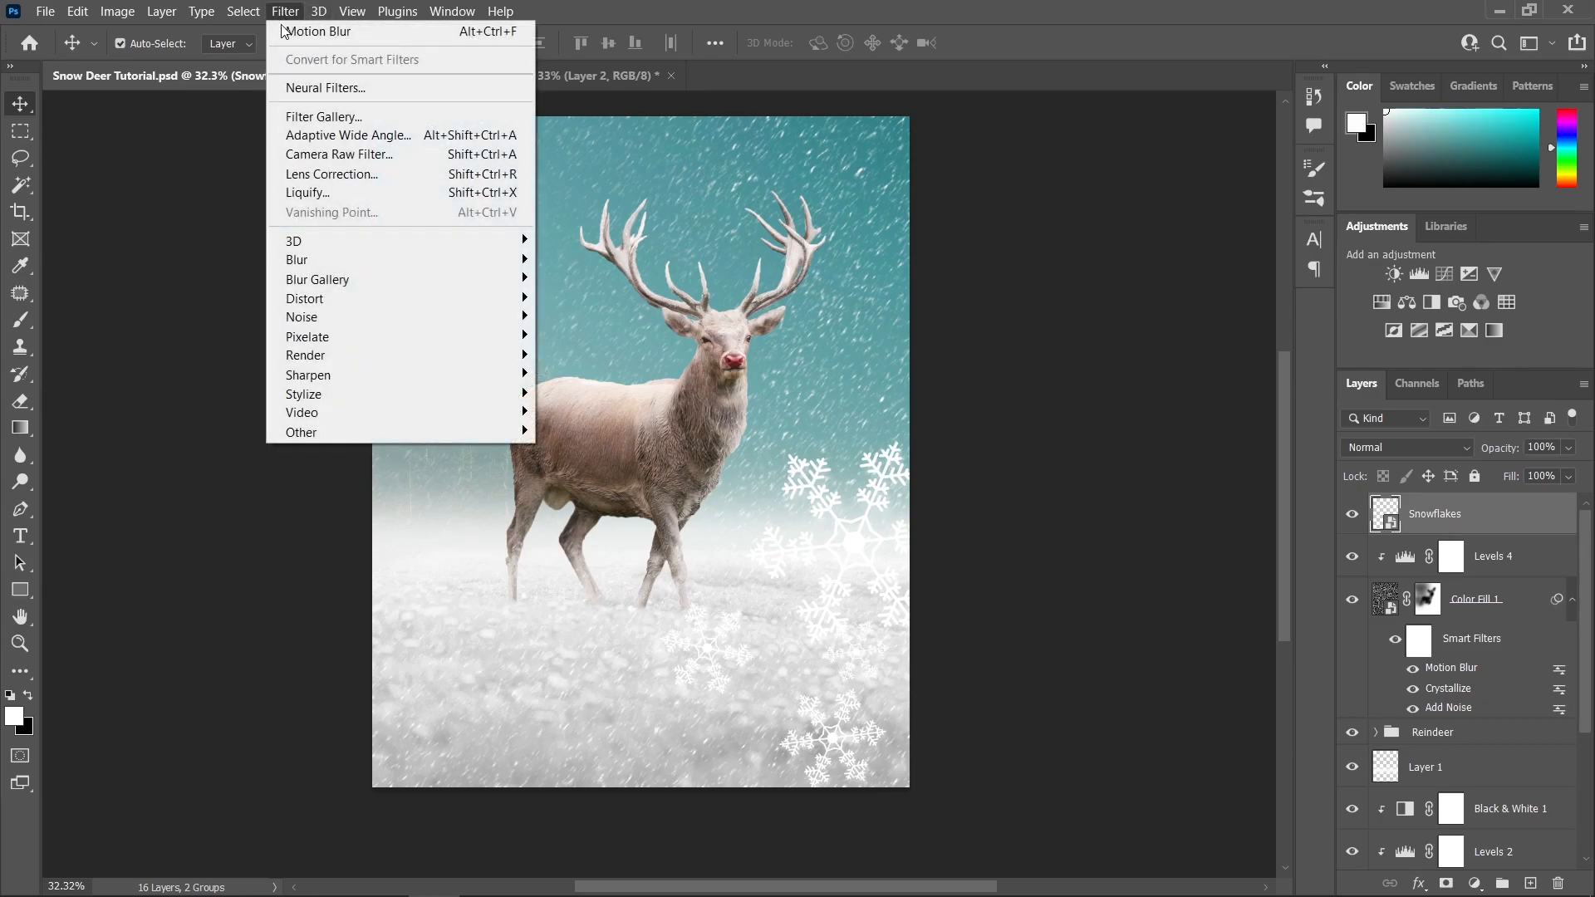
mouse_move(331, 267)
left_click(615, 335)
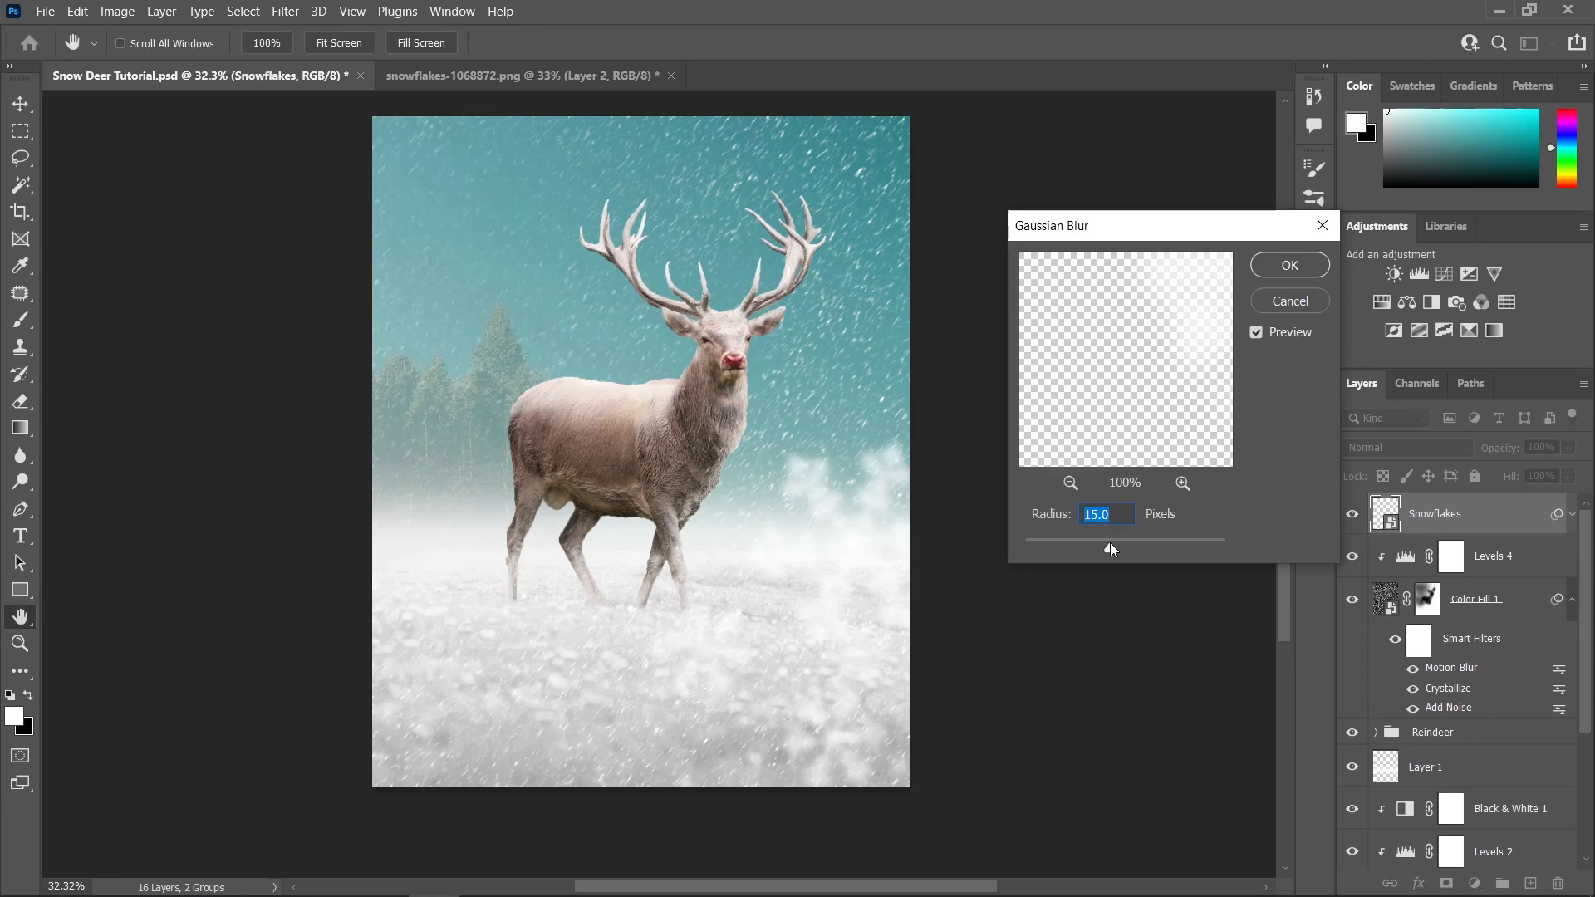
left_click(1294, 268)
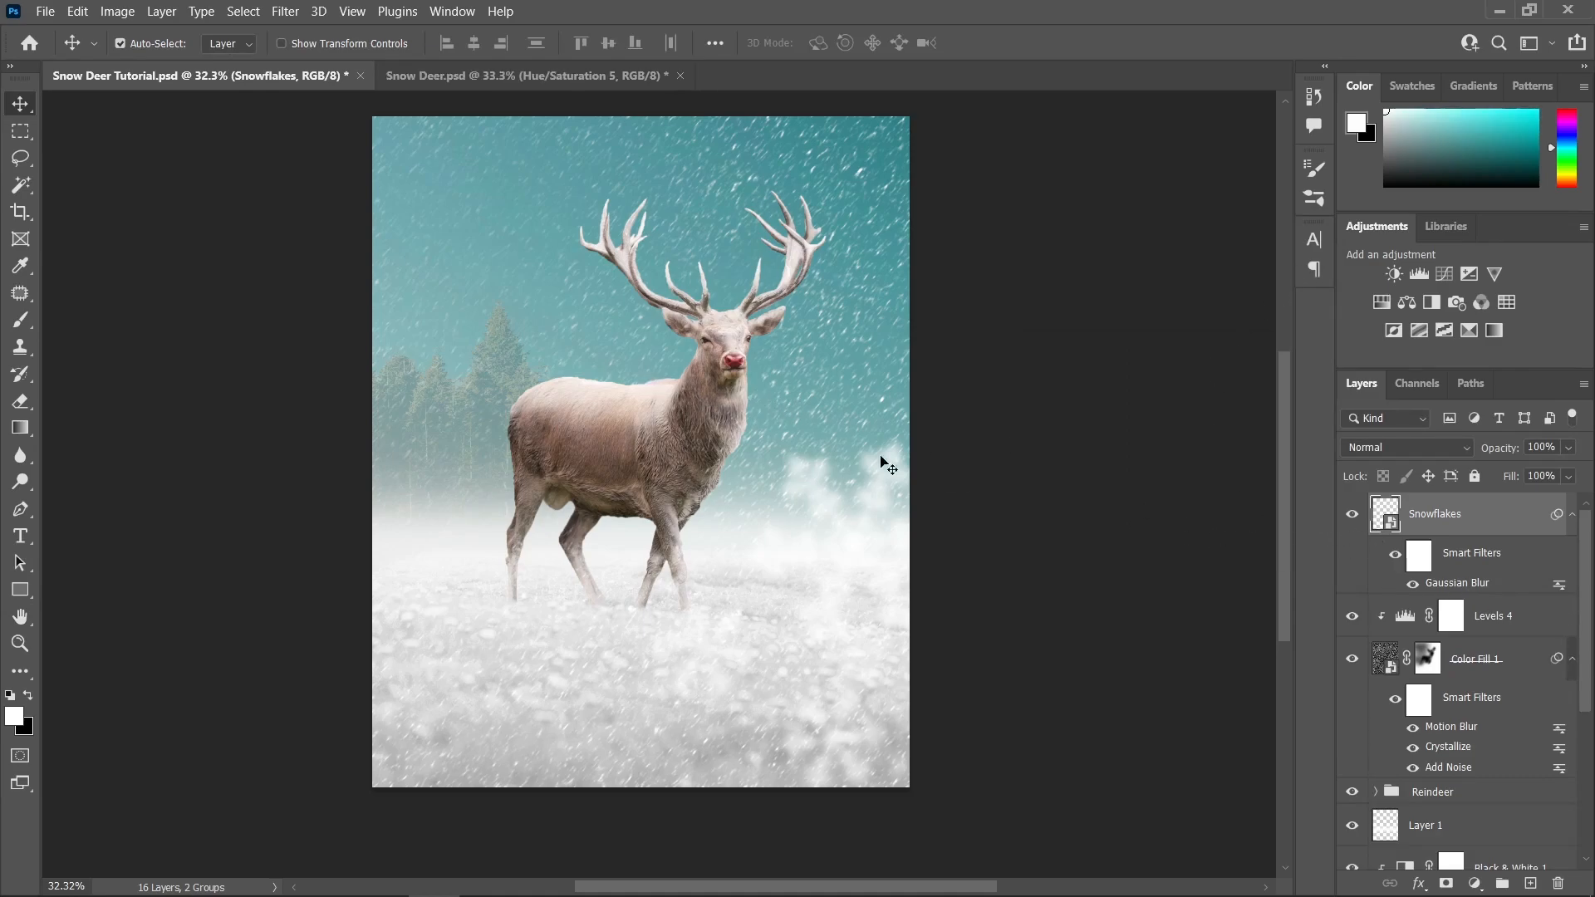
- Add a Hue/Saturation adjustment clipped to the Tree layer and raise its lightness to +67
scroll(1496, 665, "down", 3)
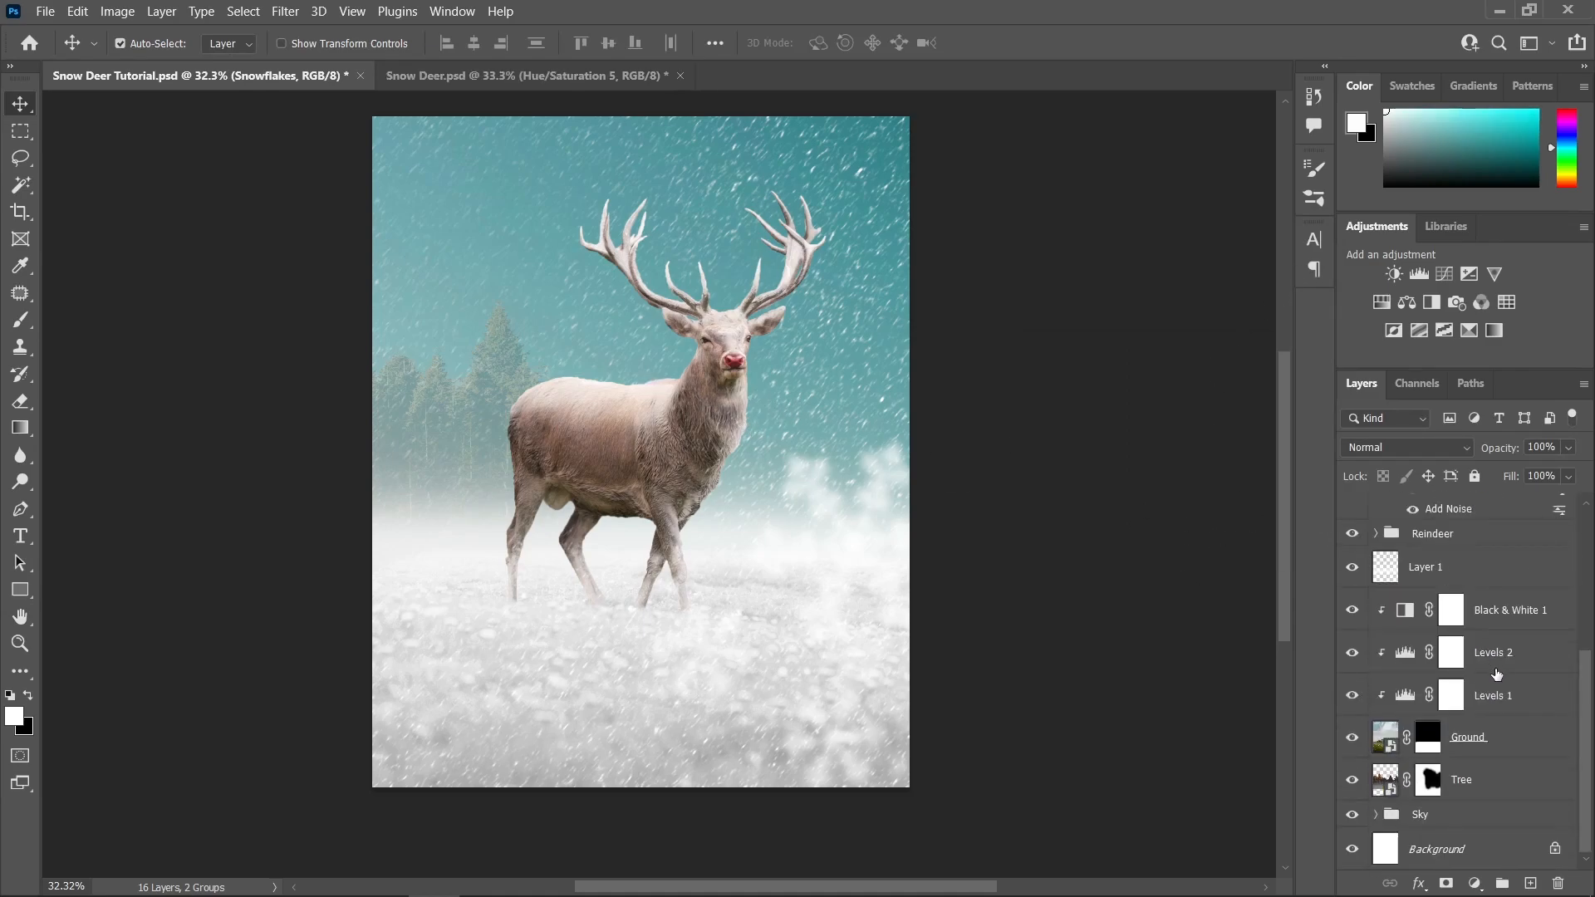
left_click(1485, 786)
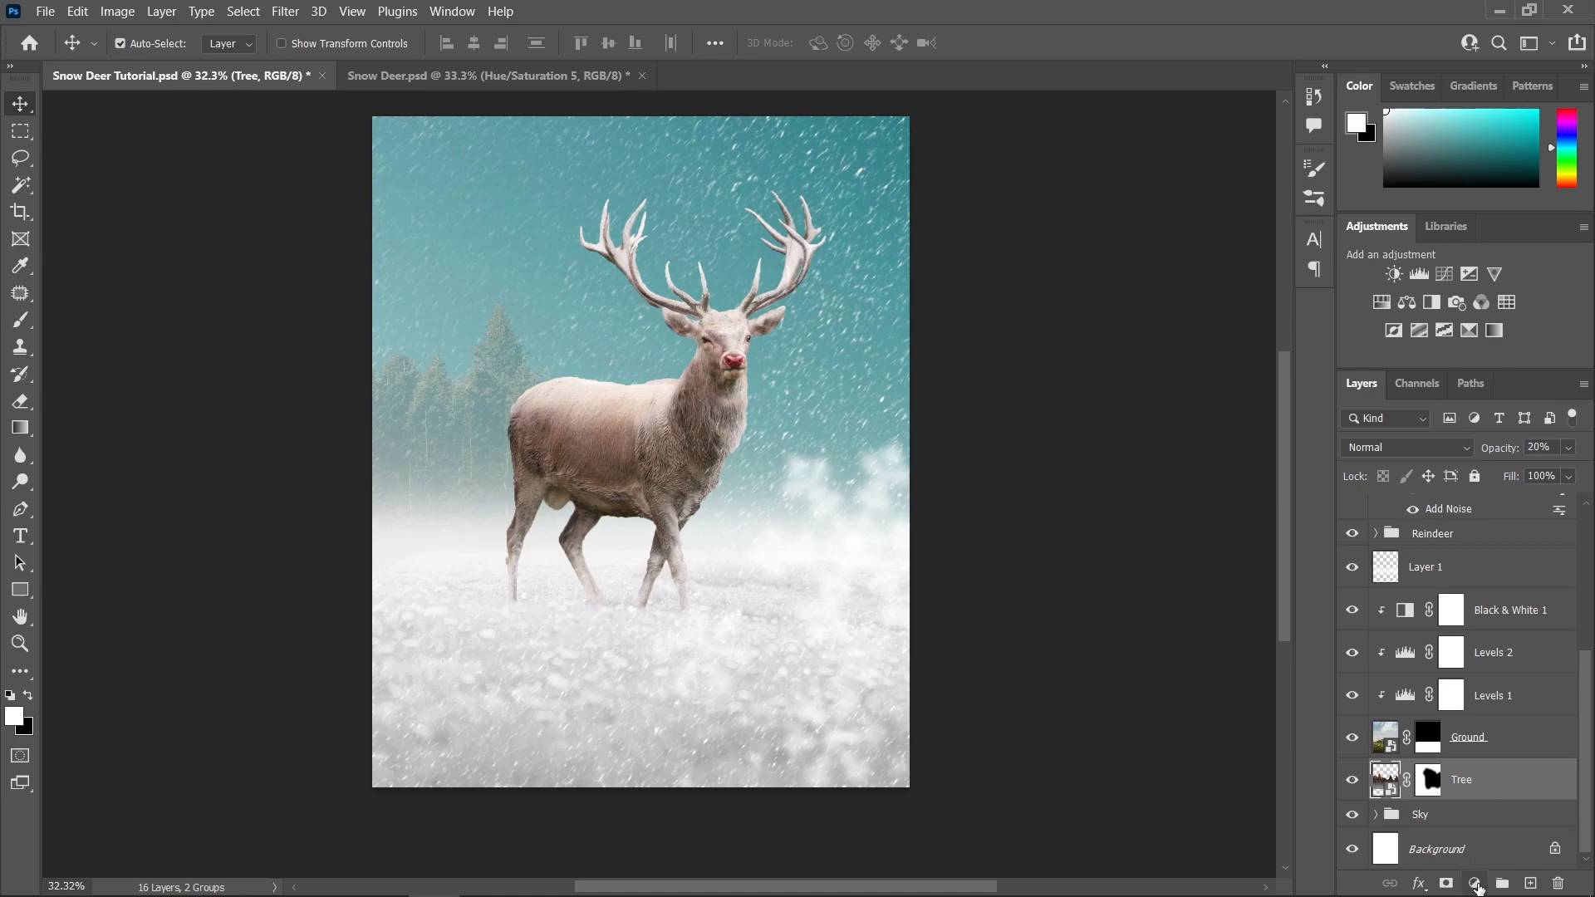
left_click(1478, 887)
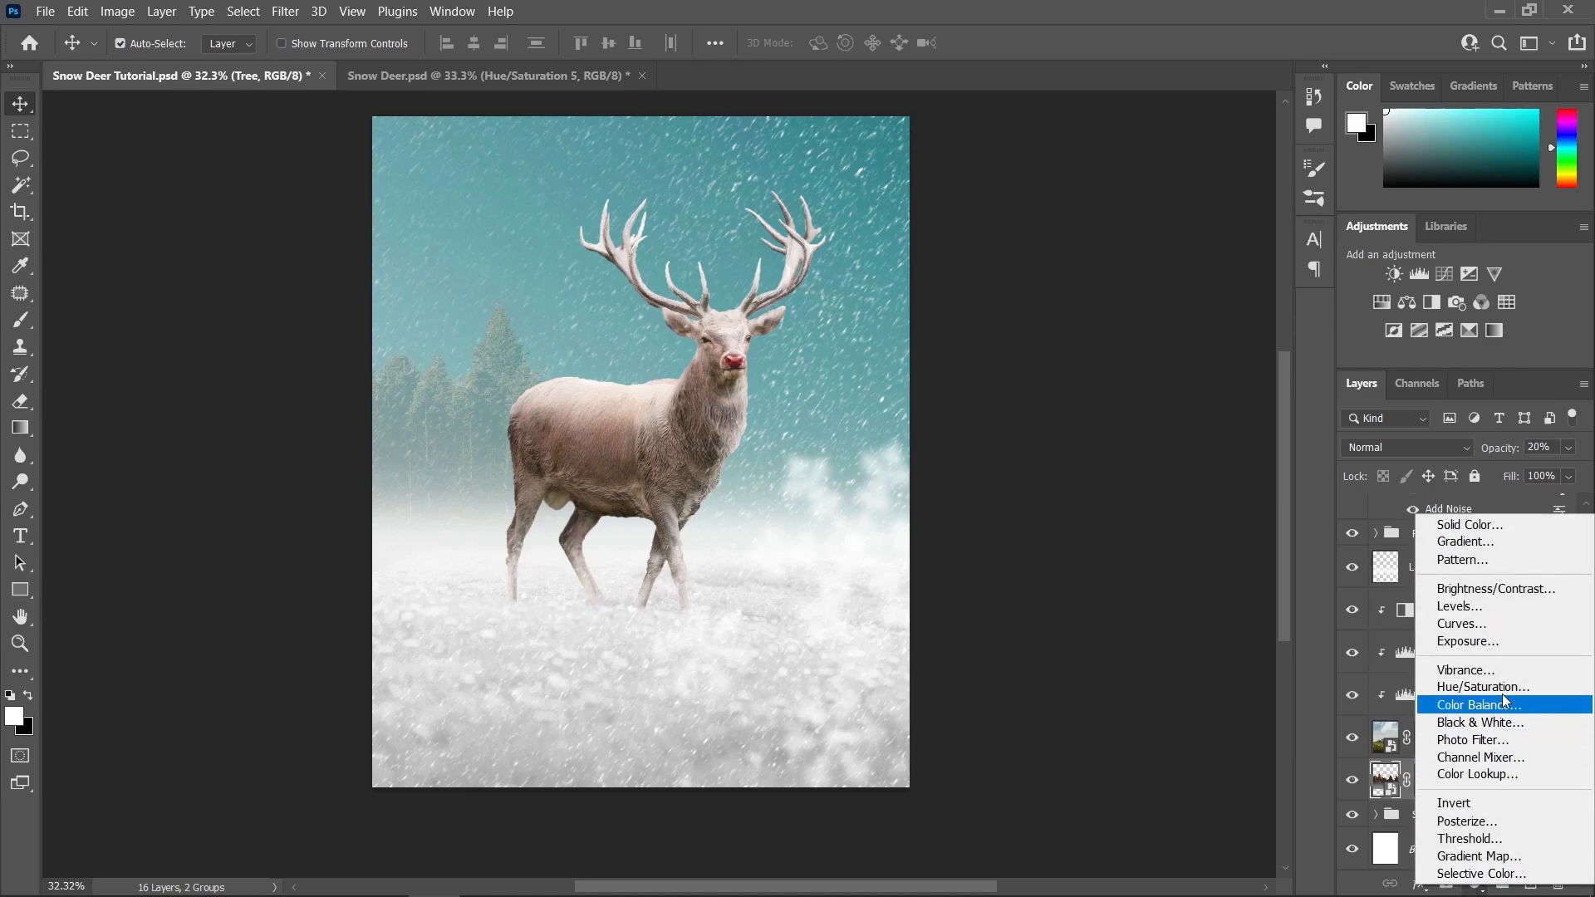
left_click(1510, 688)
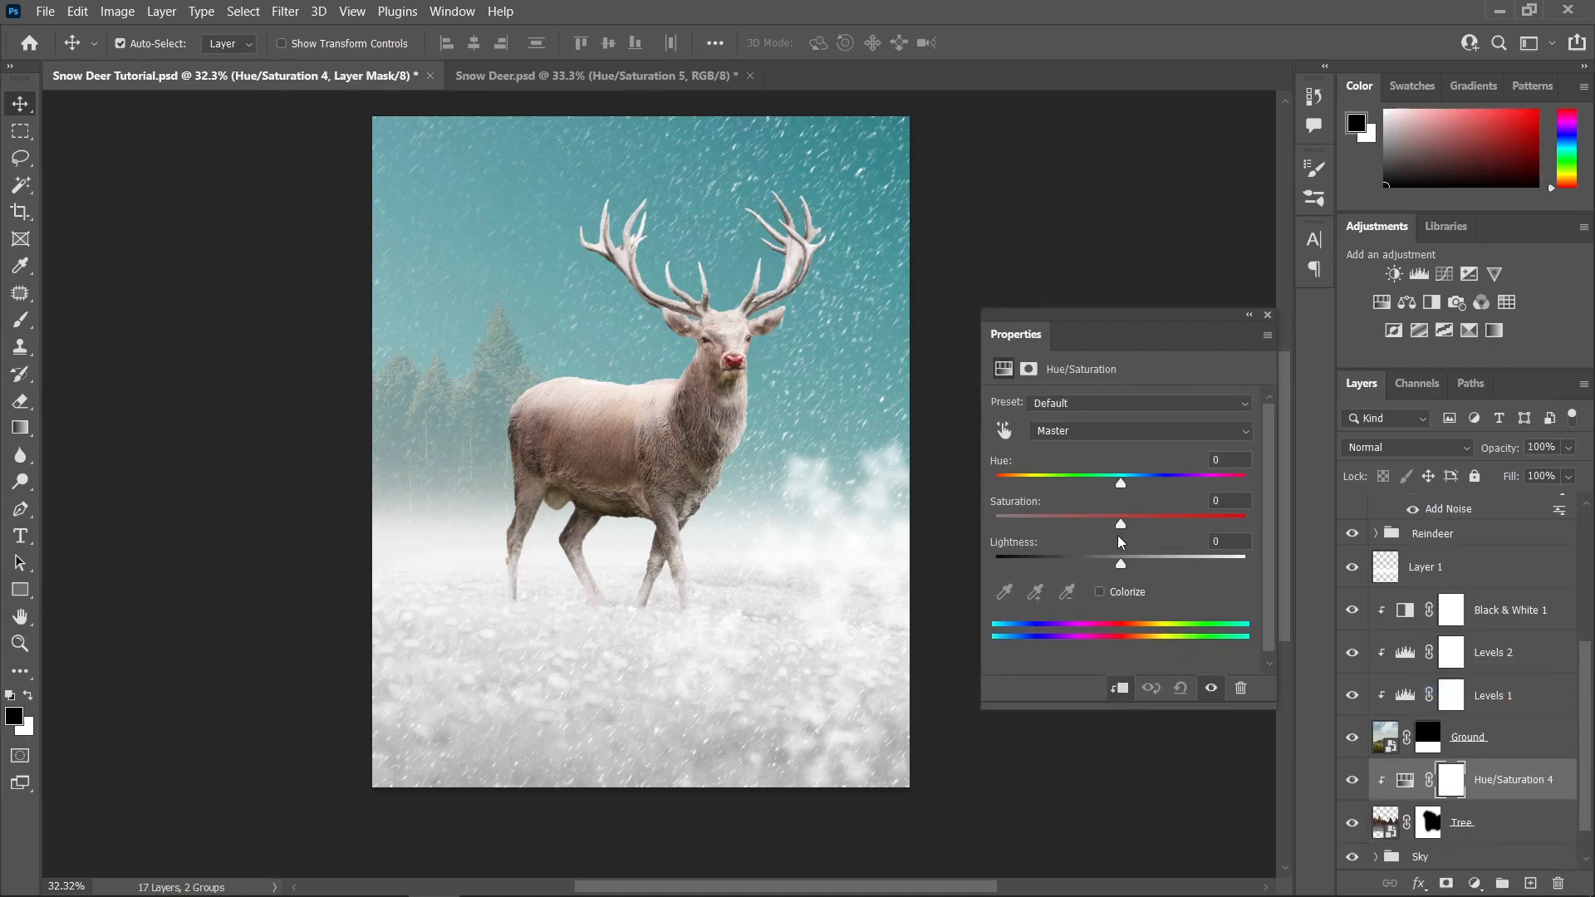
left_click_drag(1123, 567, 1200, 569)
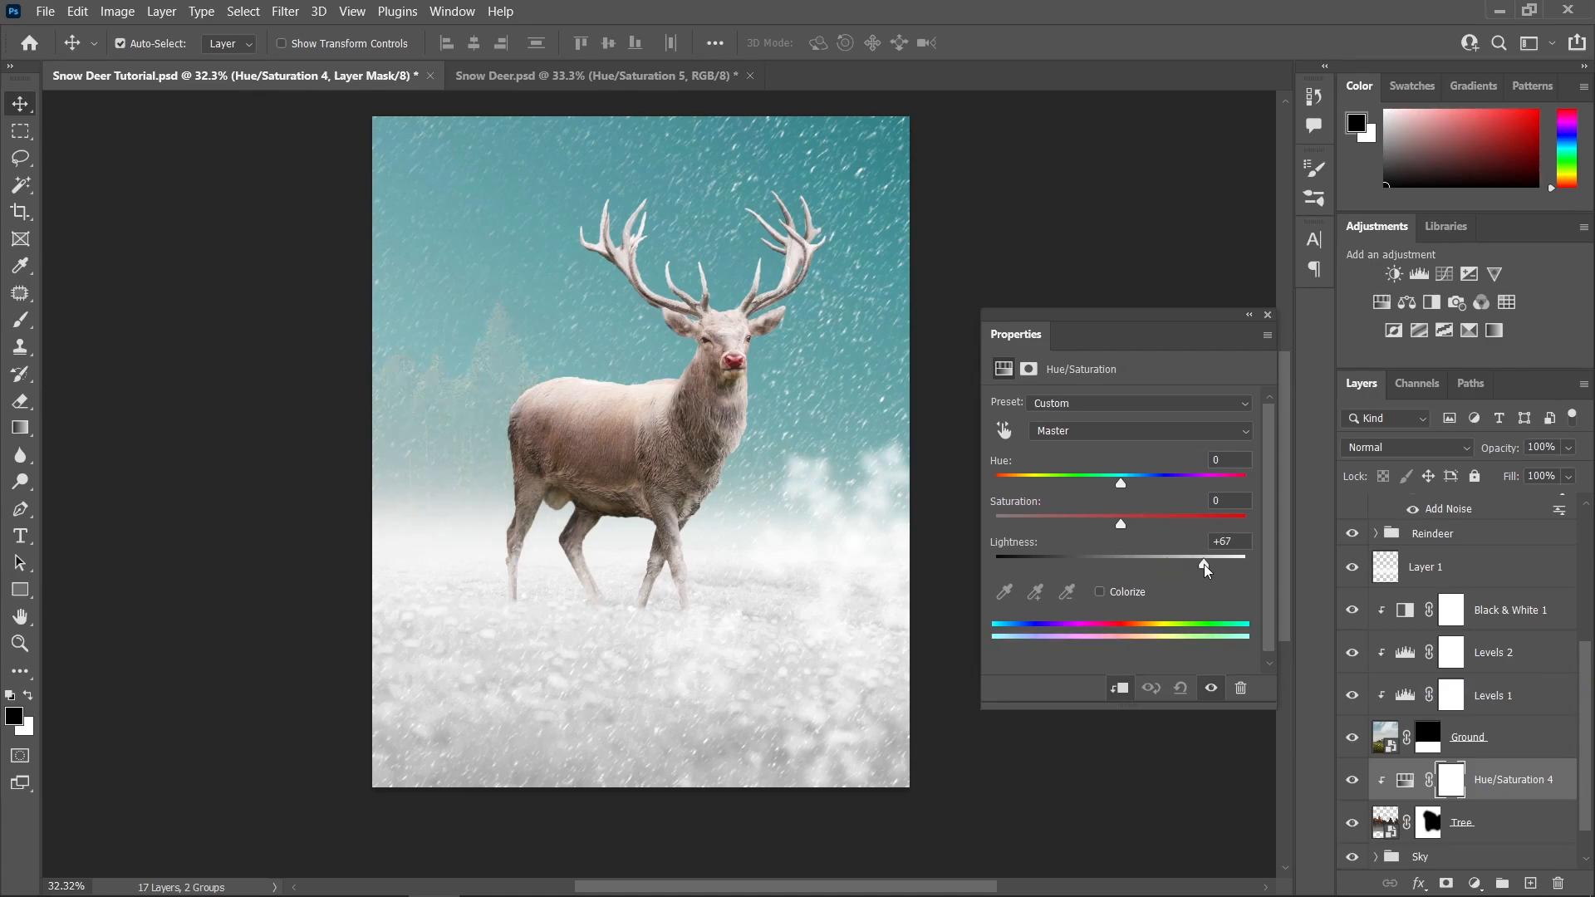
- Finish the Hue/Saturation 4 adjustment on the Tree layer and invert its mask to black
left_click_drag(1209, 572, 1212, 571)
left_click(1267, 315)
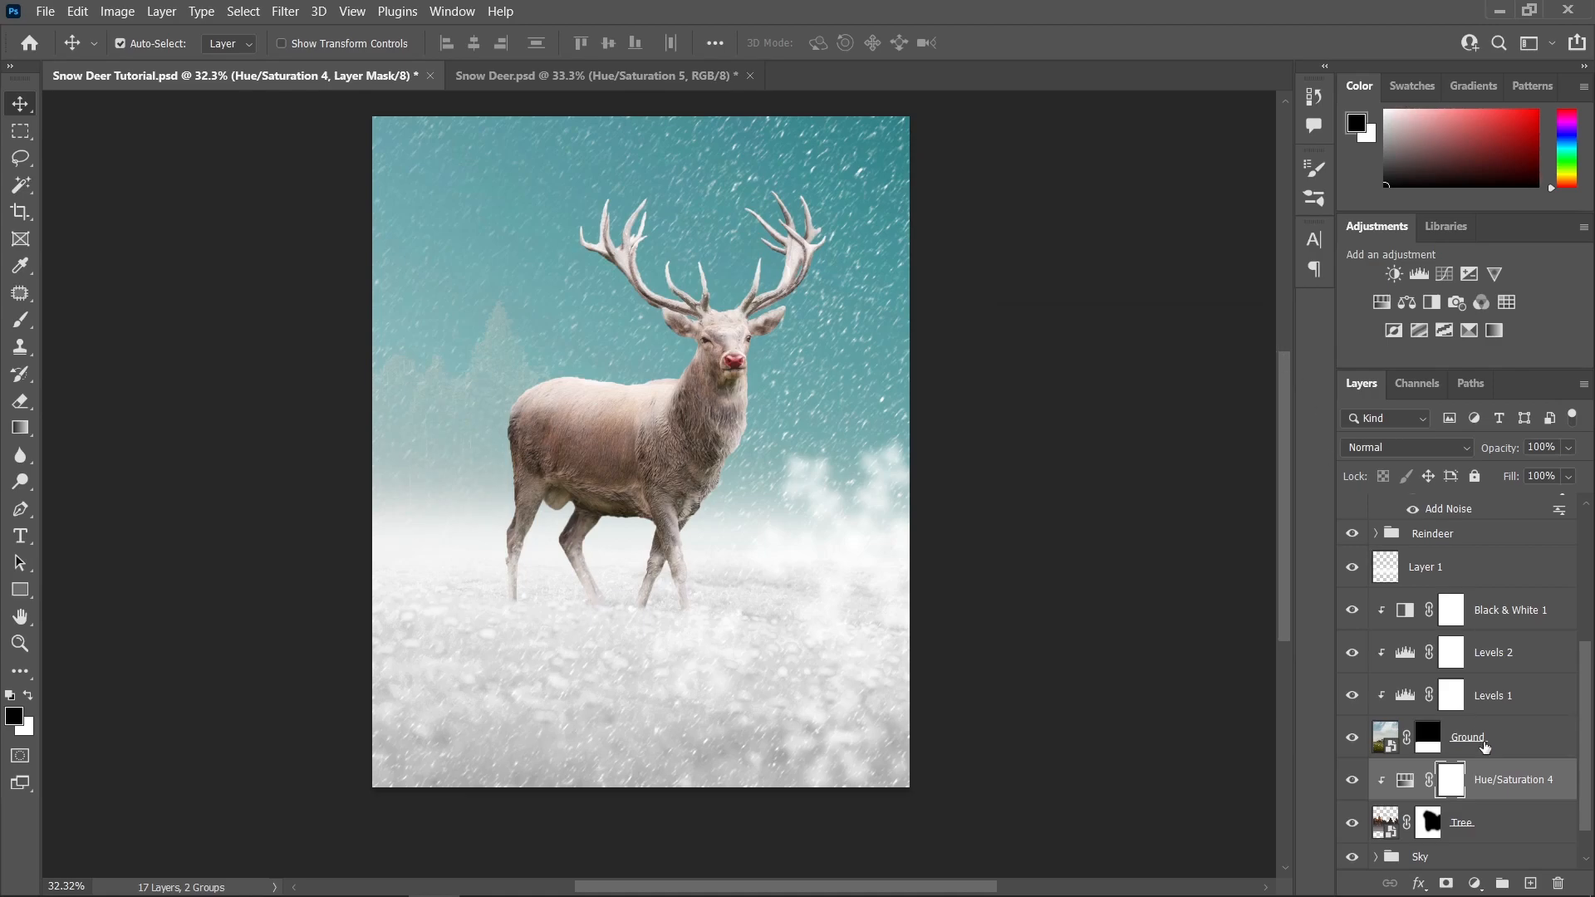
key("ctrl+i")
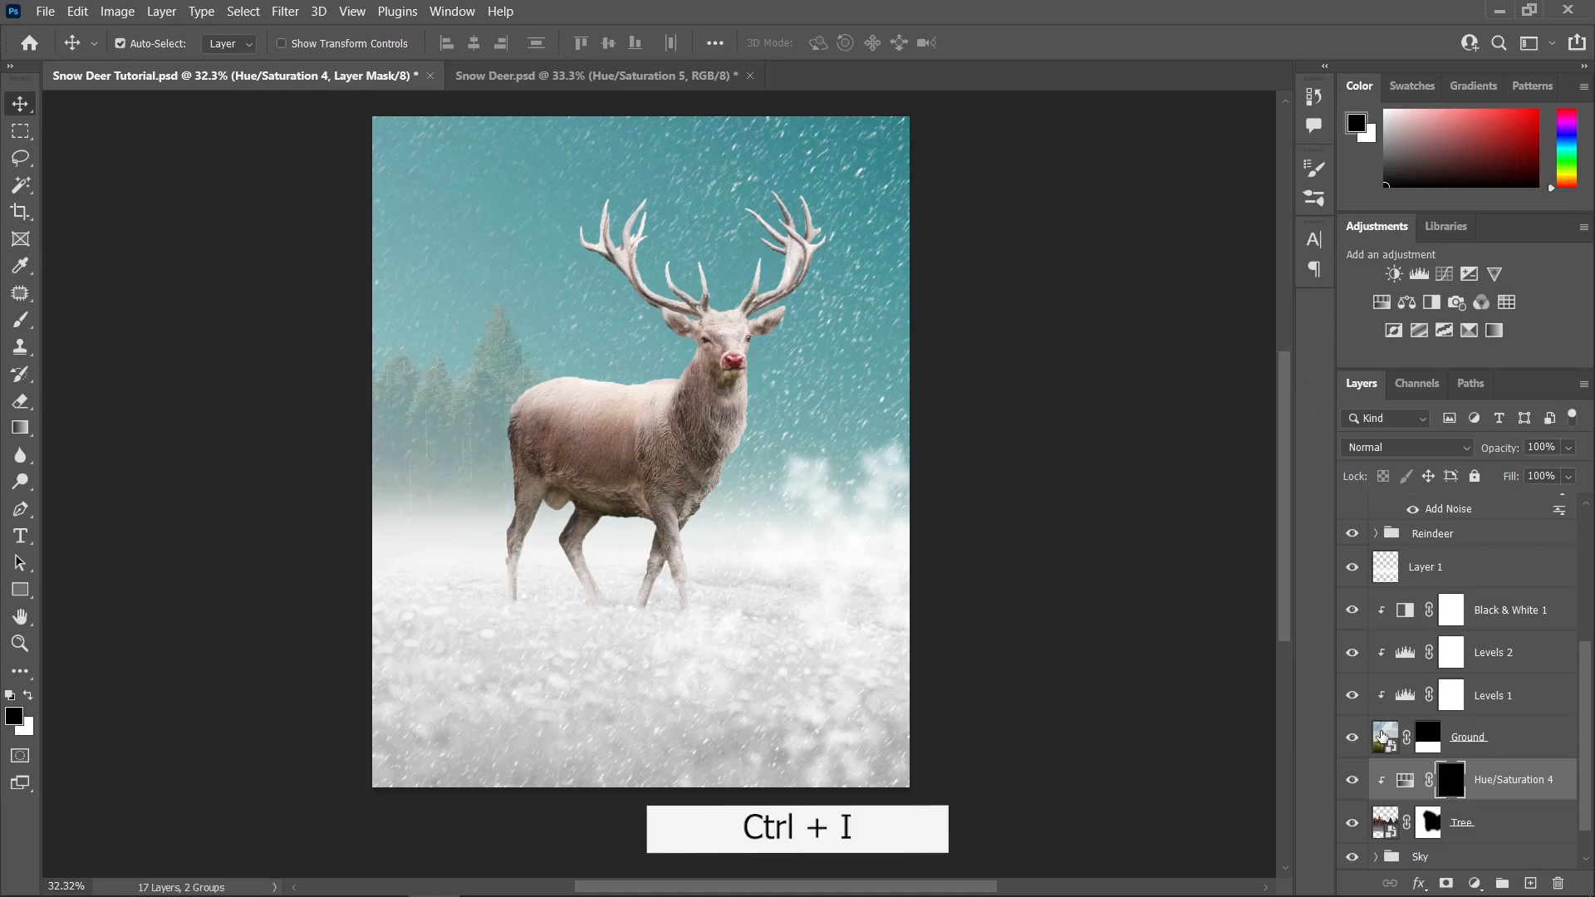
- Paint white at 100% flow on the Hue/Saturation 4 mask over the treetops with a soft 371 px brush
key("b")
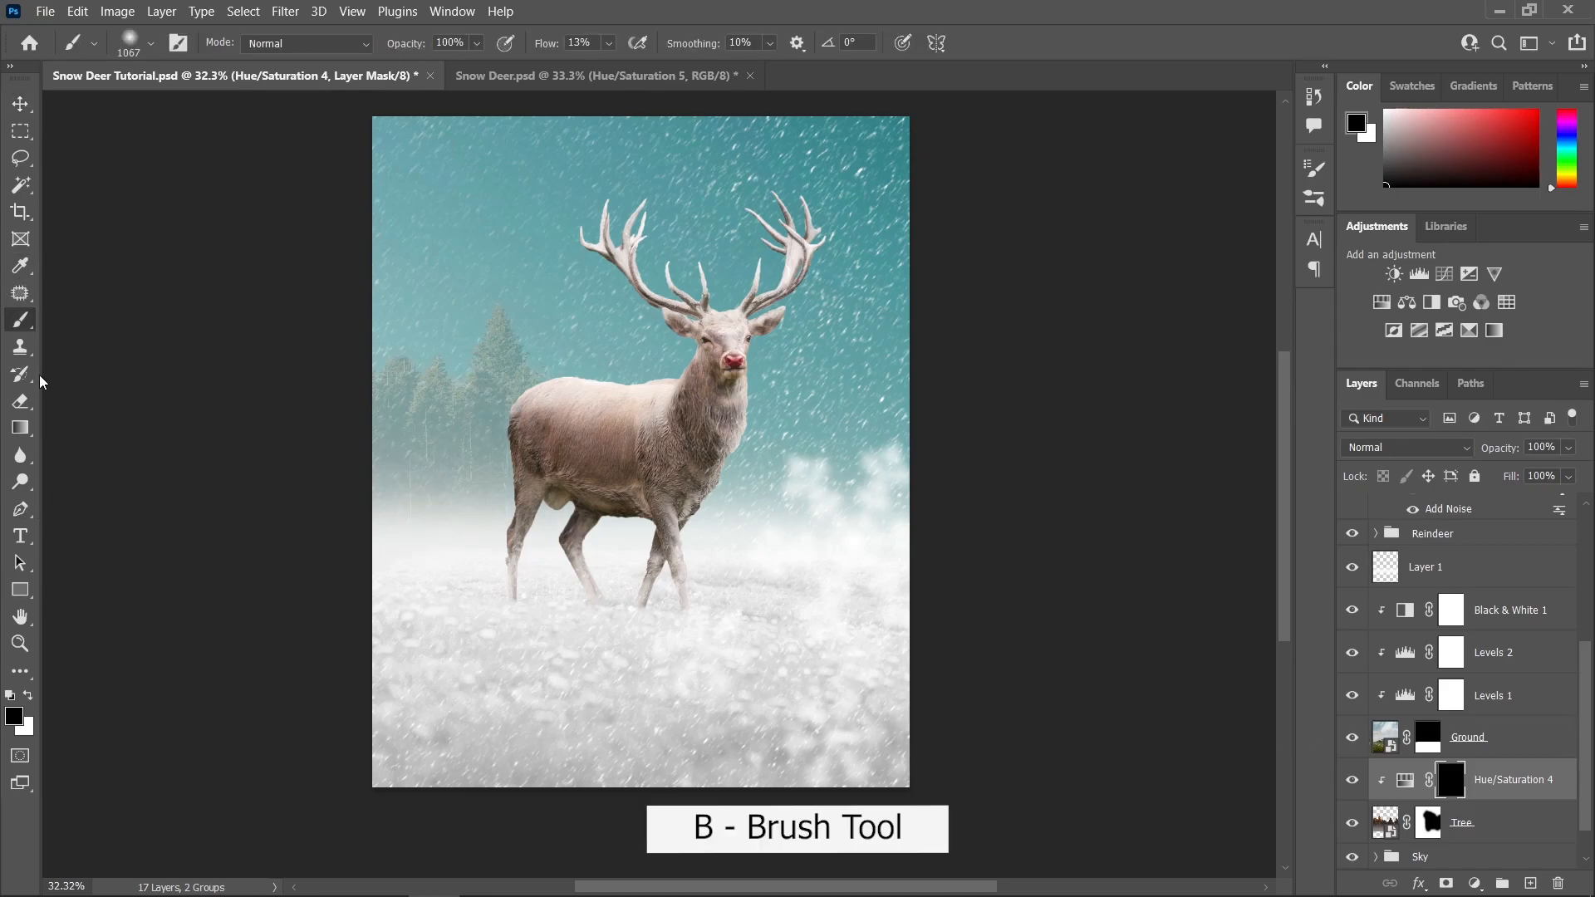
left_click(28, 696)
mouse_move(560, 362)
left_mouse_down()
mouse_move(462, 390)
mouse_move(525, 291)
left_mouse_up()
scroll(471, 368, "up", 5)
left_click(609, 44)
left_click_drag(631, 70, 716, 73)
mouse_move(577, 323)
left_mouse_down()
mouse_move(594, 358)
mouse_move(621, 328)
mouse_move(570, 284)
mouse_move(476, 245)
mouse_move(462, 345)
mouse_move(343, 322)
left_mouse_up()
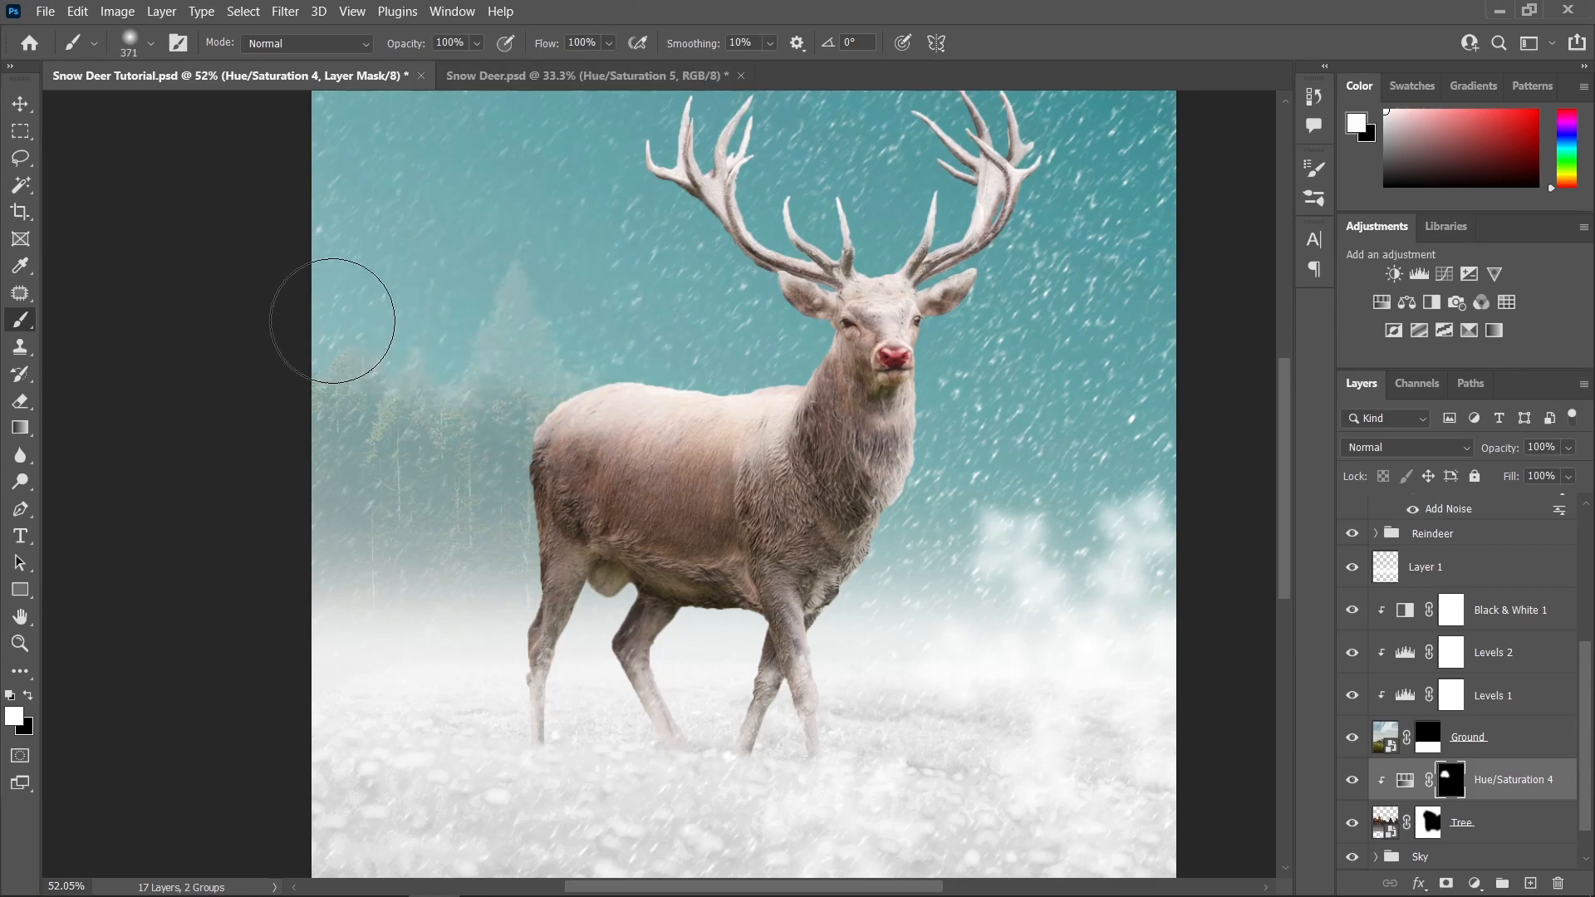
scroll(434, 360, "down", 3)
scroll(458, 405, "up", 1)
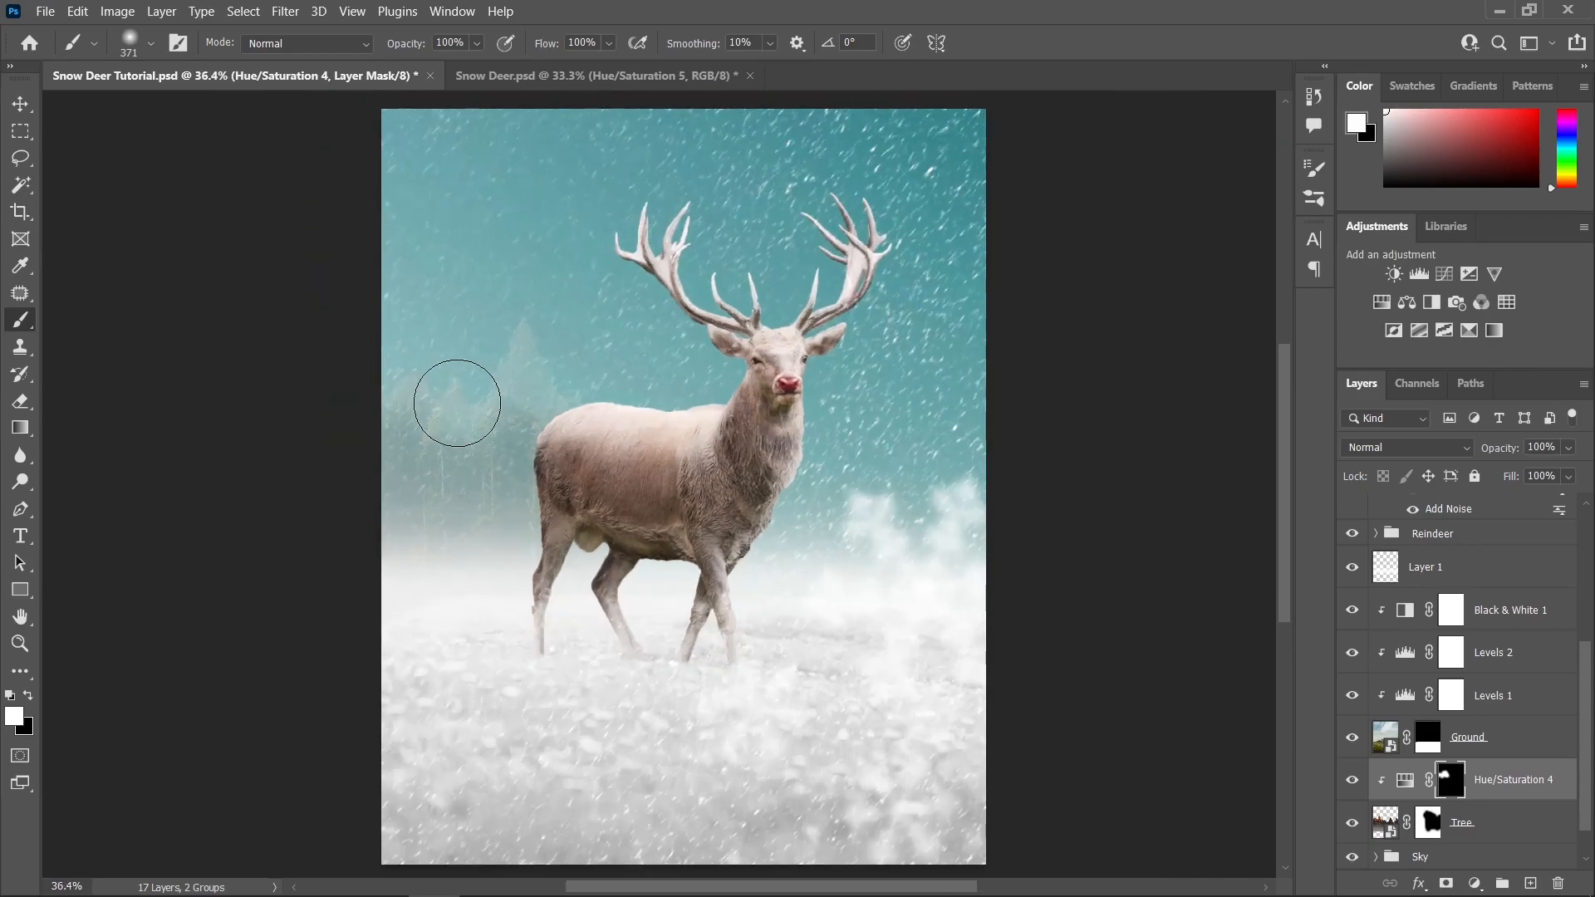
- Blend the lightening into the lower trees by painting white on the same mask with a 785 px brush at 26% flow
left_click(609, 43)
left_click_drag(573, 64, 559, 66)
mouse_move(511, 484)
left_mouse_down()
mouse_move(572, 489)
mouse_move(490, 492)
left_mouse_up()
scroll(662, 489, "down", 2)
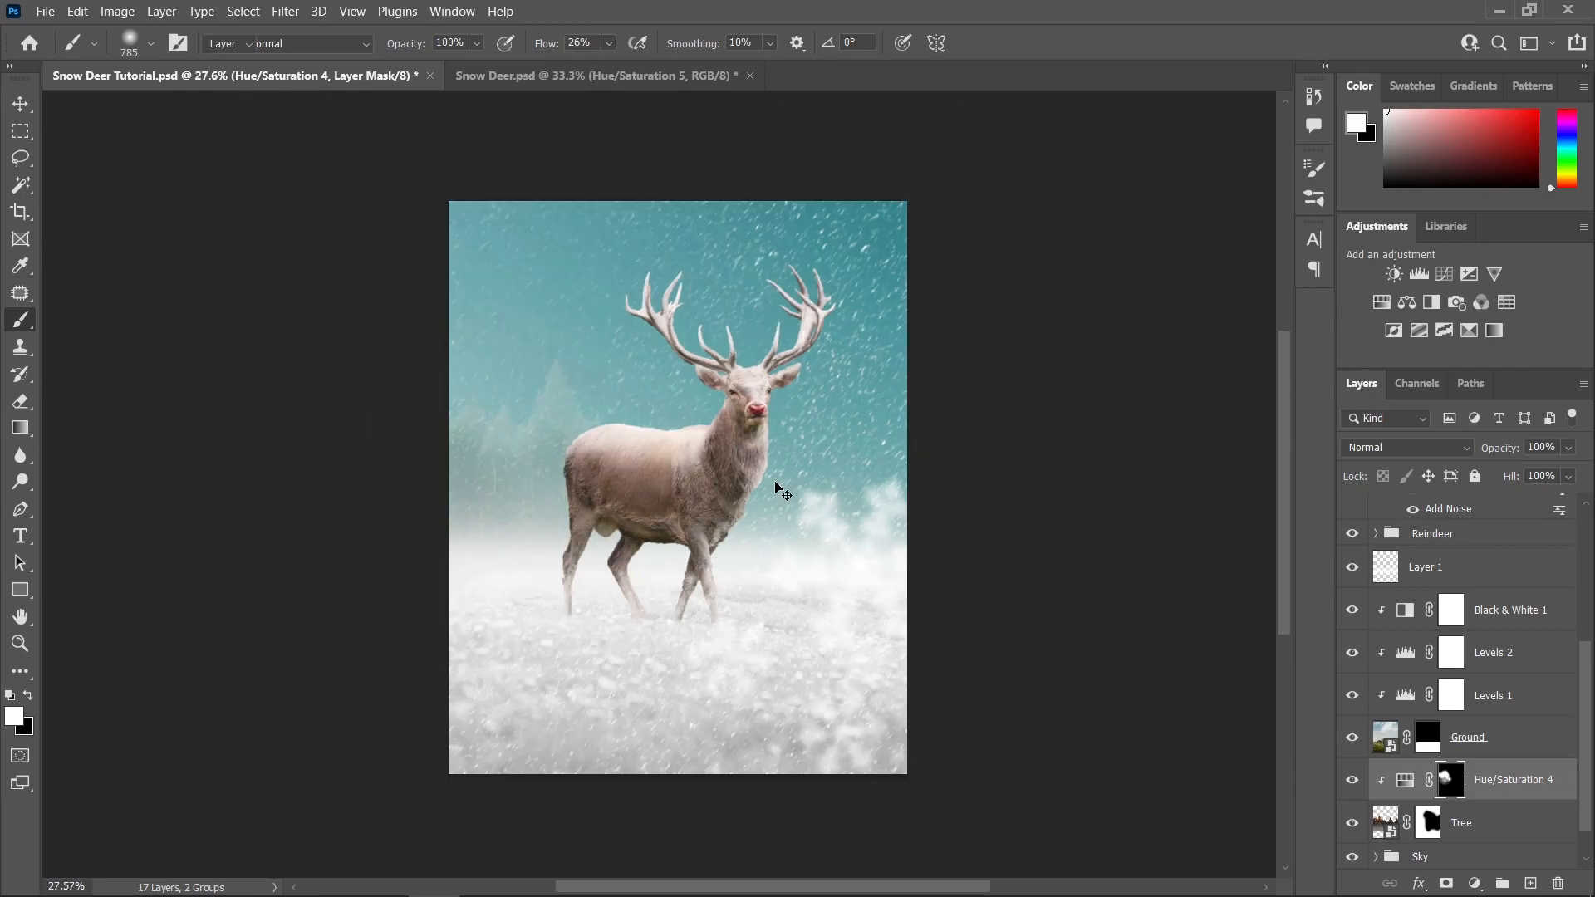
key("v")
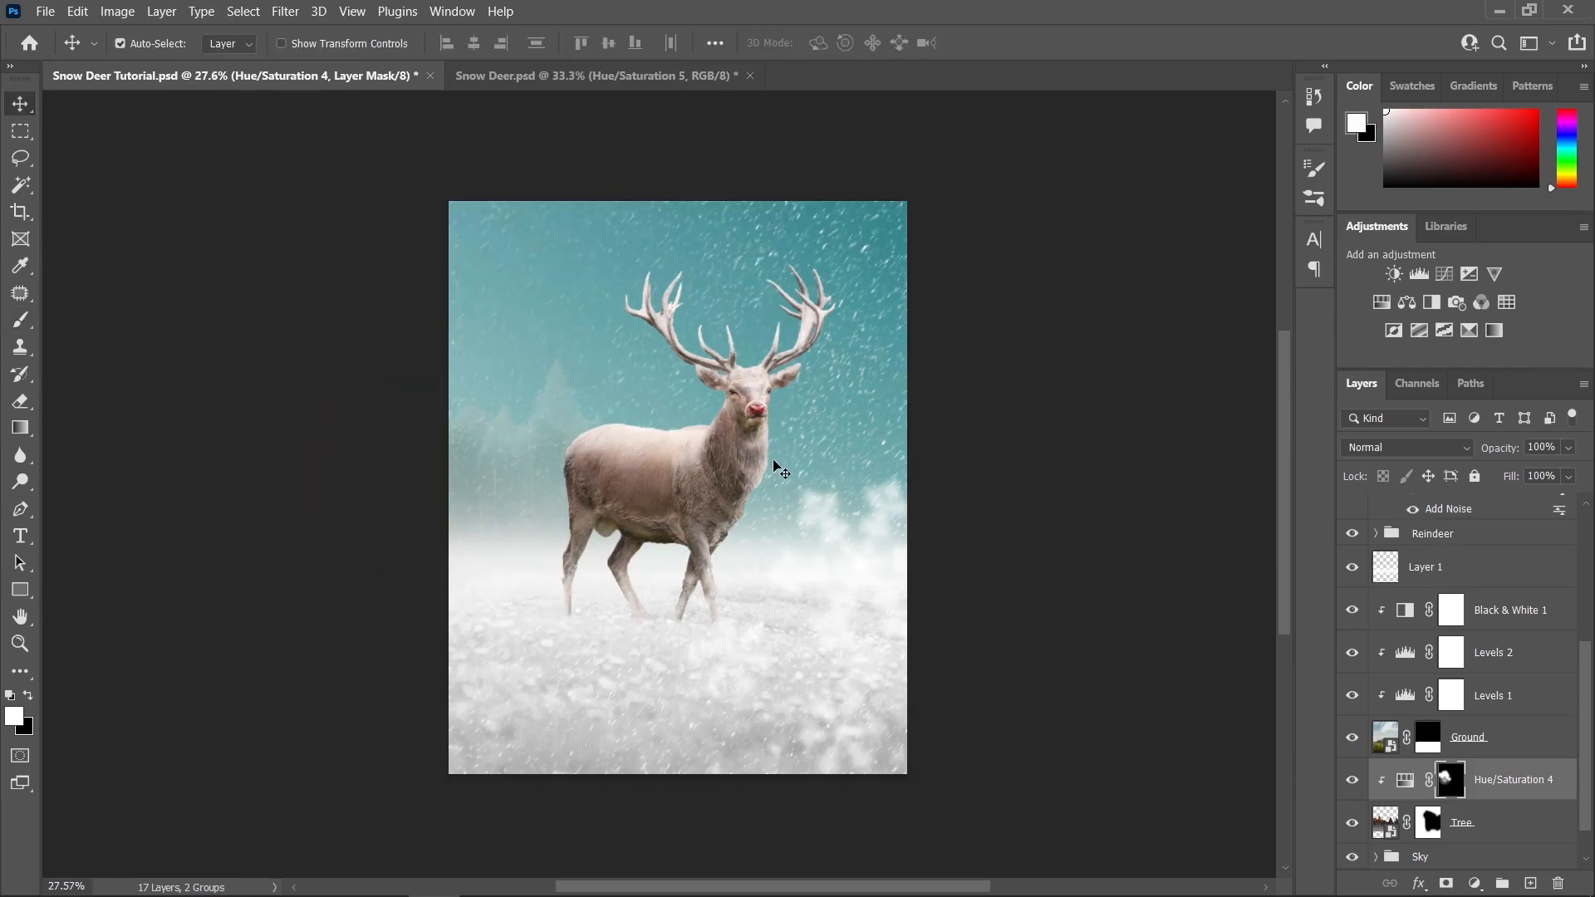
left_click_drag(781, 469, 764, 477)
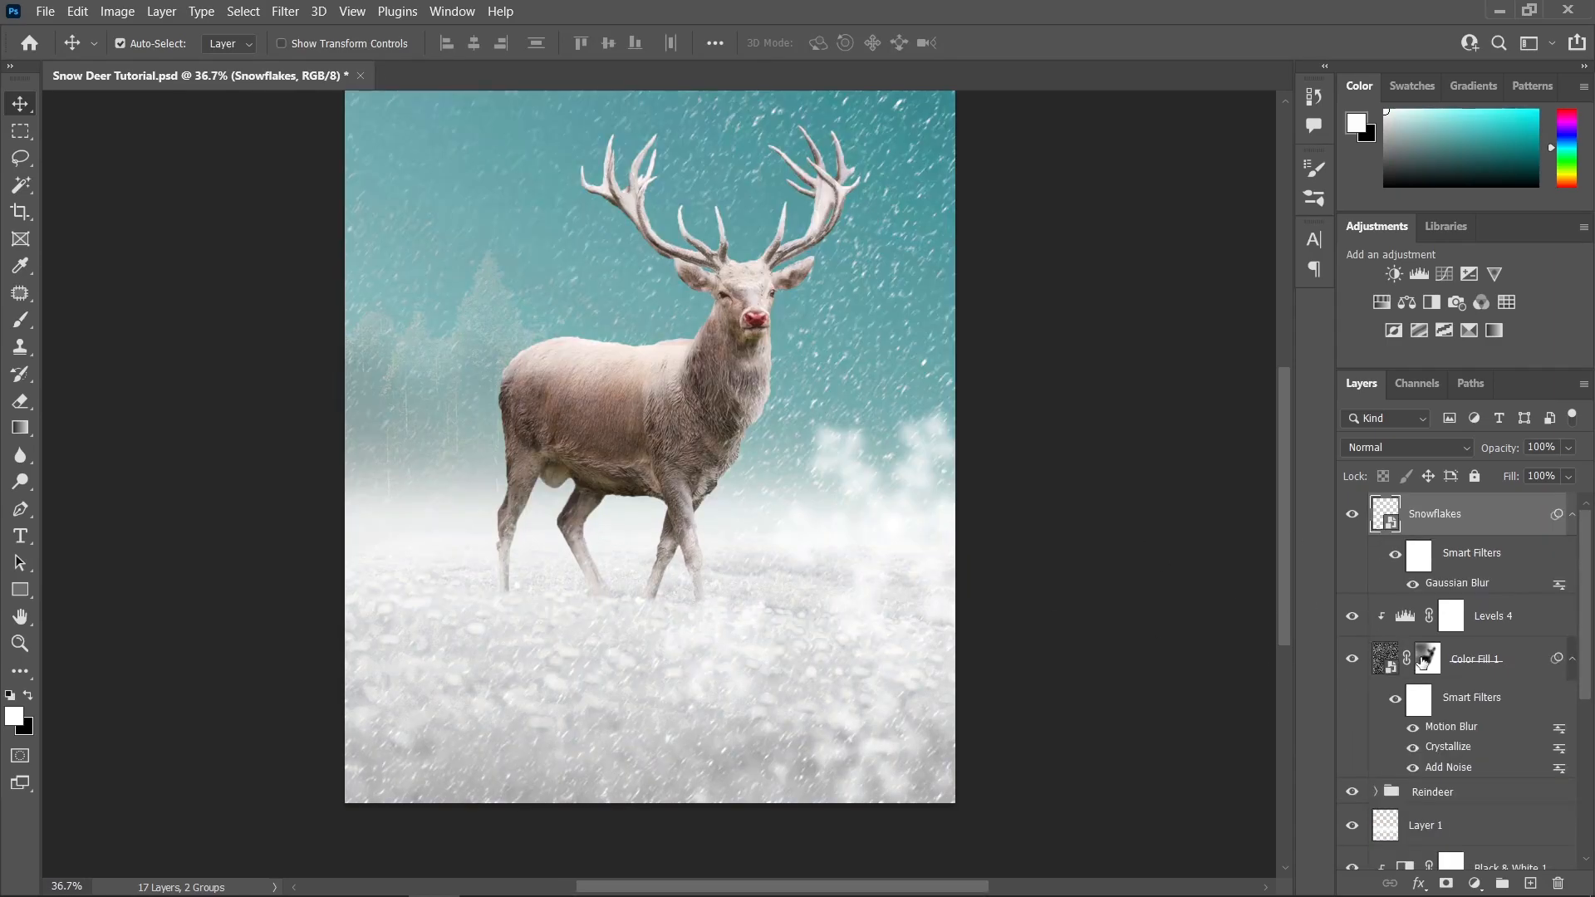
- Paint black at 26% flow on the Color Fill 1 mask to reduce the falling snow over the ground and around the deer
left_click(1424, 659)
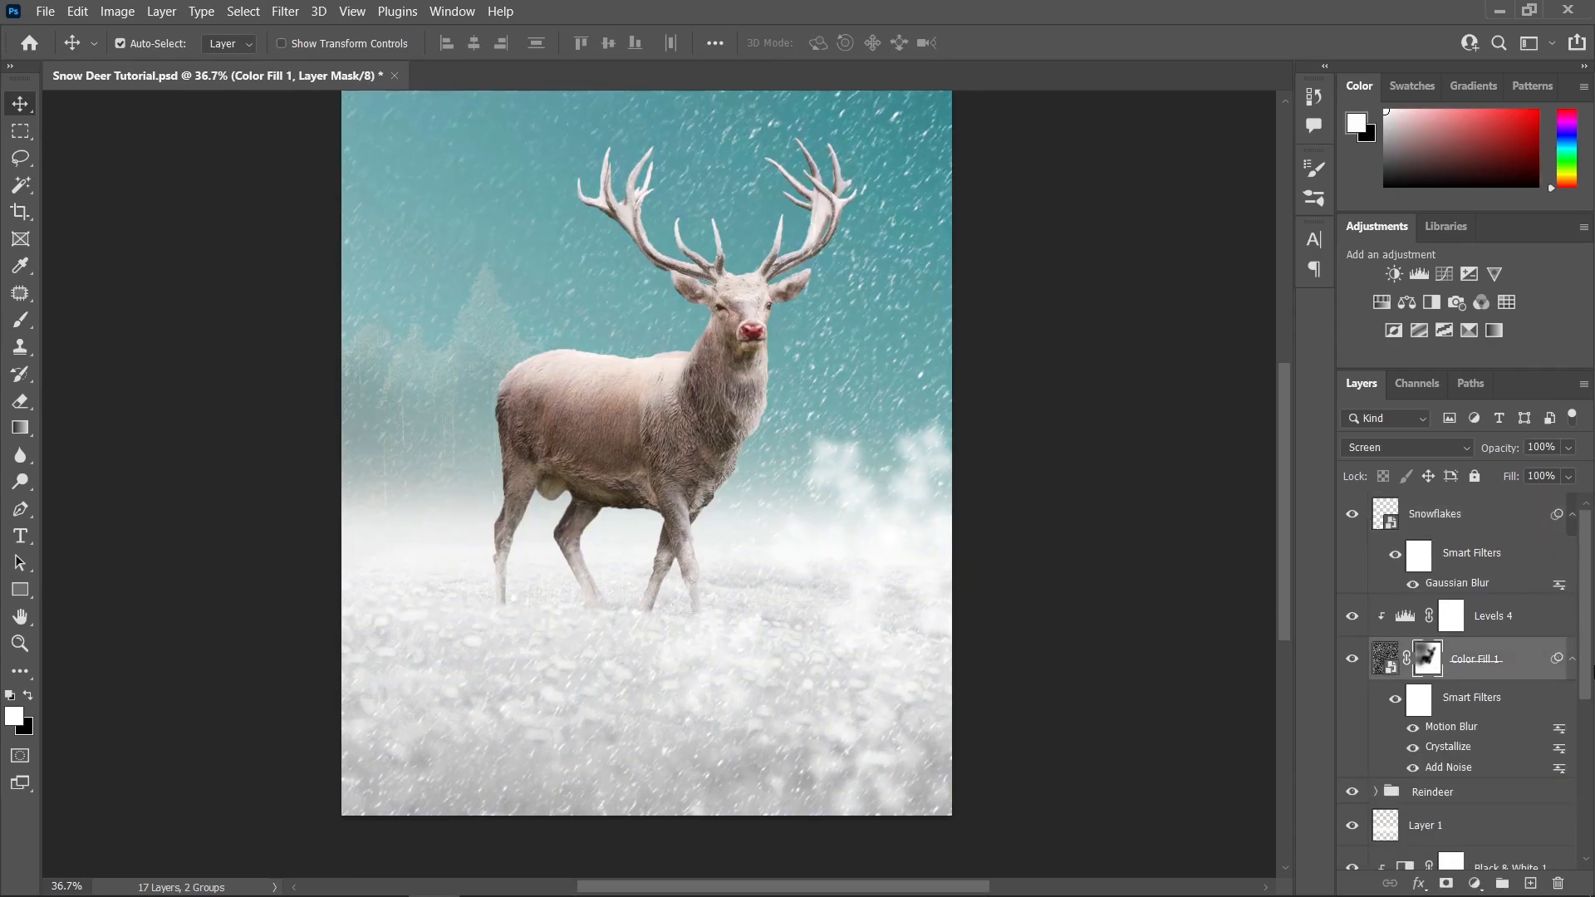
left_click(21, 320)
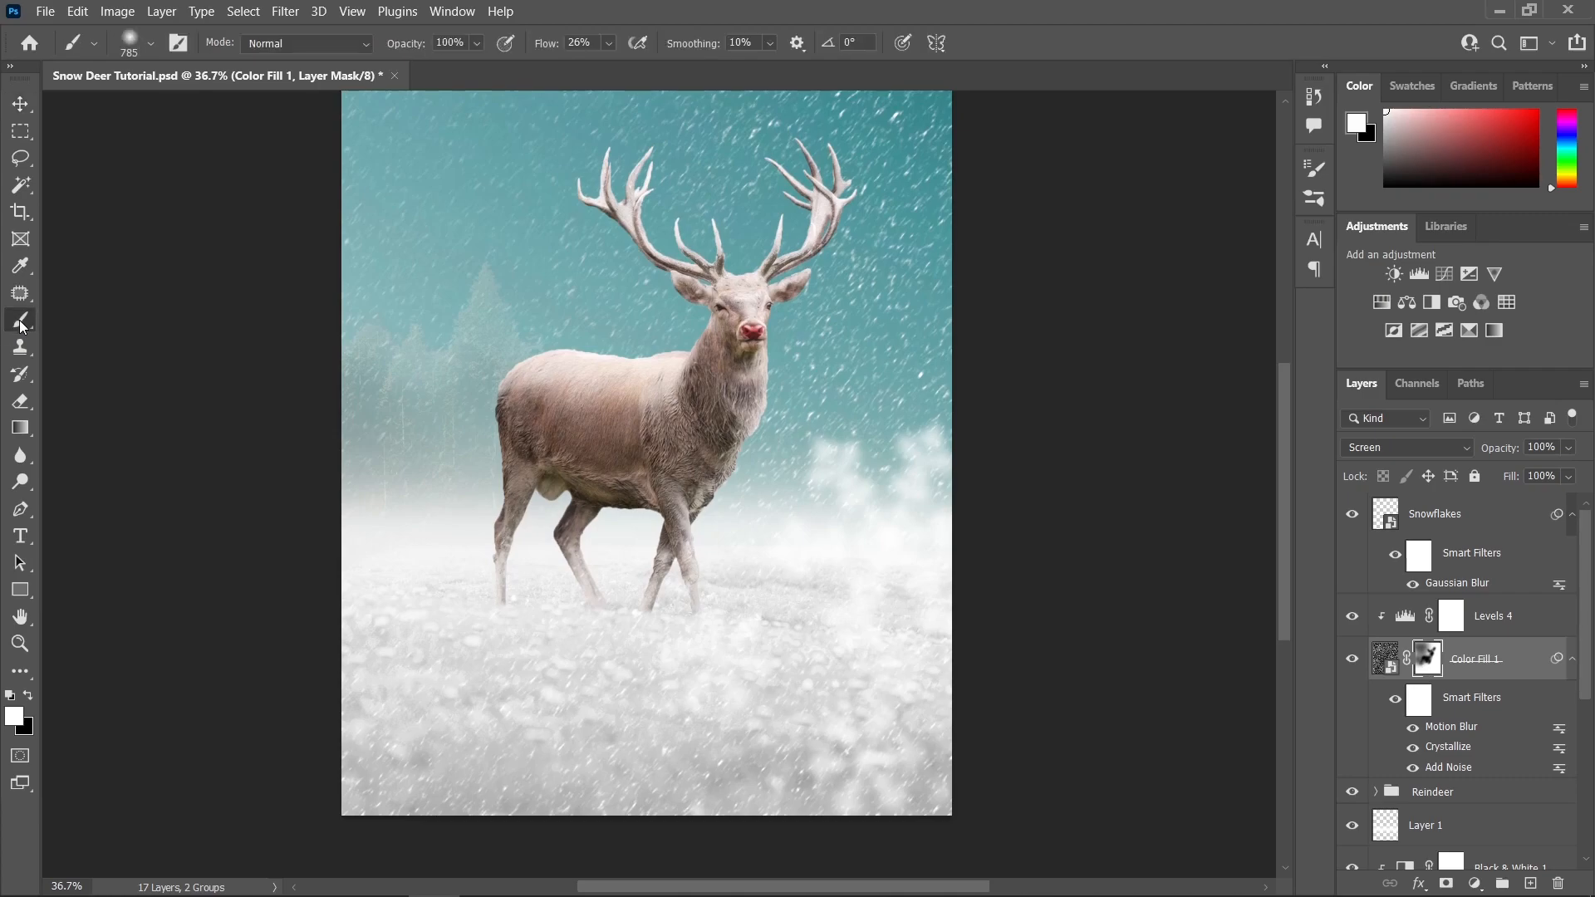
left_click(28, 695)
left_click_drag(723, 722, 690, 731)
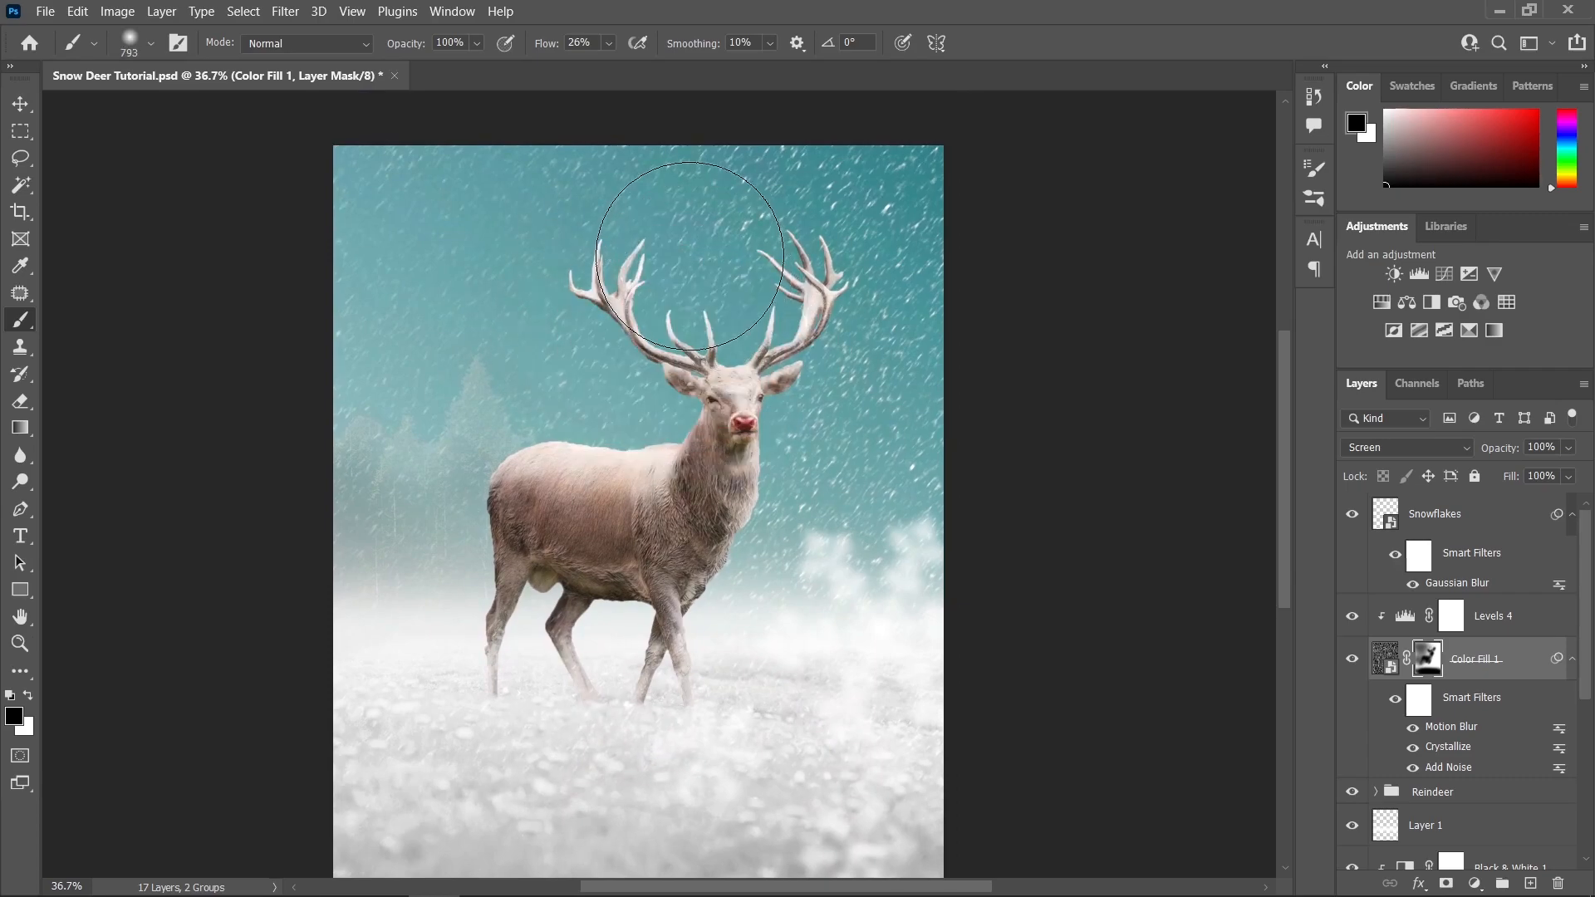
left_click_drag(659, 357, 643, 358)
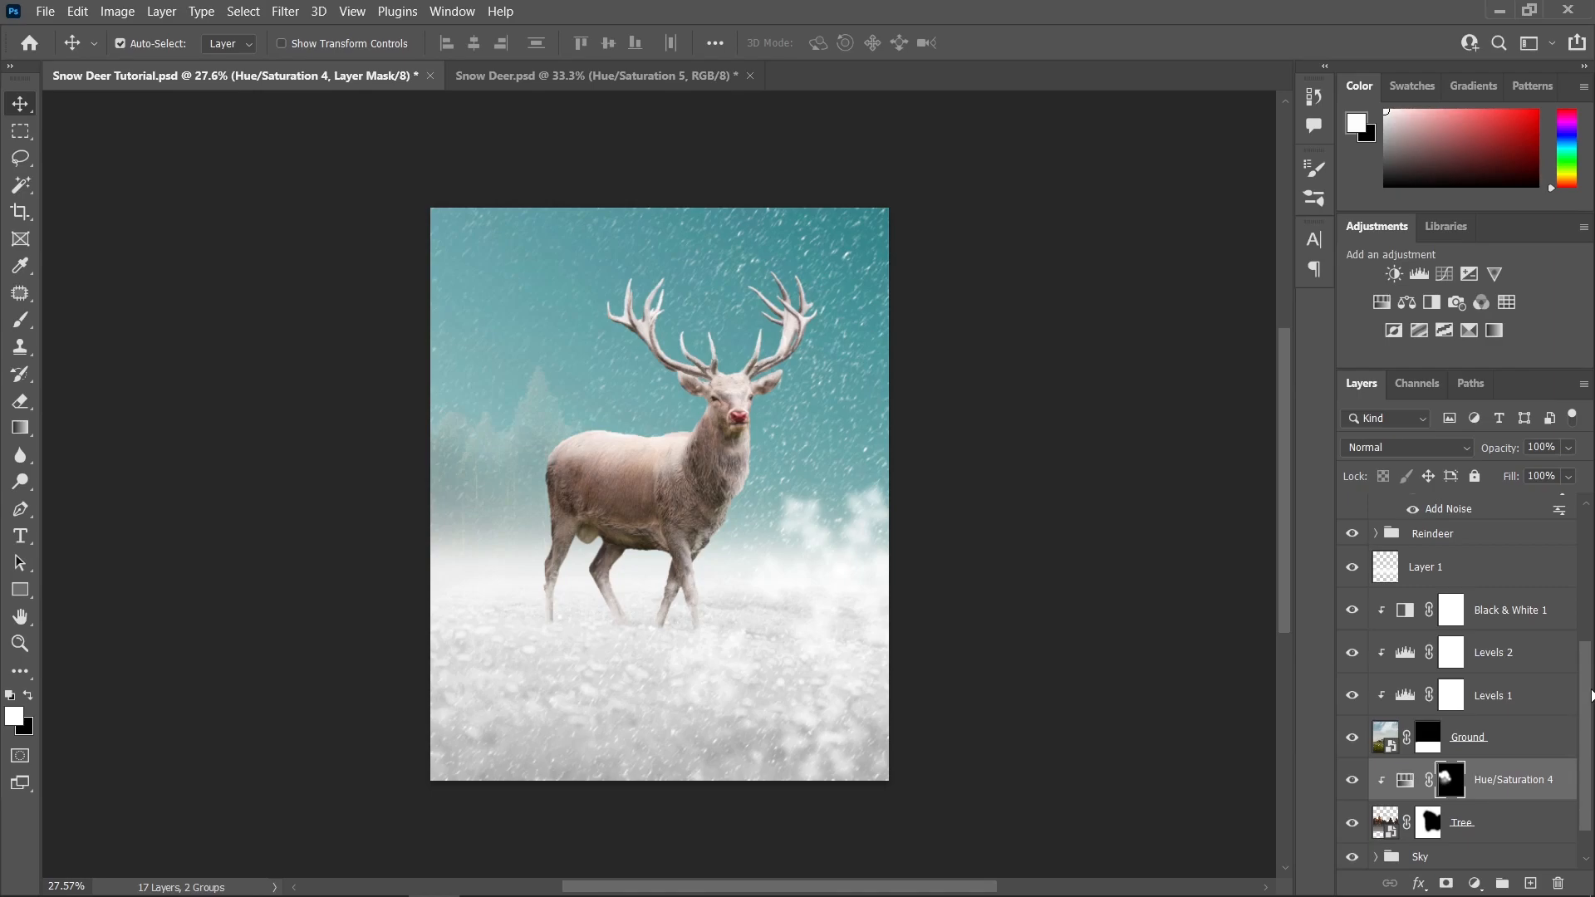
- Stamp all visible layers into a new layer above Snowflakes and convert it to a smart object
left_click_drag(1588, 707, 1588, 549)
left_click(1476, 520)
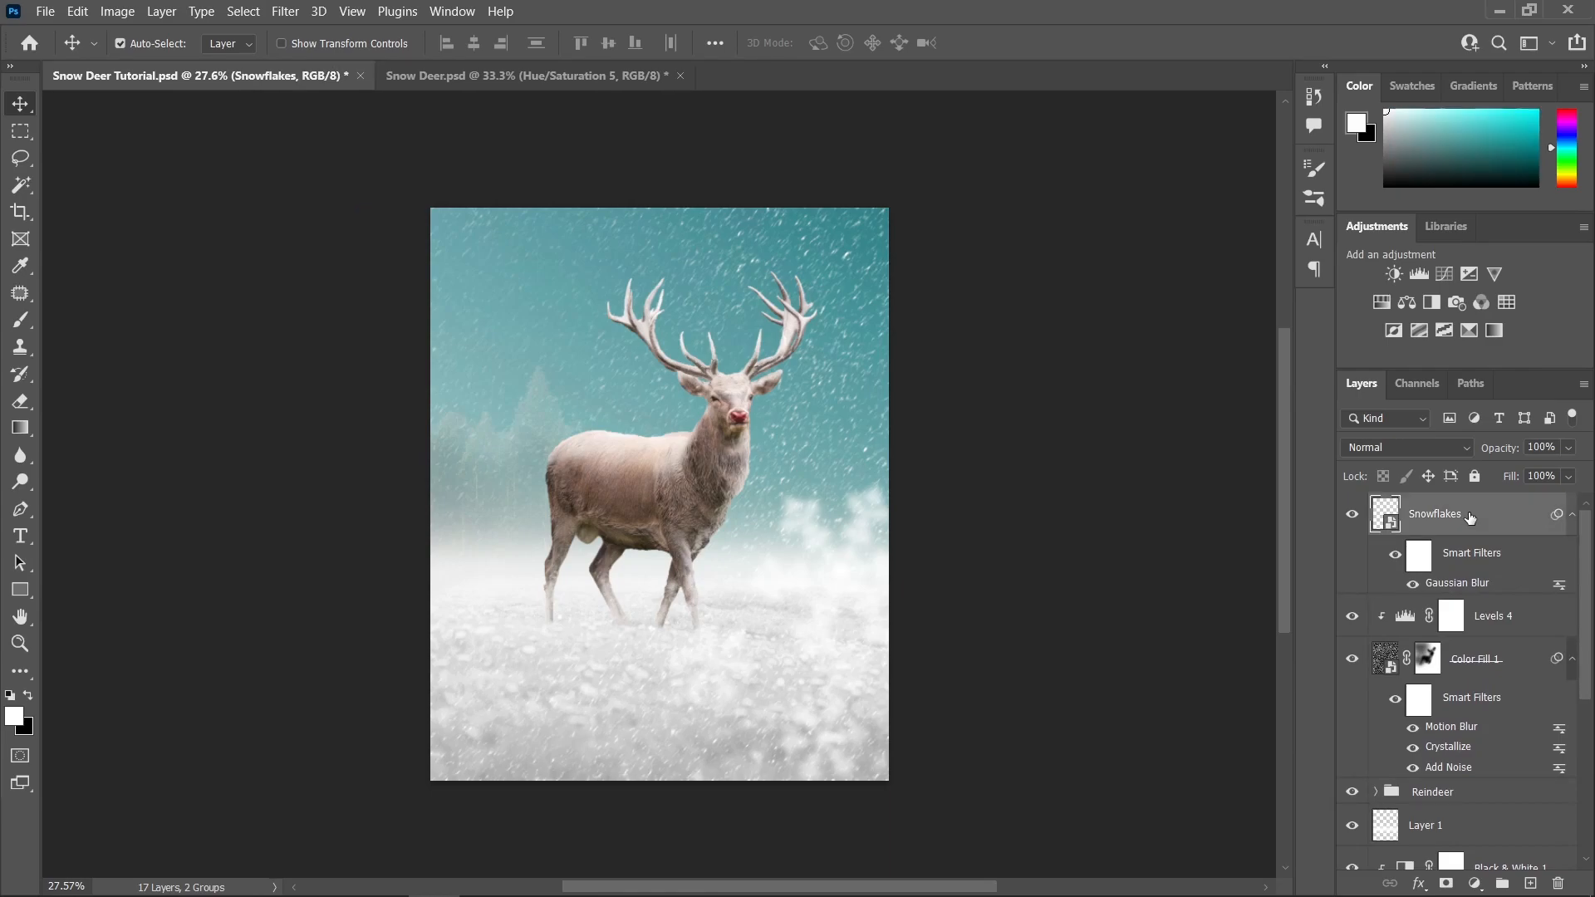
key("ctrl+alt+shift+e")
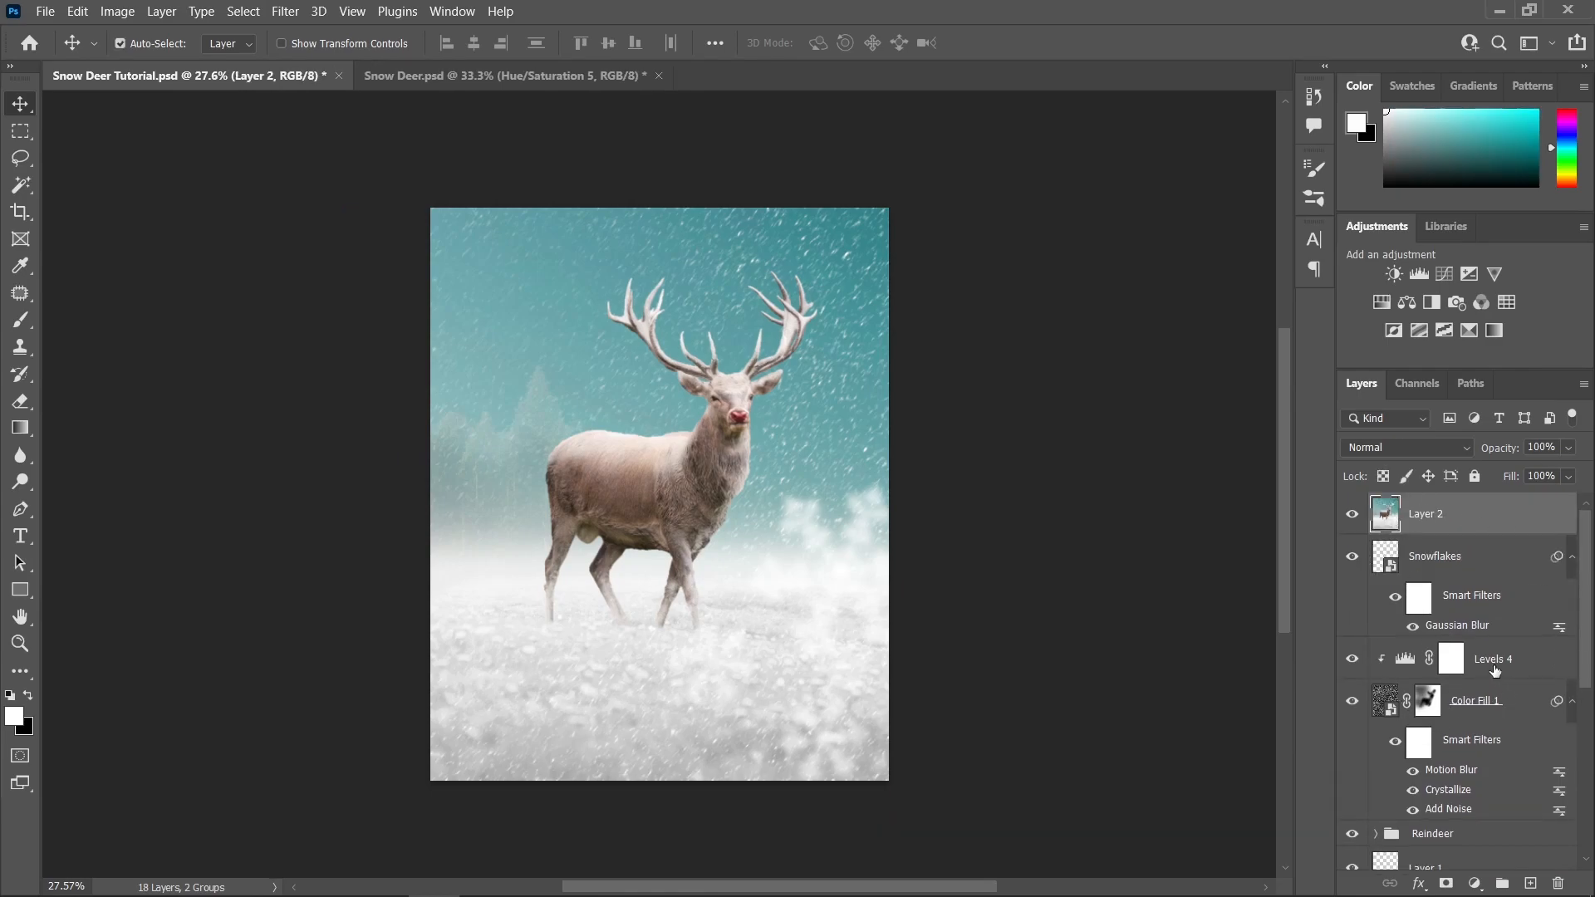
right_click(1457, 525)
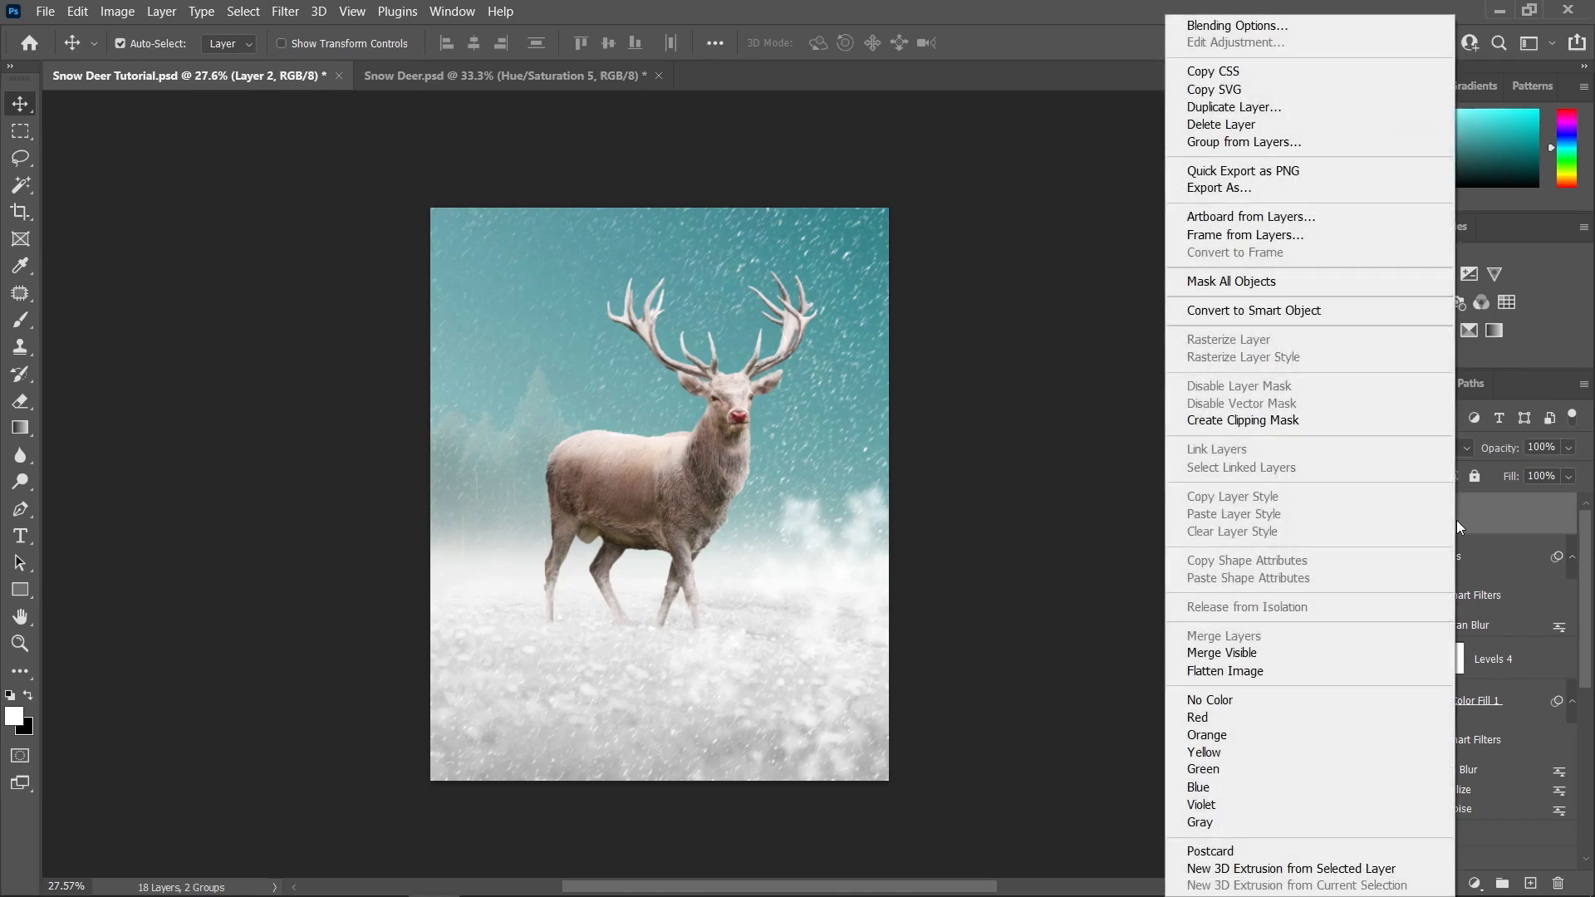
left_click(1308, 331)
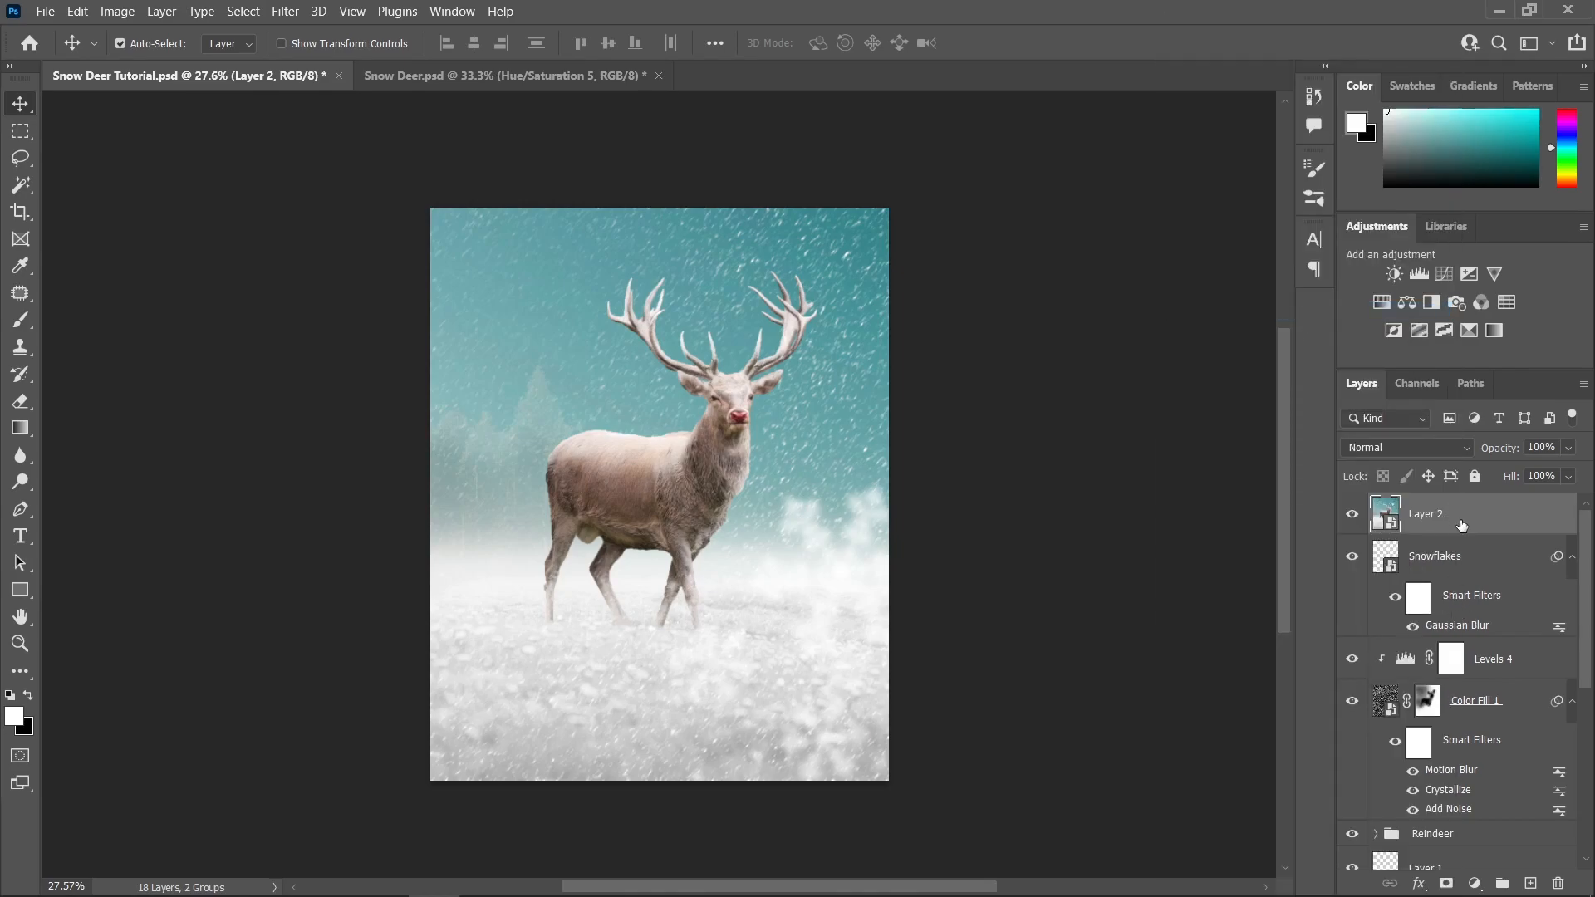
- Apply the Camera Raw Filter to Layer 2 with Texture +20, Clarity +20 and Vibrance +40
left_click(285, 11)
left_click(342, 154)
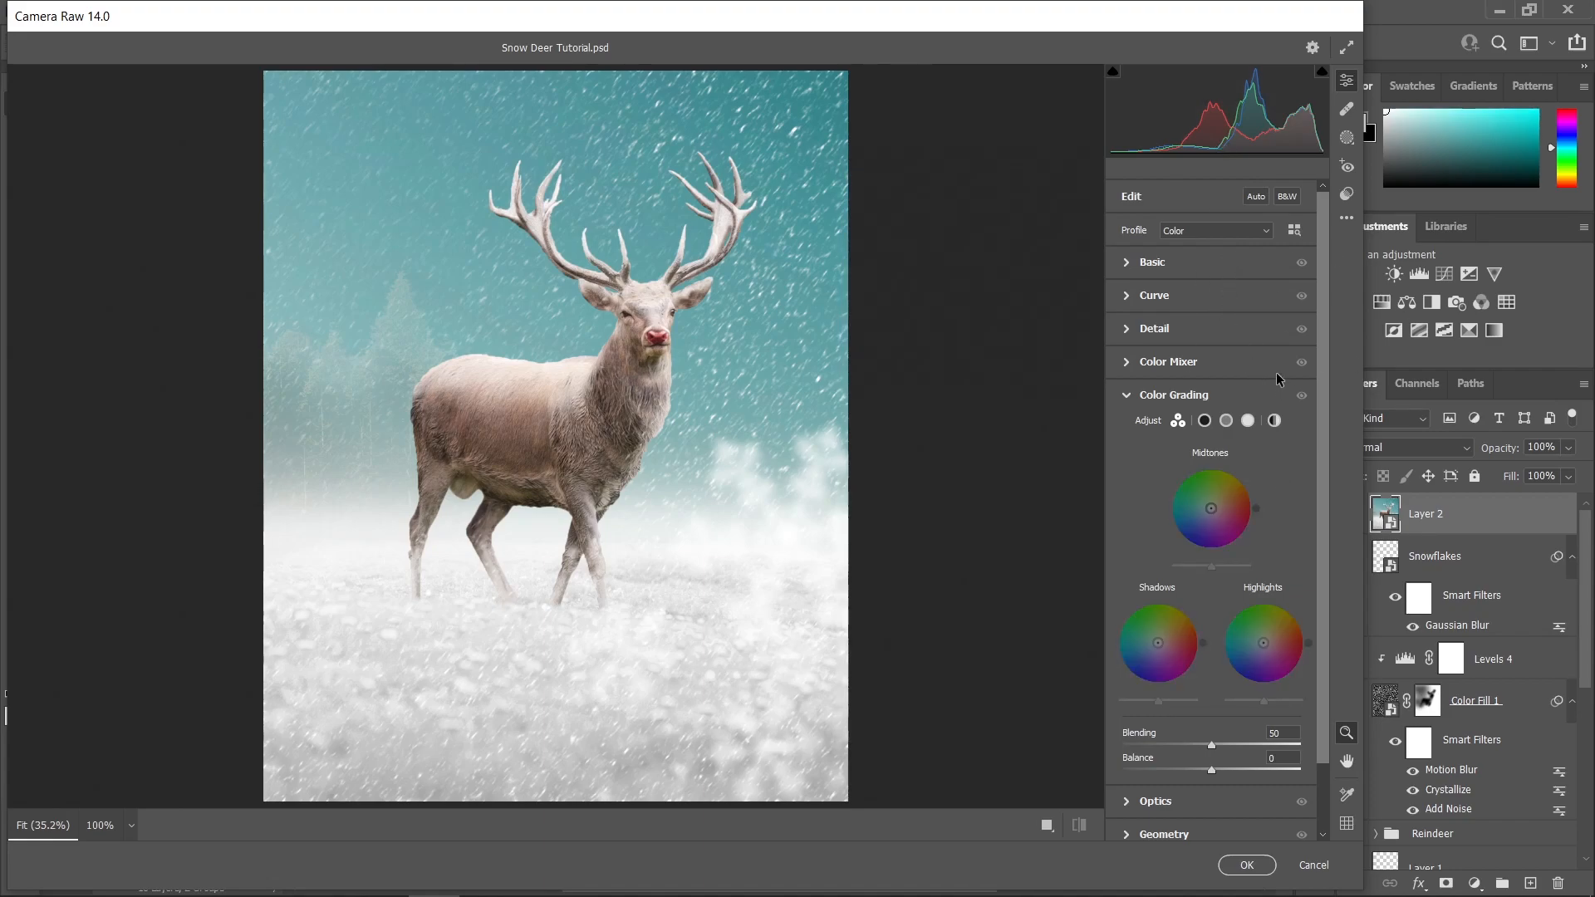
mouse_move(1272, 368)
left_click(1175, 265)
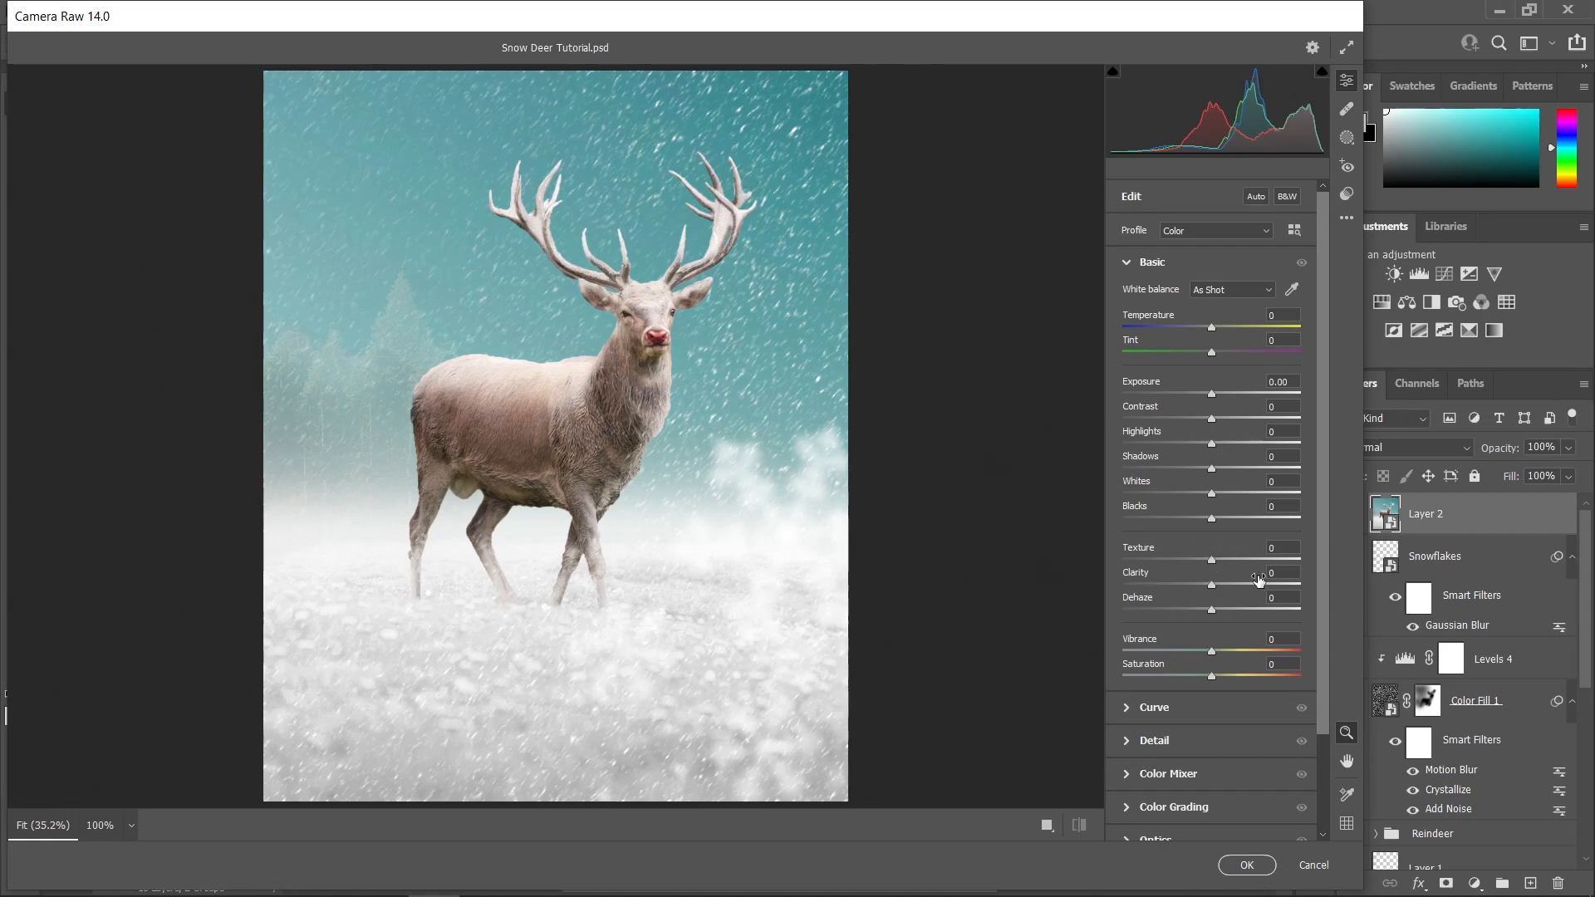
left_click_drag(1229, 561, 1231, 562)
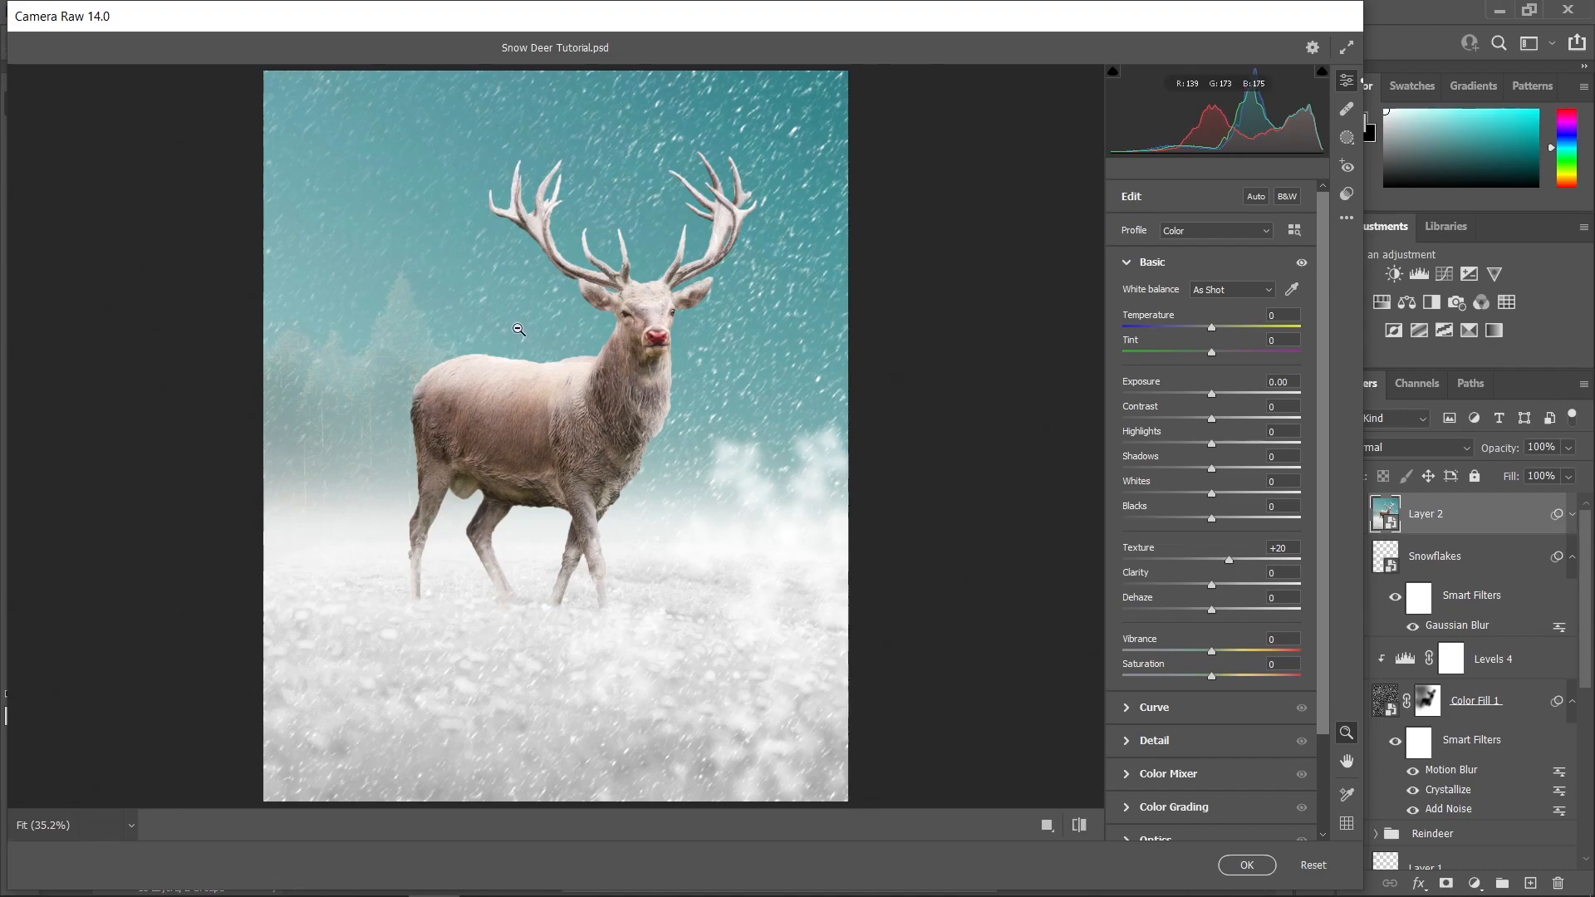
scroll(536, 362, "up", 7)
scroll(536, 361, "down", 6)
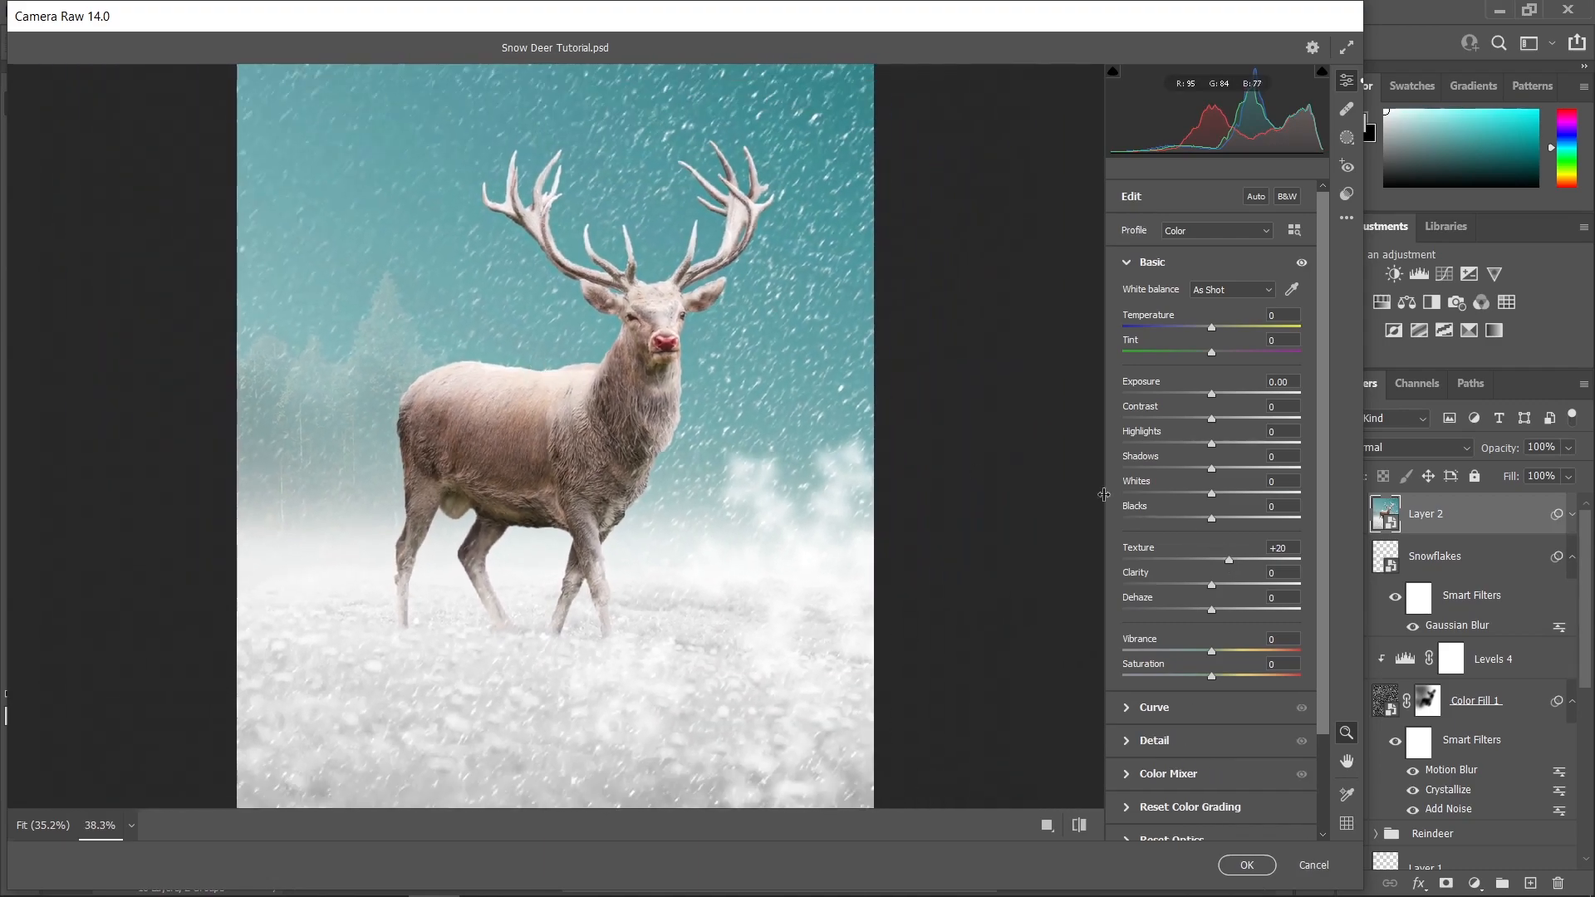
left_click_drag(1211, 587, 1229, 586)
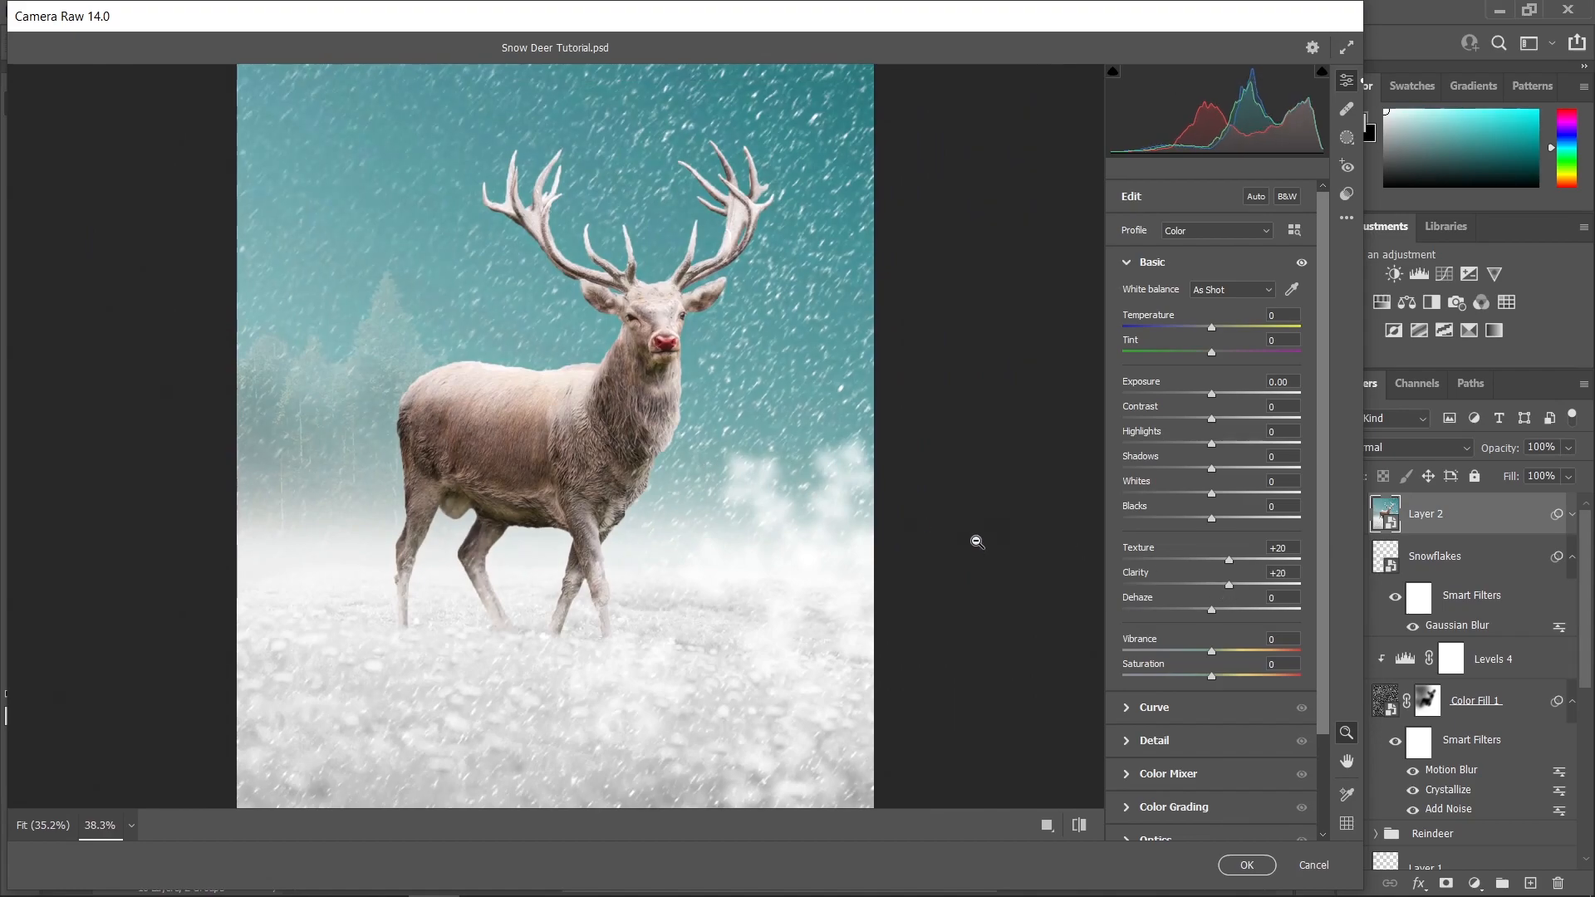
scroll(977, 542, "down", 1)
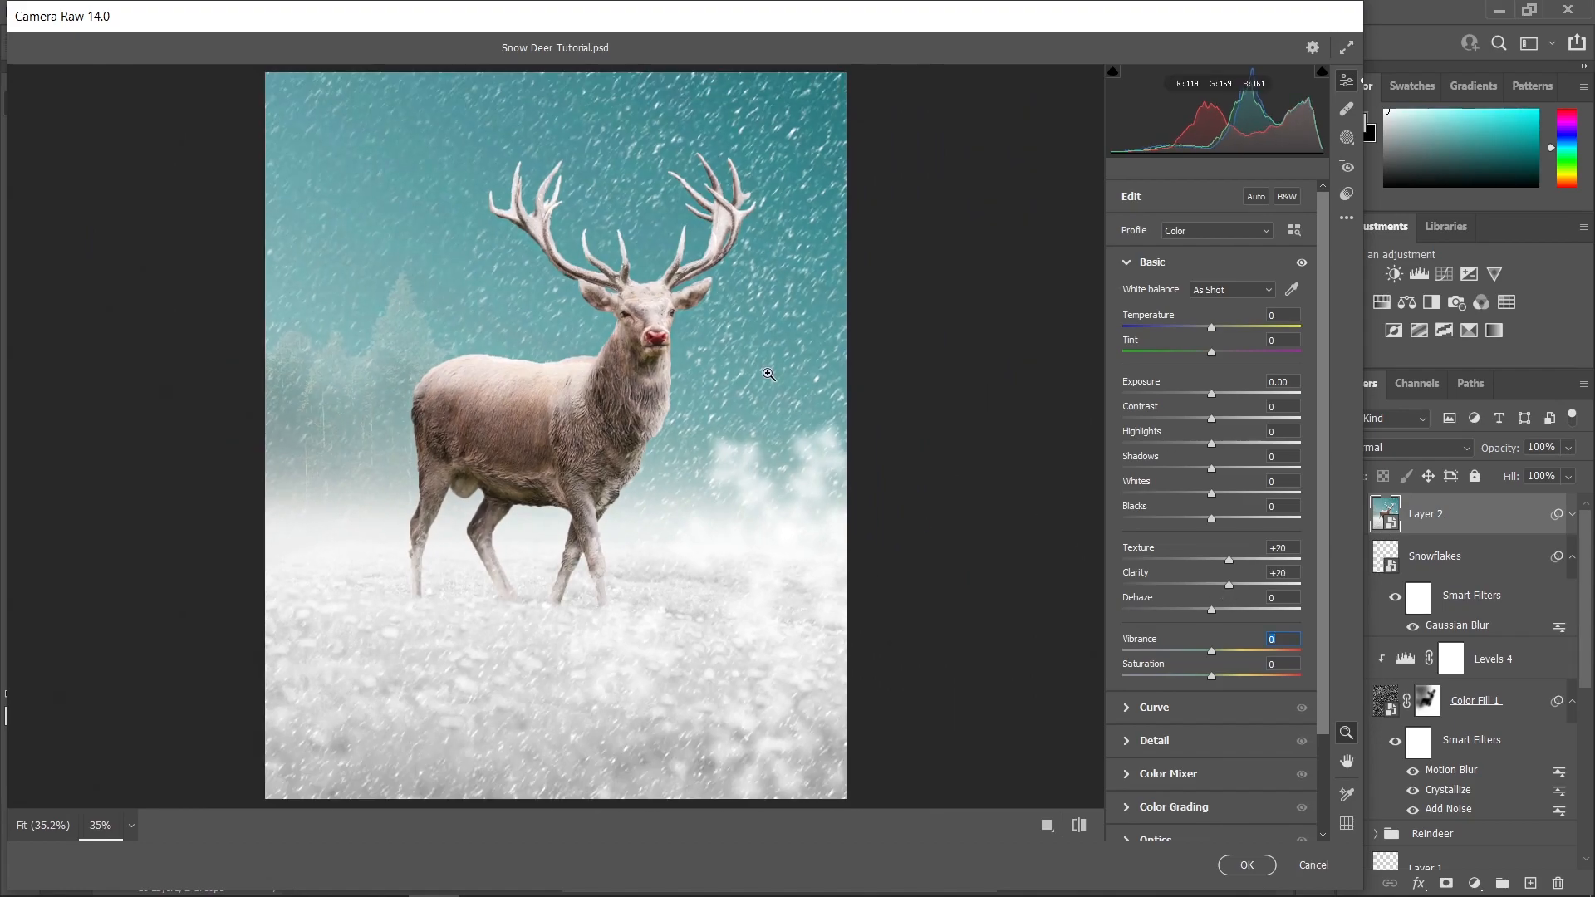
left_click_drag(1212, 659, 1247, 661)
left_click(673, 471, "alt")
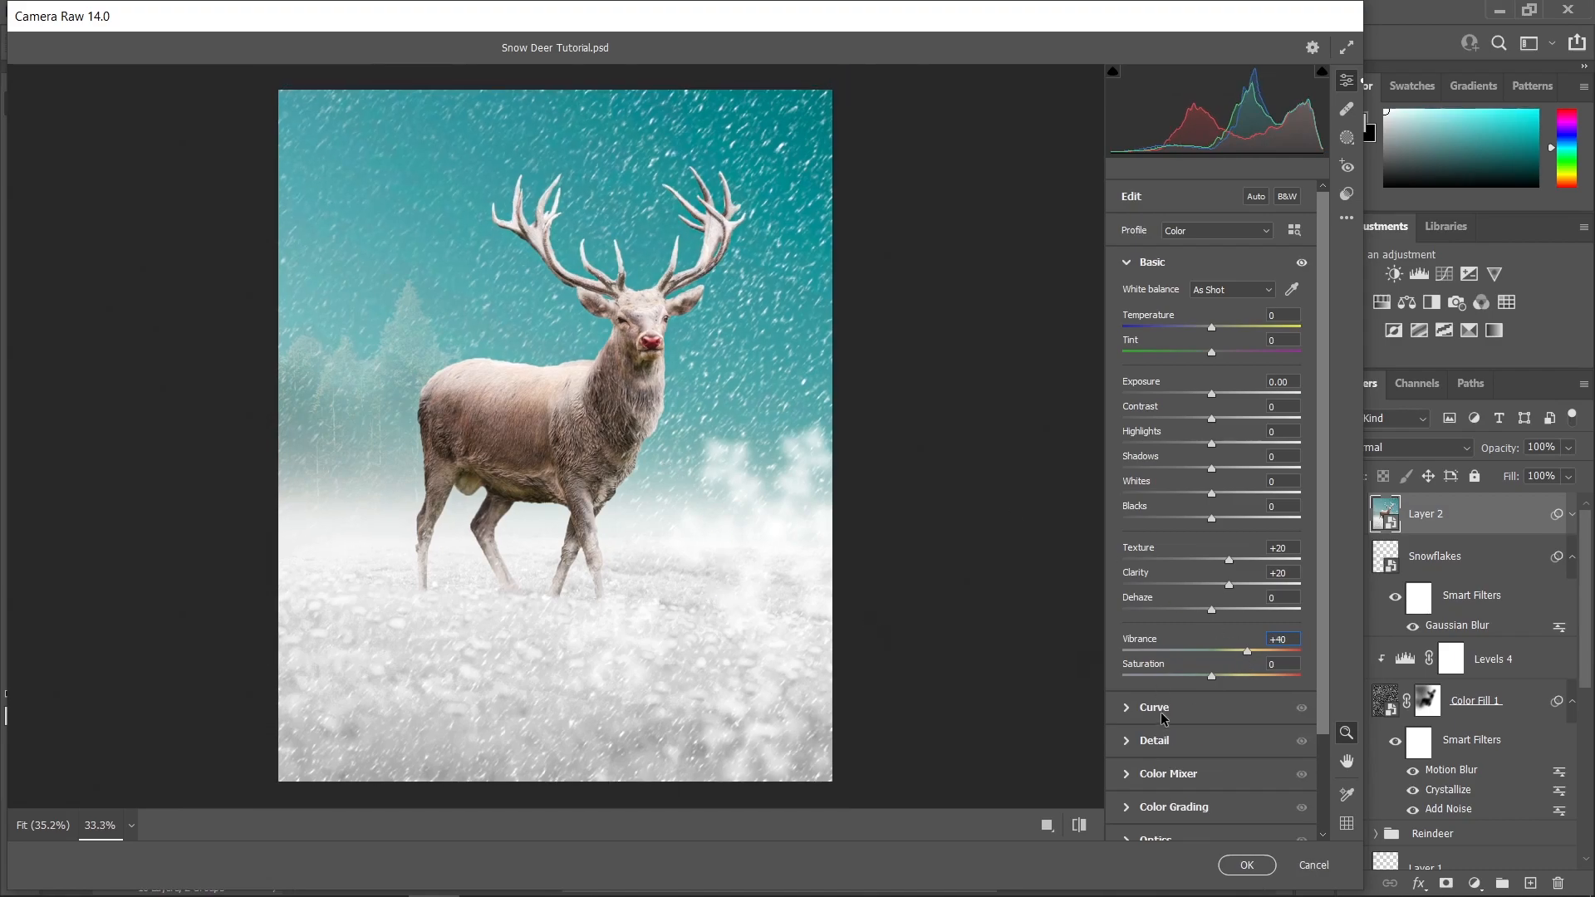
- Set the Camera Raw detail adjustments to Sharpening 40 and Noise Reduction 5
left_click(1170, 741)
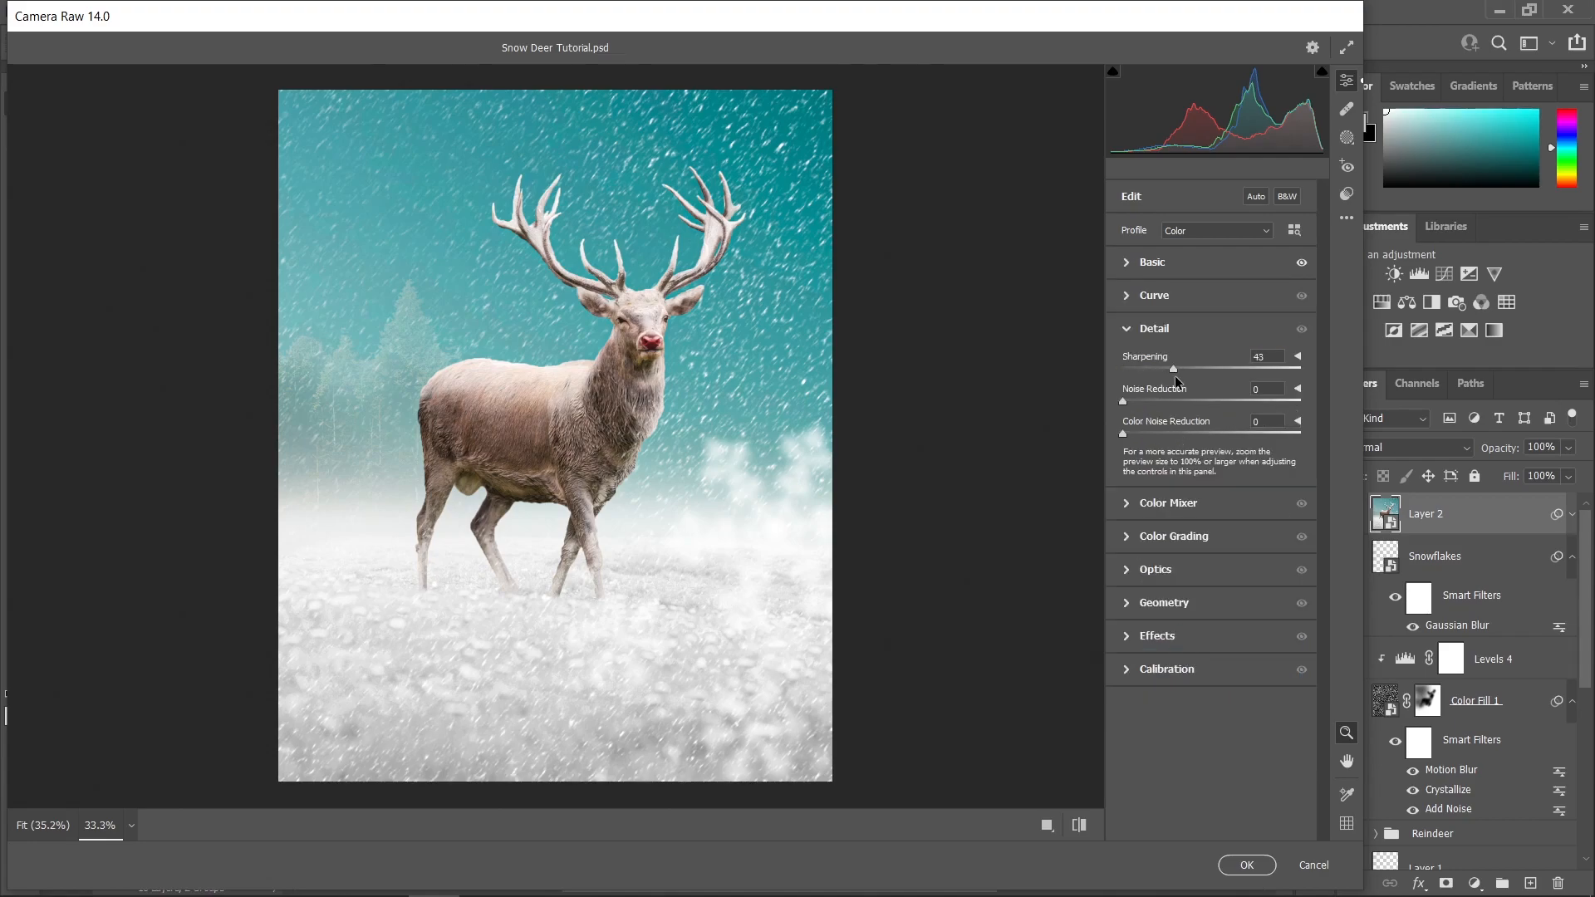
left_click_drag(1174, 376, 1172, 375)
scroll(700, 377, "up", 1)
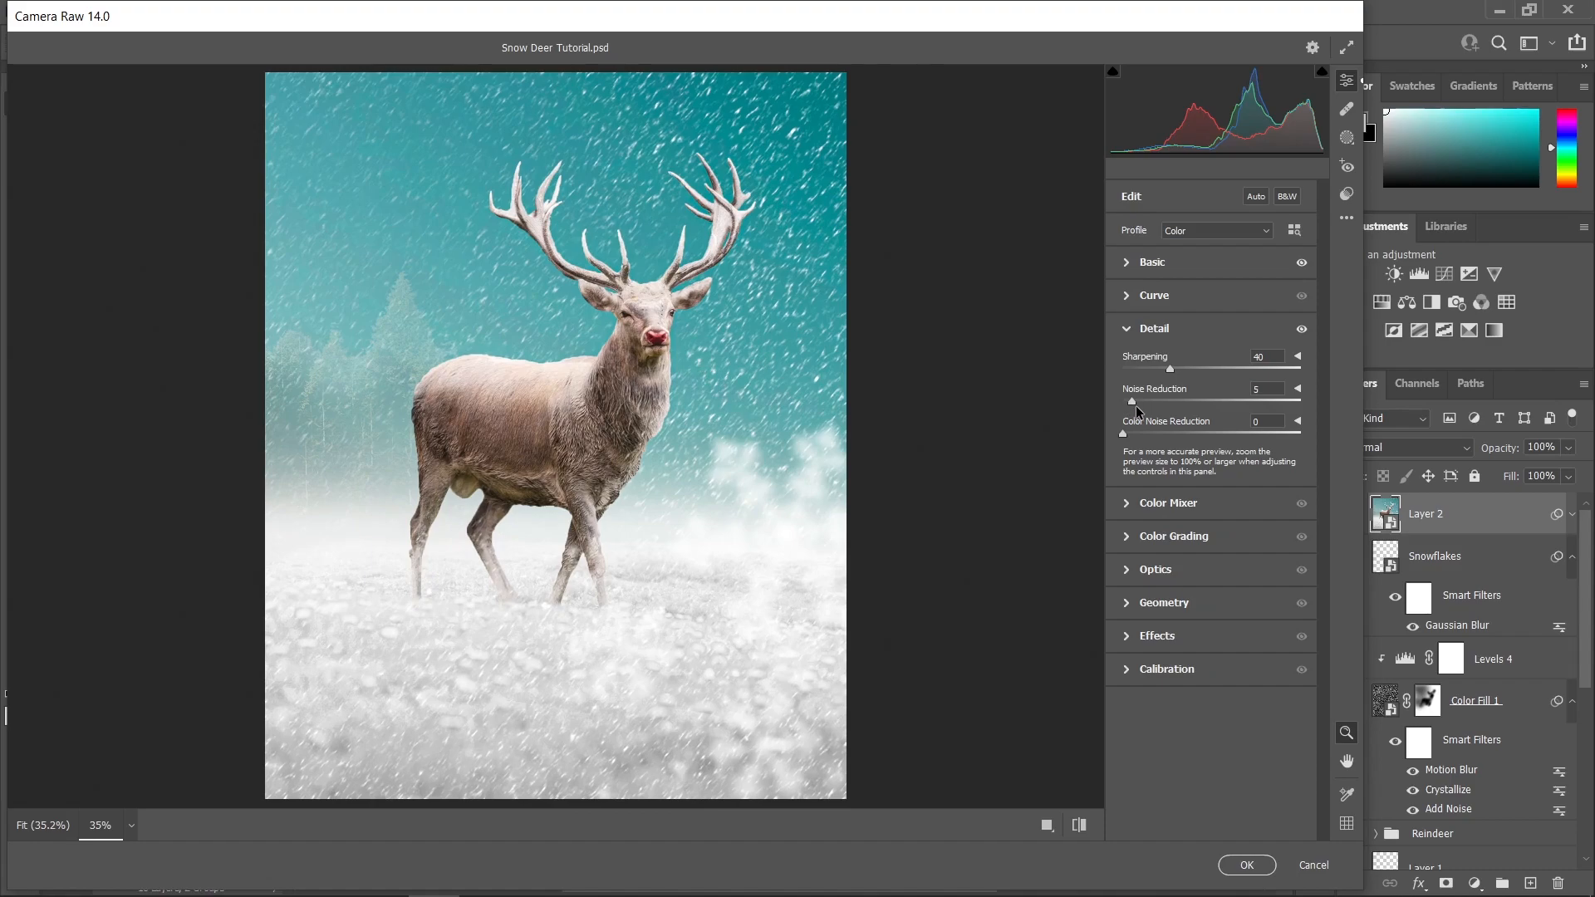
- Shift the Color Mixer hues to Yellows +70 and Aquas -70
left_click(1147, 502)
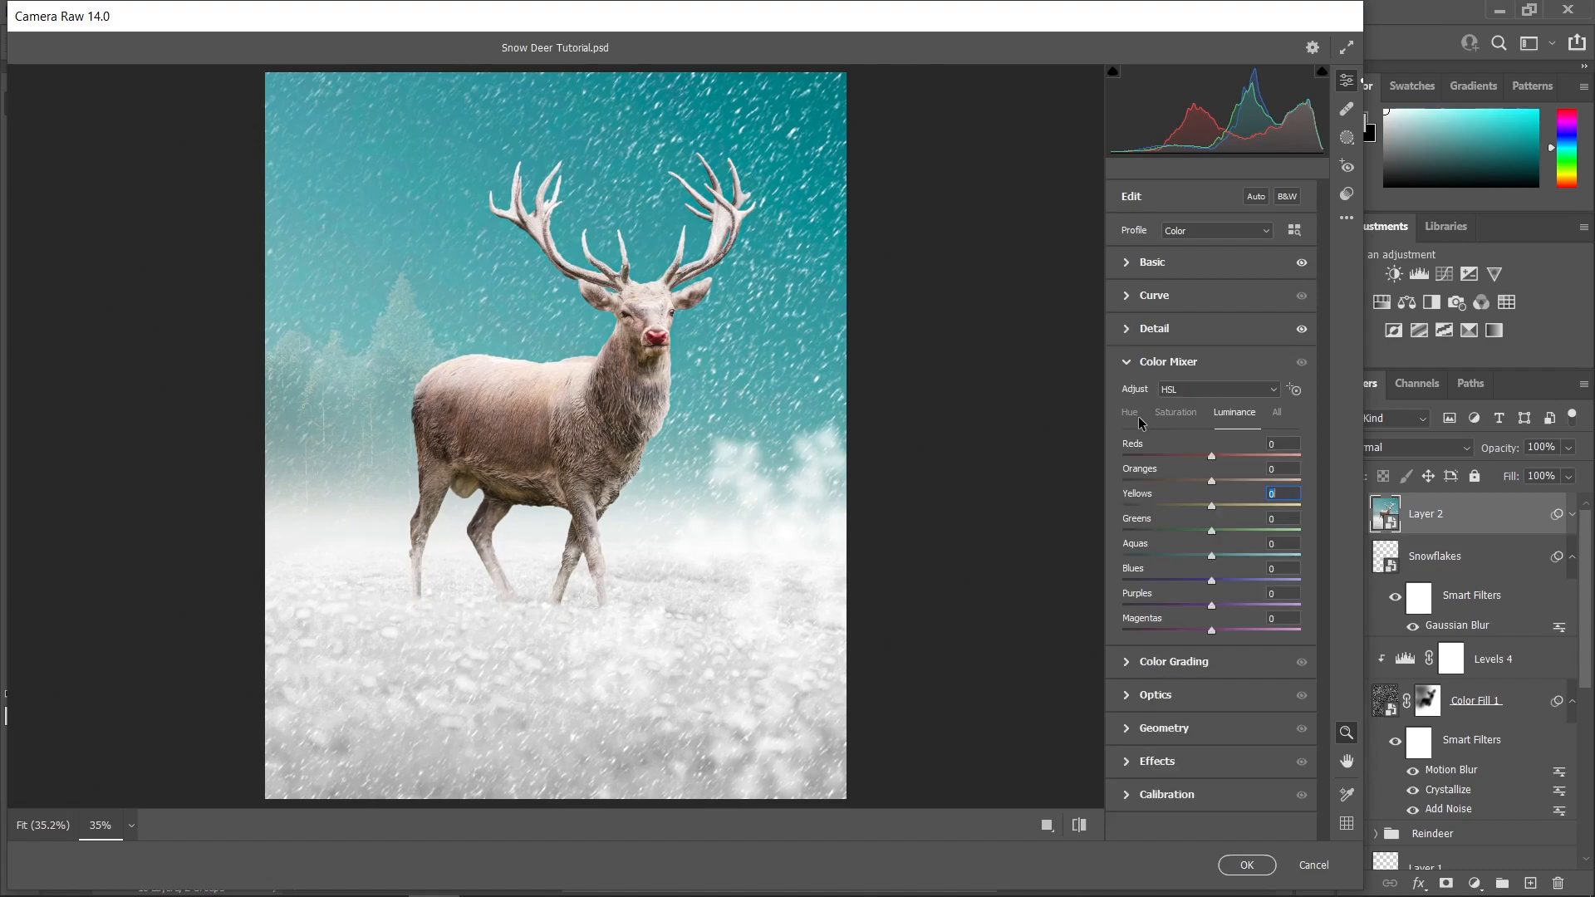
left_click(1132, 413)
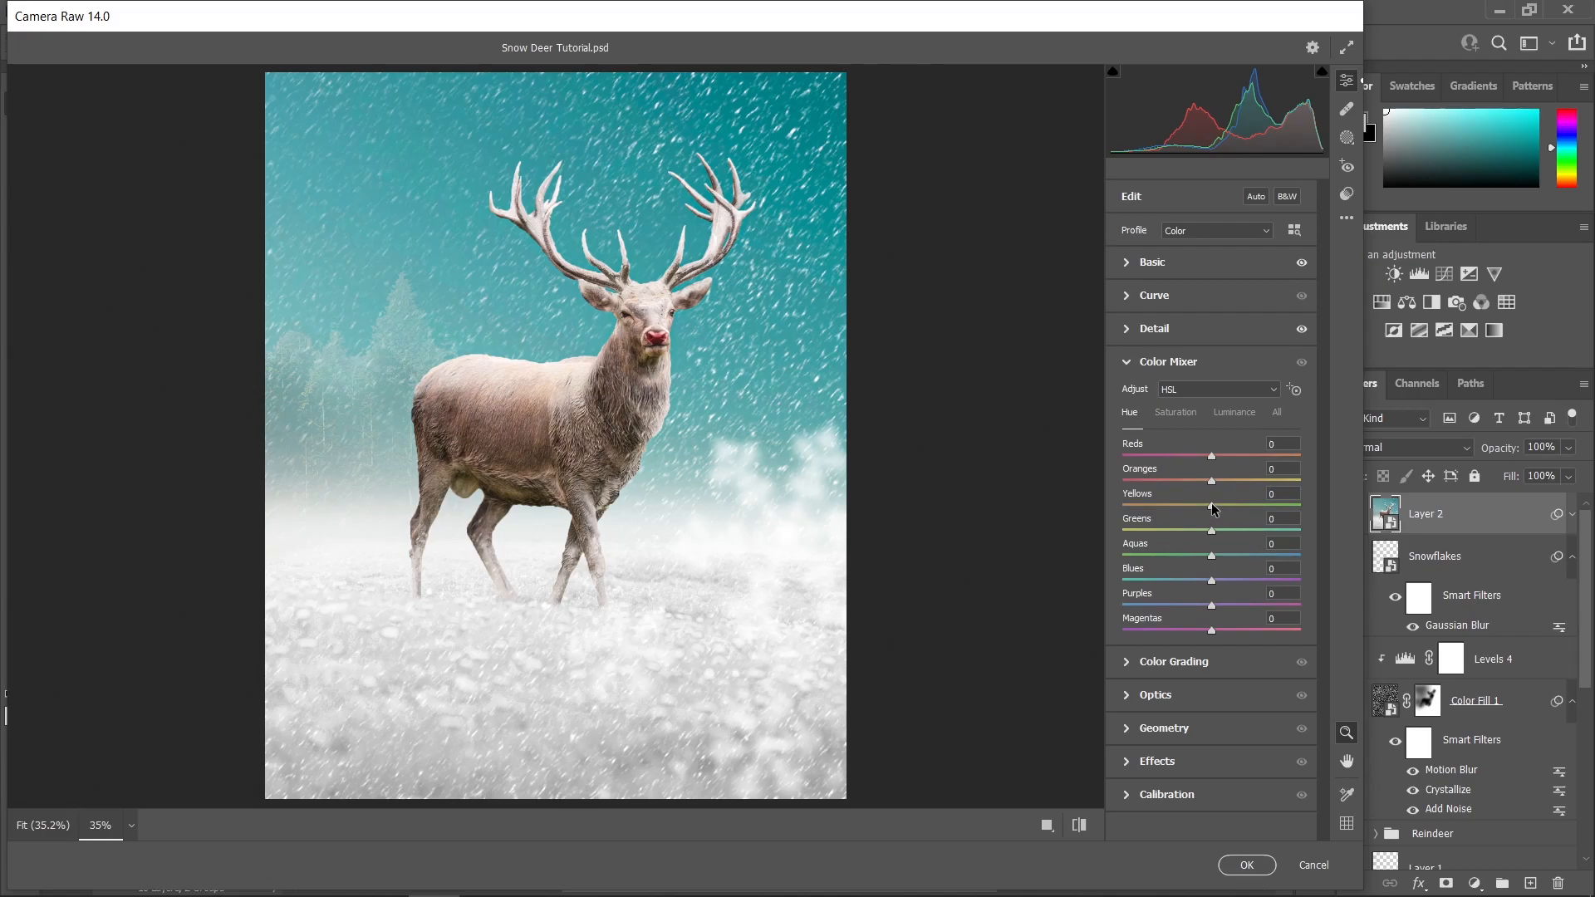
left_click_drag(1212, 506, 1269, 519)
left_click_drag(1212, 555, 1145, 562)
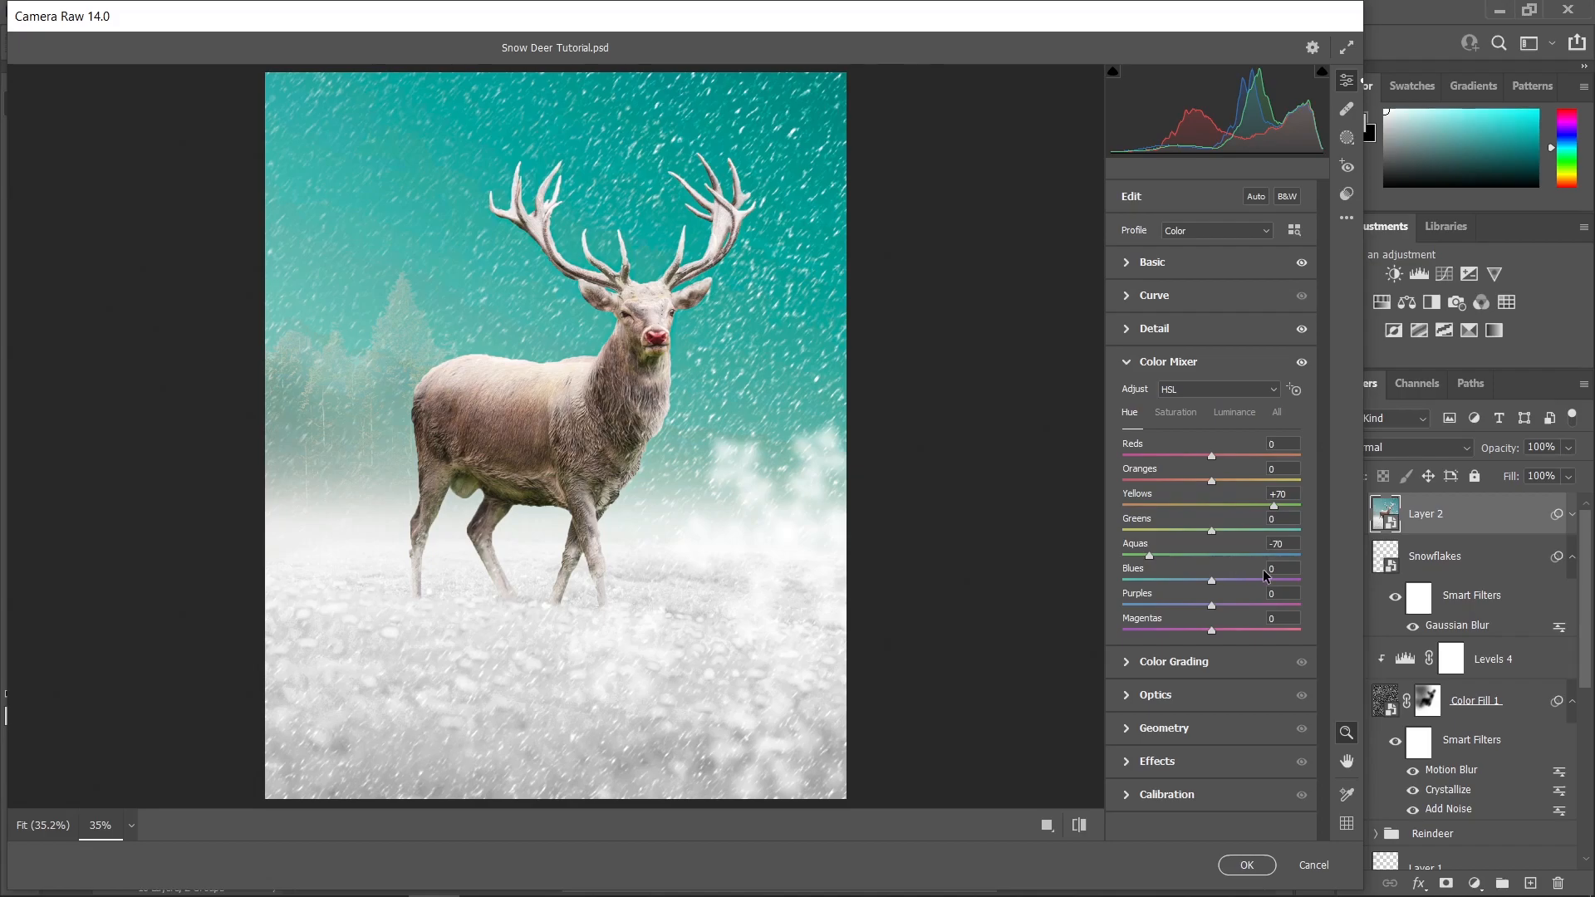
- Reduce the Yellows and Greens saturation to the minimum in the Color Mixer
left_click(1190, 416)
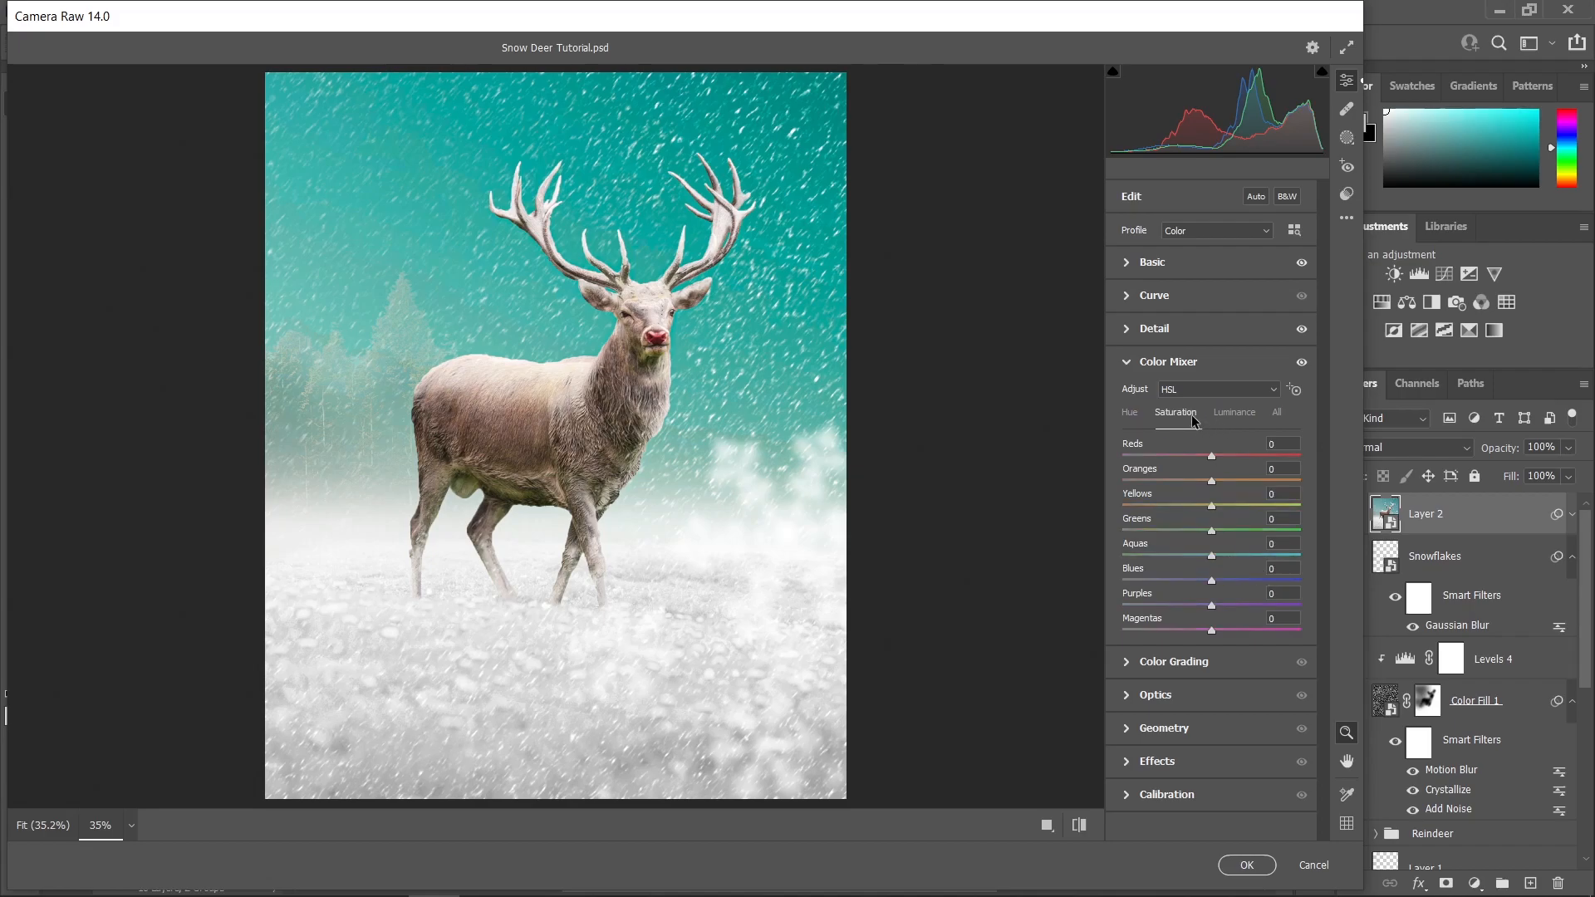
left_click_drag(1212, 506, 1038, 514)
left_click_drag(1212, 530, 1039, 537)
- Raise the Oranges luminance to +20 in the Color Mixer and check the deer's fur up close
left_click(1234, 413)
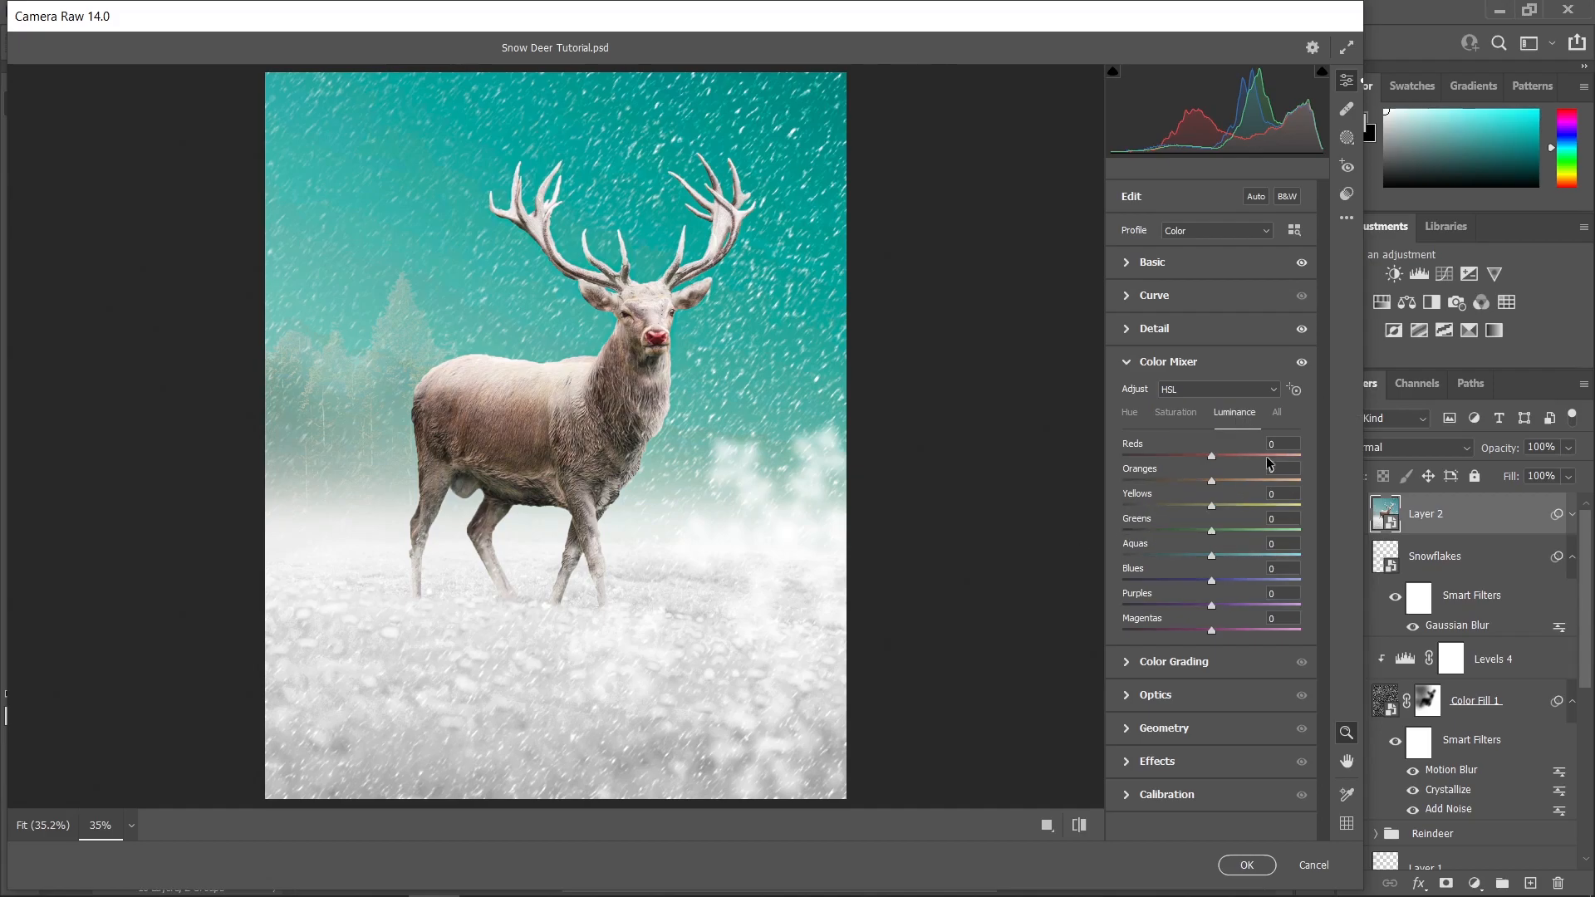
left_click_drag(1215, 481, 1230, 492)
scroll(538, 417, "up", 3)
scroll(648, 409, "down", 1)
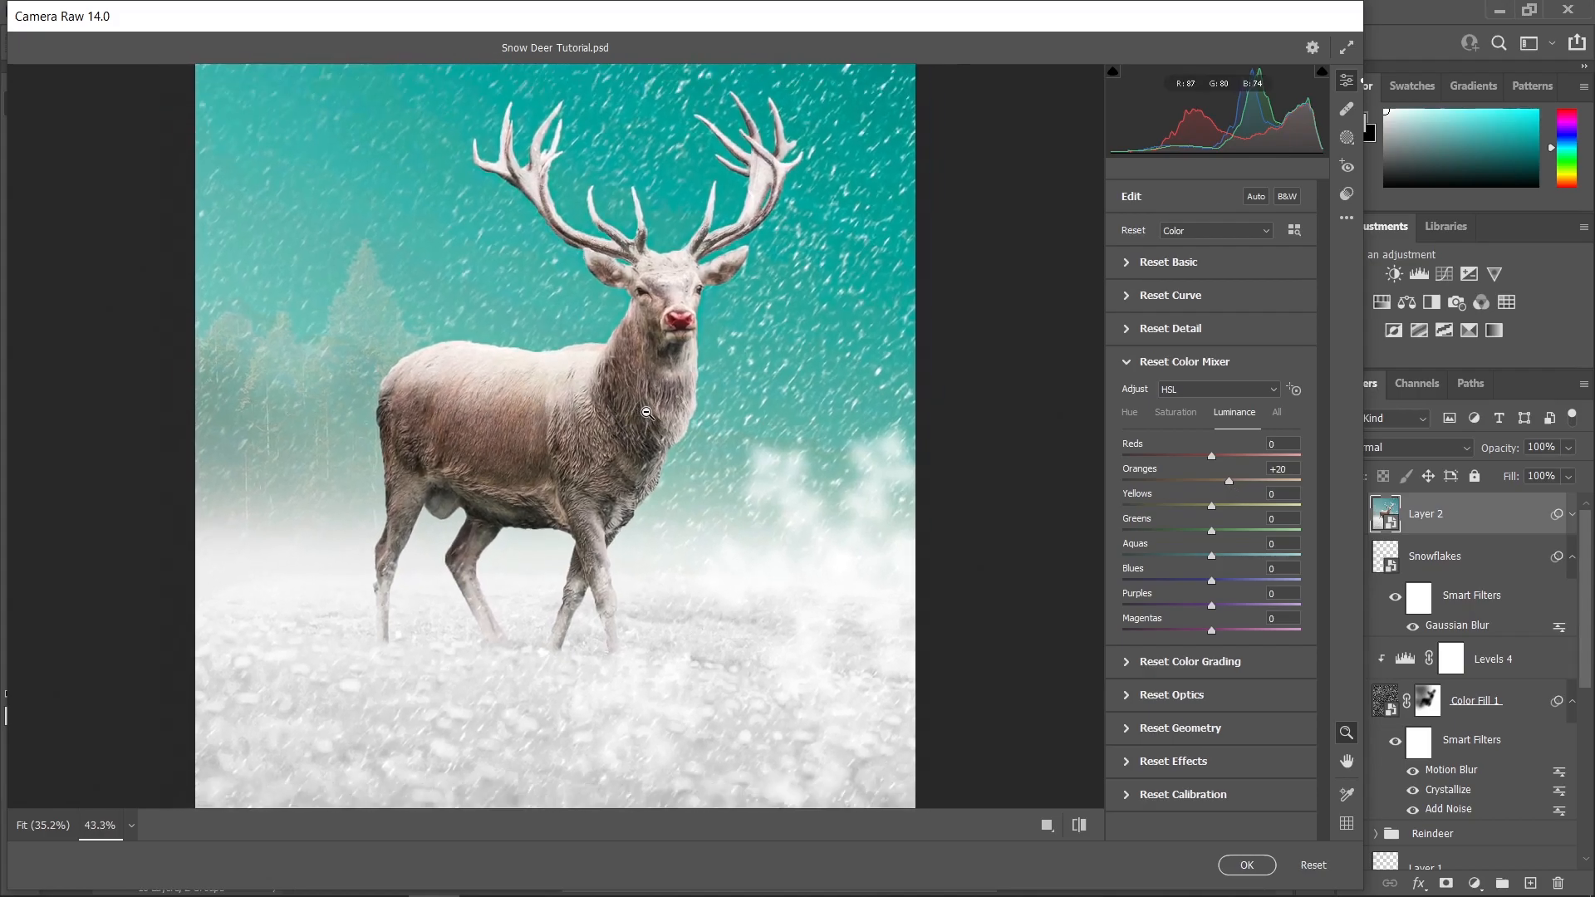
scroll(609, 389, "down", 1)
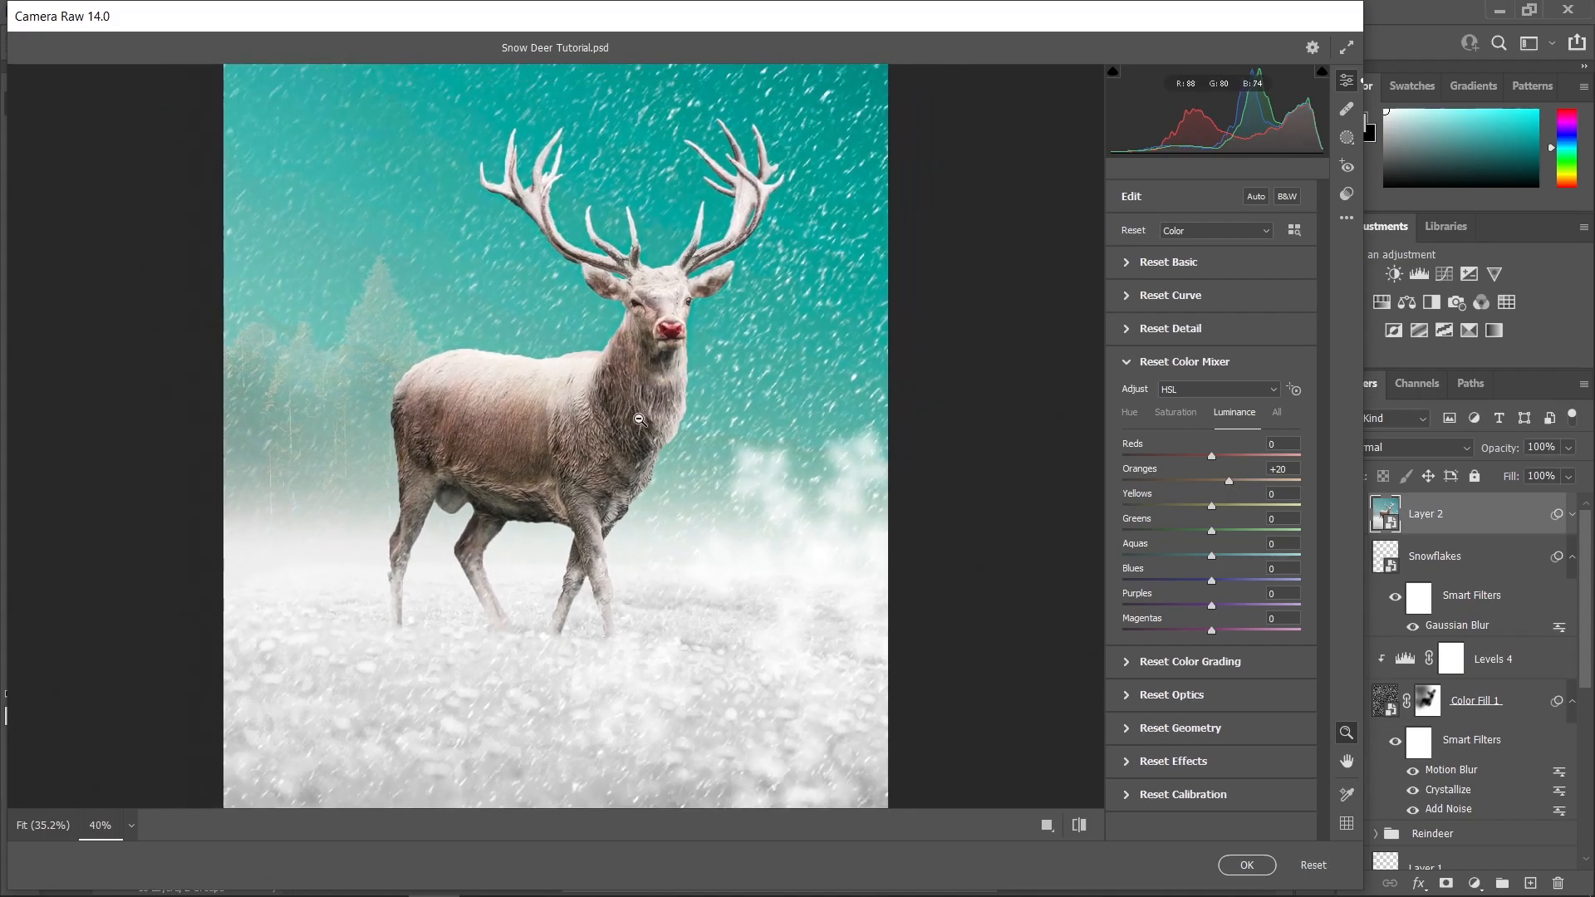
scroll(706, 449, "down", 1)
scroll(591, 433, "down", 1)
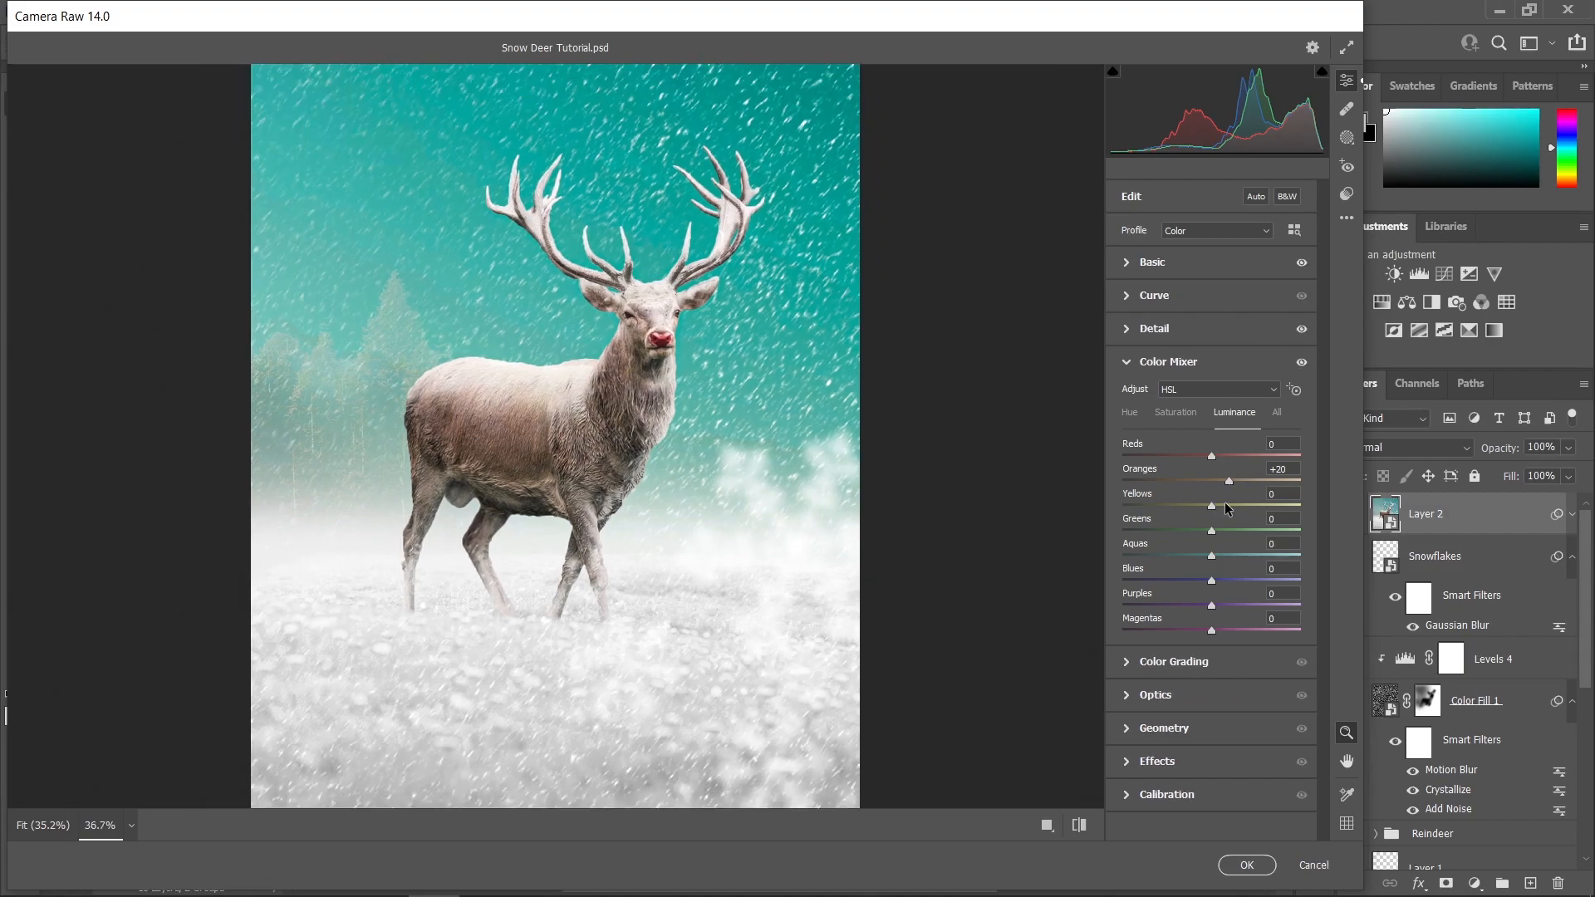
- Tint the highlights blue in Color Grading with hue 236 and saturation 24
left_click(1214, 664)
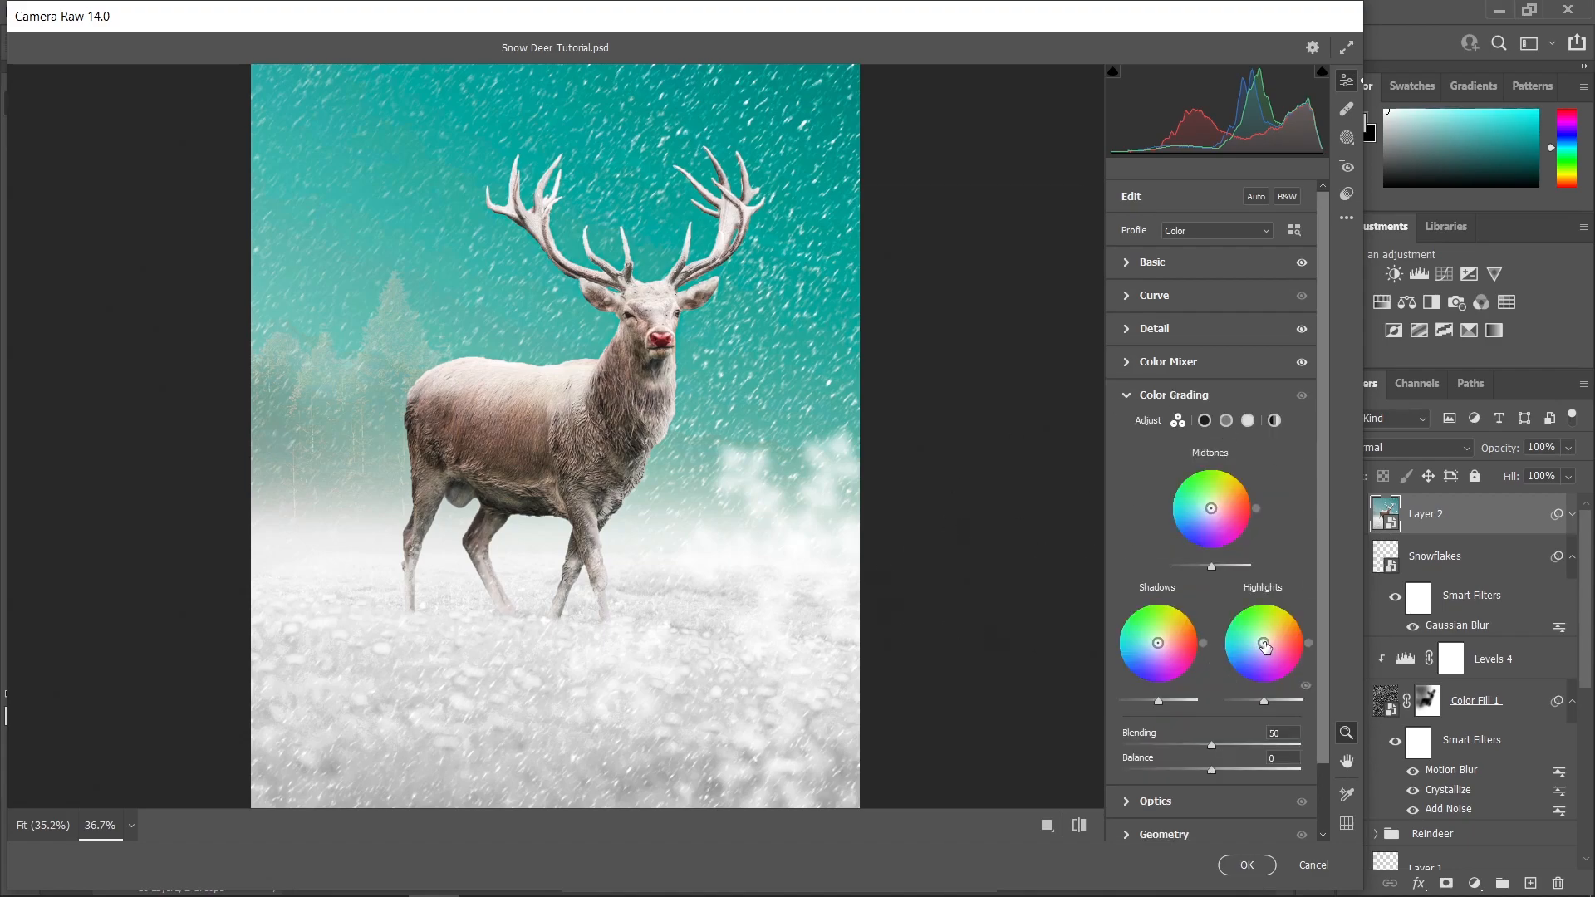
left_click_drag(1265, 649, 1258, 651)
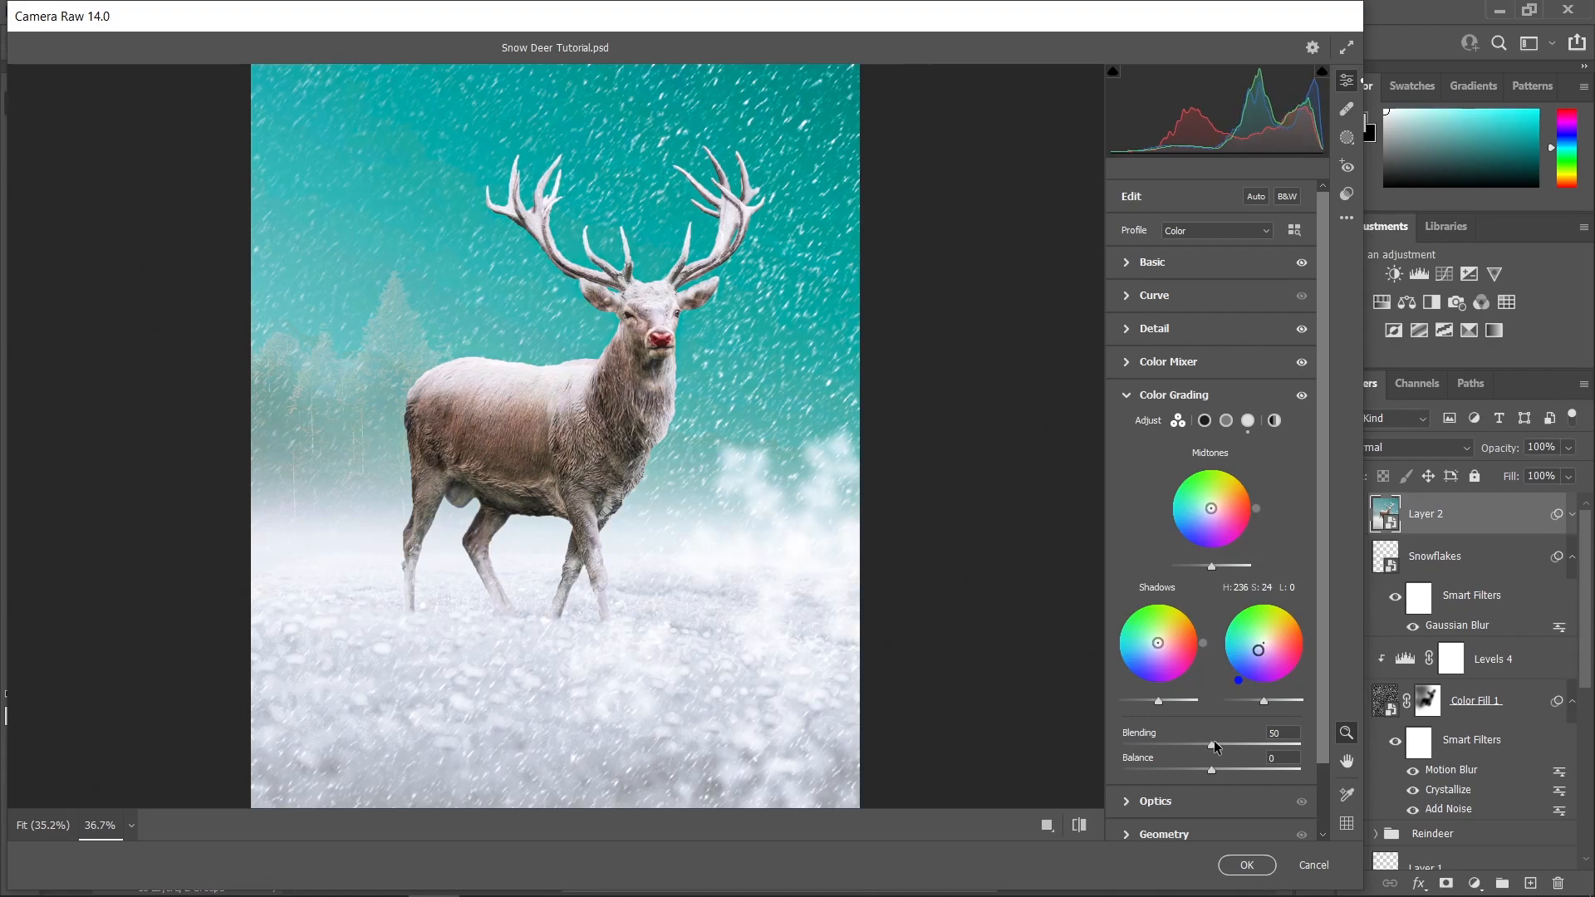
- Set the Color Grading blending to 100 and apply the Camera Raw filter to Layer 2
left_click_drag(1213, 746, 1331, 745)
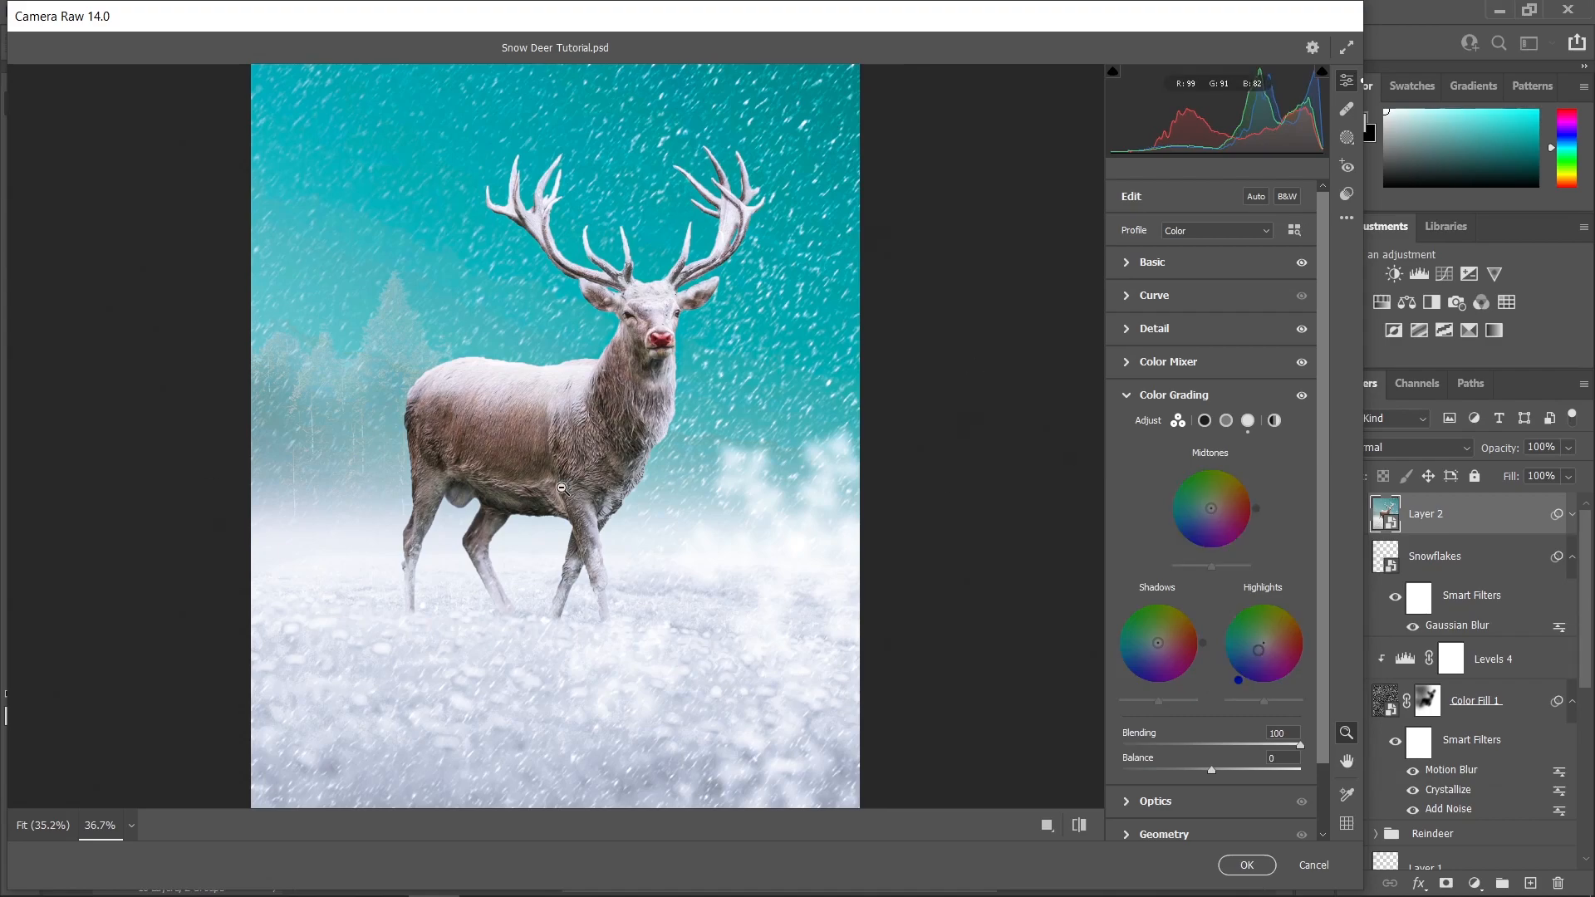
scroll(641, 178, "down", 1)
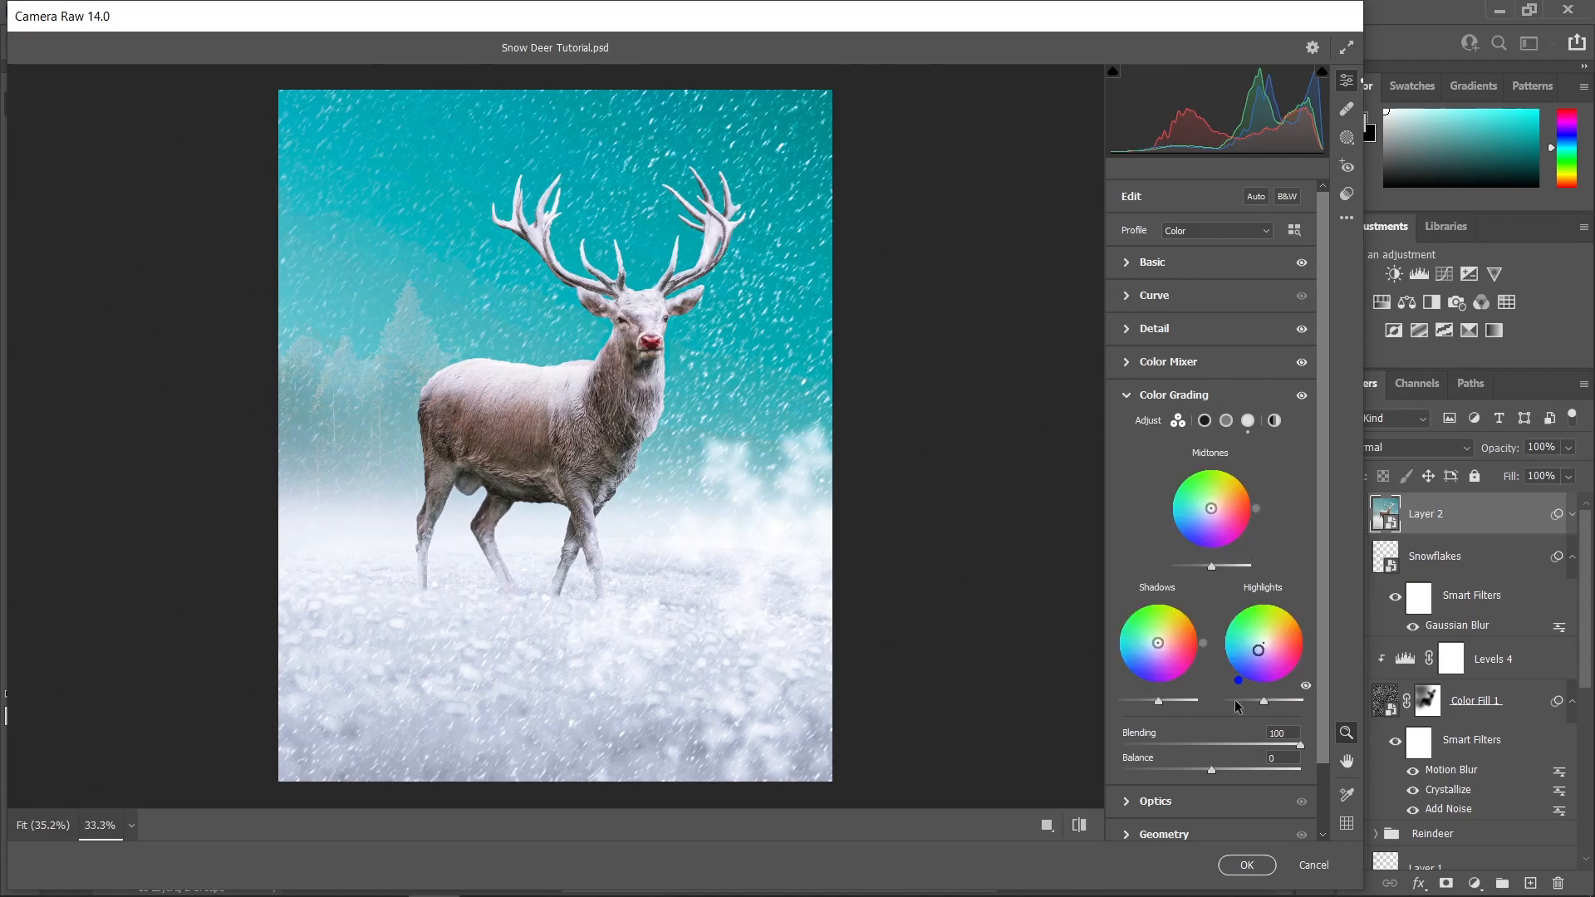
left_click(1254, 865)
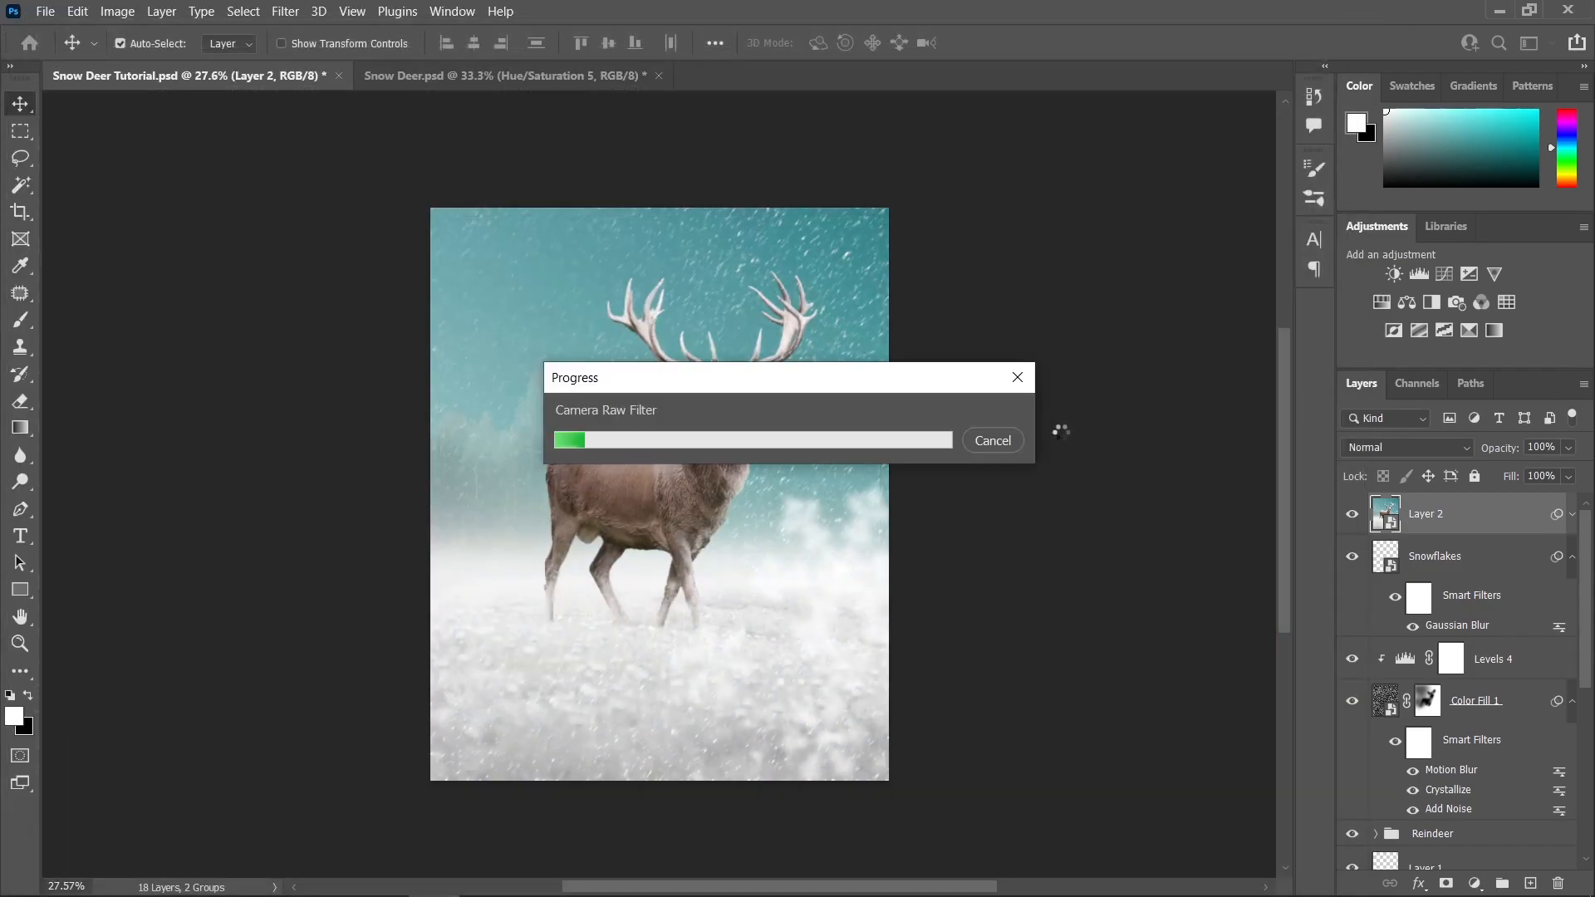
- Hide and reshow Layer 2 to compare the image before and after the Camera Raw adjustments
scroll(956, 480, "up", 1)
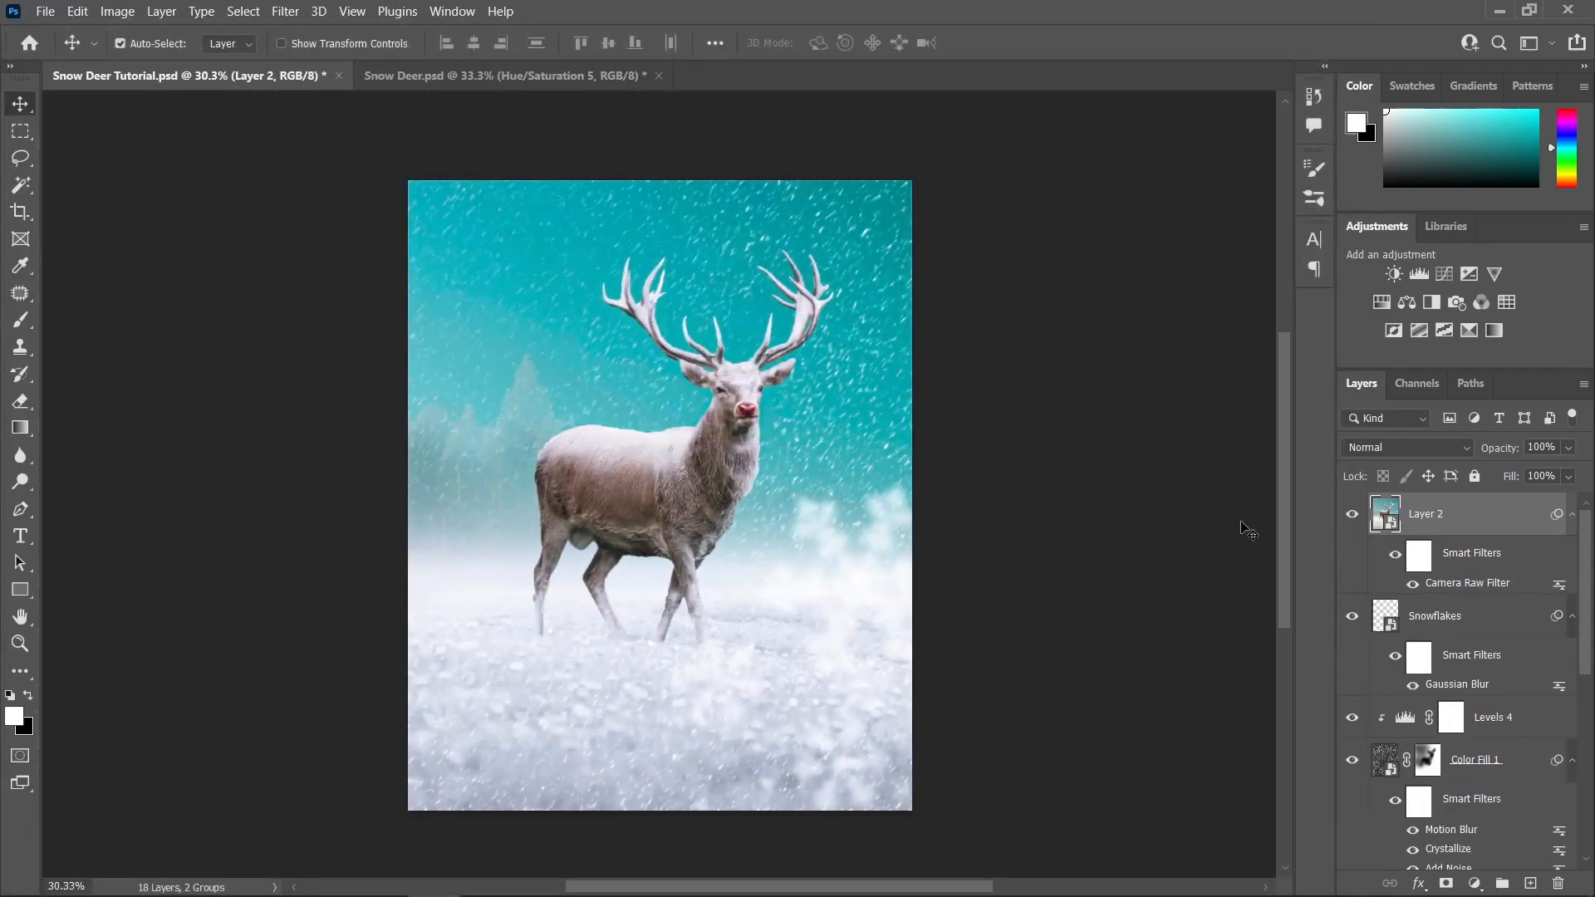
left_click(1352, 514)
scroll(889, 461, "up", 1)
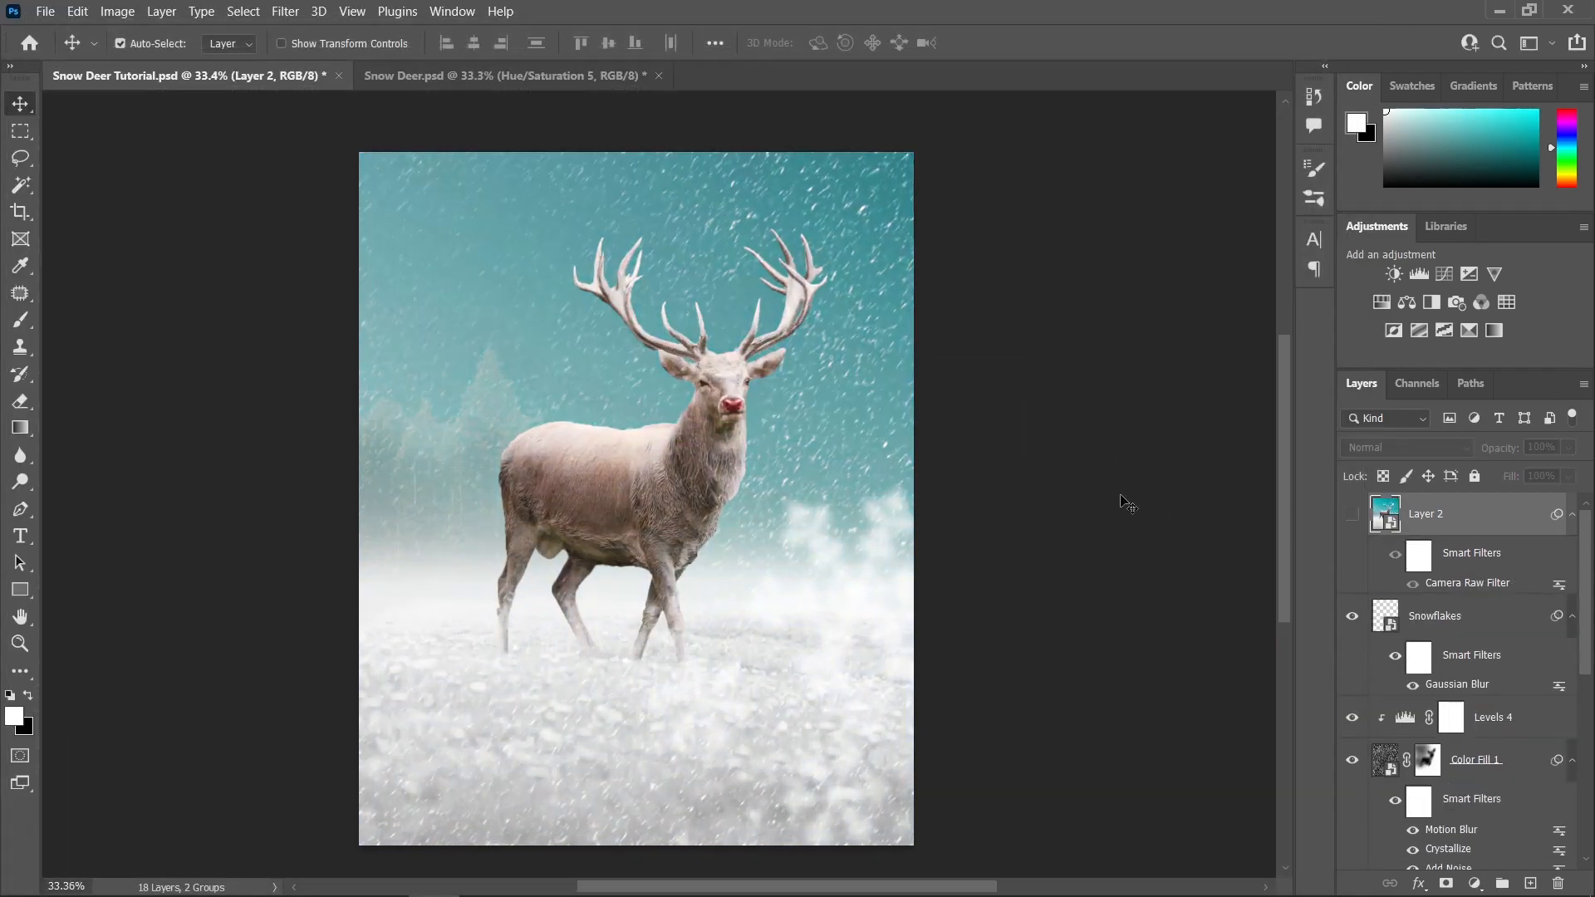
left_click(1352, 514)
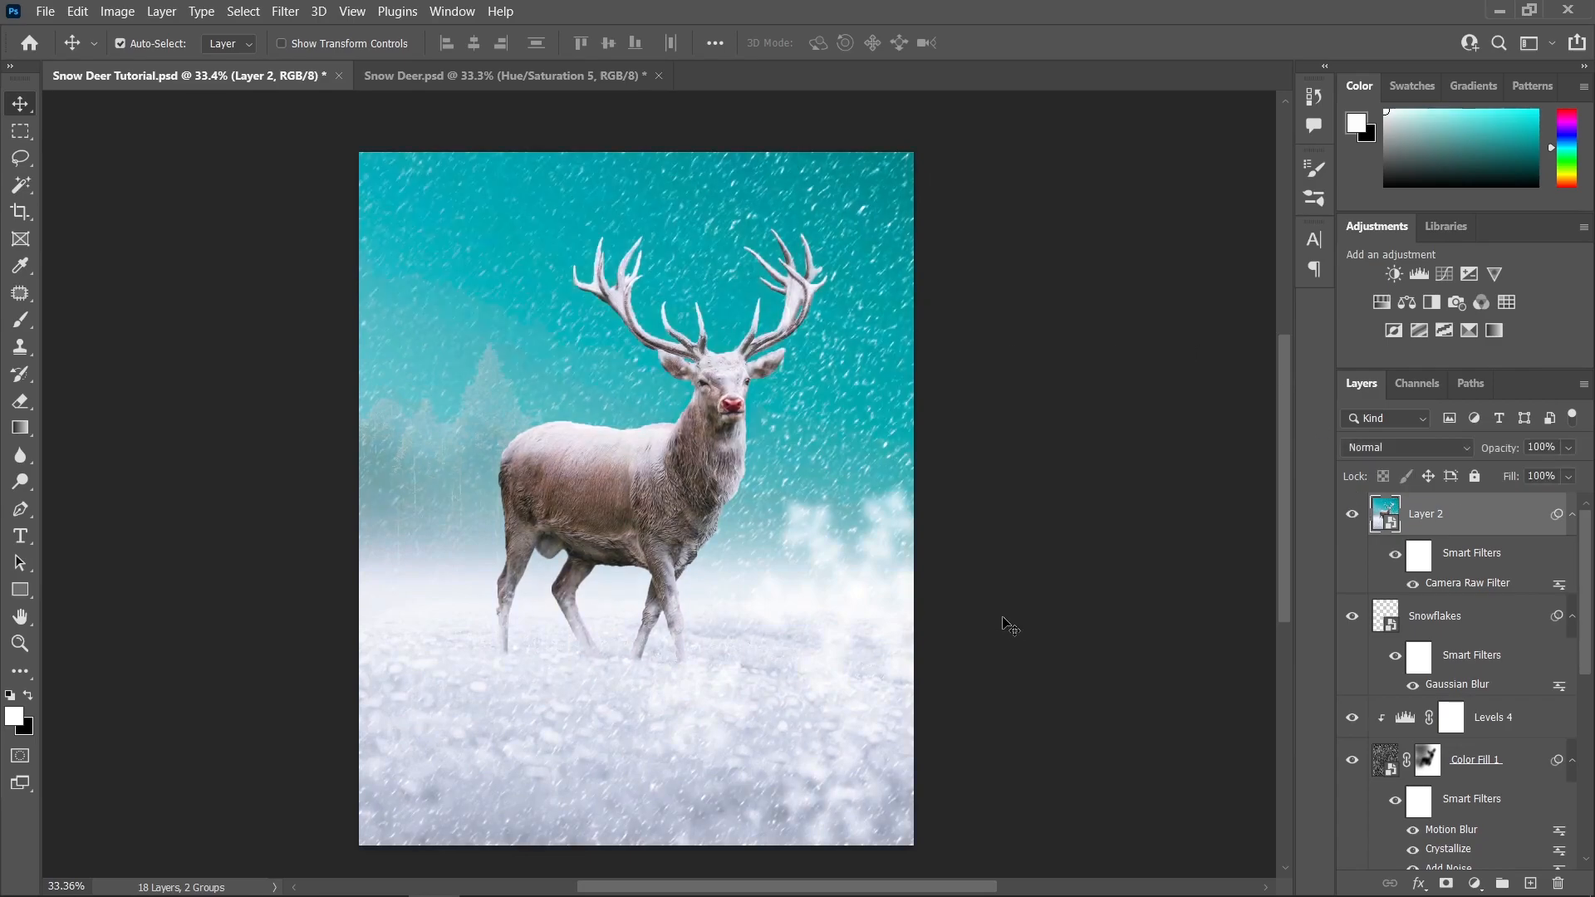